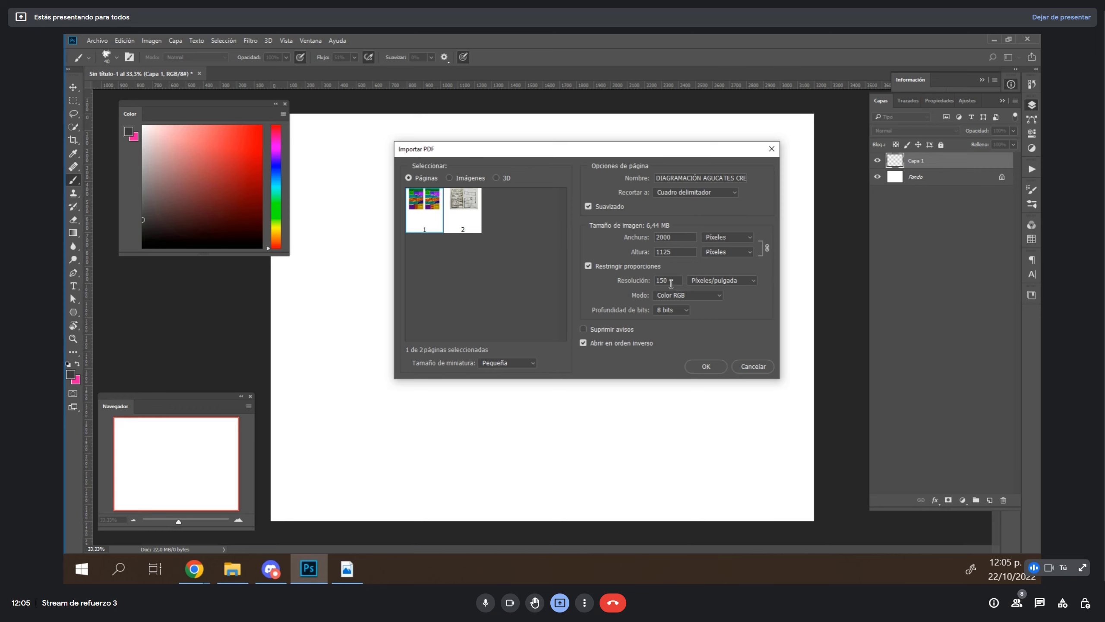
# - Import the first page of the PDF at 150 pixels per inch in RGB colour and view the whole page
pyautogui.click(646, 284)
pyautogui.press('Return')
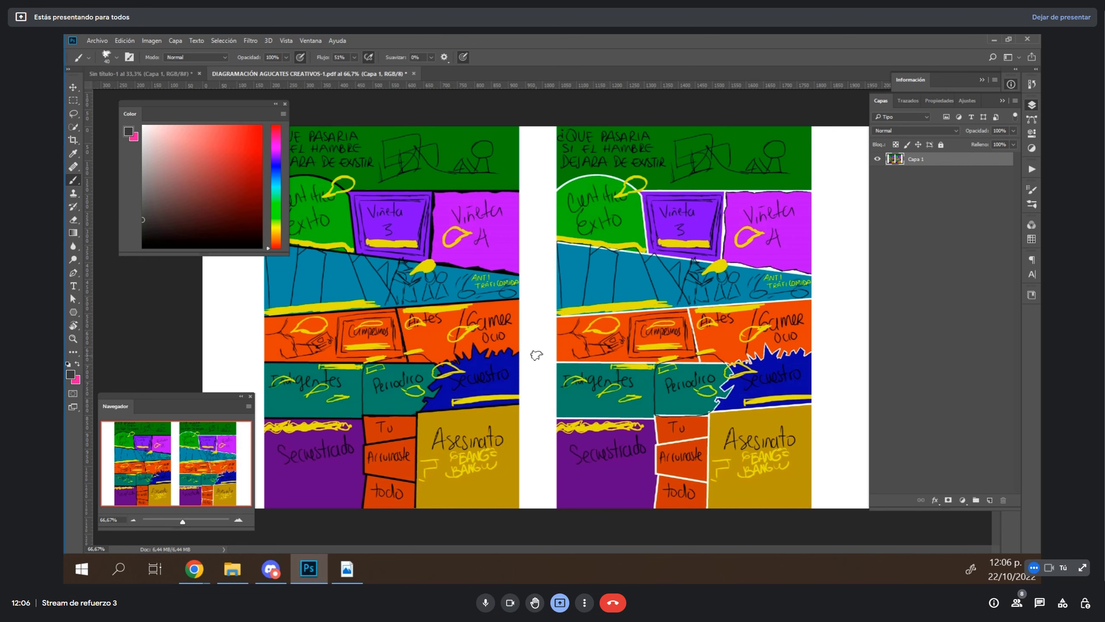
pyautogui.press('z')
pyautogui.click(532, 376)
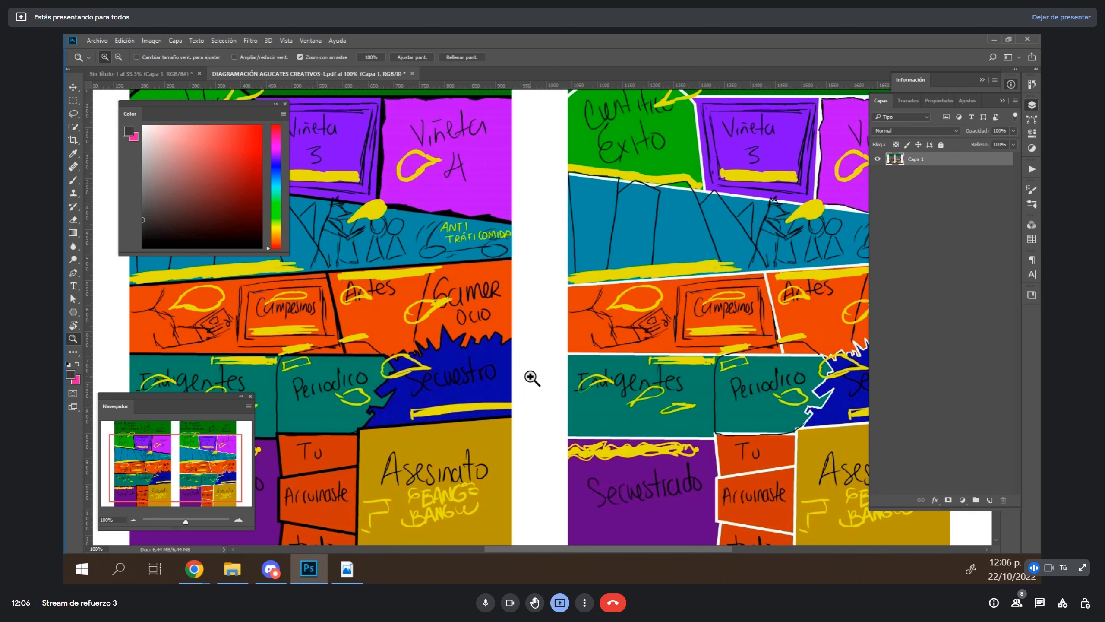
pyautogui.keyDown('alt'); pyautogui.click(669, 356); pyautogui.keyUp('alt')
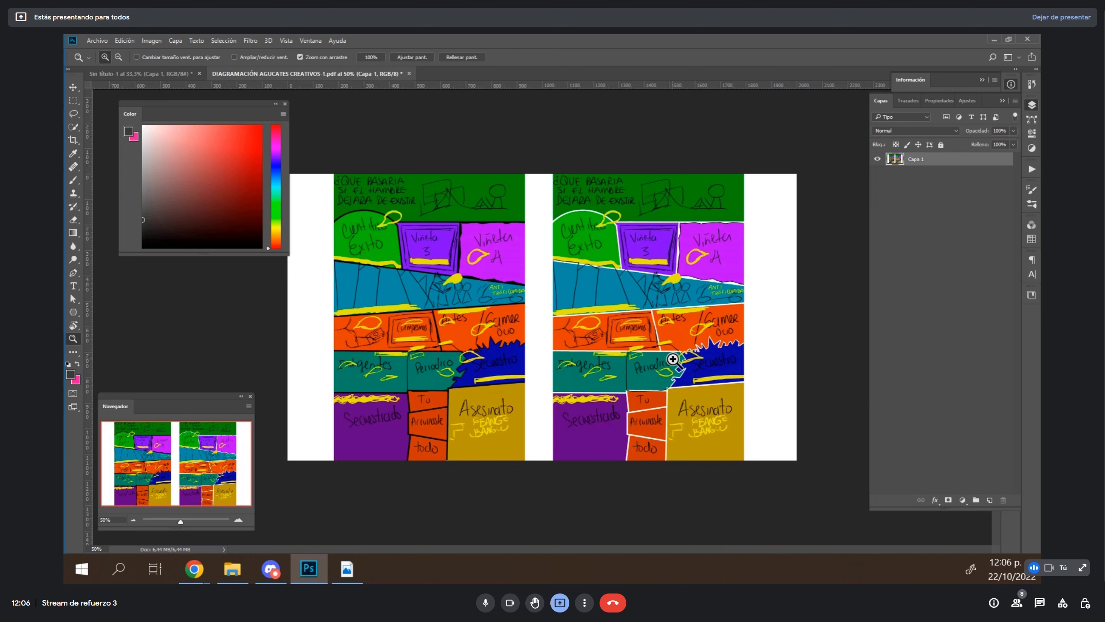
pyautogui.moveTo(616, 419); pyautogui.dragTo(666, 423)
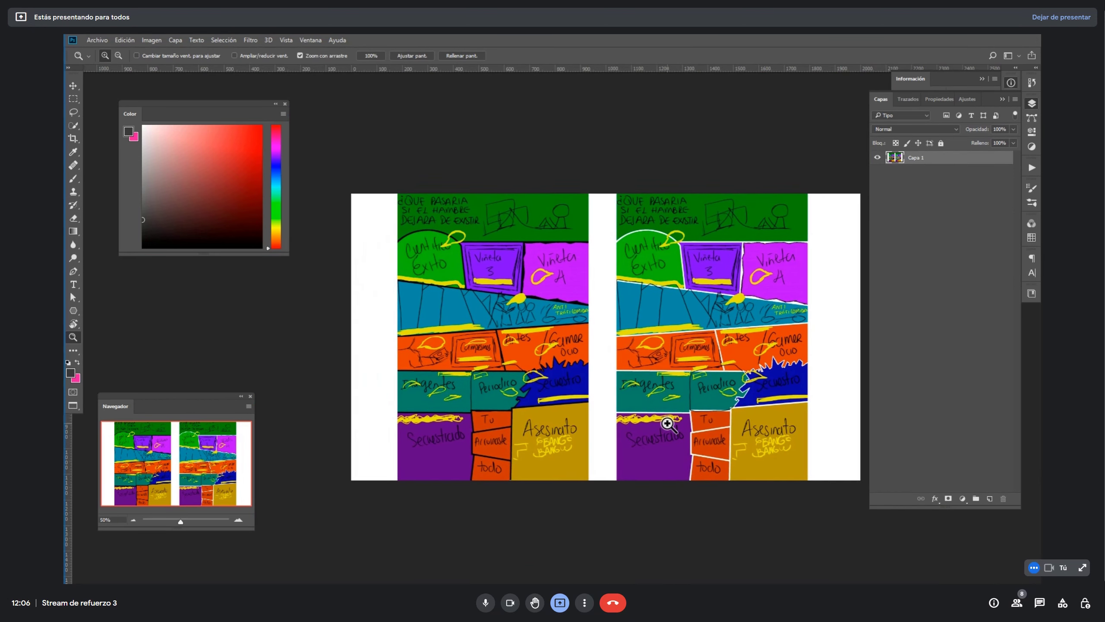
# - Switch the document window to a full-screen mode that keeps the tool panels visible over a black background
pyautogui.press('f')
pyautogui.press('f')
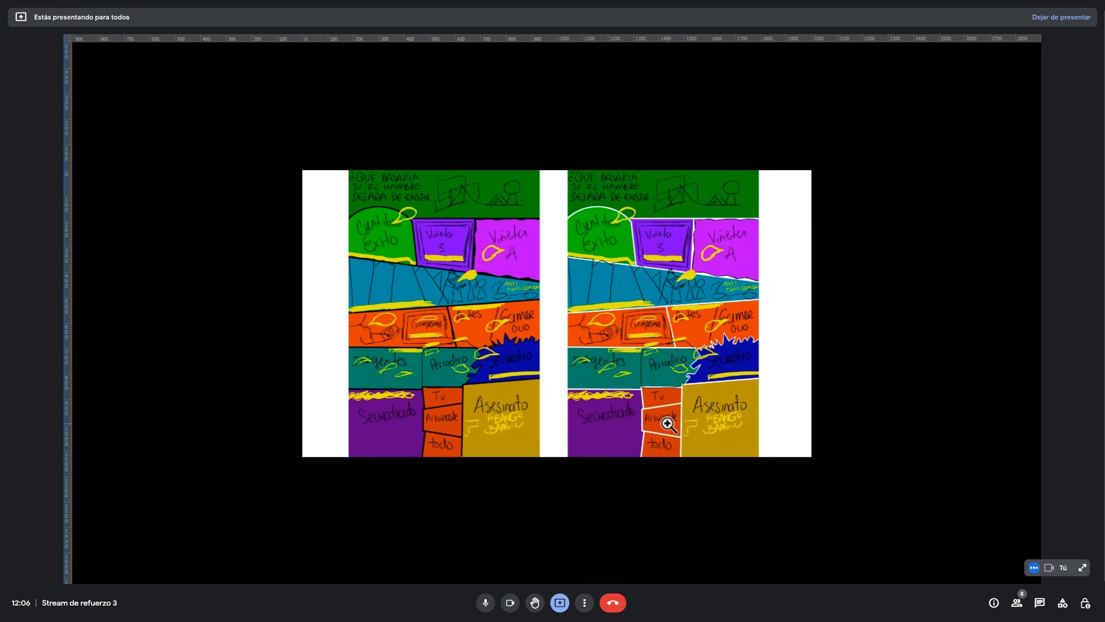
pyautogui.press('f')
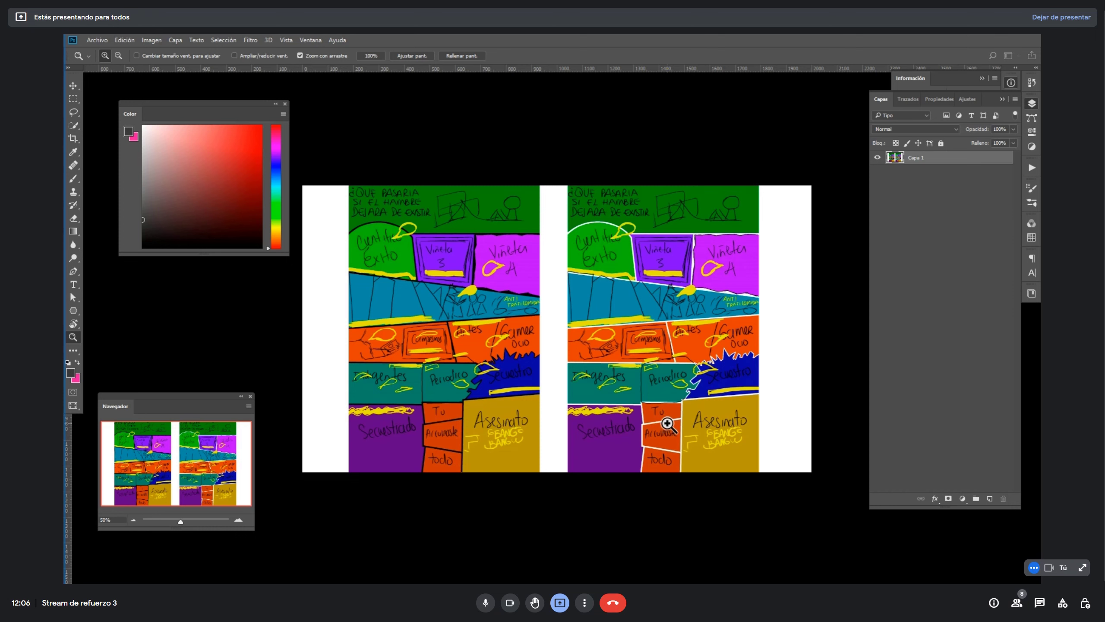
# - Start a new document measured in millimetres with a resolution of 300 pixels per inch
pyautogui.hotkey('ctrl', 'n')
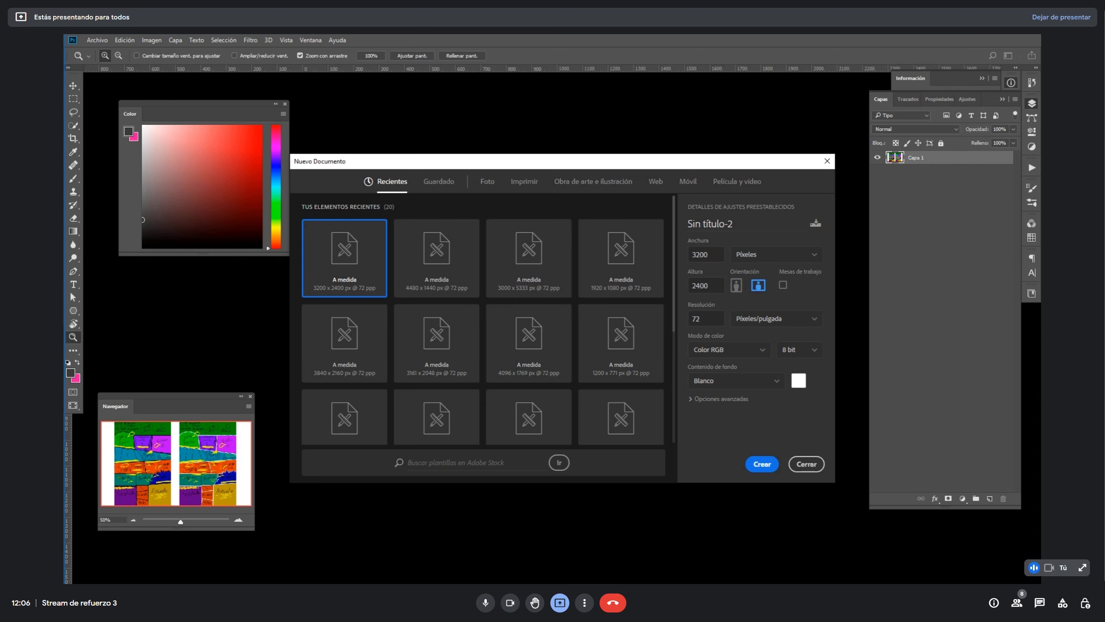
pyautogui.click(764, 254)
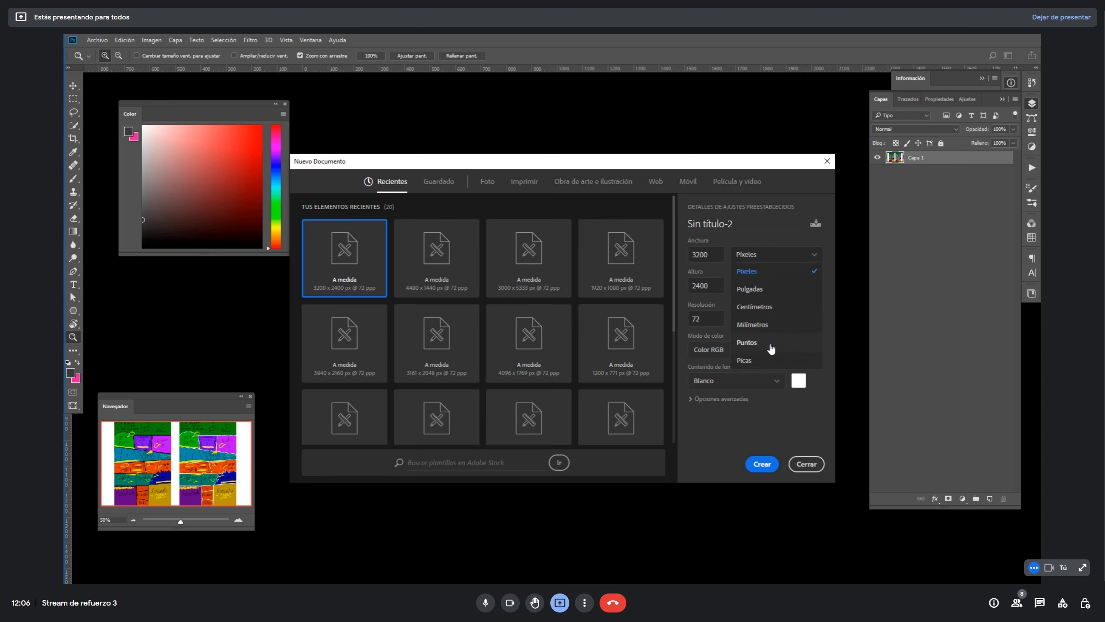
pyautogui.click(763, 325)
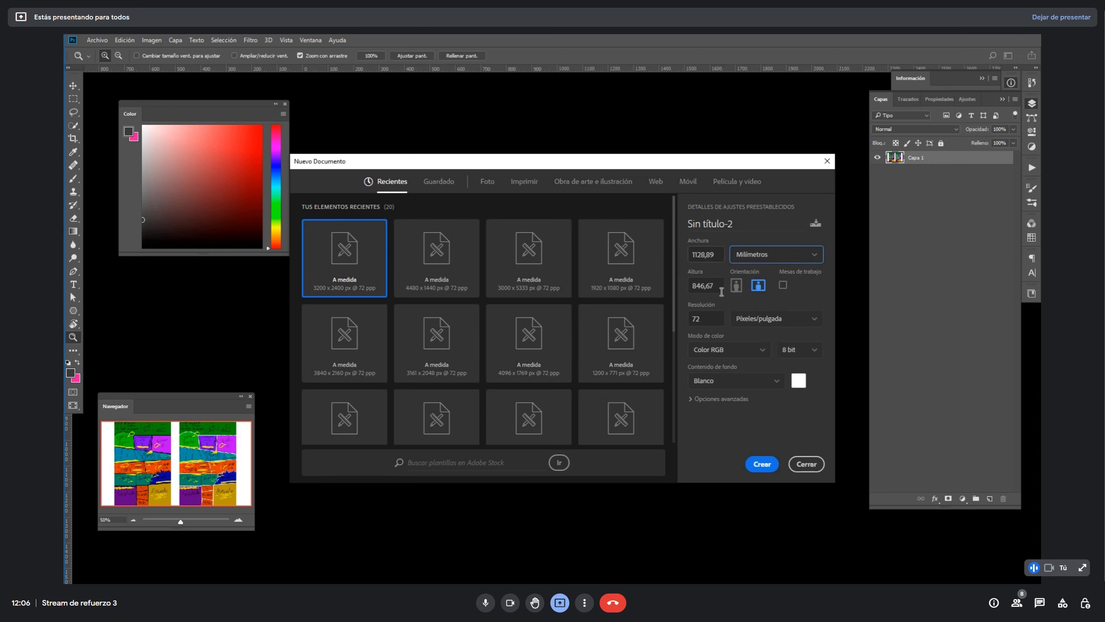
pyautogui.doubleClick(716, 315)
pyautogui.write('300')
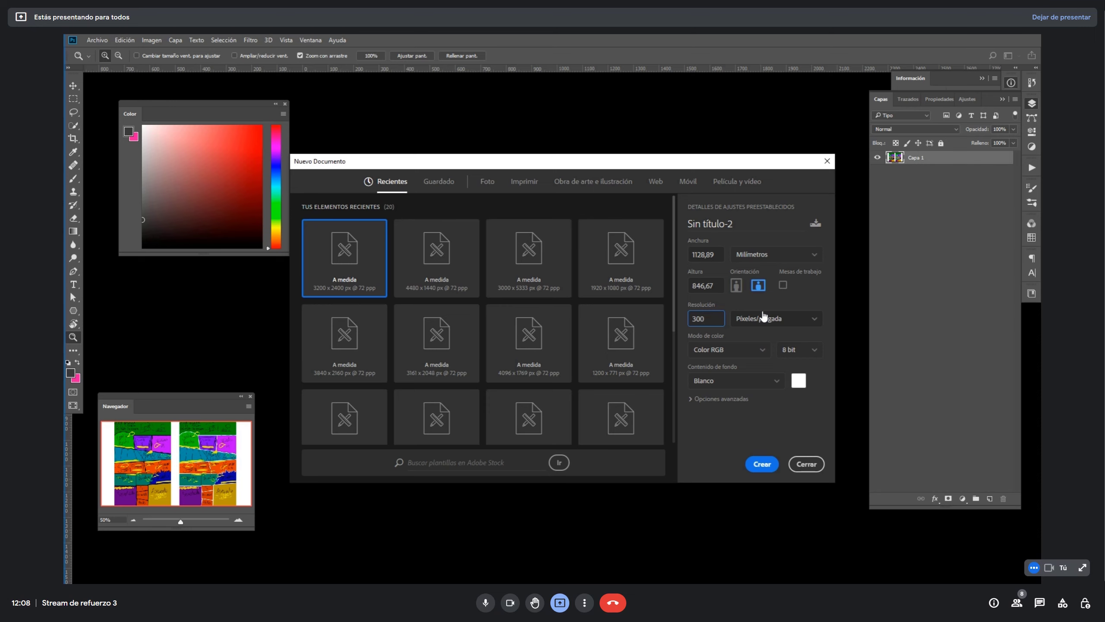
# - Set the new document's width to 307 mm and its height to 407 mm
pyautogui.click(713, 256)
pyautogui.write('307')
pyautogui.press('Tab')
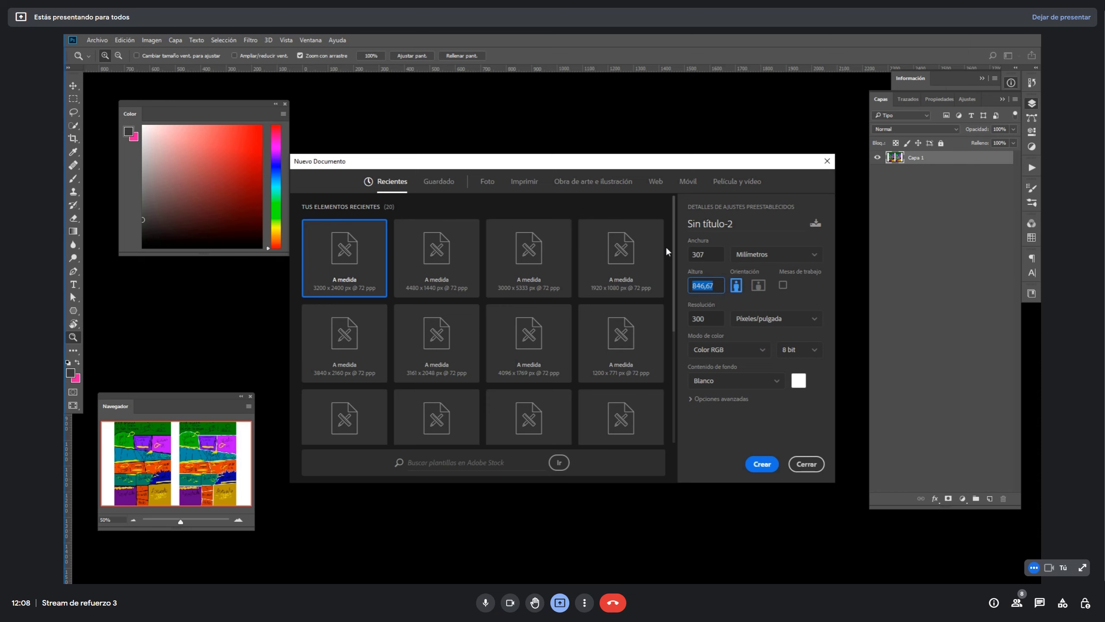
pyautogui.write('407')
# - Set the new document's width to 305 mm and its height to 440 mm
pyautogui.click(707, 258)
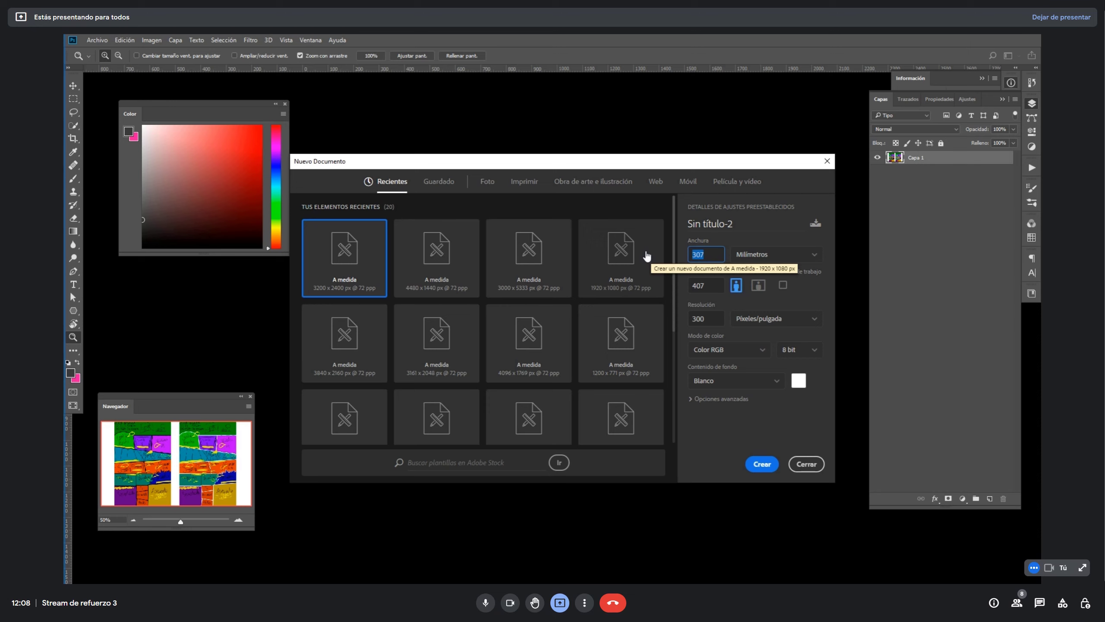
pyautogui.write('305')
pyautogui.click(706, 288)
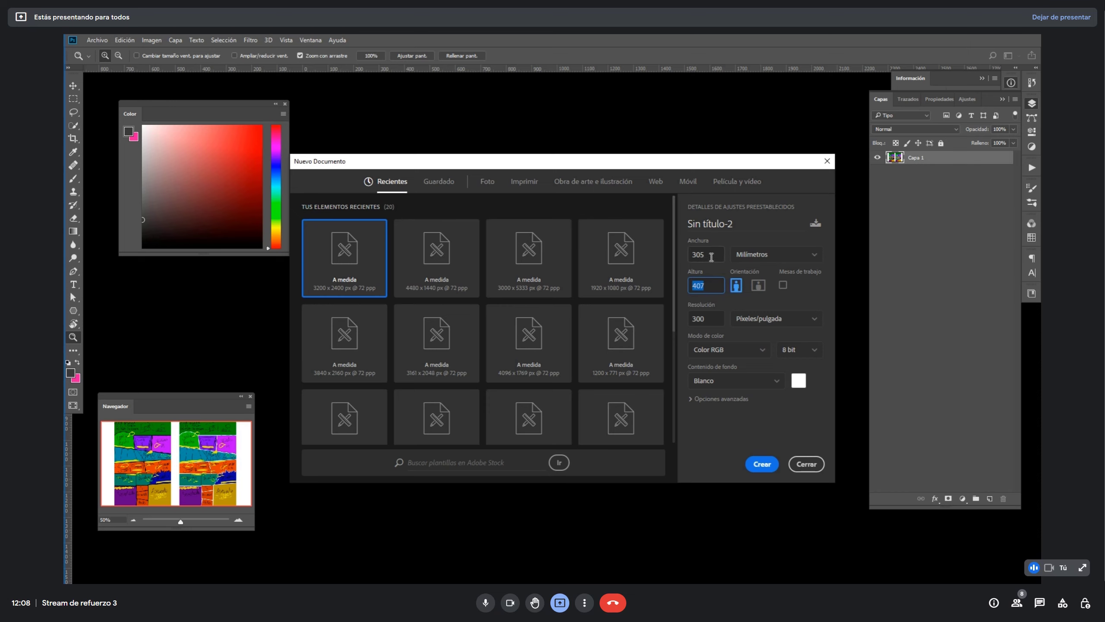
pyautogui.hotkey('shift', 'Tab')
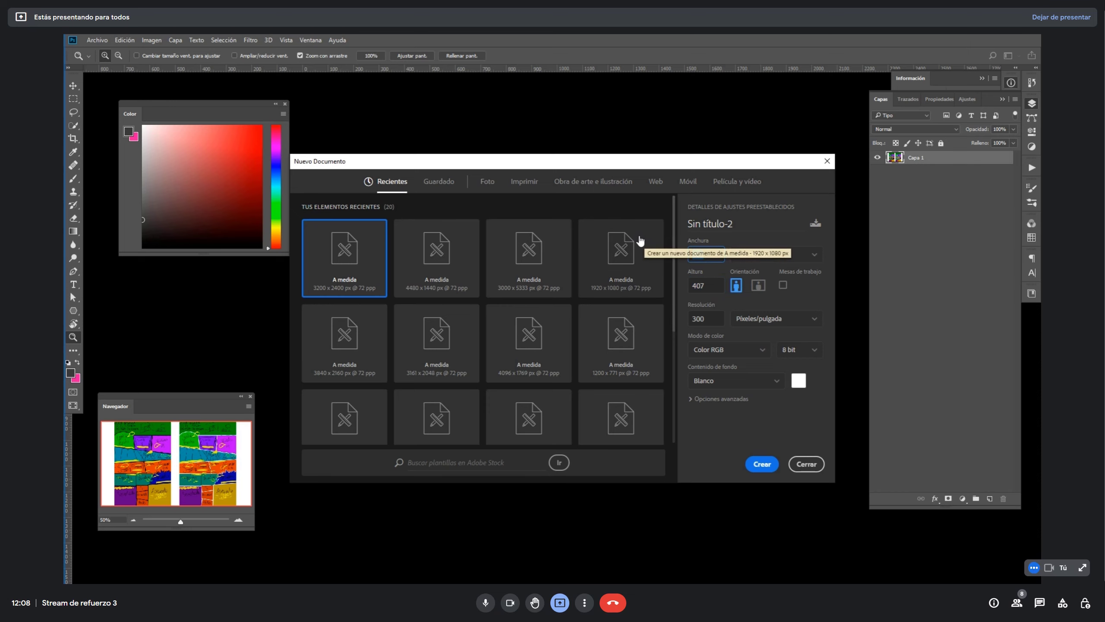
pyautogui.press('Tab')
pyautogui.press('Tab')
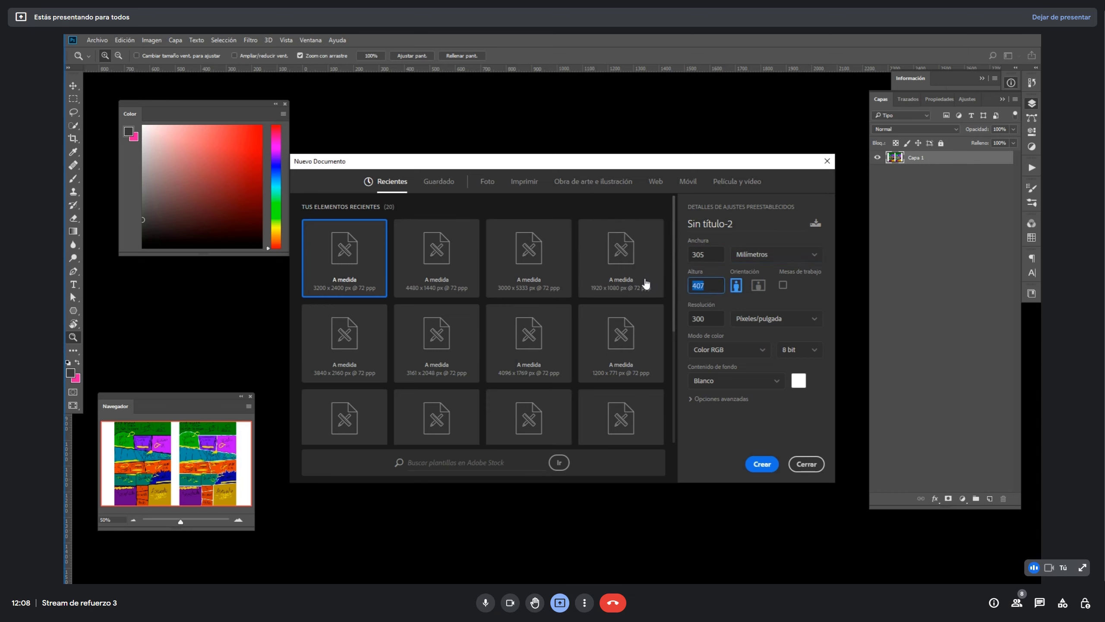
pyautogui.write('440')
# - Check the dimensions and unit, and create the blank 305 by 440 mm document with a white background
pyautogui.doubleClick(705, 254)
pyautogui.moveTo(711, 287); pyautogui.dragTo(689, 289)
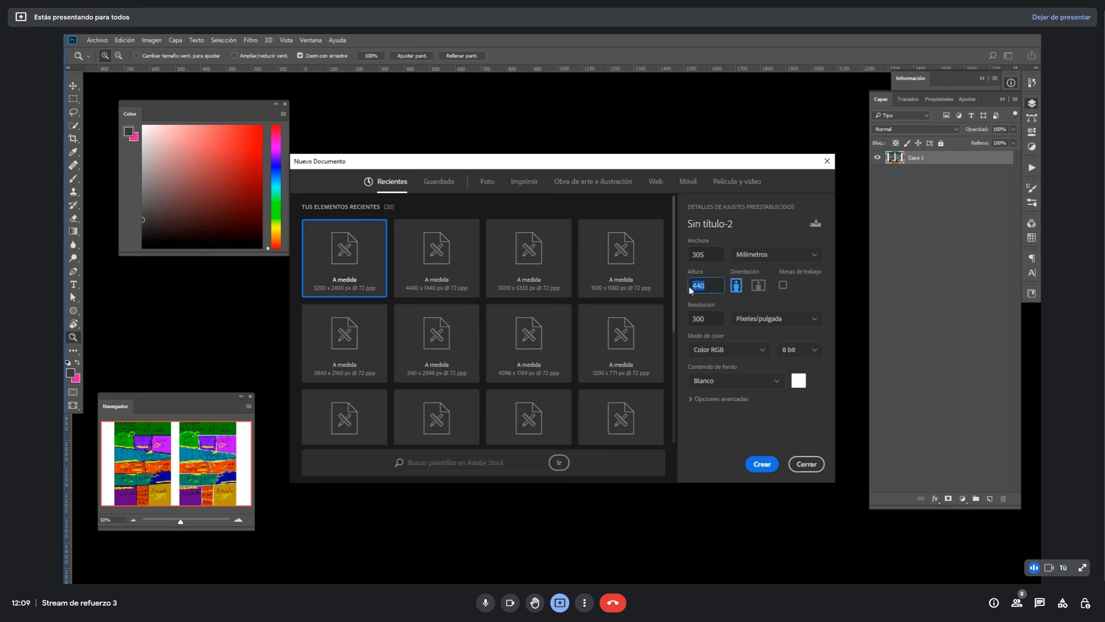
pyautogui.click(796, 256)
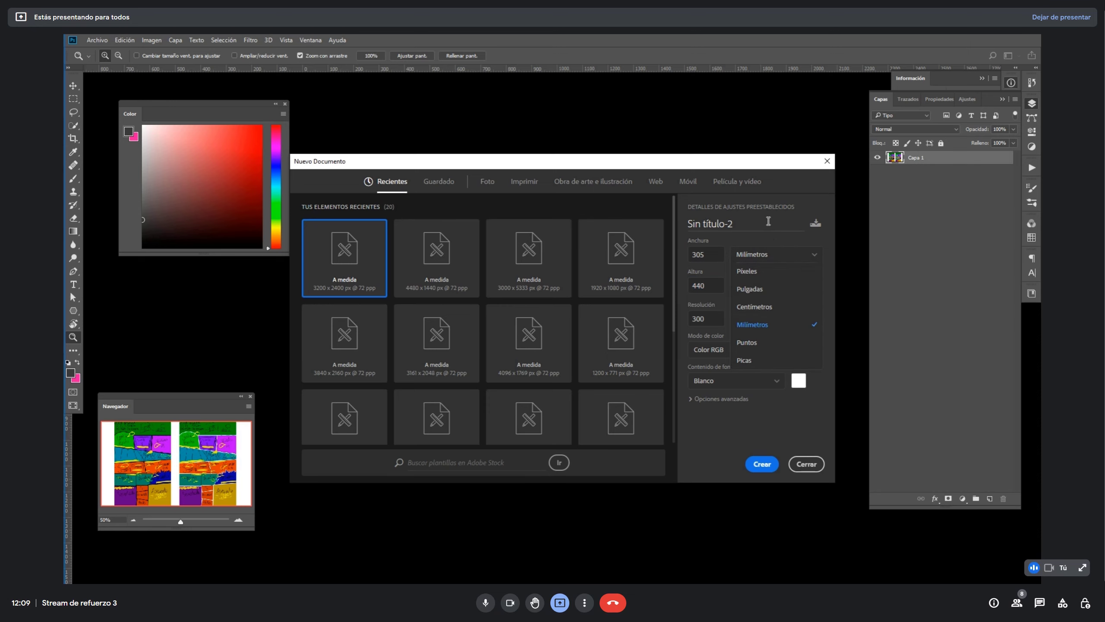
pyautogui.click(807, 194)
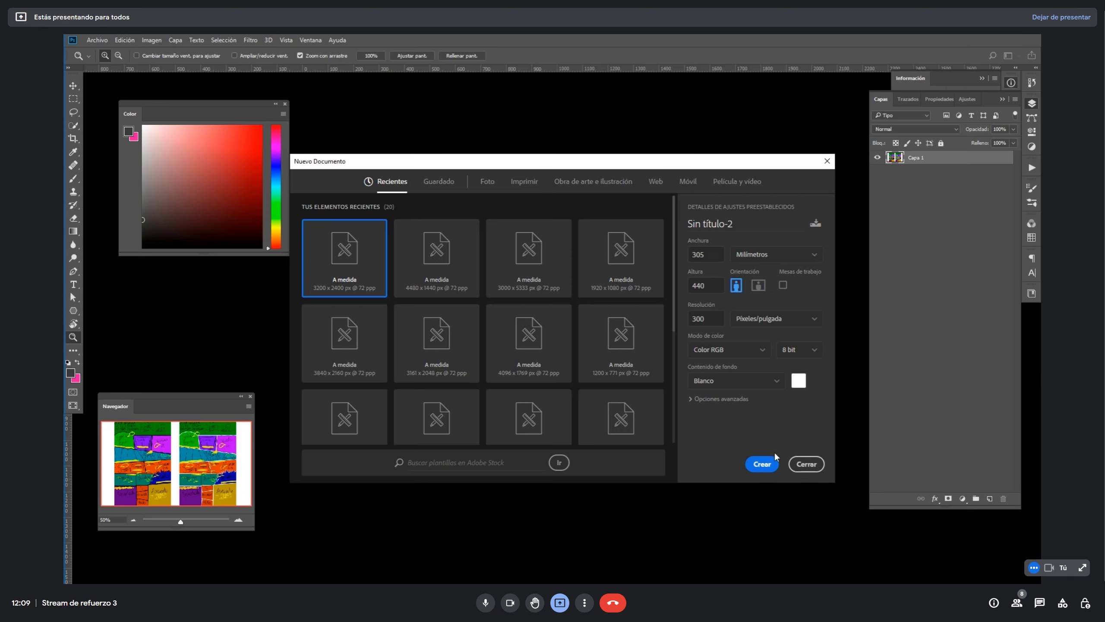
pyautogui.click(766, 463)
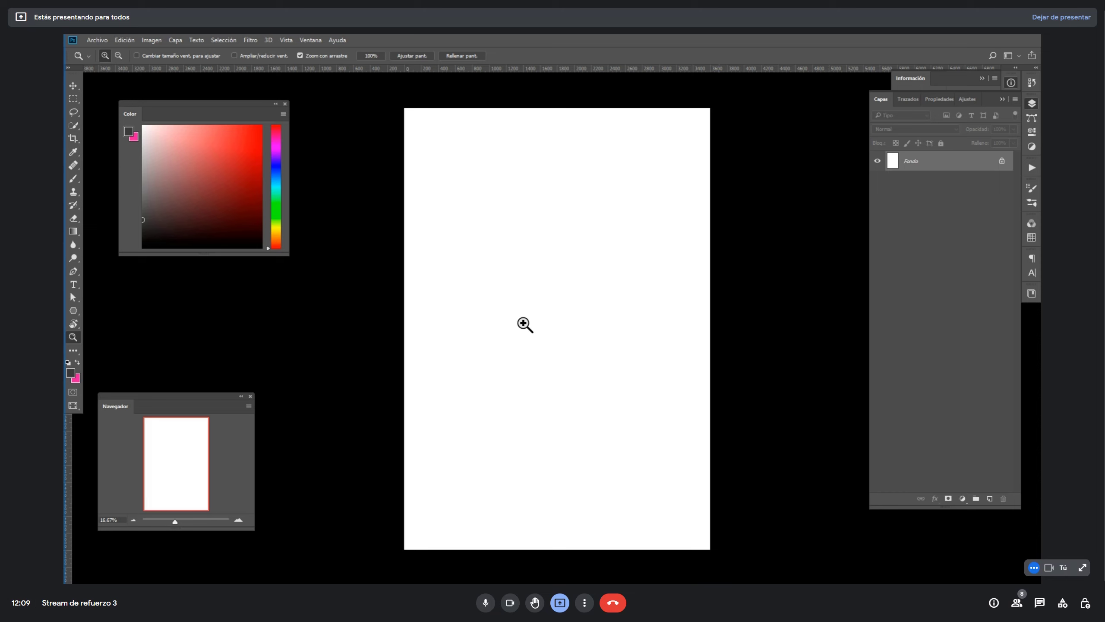
# - Examine the blank document's canvas size and image size settings without applying any change
pyautogui.click(152, 40)
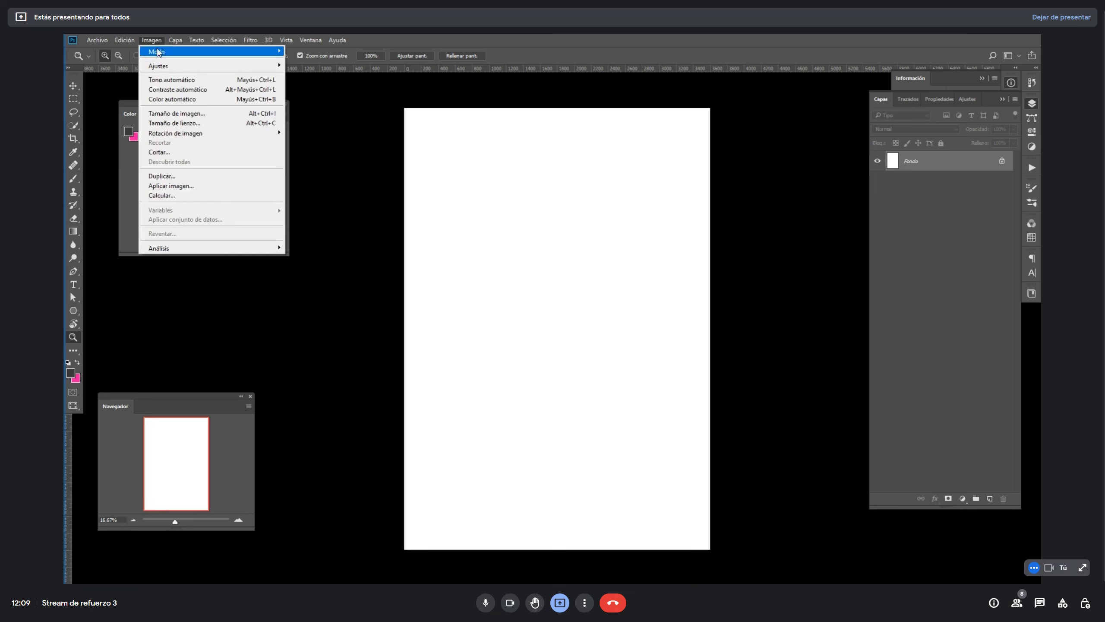
pyautogui.click(214, 124)
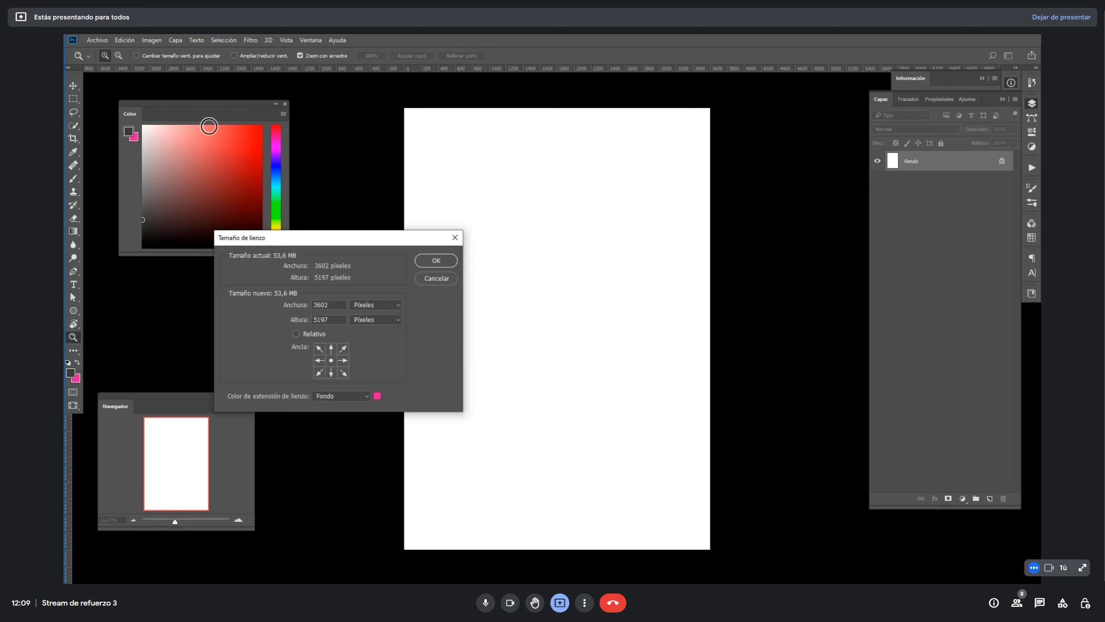
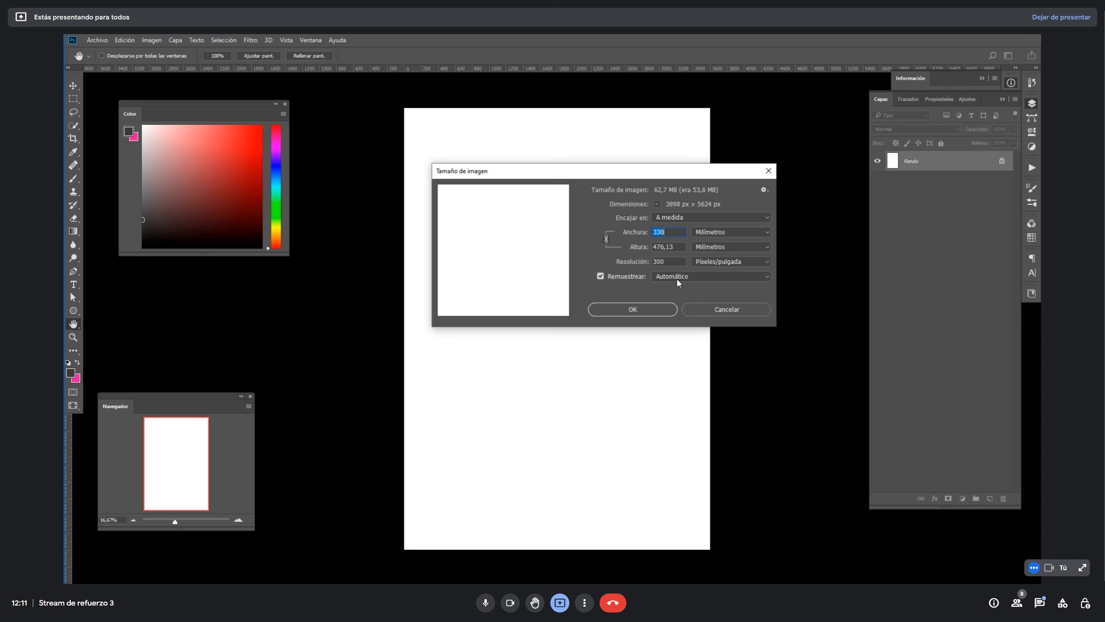
pyautogui.press('Escape')
pyautogui.press('z')
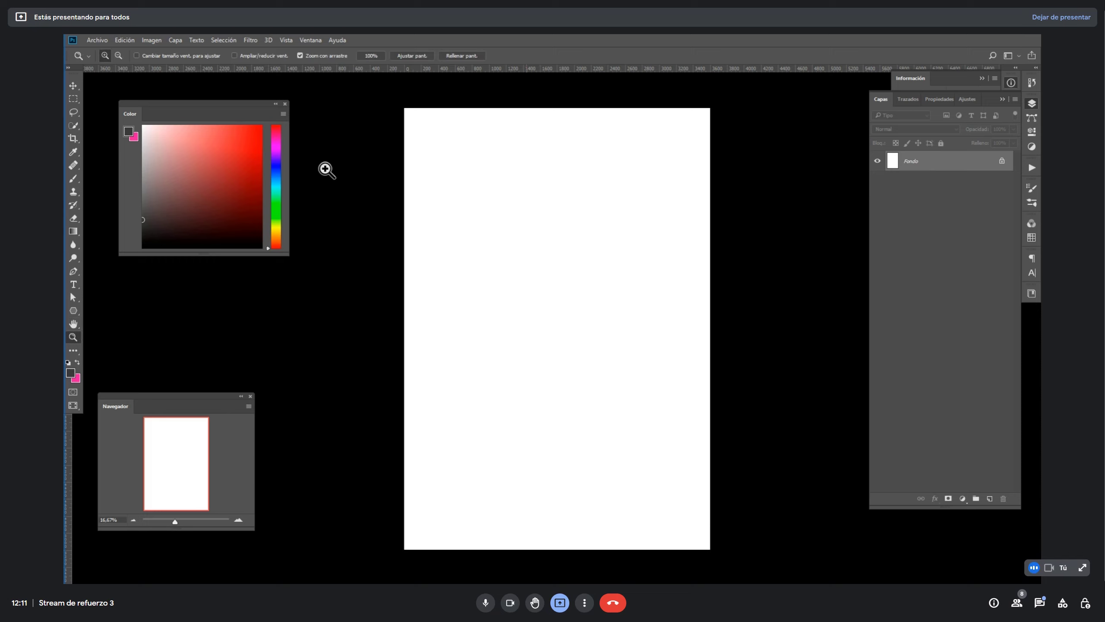
# - Open the recent file ejemplo_ajuste.jpg
pyautogui.click(97, 40)
pyautogui.moveTo(219, 100)
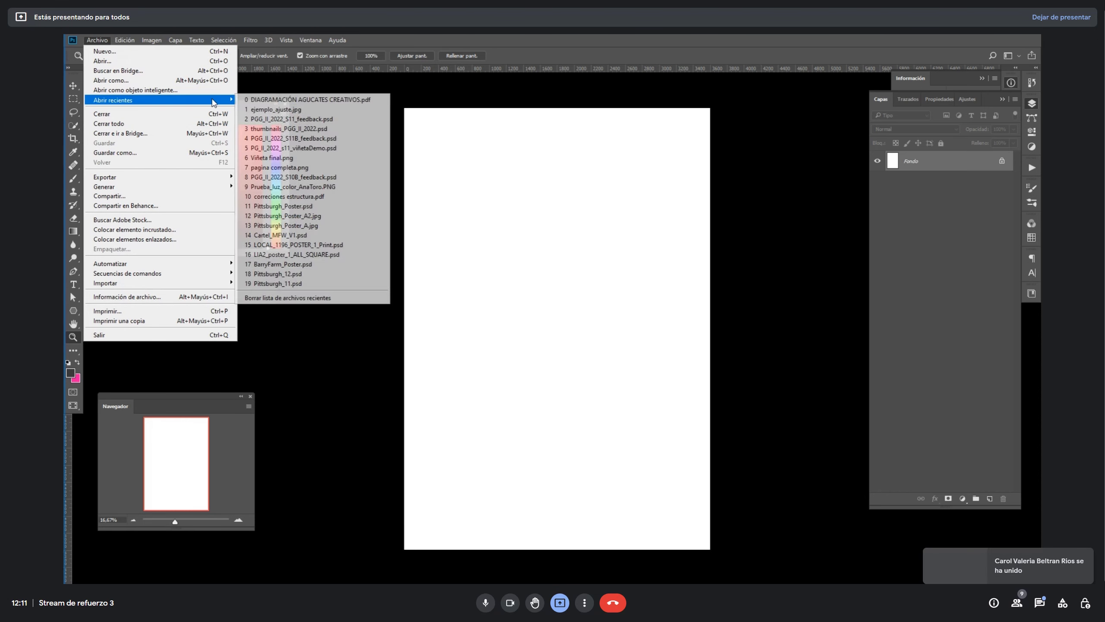
pyautogui.click(352, 111)
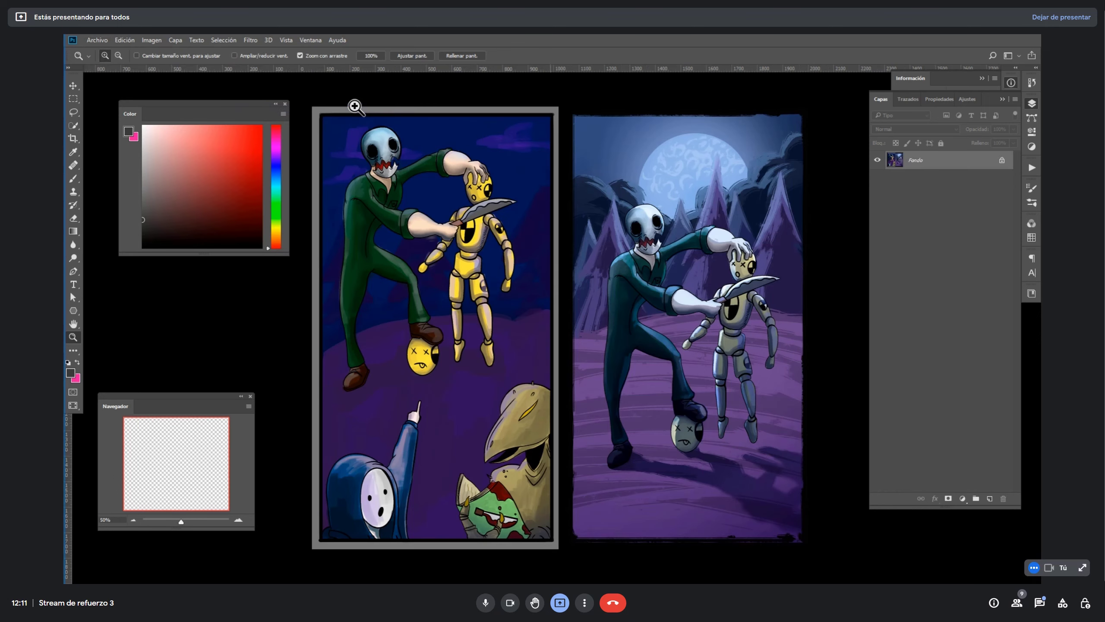
# - Duplicate the Fondo layer of ejemplo_ajuste.jpg into the document Sin título-1 and switch to that document
pyautogui.rightClick(921, 171)
pyautogui.click(957, 194)
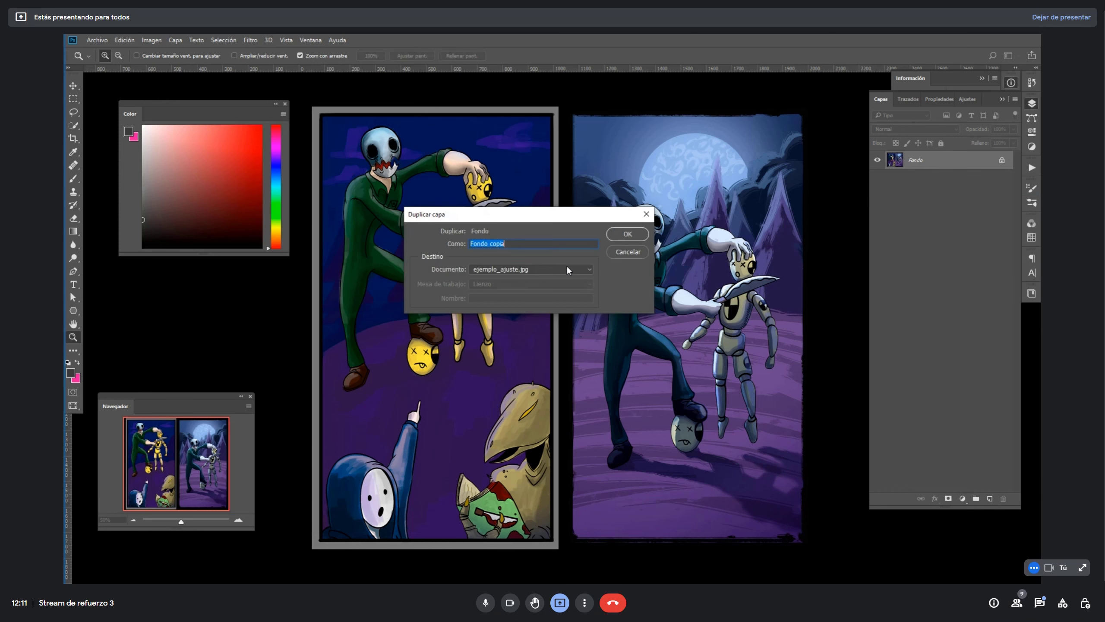
pyautogui.click(556, 272)
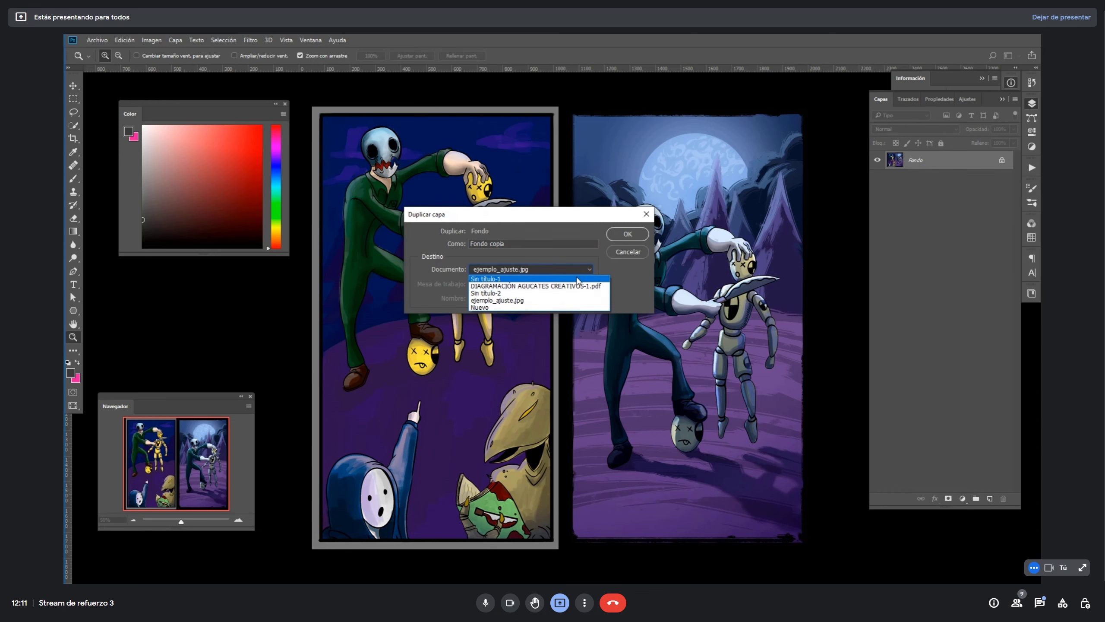
pyautogui.click(513, 282)
pyautogui.click(622, 235)
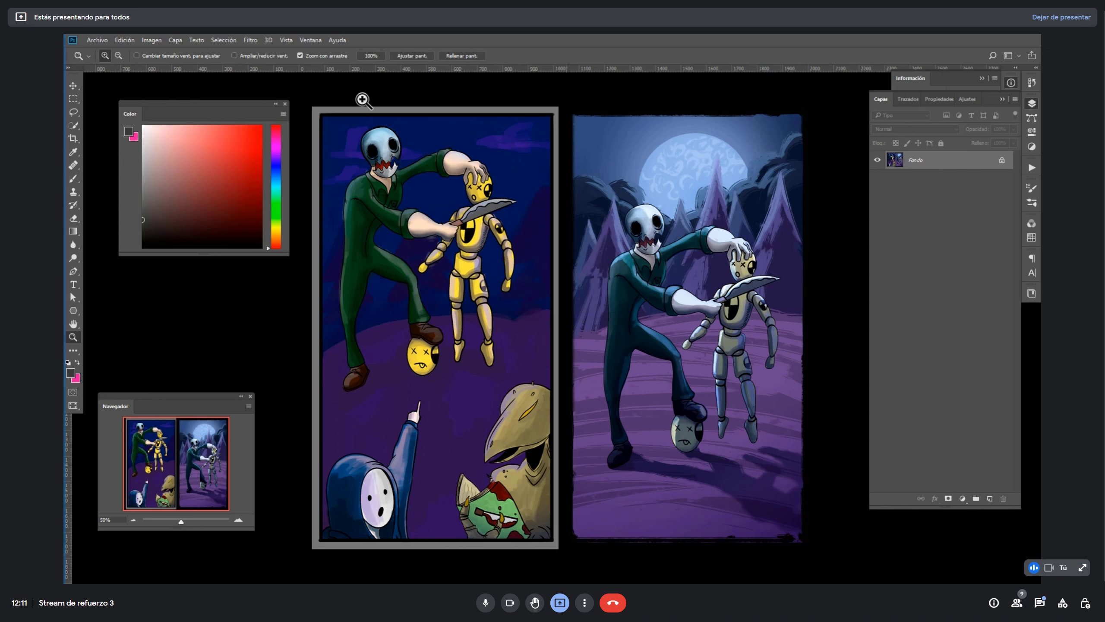
pyautogui.click(311, 40)
pyautogui.click(383, 417)
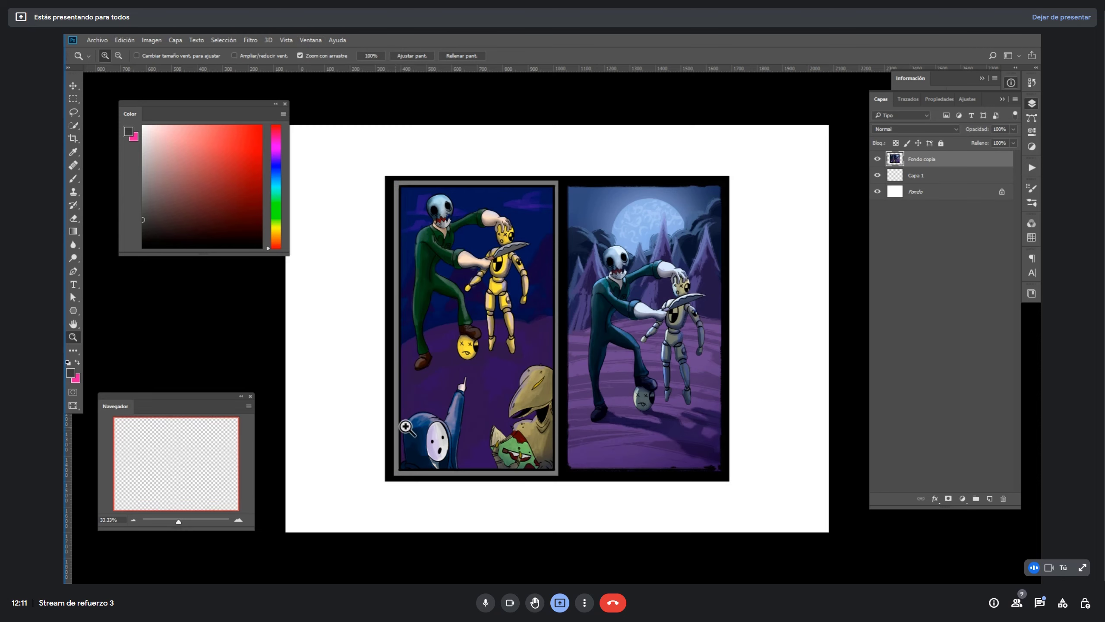
# - Duplicate the Fondo copia layer into the document Sin título-2 and switch to that document
pyautogui.rightClick(932, 162)
pyautogui.click(811, 136)
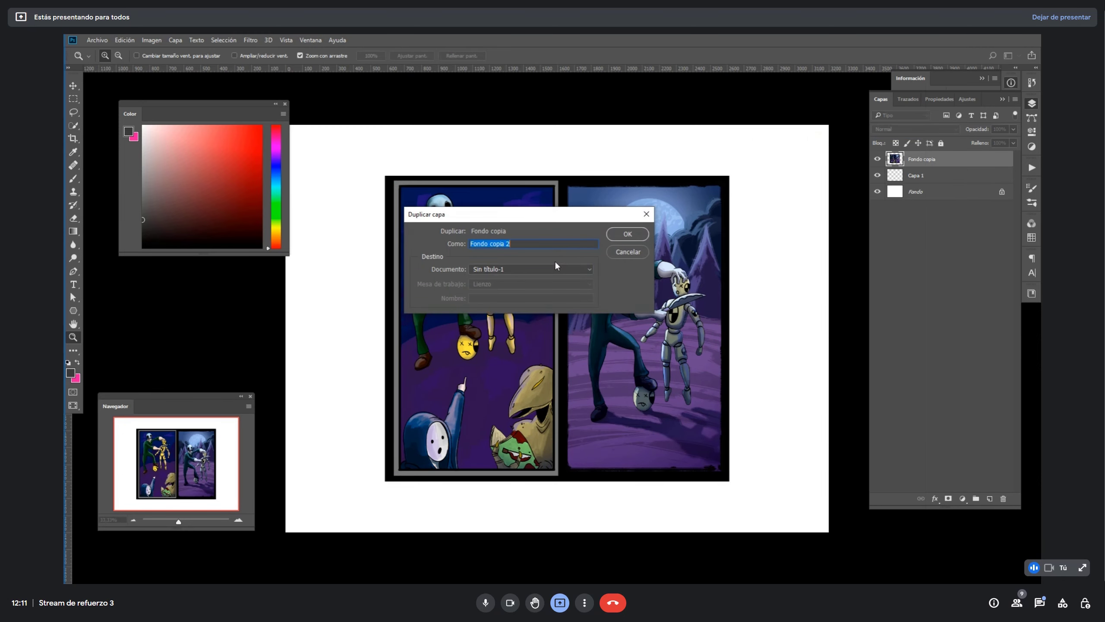
pyautogui.click(557, 266)
pyautogui.click(522, 299)
pyautogui.click(644, 235)
pyautogui.click(311, 40)
pyautogui.click(377, 436)
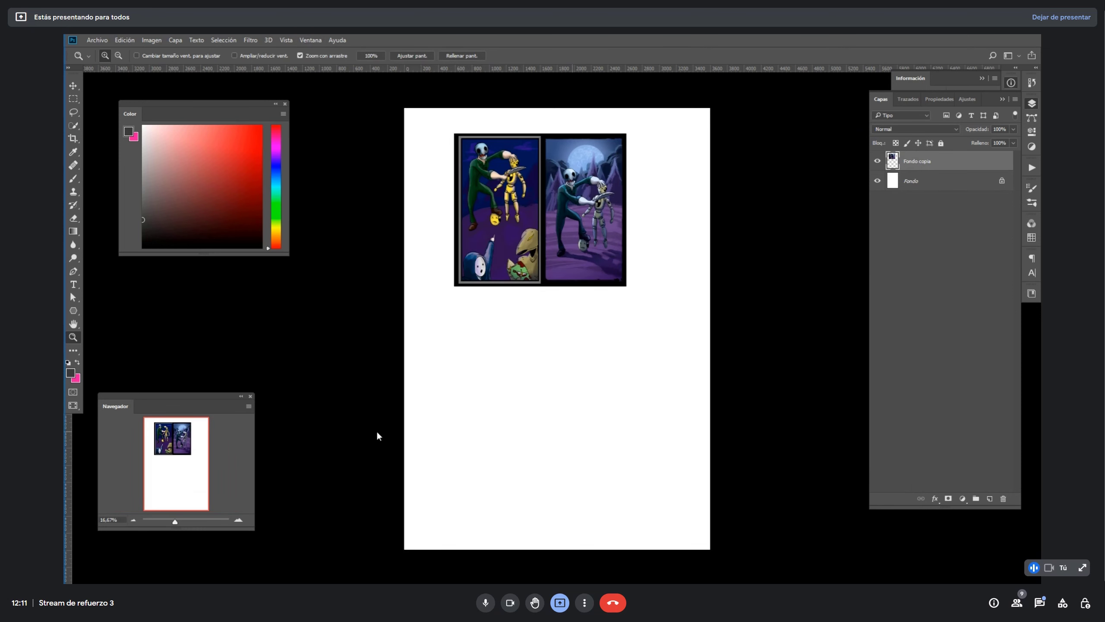
# - Save the document as a Photoshop file named PGG_II_2022_ejemplo_formato in the 11_revisionViñetas folder
pyautogui.hotkey('ctrl', 'shift', 's')
pyautogui.moveTo(297, 47); pyautogui.dragTo(433, 118)
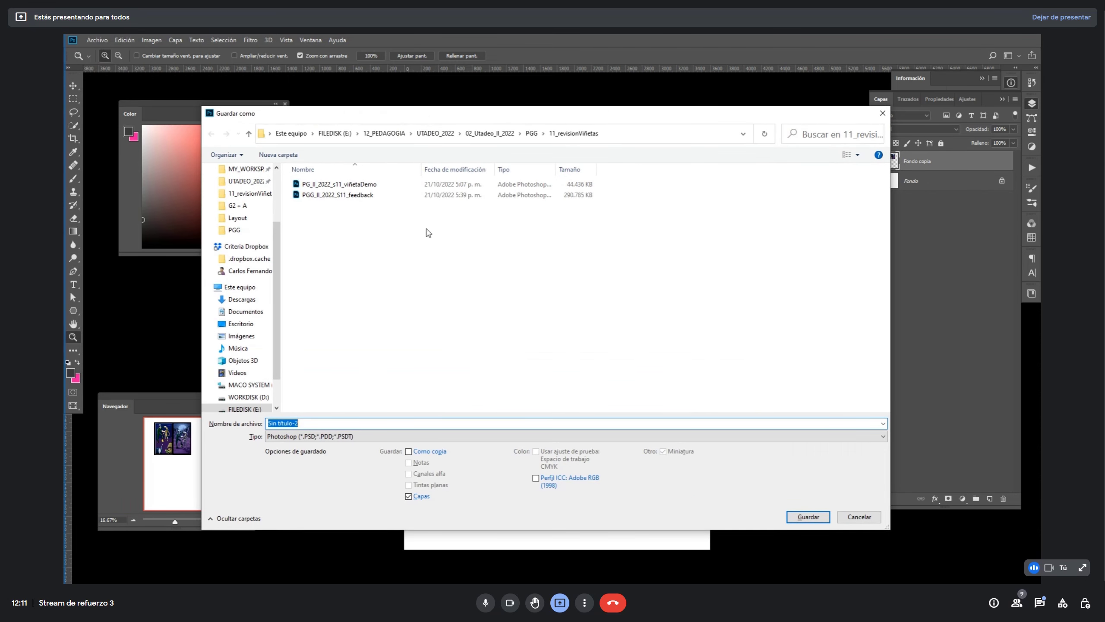
pyautogui.write('PGG_')
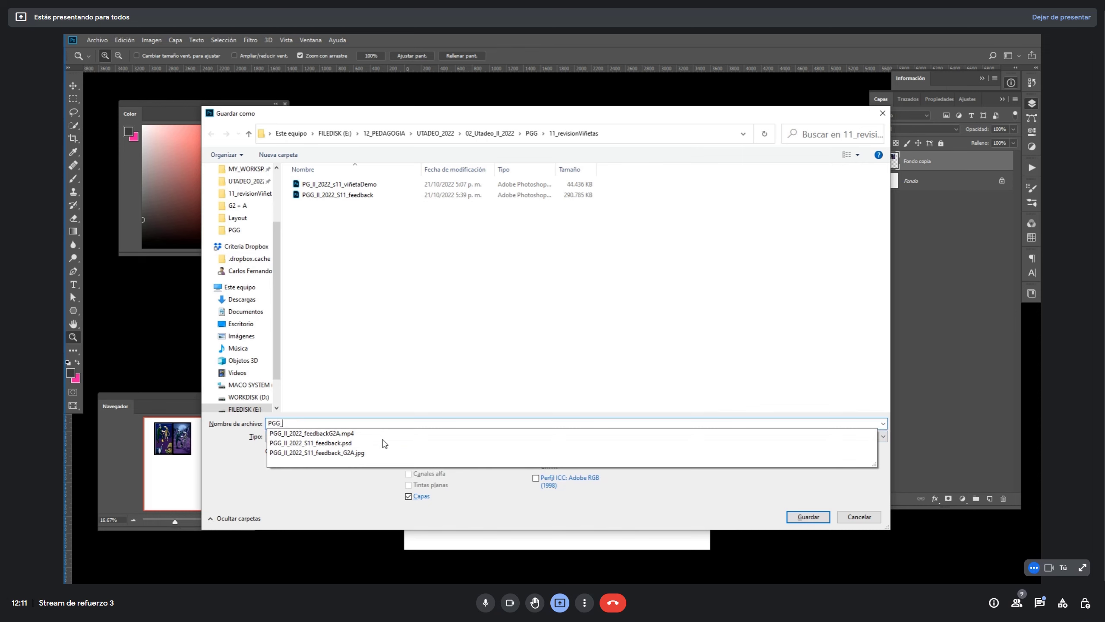
pyautogui.write('II_2022_ejemplo')
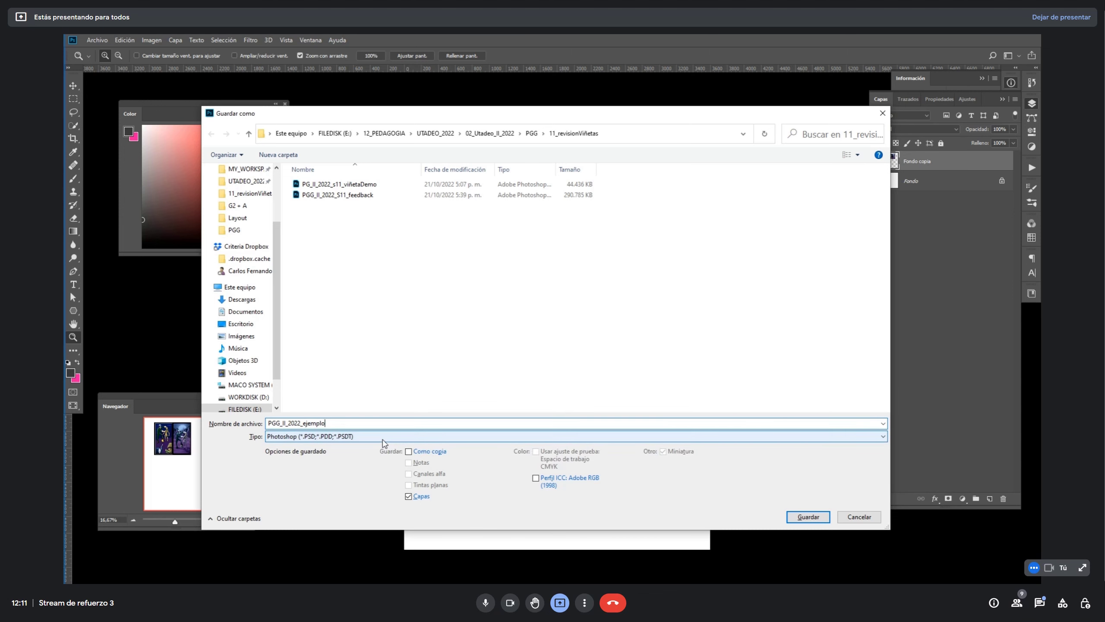
pyautogui.write('_formato')
pyautogui.press('Return')
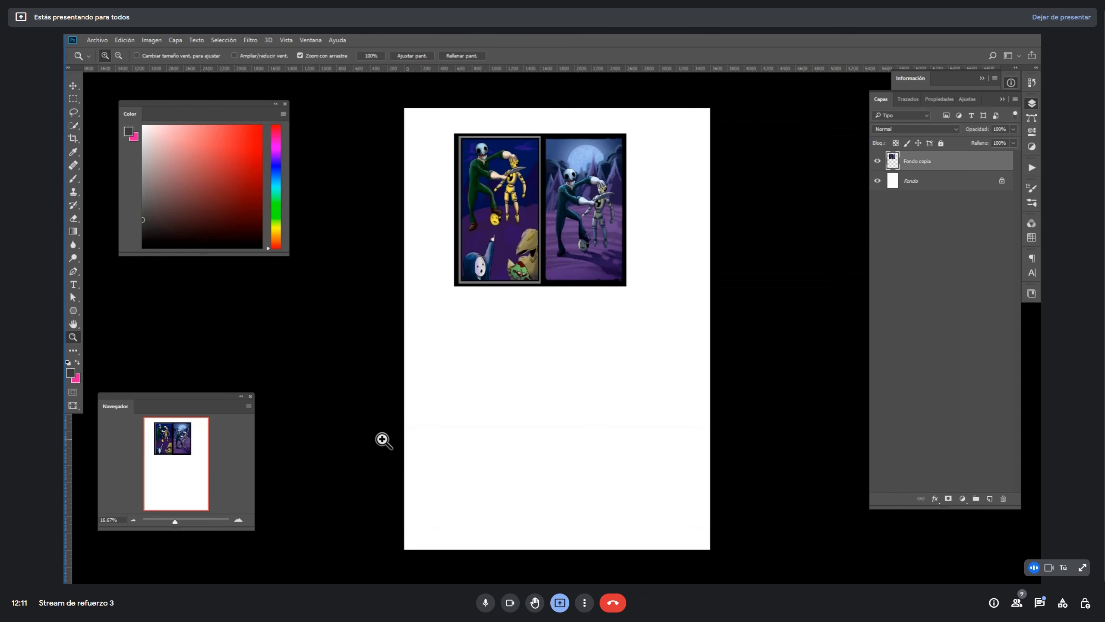
# - Move the artwork down toward the middle of the page and resample the image to 832 by 1200 pixels
pyautogui.press('v')
pyautogui.moveTo(618, 272); pyautogui.dragTo(624, 374)
pyautogui.hotkey('ctrl', 'alt', 'i')
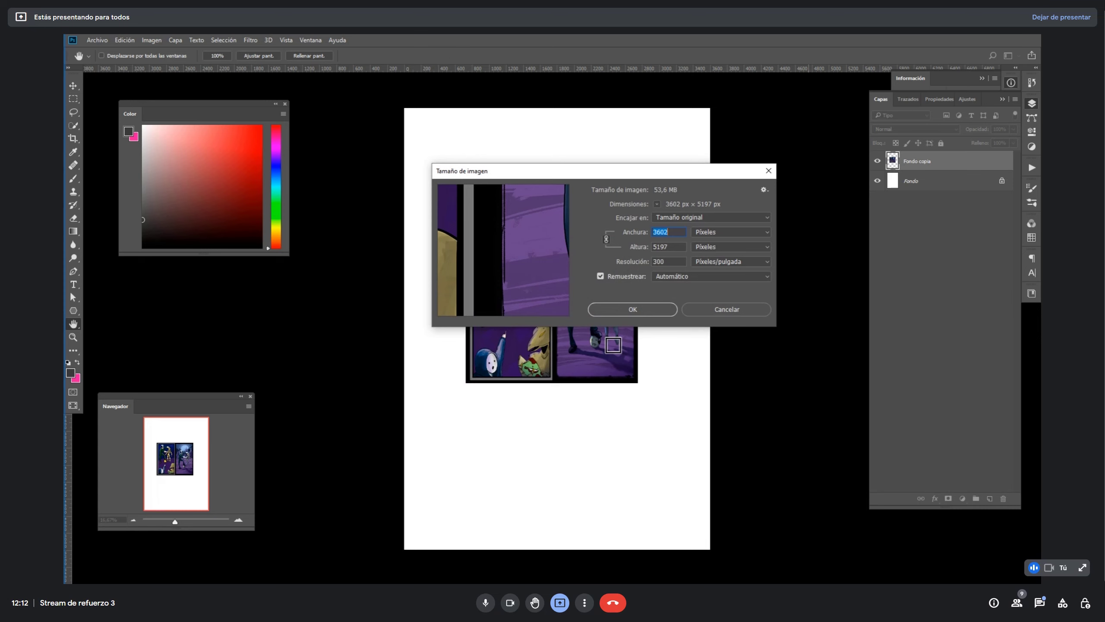
pyautogui.write('832')
pyautogui.press('Tab')
pyautogui.write('1200')
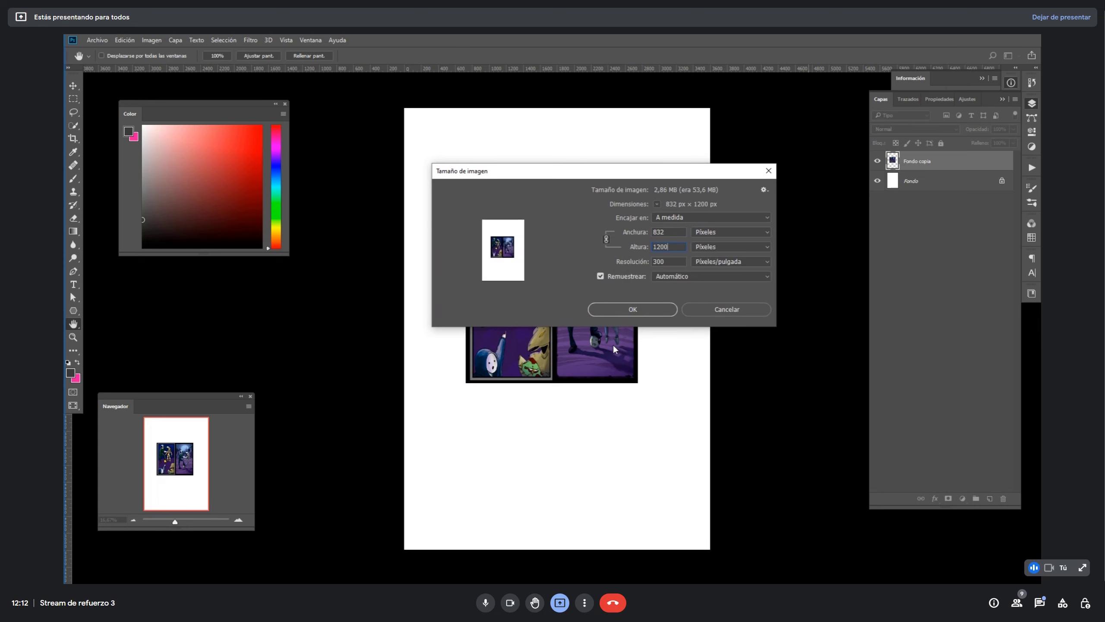
pyautogui.press('Return')
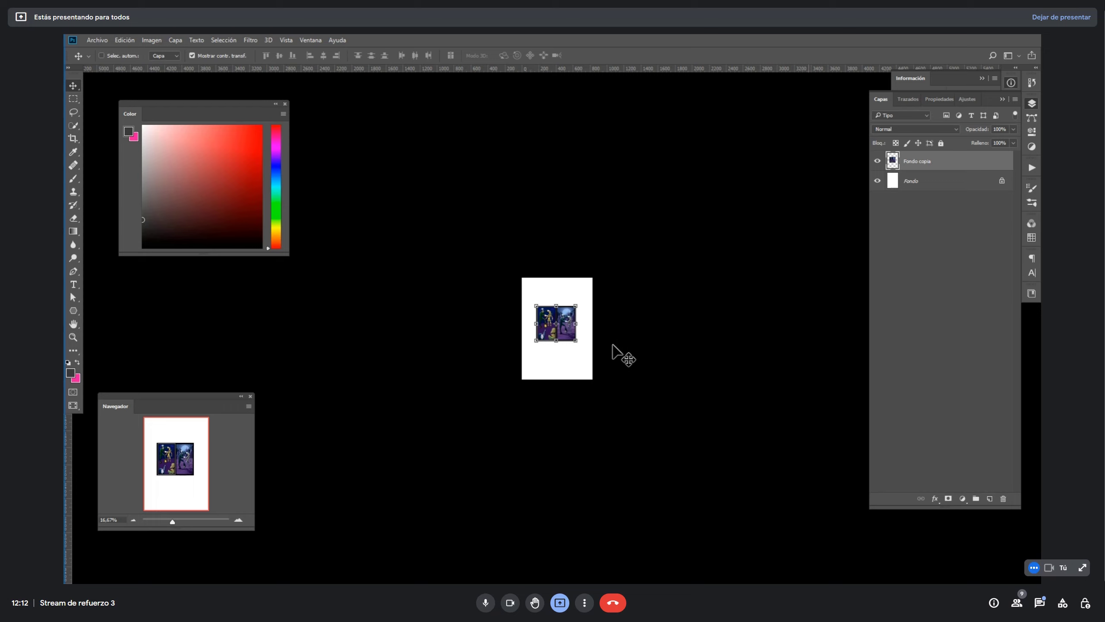
pyautogui.hotkey('ctrl', 'alt', 'c')
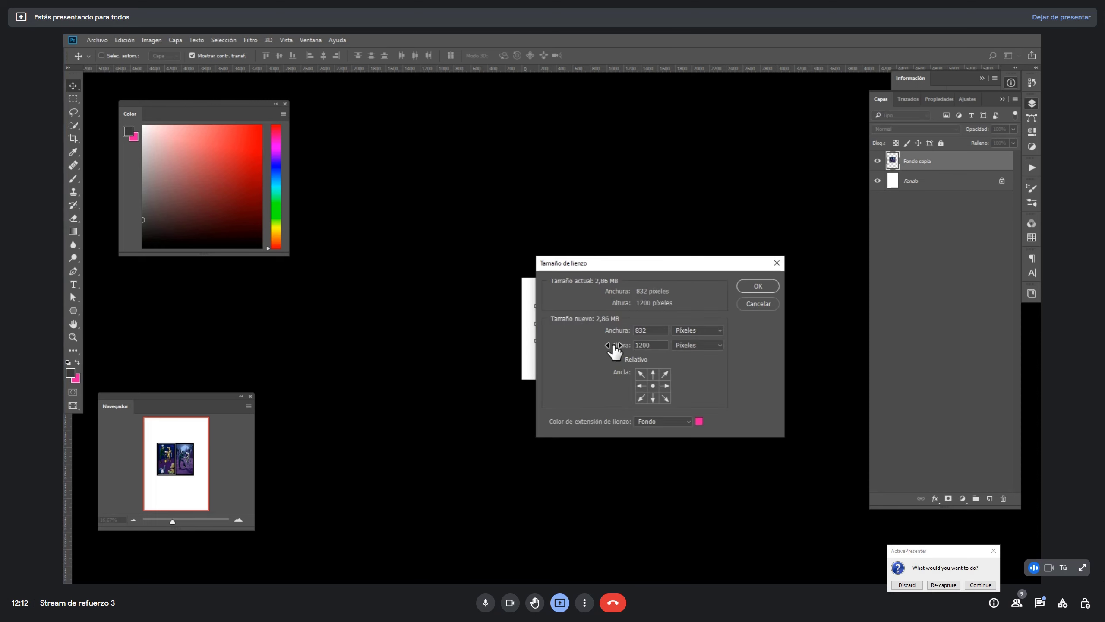
pyautogui.press('Tab')
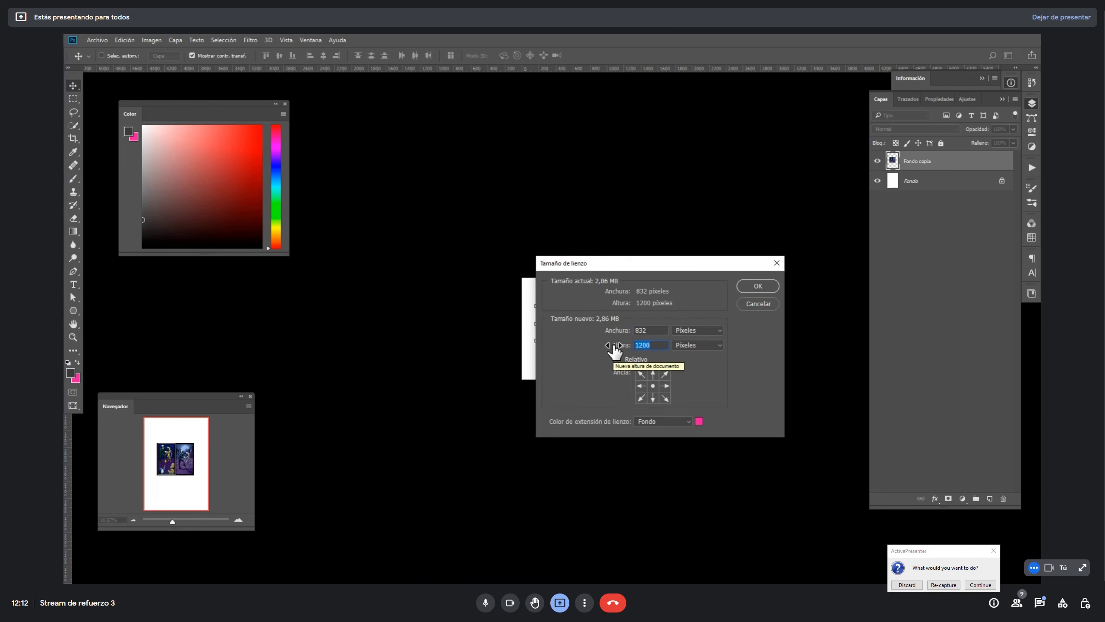
pyautogui.write('6000')
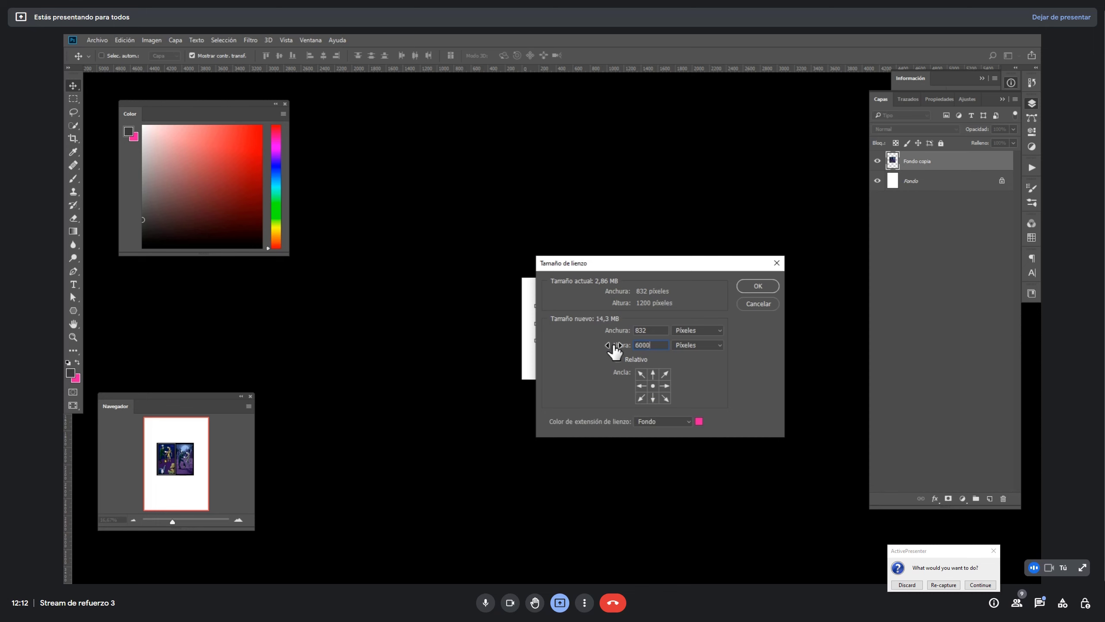
pyautogui.press('Return')
# - Resample the image to 4160 by 6000 pixels at 300 pixels per inch and show it at 100% zoom
pyautogui.hotkey('ctrl', 'alt', 'i')
pyautogui.write('4160')
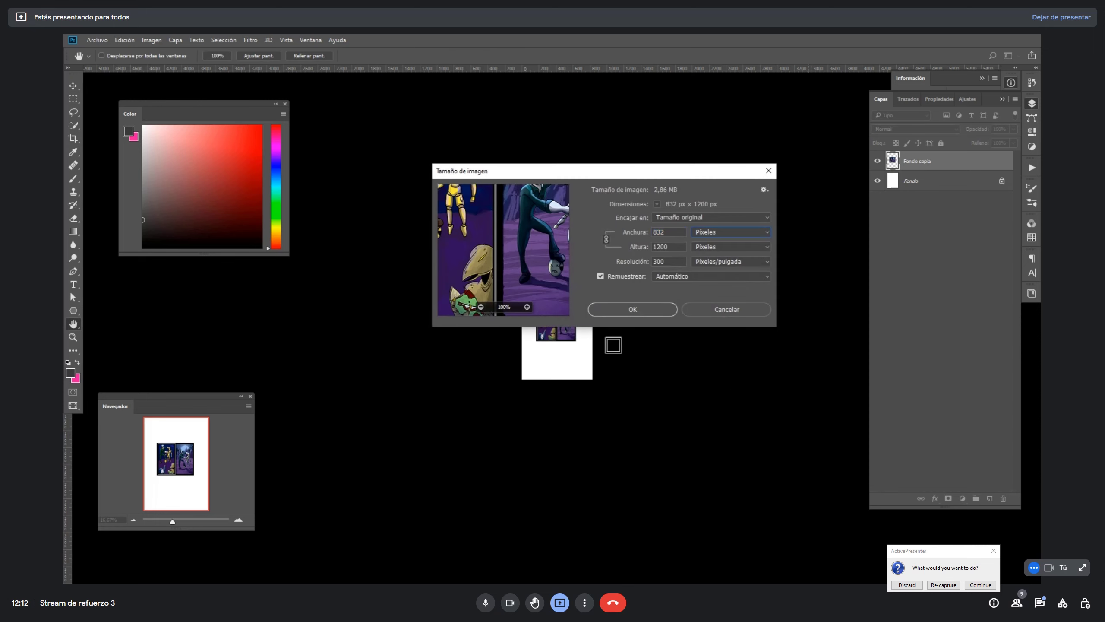
pyautogui.press('Tab')
pyautogui.press('Return')
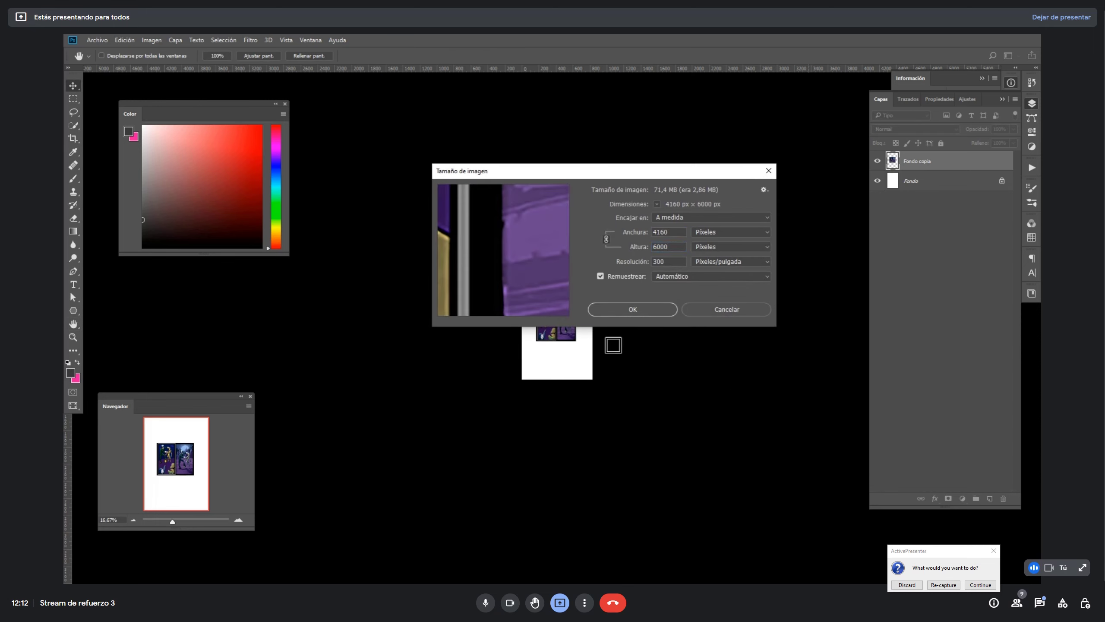
pyautogui.hotkey('ctrl', '1')
pyautogui.click(980, 585)
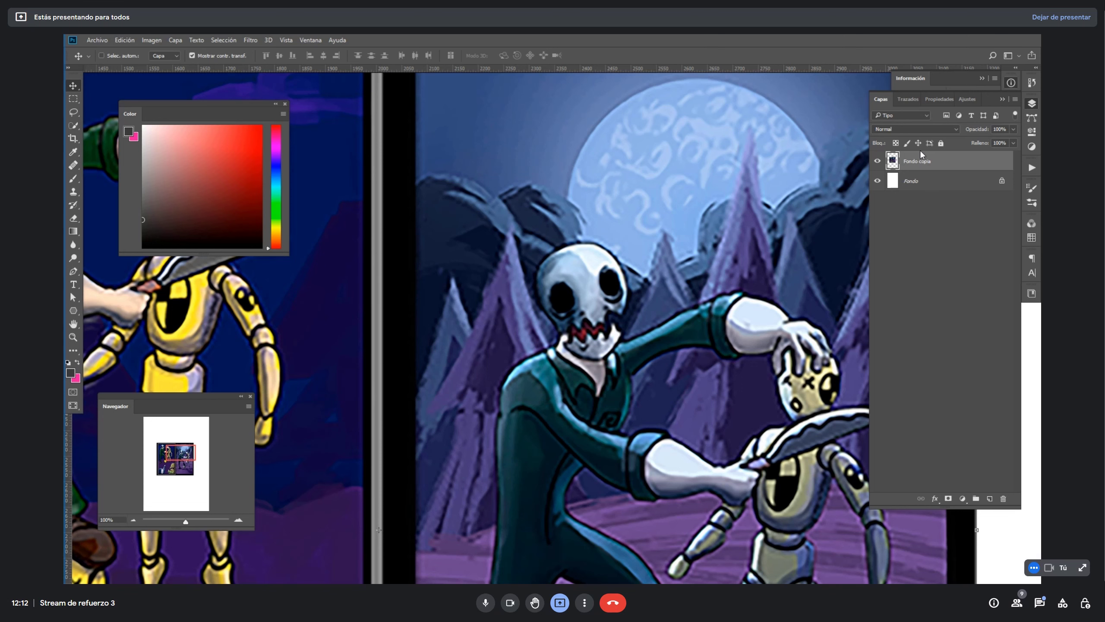
# - Try deleting the Fondo copia artwork layer
pyautogui.press('Delete')
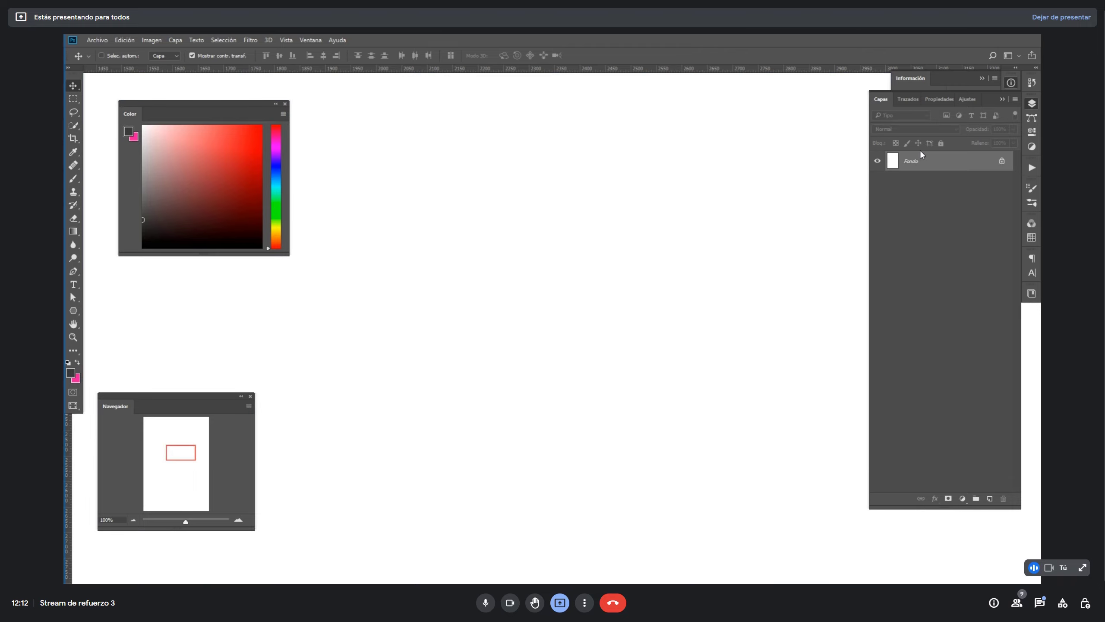
pyautogui.click(126, 44)
pyautogui.moveTo(152, 44)
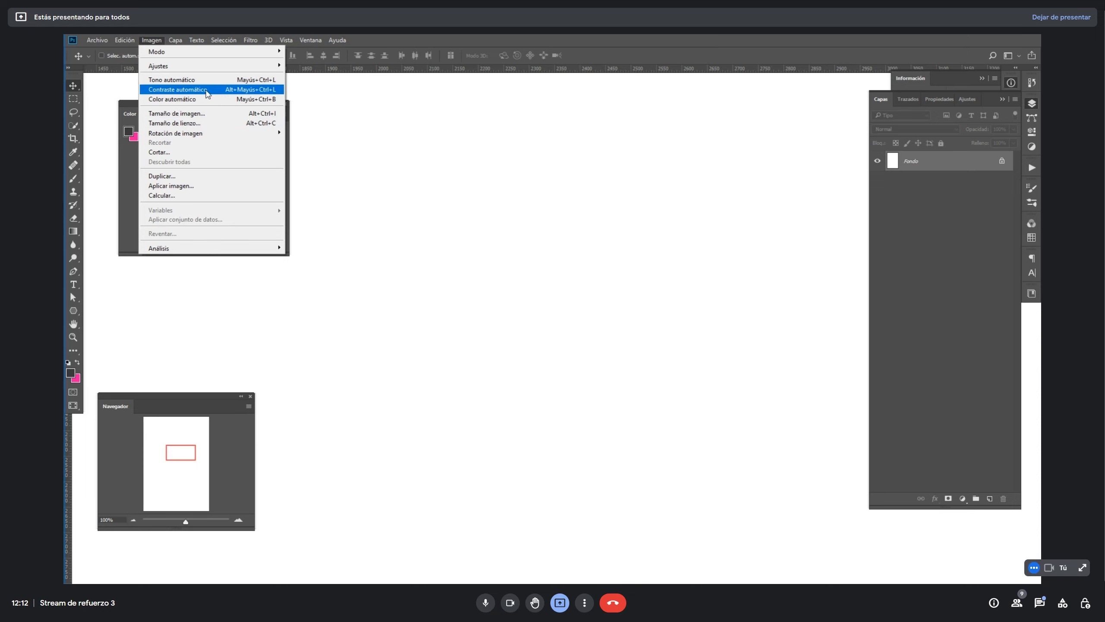
pyautogui.click(422, 163)
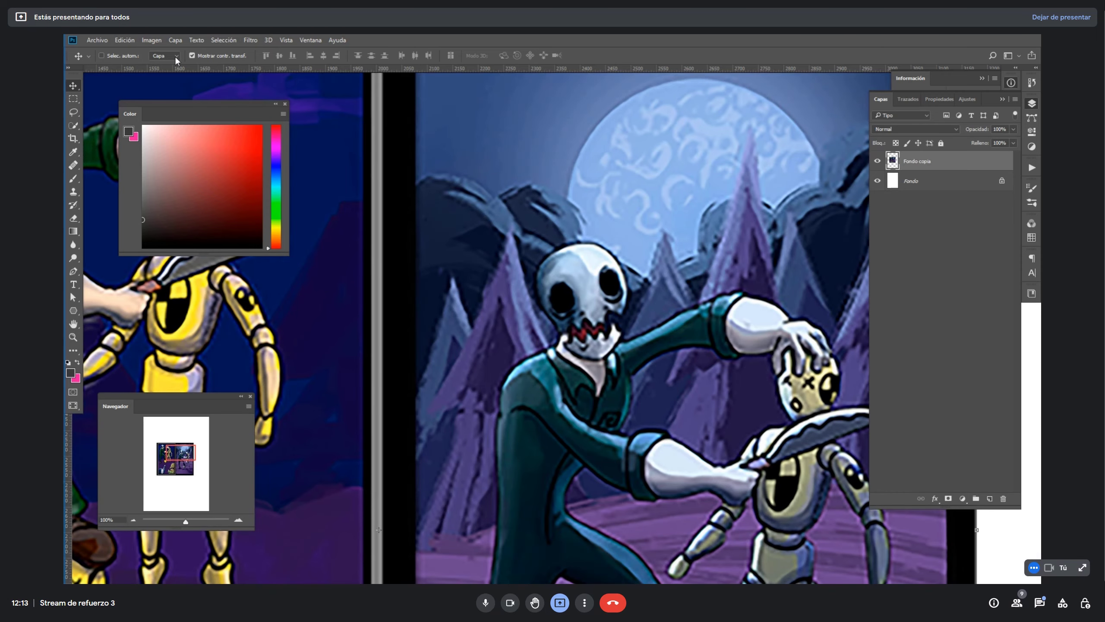
# - Check the document's dimensions in the Canvas Size settings and view the page at 16.67% zoom
pyautogui.click(151, 40)
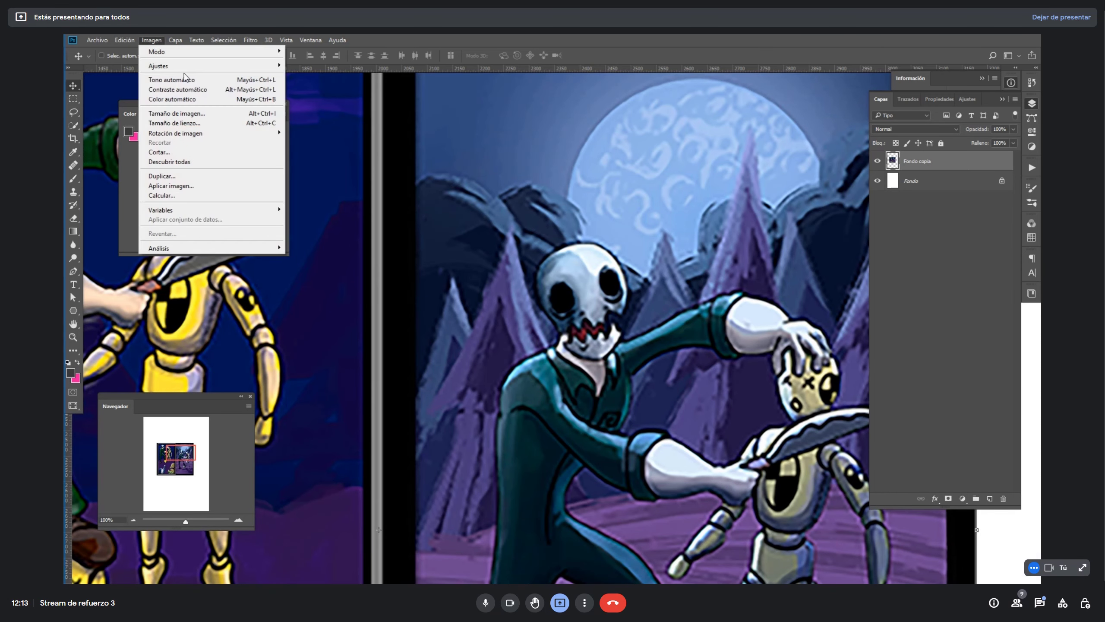
pyautogui.click(233, 124)
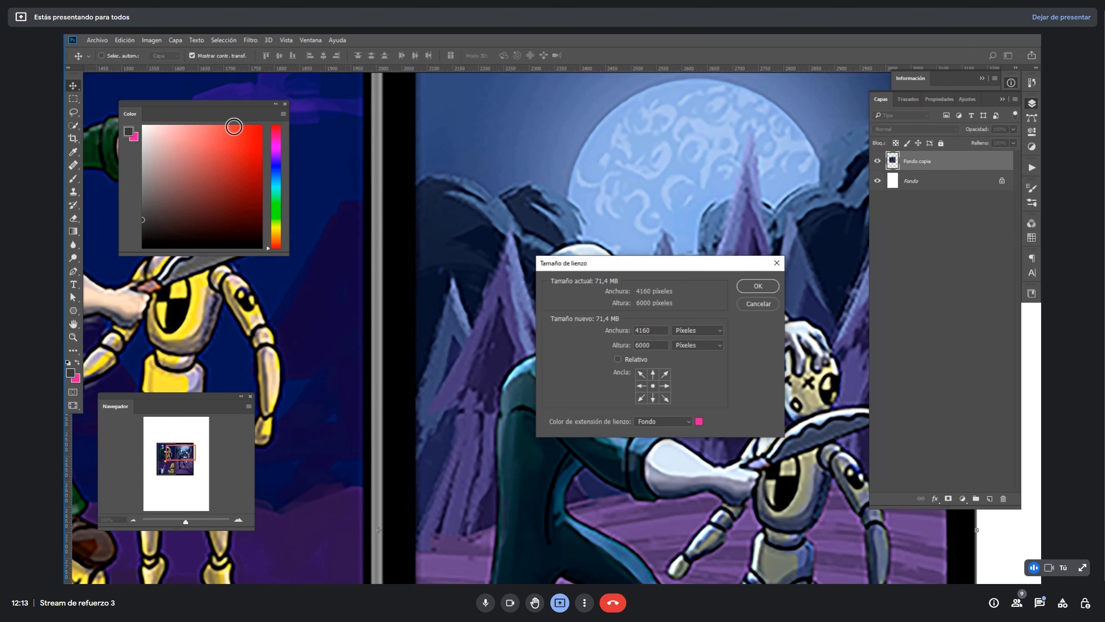
pyautogui.press('Return')
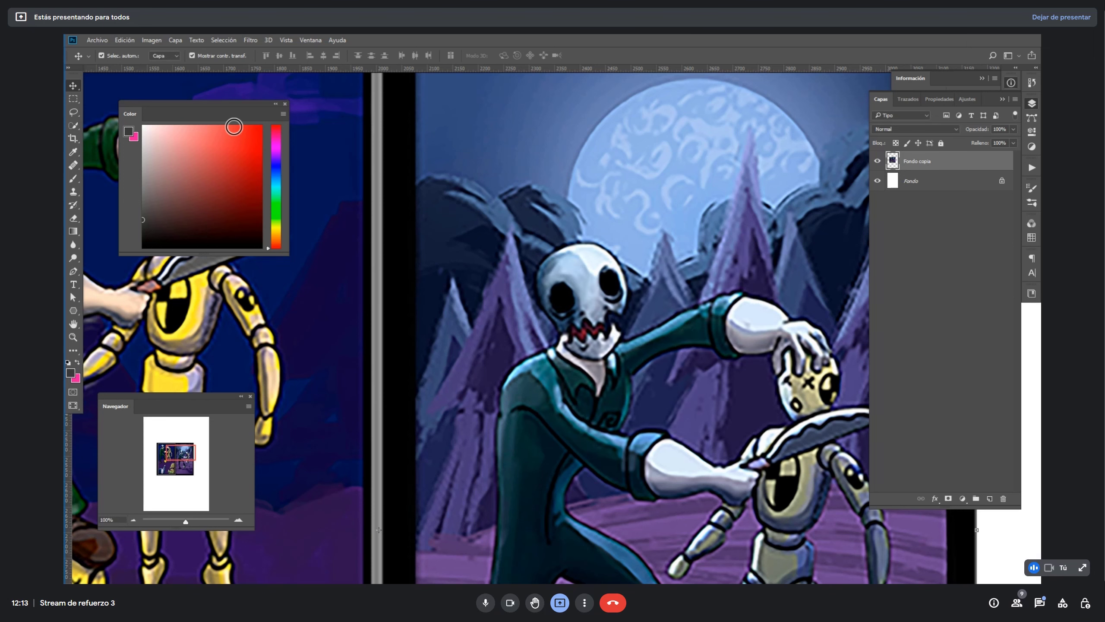
pyautogui.hotkey('ctrl', '-')
pyautogui.hotkey('ctrl', '-')
pyautogui.hotkey('ctrl', '-')
pyautogui.hotkey('ctrl', '-')
pyautogui.hotkey('ctrl', '-')
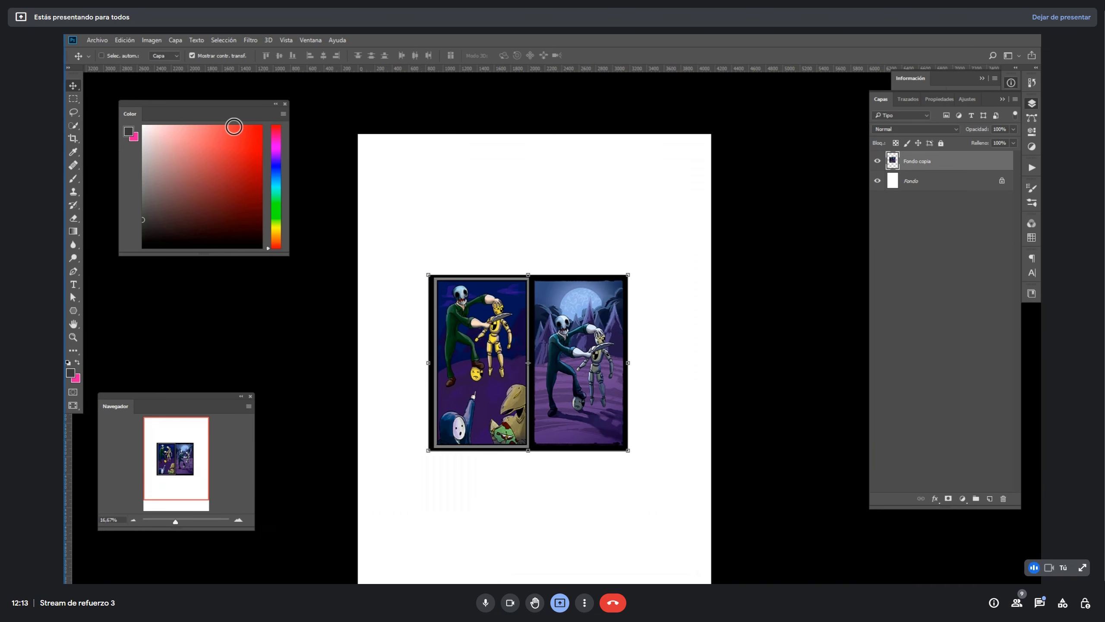
# - Leave the browser's full-screen view to check and dismiss the ActivePresenter recording toolbar, and restore full screen
pyautogui.press('F11')
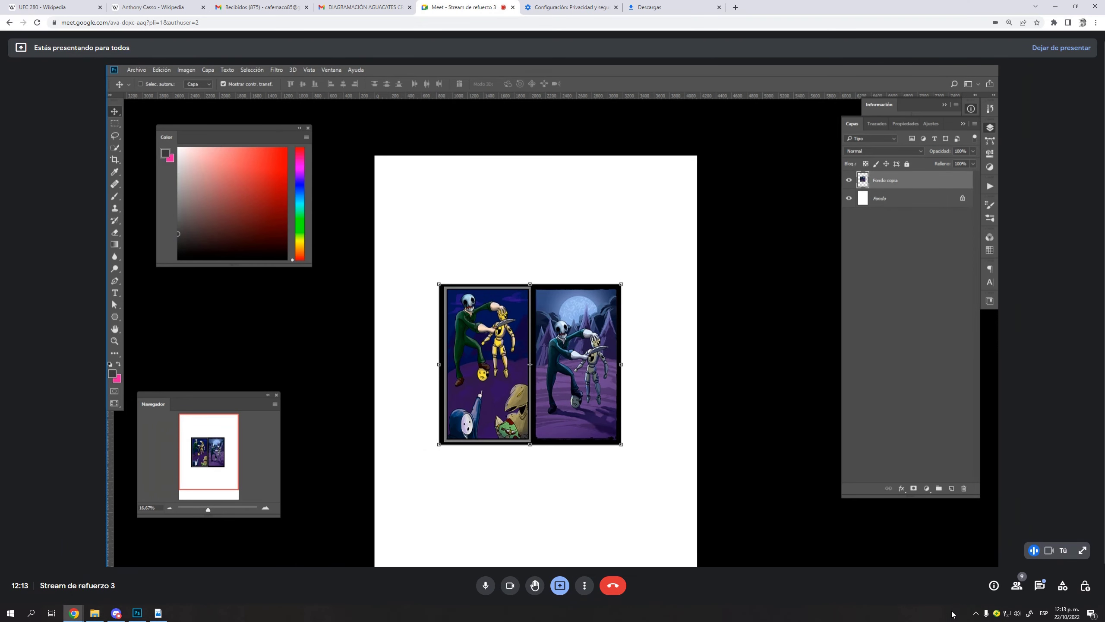
pyautogui.click(976, 613)
pyautogui.click(979, 567)
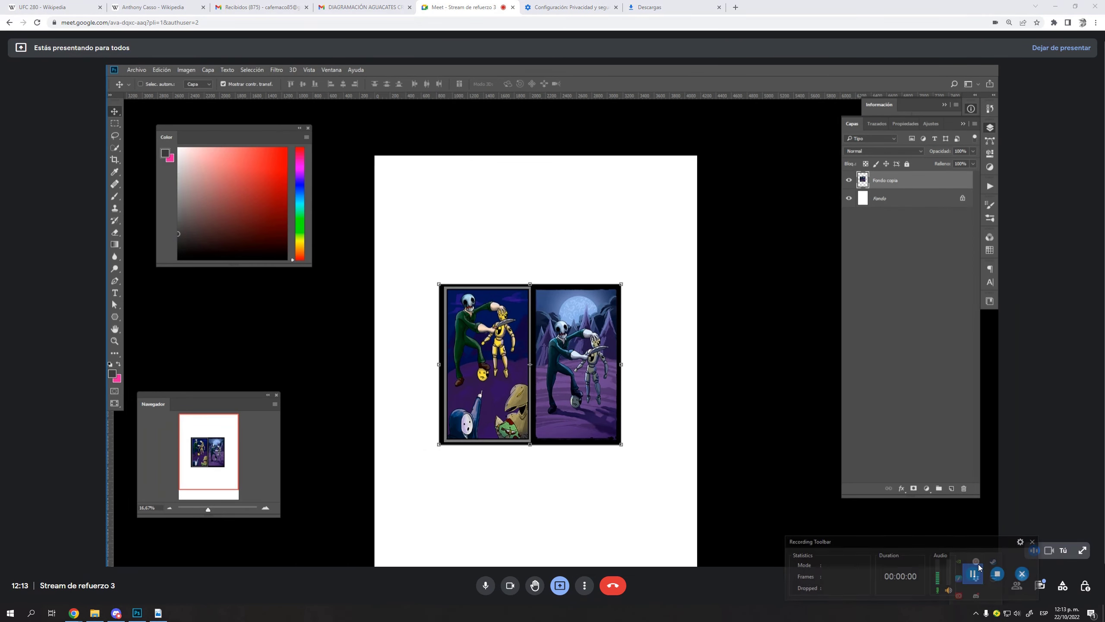
pyautogui.click(1034, 541)
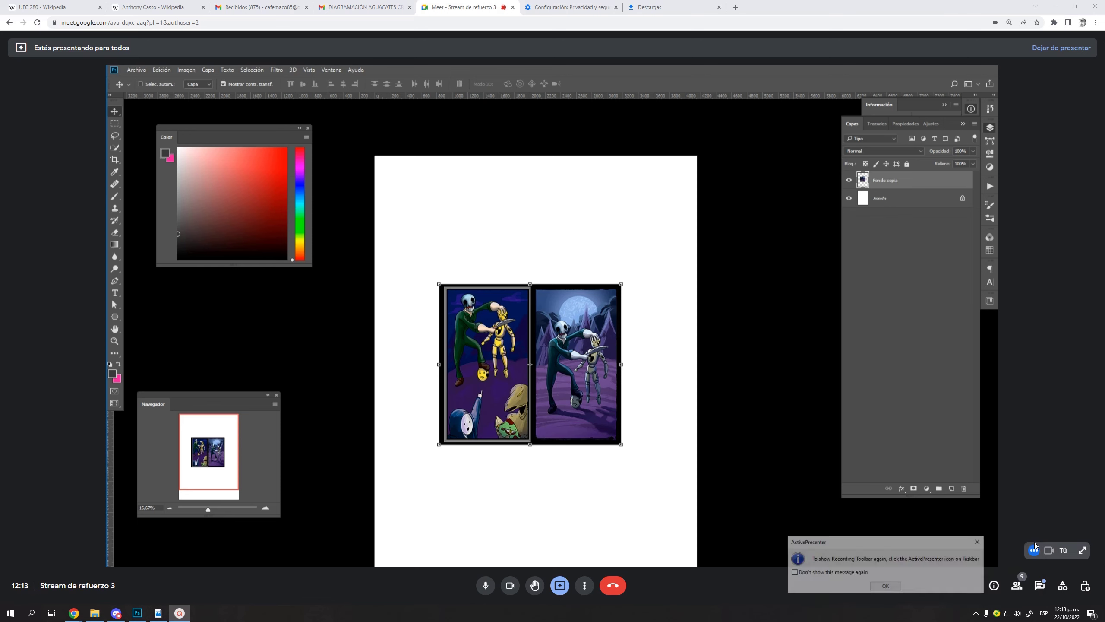
pyautogui.click(980, 541)
pyautogui.press('F11')
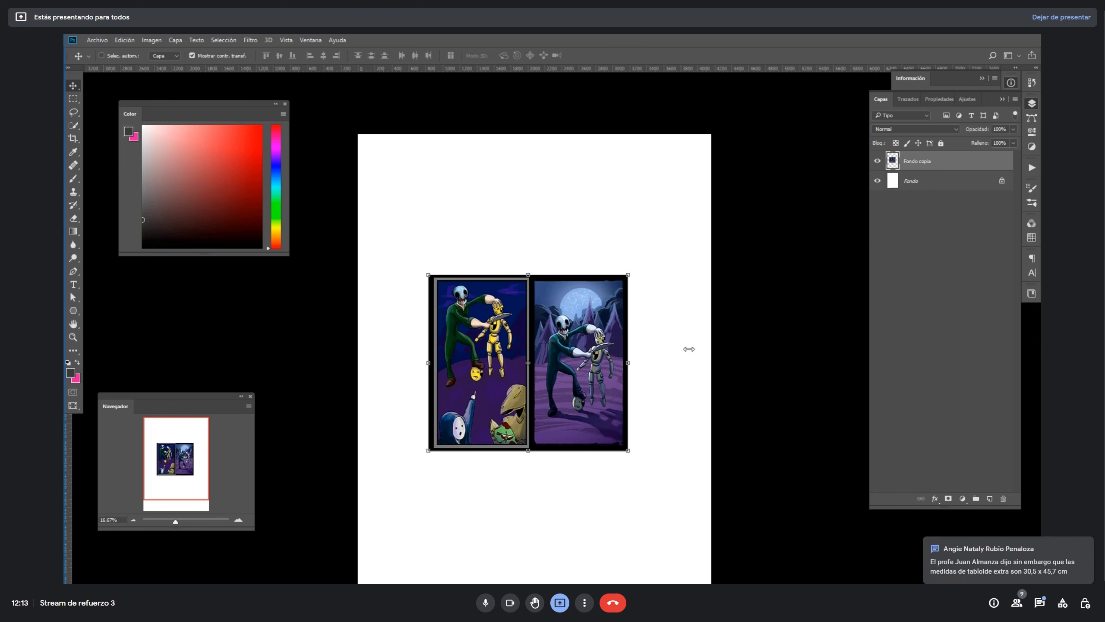
# - In standard screen mode, move the artwork down the page and crop the canvas to 1200 by 1500 pixels around its centre
pyautogui.press('Escape')
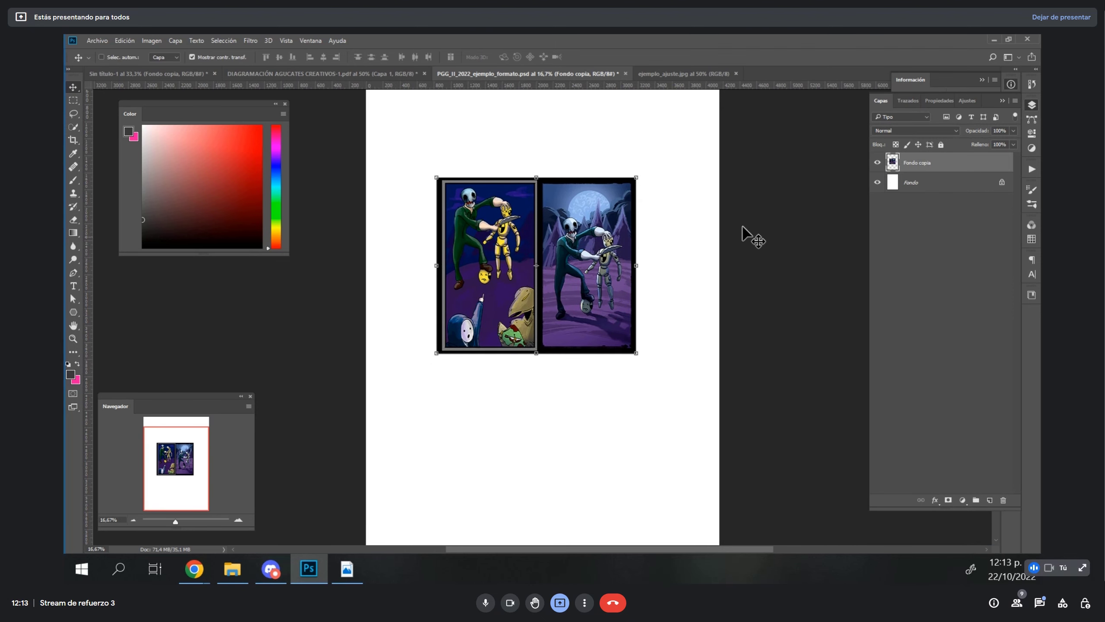
pyautogui.moveTo(604, 223); pyautogui.dragTo(605, 361)
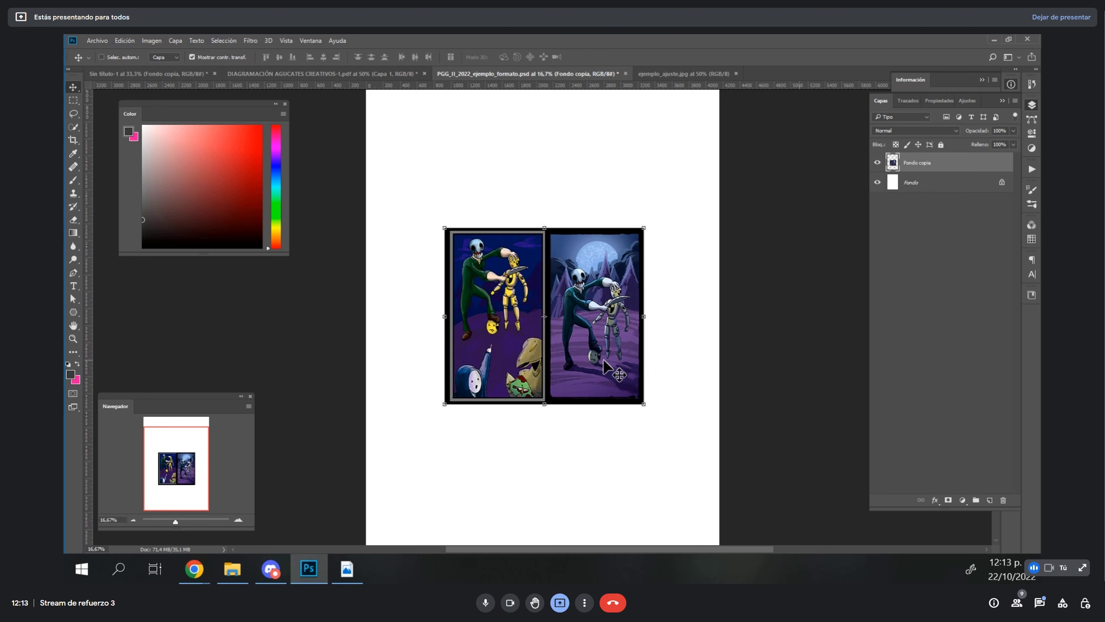
pyautogui.click(152, 42)
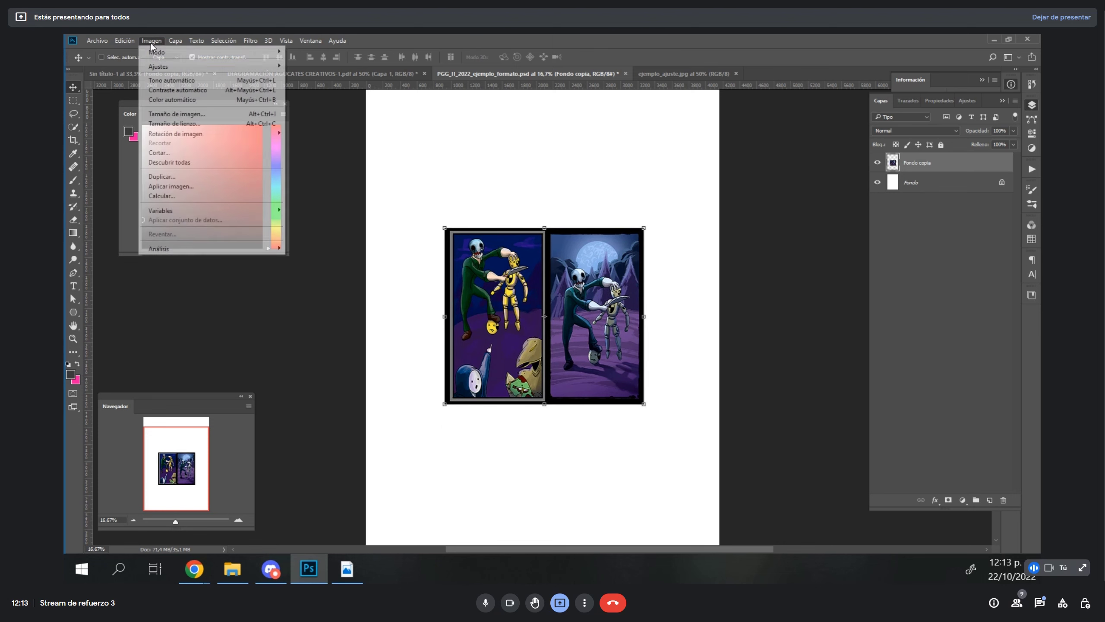
pyautogui.click(232, 124)
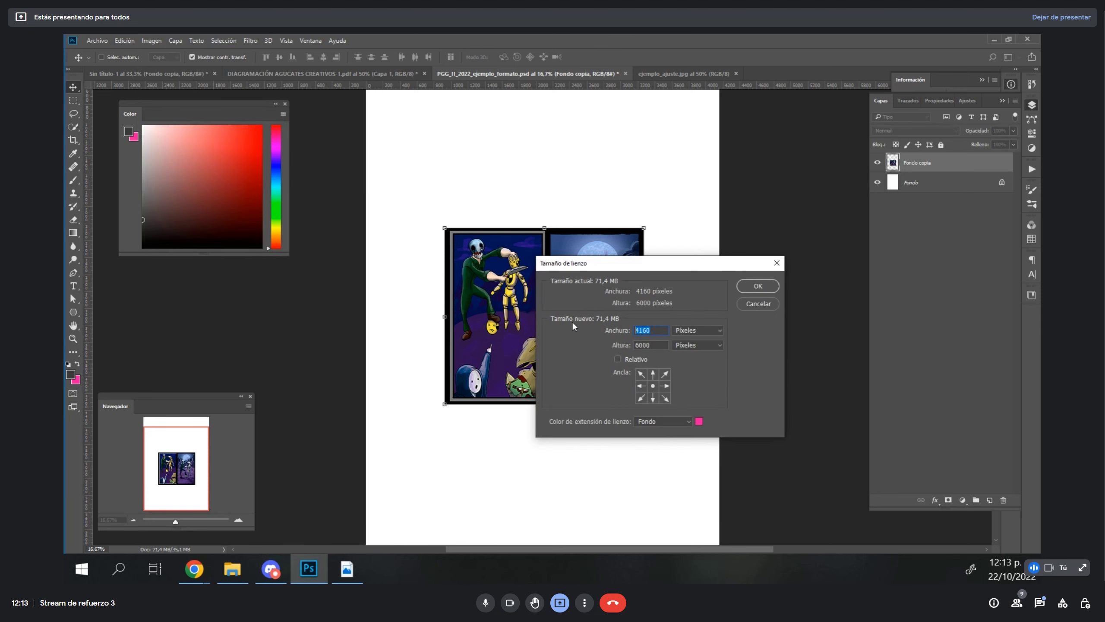
pyautogui.write('1200')
pyautogui.press('Tab')
pyautogui.write('1500')
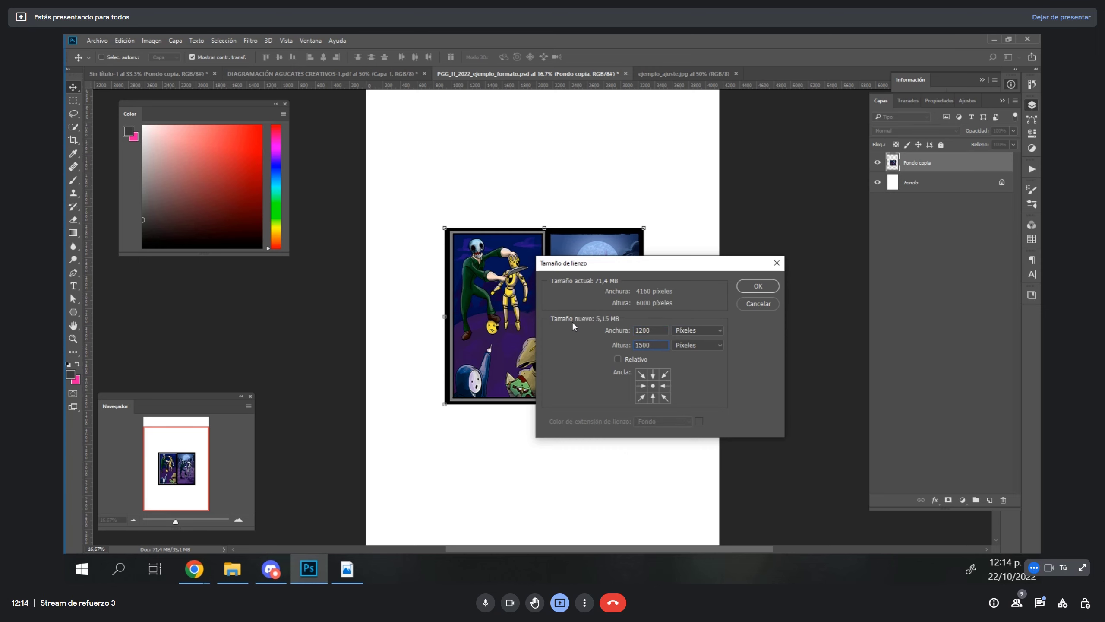
pyautogui.click(761, 289)
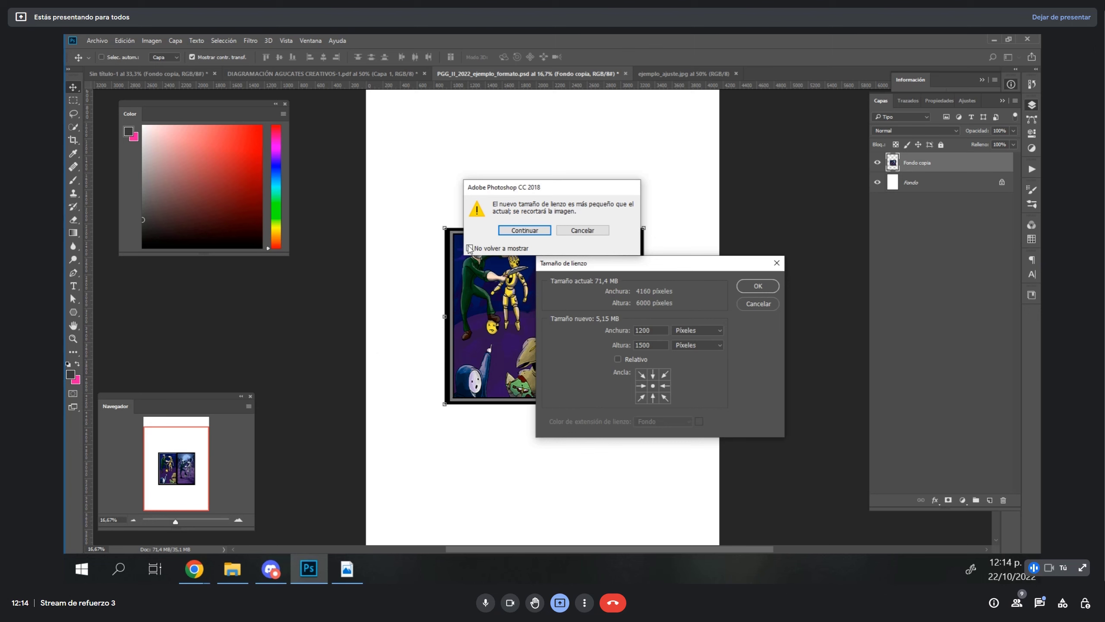
pyautogui.click(524, 231)
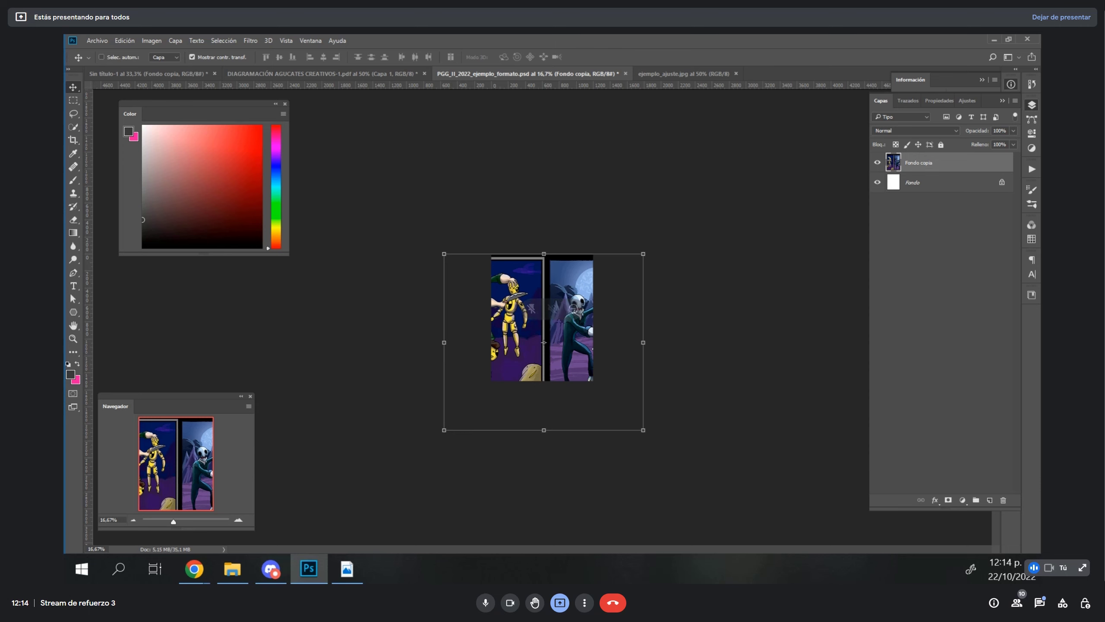
# - Expand the self-view in the Meet call and read the participants' chat messages about tabloid page measurements
pyautogui.click(1084, 567)
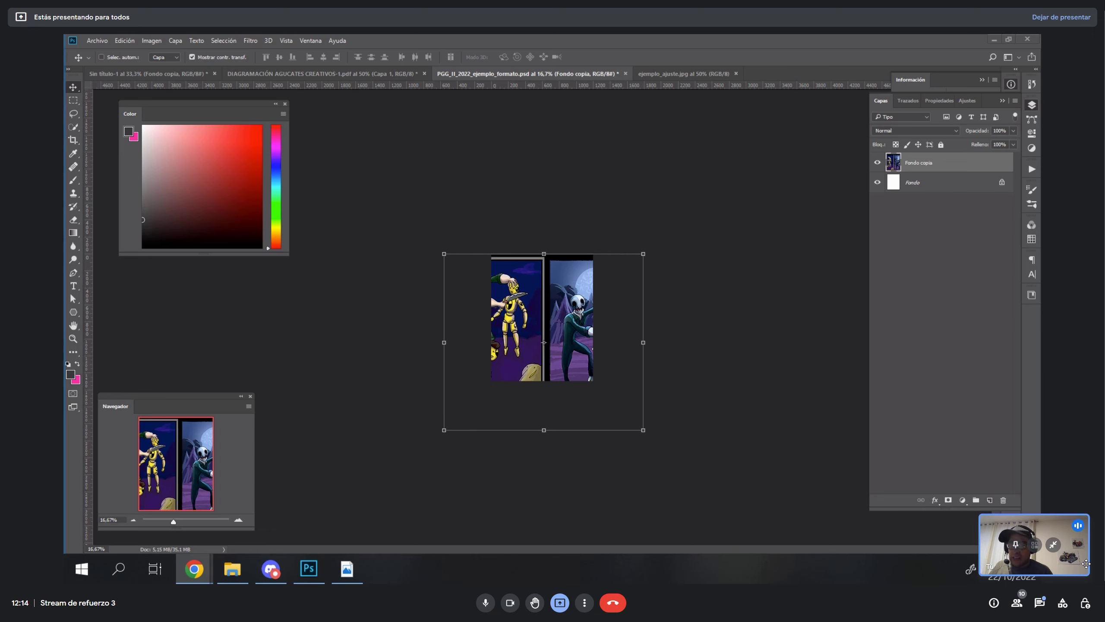
pyautogui.click(1040, 602)
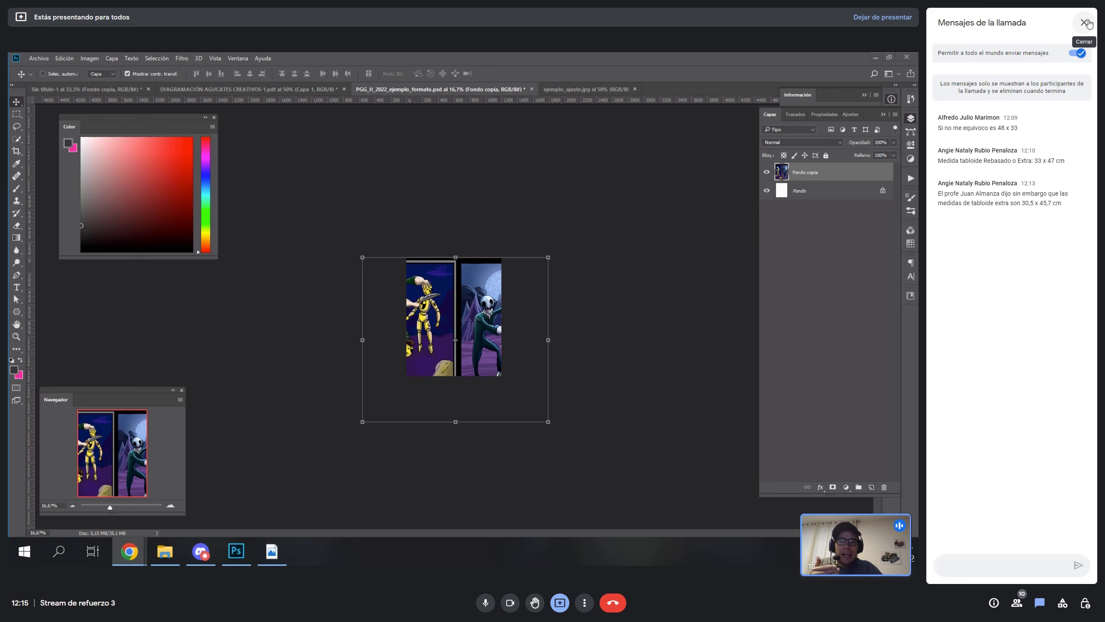
pyautogui.click(1085, 23)
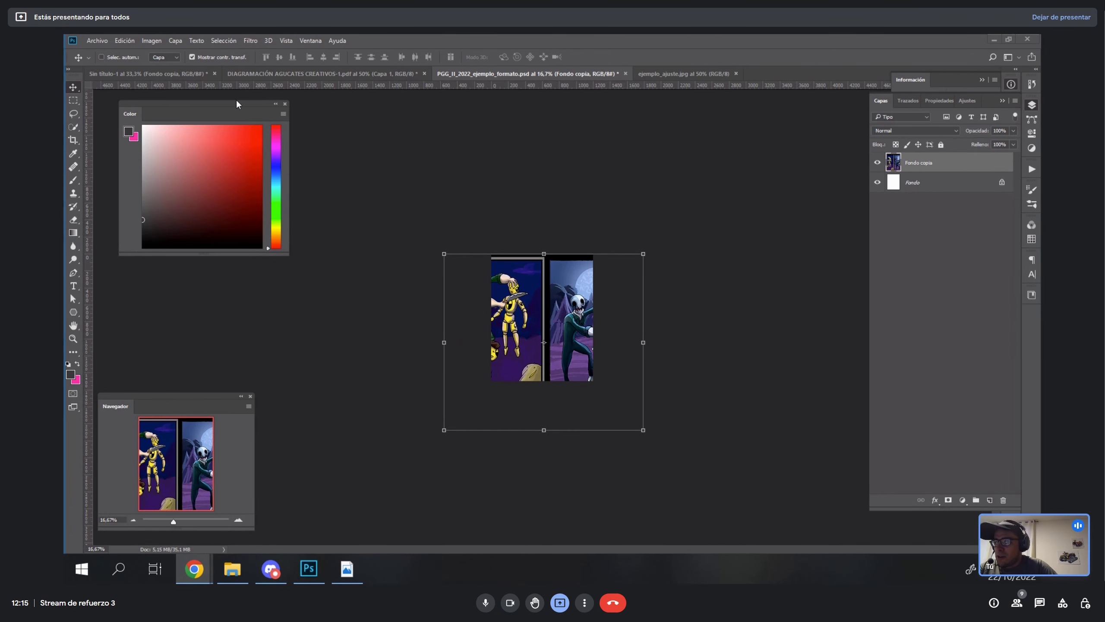
# - In the Canvas Size settings, enter new dimensions of 305 by 457 millimetres for the document
pyautogui.click(123, 41)
pyautogui.moveTo(145, 41)
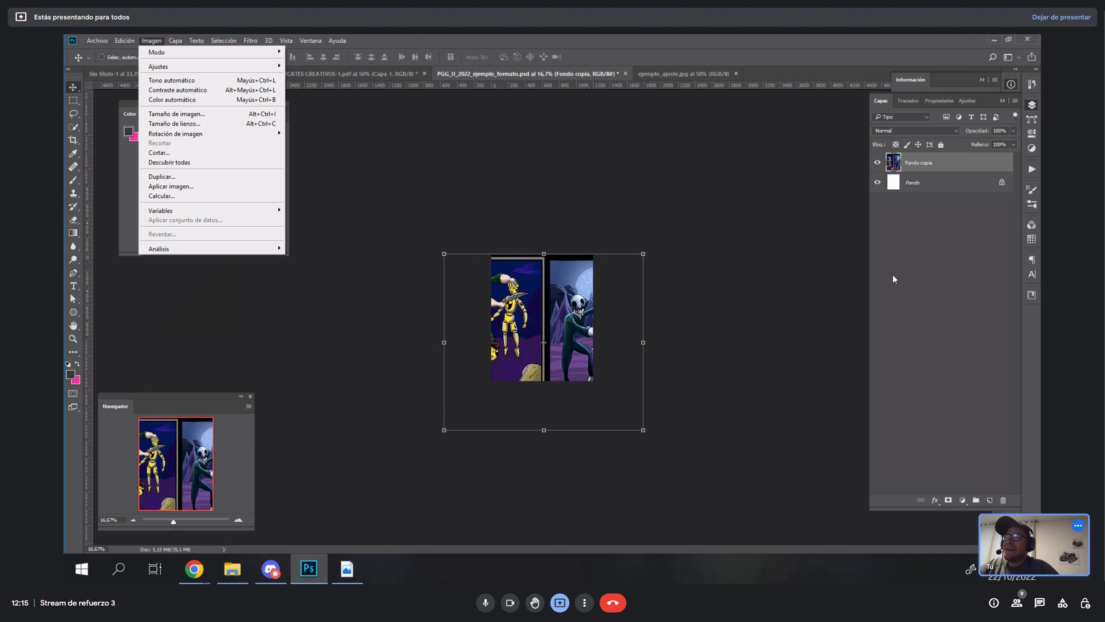
pyautogui.click(416, 222)
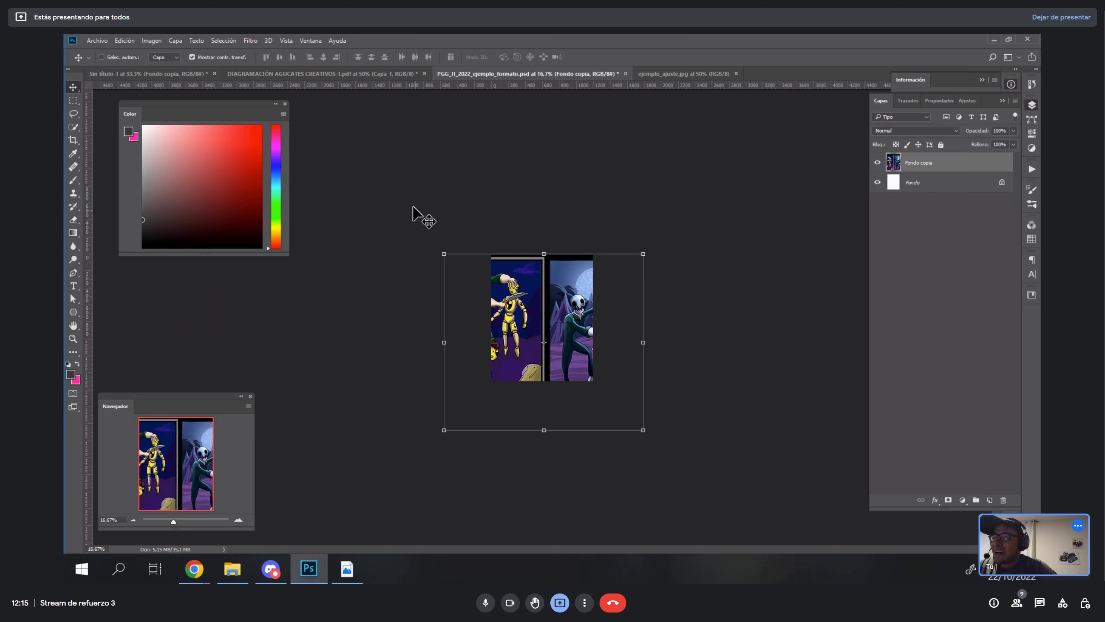
pyautogui.click(156, 42)
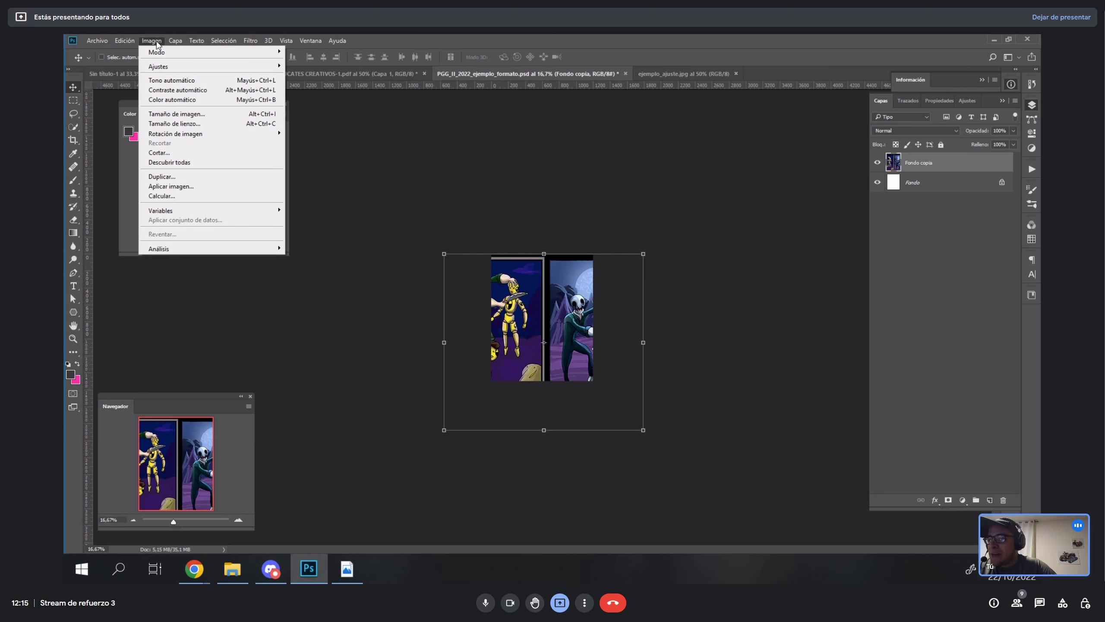
pyautogui.click(239, 124)
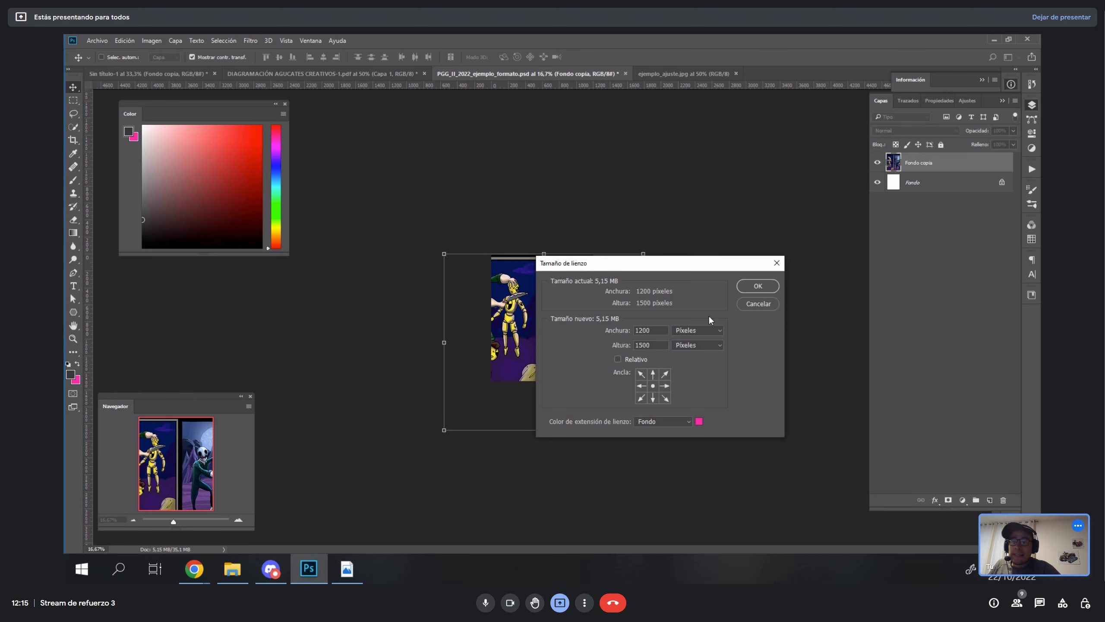
pyautogui.click(703, 331)
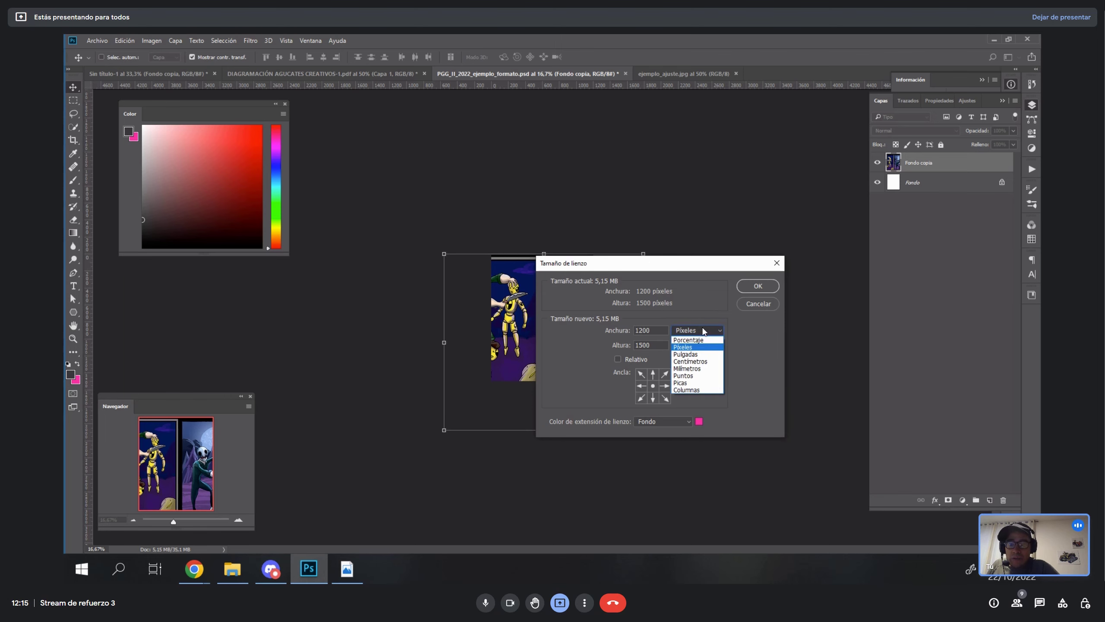
pyautogui.click(695, 370)
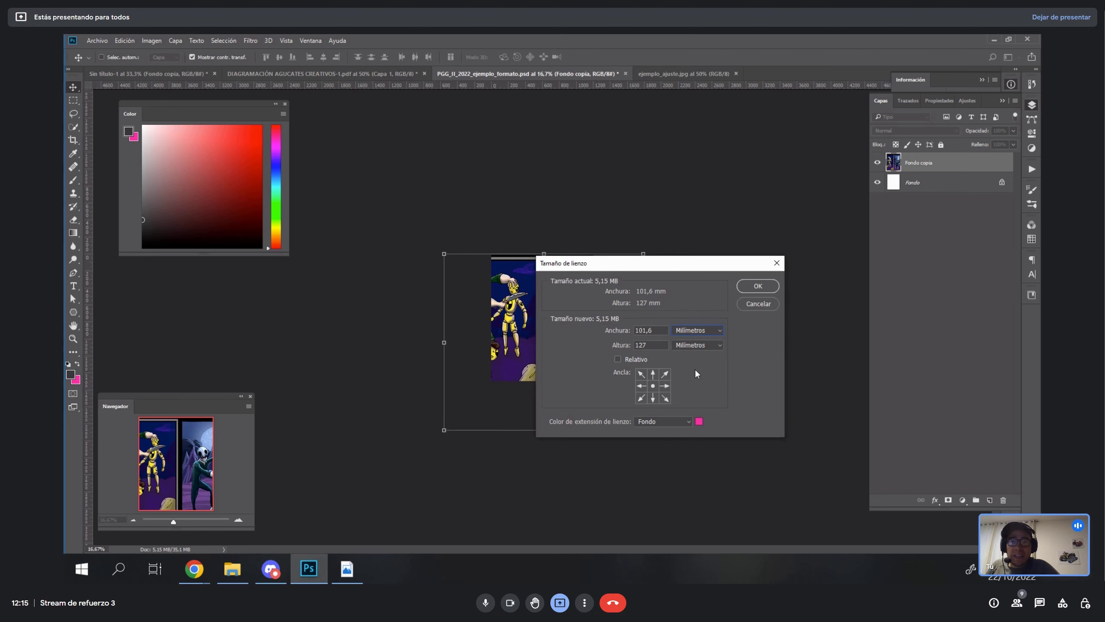
pyautogui.hotkey('shift', 'Tab')
pyautogui.write('305')
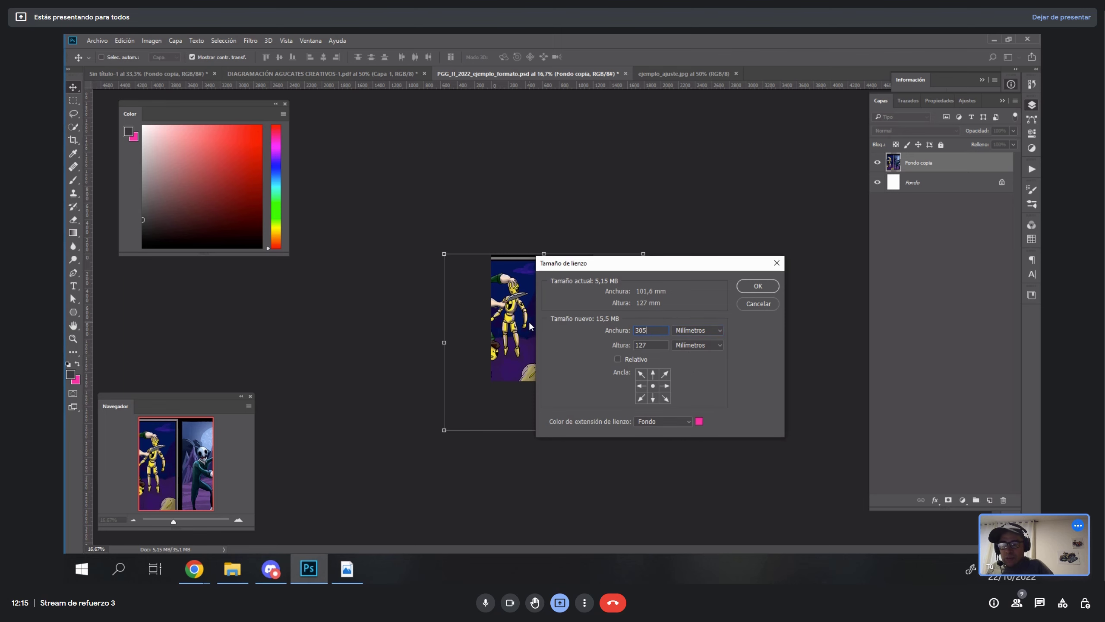
pyautogui.press('Tab')
pyautogui.write('457')
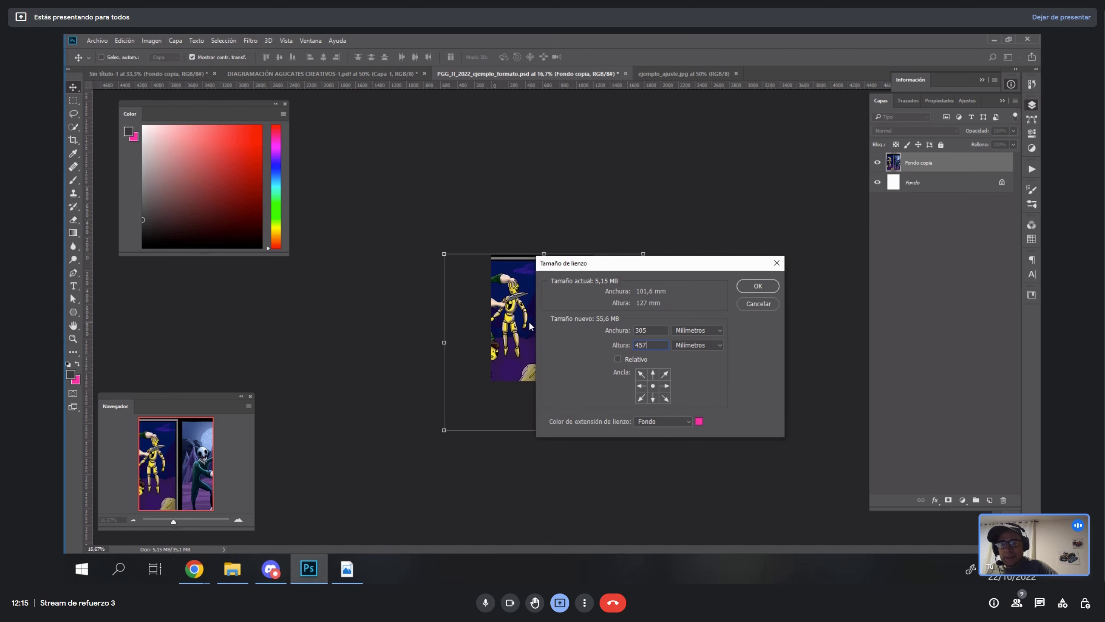
# - Recheck the tabloid measurements in the Meet call's chat messages and apply the new canvas size in Photoshop
pyautogui.click(1036, 604)
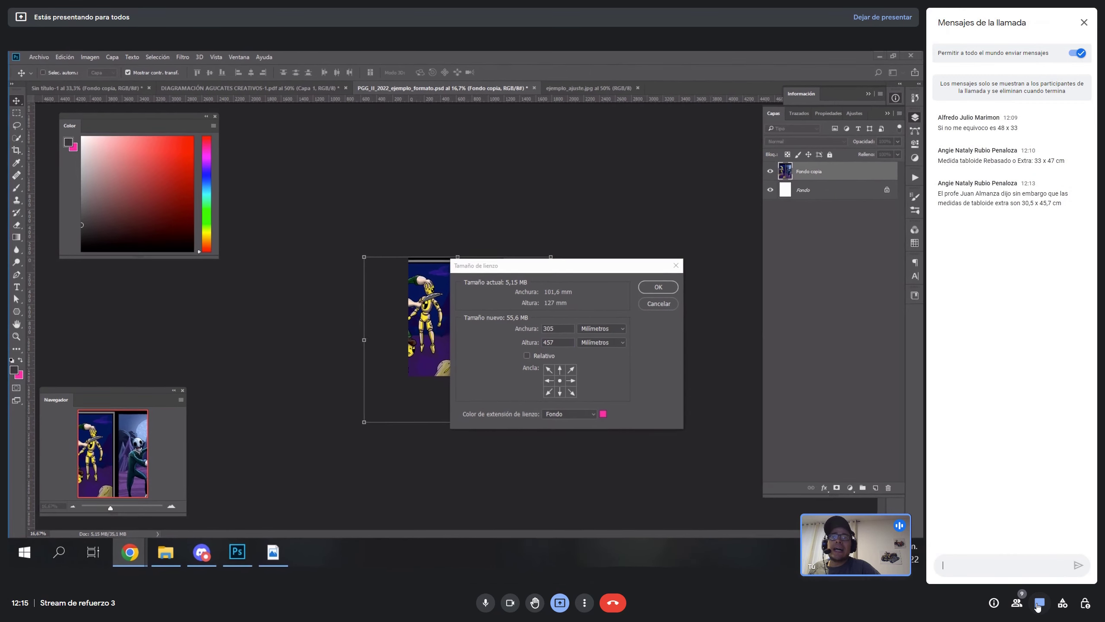
pyautogui.click(1038, 605)
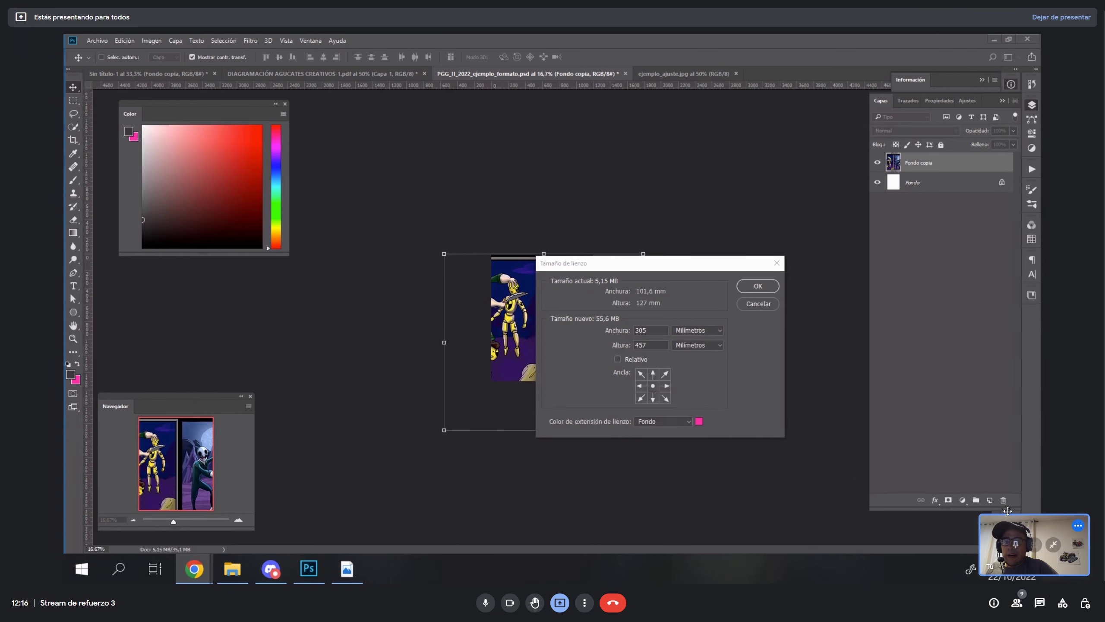
pyautogui.hotkey('alt', 'Tab')
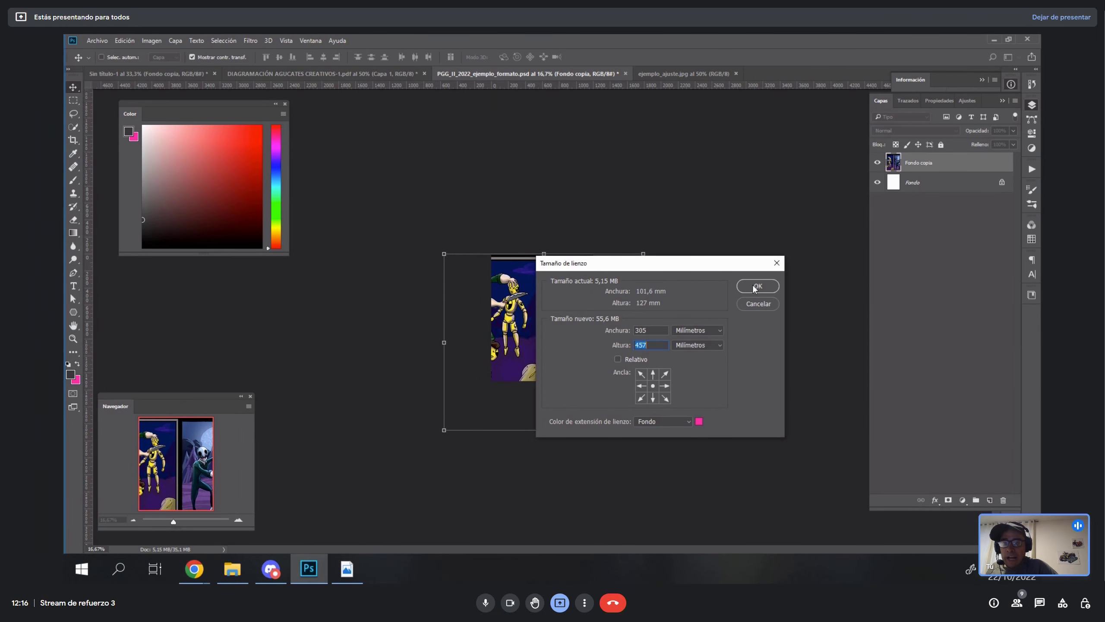
pyautogui.click(755, 287)
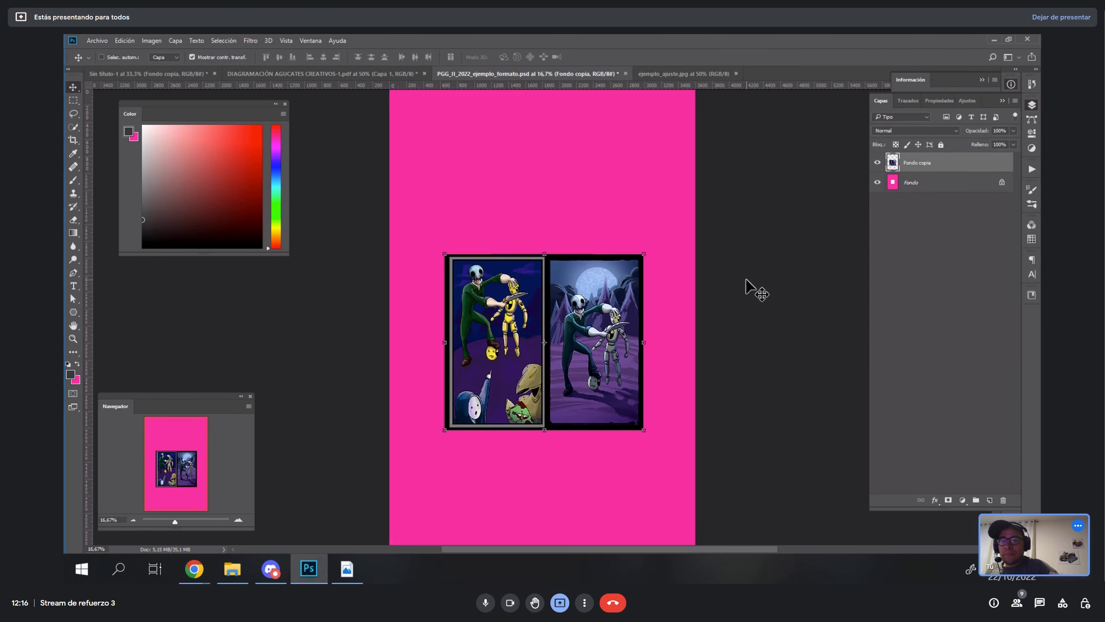
# - Turn the pink Fondo background layer black with a Hue/Saturation adjustment, setting the lightness to -100
pyautogui.press('z')
pyautogui.keyDown('alt'); pyautogui.click(665, 316); pyautogui.keyUp('alt')
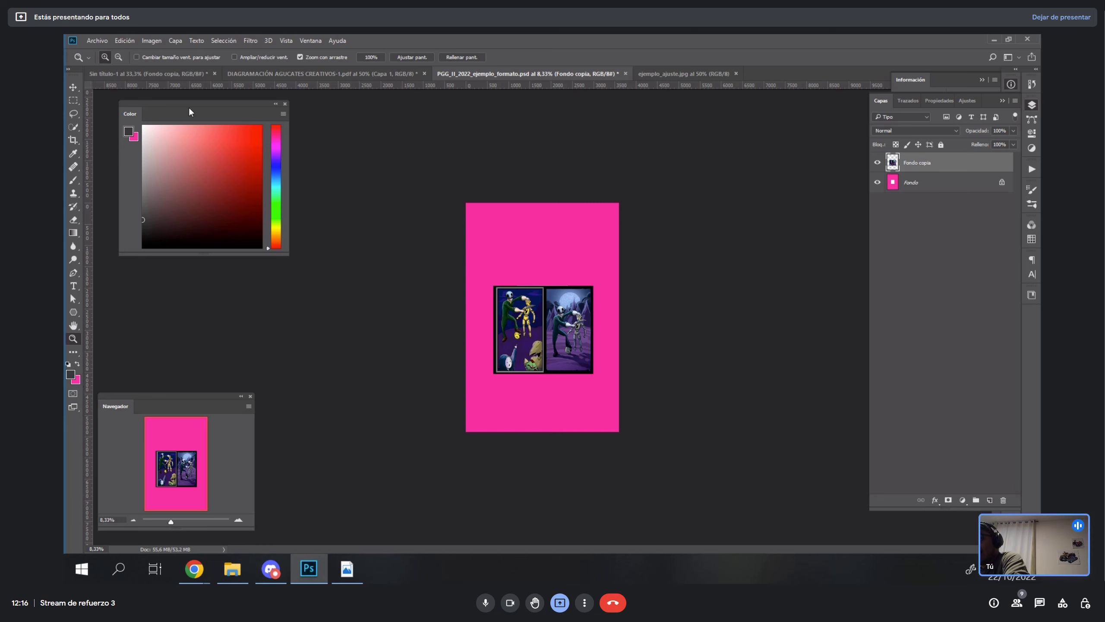
pyautogui.moveTo(189, 113); pyautogui.dragTo(225, 111)
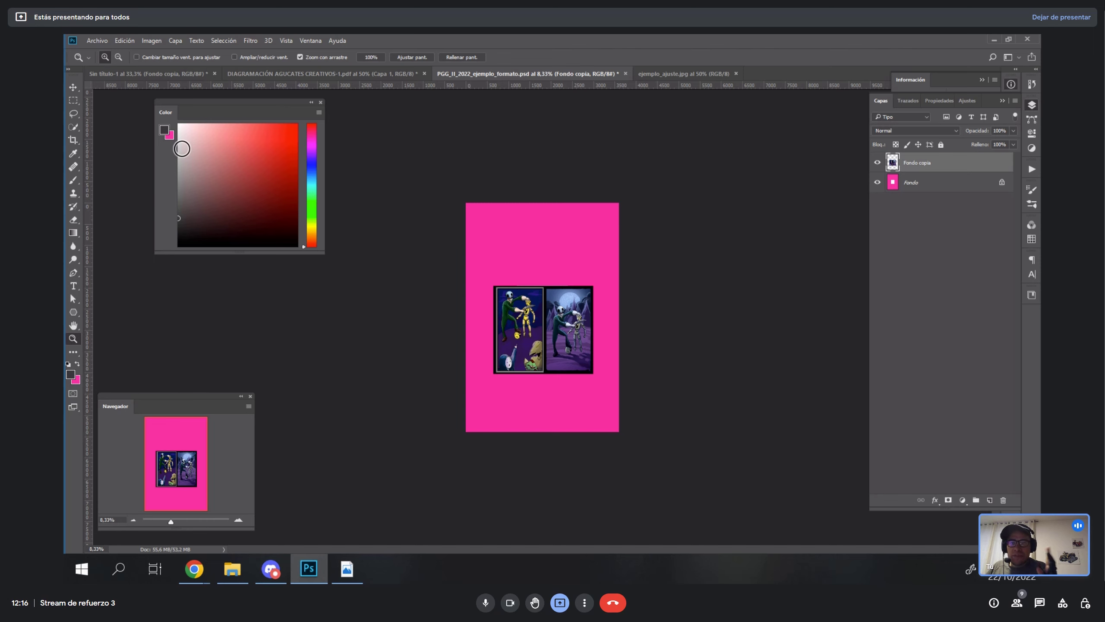
pyautogui.click(916, 184)
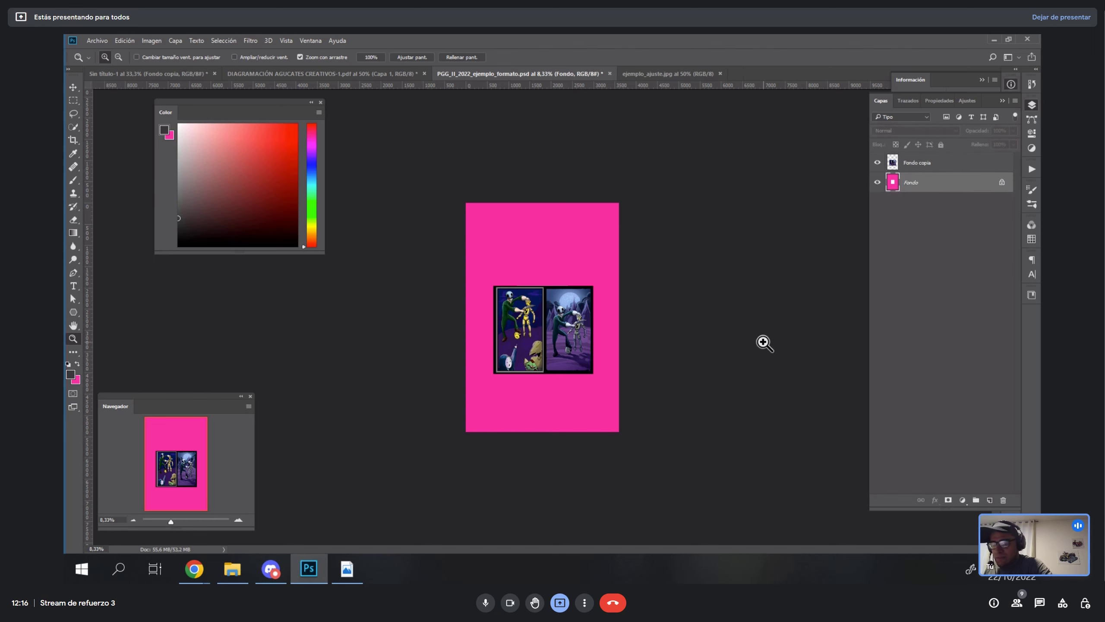
pyautogui.hotkey('ctrl', 'u')
pyautogui.moveTo(837, 252); pyautogui.dragTo(789, 253)
pyautogui.click(960, 156)
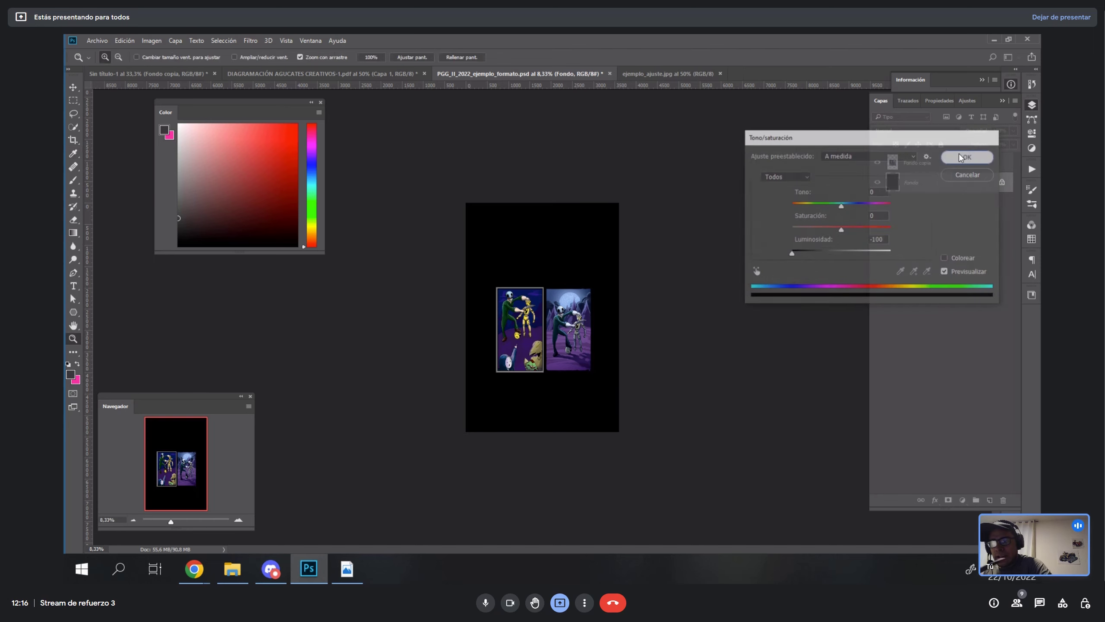
# - Hide the Fondo copia artwork layer and save the document
pyautogui.click(878, 162)
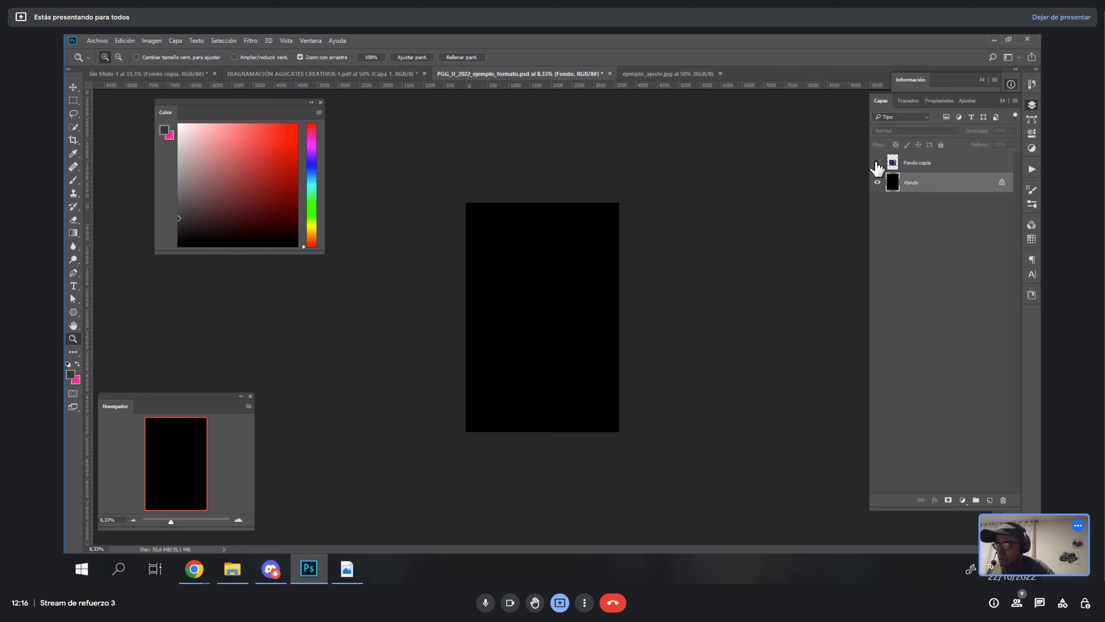
pyautogui.hotkey('ctrl', 's')
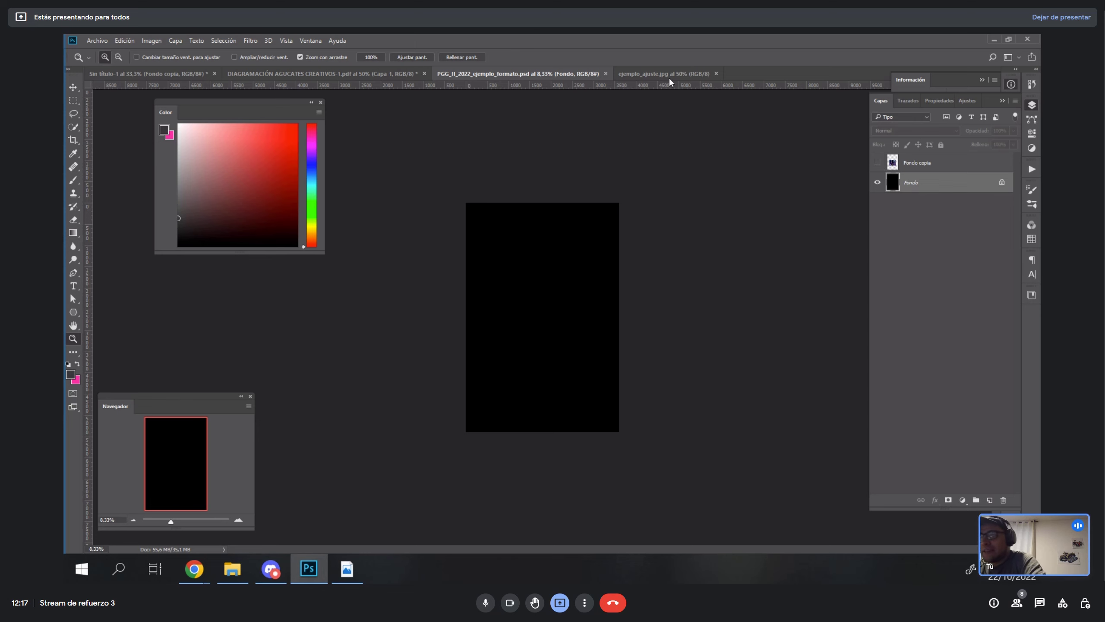
# - In the DIAGRAMACIÓN AGUCATES CREATIVOS-1.pdf document, add four new empty layers above Capa 1
pyautogui.click(332, 74)
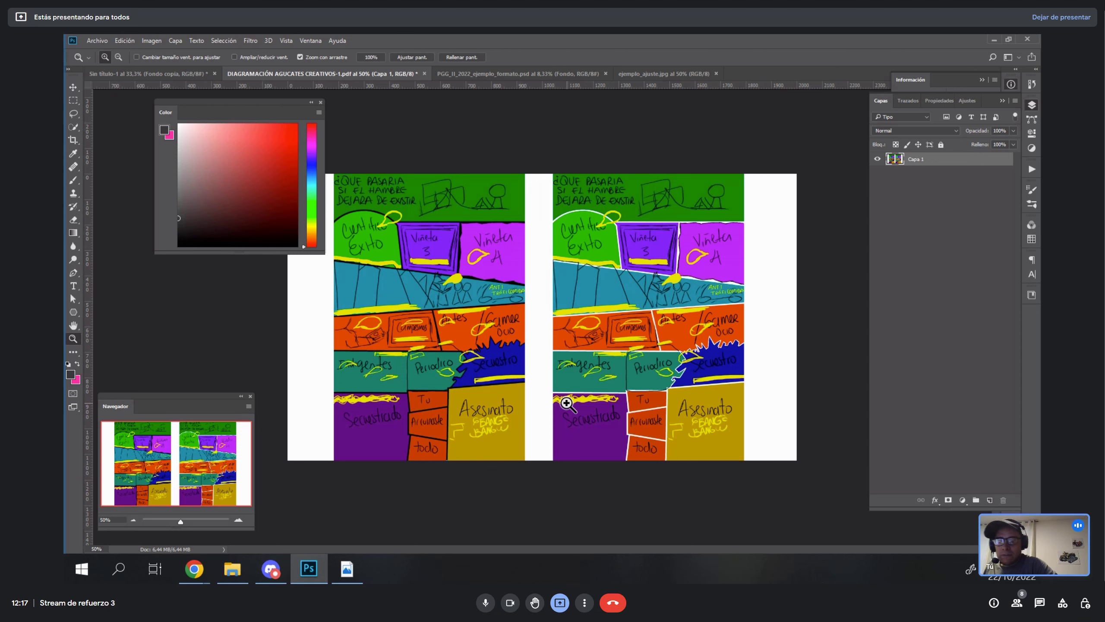
pyautogui.click(989, 500)
pyautogui.click(990, 500)
pyautogui.click(990, 500)
pyautogui.click(989, 500)
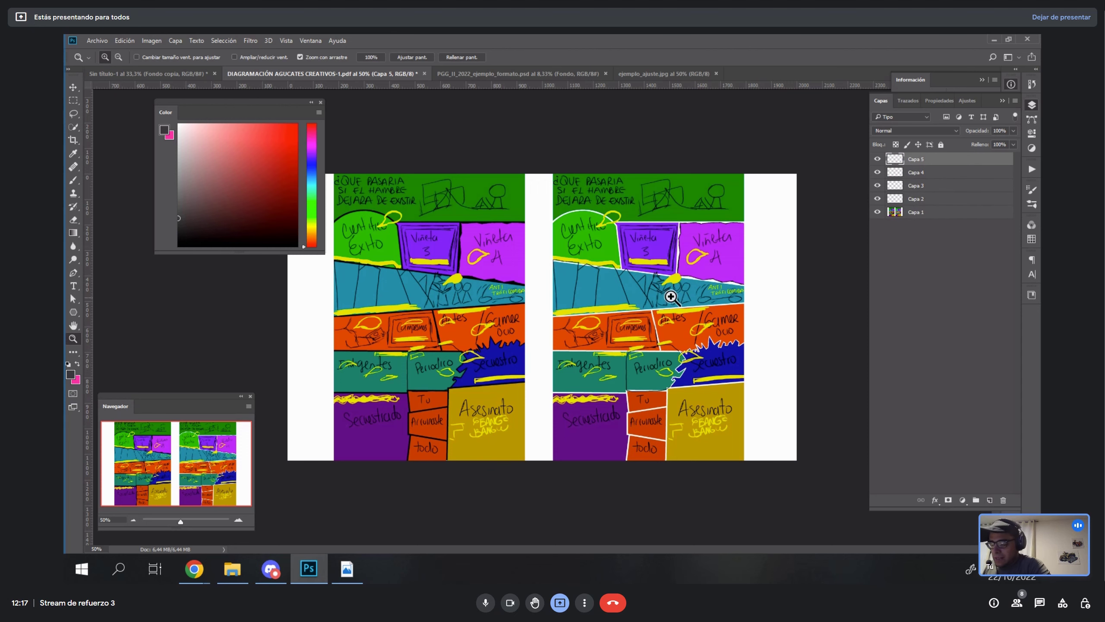
# - Scribble light red brush strokes over the purple Viñeta 4 panel of the first page on the Capa 5 layer
pyautogui.press('b')
pyautogui.moveTo(235, 152); pyautogui.dragTo(253, 129)
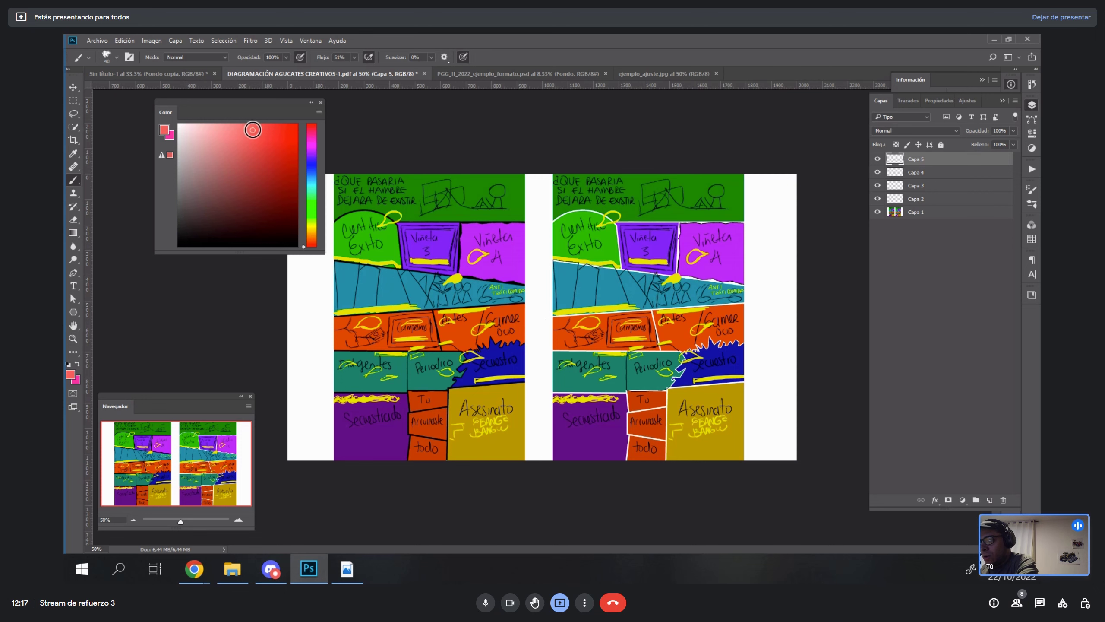
pyautogui.moveTo(532, 294)
pyautogui.mouseDown()
pyautogui.moveTo(520, 233)
pyautogui.moveTo(532, 297)
pyautogui.mouseUp()
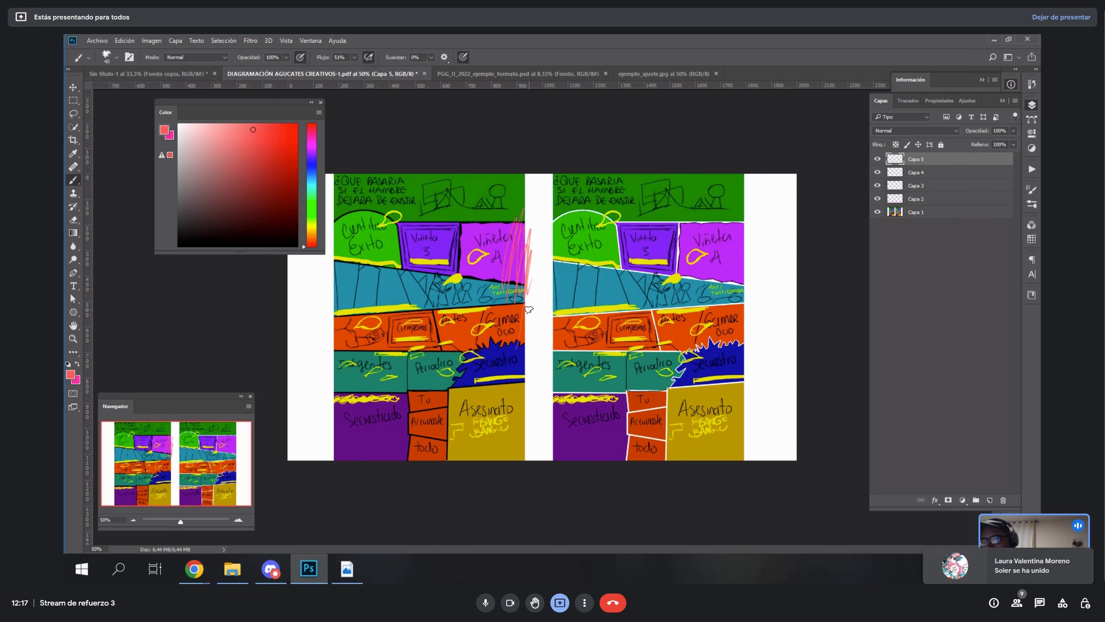
# - With a larger yellow brush, scribble strokes over the right-hand panels of the first page on the Capa 4 layer
pyautogui.moveTo(311, 131); pyautogui.dragTo(306, 231)
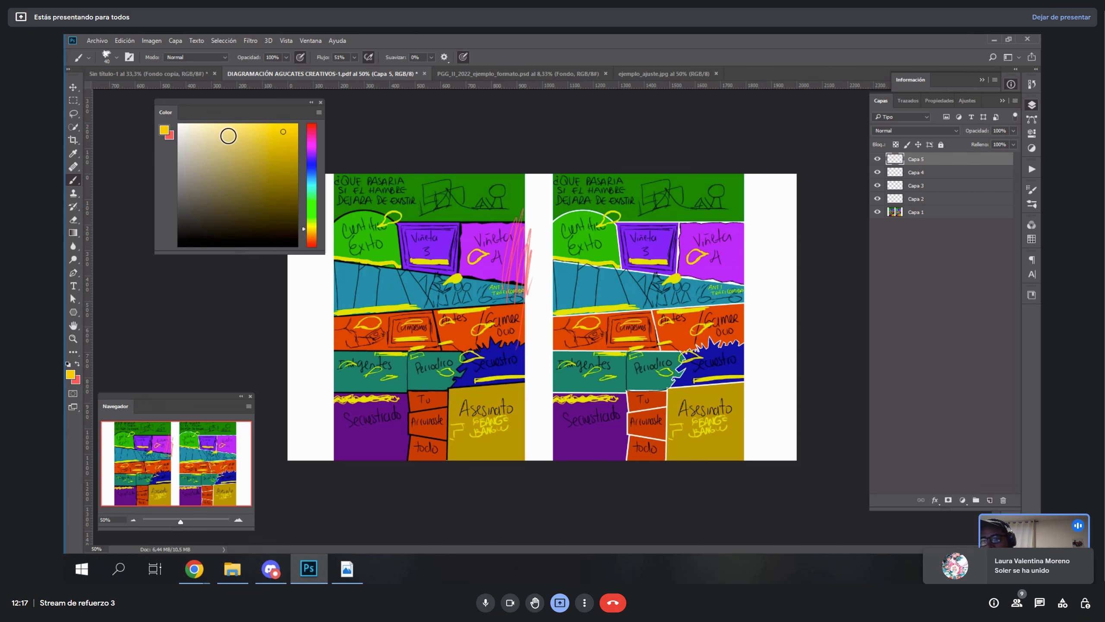
pyautogui.click(925, 172)
pyautogui.press(']')
pyautogui.press(']')
pyautogui.press(']')
pyautogui.press(']')
pyautogui.moveTo(516, 300)
pyautogui.mouseDown()
pyautogui.moveTo(488, 226)
pyautogui.moveTo(535, 405)
pyautogui.moveTo(479, 305)
pyautogui.moveTo(501, 327)
pyautogui.mouseUp()
# - Scribble dark brown brush strokes across the middle panels of the first page on the Capa 3 layer
pyautogui.click(218, 206)
pyautogui.click(925, 185)
pyautogui.moveTo(474, 268)
pyautogui.mouseDown()
pyautogui.moveTo(433, 304)
pyautogui.moveTo(448, 287)
pyautogui.moveTo(514, 440)
pyautogui.mouseUp()
# - Delete the unused Capa 2 layer and rename the remaining layers, from lowest to highest, Sketch, A, B and C
pyautogui.click(940, 199)
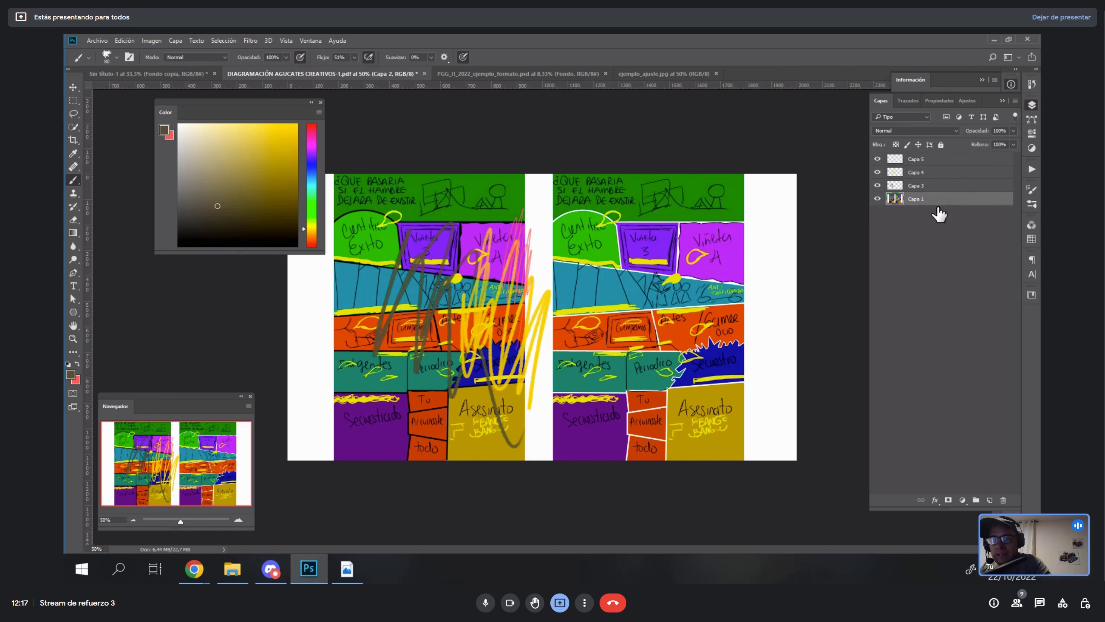
pyautogui.press('Delete')
pyautogui.doubleClick(918, 186)
pyautogui.write('A')
pyautogui.press('Tab')
pyautogui.write('B')
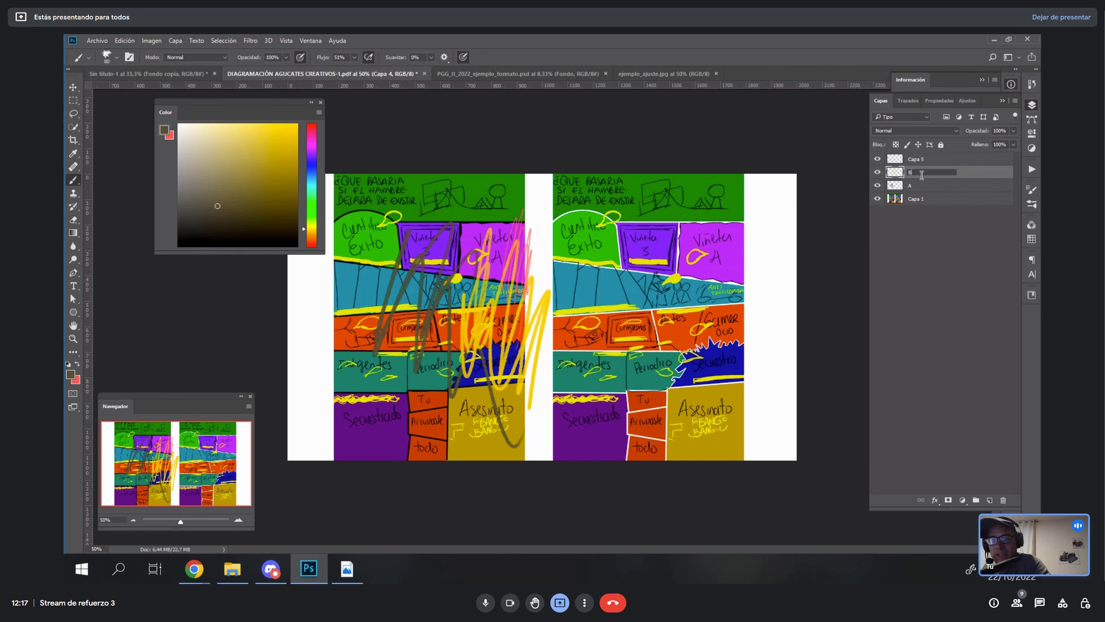
pyautogui.press('Tab')
pyautogui.doubleClick(914, 199)
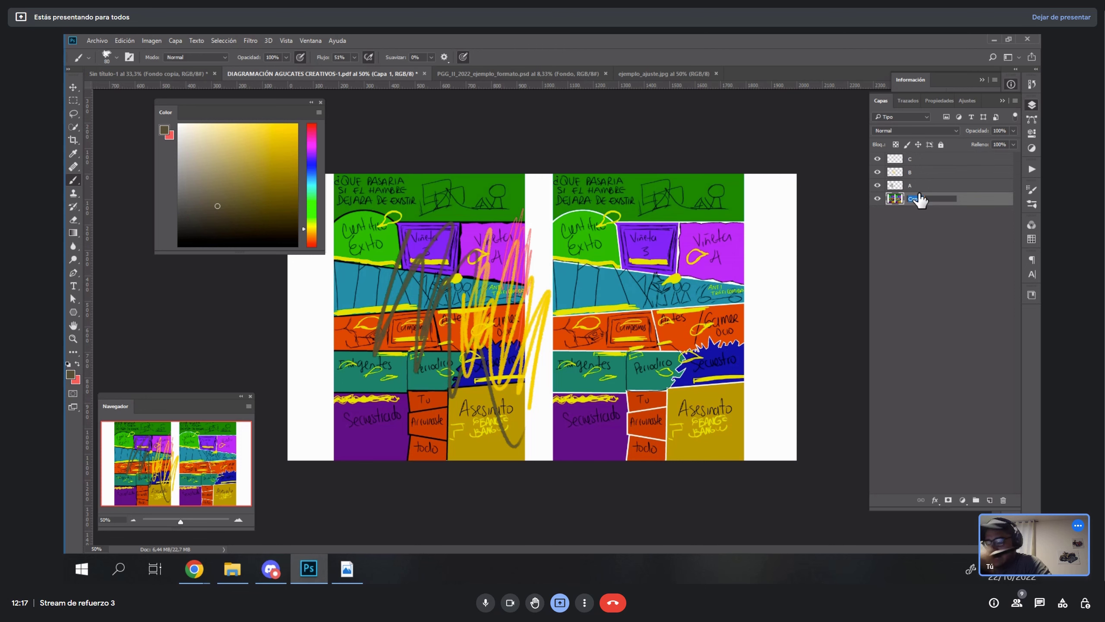
pyautogui.write('Ske')
pyautogui.press('Return')
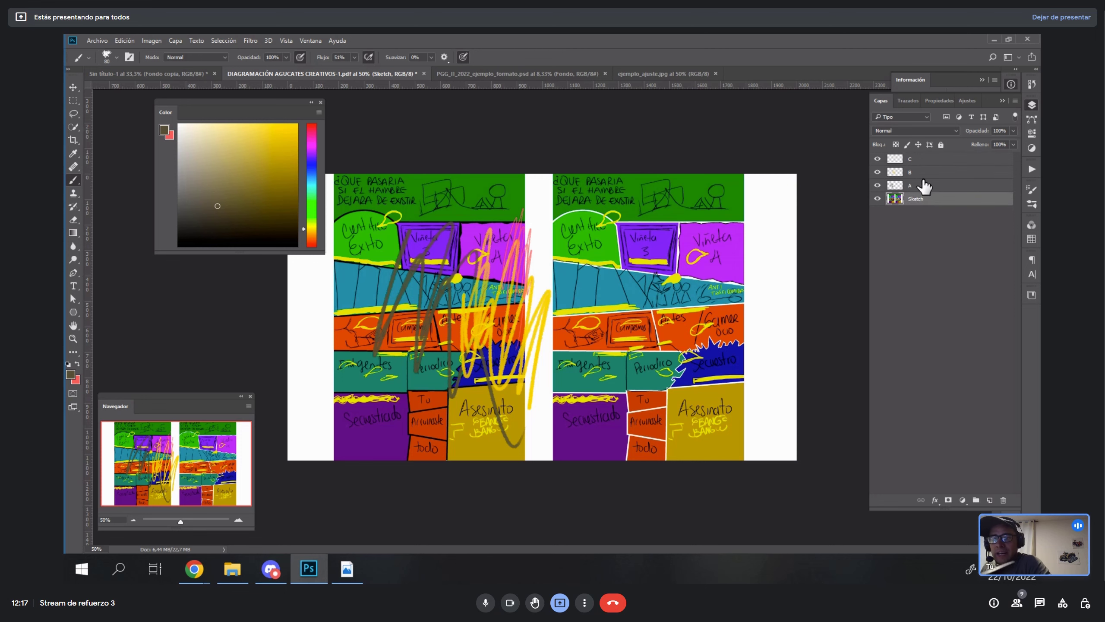
# - Group the four layers together and name the group Sketch
pyautogui.keyDown('shift'); pyautogui.click(919, 159); pyautogui.keyUp('shift')
pyautogui.hotkey('ctrl', 'g')
pyautogui.doubleClick(915, 159)
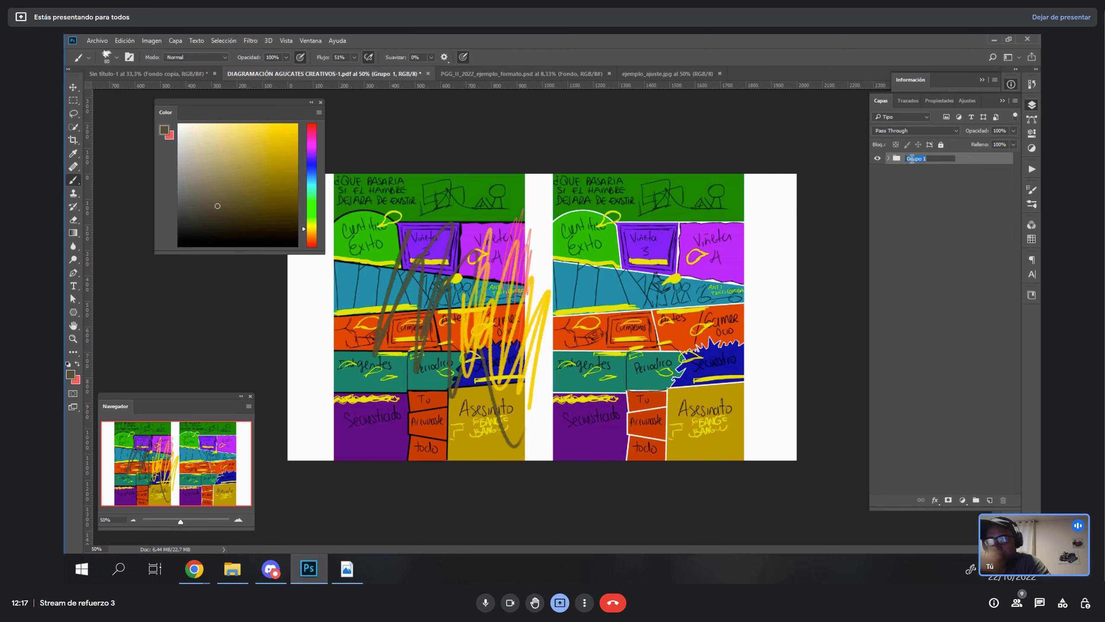
pyautogui.write('Sketch')
pyautogui.press('Return')
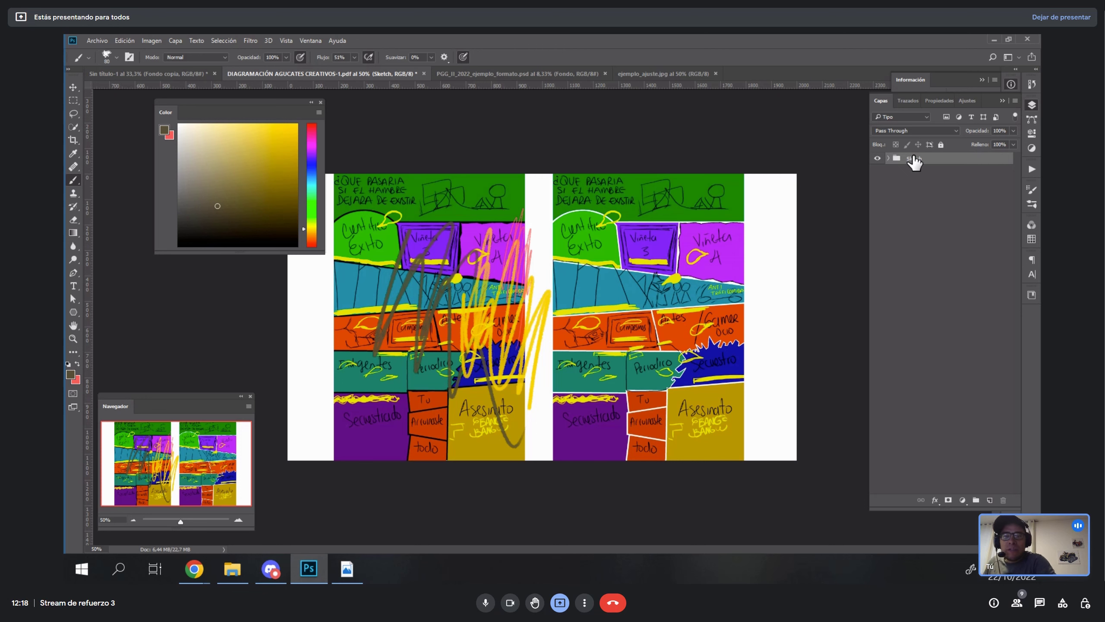
# - Expand the Sketch group, move the whole group across the canvas as a test, and undo the move
pyautogui.click(888, 158)
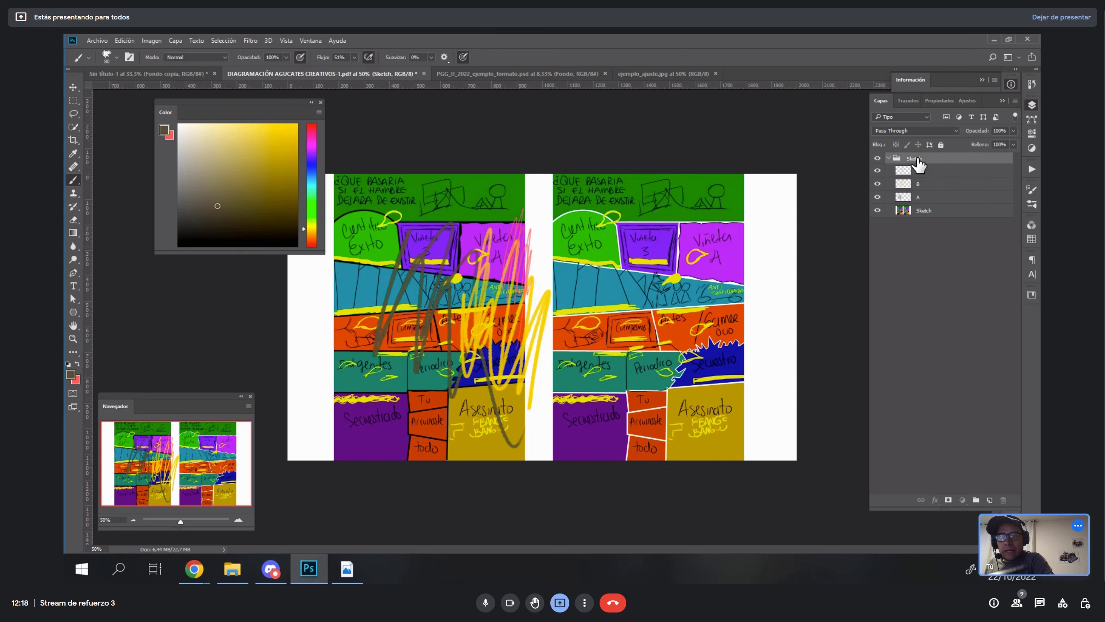
pyautogui.press('v')
pyautogui.moveTo(598, 383)
pyautogui.mouseDown()
pyautogui.moveTo(679, 264)
pyautogui.moveTo(752, 333)
pyautogui.moveTo(626, 437)
pyautogui.moveTo(595, 304)
pyautogui.moveTo(679, 355)
pyautogui.mouseUp()
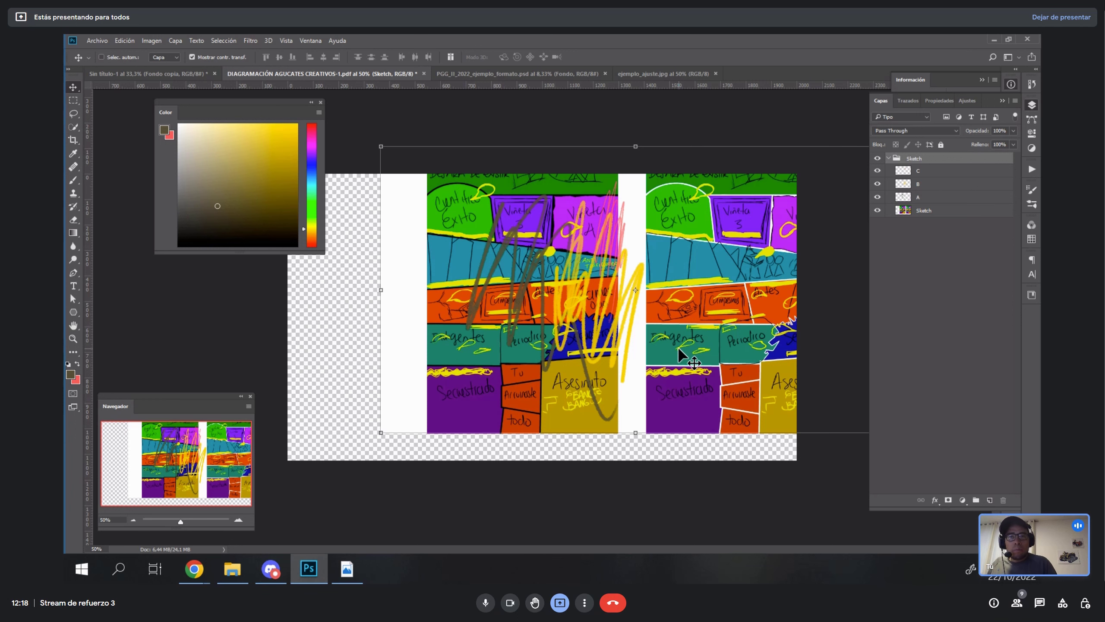
pyautogui.hotkey('ctrl', 'z')
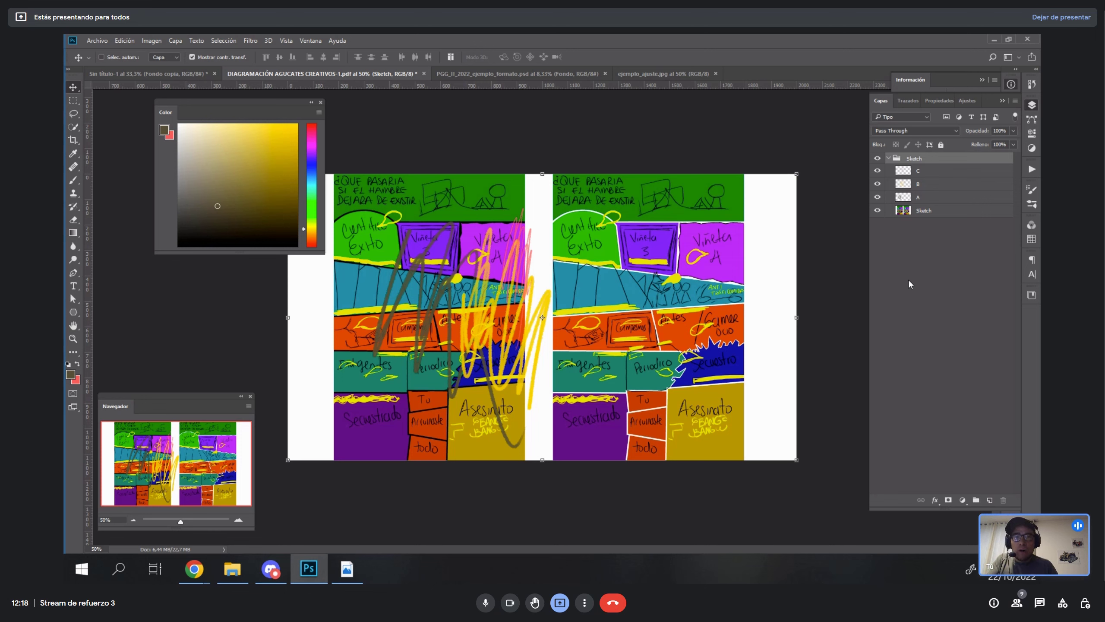
# - Select all four layers inside the Sketch group, reselect the group itself, and toggle its visibility off and on
pyautogui.click(928, 171)
pyautogui.keyDown('shift'); pyautogui.click(928, 211); pyautogui.keyUp('shift')
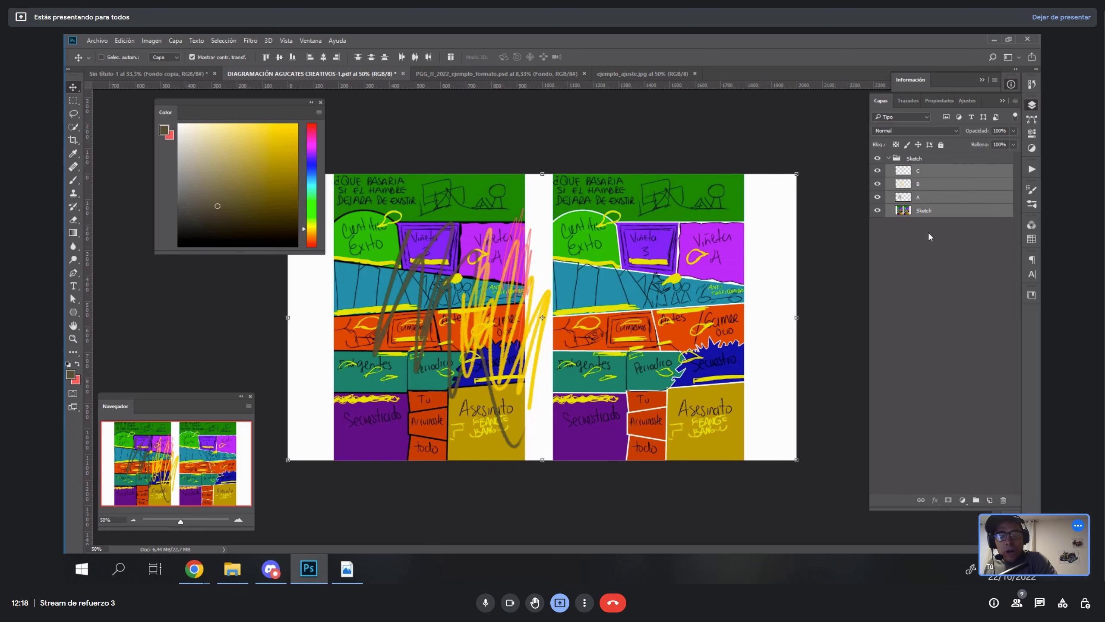
pyautogui.click(911, 159)
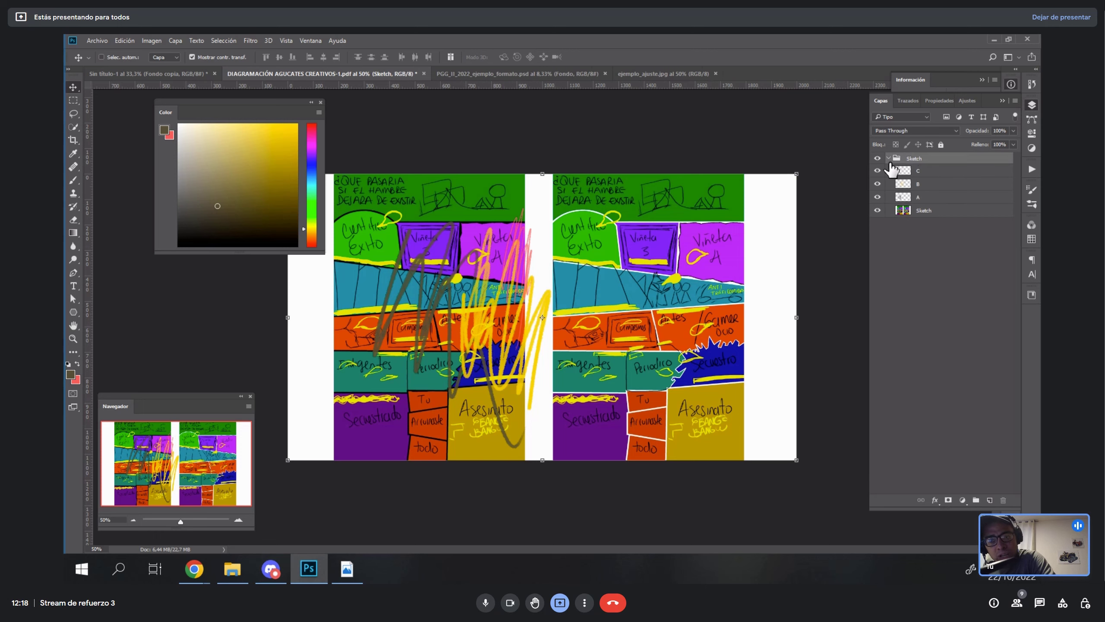
pyautogui.click(878, 159)
pyautogui.click(878, 158)
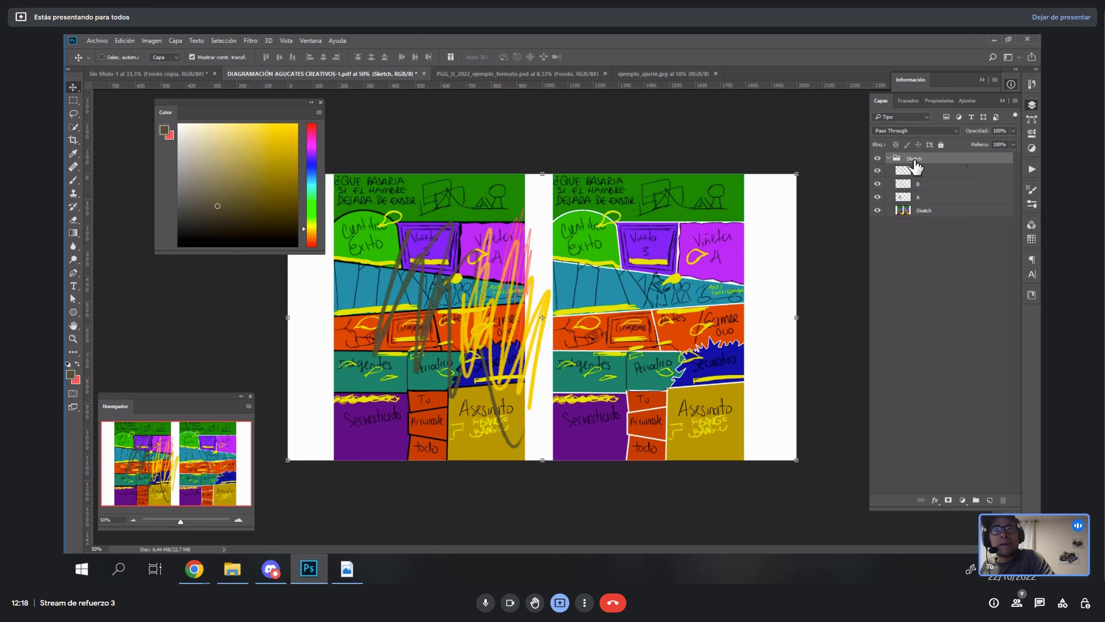
# - Compare the available layer commands for the Sketch group with those for layers A, B and C selected together
pyautogui.rightClick(938, 164)
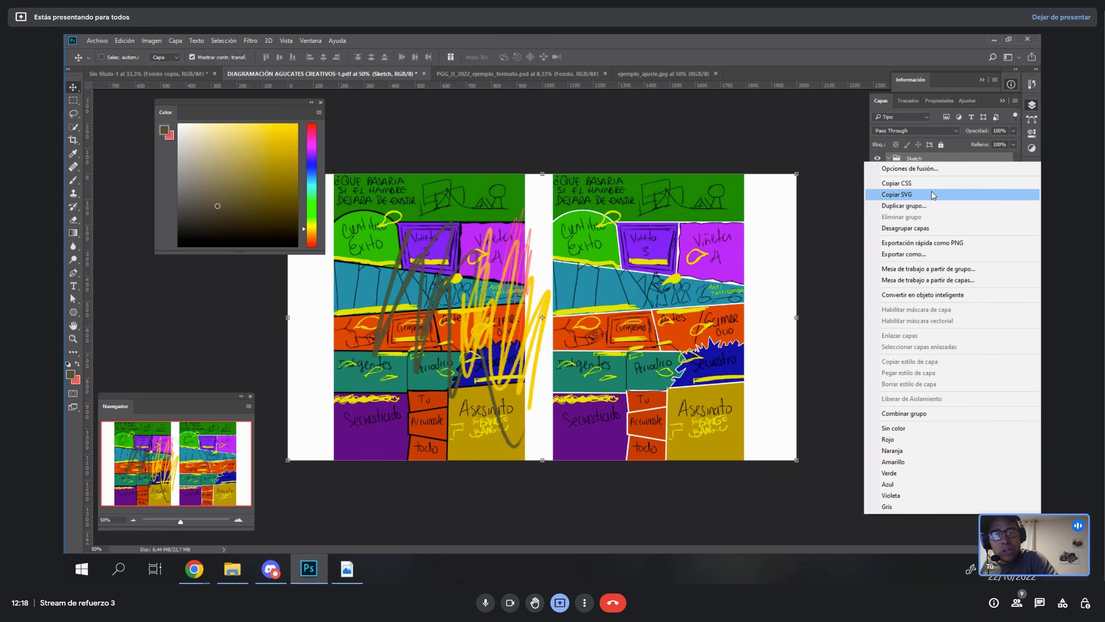
pyautogui.click(956, 142)
pyautogui.click(943, 171)
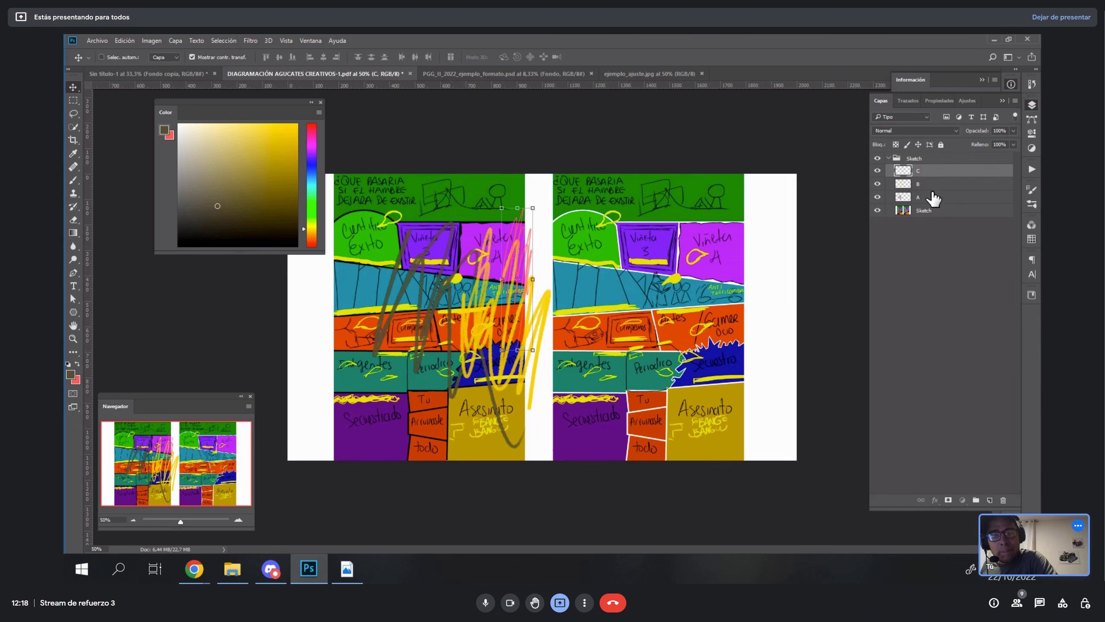
pyautogui.keyDown('shift'); pyautogui.click(936, 198); pyautogui.keyUp('shift')
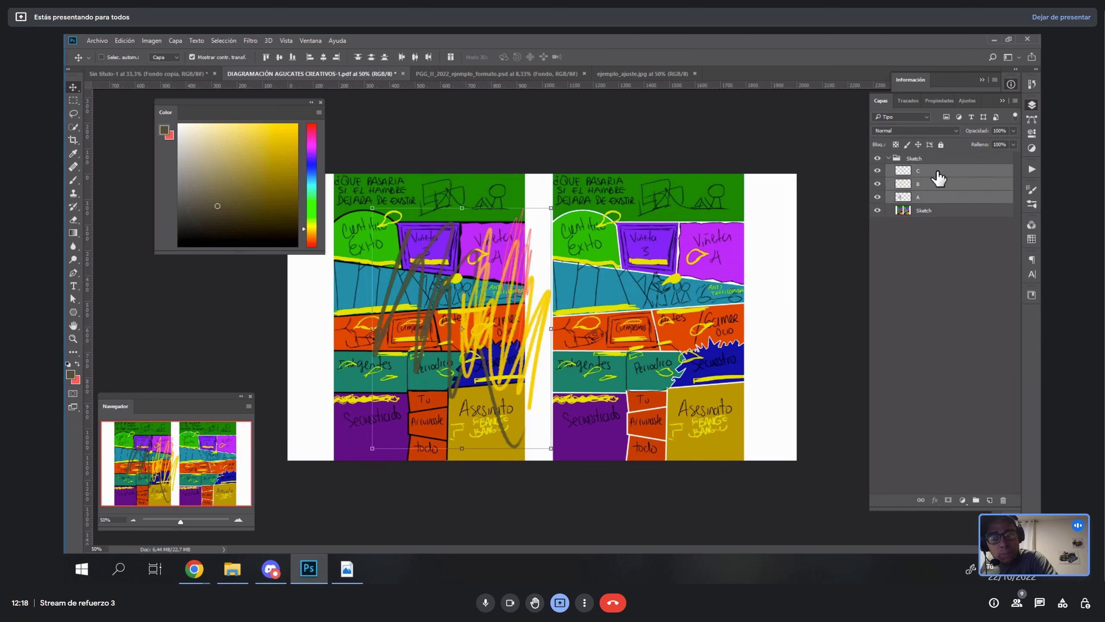
pyautogui.rightClick(939, 174)
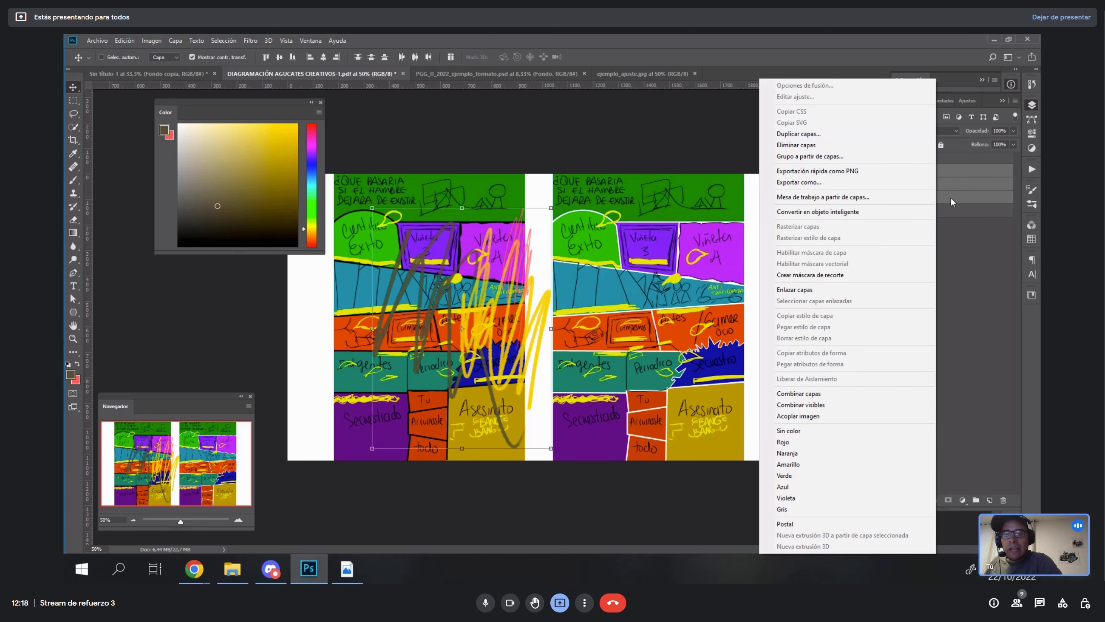
pyautogui.click(962, 174)
# - Duplicate the whole Sketch group three times as a test, and undo all the copies
pyautogui.click(940, 160)
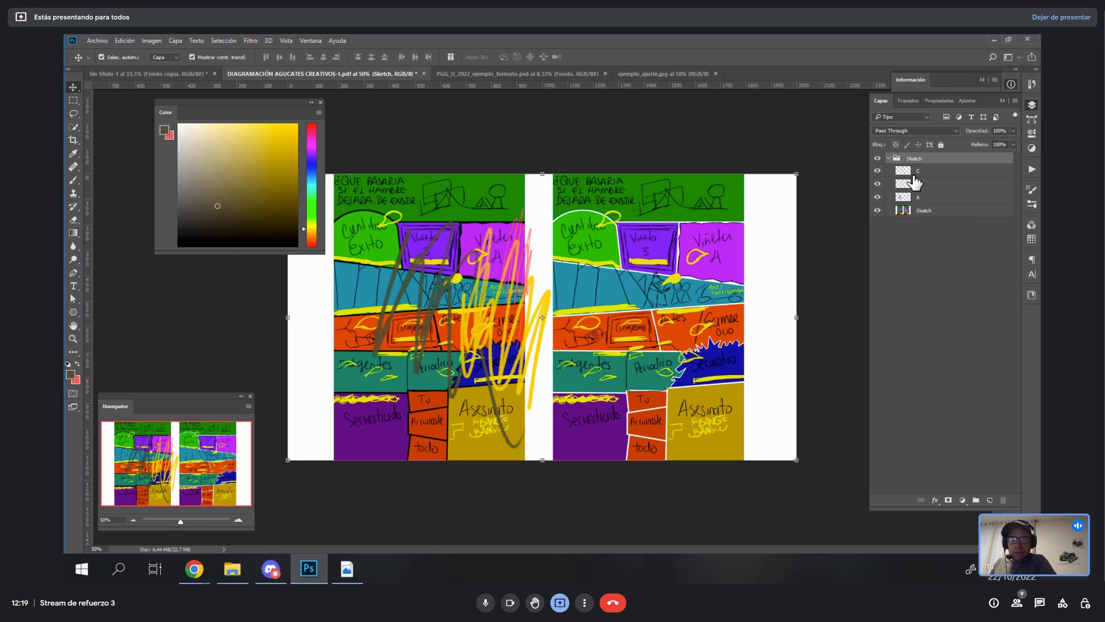
pyautogui.hotkey('ctrl', 'j')
pyautogui.hotkey('ctrl', 'j')
pyautogui.hotkey('ctrl', 'j')
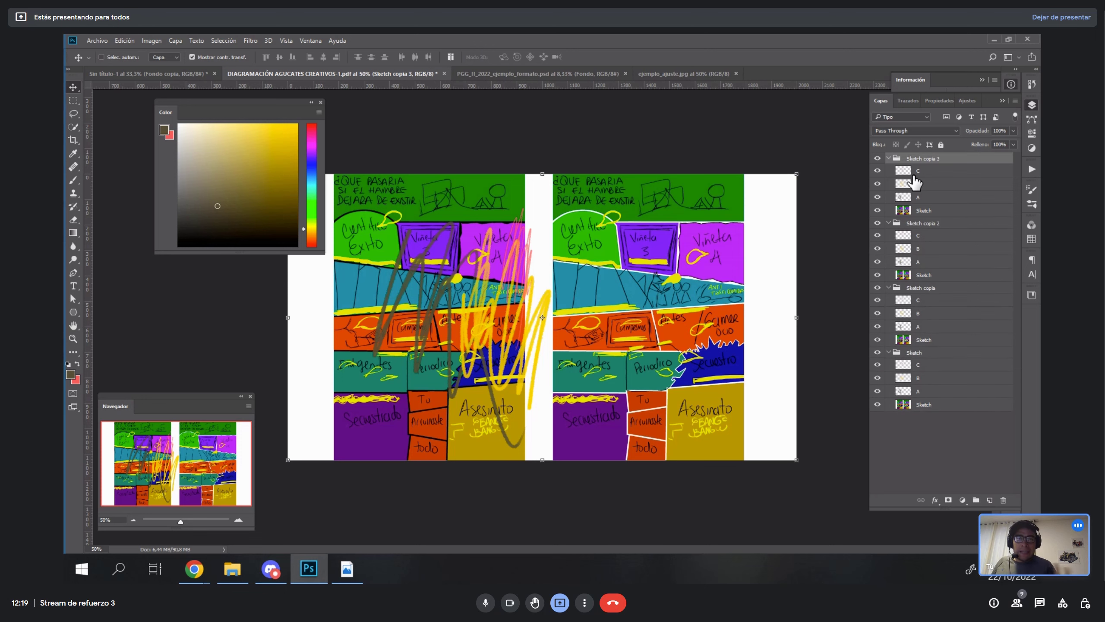
pyautogui.hotkey('ctrl', 'z')
pyautogui.hotkey('ctrl', 'z')
pyautogui.hotkey('ctrl', 'z')
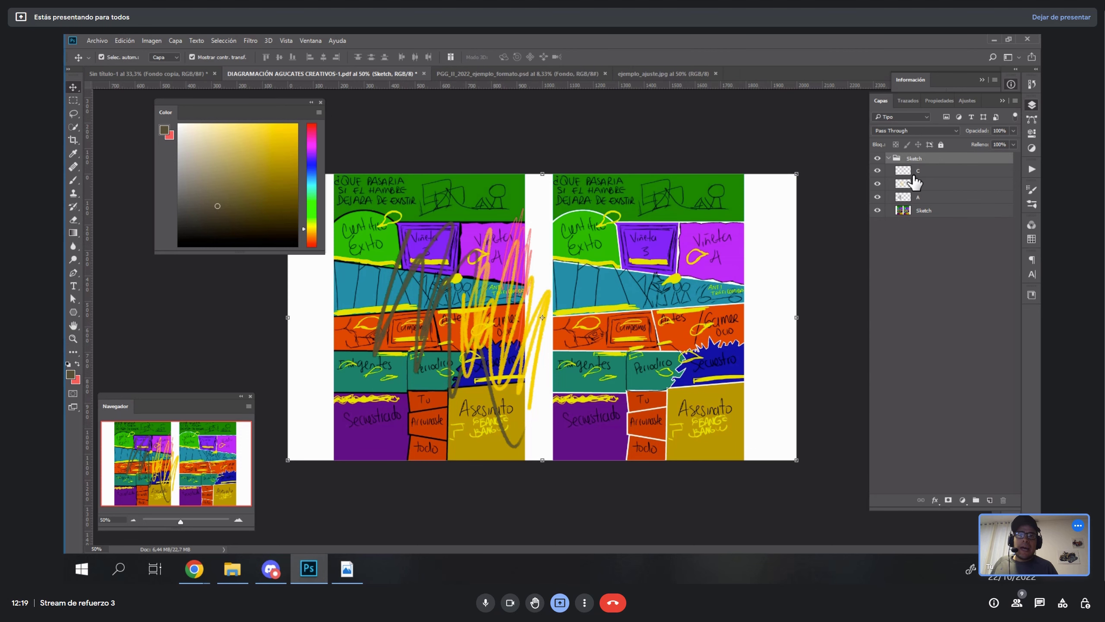
pyautogui.press('ctrl')
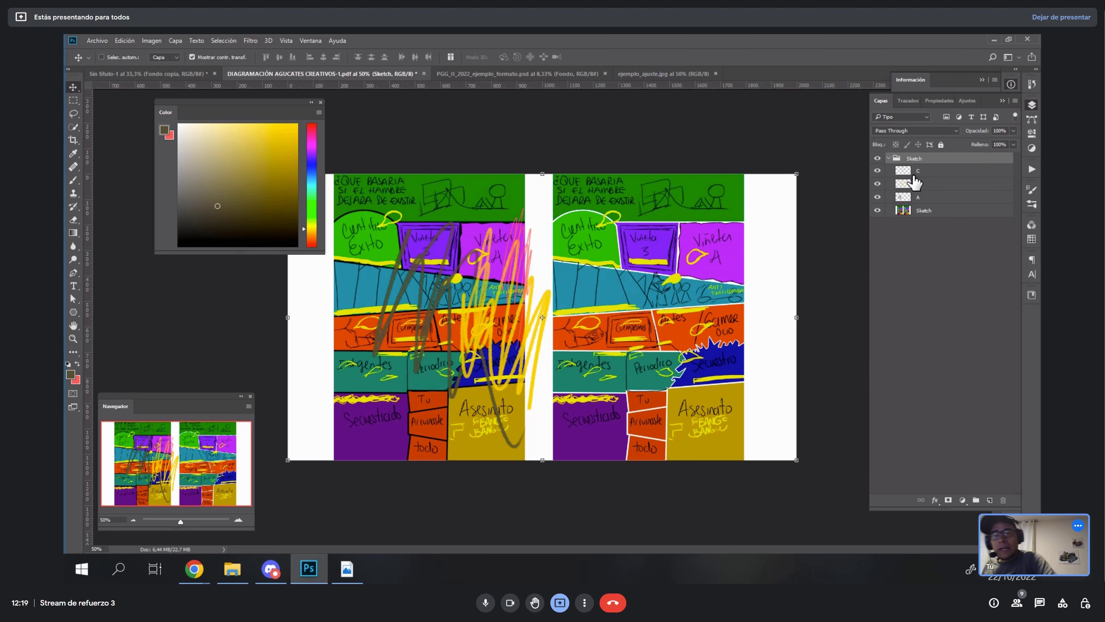
# - Duplicate the Sketch group within the same document under the default name Sketch copia, and undo it
pyautogui.rightClick(942, 160)
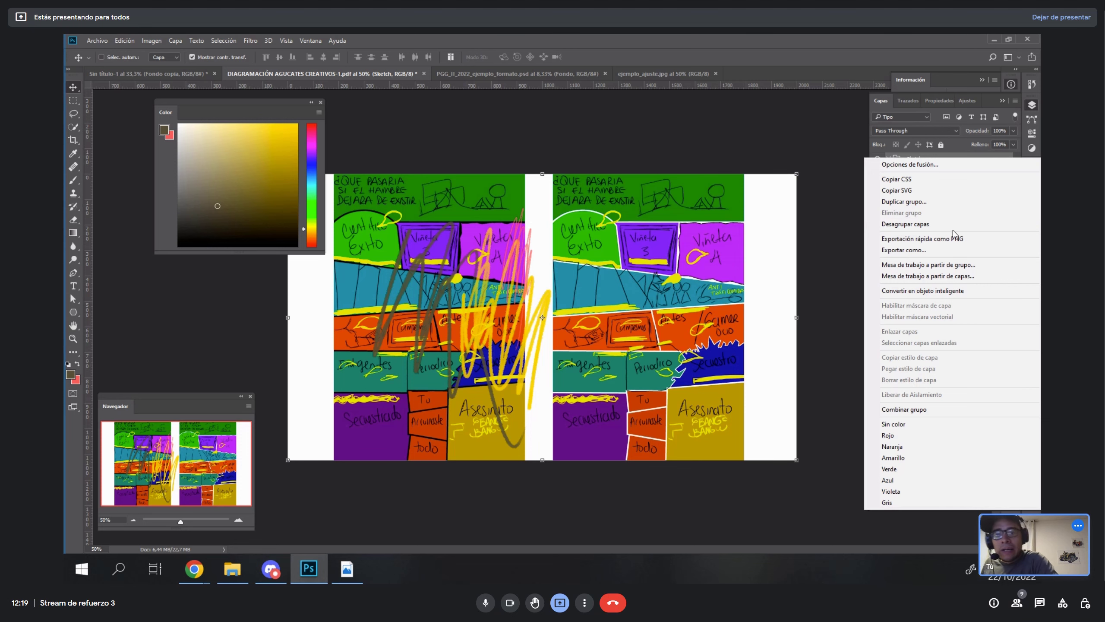
pyautogui.click(926, 202)
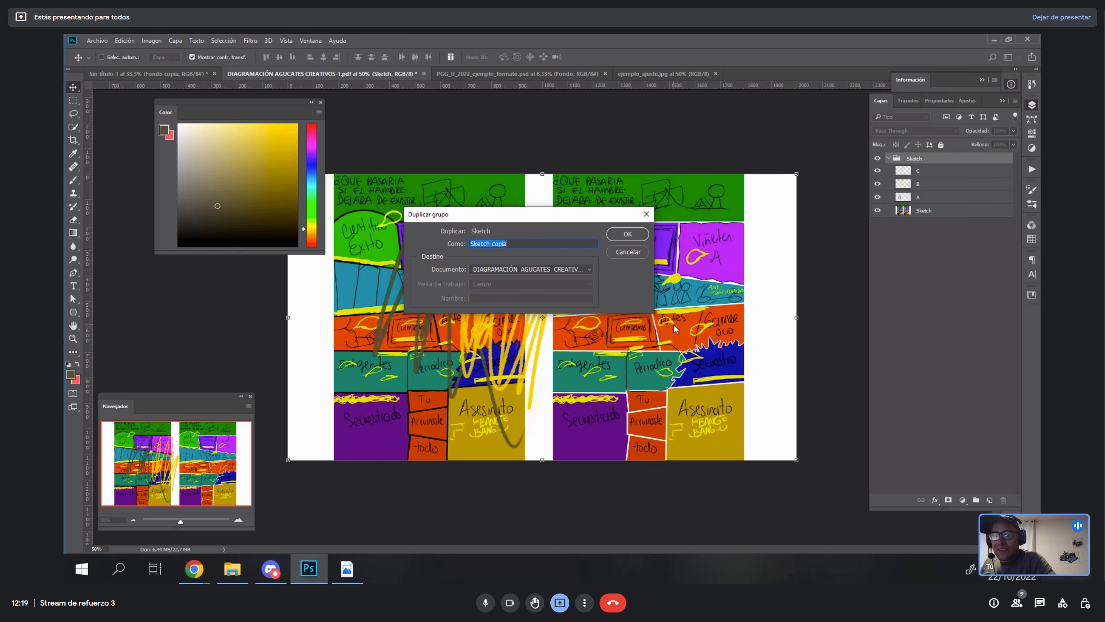
pyautogui.click(623, 235)
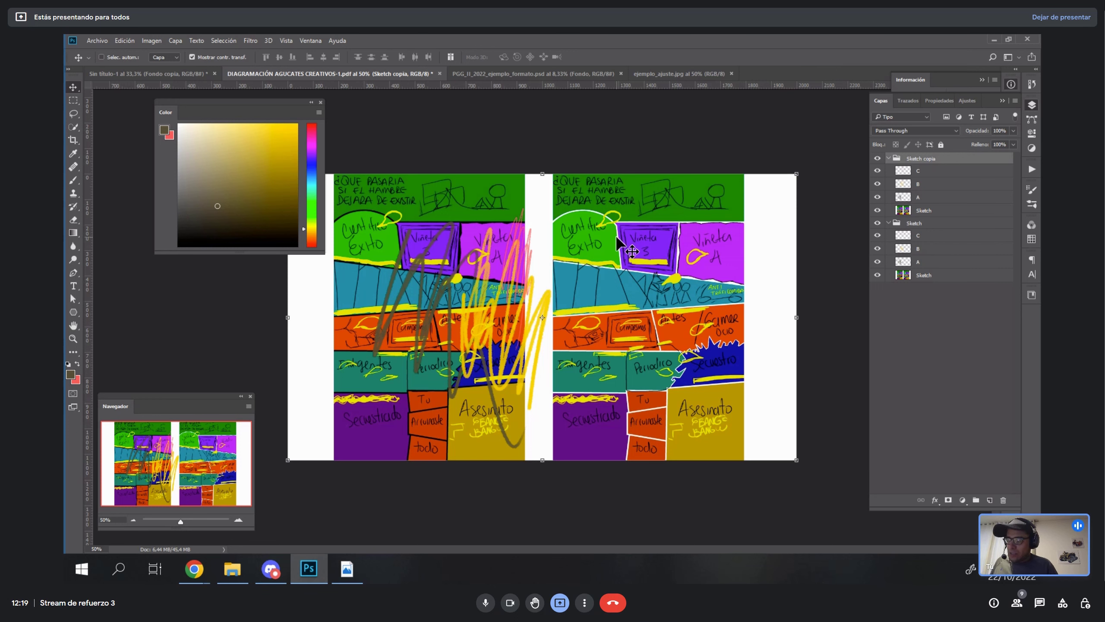
pyautogui.hotkey('ctrl', 'z')
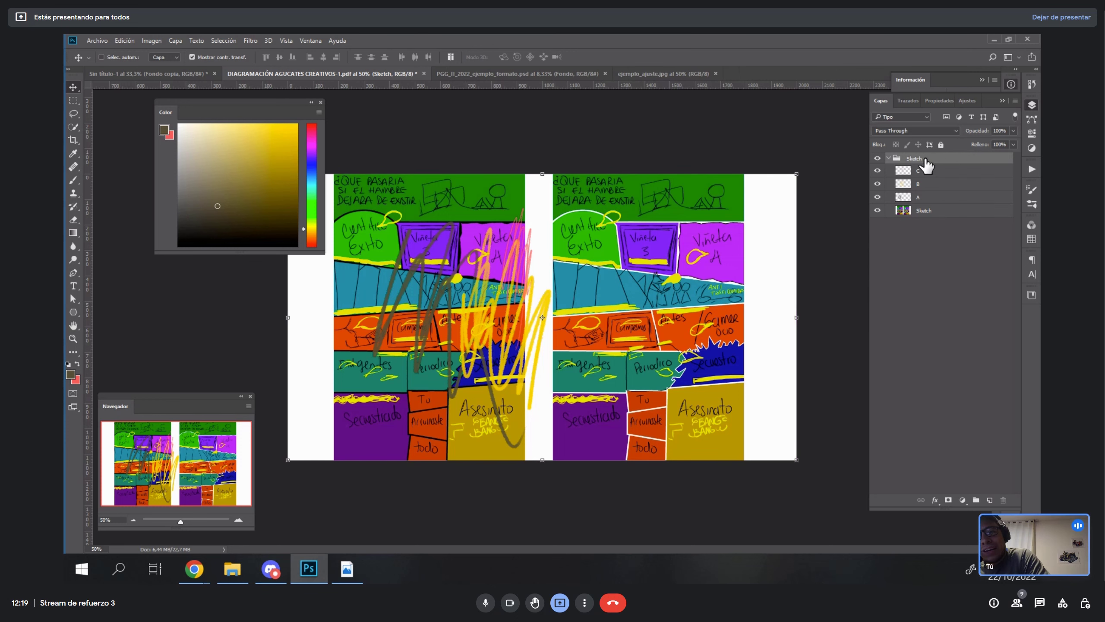
# - Duplicate the Sketch group into the document PGG_II_2022_ejemplo_formato.psd under the name Sketch_viñetas
pyautogui.rightClick(927, 158)
pyautogui.click(905, 203)
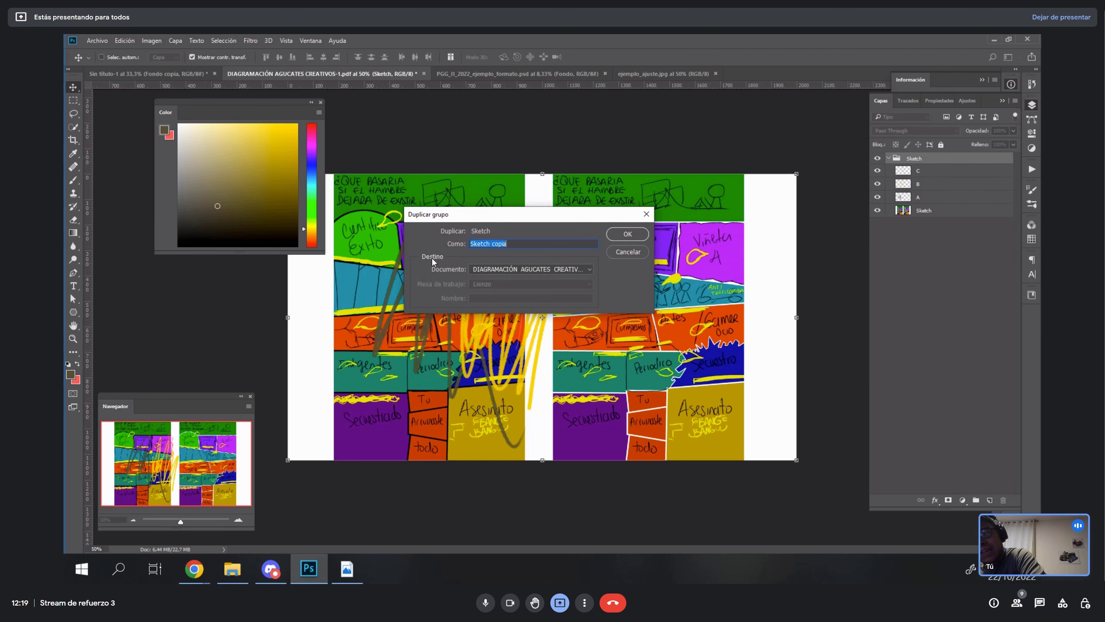
pyautogui.click(568, 268)
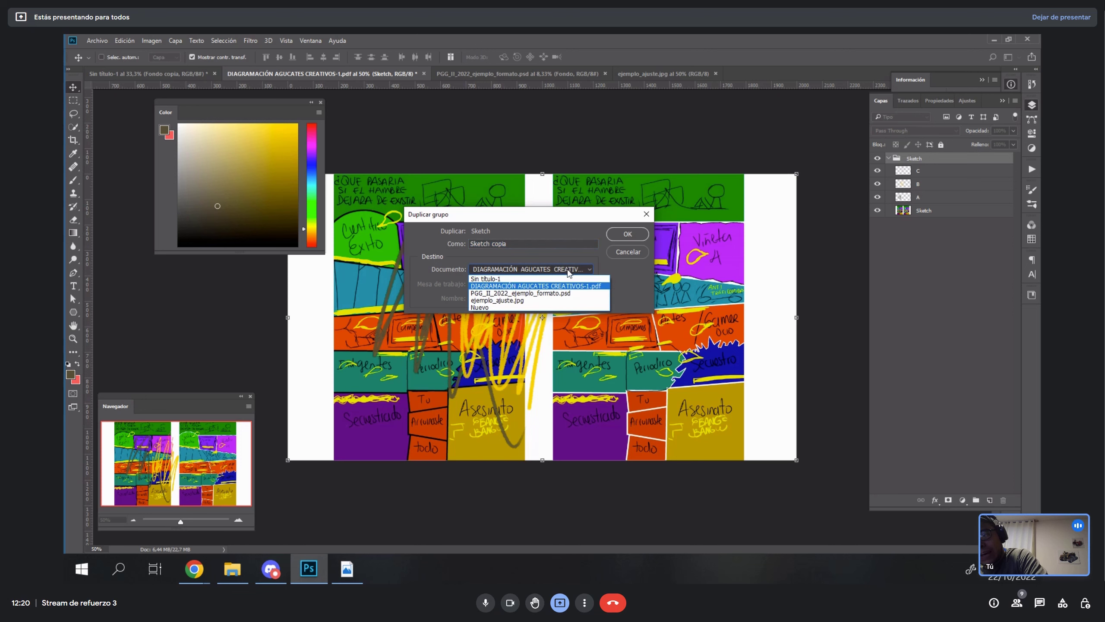
pyautogui.click(565, 293)
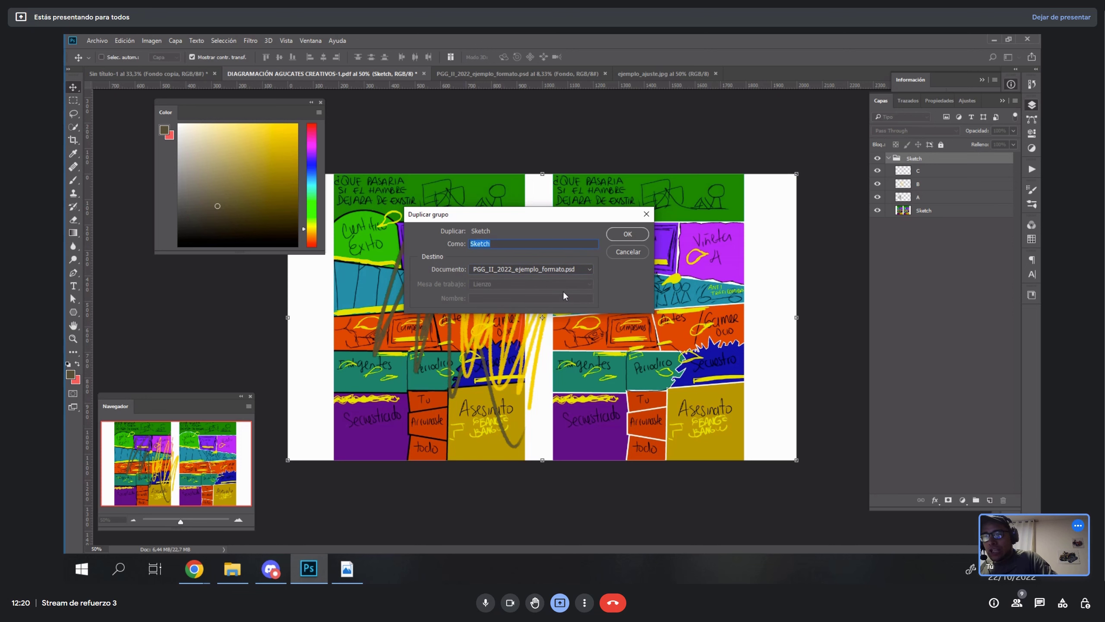
pyautogui.click(503, 242)
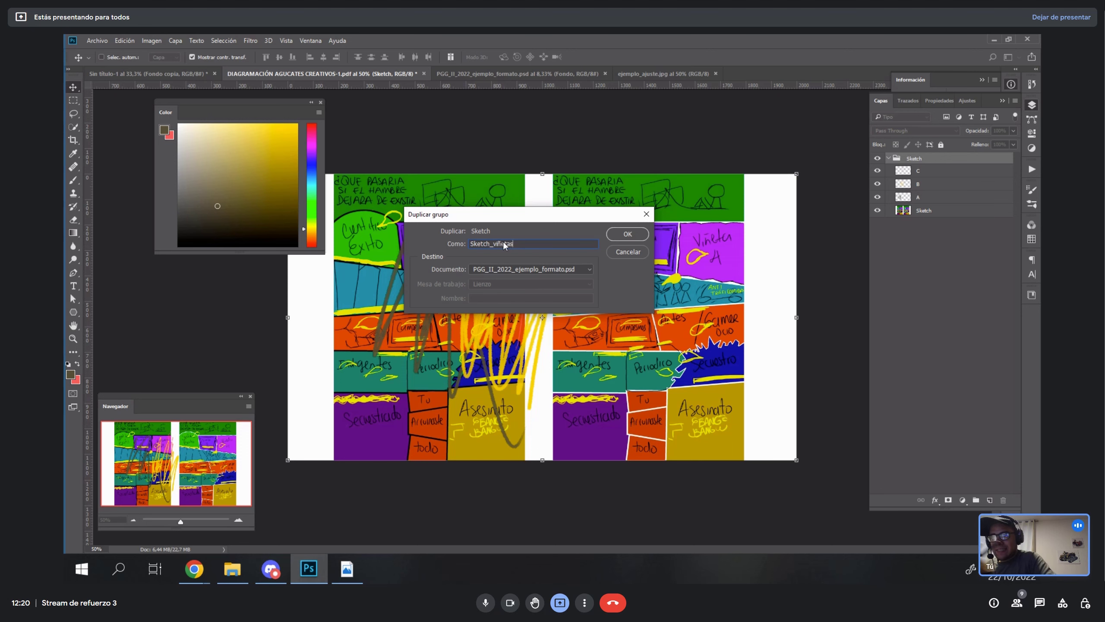
pyautogui.click(628, 235)
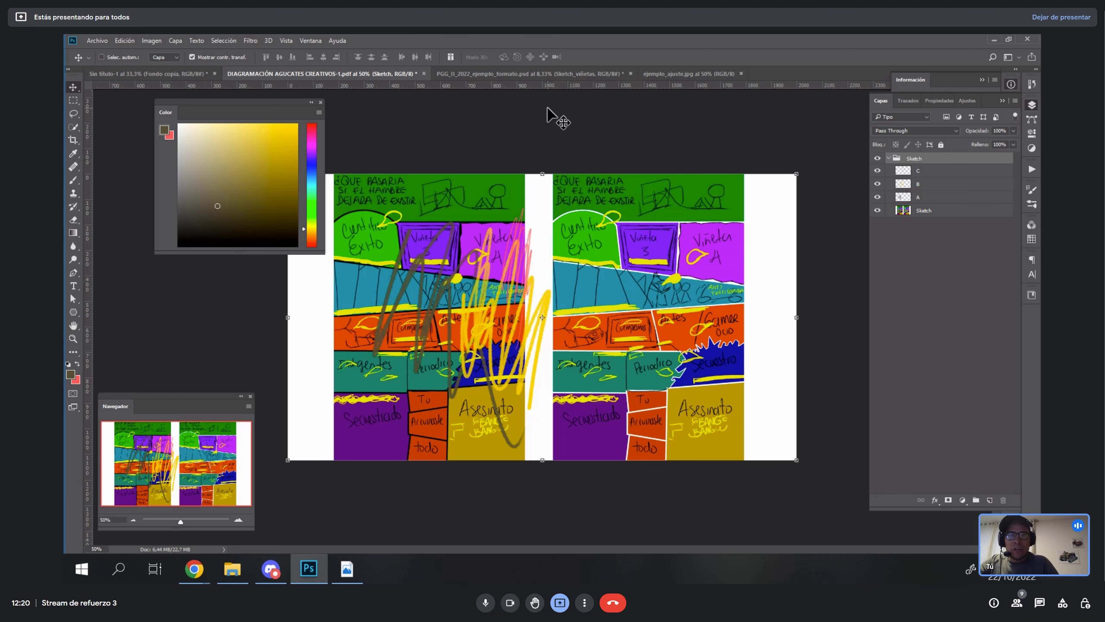
# - Switch to PGG_II_2022_ejemplo_formato.psd and examine the size of the duplicated sketches against the canvas up close
pyautogui.click(518, 73)
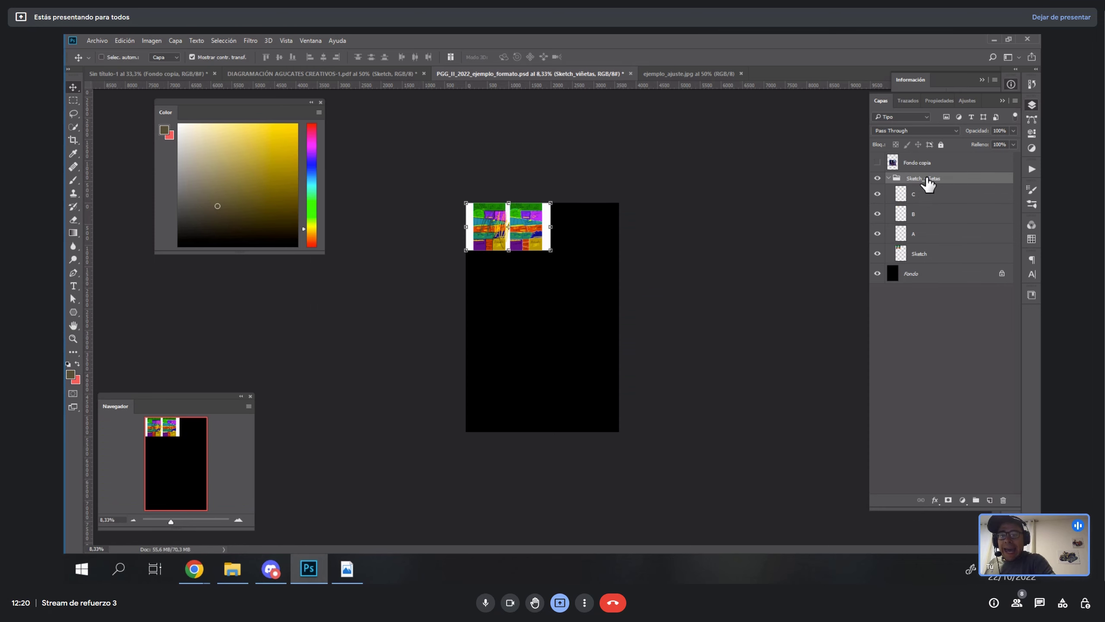
pyautogui.press('z')
pyautogui.click(545, 229)
pyautogui.moveTo(545, 229); pyautogui.dragTo(637, 397)
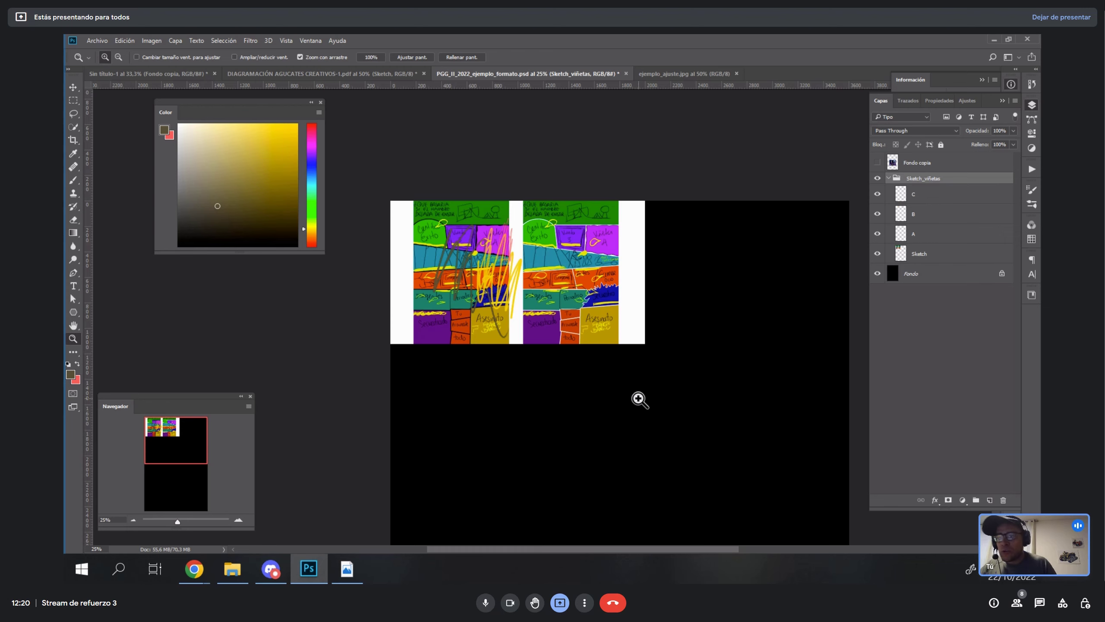
# - Check the image size of DIAGRAMACIÓN AGUCATES CREATIVOS-1.pdf without changing it, and return to PGG_II_2022_ejemplo_formato.psd
pyautogui.click(346, 75)
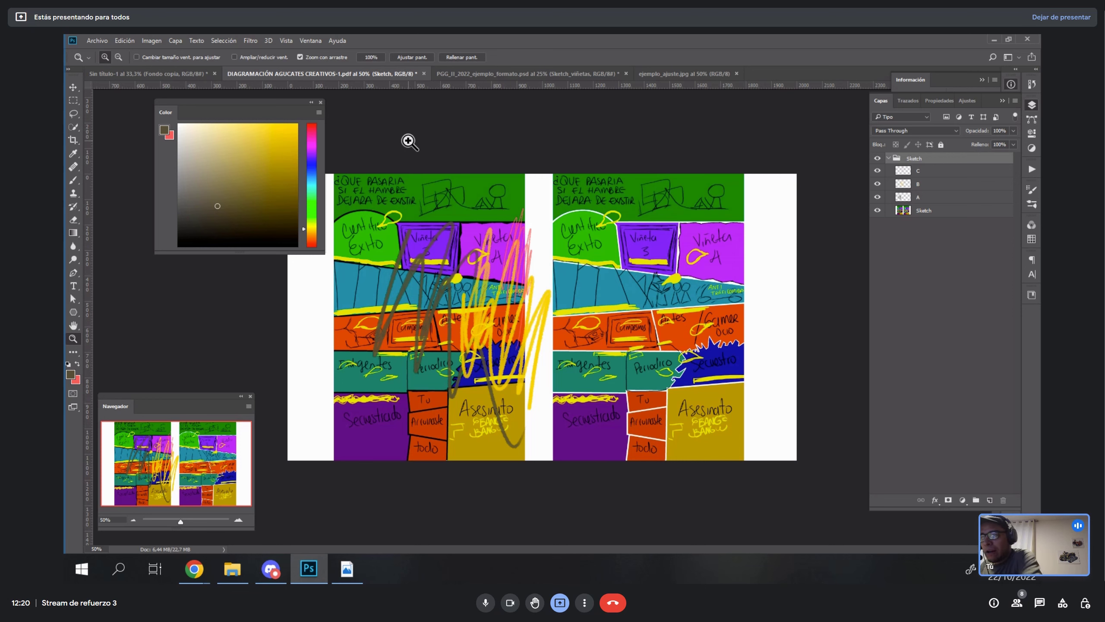
pyautogui.click(150, 42)
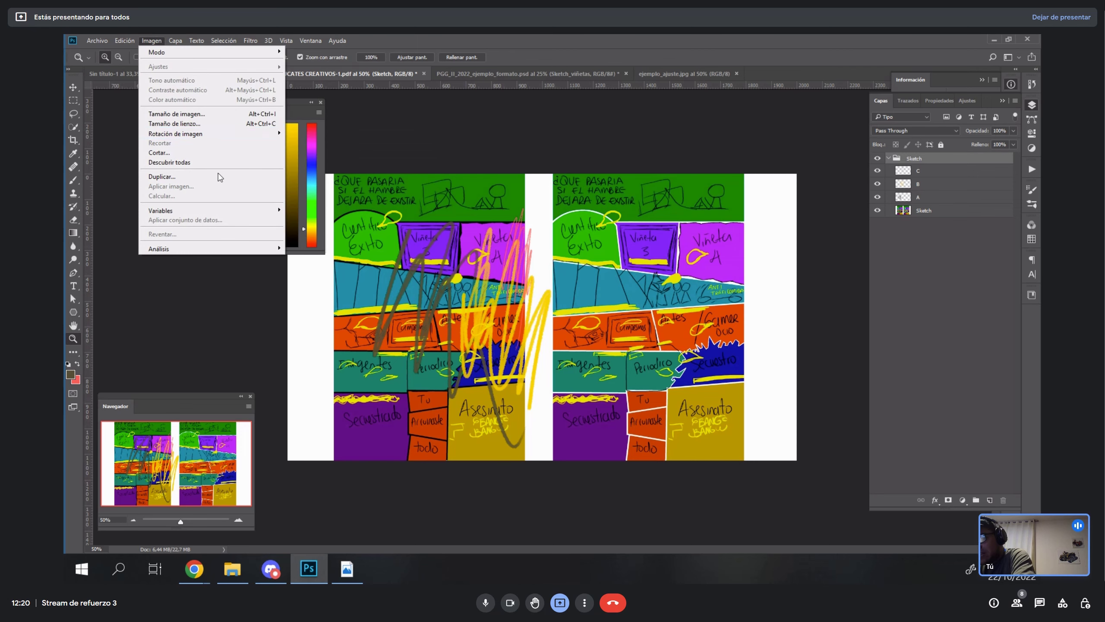
pyautogui.click(208, 113)
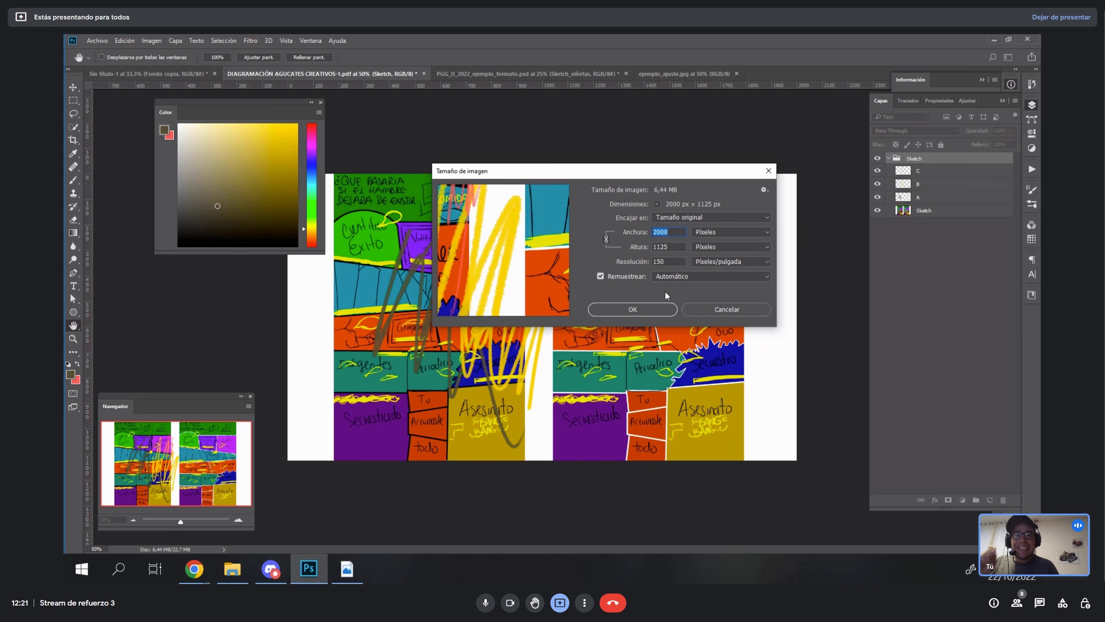
pyautogui.click(731, 307)
pyautogui.press('z')
pyautogui.click(468, 73)
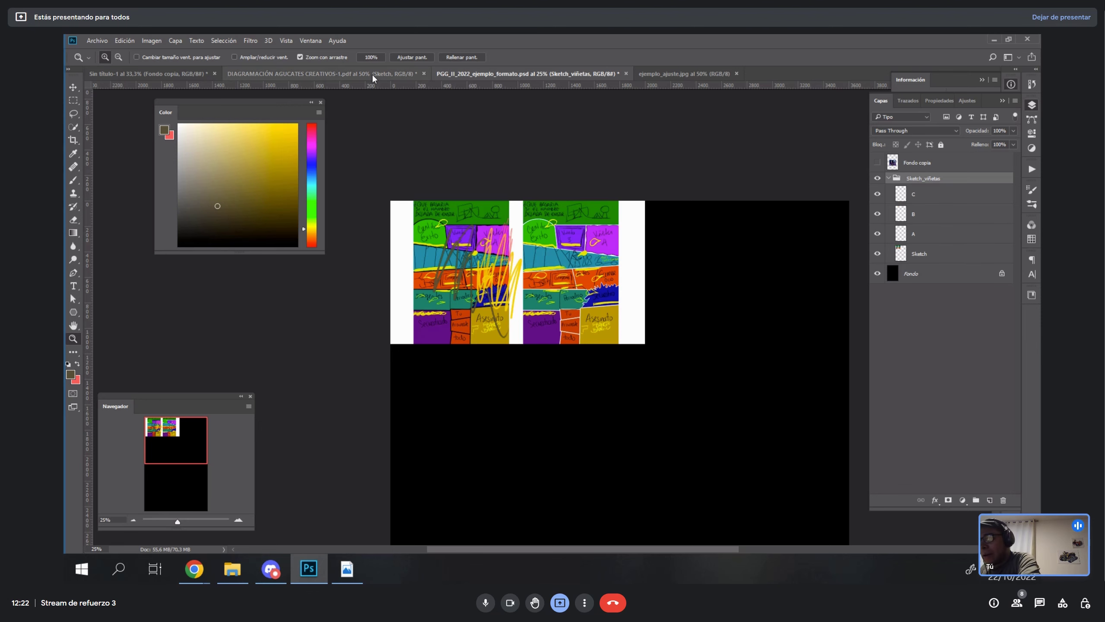
# - Open the recent file PGG_II_2022_S11_feedback.psd
pyautogui.click(101, 43)
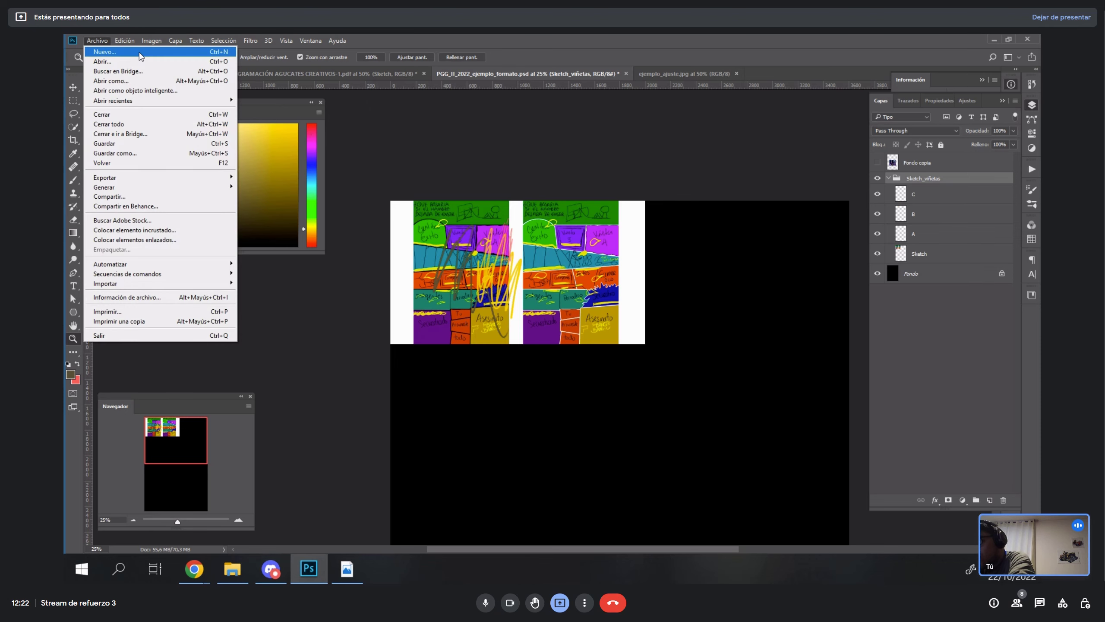
pyautogui.moveTo(143, 101)
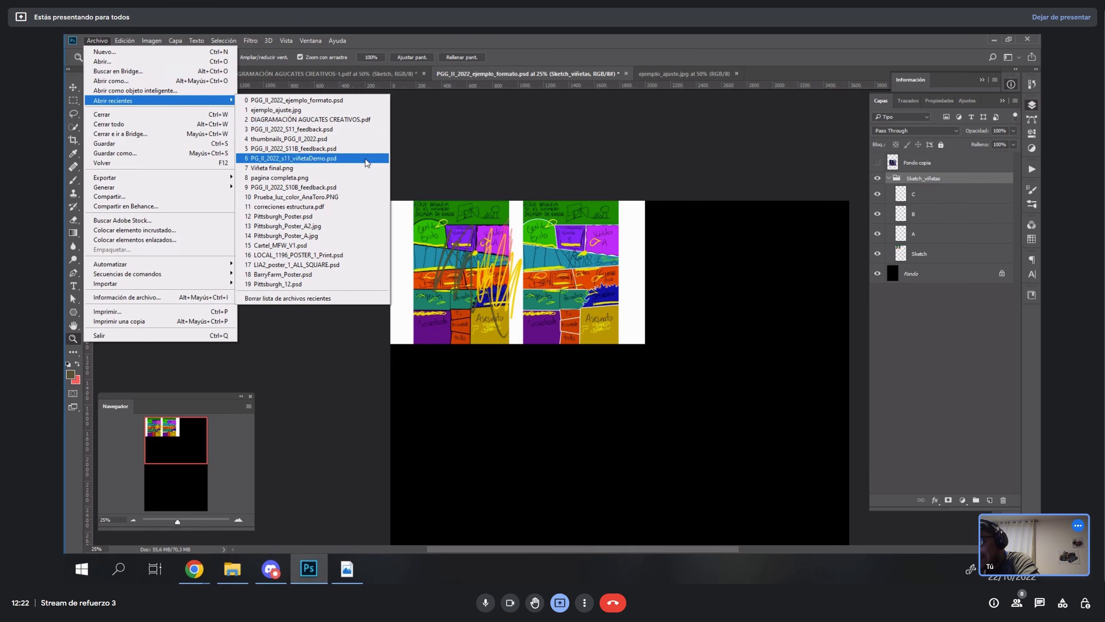
pyautogui.click(333, 129)
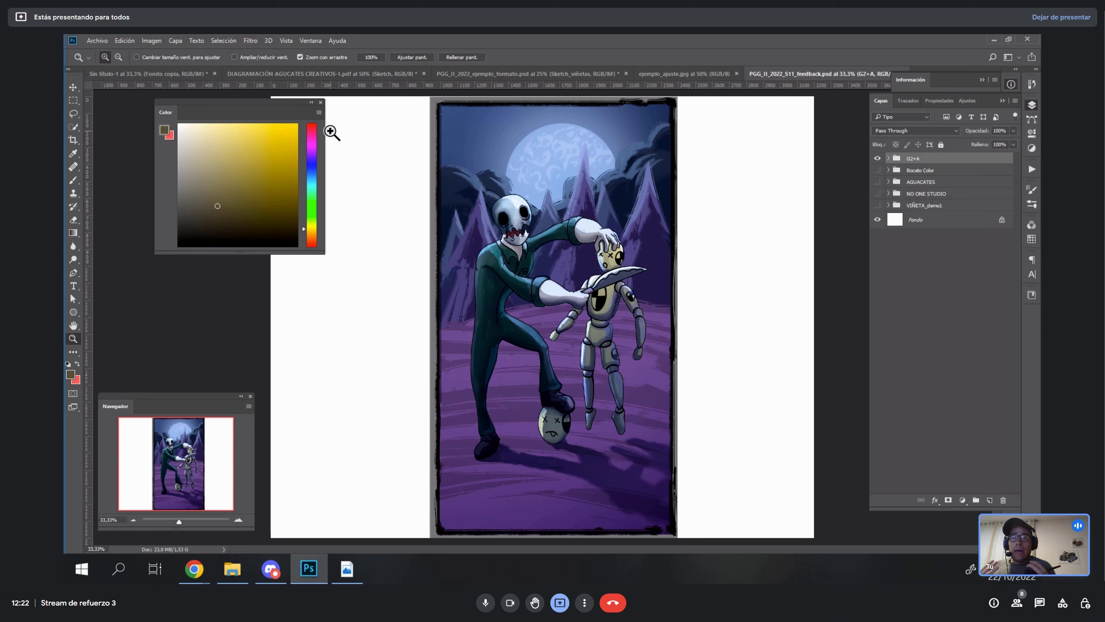
# - Hide the G2+A group, preview Boceto Color, AGUACATES and NO ONE STUDIO one at a time, and leave only VIÑETA_demo1 shown above Fondo
pyautogui.click(877, 158)
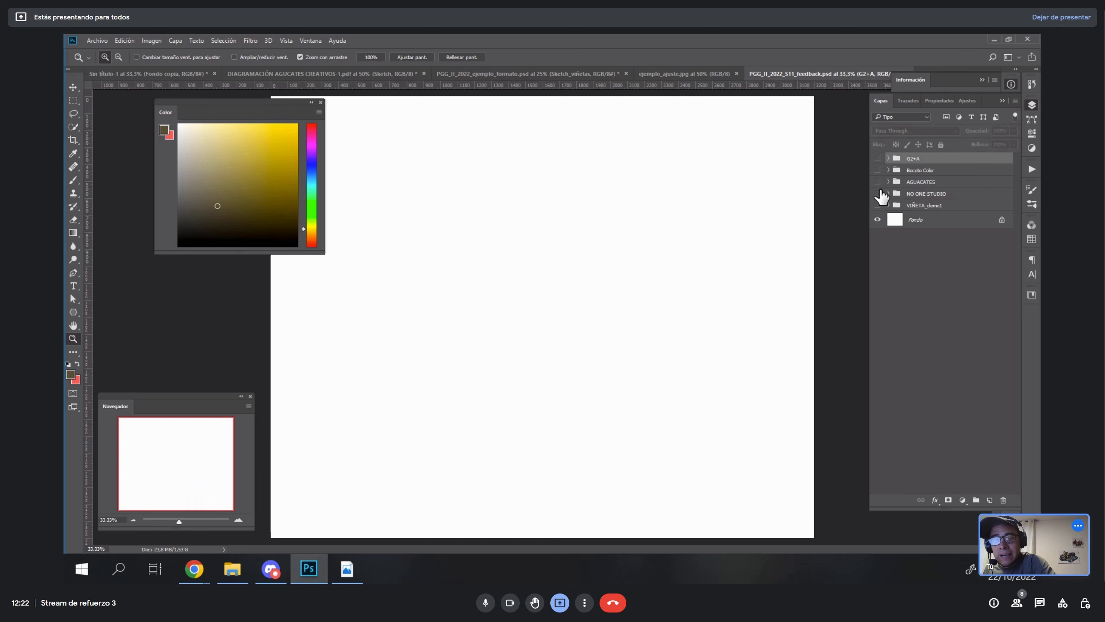
pyautogui.click(877, 170)
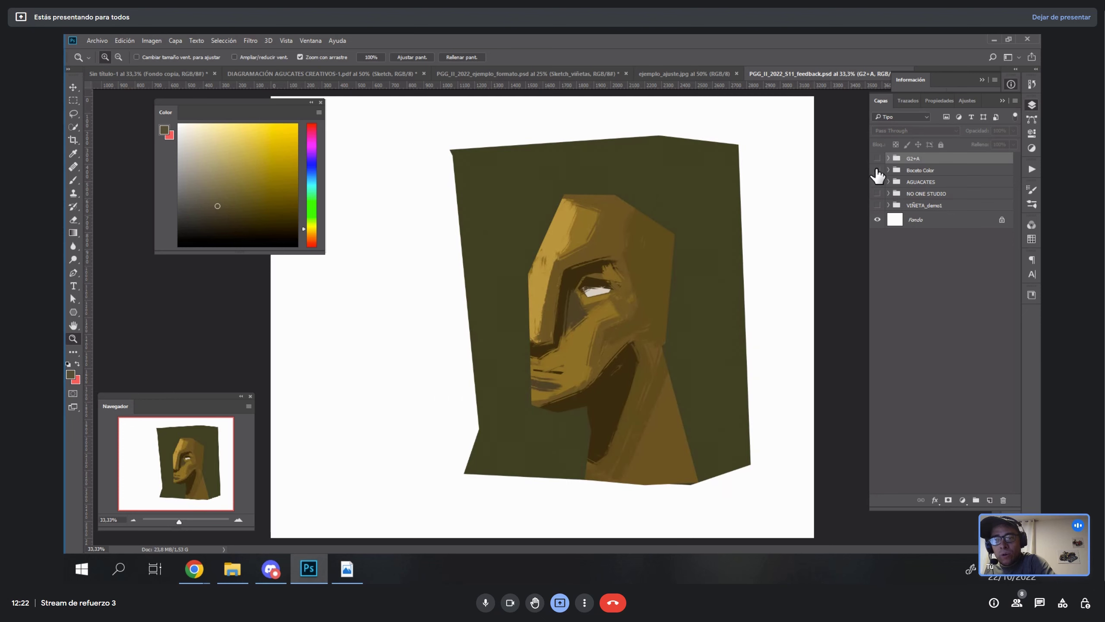
pyautogui.click(878, 171)
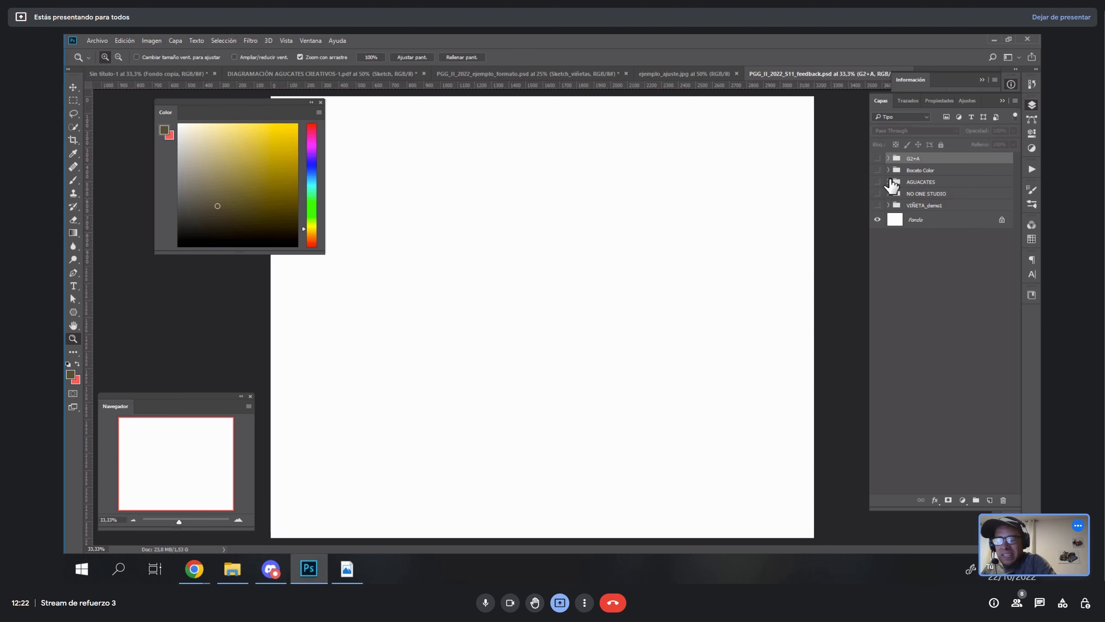
pyautogui.click(877, 182)
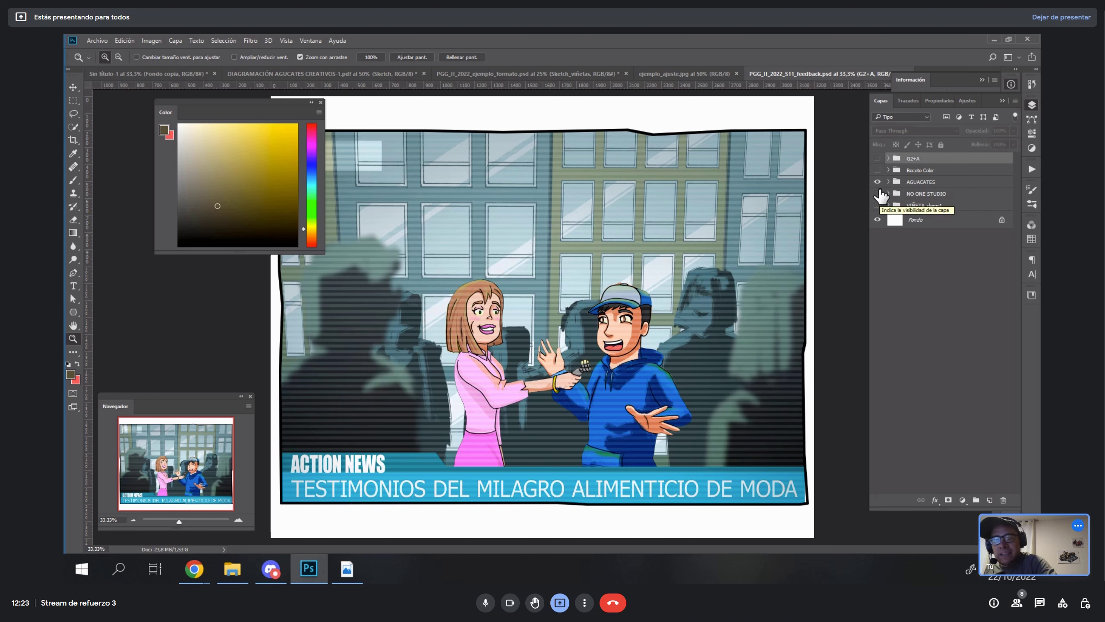
pyautogui.click(877, 183)
pyautogui.click(877, 194)
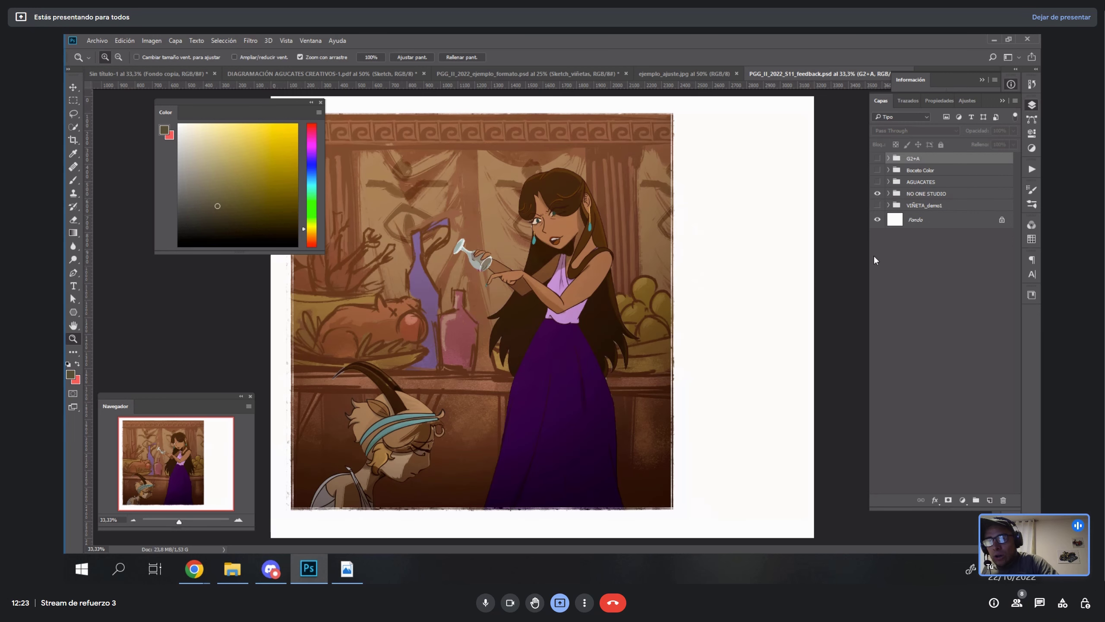
pyautogui.click(878, 193)
pyautogui.click(878, 205)
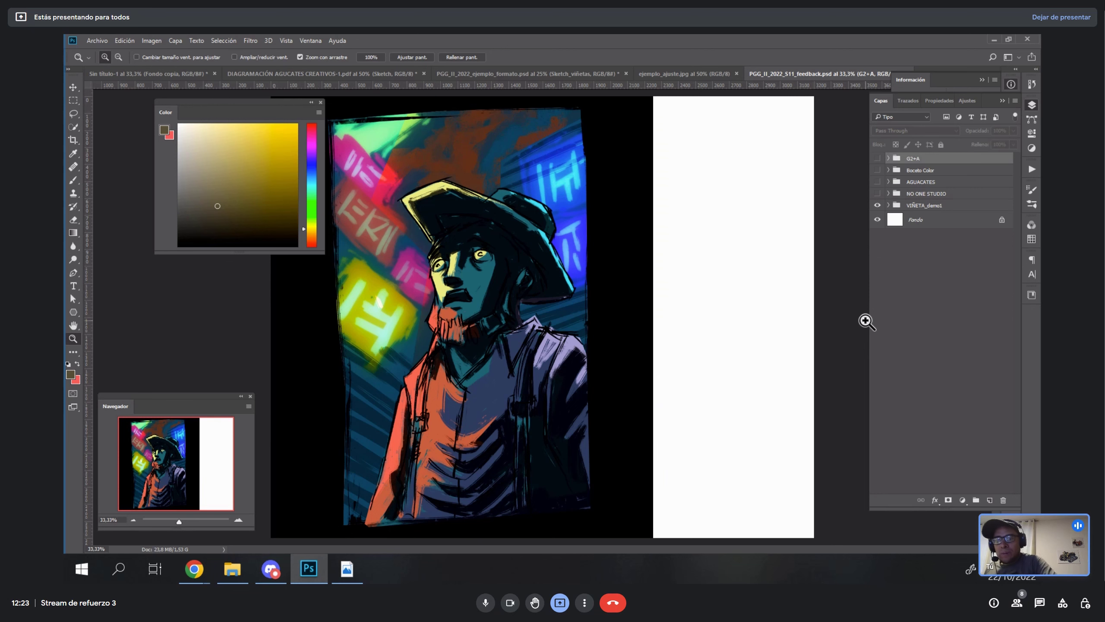
# - Expand the VIÑETA_demo1 group and review how its layers are named and ordered
pyautogui.click(909, 209)
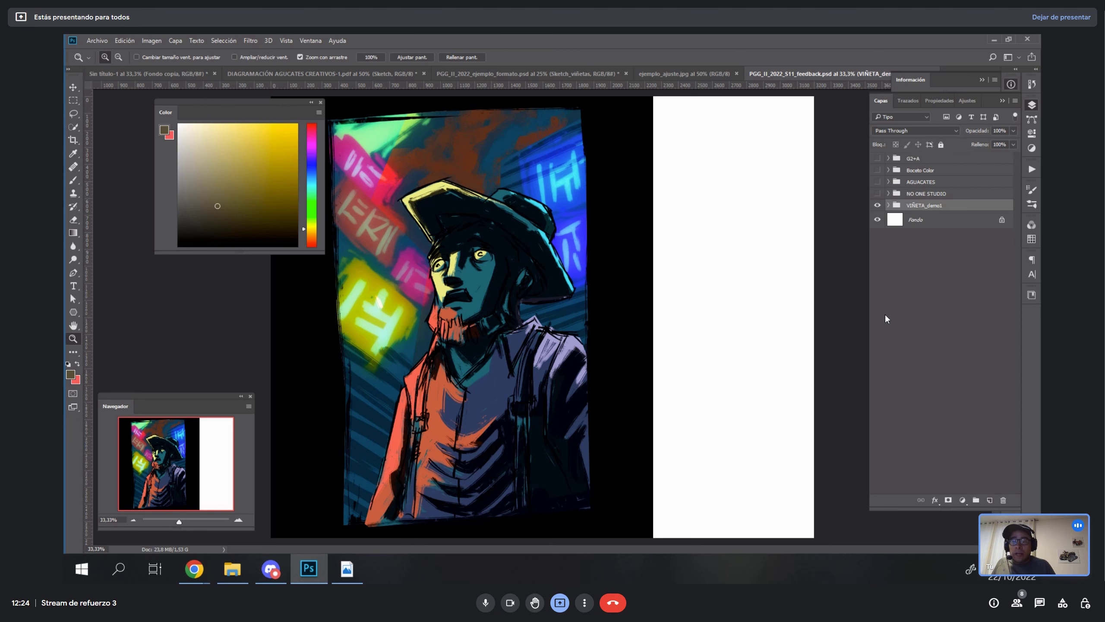
pyautogui.click(889, 206)
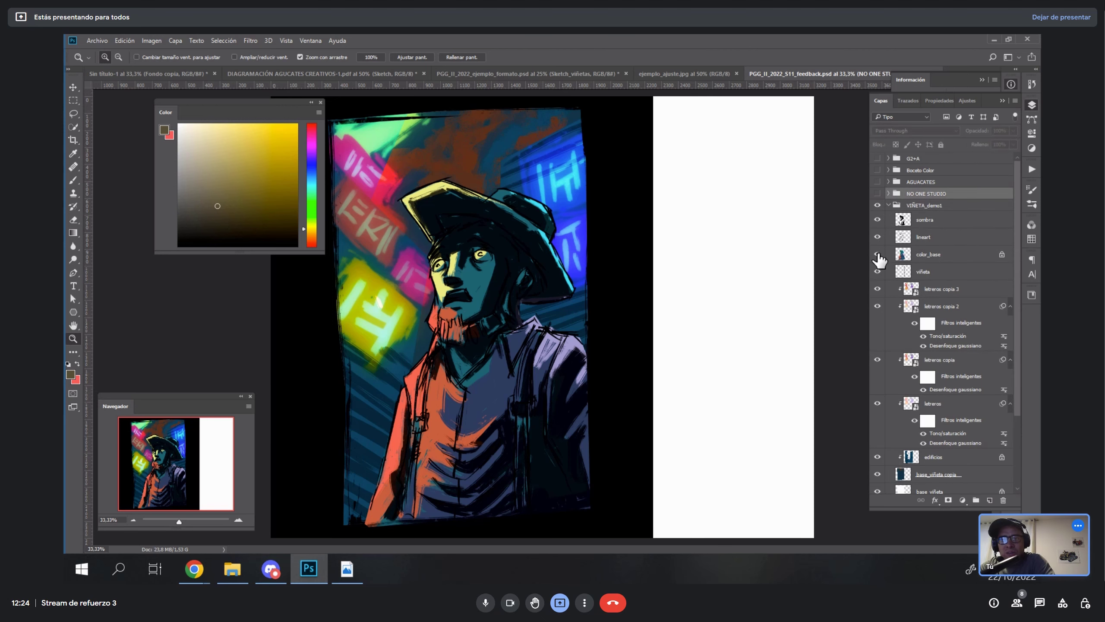
pyautogui.moveTo(1018, 315)
pyautogui.mouseDown()
pyautogui.moveTo(1016, 383)
pyautogui.moveTo(1021, 326)
pyautogui.mouseUp()
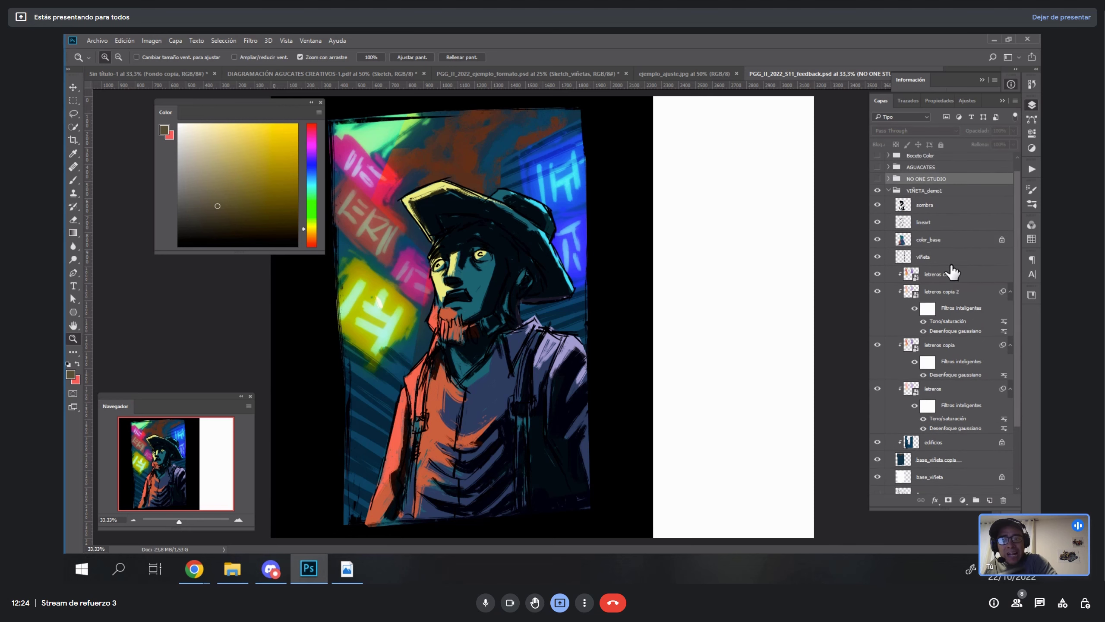
# - Collapse the VIÑETA_demo1 group, show NO ONE STUDIO, and expand it briefly to check its contents
pyautogui.click(889, 194)
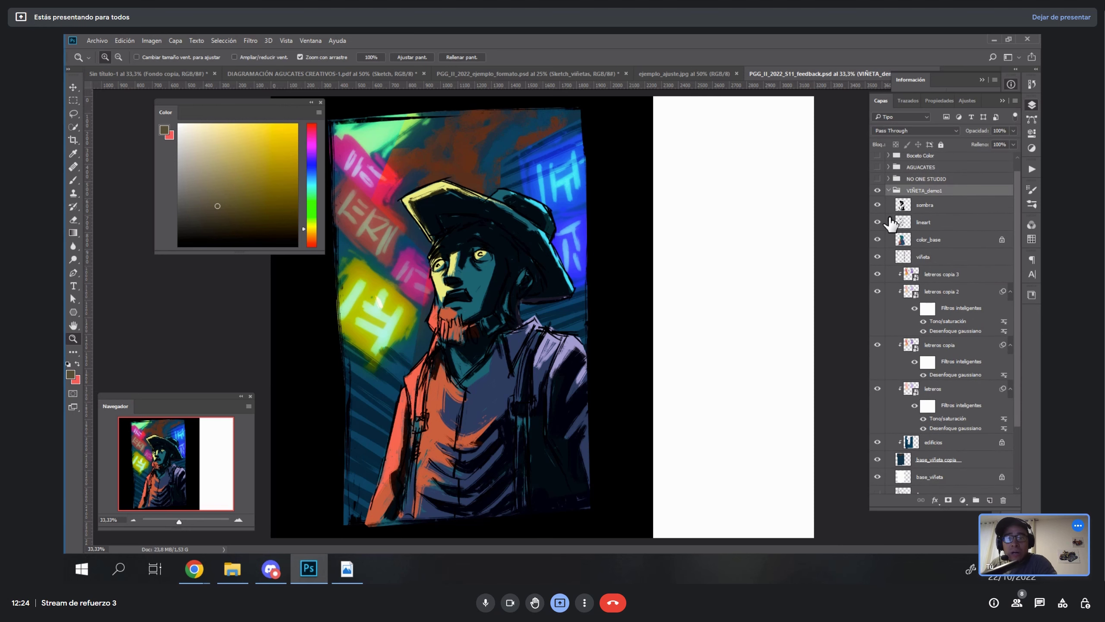
pyautogui.click(889, 190)
pyautogui.click(877, 193)
pyautogui.click(889, 193)
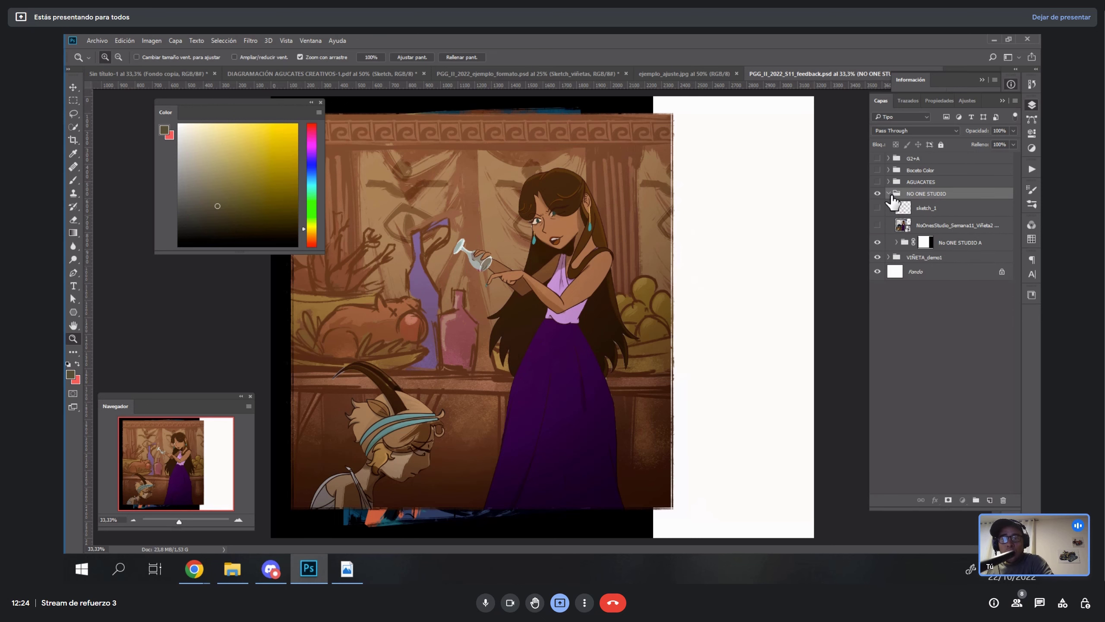
pyautogui.click(889, 196)
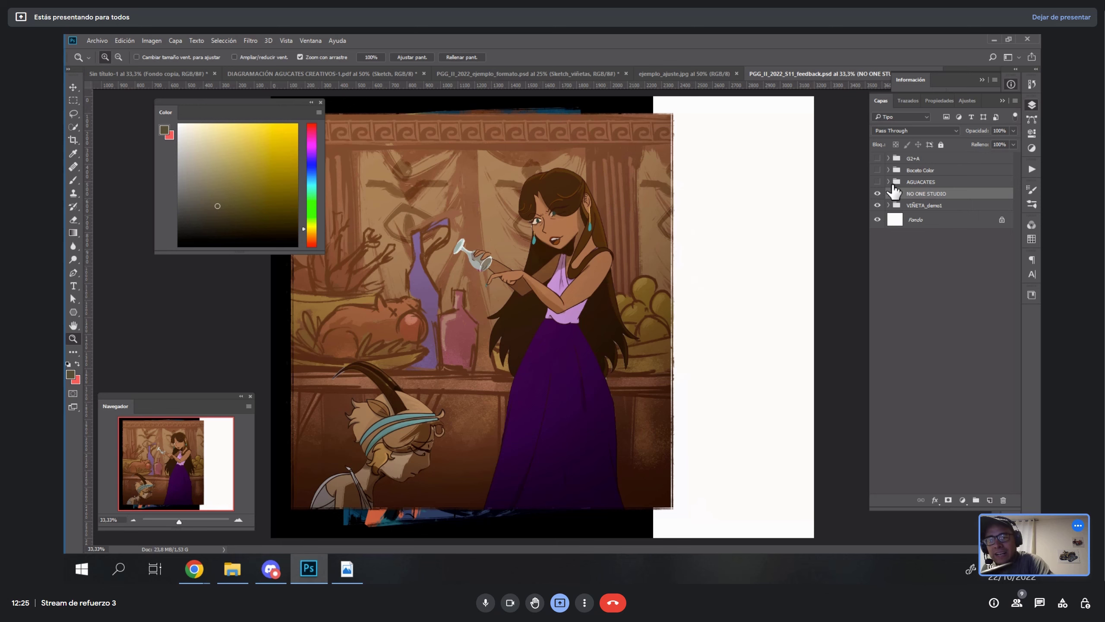
# - Hide NO ONE STUDIO and VIÑETA_demo1, and duplicate all five groups above Fondo
pyautogui.moveTo(878, 192); pyautogui.dragTo(888, 211)
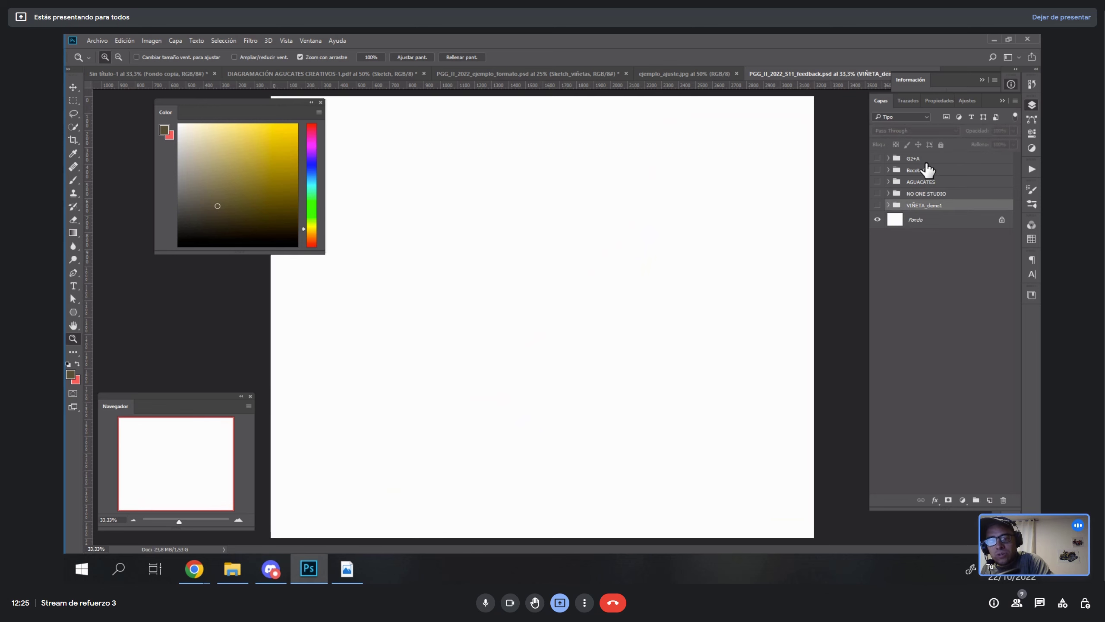
pyautogui.hotkey('ctrl', 'alt', 'a')
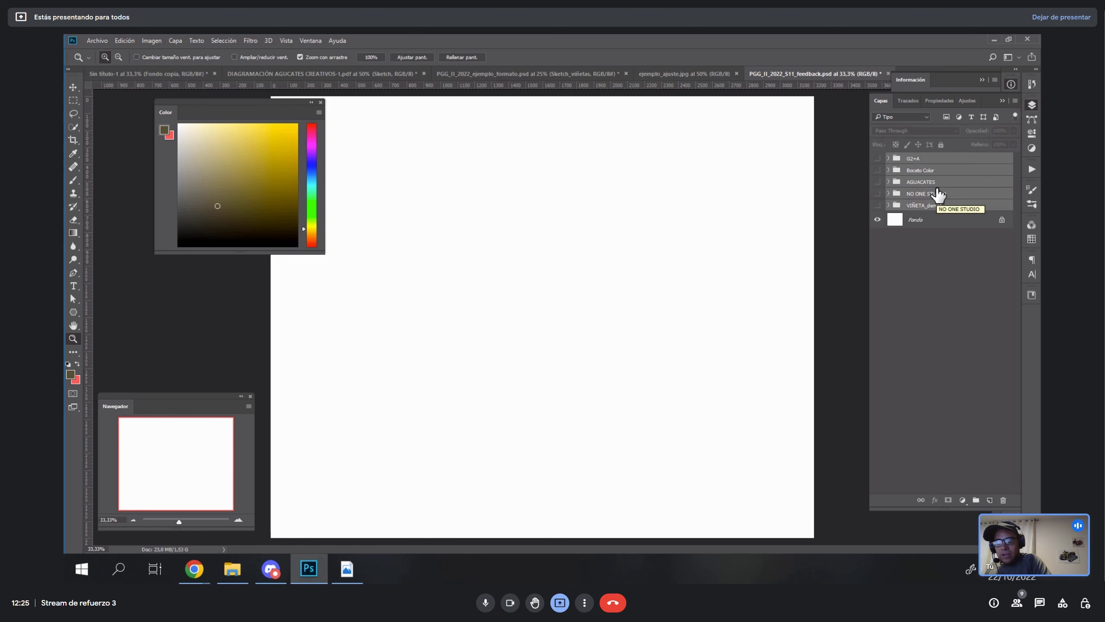
pyautogui.hotkey('ctrl', 'j')
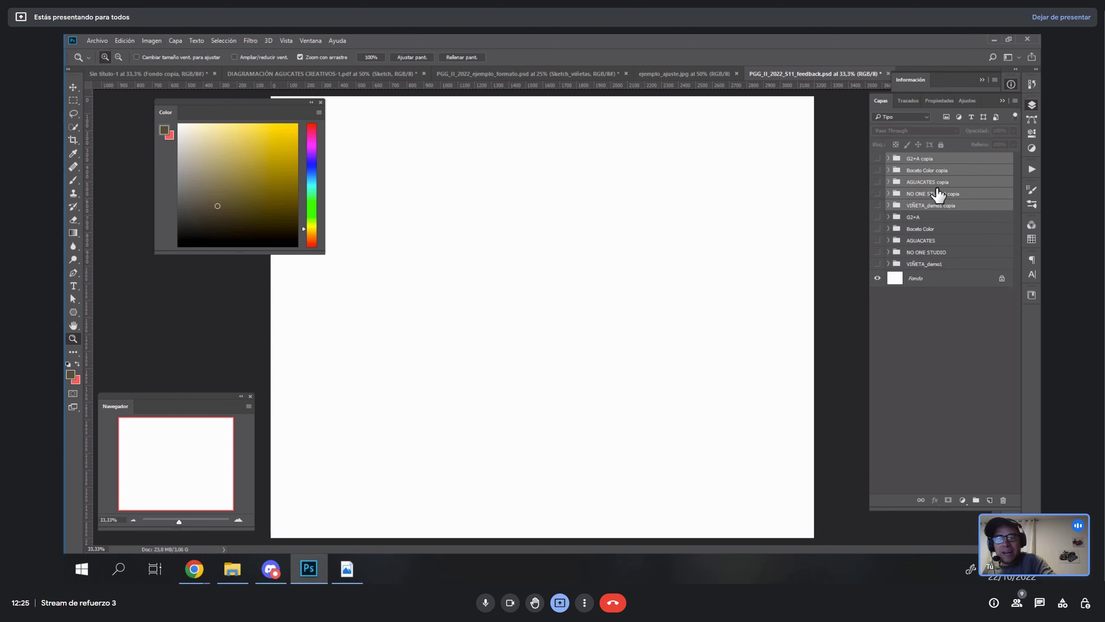
# - Merge the VIÑETA_demo1 copia group into a single layer and hide it
pyautogui.click(900, 207)
pyautogui.click(875, 206)
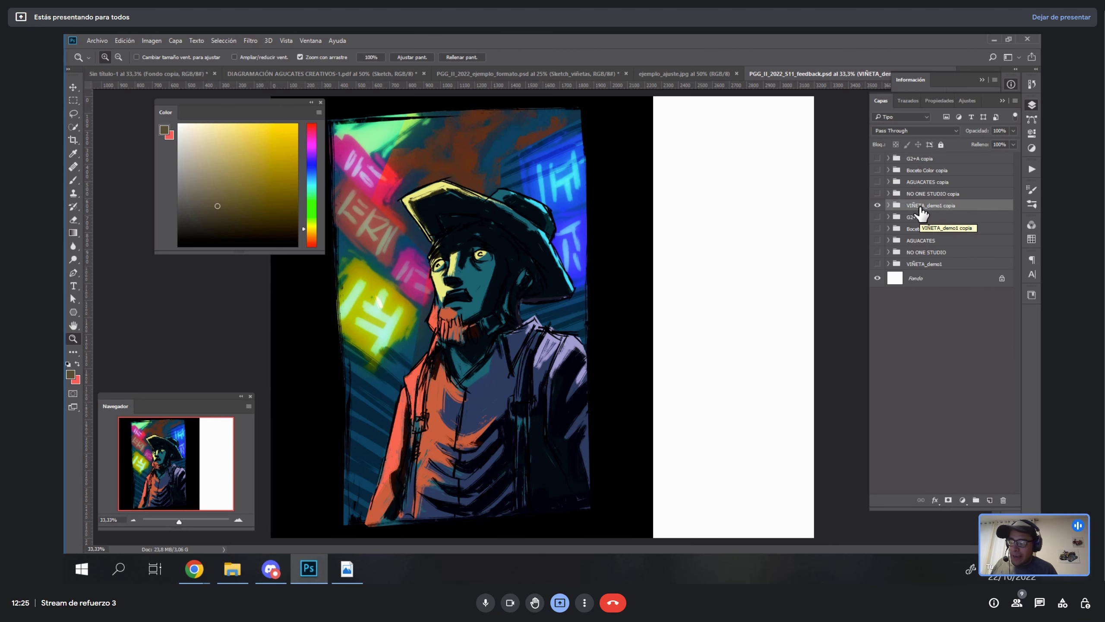
pyautogui.hotkey('ctrl', 'e')
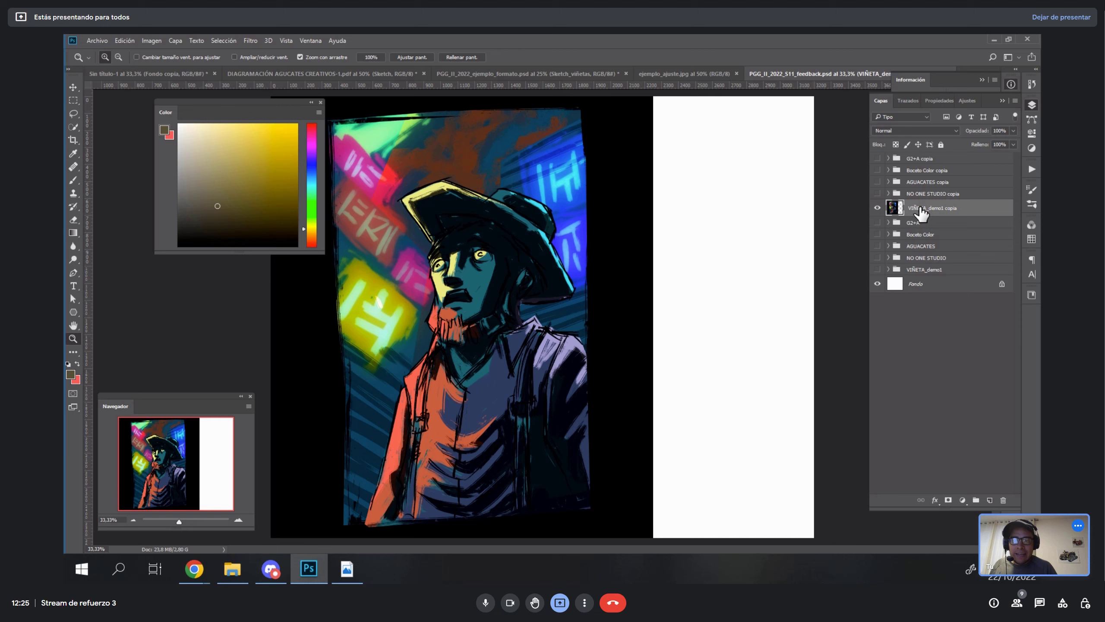
pyautogui.click(877, 207)
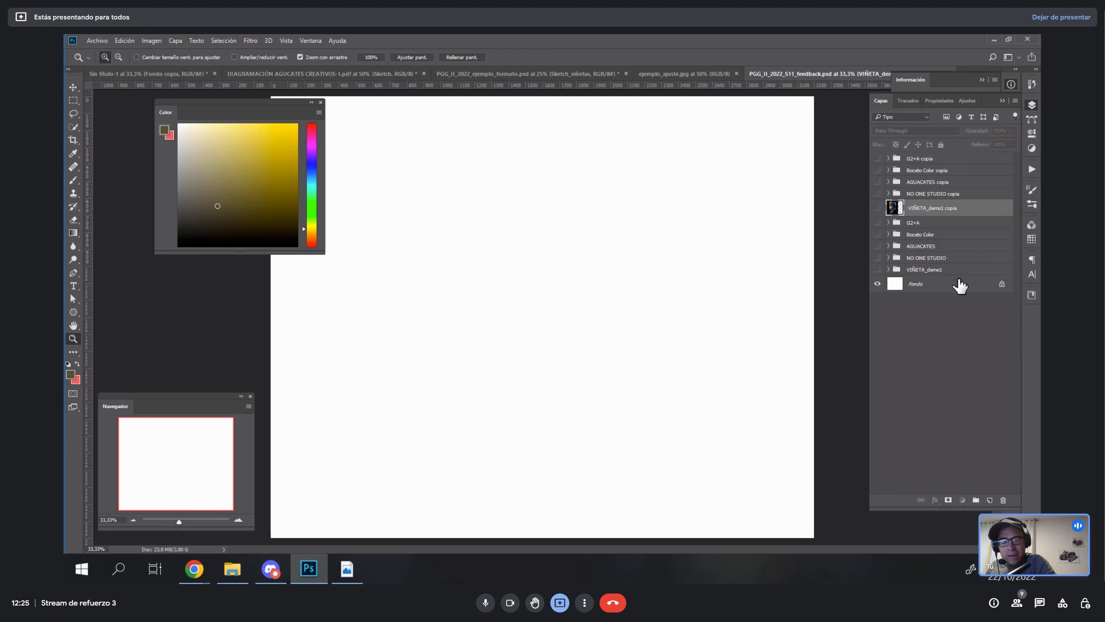
# - Review the layers inside the original VIÑETA_demo1 group and compare it with the merged VIÑETA_demo1 copia layer, leaving both hidden
pyautogui.click(923, 270)
pyautogui.click(877, 269)
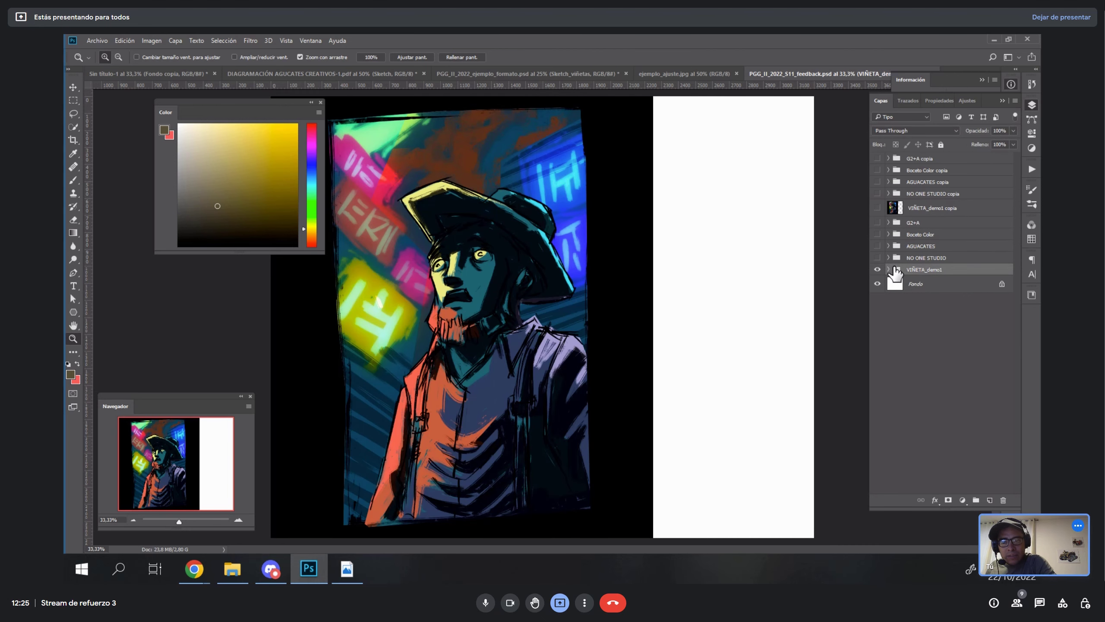
pyautogui.click(889, 269)
pyautogui.moveTo(1016, 287)
pyautogui.mouseDown()
pyautogui.moveTo(1019, 405)
pyautogui.moveTo(1017, 394)
pyautogui.mouseUp()
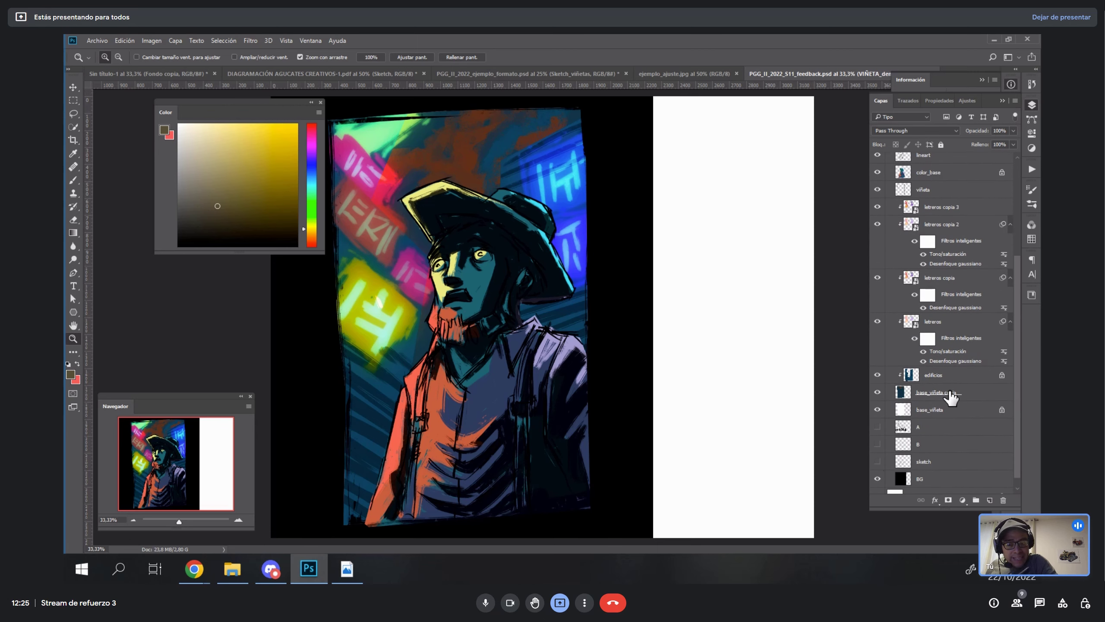
pyautogui.moveTo(1014, 303); pyautogui.dragTo(1008, 230)
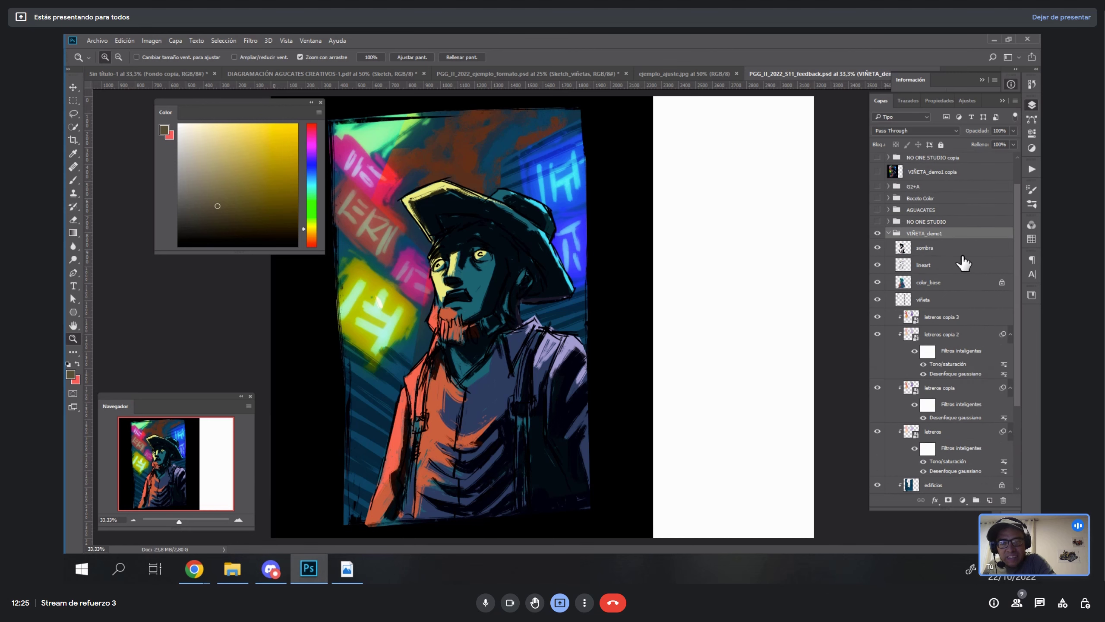
pyautogui.click(888, 234)
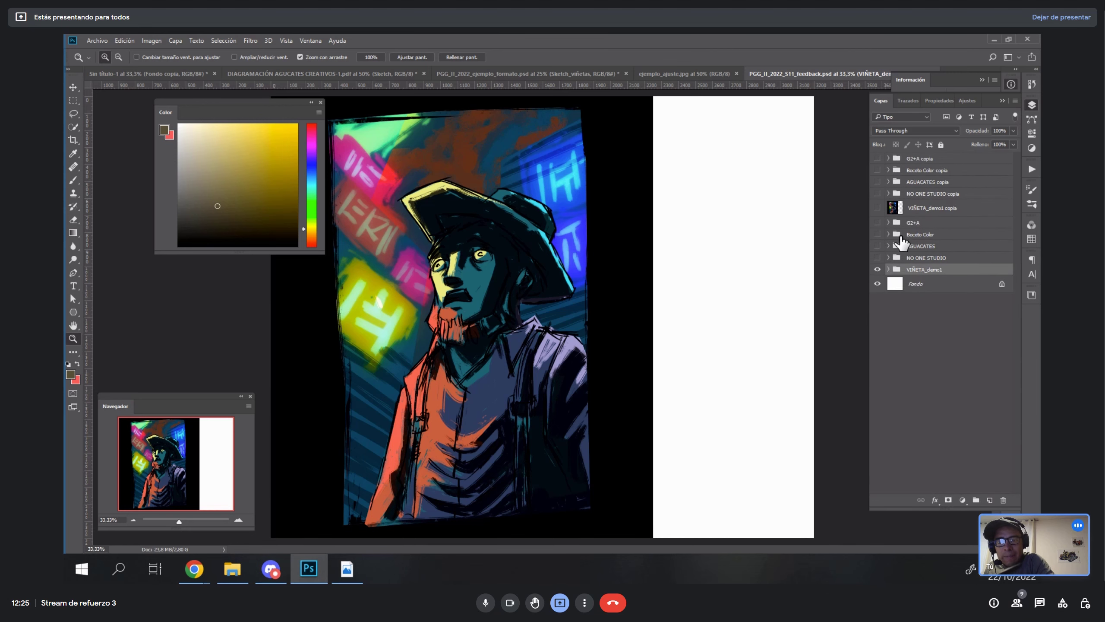
pyautogui.click(878, 270)
pyautogui.click(878, 208)
pyautogui.click(915, 208)
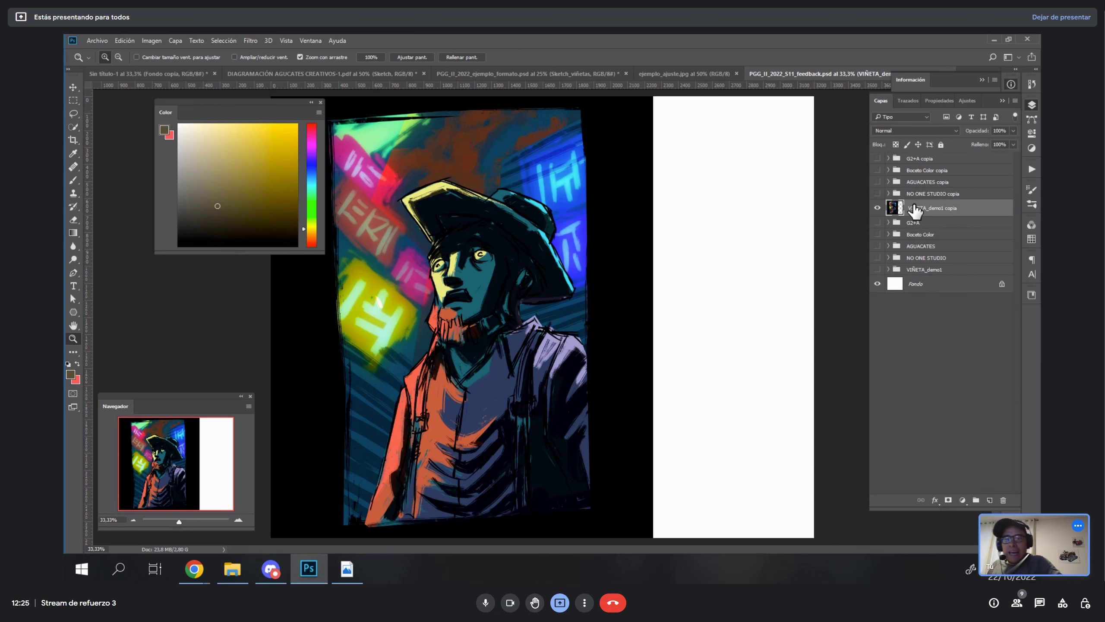
pyautogui.click(877, 208)
# - Merge the NO ONE STUDIO copia group into a single layer and hide it
pyautogui.click(877, 193)
pyautogui.click(918, 194)
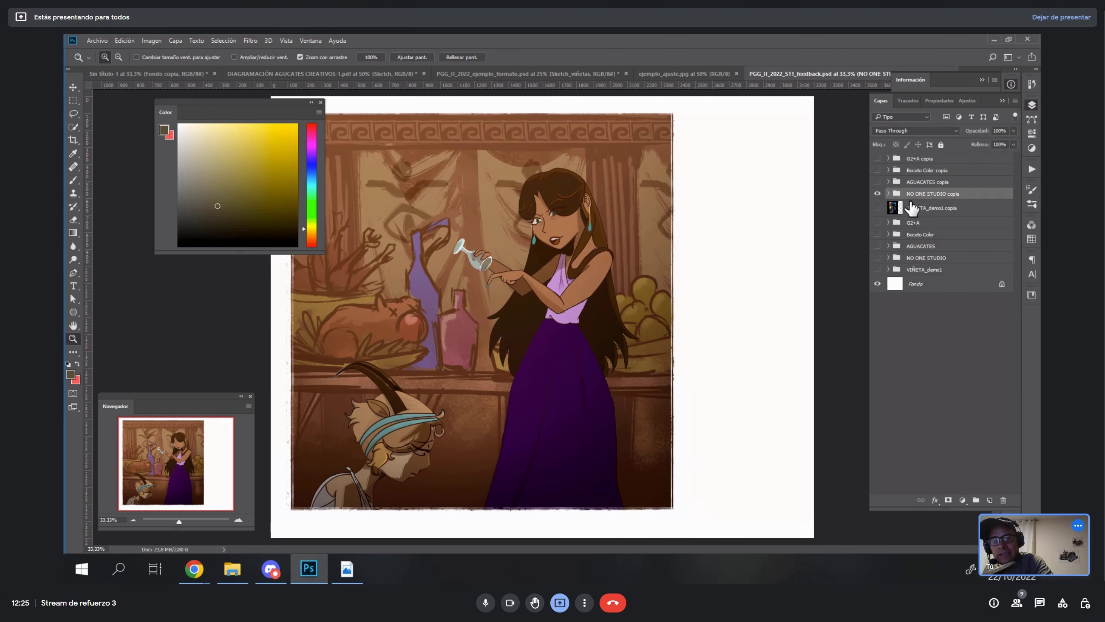
pyautogui.hotkey('ctrl', 'e')
pyautogui.click(877, 196)
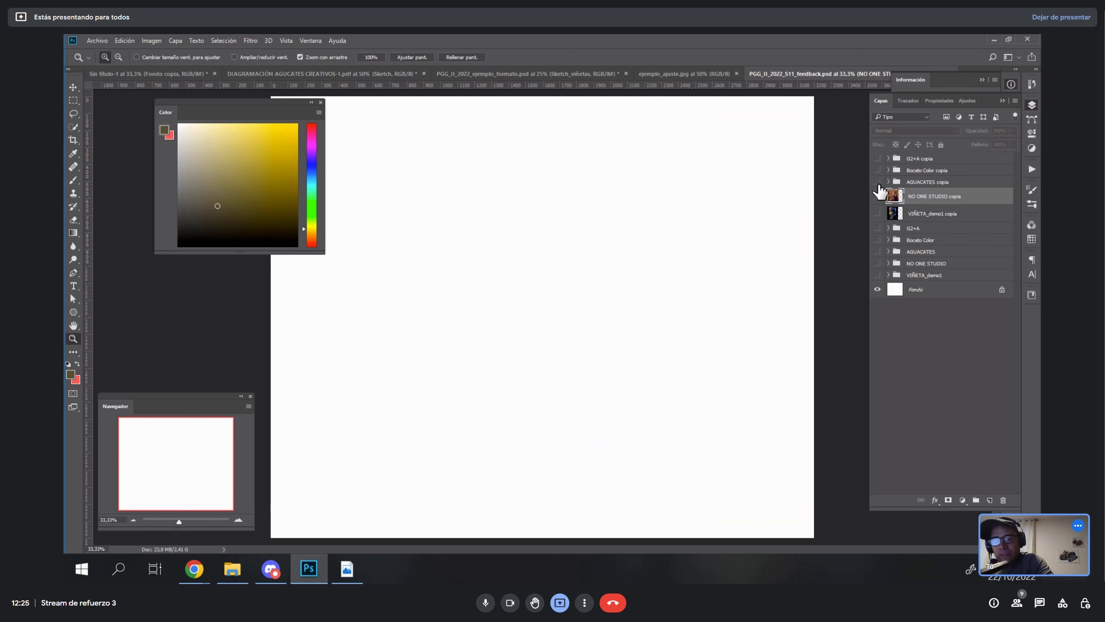
# - Merge the AGUACATES copia group into a single layer and hide it
pyautogui.click(878, 181)
pyautogui.click(917, 182)
pyautogui.hotkey('ctrl', 'e')
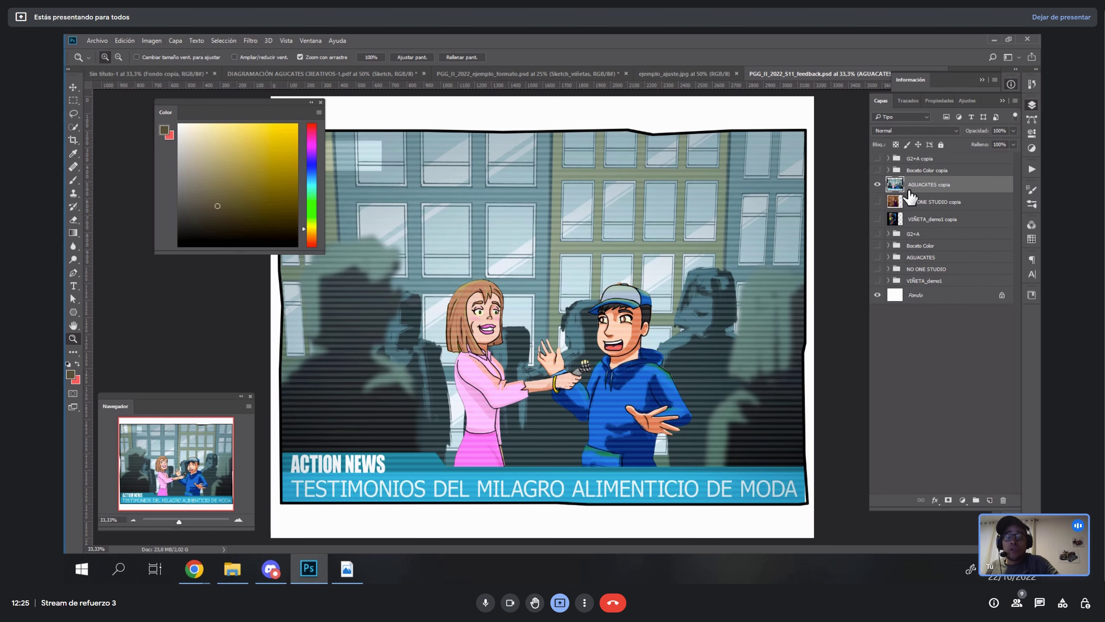
pyautogui.click(876, 184)
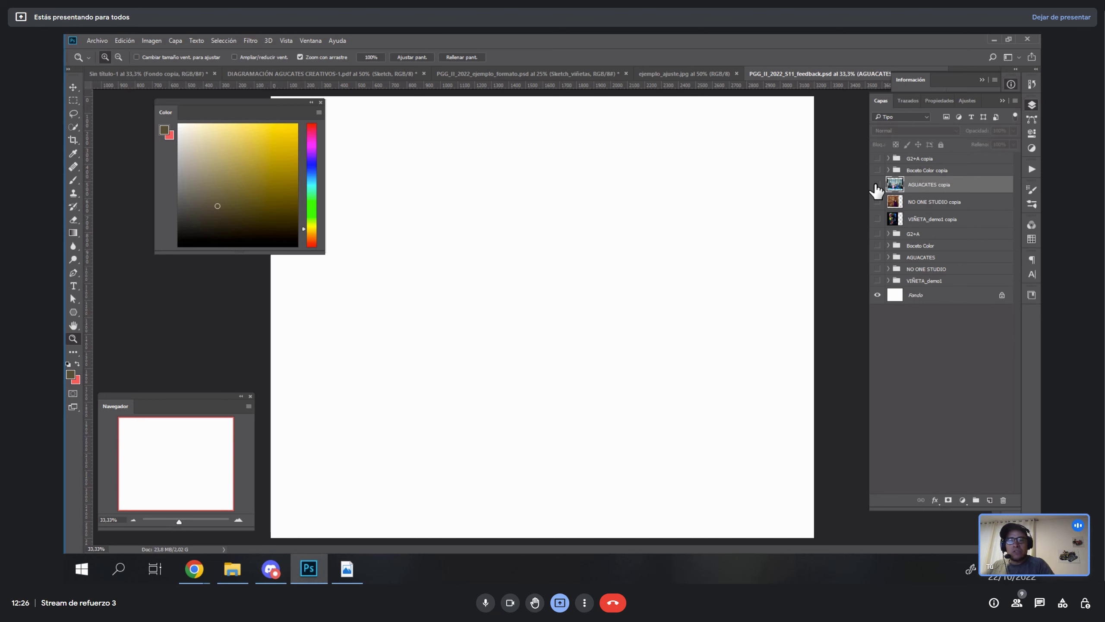
pyautogui.click(945, 171)
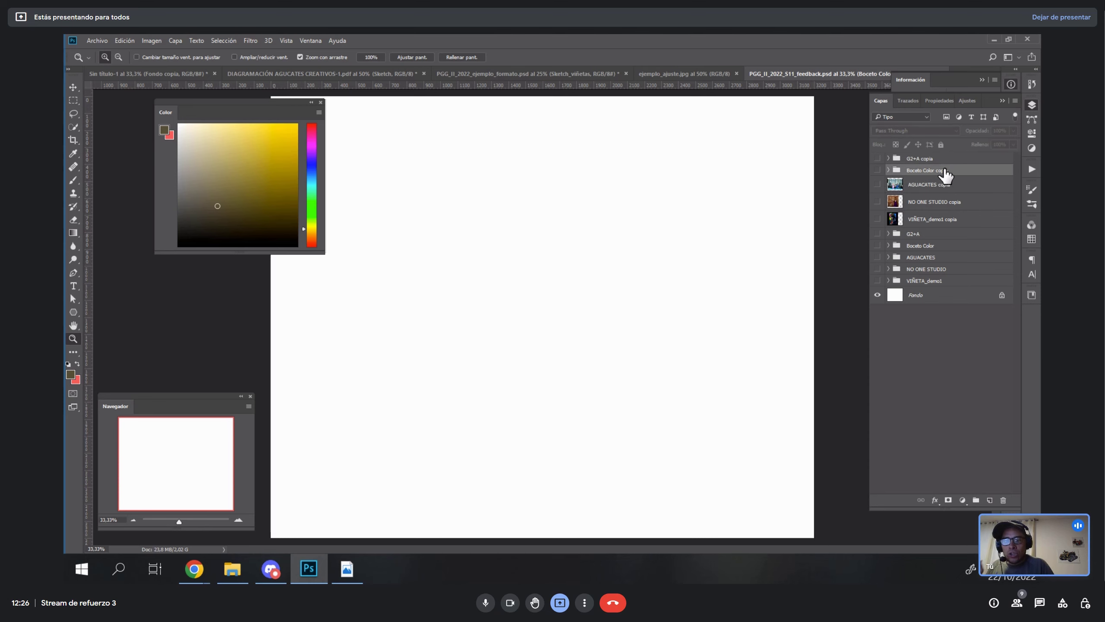
pyautogui.hotkey('ctrl', 'w')
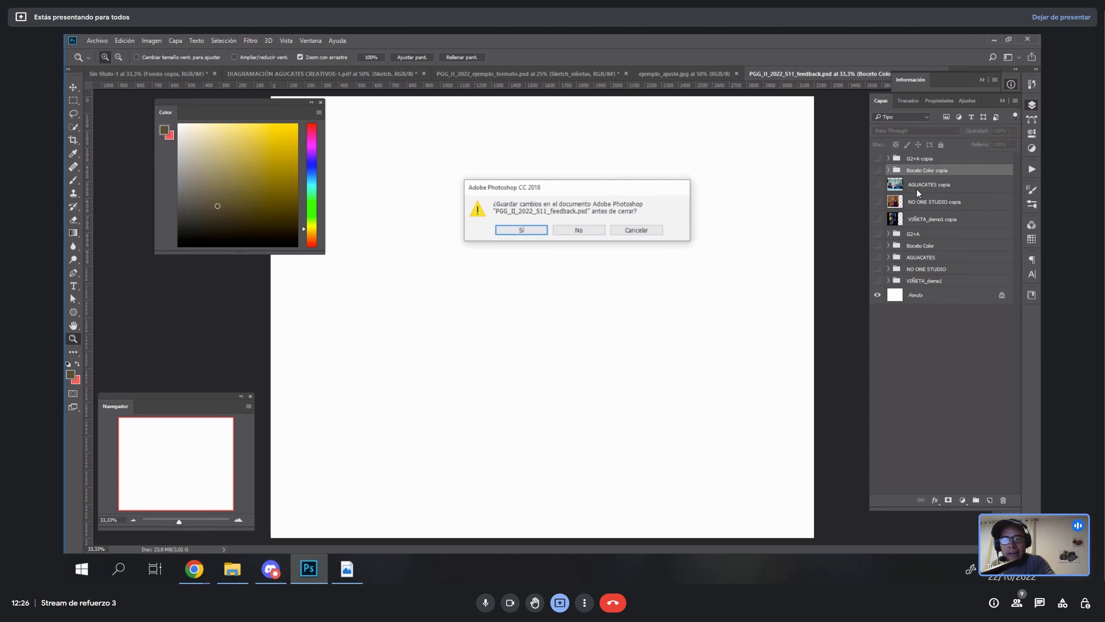
pyautogui.press('Escape')
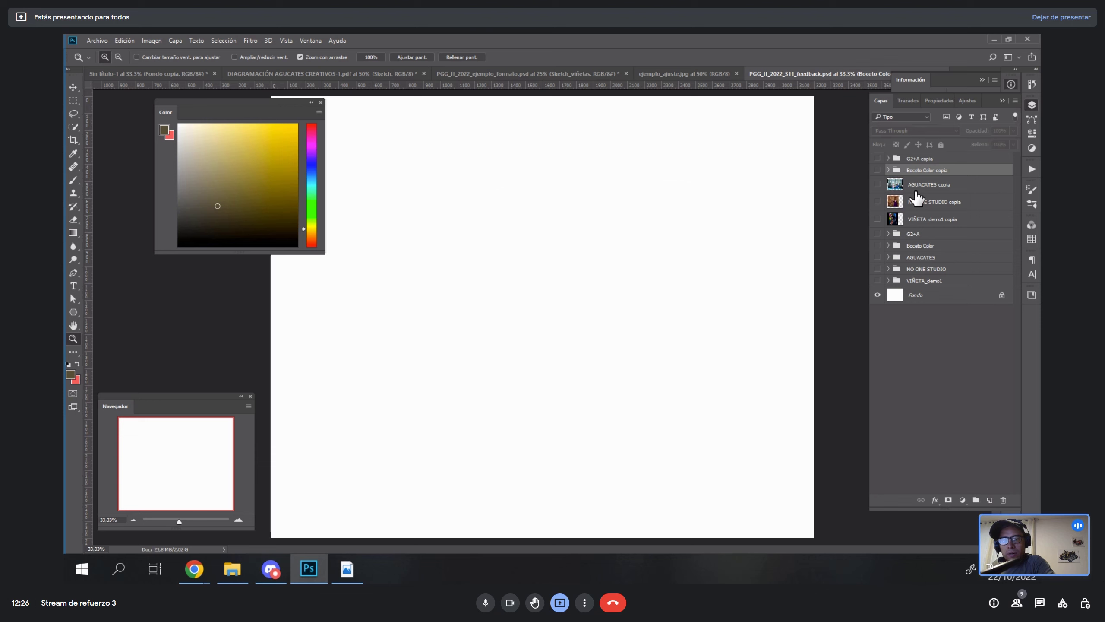
# - Show the Boceto Color copia group and check which adjustments and filters are offered with and without it selected
pyautogui.click(877, 170)
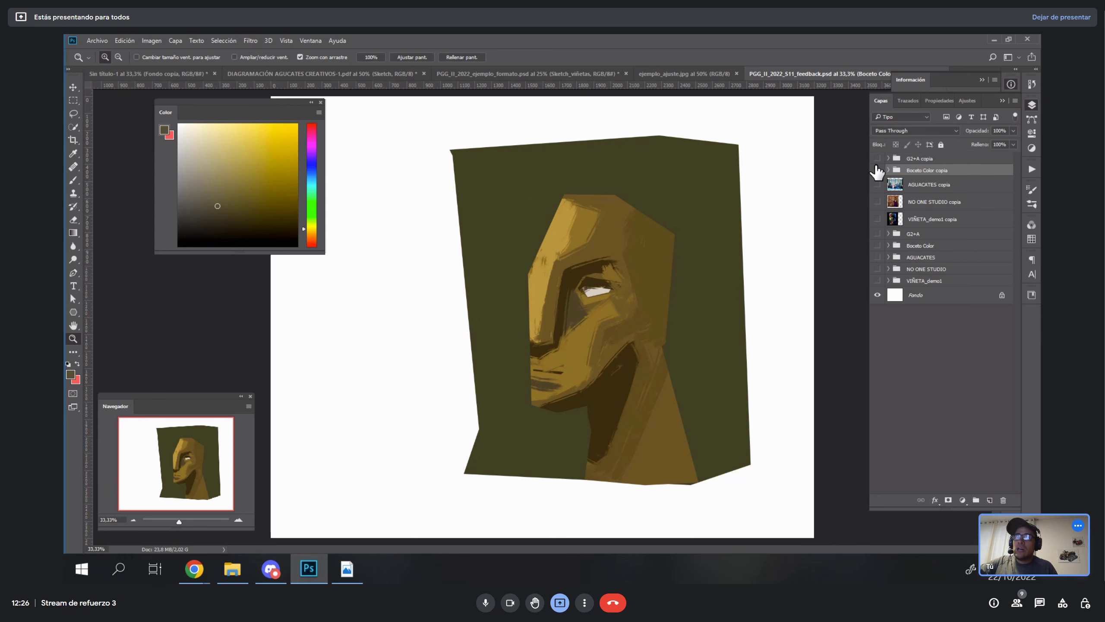
pyautogui.click(876, 170)
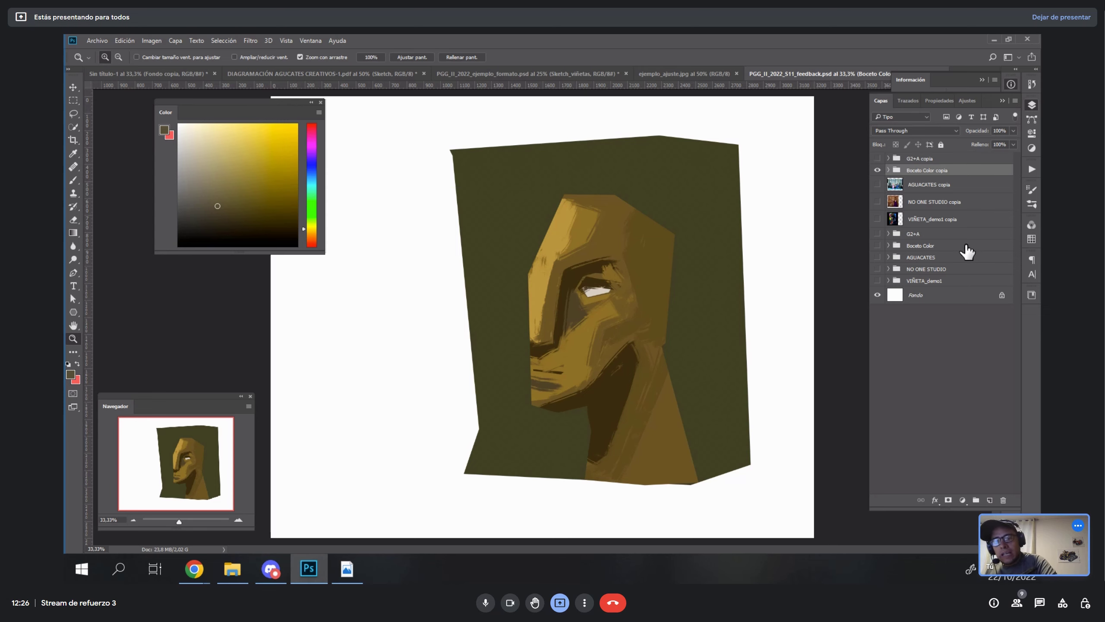
pyautogui.click(948, 342)
pyautogui.click(962, 500)
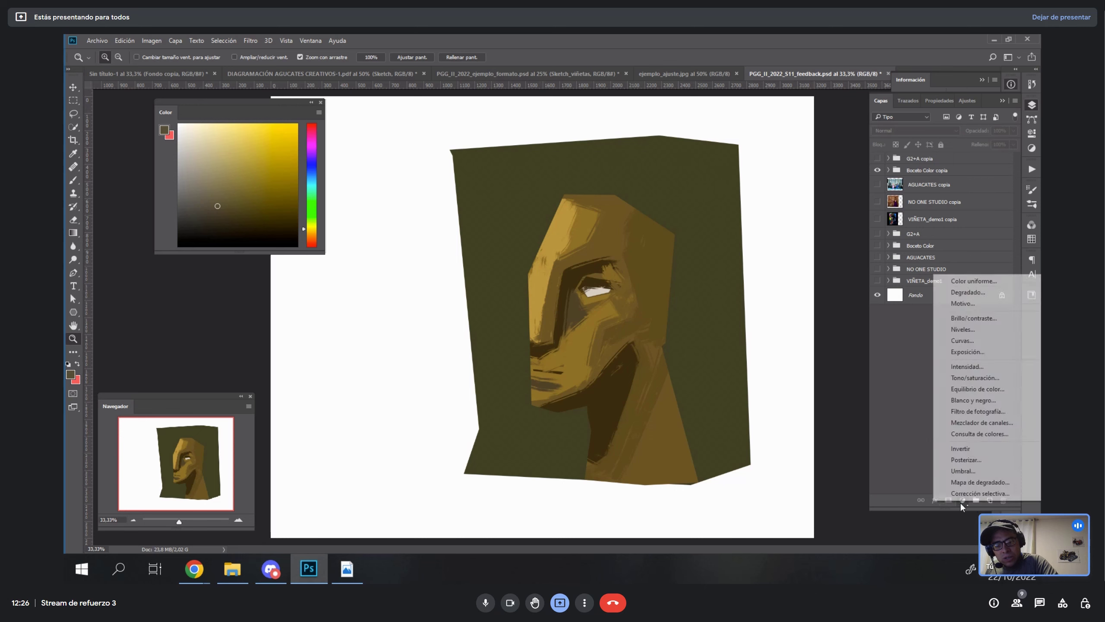
pyautogui.click(900, 456)
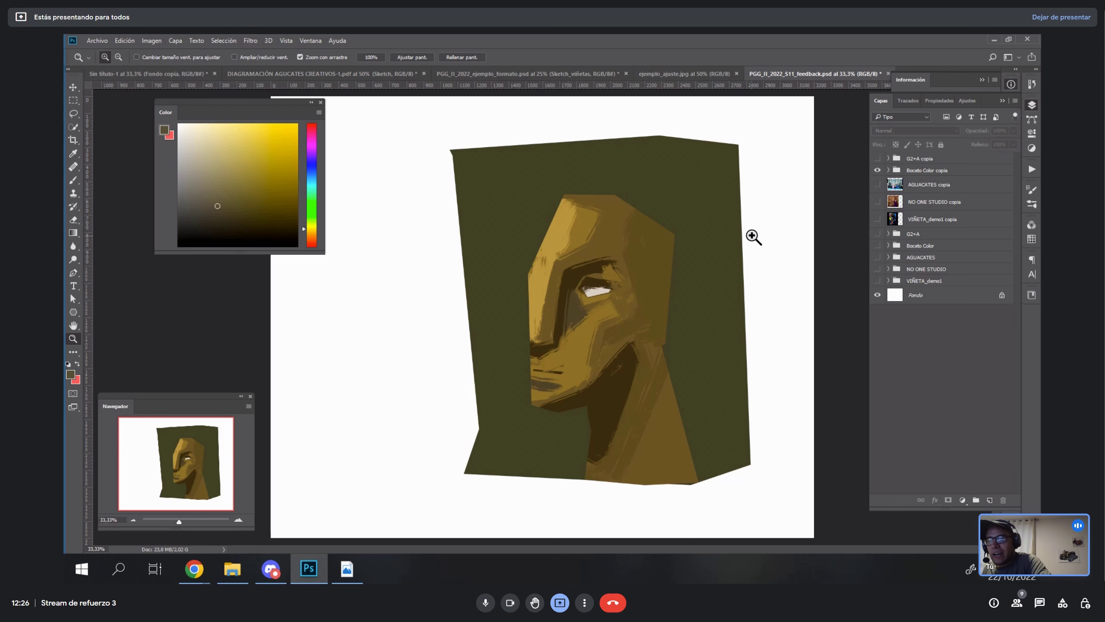
pyautogui.click(250, 41)
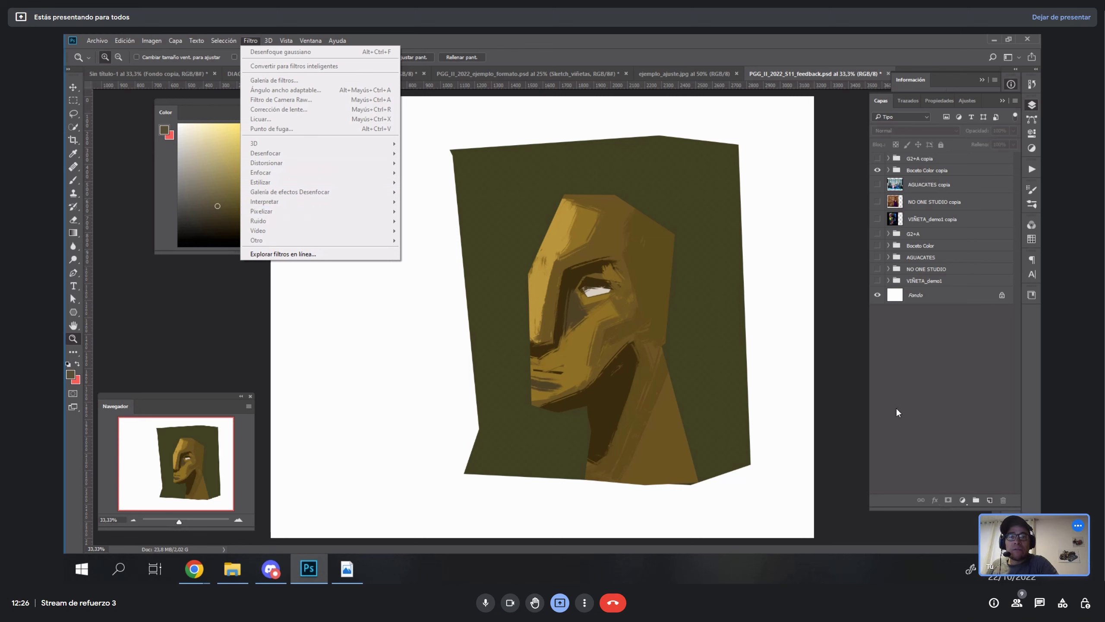
pyautogui.click(929, 172)
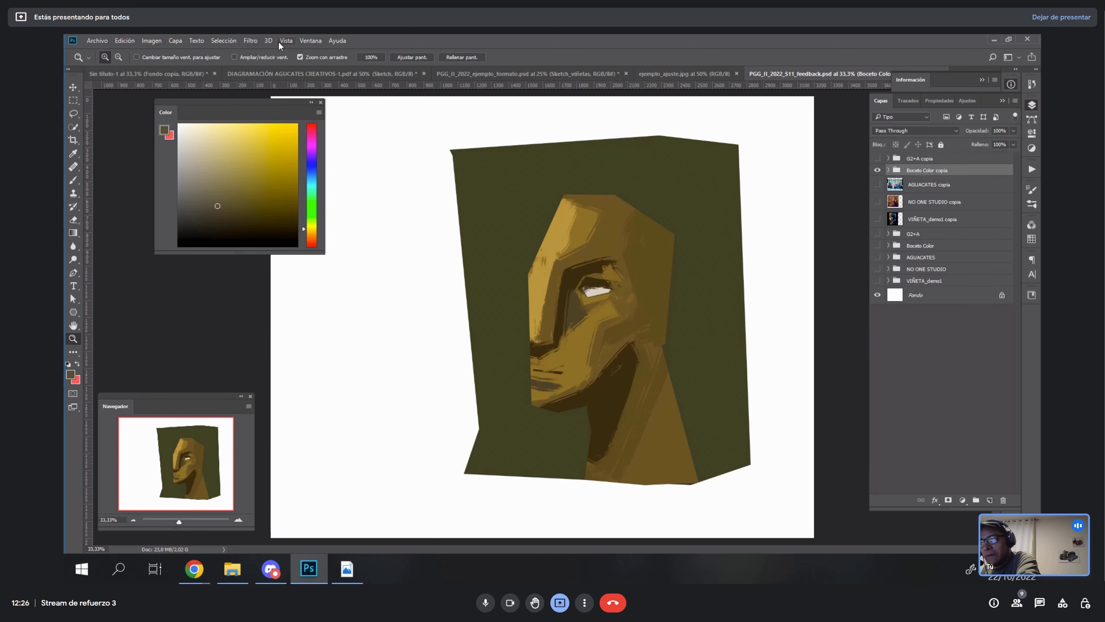
pyautogui.click(254, 41)
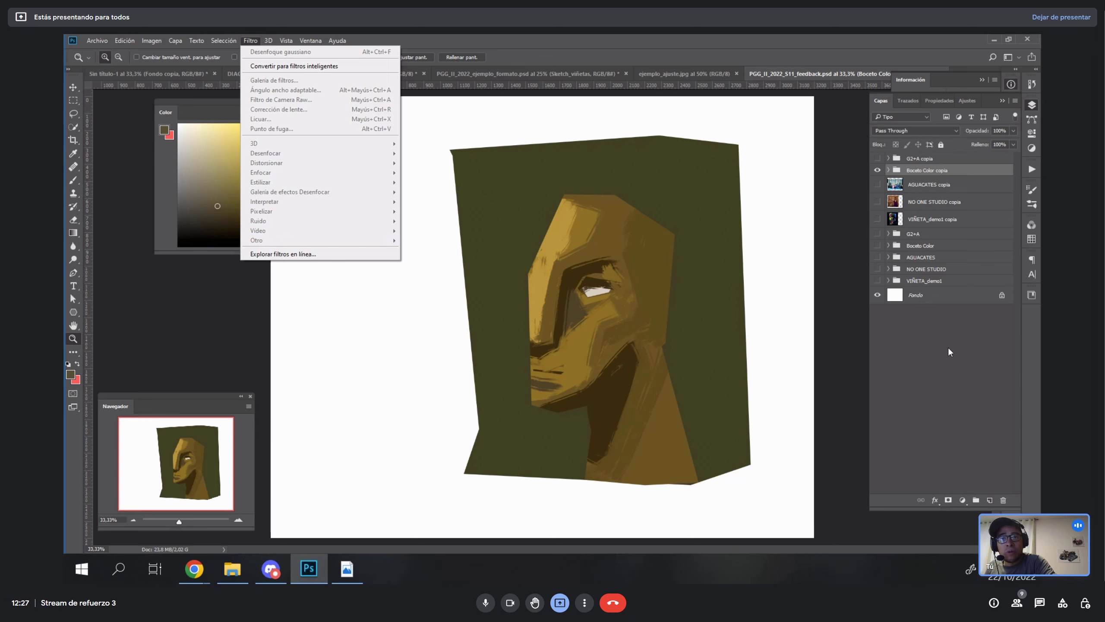
pyautogui.click(941, 170)
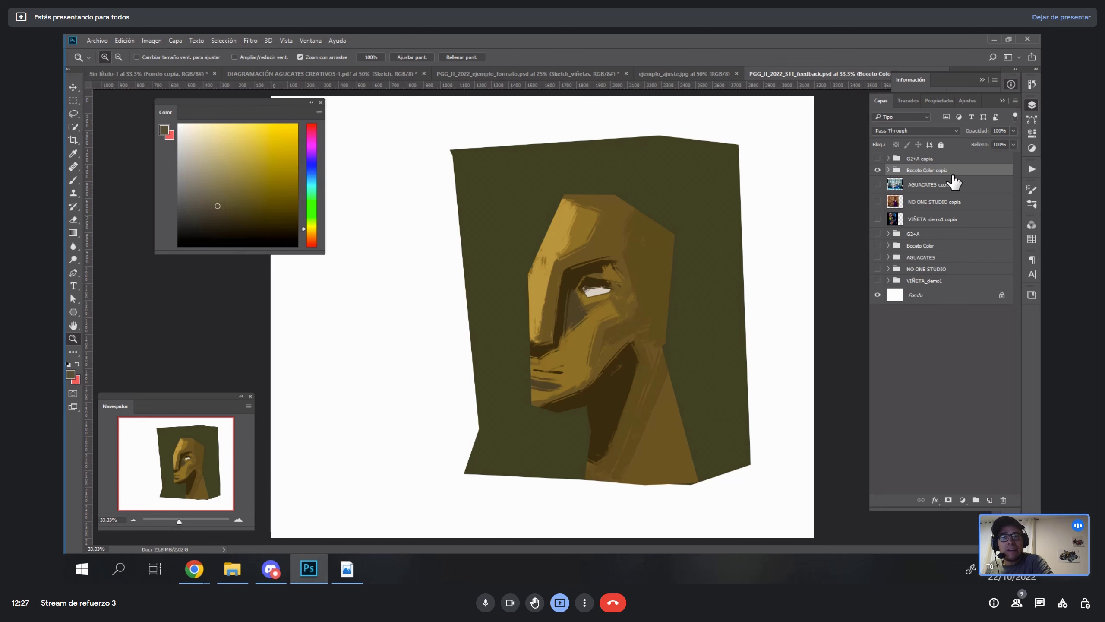
pyautogui.click(950, 354)
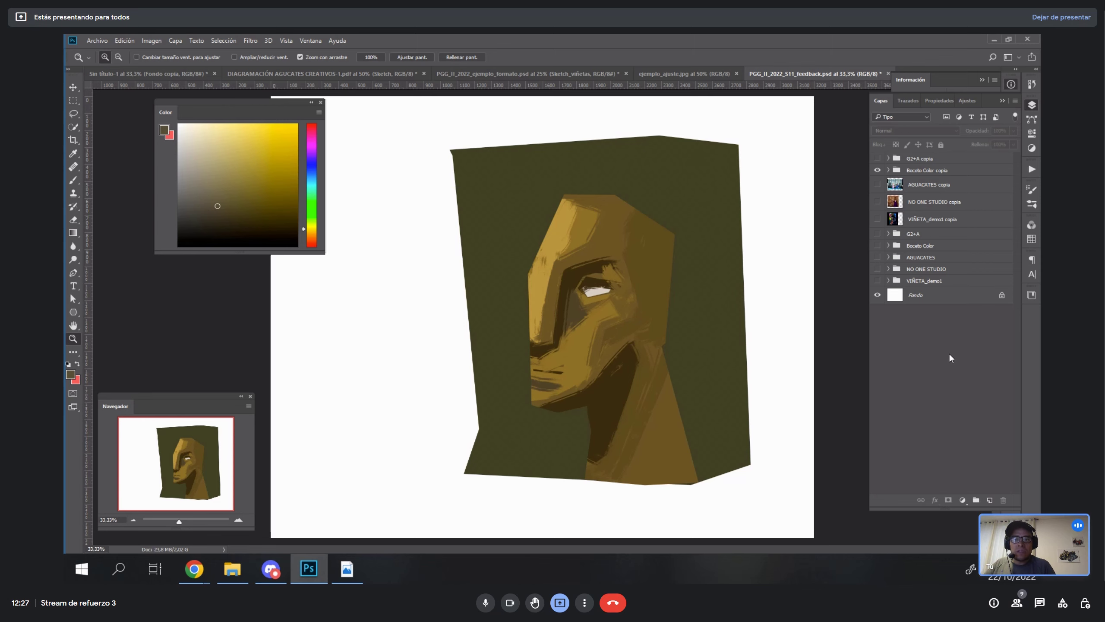
# - Merge the Boceto Color copia group into a single layer and hide it
pyautogui.click(914, 170)
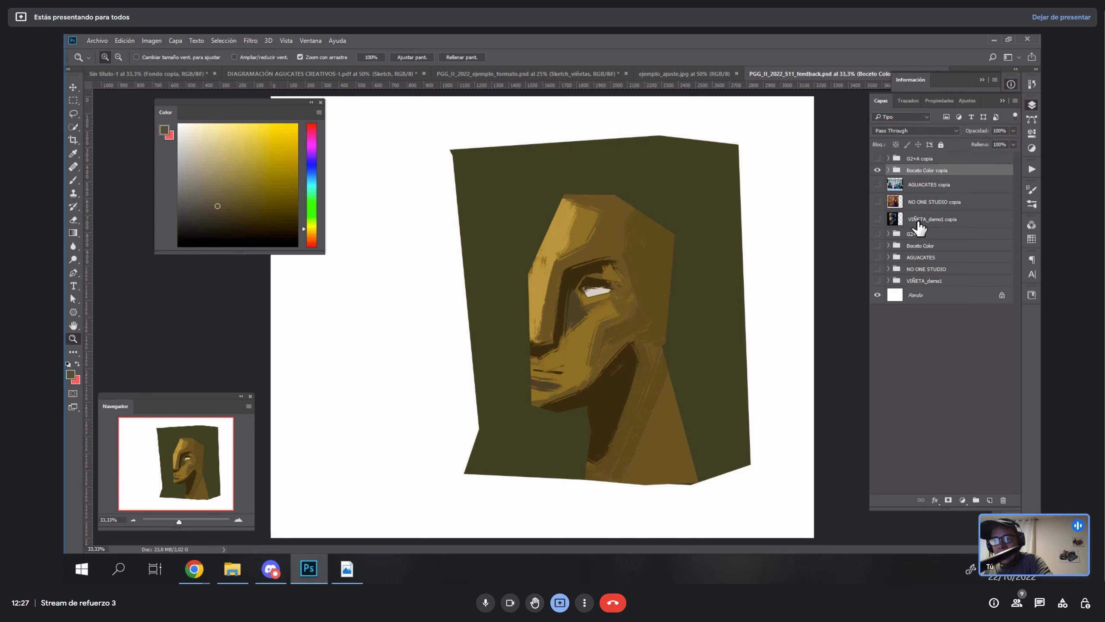
pyautogui.hotkey('ctrl', 'e')
pyautogui.click(877, 172)
# - Show the G2+A copia group, hide its Original layer, and merge the group into a single layer
pyautogui.click(877, 158)
pyautogui.click(911, 160)
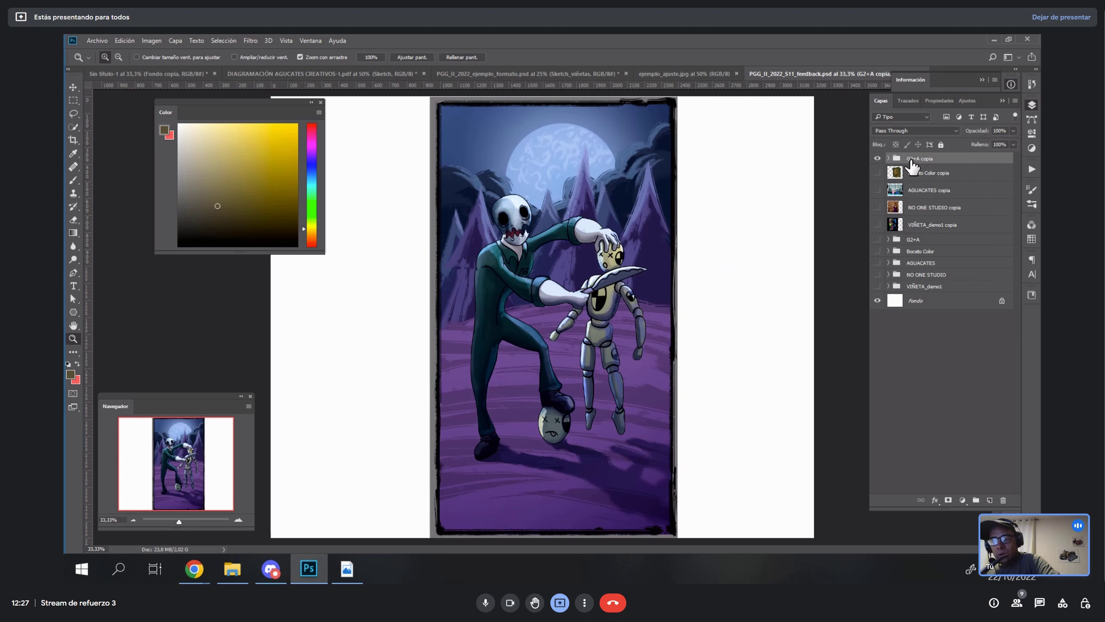
pyautogui.click(888, 158)
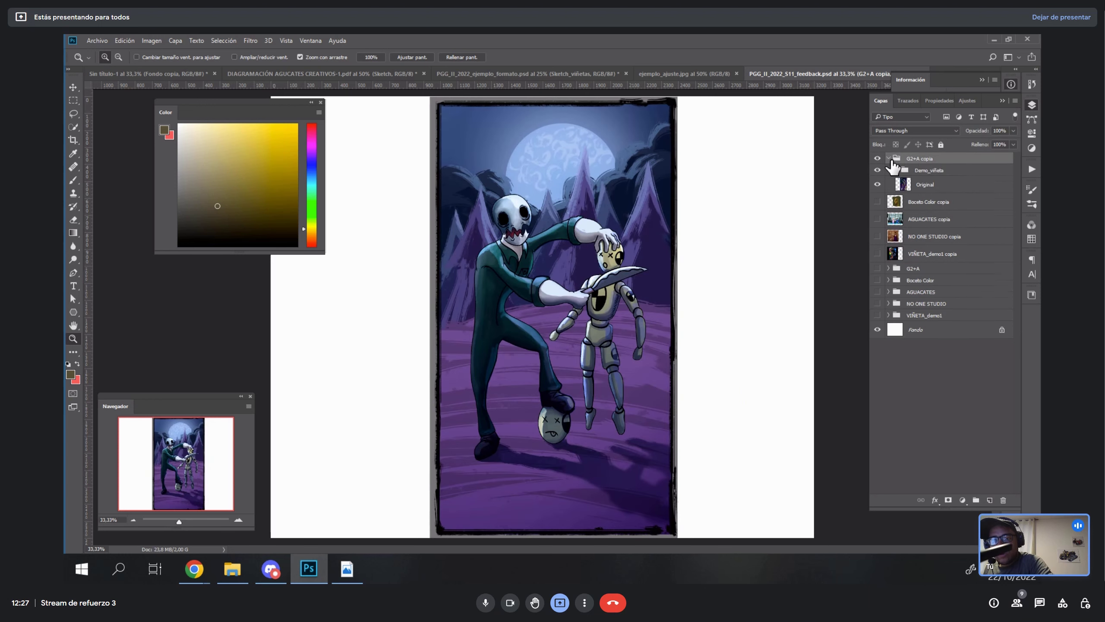
pyautogui.click(878, 184)
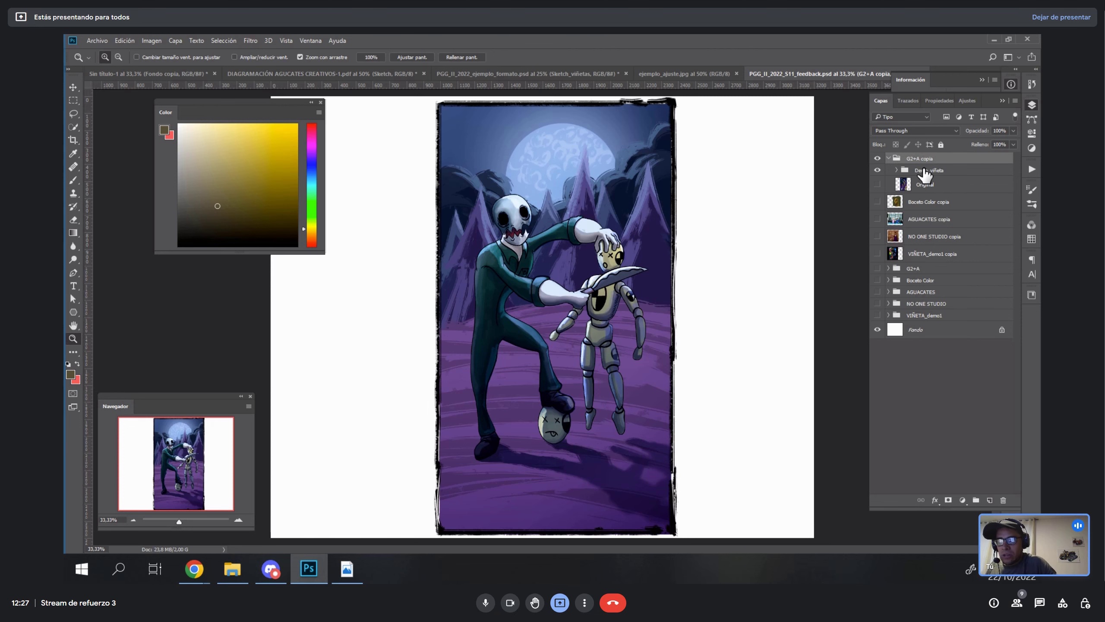
pyautogui.hotkey('ctrl', 'e')
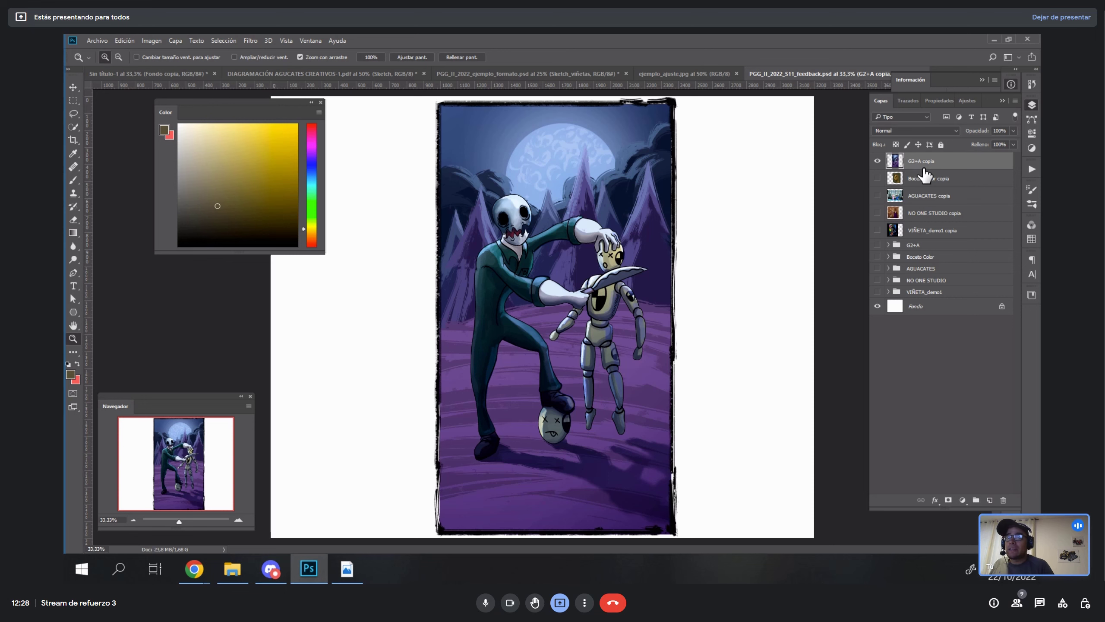
# - Duplicate the five merged layers, G2+A copia through VIÑETA_demo1 copia, into PGG_II_2022_ejemplo_formato.psd and switch to that document
pyautogui.keyDown('shift'); pyautogui.click(928, 230); pyautogui.keyUp('shift')
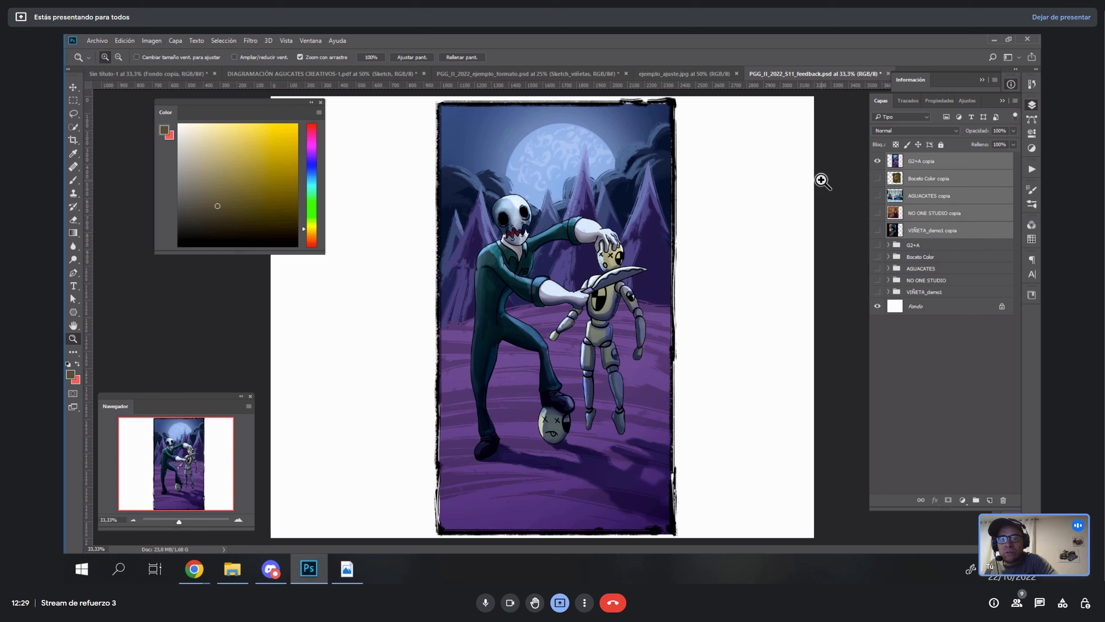
pyautogui.rightClick(926, 166)
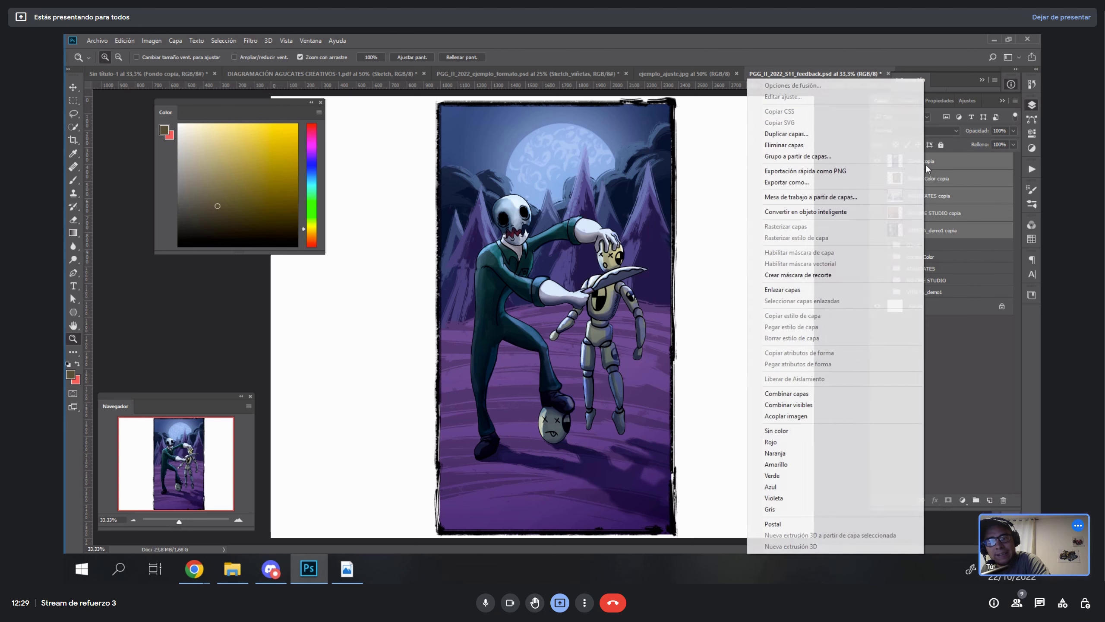
pyautogui.click(806, 134)
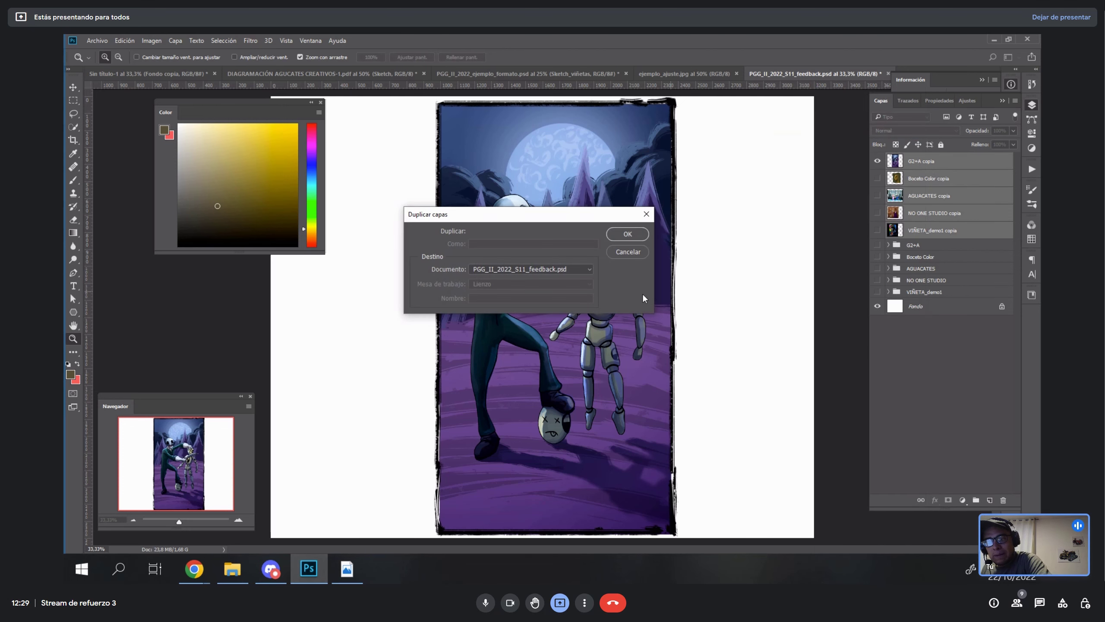
pyautogui.click(548, 270)
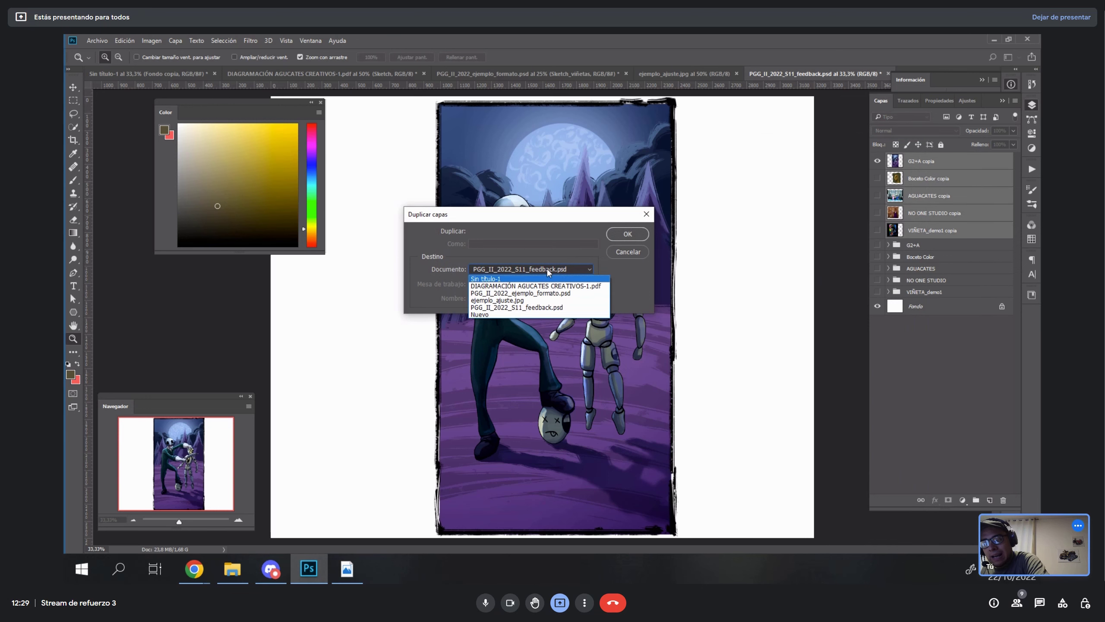
pyautogui.click(562, 294)
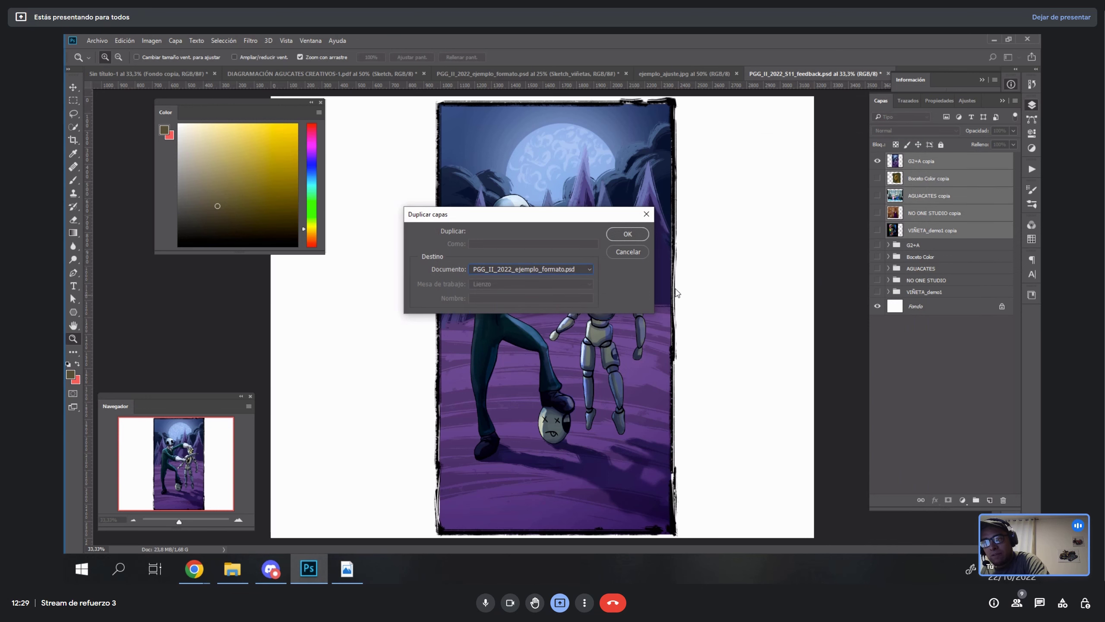
pyautogui.click(628, 234)
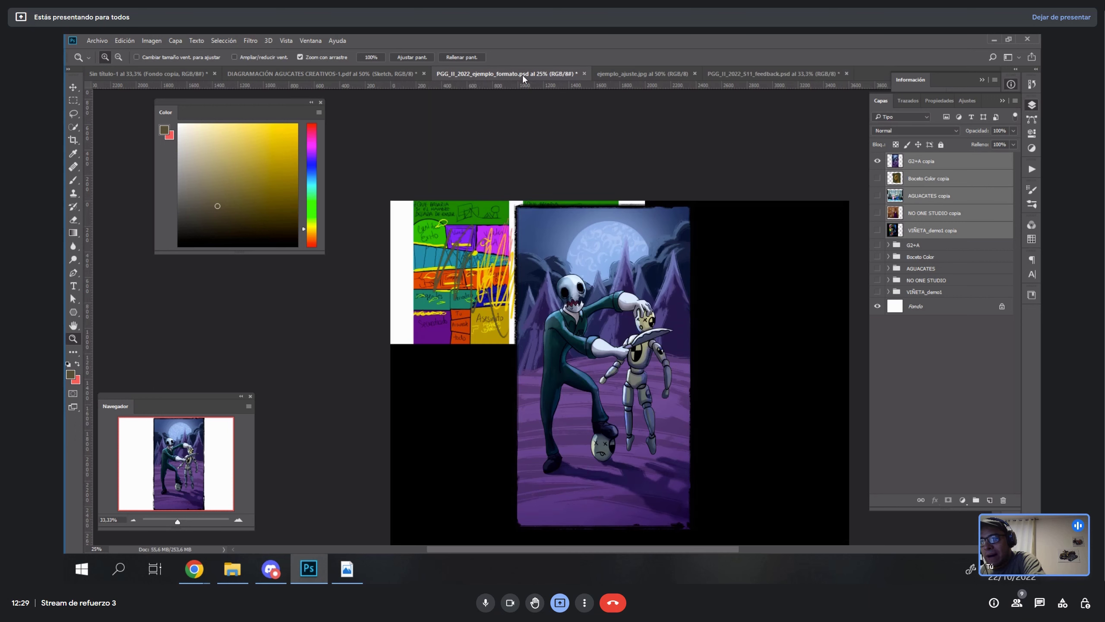
pyautogui.click(522, 74)
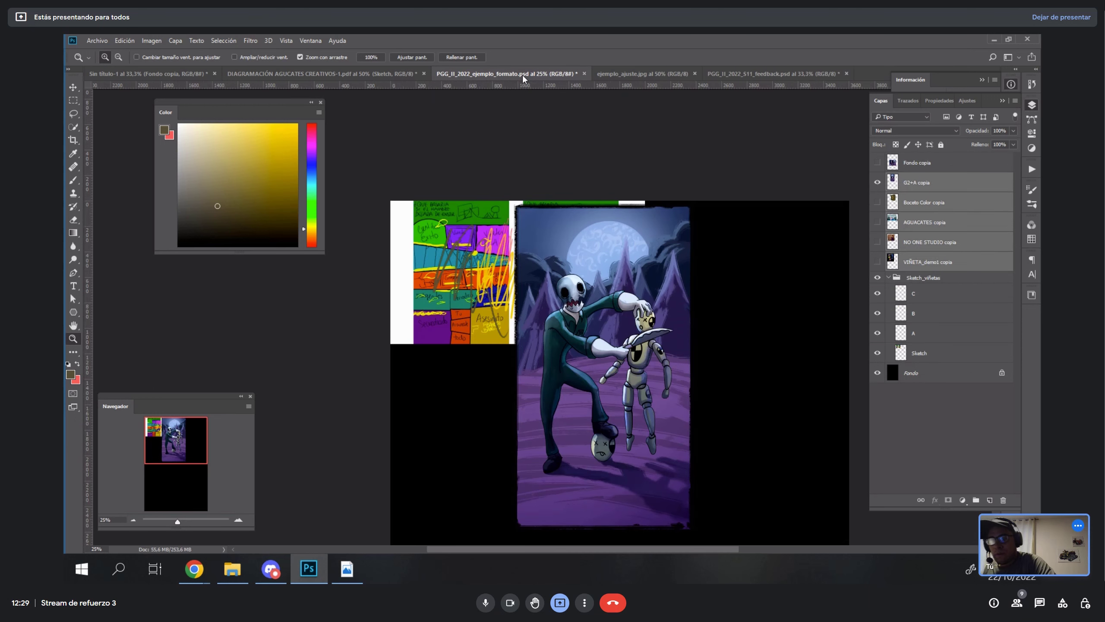
# - Hide G2+A copia and examine the panel layout sketch in the Sketch_viñetas group without its A, B and C layers
pyautogui.click(889, 278)
pyautogui.click(877, 278)
pyautogui.keyDown('alt'); pyautogui.click(703, 379); pyautogui.keyUp('alt')
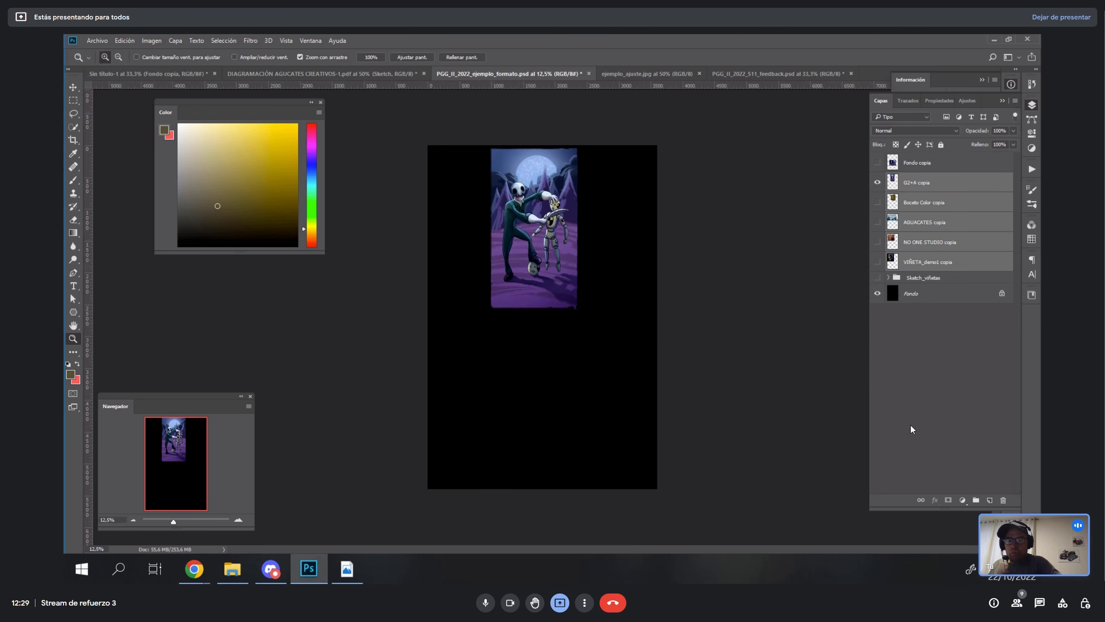
pyautogui.click(877, 182)
pyautogui.click(877, 277)
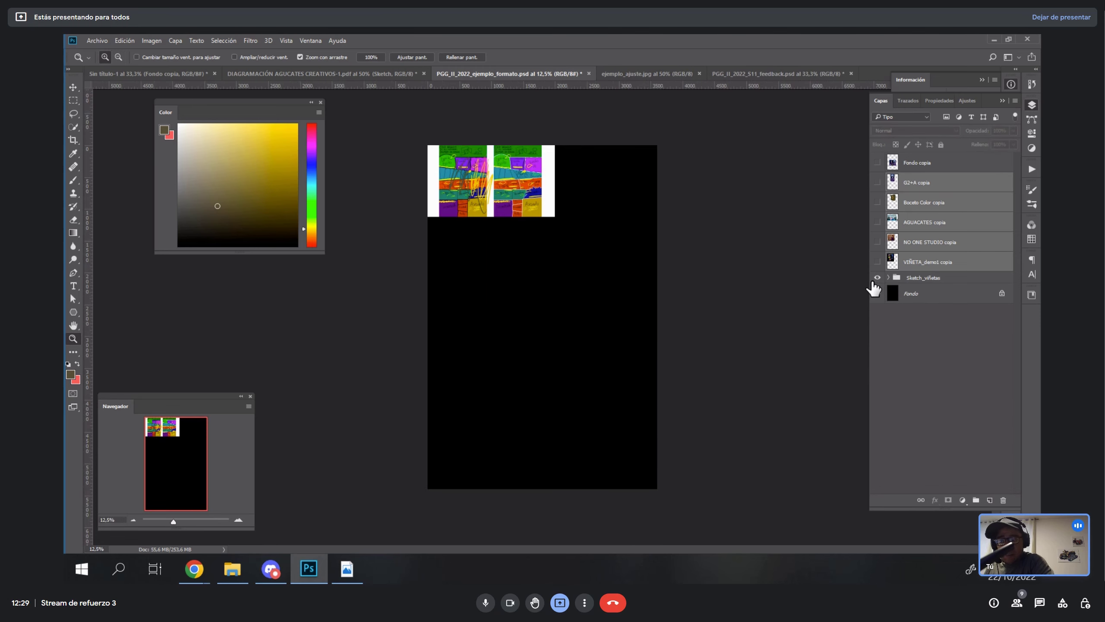
pyautogui.click(888, 277)
pyautogui.hotkey('ctrl', '+')
pyautogui.hotkey('ctrl', '+')
pyautogui.keyDown('alt'); pyautogui.click(753, 366); pyautogui.keyUp('alt')
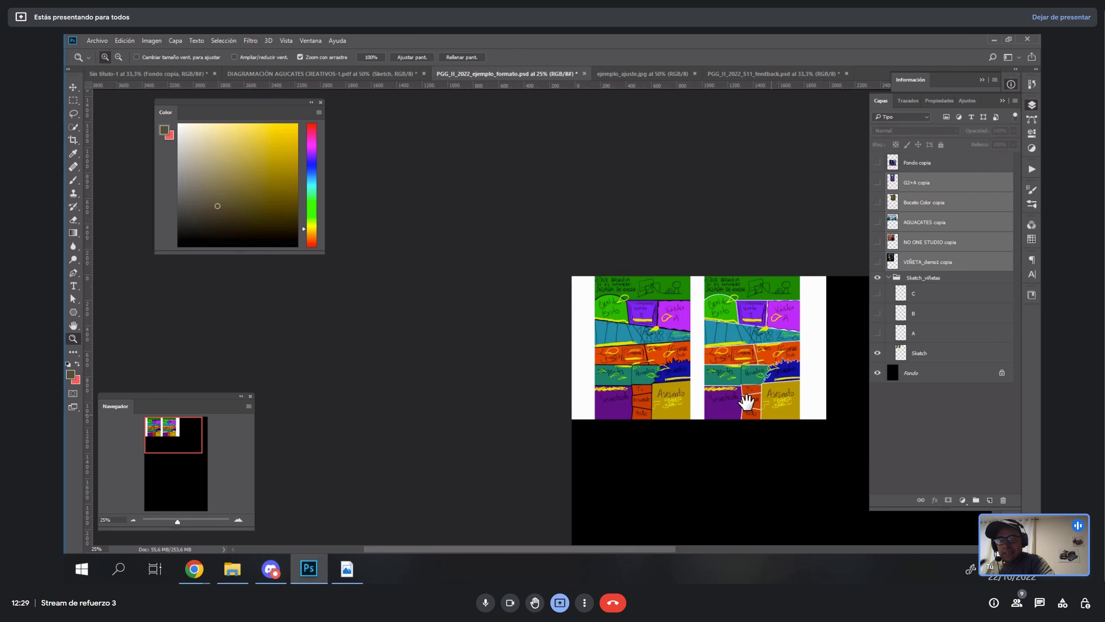
pyautogui.moveTo(747, 400); pyautogui.dragTo(566, 303)
# - Hide the Sketch_viñetas group, show the five duplicated panel layers, and briefly compare them with Fondo copia
pyautogui.click(878, 278)
pyautogui.moveTo(877, 262); pyautogui.dragTo(885, 168)
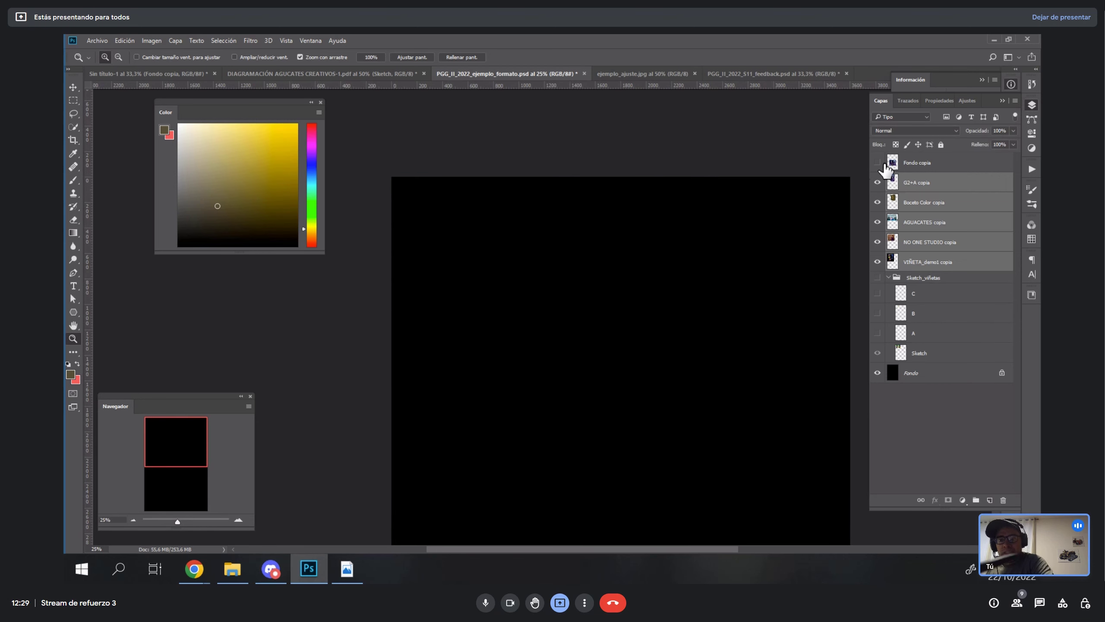
pyautogui.keyDown('alt'); pyautogui.click(742, 365); pyautogui.keyUp('alt')
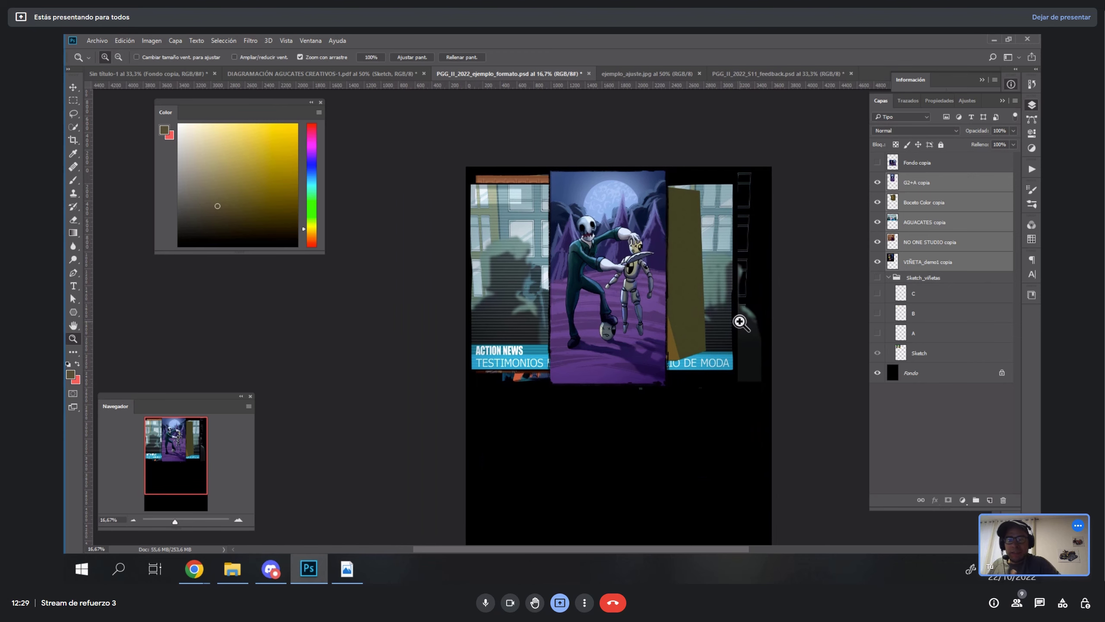
pyautogui.click(877, 163)
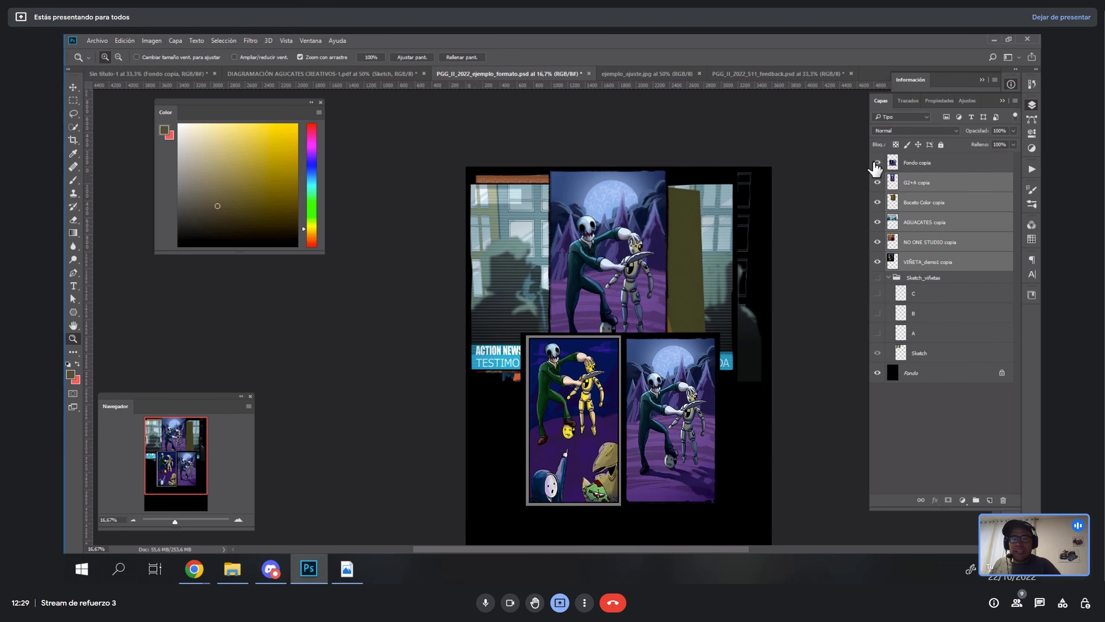
pyautogui.click(878, 163)
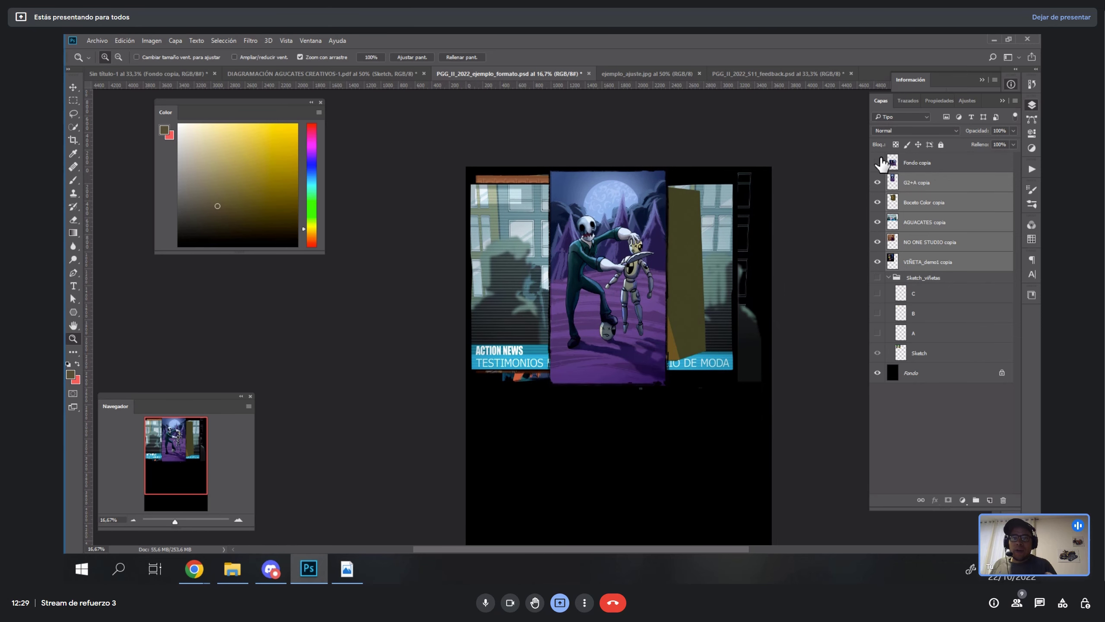
# - Hide the G2+A copia and Boceto Color copia layers and select AGUACATES copia
pyautogui.click(922, 183)
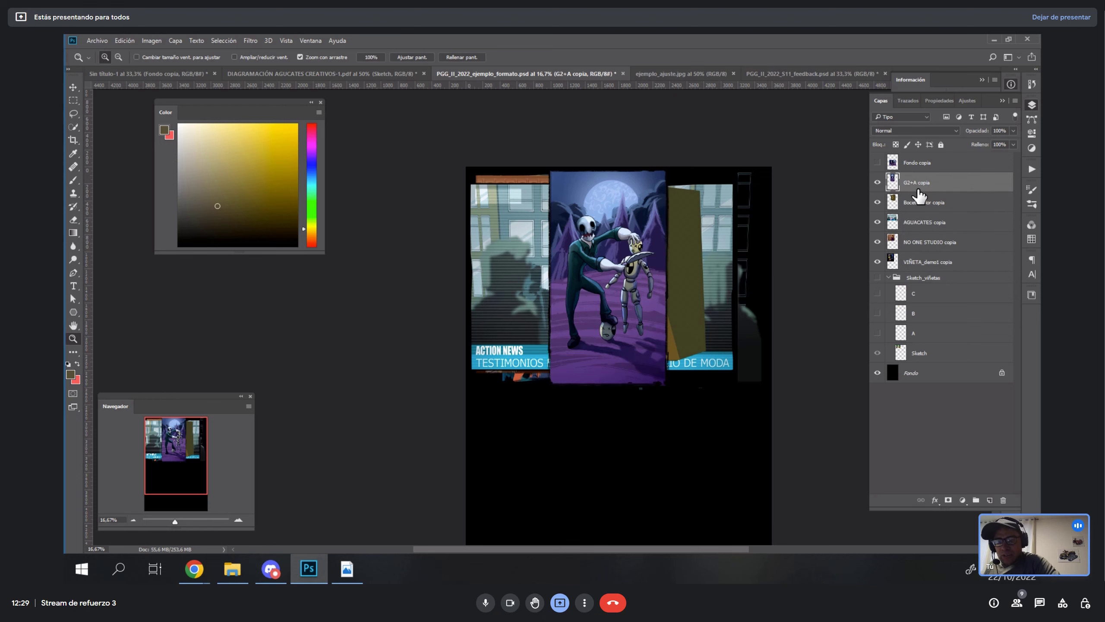
pyautogui.click(878, 182)
pyautogui.click(878, 202)
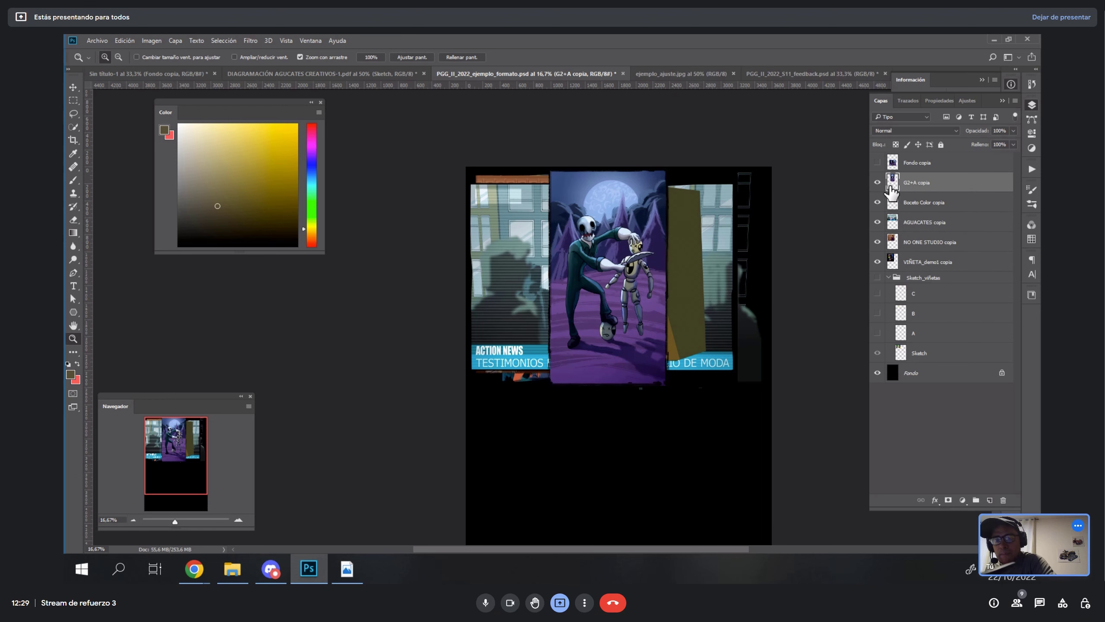
pyautogui.click(916, 225)
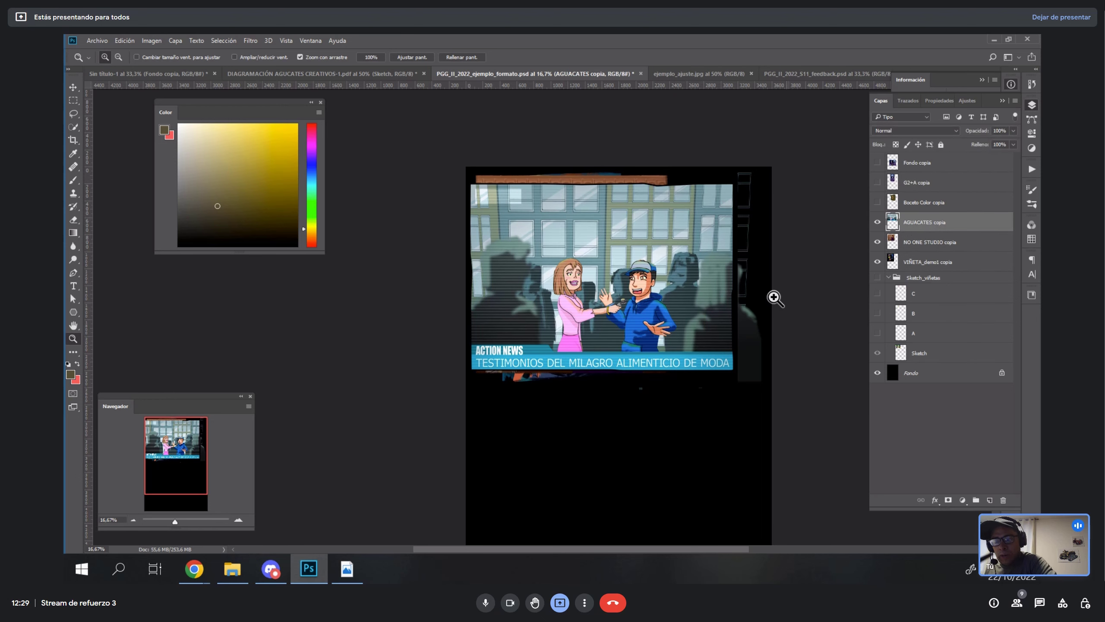
# - Hide NO ONE STUDIO copia and VIÑETA_demo1 copia, and reposition the AGUACATES copia panel fully within the page width
pyautogui.press('v')
pyautogui.moveTo(700, 256)
pyautogui.mouseDown()
pyautogui.moveTo(708, 312)
pyautogui.moveTo(715, 294)
pyautogui.moveTo(697, 299)
pyautogui.moveTo(696, 261)
pyautogui.mouseUp()
pyautogui.click(878, 242)
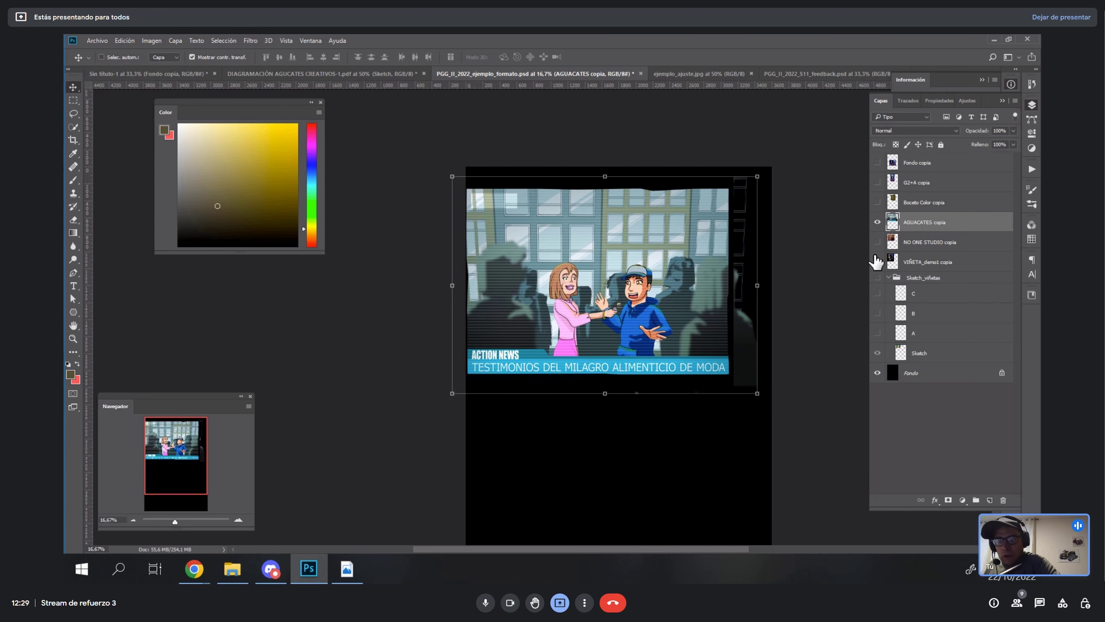
pyautogui.moveTo(732, 345)
pyautogui.mouseDown()
pyautogui.moveTo(767, 361)
pyautogui.moveTo(745, 370)
pyautogui.mouseUp()
# - Delete the leftover artwork outside the AGUACATES copia panel's border using a Polygonal Lasso selection, deselect, and hide the Fondo layer
pyautogui.press('l')
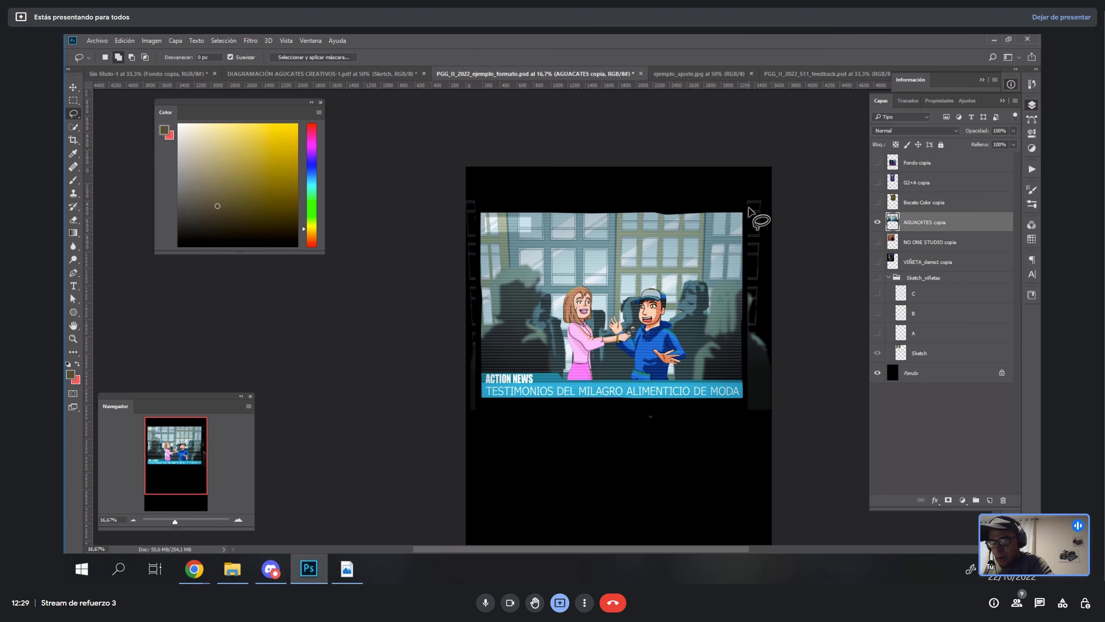
pyautogui.hotkey('shift', 'l')
pyautogui.click(745, 188)
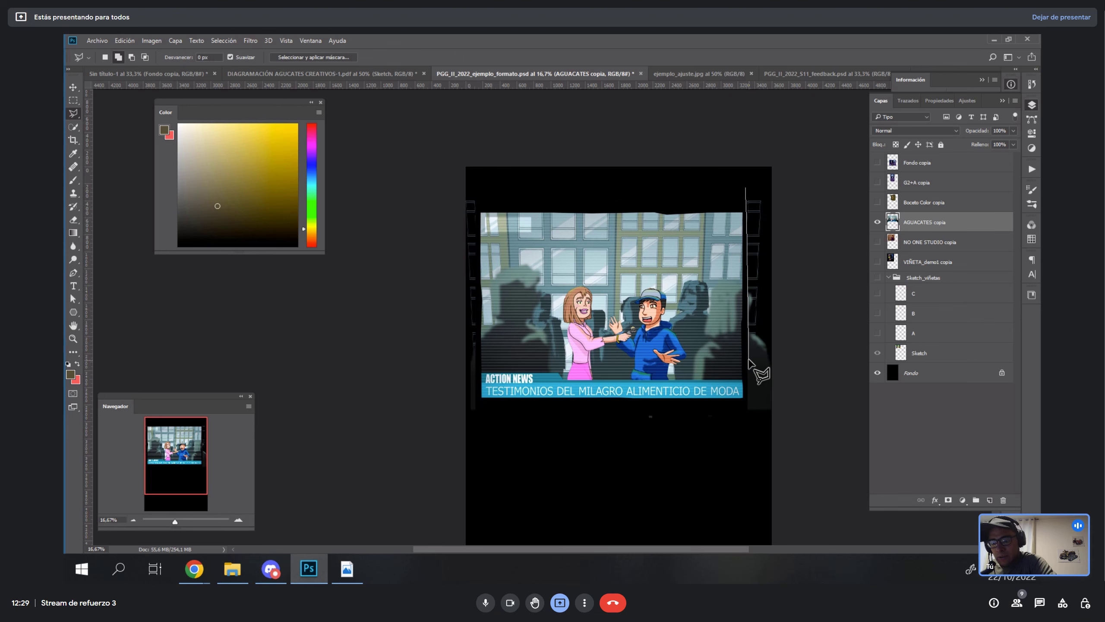
pyautogui.click(748, 404)
pyautogui.click(476, 405)
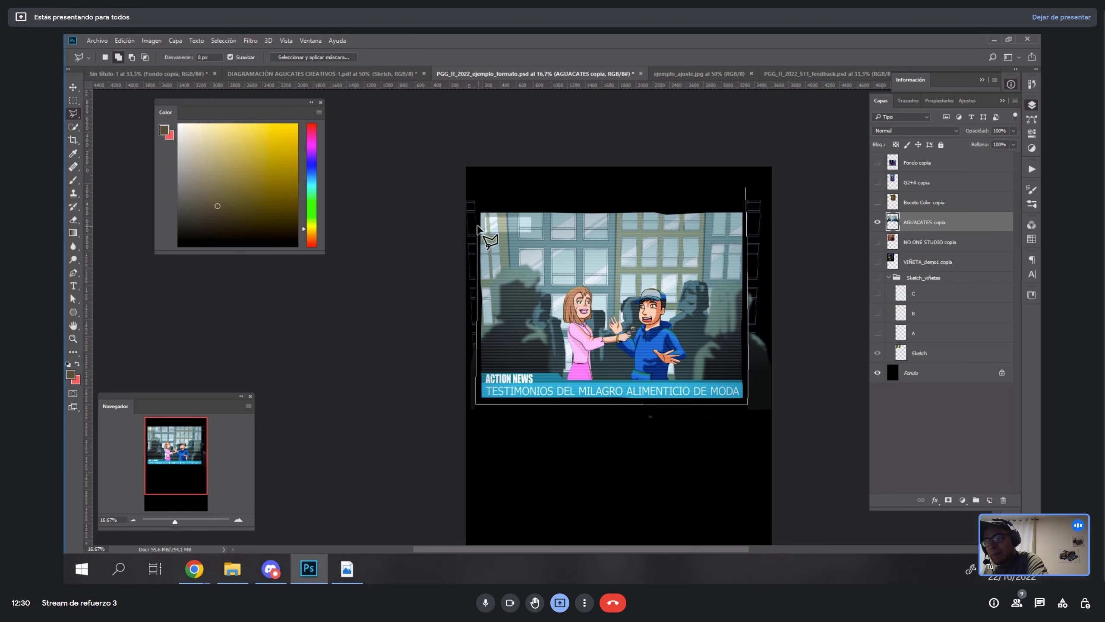
pyautogui.click(464, 175)
pyautogui.click(407, 196)
pyautogui.click(411, 479)
pyautogui.click(506, 512)
pyautogui.click(741, 190)
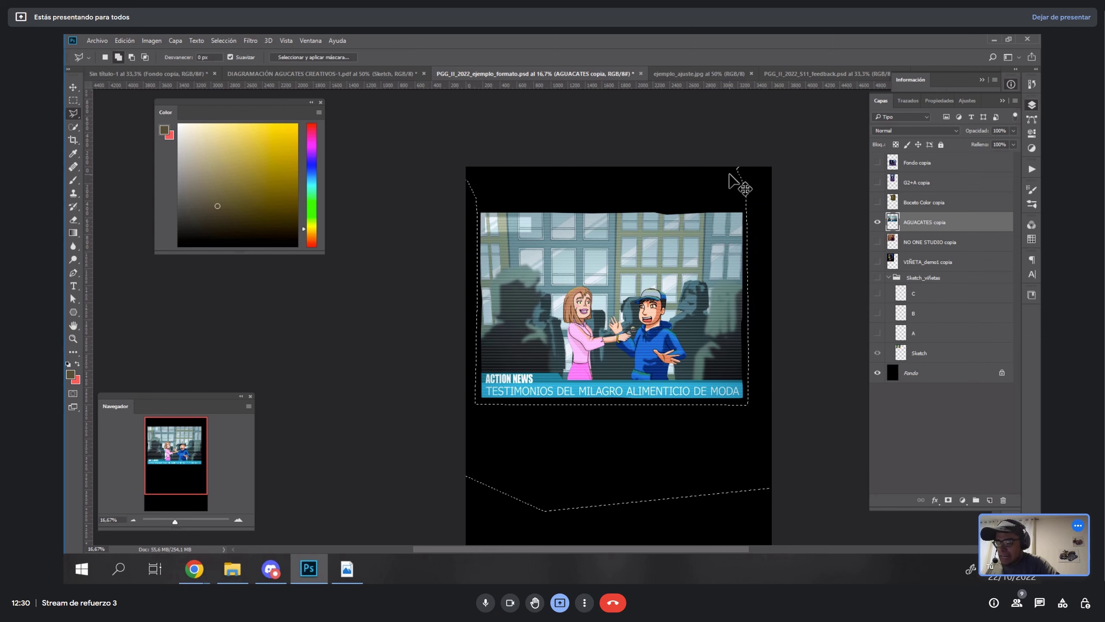
pyautogui.hotkey('ctrl', 'd')
pyautogui.press('v')
pyautogui.click(878, 373)
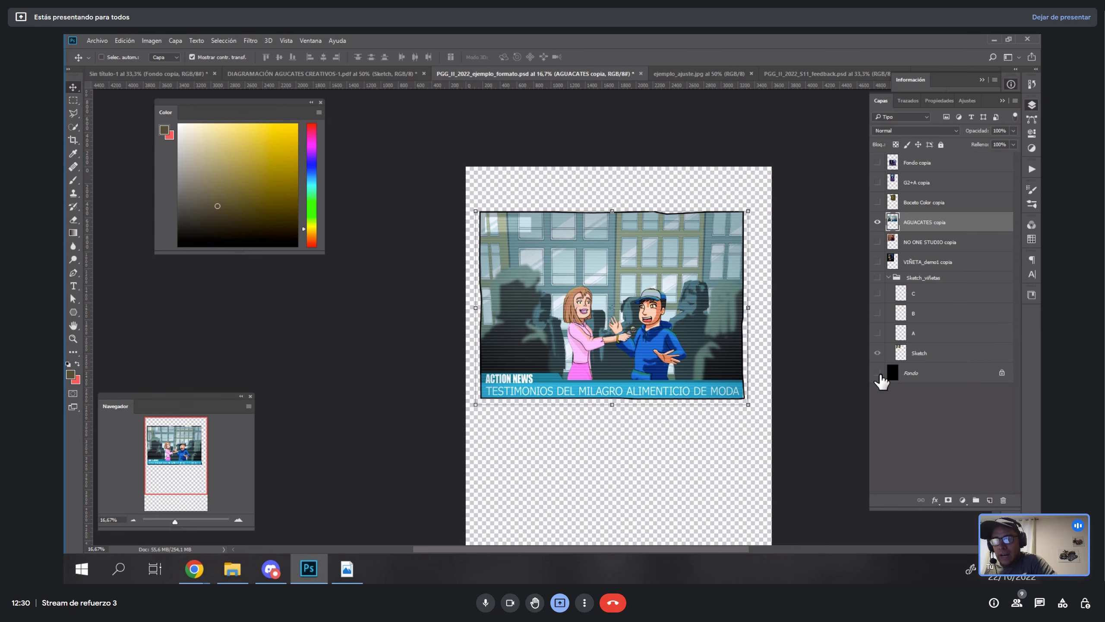
# - Outline the empty strip beside the AGUACATES copia panel with the Polygonal Lasso and clear the selection
pyautogui.press('z')
pyautogui.click(753, 348)
pyautogui.press('l')
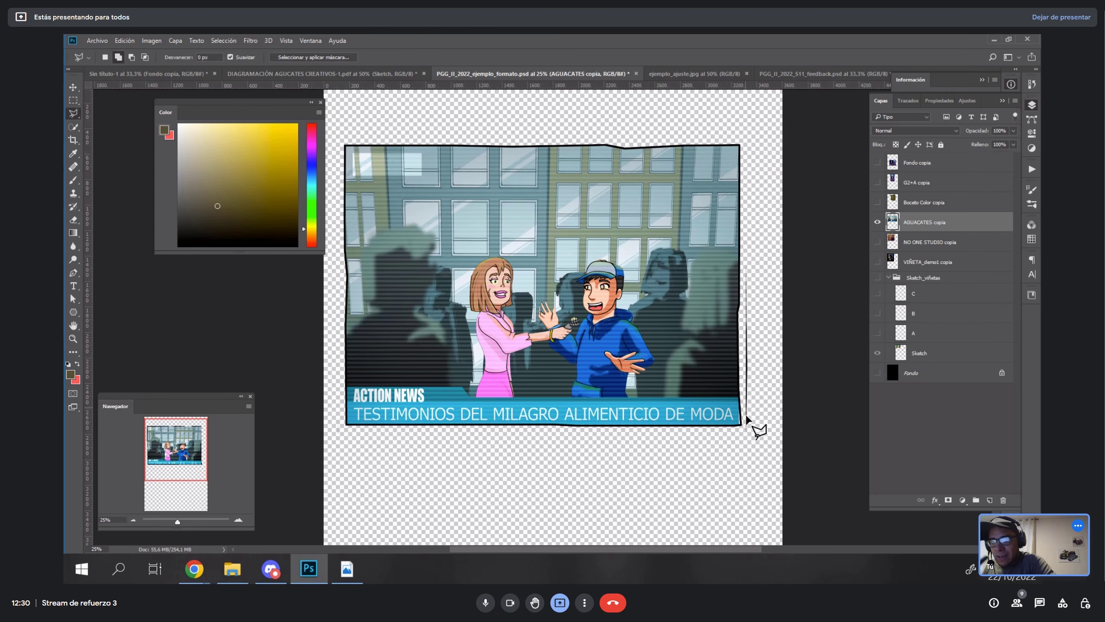
pyautogui.click(747, 420)
pyautogui.click(743, 254)
pyautogui.click(753, 212)
pyautogui.click(775, 237)
pyautogui.click(782, 378)
pyautogui.click(762, 457)
pyautogui.click(752, 464)
pyautogui.click(747, 420)
pyautogui.press('m')
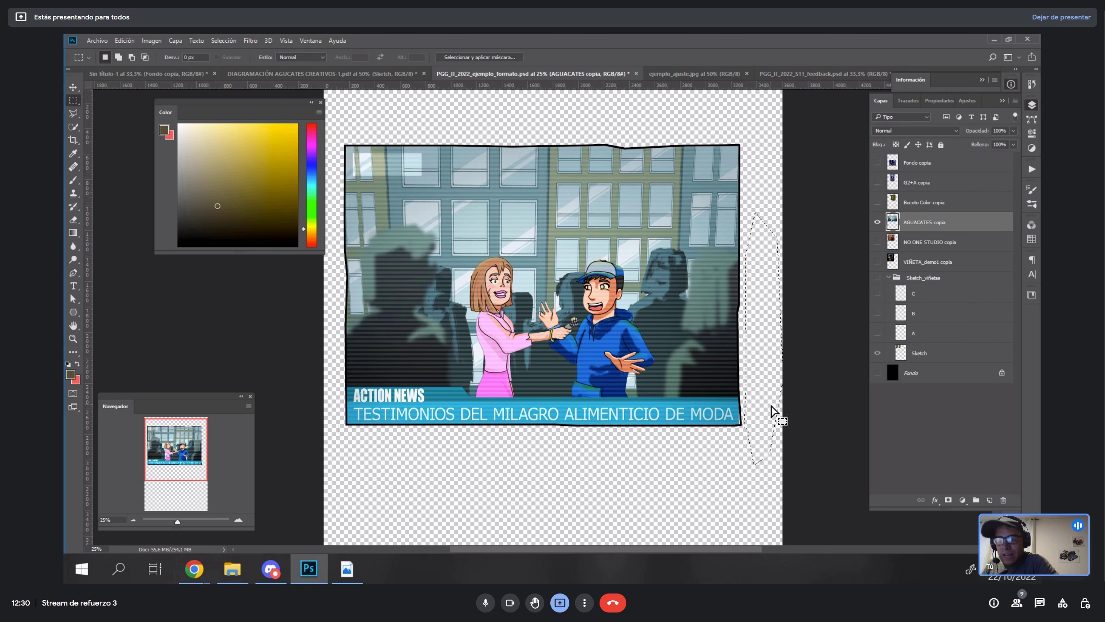
pyautogui.click(765, 408)
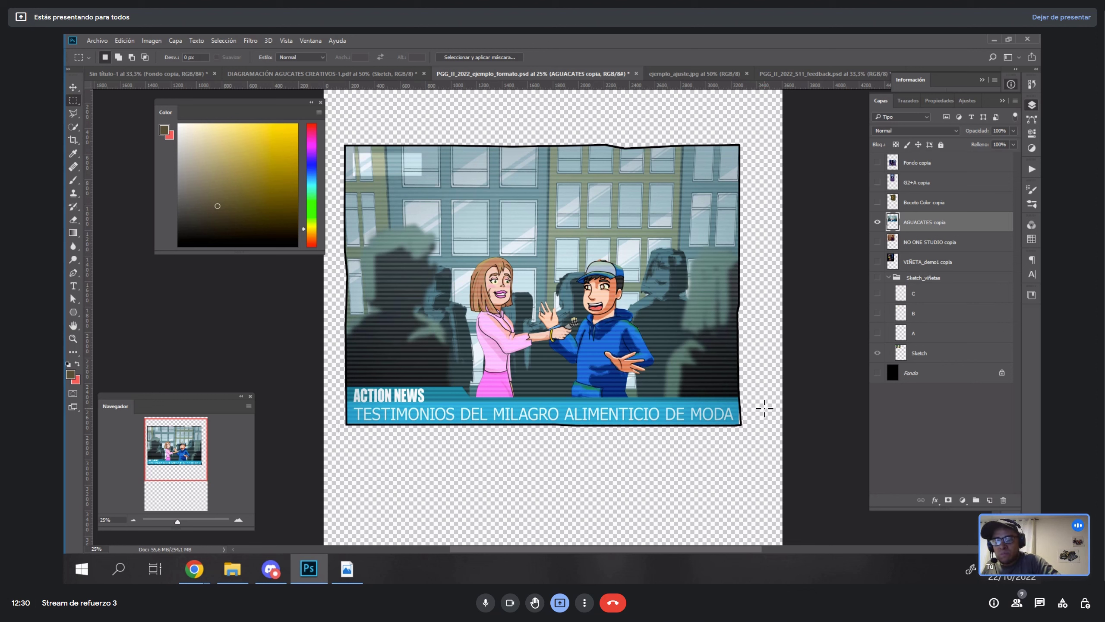
# - Duplicate the AGUACATES copia panel and place the copy directly below the original on the page
pyautogui.press('v')
pyautogui.scroll(-3, 734, 348)
pyautogui.scroll(1, 715, 375)
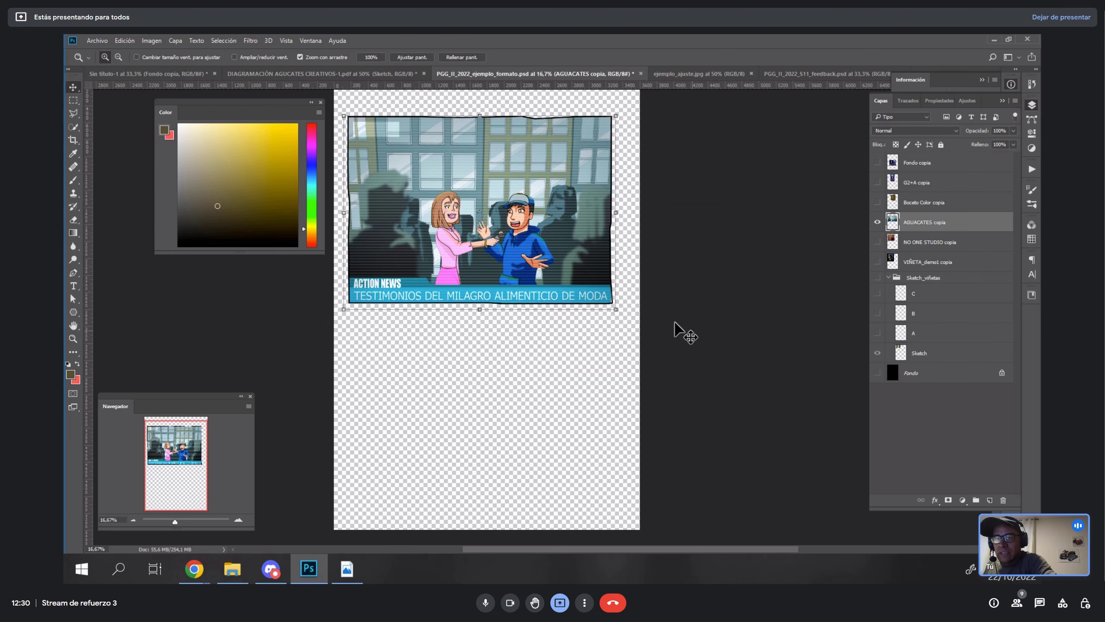
pyautogui.moveTo(566, 192); pyautogui.dragTo(594, 385)
# - Rename the lower panel's layer AGUACATES A and the upper panel's layer AGUACATES B
pyautogui.doubleClick(925, 222)
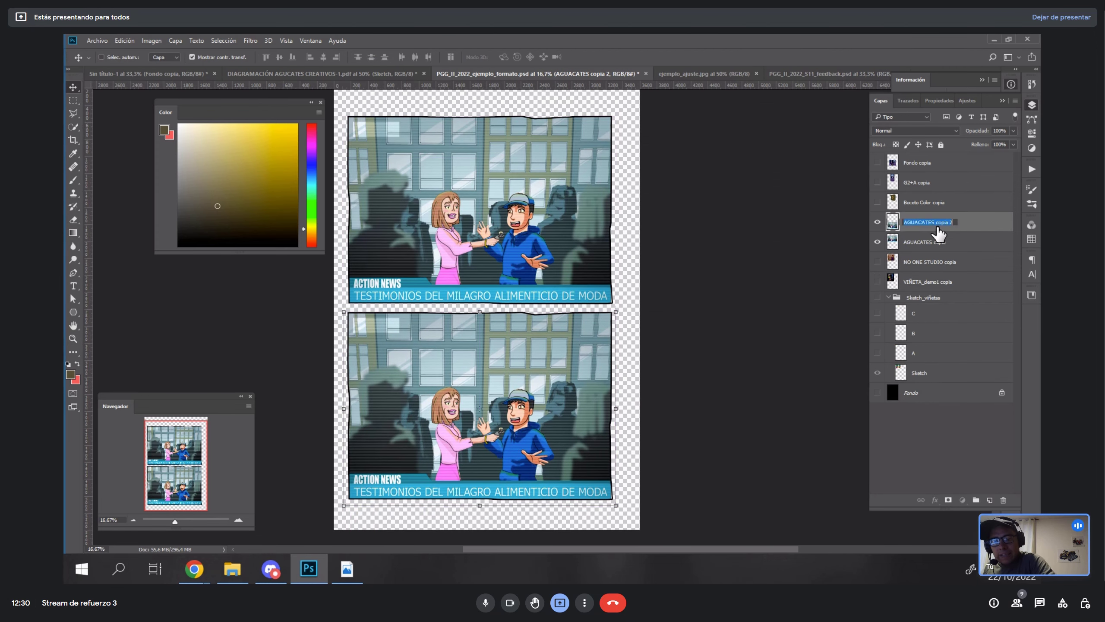
pyautogui.write('AGUACATES A')
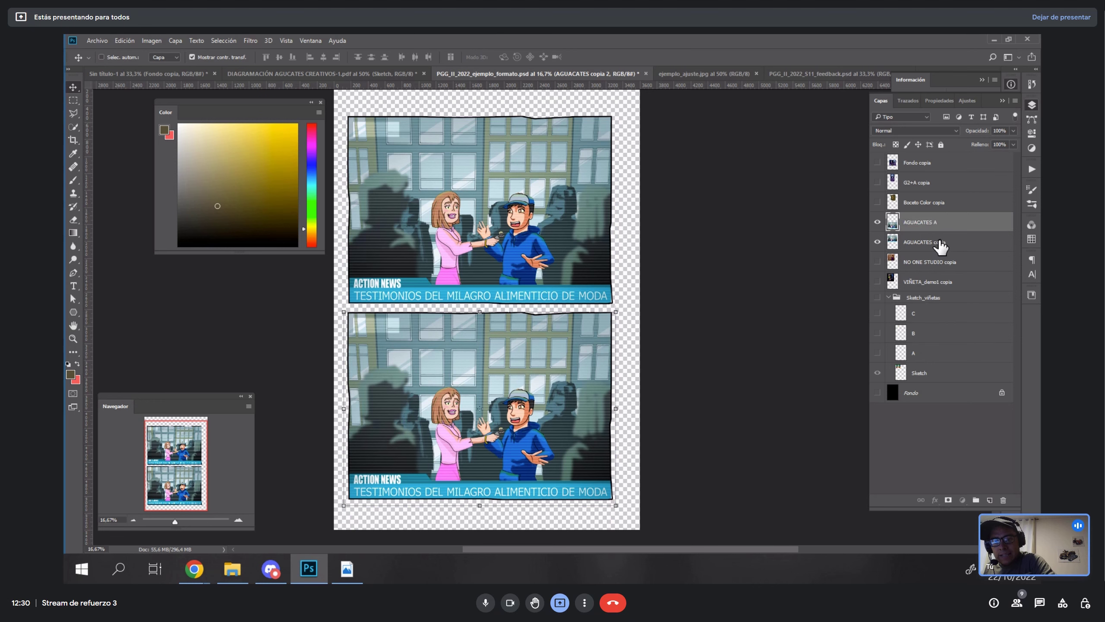
pyautogui.doubleClick(939, 243)
pyautogui.write('AGUACATES B')
pyautogui.press('Return')
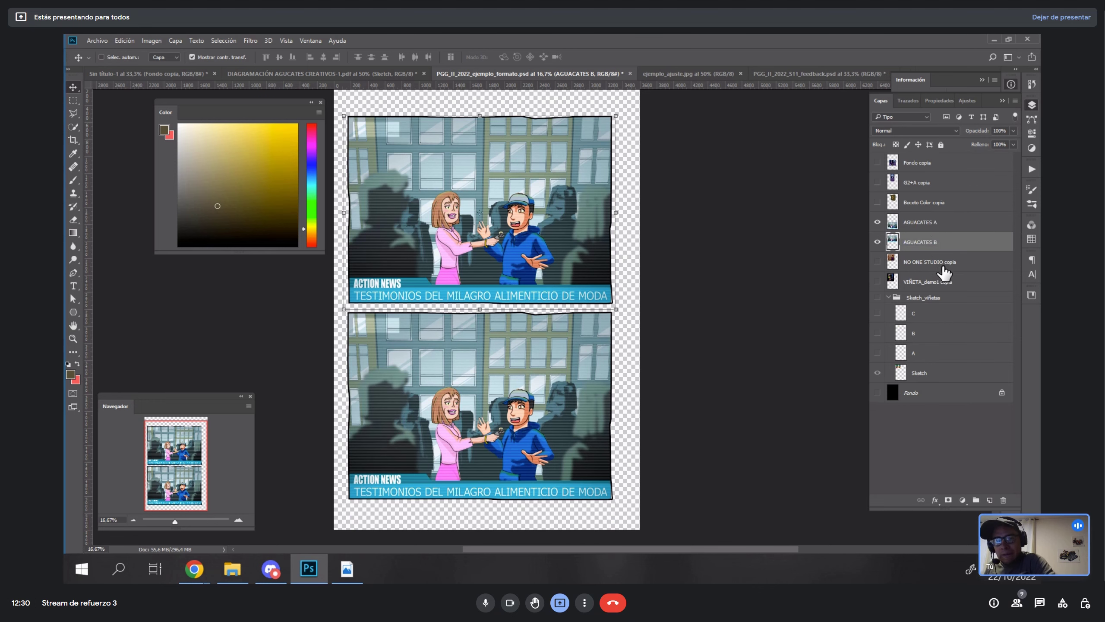
# - Convert the AGUACATES A layer into a smart object and hide it
pyautogui.click(945, 224)
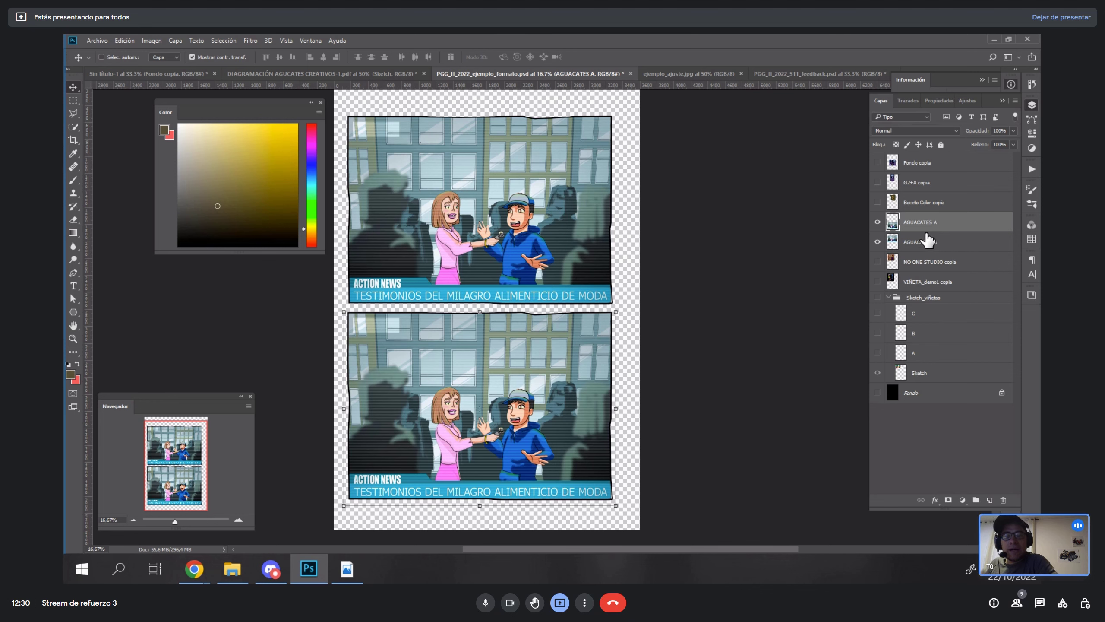
pyautogui.click(877, 223)
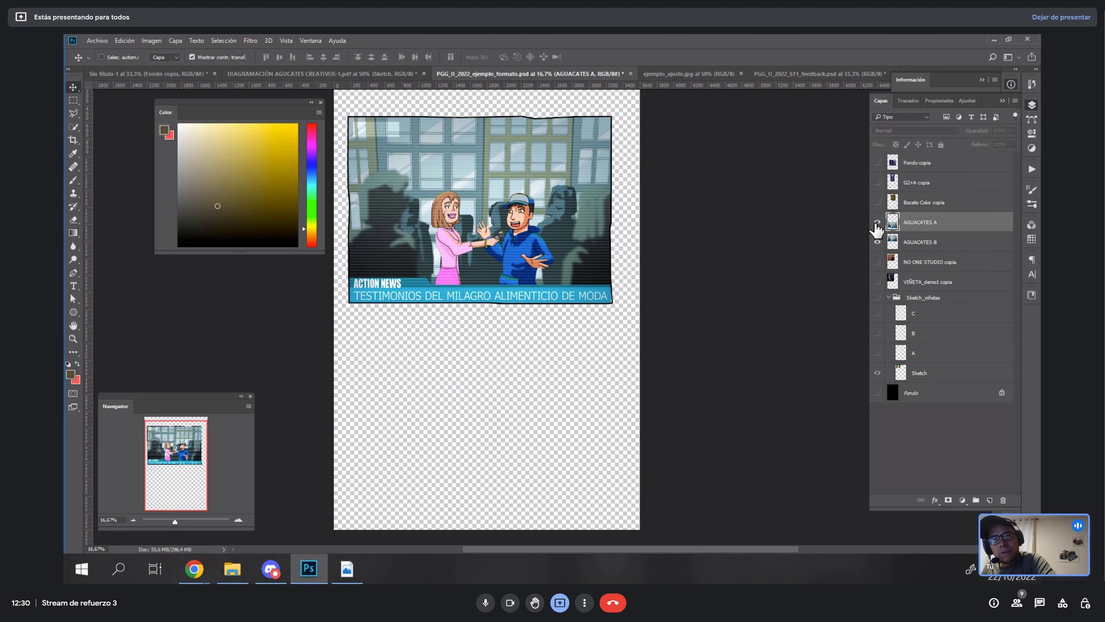
pyautogui.click(877, 223)
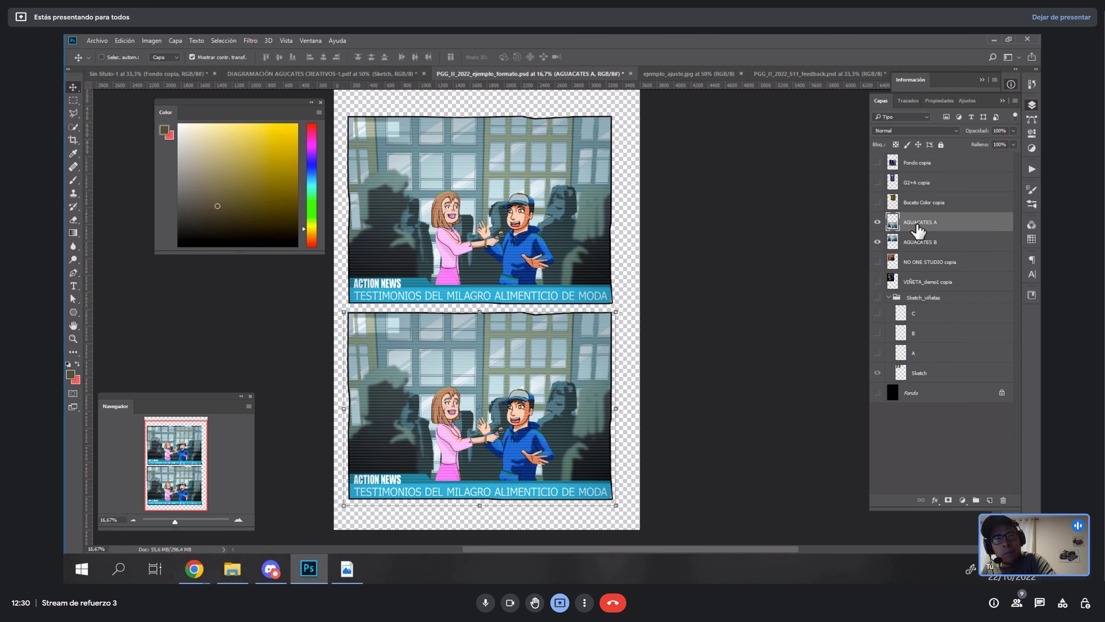
pyautogui.rightClick(958, 222)
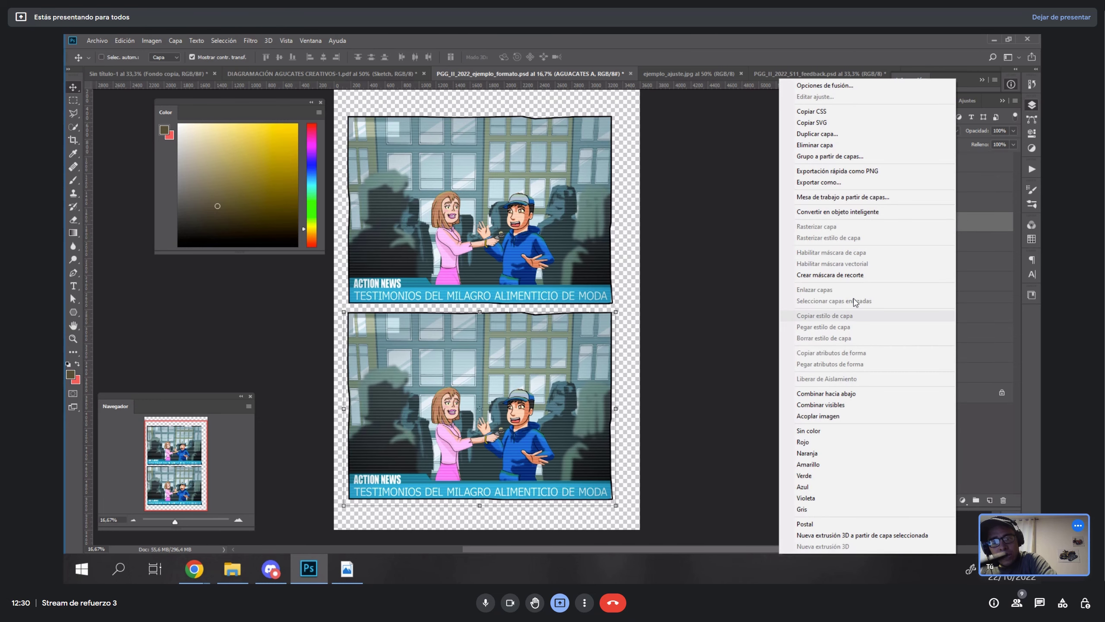
pyautogui.click(874, 212)
pyautogui.hotkey('ctrl', ',')
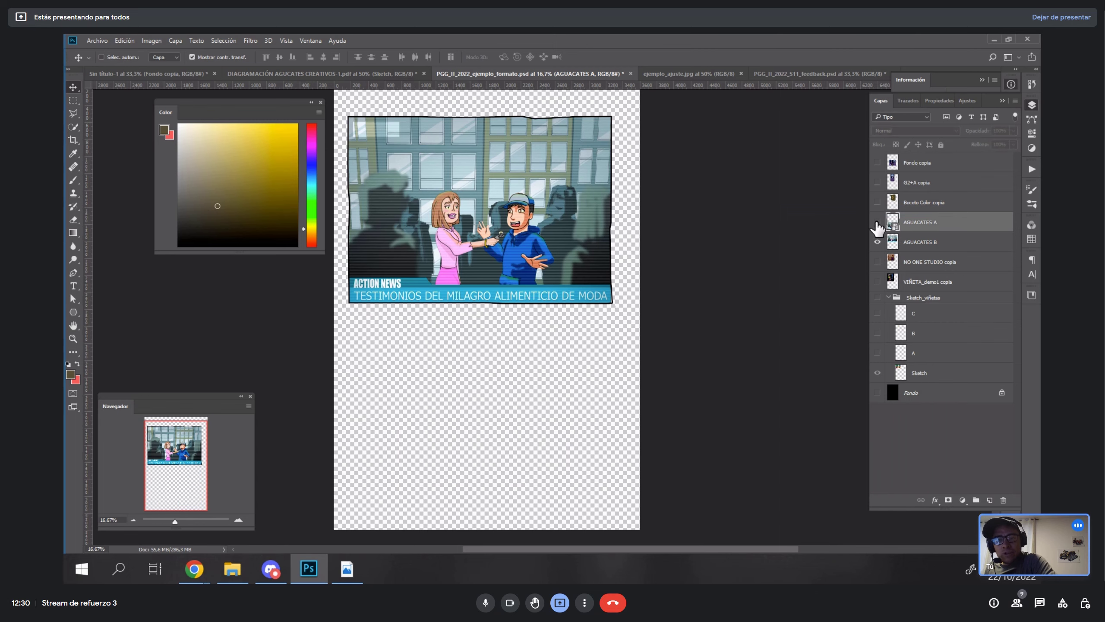
# - Show the AGUACATES A smart object again and give its layer the orange (Naranja) colour label
pyautogui.hotkey('ctrl', ',')
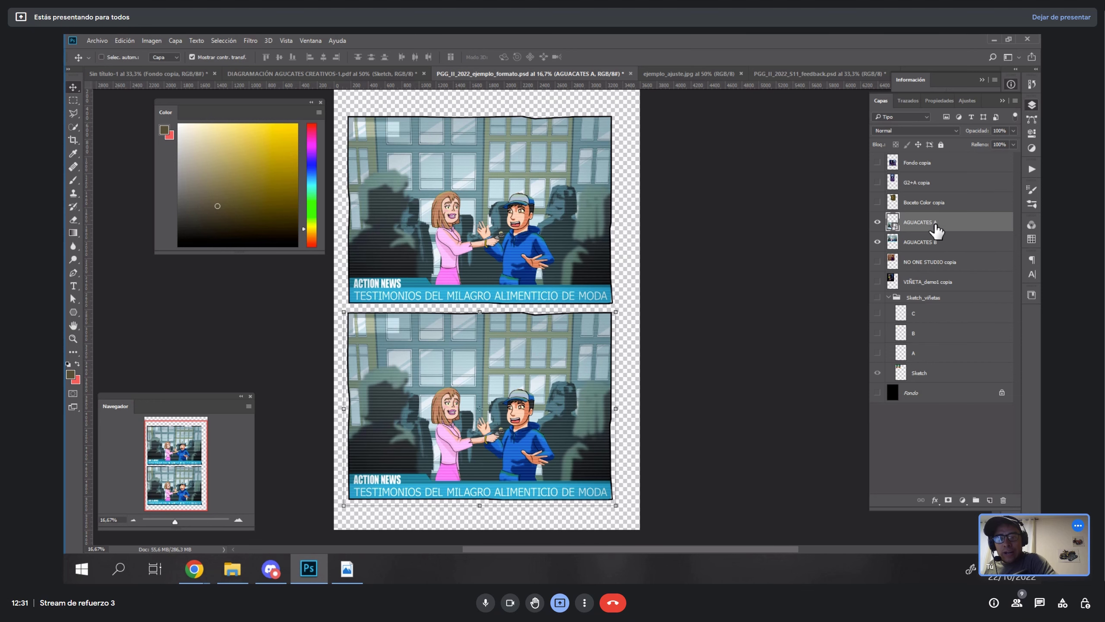
pyautogui.click(877, 222)
pyautogui.click(877, 222)
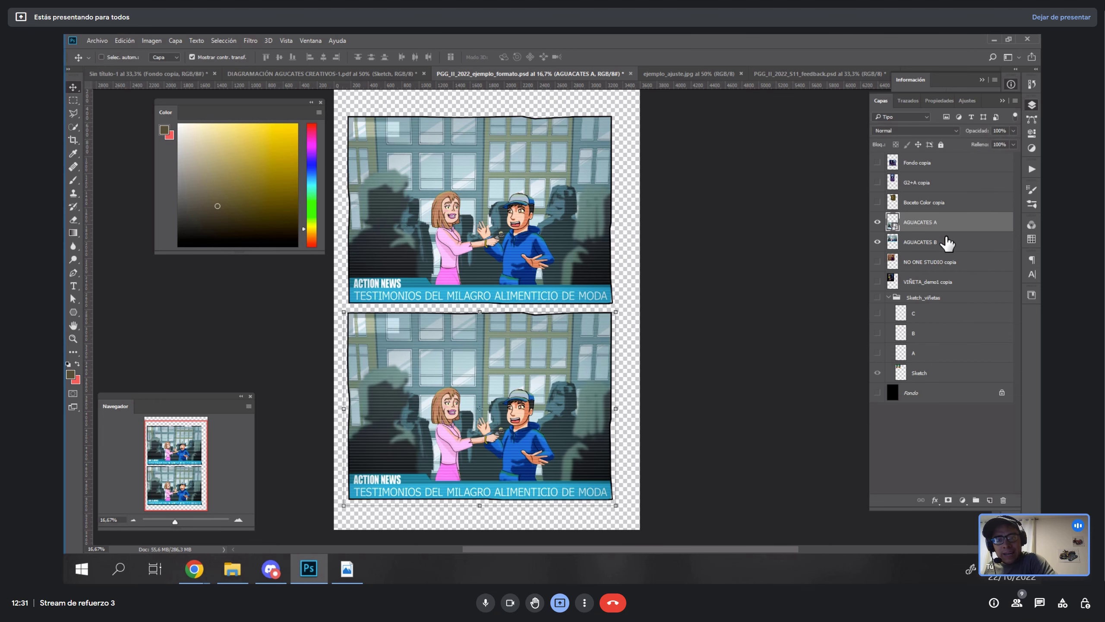
pyautogui.rightClick(877, 222)
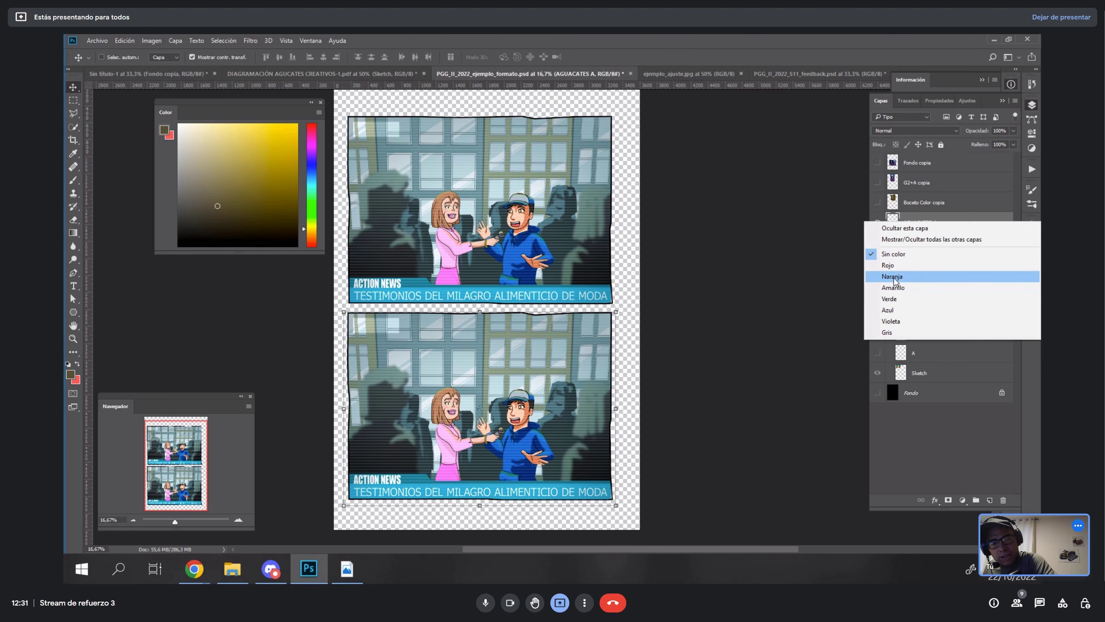
pyautogui.click(900, 284)
pyautogui.click(894, 250)
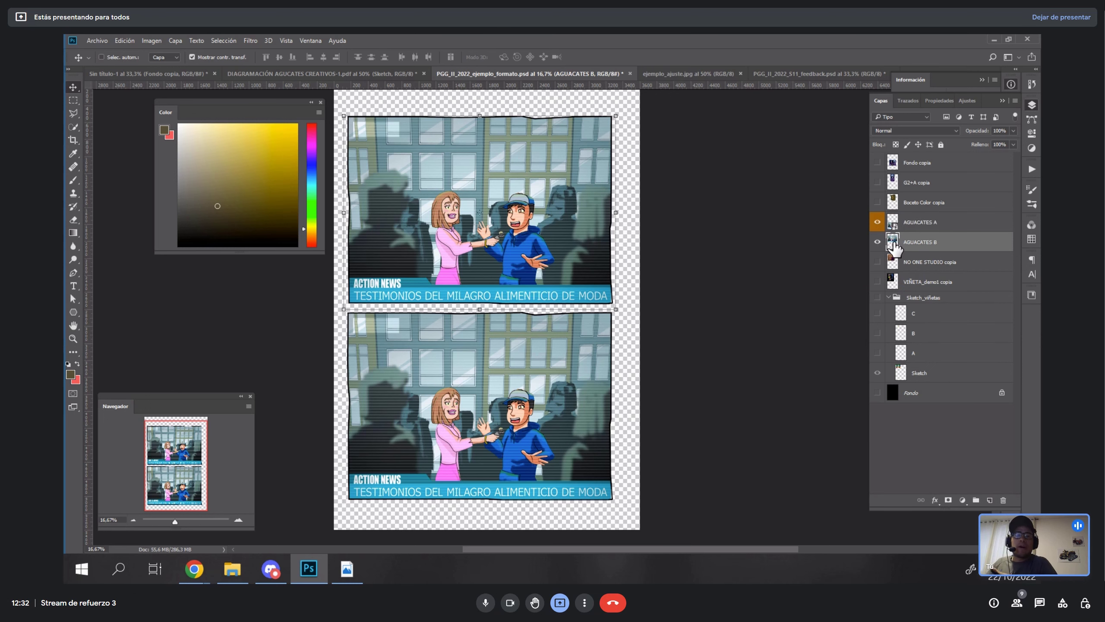
# - Show the black Fondo layer and shrink the AGUACATES A and AGUACATES B panels together to a very small size
pyautogui.click(877, 392)
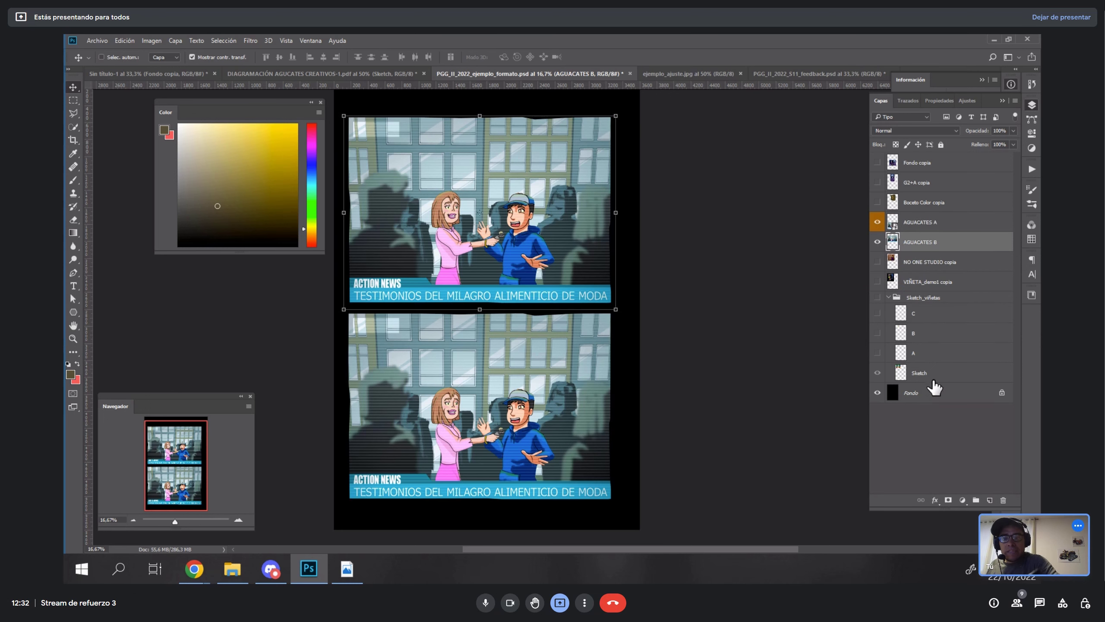
pyautogui.keyDown('shift'); pyautogui.click(922, 227); pyautogui.keyUp('shift')
pyautogui.moveTo(616, 116); pyautogui.dragTo(425, 398)
pyautogui.press('Return')
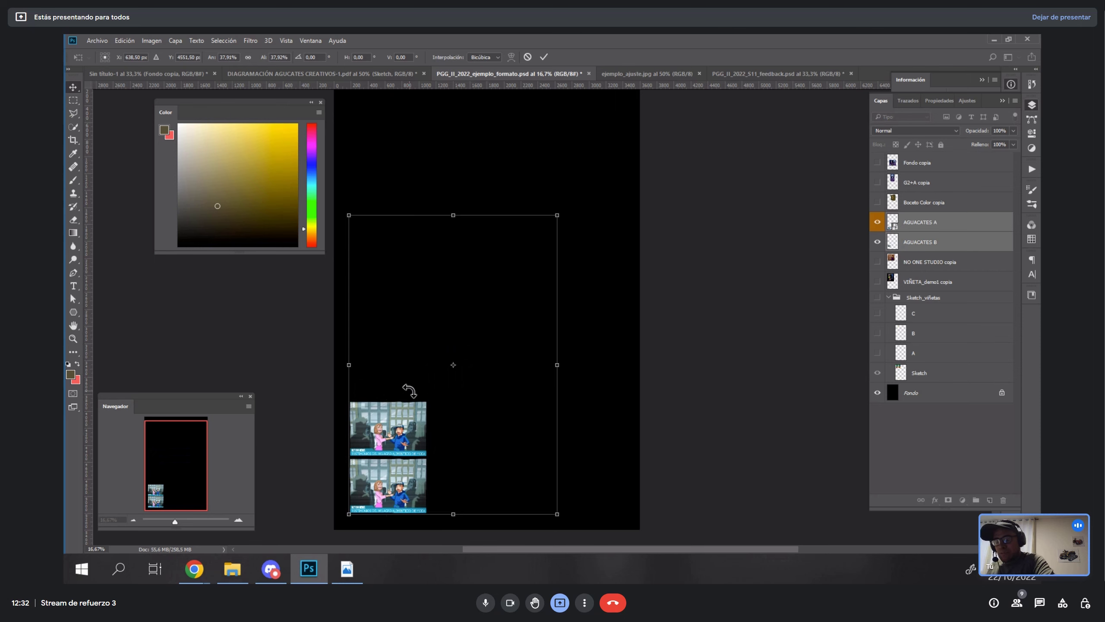
pyautogui.press('Return')
# - Enlarge the two shrunken AGUACATES panels together to about 1562%, reaching the page's outer edge
pyautogui.moveTo(348, 400); pyautogui.dragTo(637, 149)
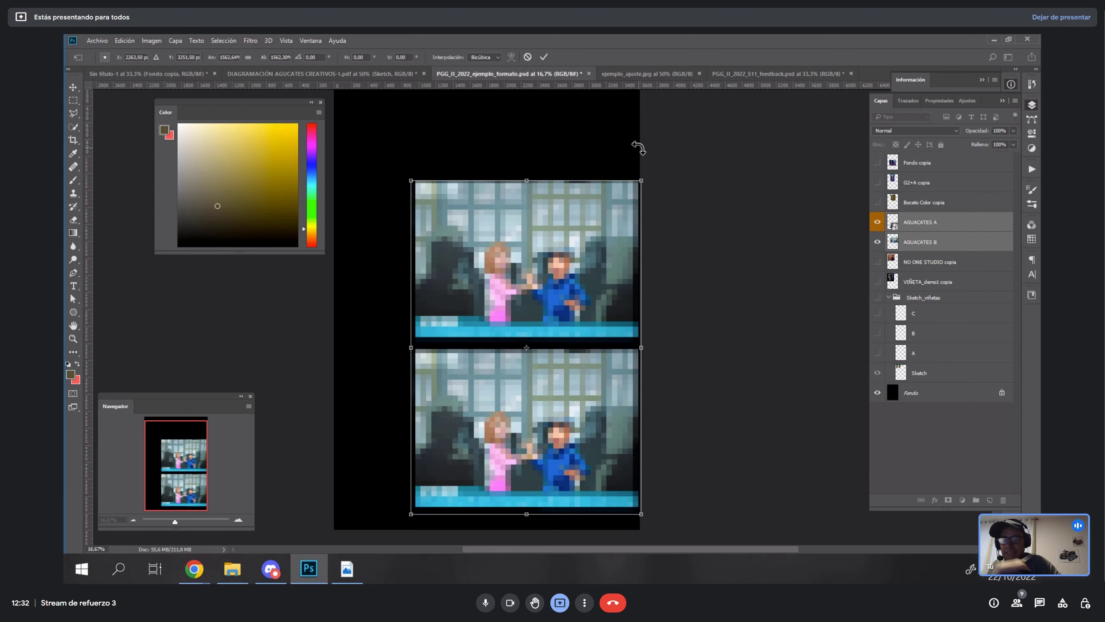
pyautogui.press('Return')
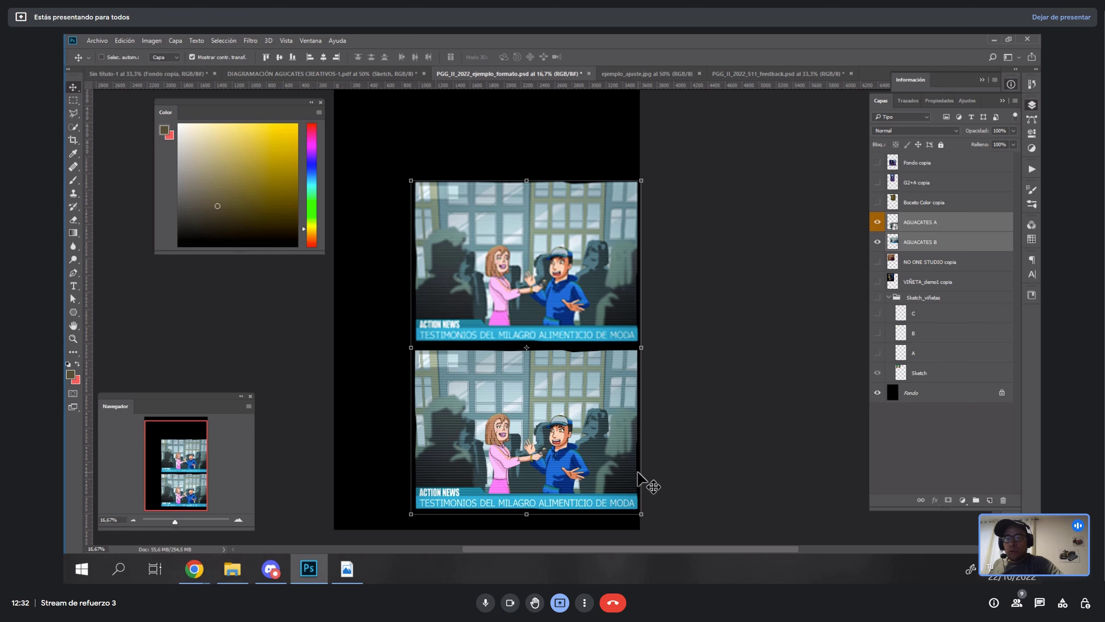
# - Compare the image quality of the rescaled AGUACATES B panel with the AGUACATES A smart object up close
pyautogui.press('z')
pyautogui.click(555, 408)
pyautogui.click(557, 412)
pyautogui.moveTo(597, 165); pyautogui.dragTo(752, 516)
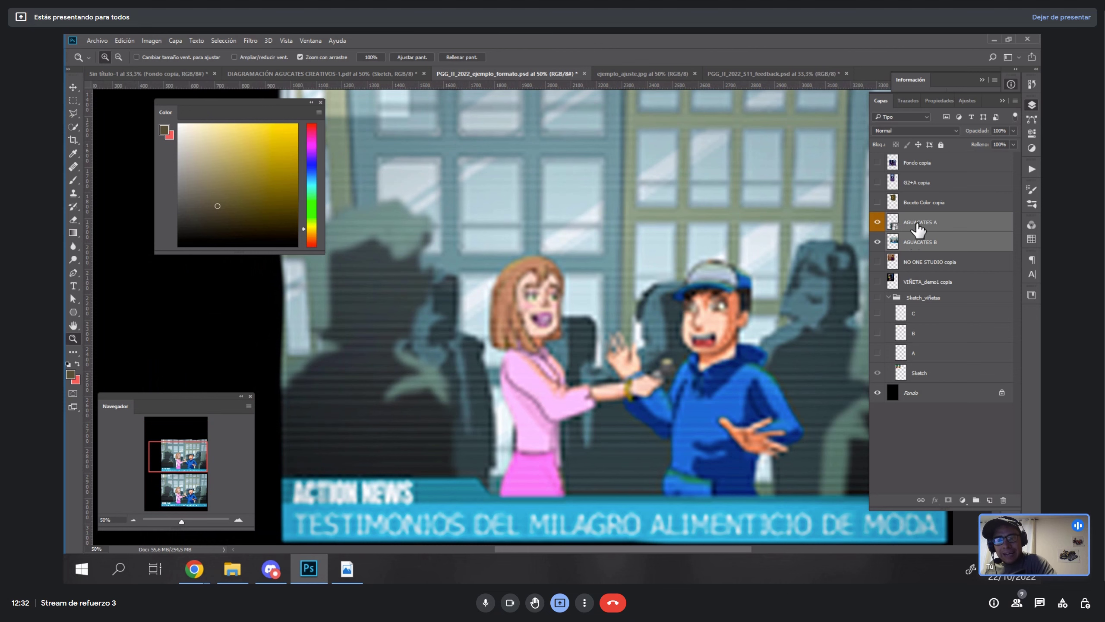
pyautogui.click(914, 242)
pyautogui.click(877, 241)
pyautogui.click(878, 242)
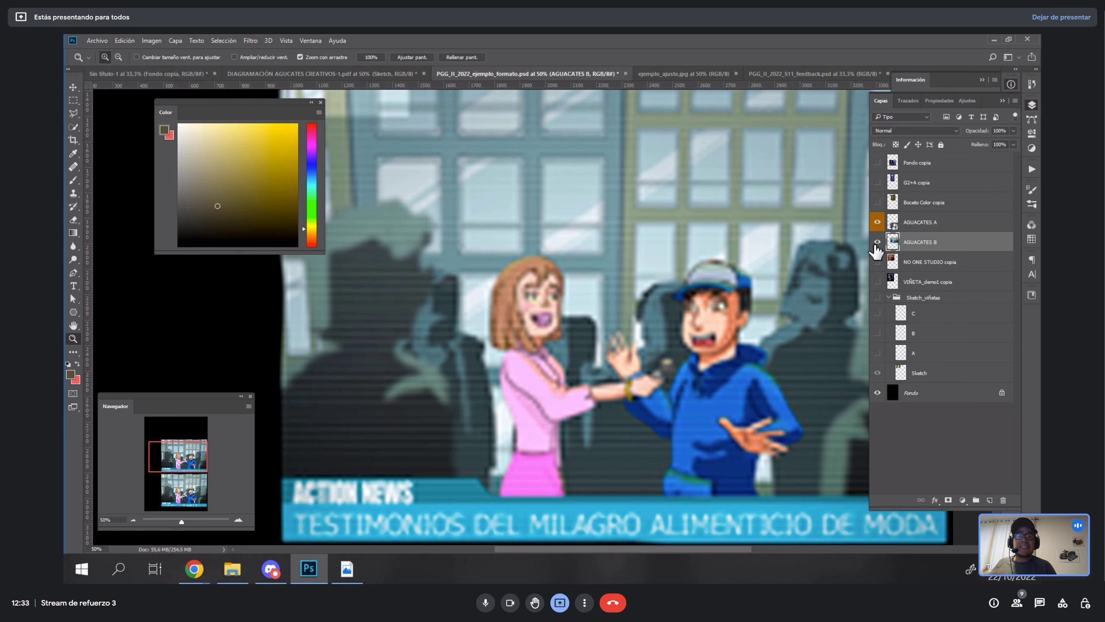
pyautogui.moveTo(793, 466); pyautogui.dragTo(737, 373)
pyautogui.scroll(-10, 757, 335)
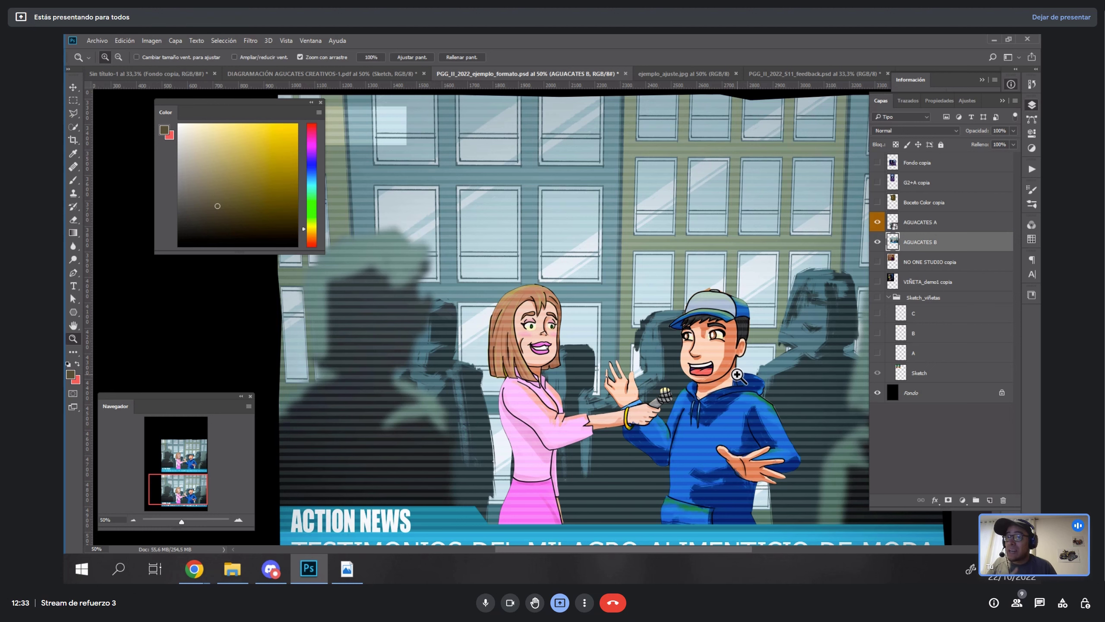
pyautogui.keyDown('alt'); pyautogui.click(729, 266); pyautogui.keyUp('alt')
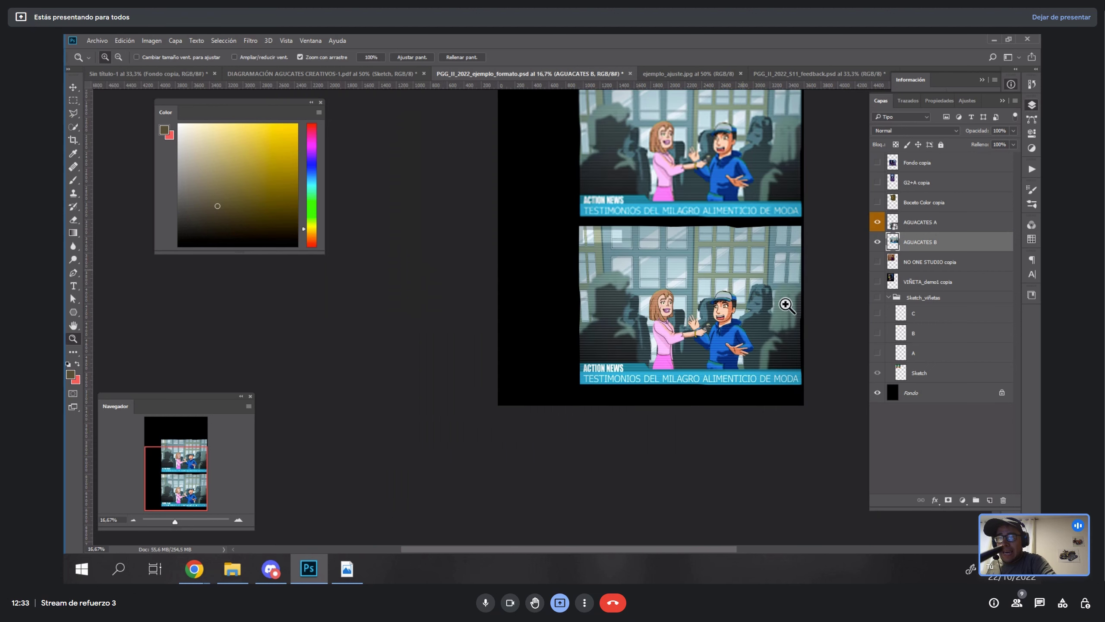
# - Switch to the DIAGRAMACIÓN AGUCATES CREATIVOS-1.pdf document and leave only the Sketch image layer visible
pyautogui.click(283, 74)
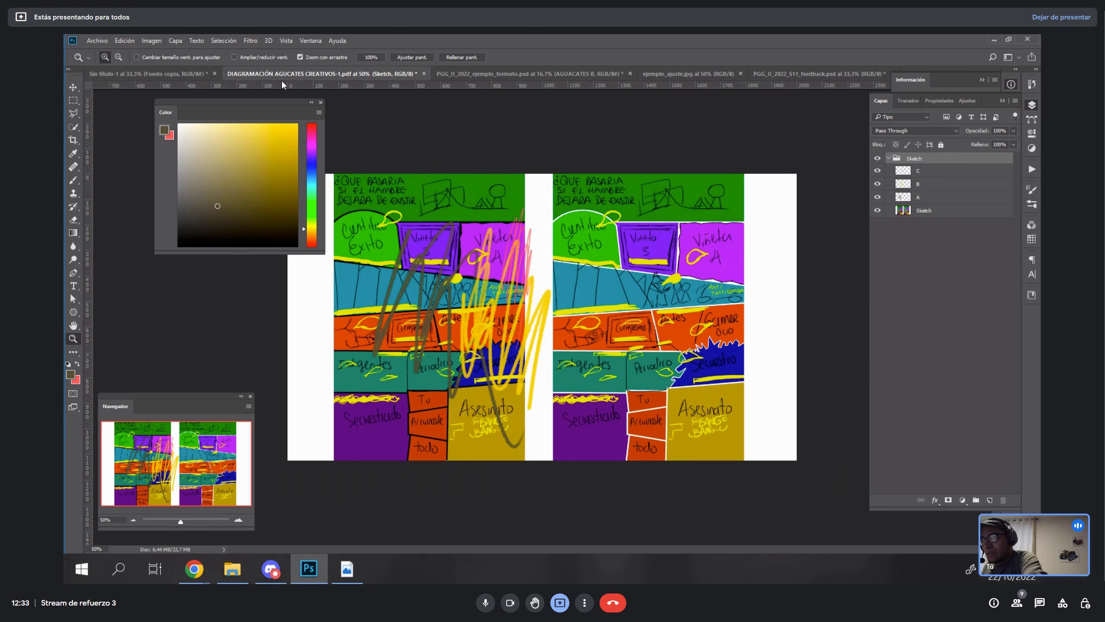
pyautogui.keyDown('alt'); pyautogui.click(877, 210); pyautogui.keyUp('alt')
pyautogui.click(552, 437)
# - Outline the mustard-coloured Asesinato panel of the black-bordered layout with the Polygonal Lasso
pyautogui.press('l')
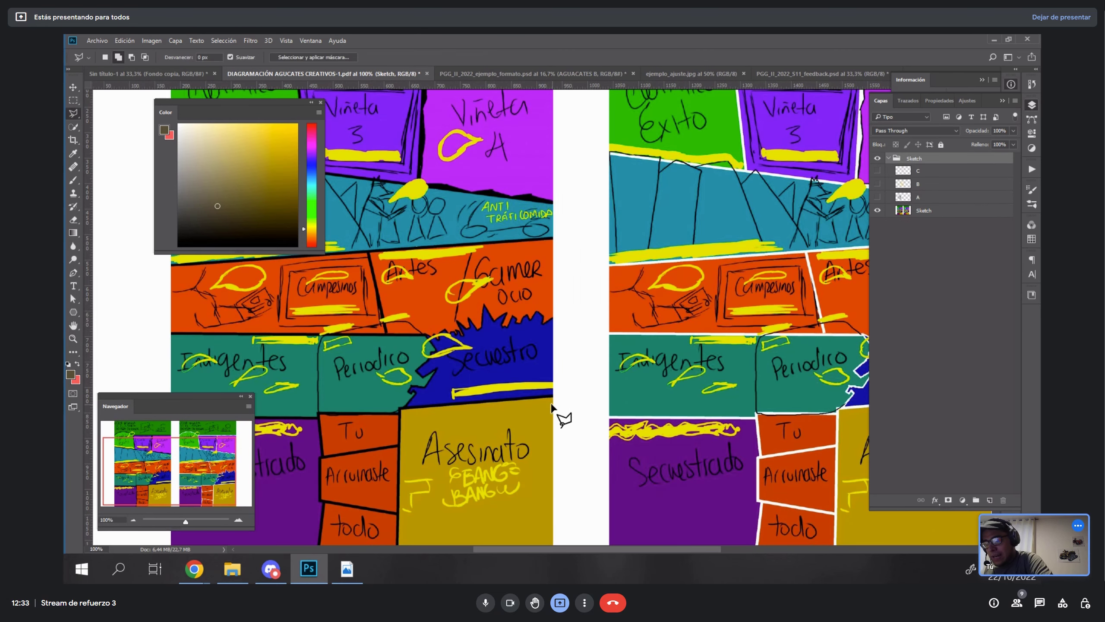
pyautogui.click(556, 399)
pyautogui.click(399, 407)
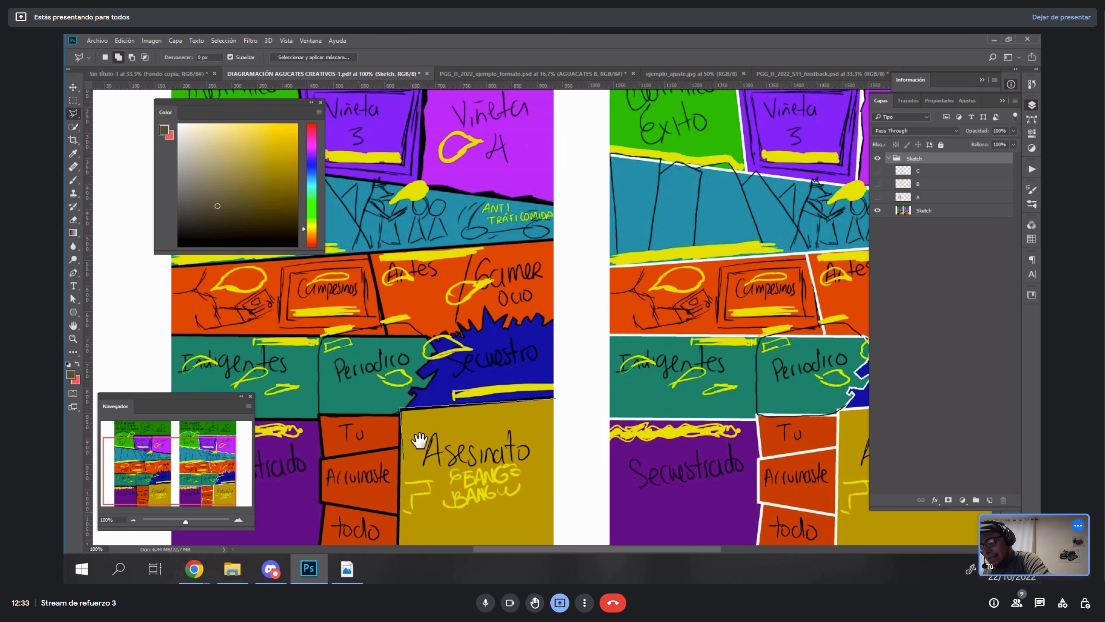
pyautogui.moveTo(396, 545); pyautogui.dragTo(403, 443)
pyautogui.click(403, 459)
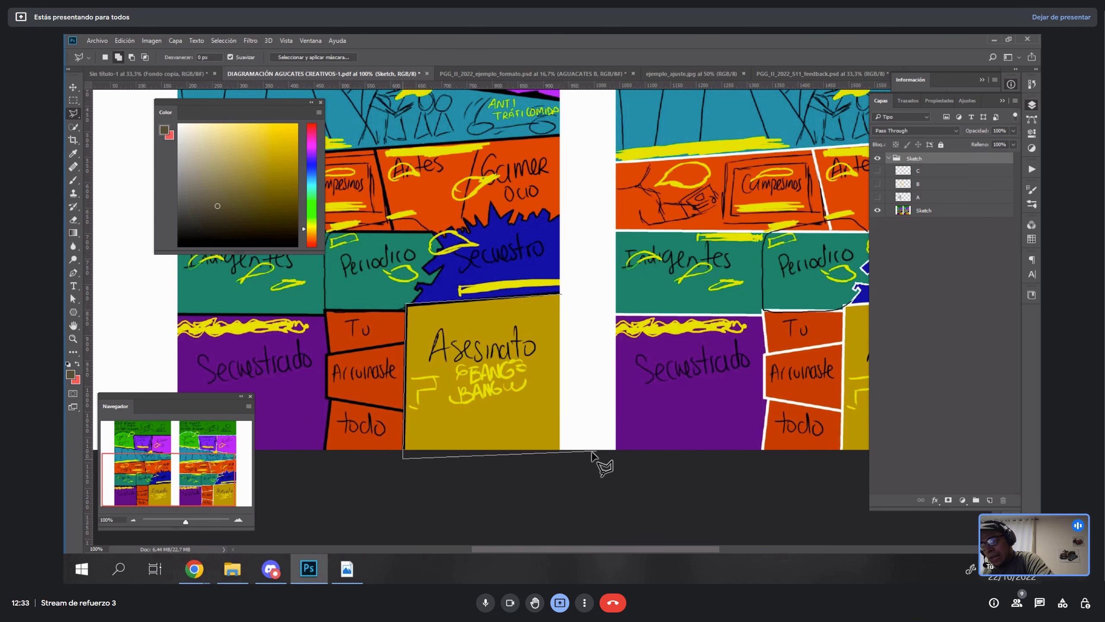
pyautogui.click(561, 453)
pyautogui.doubleClick(565, 299)
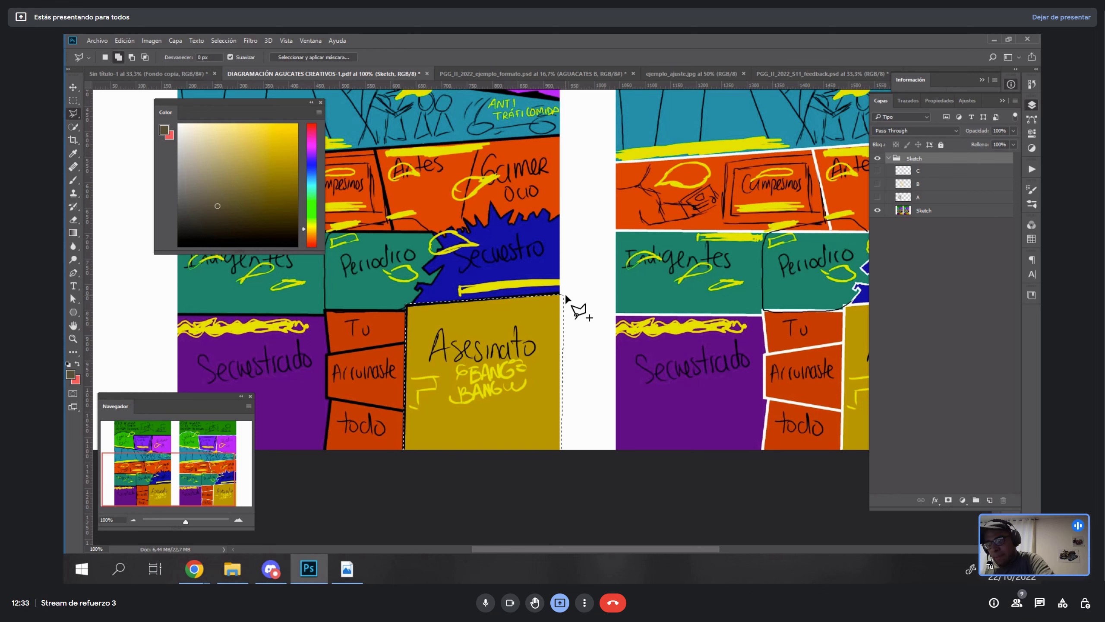
pyautogui.click(409, 307)
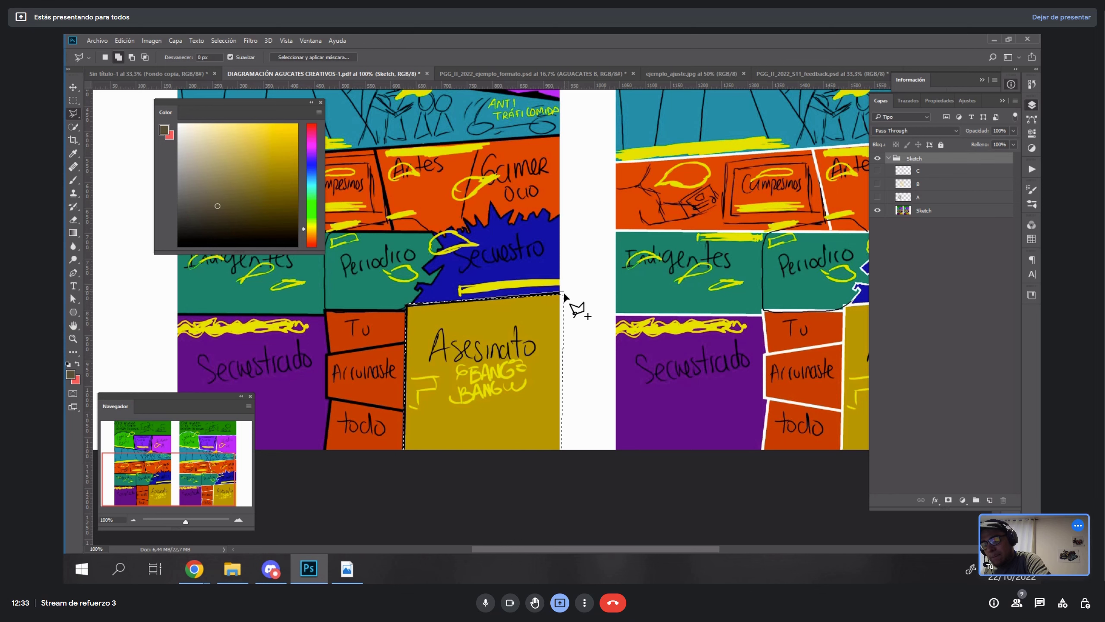
pyautogui.click(562, 296)
pyautogui.click(563, 457)
pyautogui.click(404, 460)
pyautogui.doubleClick(411, 364)
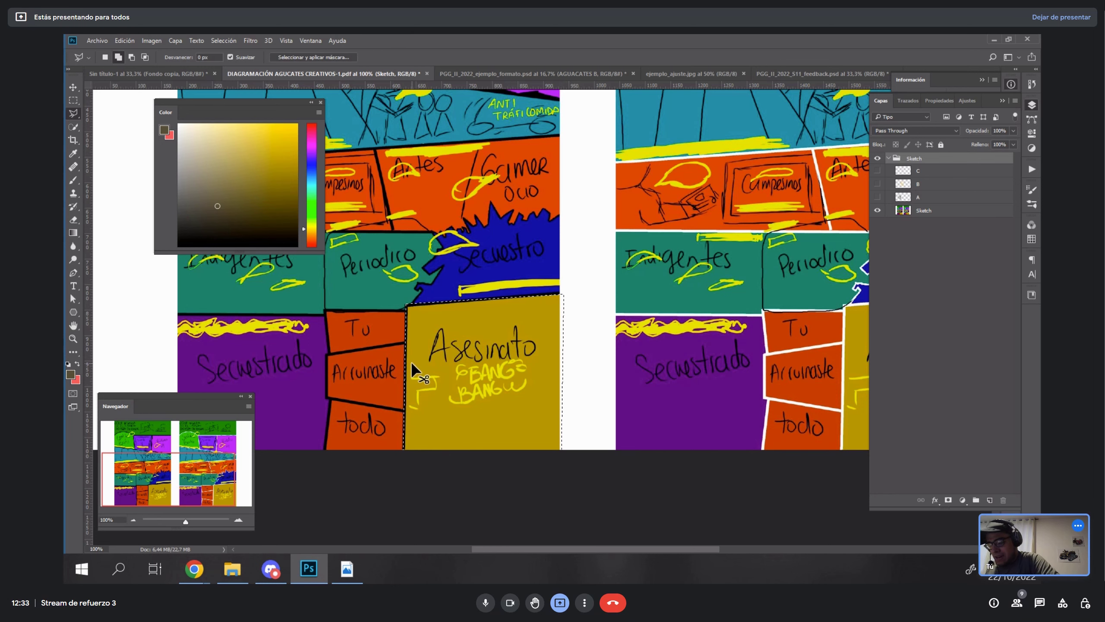
# - Copy the selected Asesinato panel to its own layer above the Sketch group and rename that layer 1
pyautogui.hotkey('ctrl', 'j')
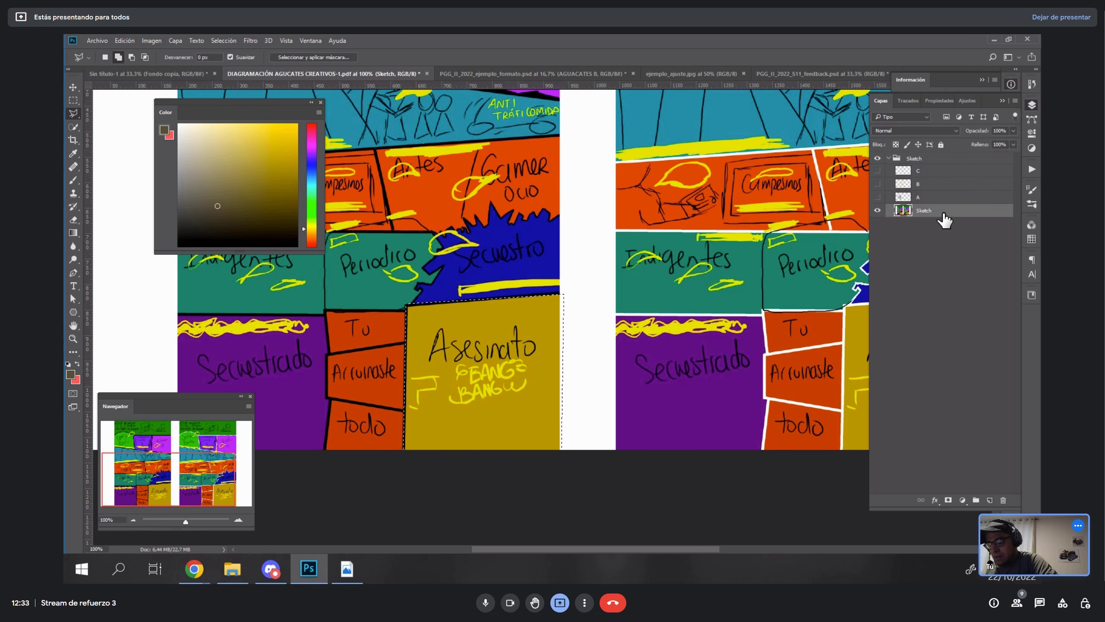
pyautogui.moveTo(944, 220)
pyautogui.mouseDown()
pyautogui.moveTo(932, 222)
pyautogui.moveTo(957, 150)
pyautogui.moveTo(920, 167)
pyautogui.mouseUp()
pyautogui.doubleClick(927, 159)
pyautogui.write('1')
pyautogui.press('Return')
# - Collapse the Sketch group and hide it, leaving only the copied Asesinato panel on the canvas
pyautogui.click(887, 174)
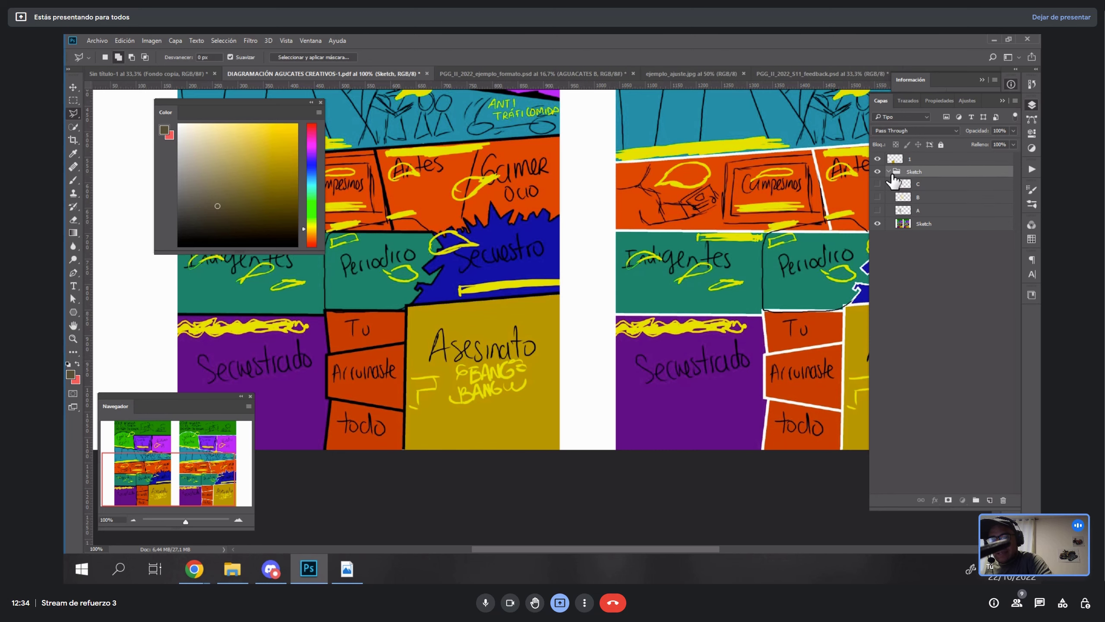
pyautogui.click(888, 172)
pyautogui.click(877, 171)
pyautogui.press('z')
pyautogui.keyDown('alt'); pyautogui.click(651, 351); pyautogui.keyUp('alt')
pyautogui.keyDown('alt'); pyautogui.click(651, 351); pyautogui.keyUp('alt')
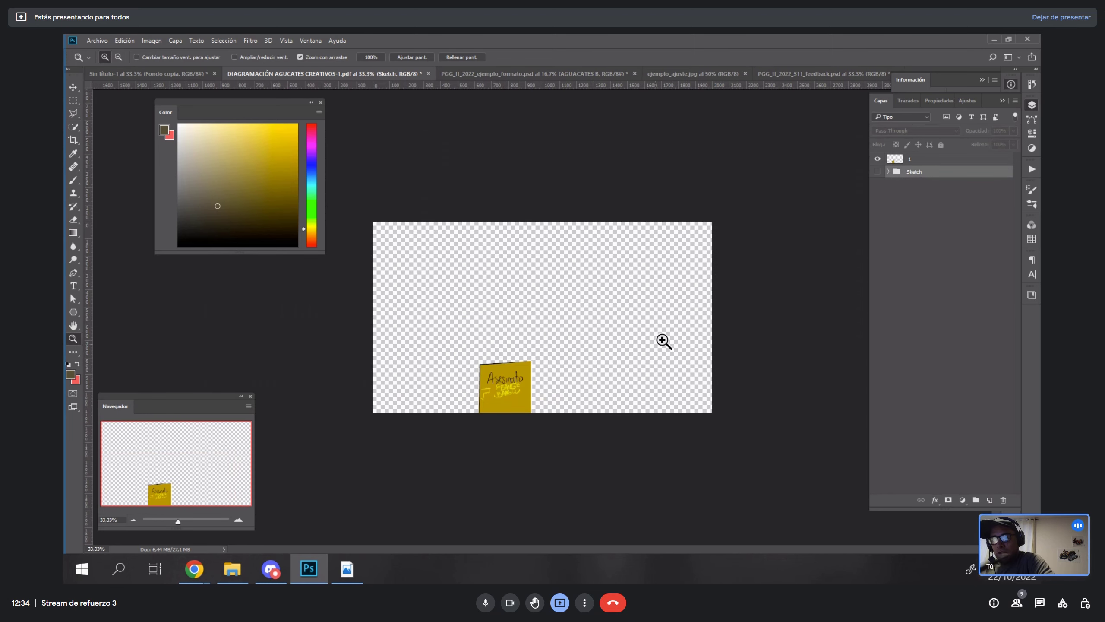
# - Enlarge the Asesinato panel on layer 1 to almost the full height of the canvas
pyautogui.press('v')
pyautogui.click(914, 159)
pyautogui.moveTo(534, 361); pyautogui.dragTo(673, 224)
pyautogui.press('Return')
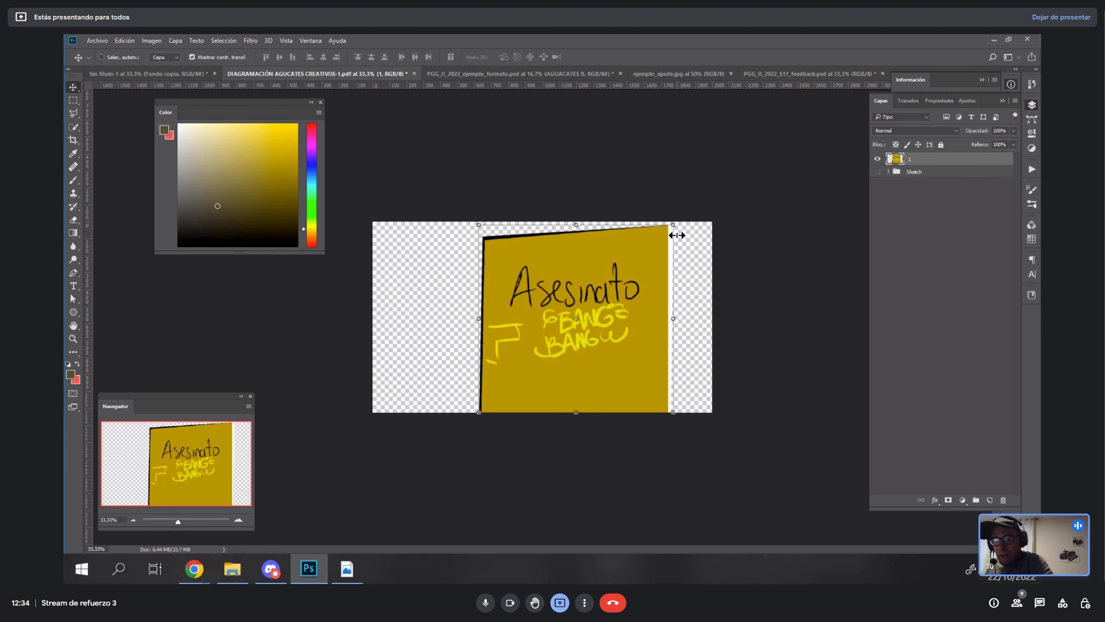
# - Load layer 1's contents as a selection and check its outline with the layer hidden and shown
pyautogui.press('z')
pyautogui.click(649, 278)
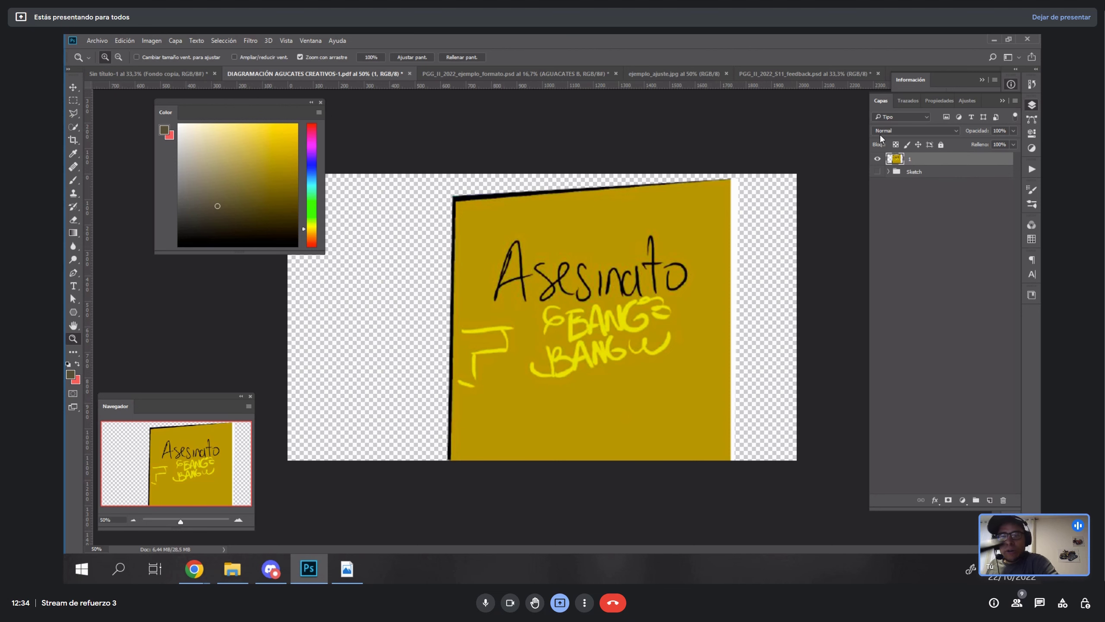
pyautogui.click(876, 161)
pyautogui.click(877, 160)
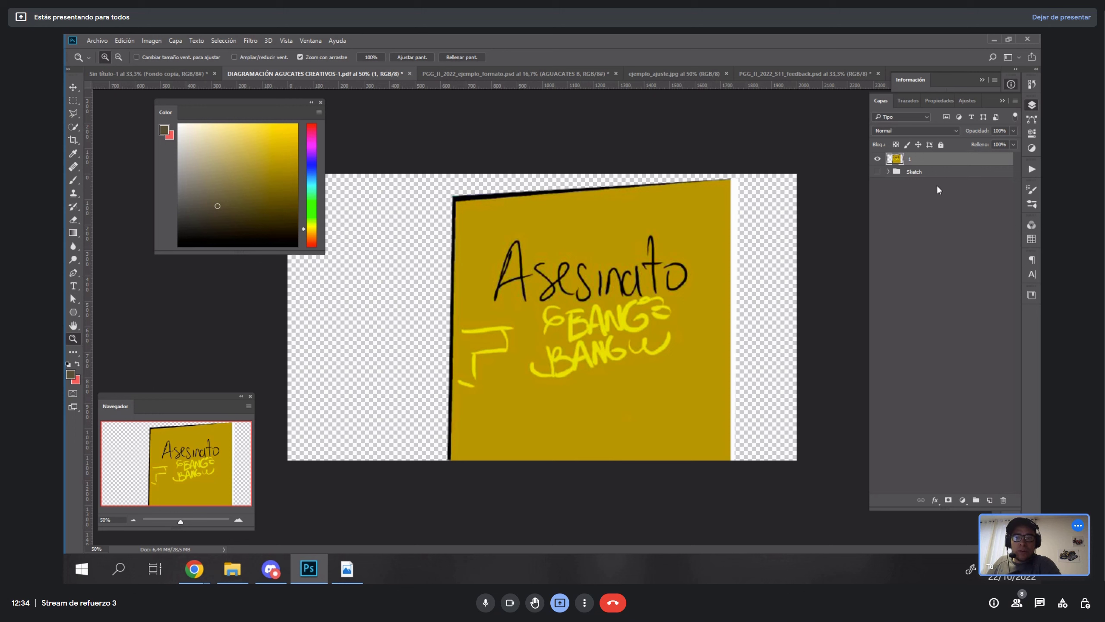
pyautogui.moveTo(894, 162); pyautogui.dragTo(893, 162)
pyautogui.keyDown('ctrl'); pyautogui.click(894, 161); pyautogui.keyUp('ctrl')
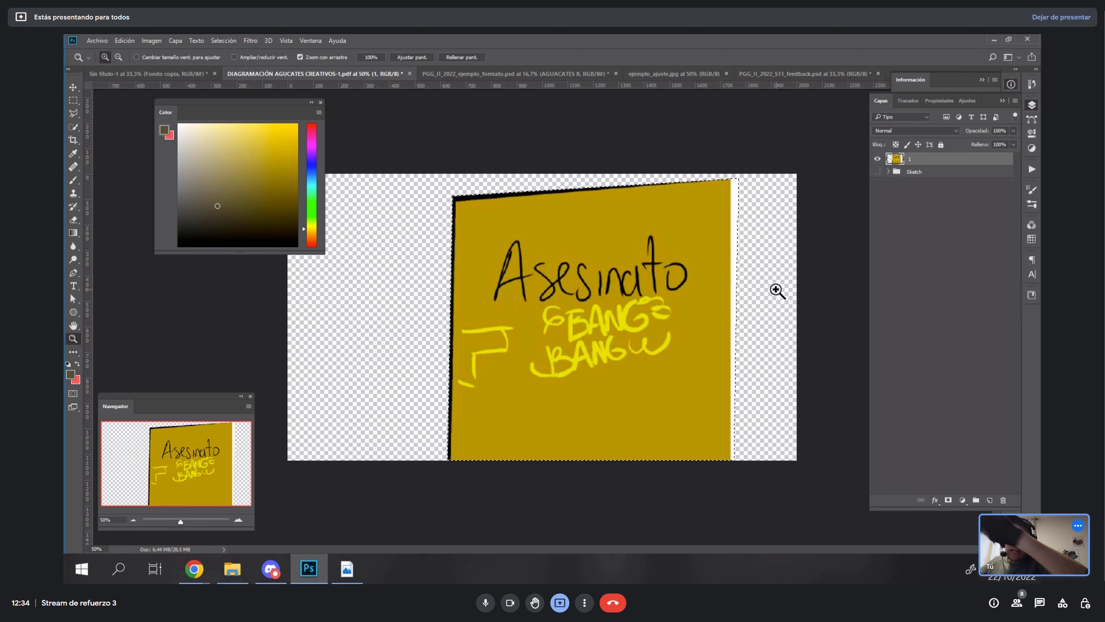
pyautogui.click(877, 159)
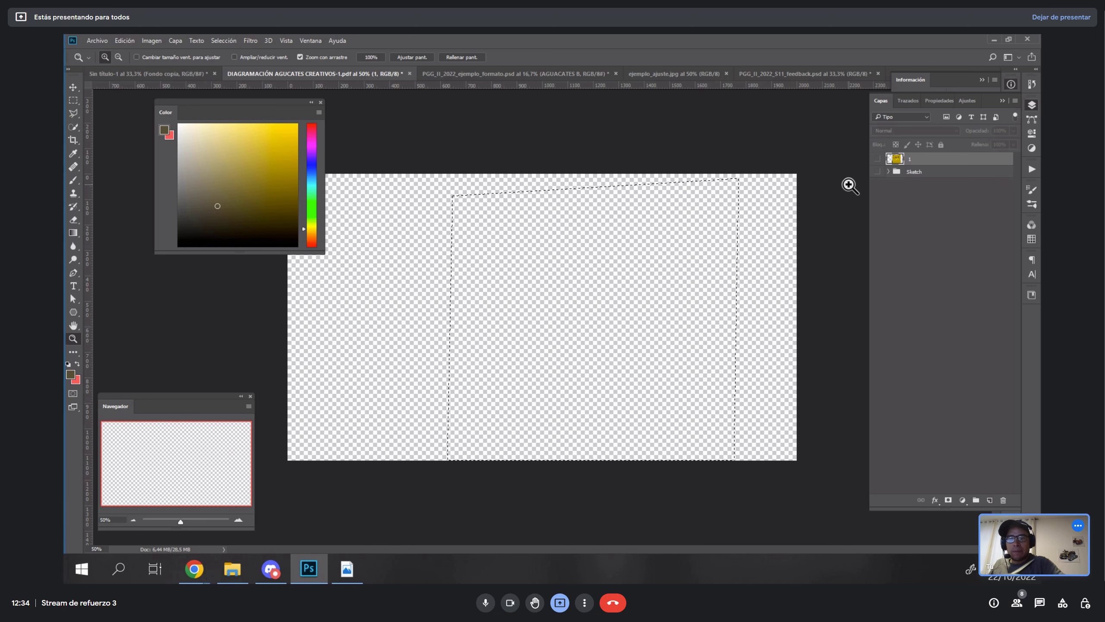
pyautogui.click(878, 158)
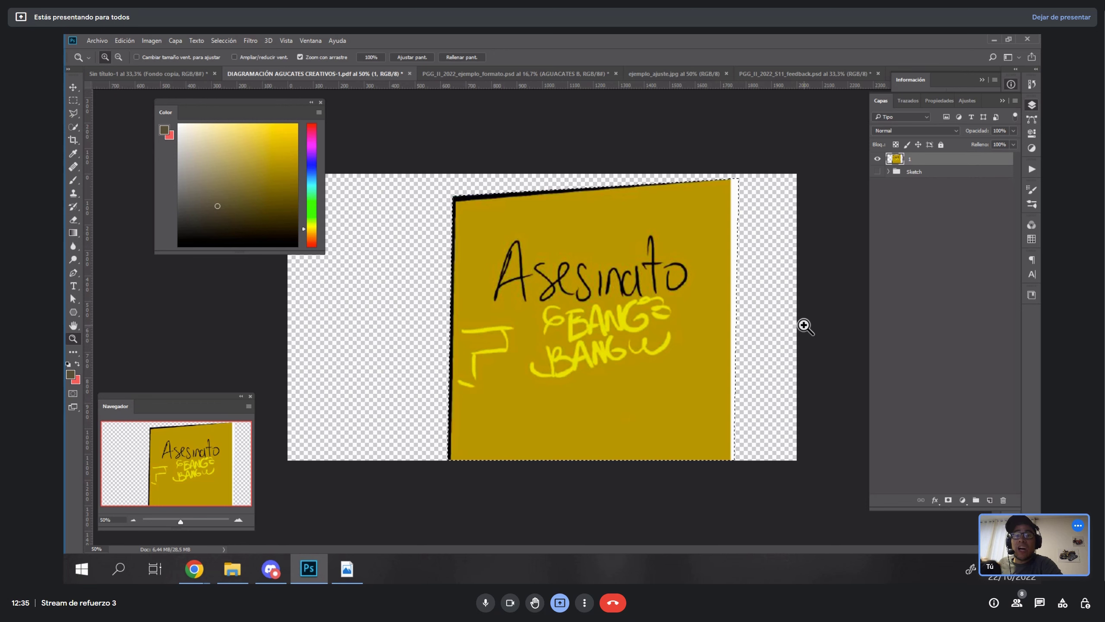
# - Crop the document to the selection around the Asesinato panel with the Crop tool
pyautogui.press('c')
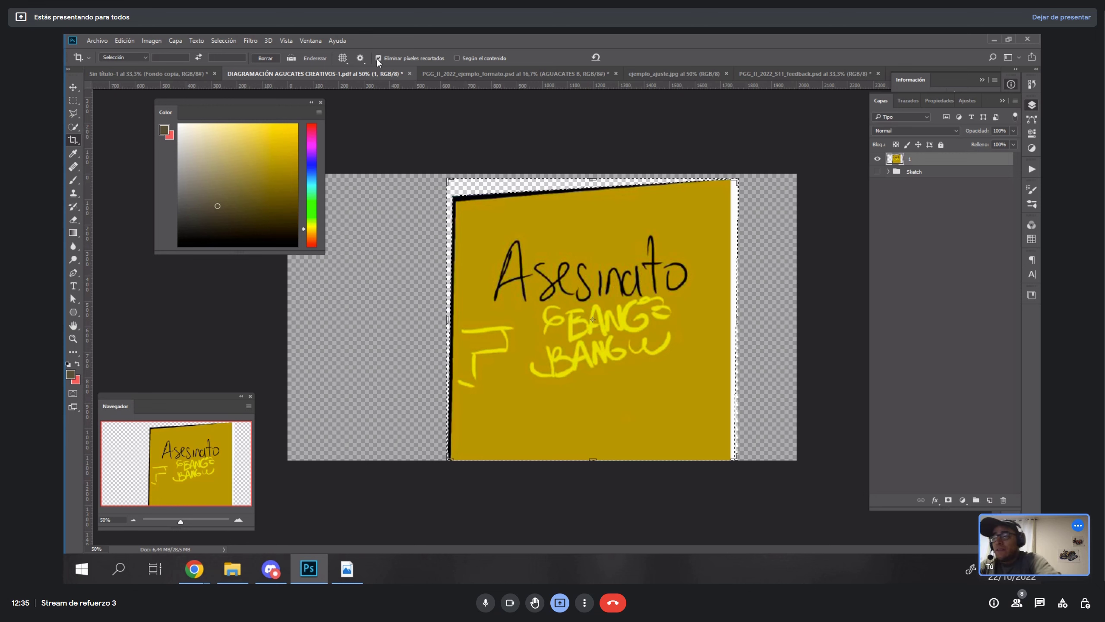
pyautogui.click(153, 41)
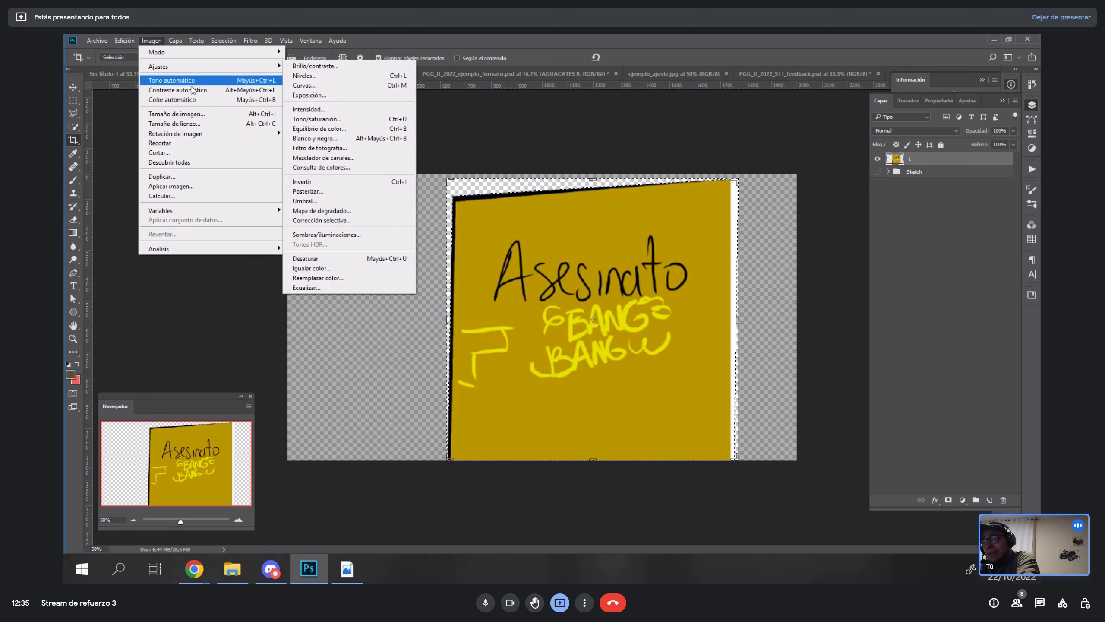
pyautogui.click(225, 124)
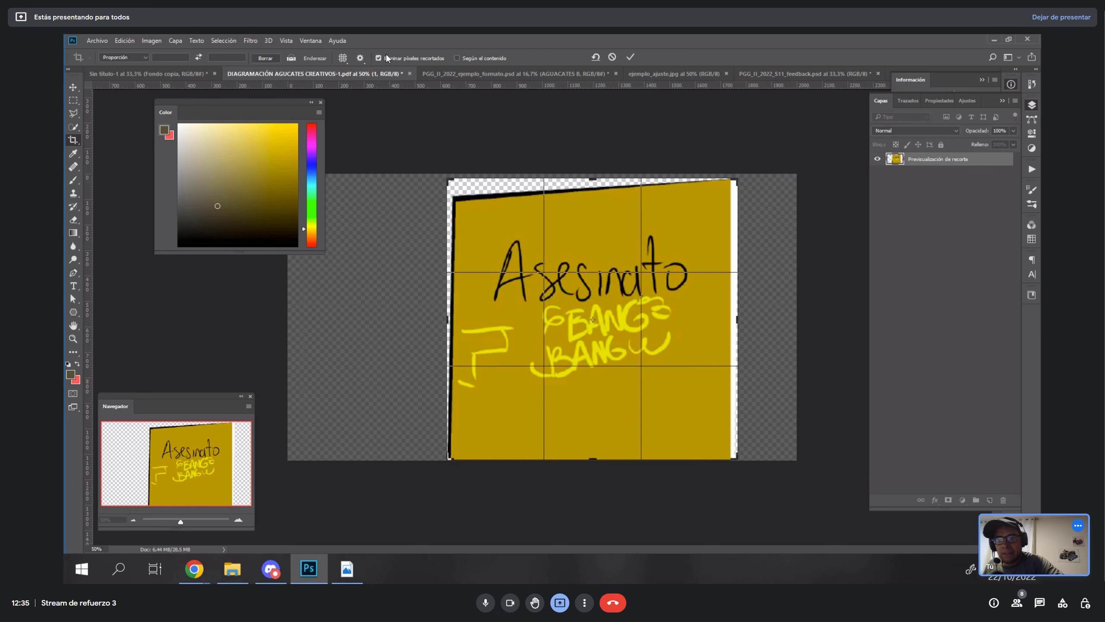
pyautogui.press('Return')
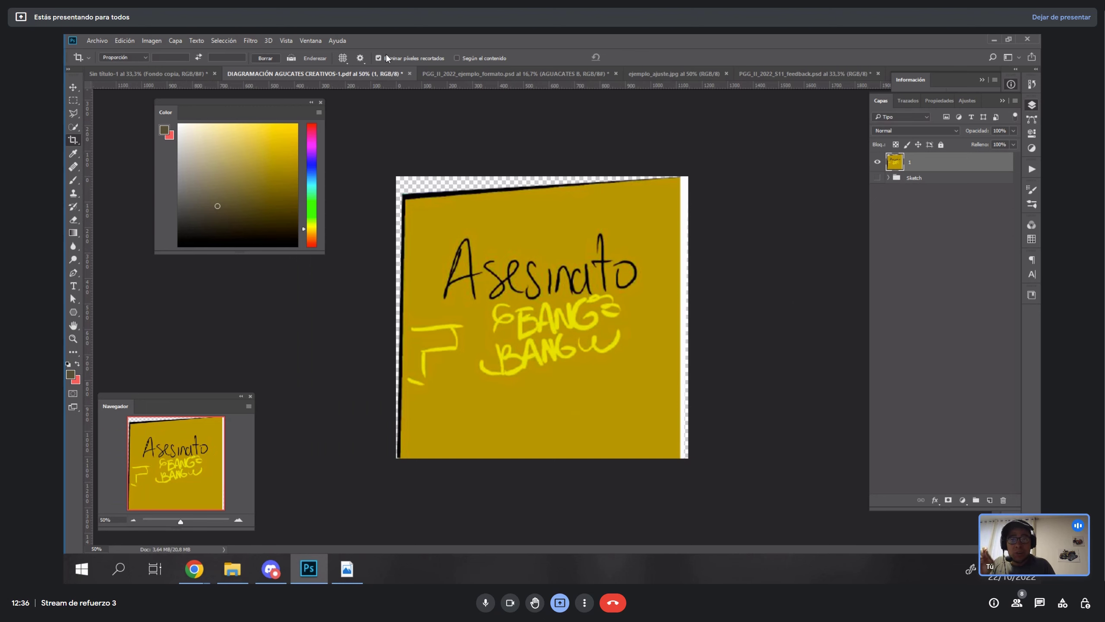
# - Resample the cropped panel document to a resolution of 300 pixels per inch
pyautogui.press('v')
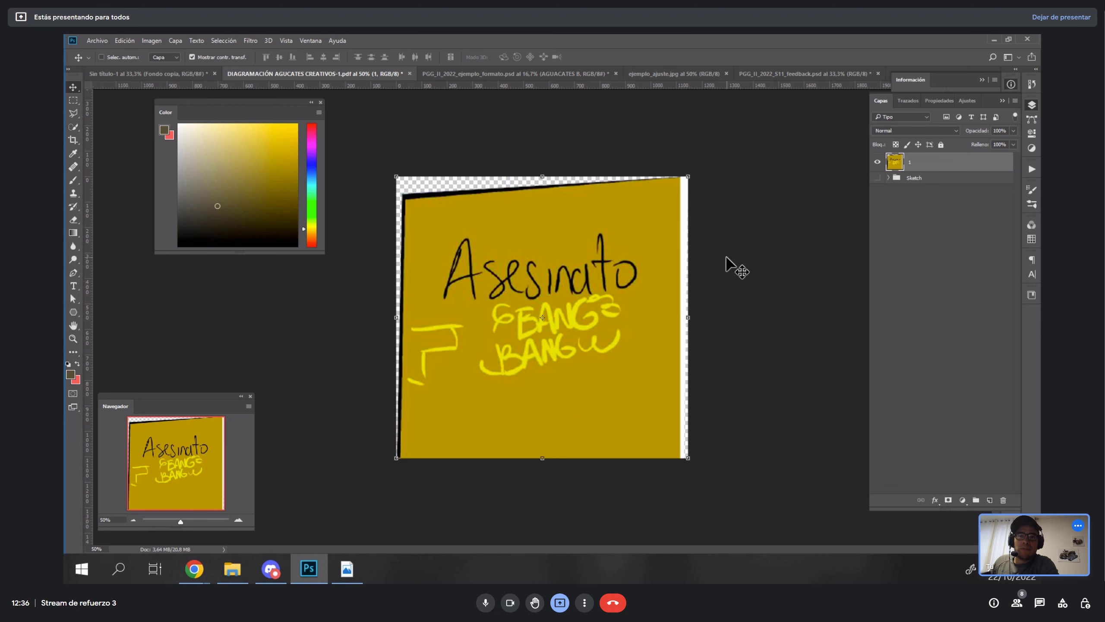
pyautogui.click(152, 41)
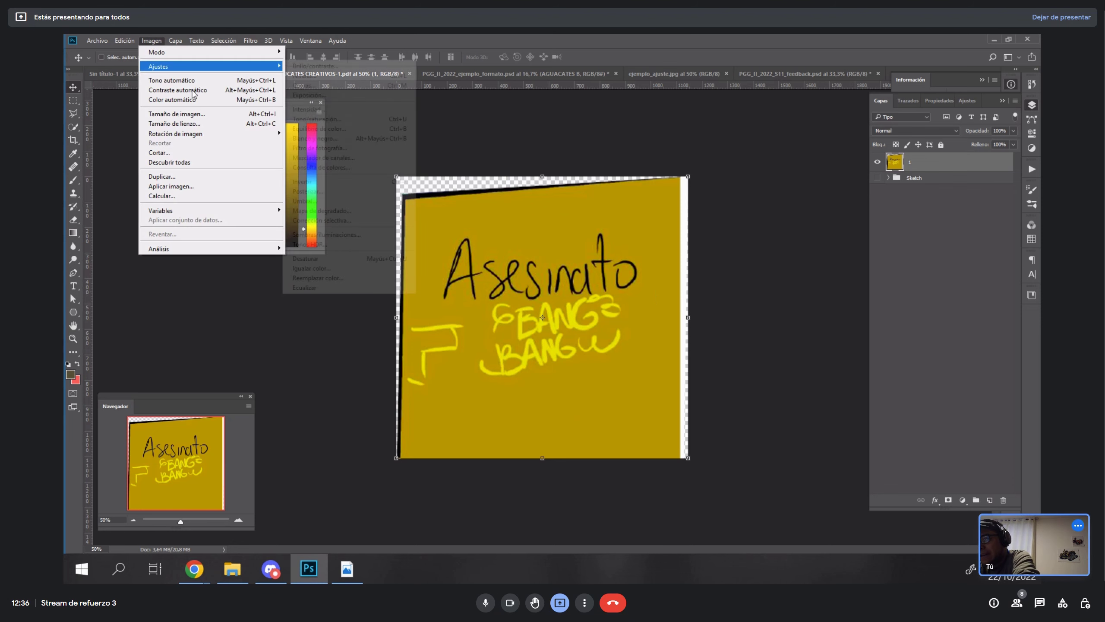
pyautogui.click(225, 113)
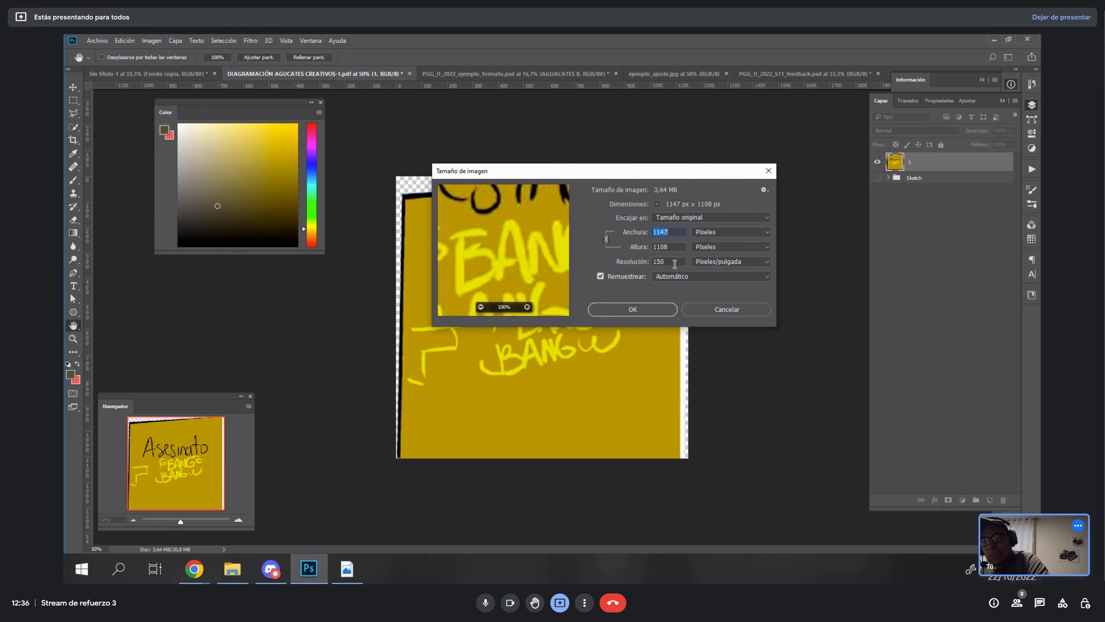
pyautogui.doubleClick(676, 262)
pyautogui.write('300')
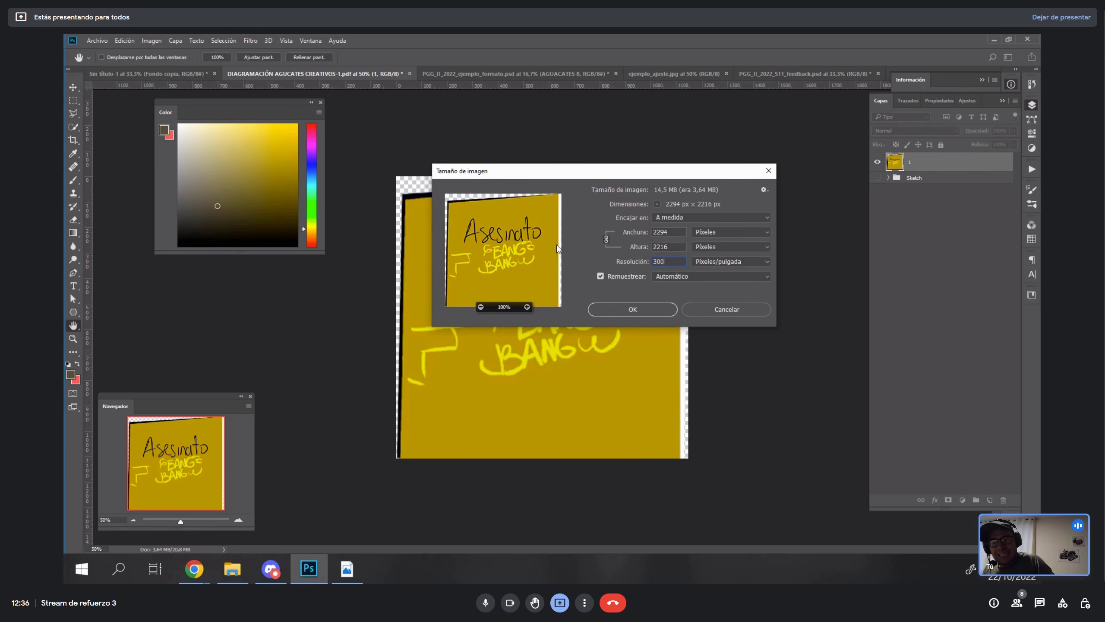
pyautogui.click(629, 309)
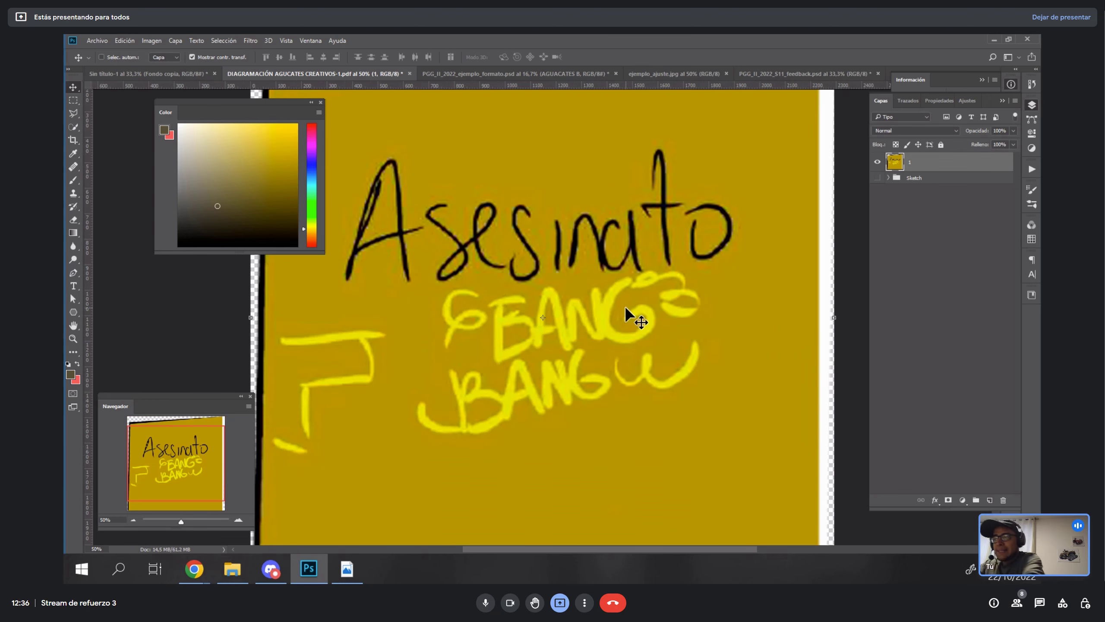
# - Review the document's pixel dimensions and resolution in the Image Size settings, leaving them as they are
pyautogui.click(152, 41)
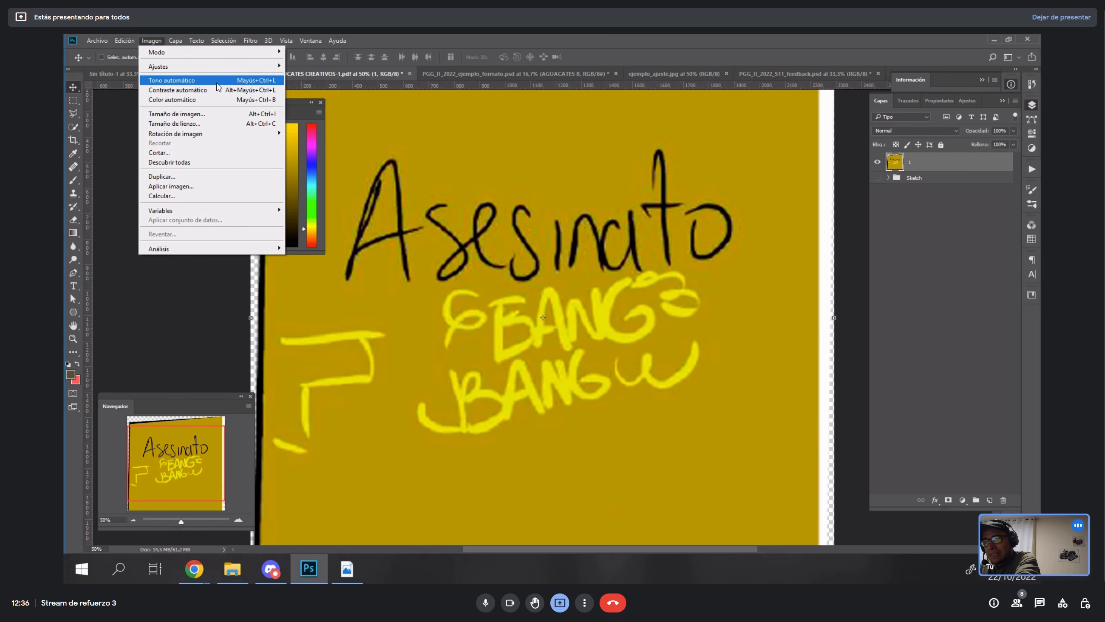
pyautogui.click(235, 118)
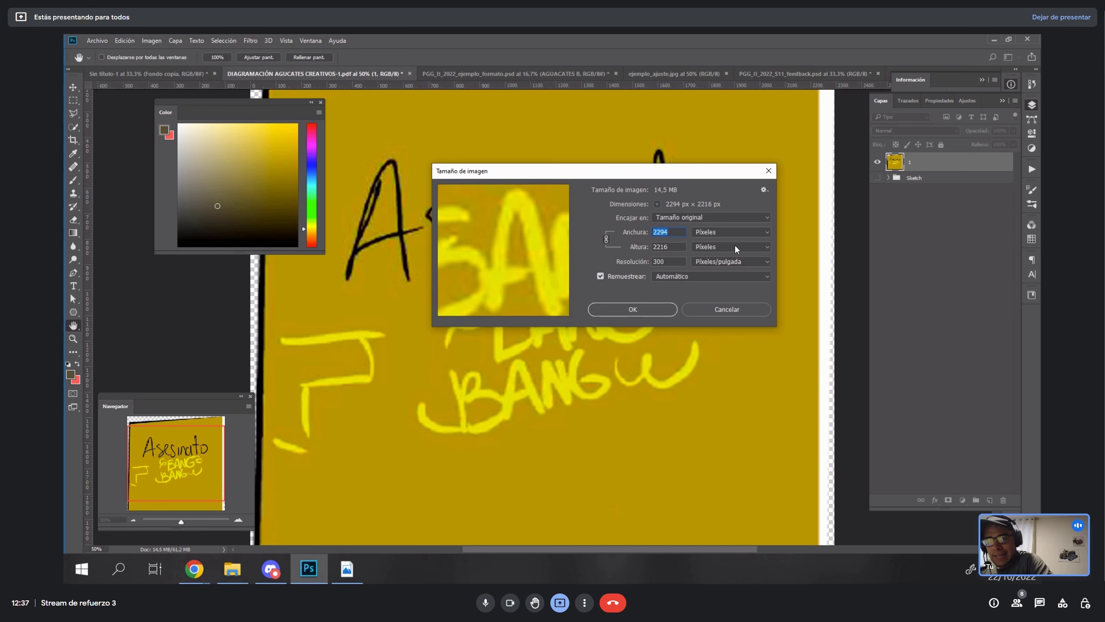
pyautogui.click(728, 310)
pyautogui.press('v')
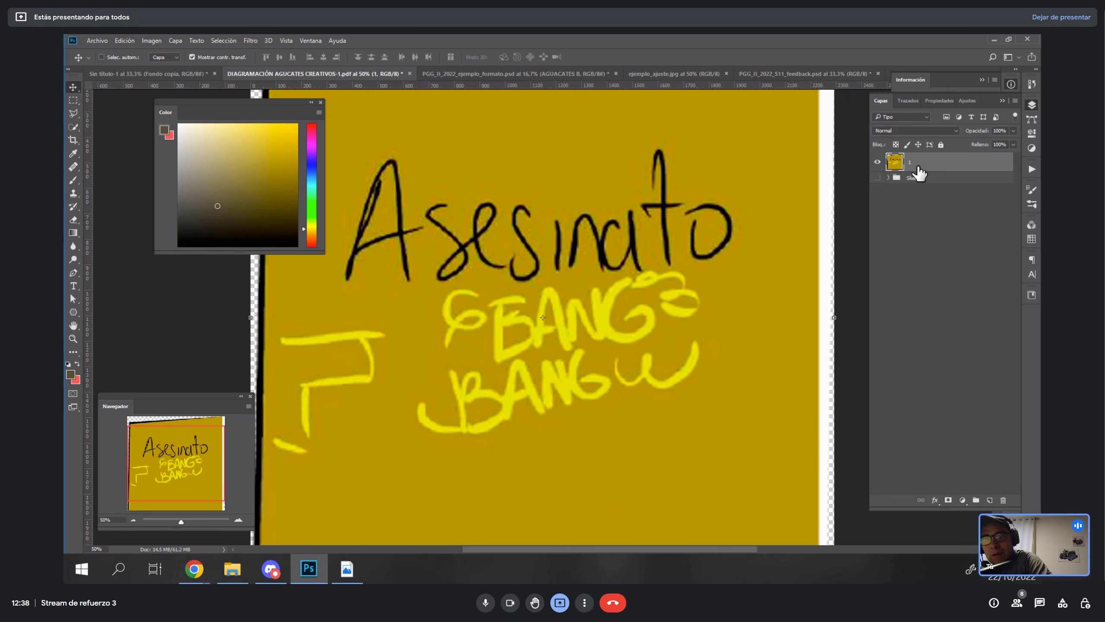
# - Rename layer 1 as 1A and duplicate it into the PGG_II_2022_ejemplo_formato.psd document
pyautogui.doubleClick(914, 162)
pyautogui.press('Return')
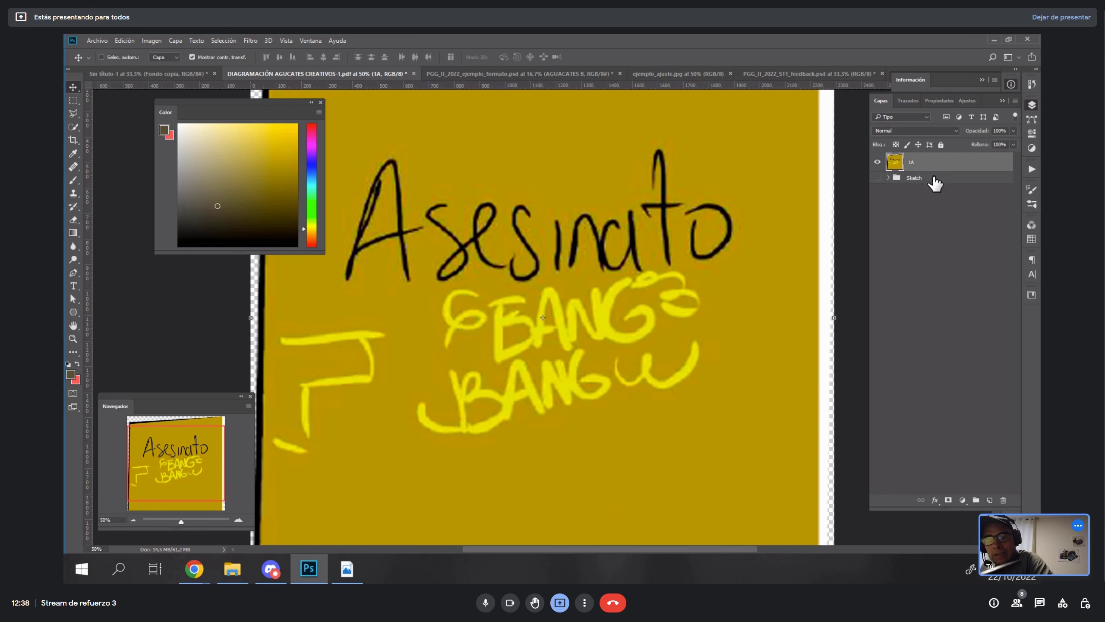
pyautogui.rightClick(933, 177)
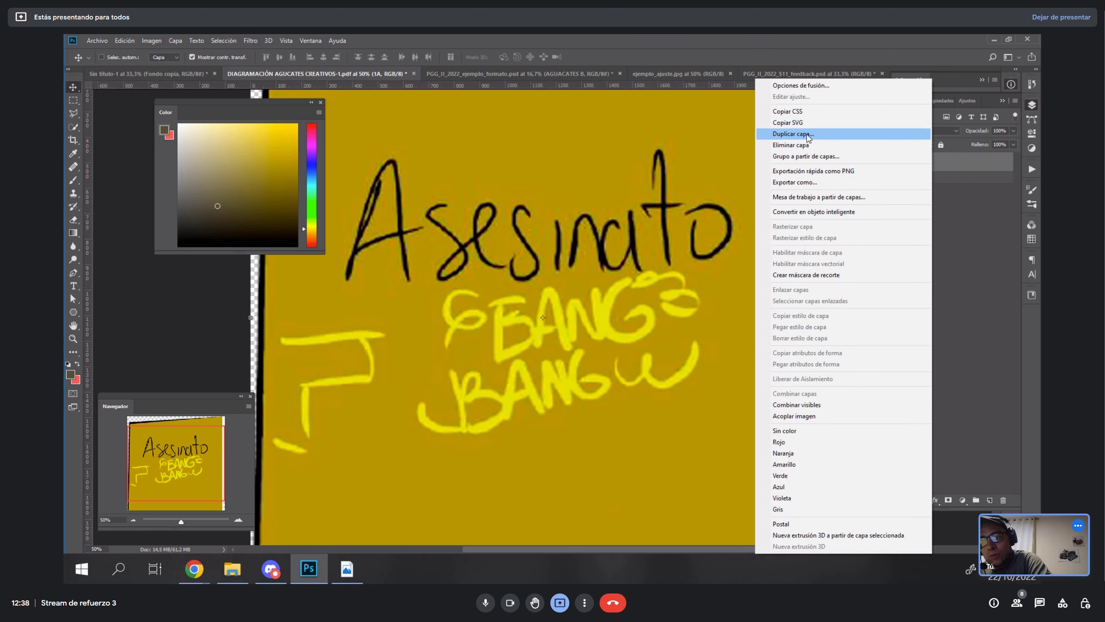
pyautogui.click(852, 134)
pyautogui.click(551, 269)
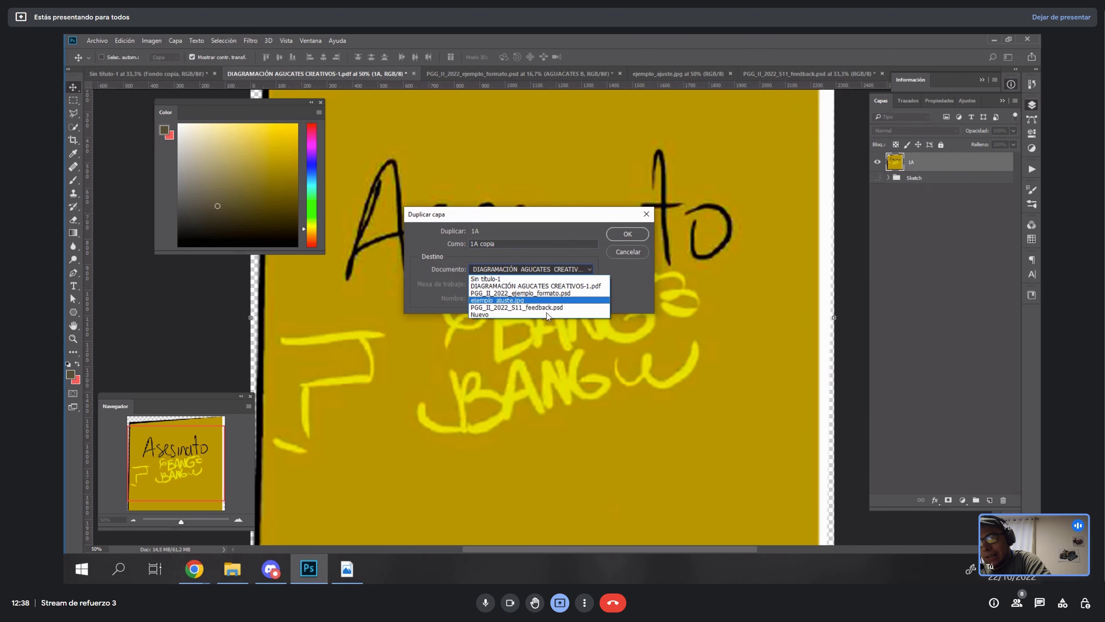
pyautogui.click(547, 293)
pyautogui.click(637, 233)
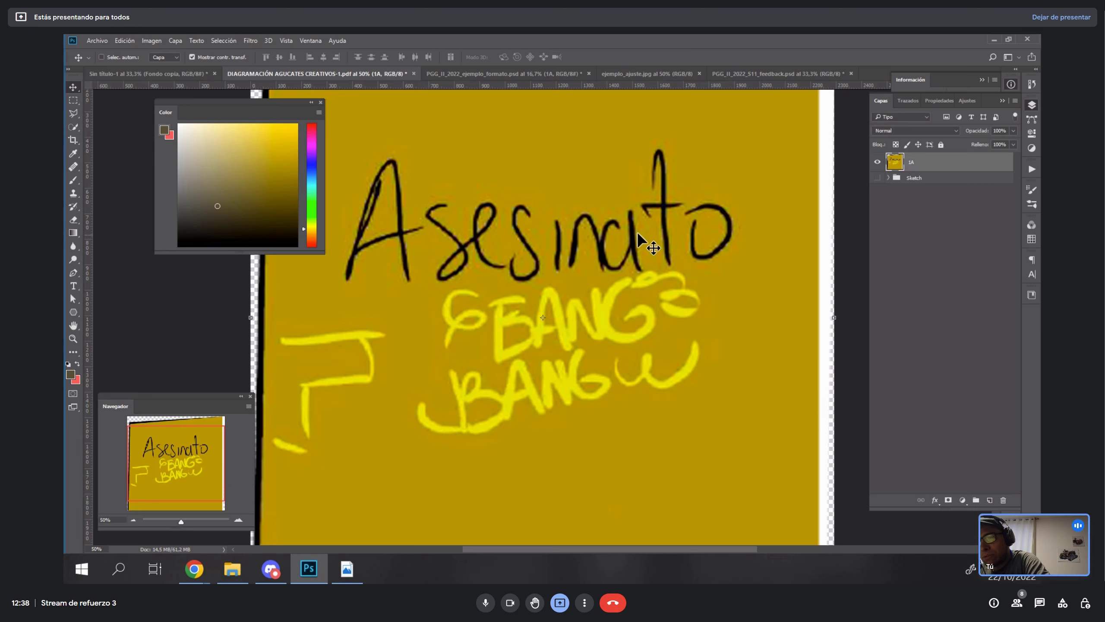
# - In PGG_II_2022_ejemplo_formato.psd, move the 1A panel to the page's lower right corner and hide the AGUACATES A and AGUACATES B layers
pyautogui.click(475, 75)
pyautogui.hotkey('ctrl', '-')
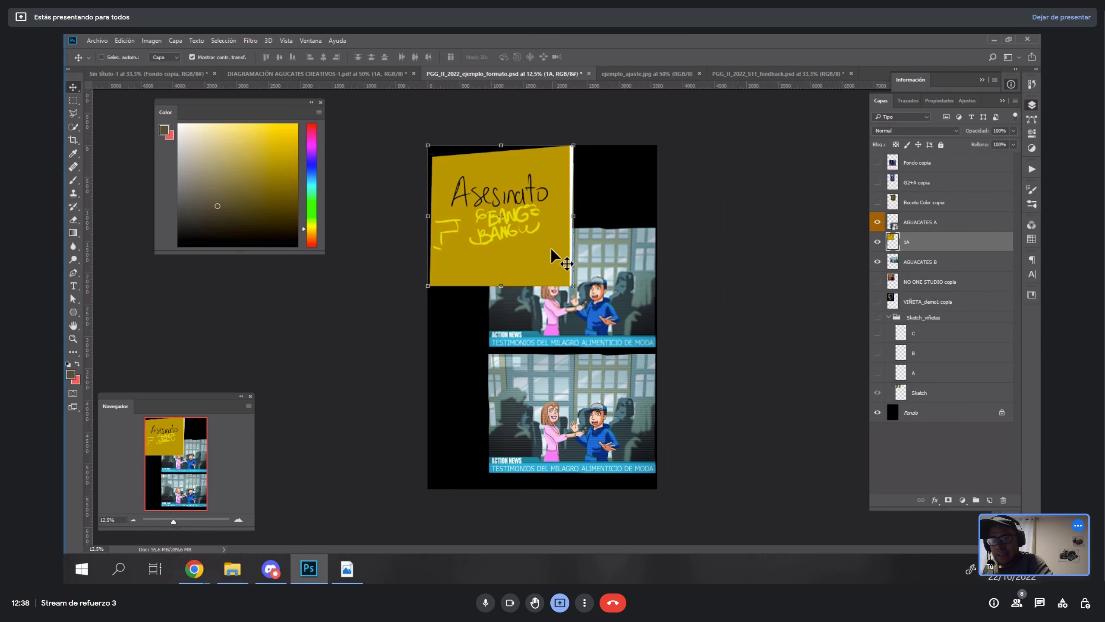
pyautogui.moveTo(557, 254); pyautogui.dragTo(568, 375)
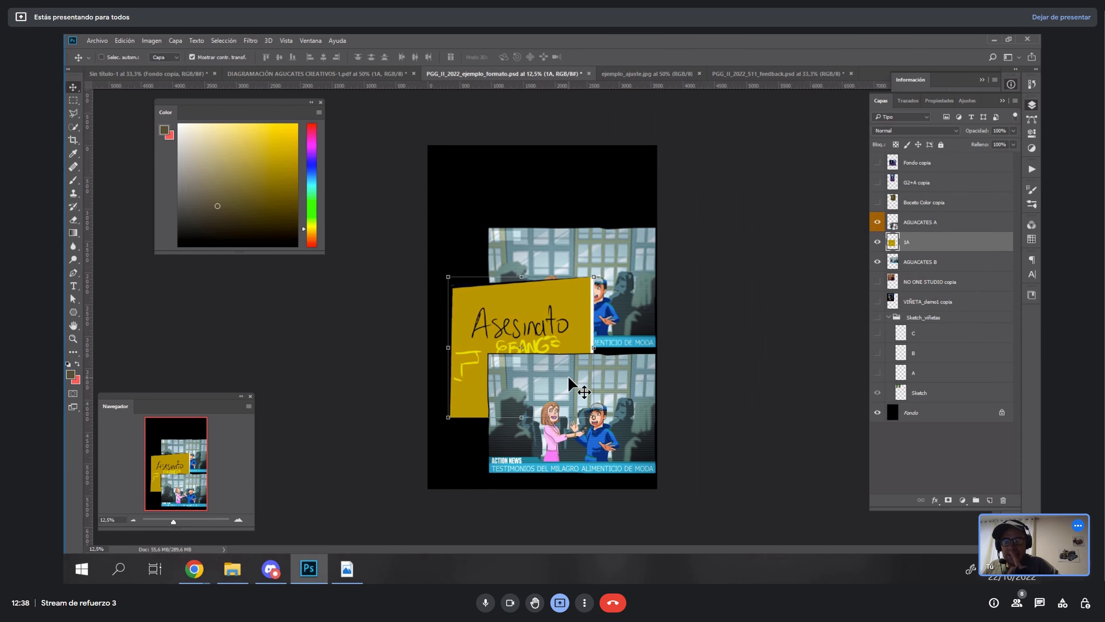
pyautogui.moveTo(566, 312); pyautogui.dragTo(624, 372)
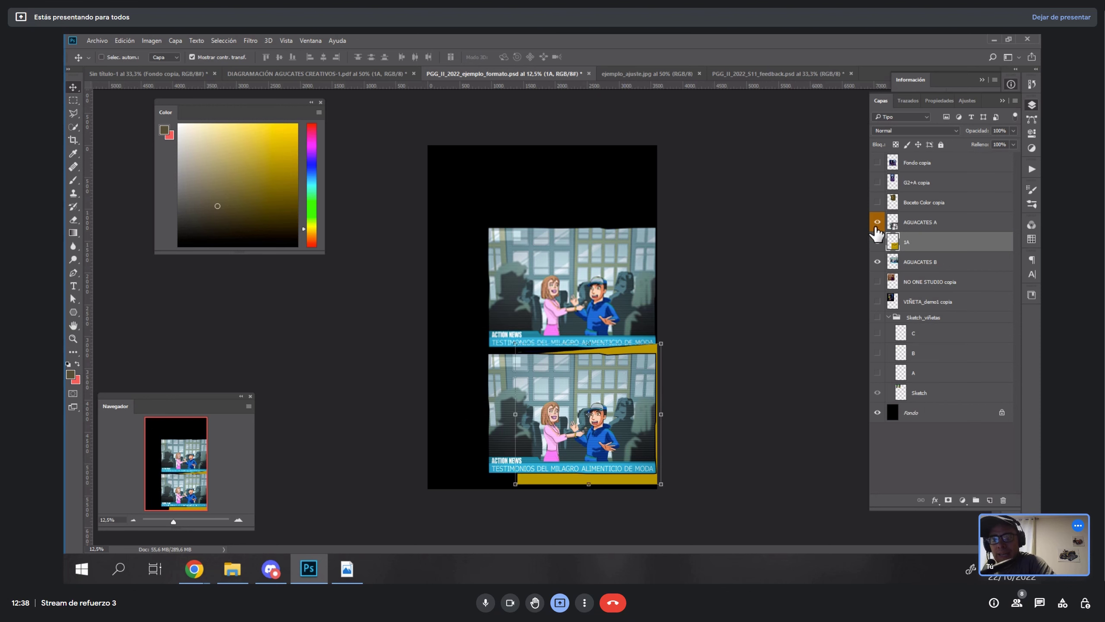
pyautogui.click(880, 263)
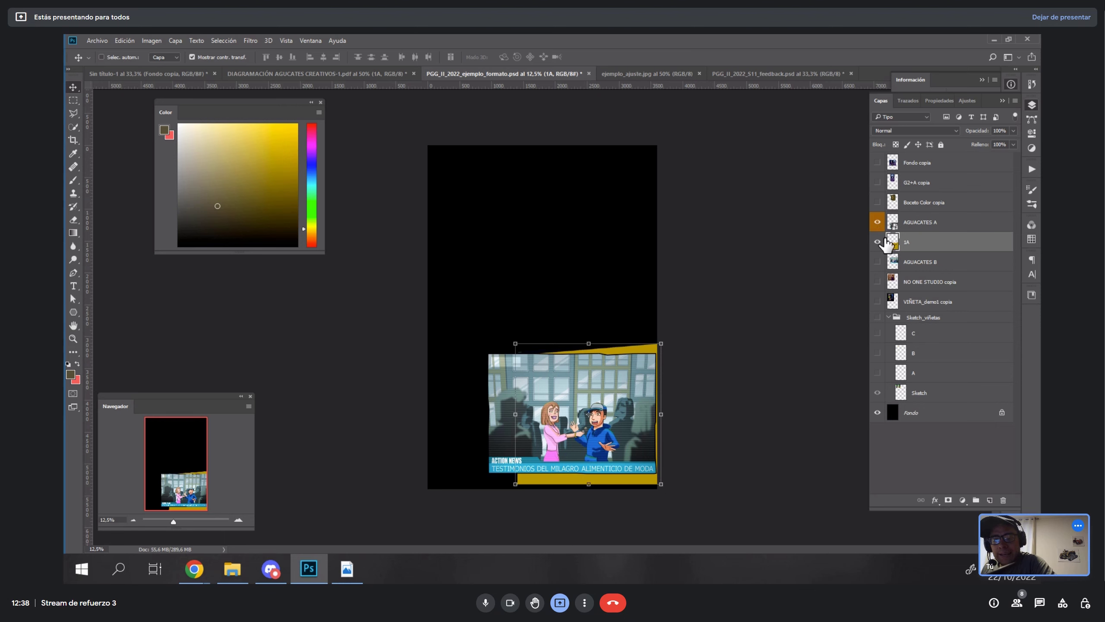
pyautogui.click(877, 223)
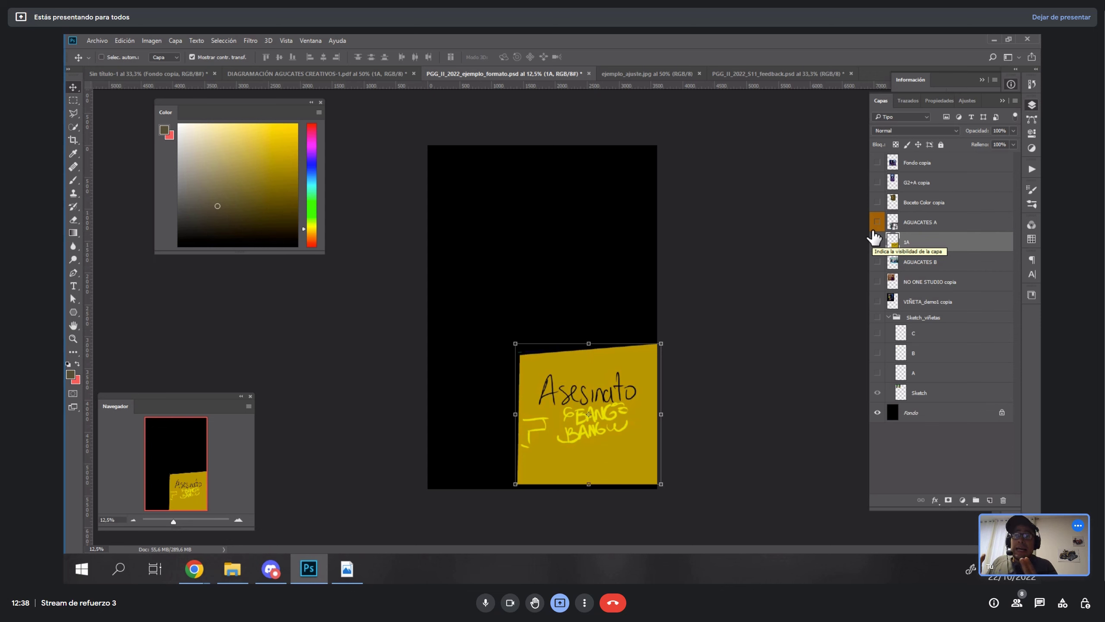
# - Convert layer 1A to a smart object and shrink it to about 5.6% near the page's lower right corner
pyautogui.rightClick(911, 244)
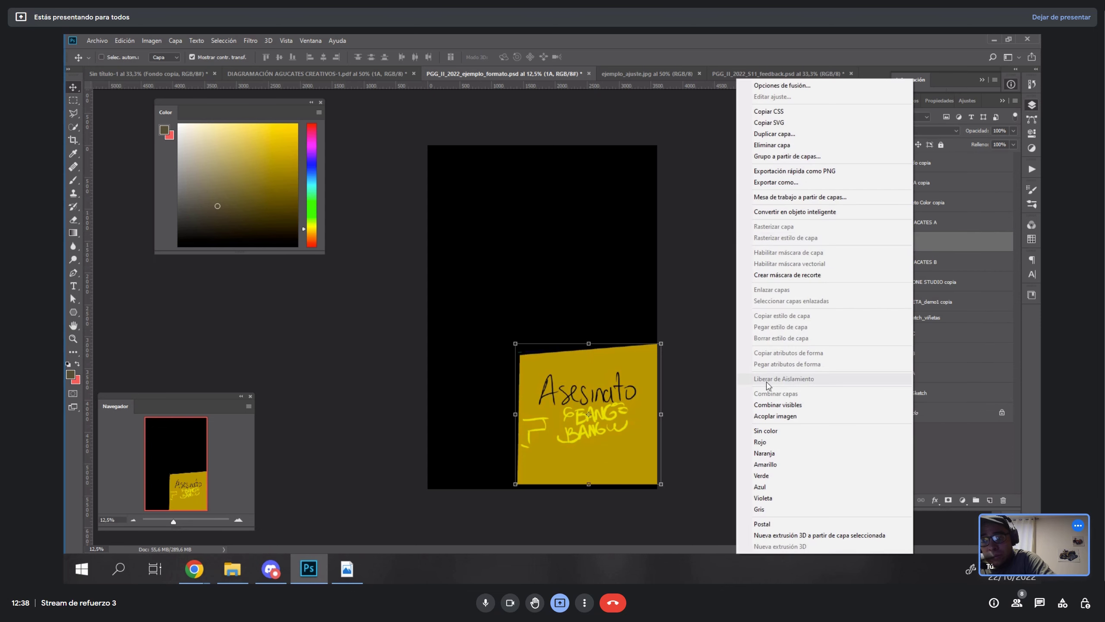
pyautogui.click(844, 212)
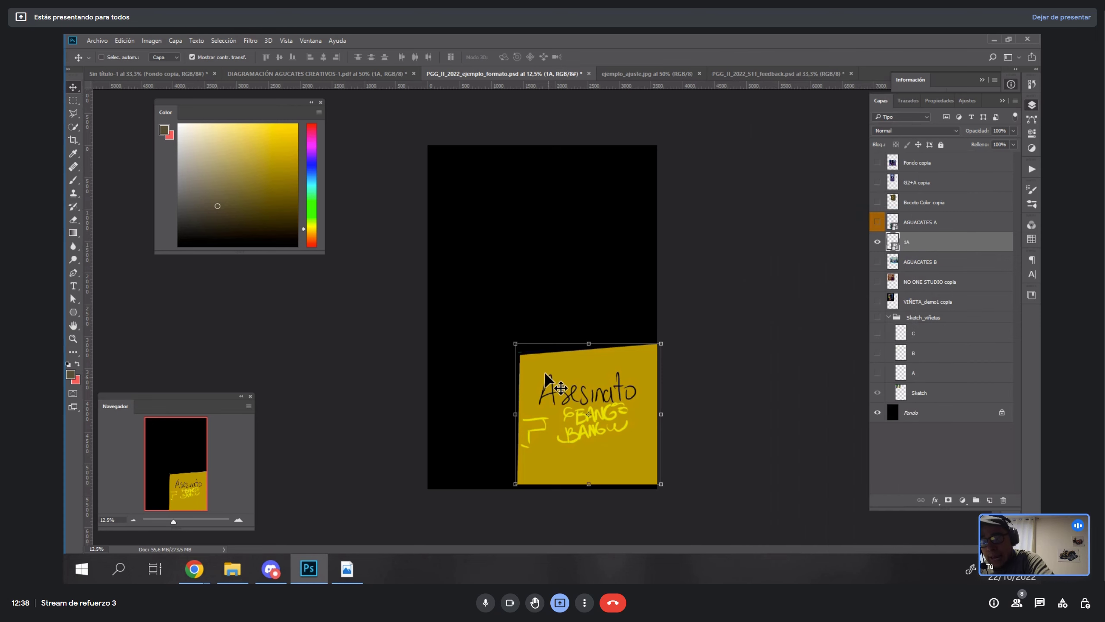
pyautogui.moveTo(515, 343); pyautogui.dragTo(656, 471)
pyautogui.press('Return')
pyautogui.hotkey('ctrl', 't')
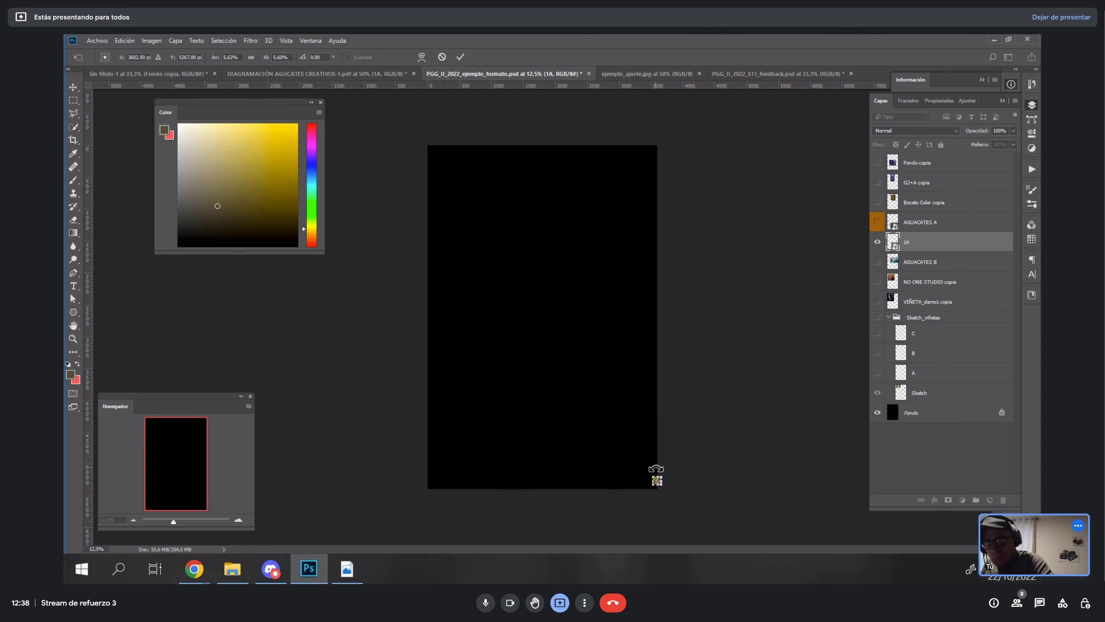
pyautogui.press('Return')
# - Examine the shrunken 1A panel at 100% zoom, then view it against the whole page
pyautogui.hotkey('ctrl', '1')
pyautogui.moveTo(750, 427); pyautogui.dragTo(687, 322)
pyautogui.hotkey('ctrl', '-')
pyautogui.hotkey('ctrl', '-')
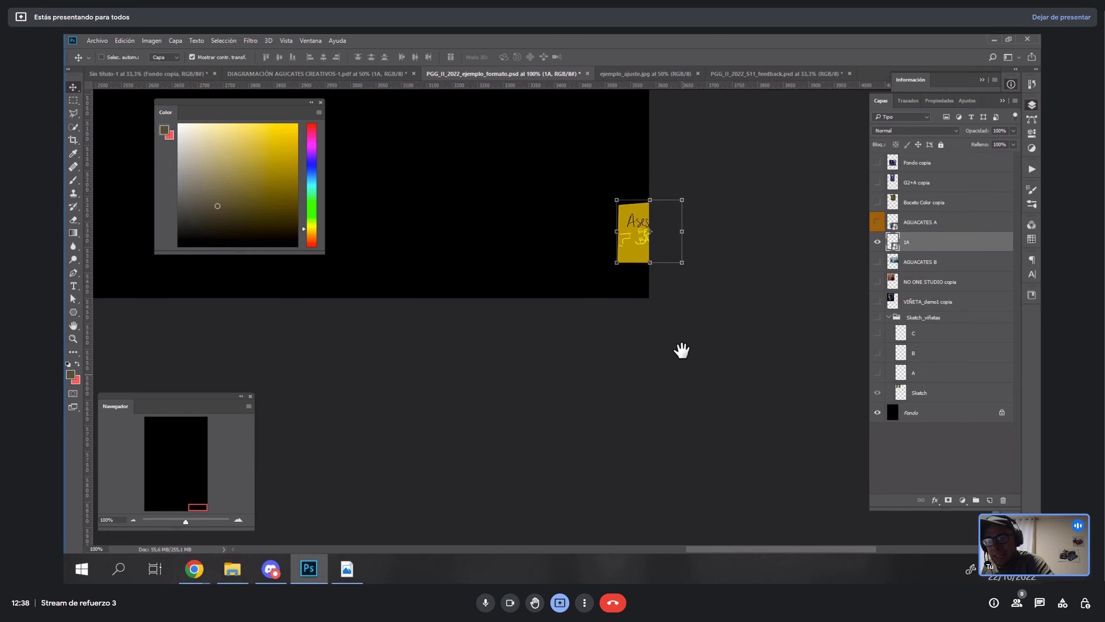
pyautogui.press('z')
pyautogui.keyDown('alt'); pyautogui.click(659, 323); pyautogui.keyUp('alt')
pyautogui.keyDown('alt'); pyautogui.click(662, 327); pyautogui.keyUp('alt')
pyautogui.keyDown('alt'); pyautogui.click(662, 328); pyautogui.keyUp('alt')
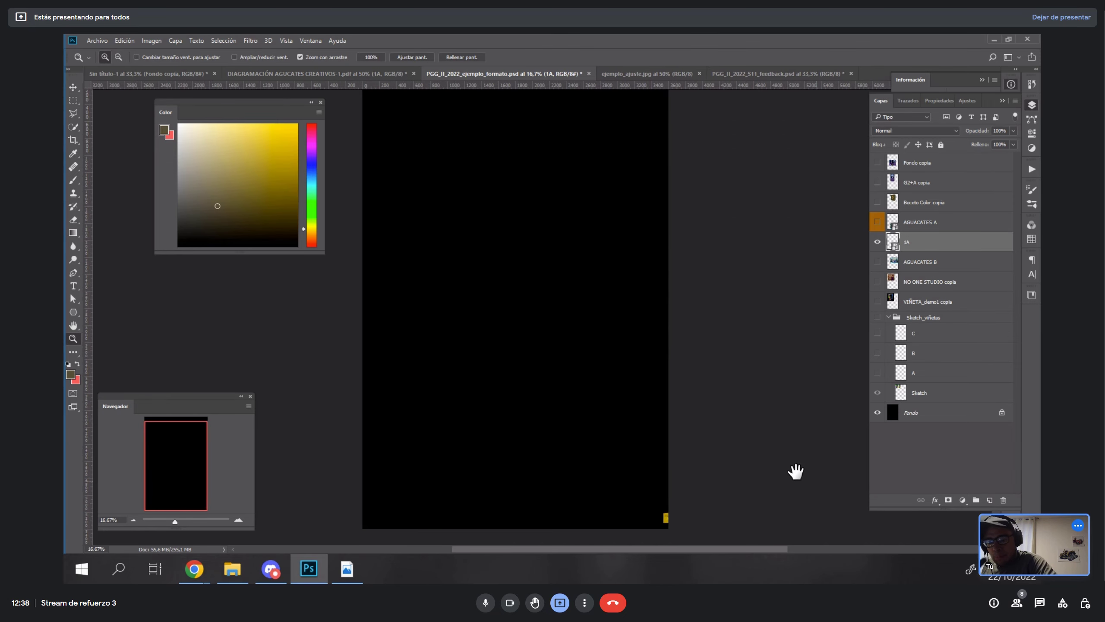
# - Enlarge the 1A smart object to about half the page width in the lower right corner and check its sharpness up close
pyautogui.press('v')
pyautogui.moveTo(662, 481); pyautogui.dragTo(524, 395)
pyautogui.hotkey('ctrl', 't')
pyautogui.moveTo(617, 425)
pyautogui.mouseDown()
pyautogui.moveTo(631, 432)
pyautogui.moveTo(626, 418)
pyautogui.mouseUp()
pyautogui.moveTo(546, 411); pyautogui.dragTo(514, 376)
pyautogui.press('Return')
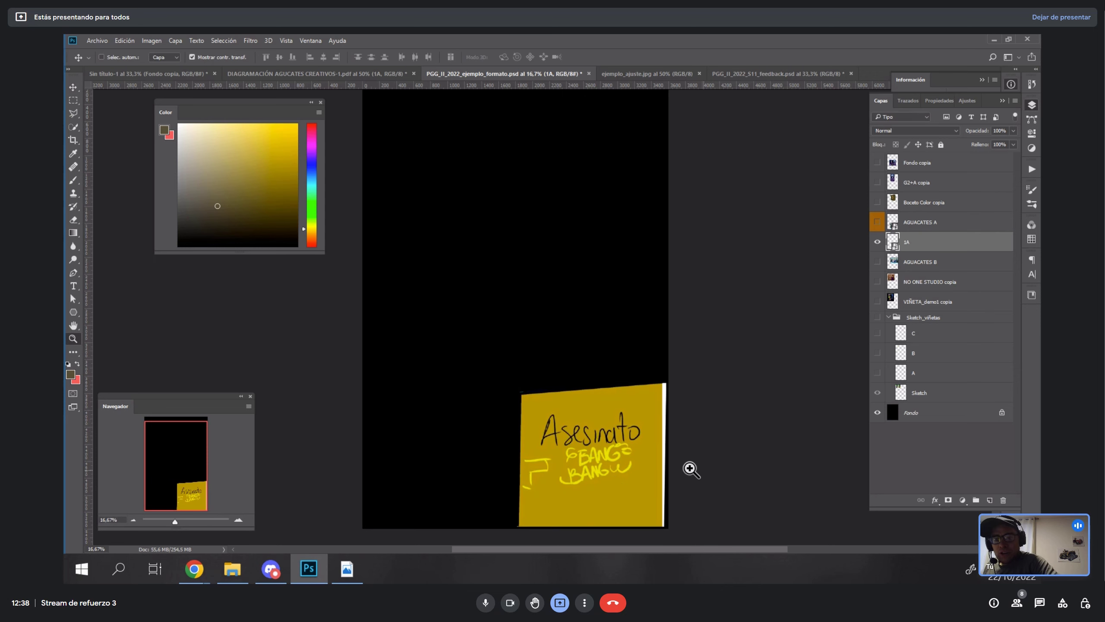
pyautogui.press('z')
pyautogui.click(692, 469)
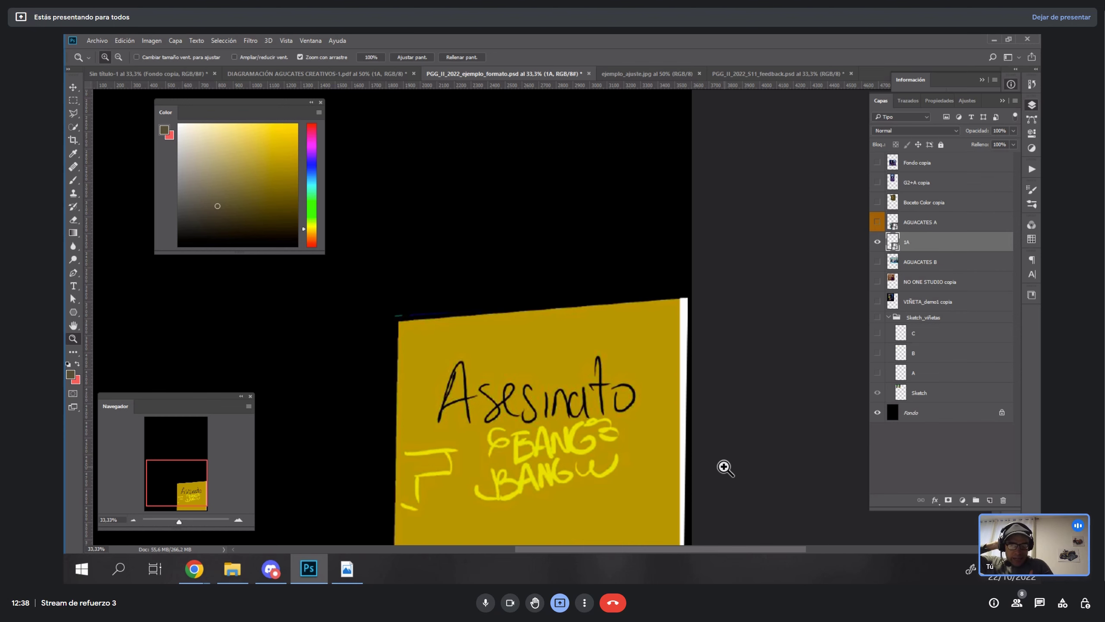
pyautogui.keyDown('alt'); pyautogui.click(678, 378); pyautogui.keyUp('alt')
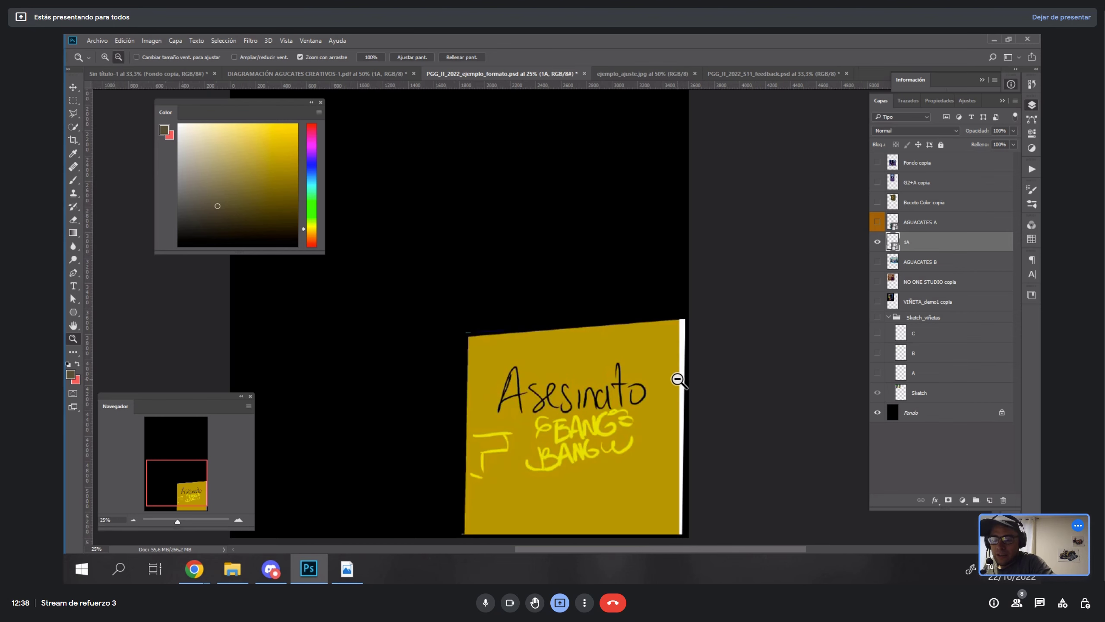
pyautogui.keyDown('alt'); pyautogui.click(688, 363); pyautogui.keyUp('alt')
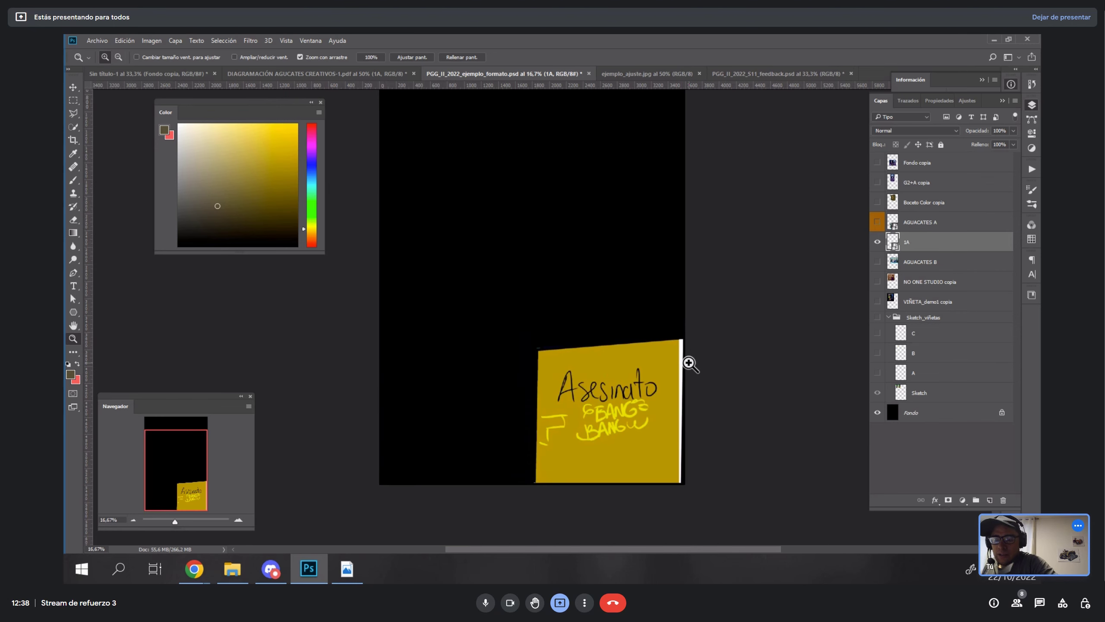
# - Show the AGUACATES A and Boceto Color copia layers briefly, then hide them together with layer 1A
pyautogui.click(877, 222)
pyautogui.click(878, 202)
pyautogui.moveTo(720, 450); pyautogui.dragTo(721, 425)
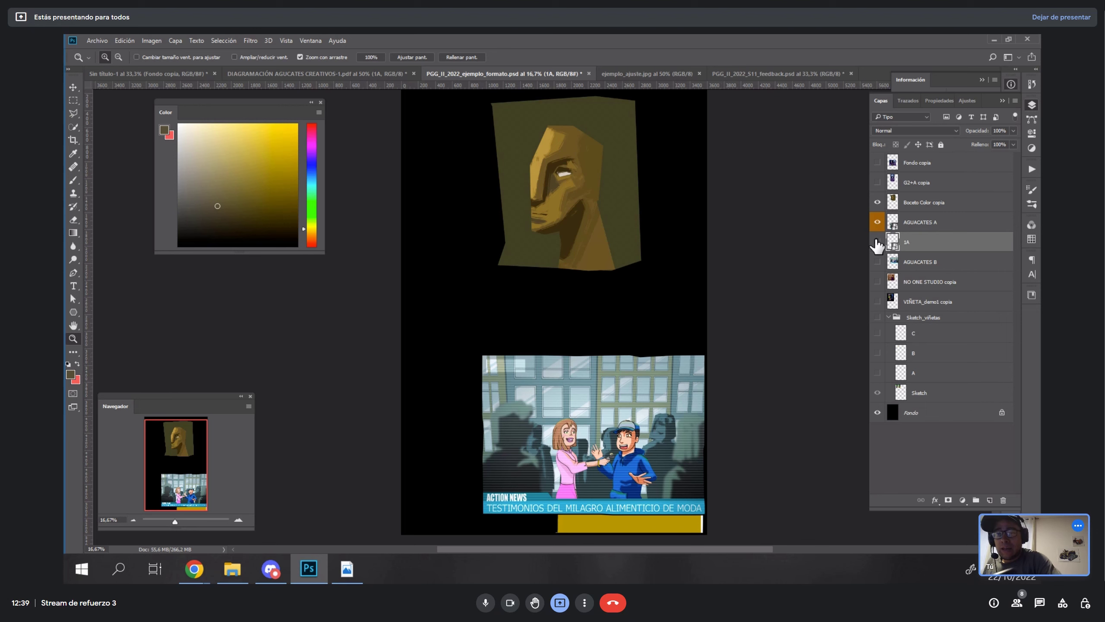
pyautogui.moveTo(877, 242); pyautogui.dragTo(887, 210)
pyautogui.scroll(1, 790, 388)
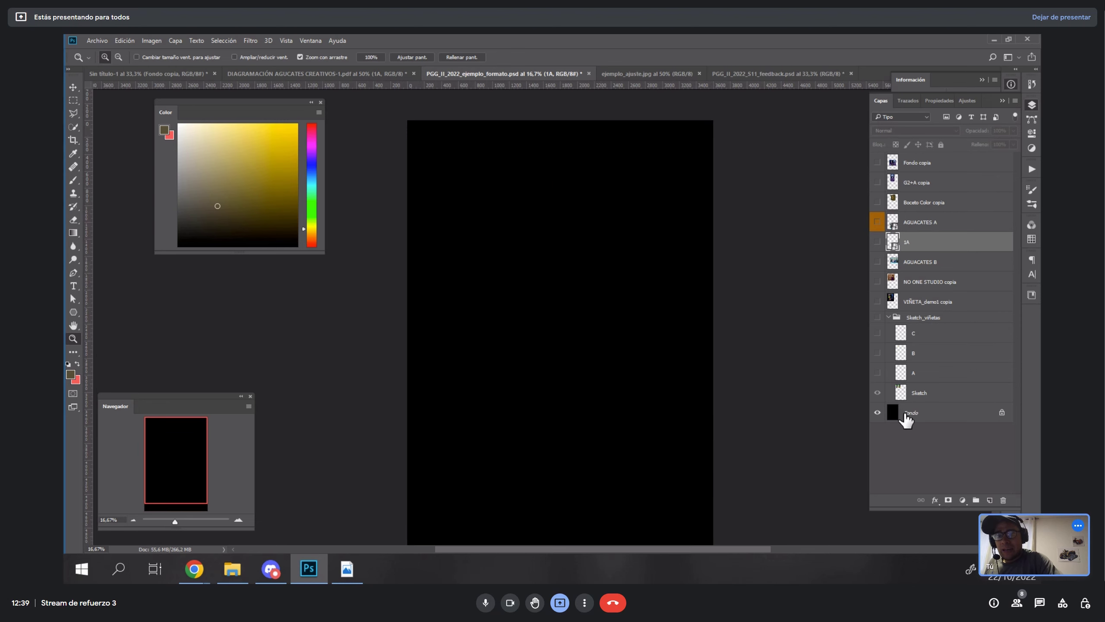
# - Collapse the Sketch_viñetas group and lighten the Fondo layer with Hue/Saturation, setting the lightness to +87
pyautogui.click(888, 317)
pyautogui.click(936, 336)
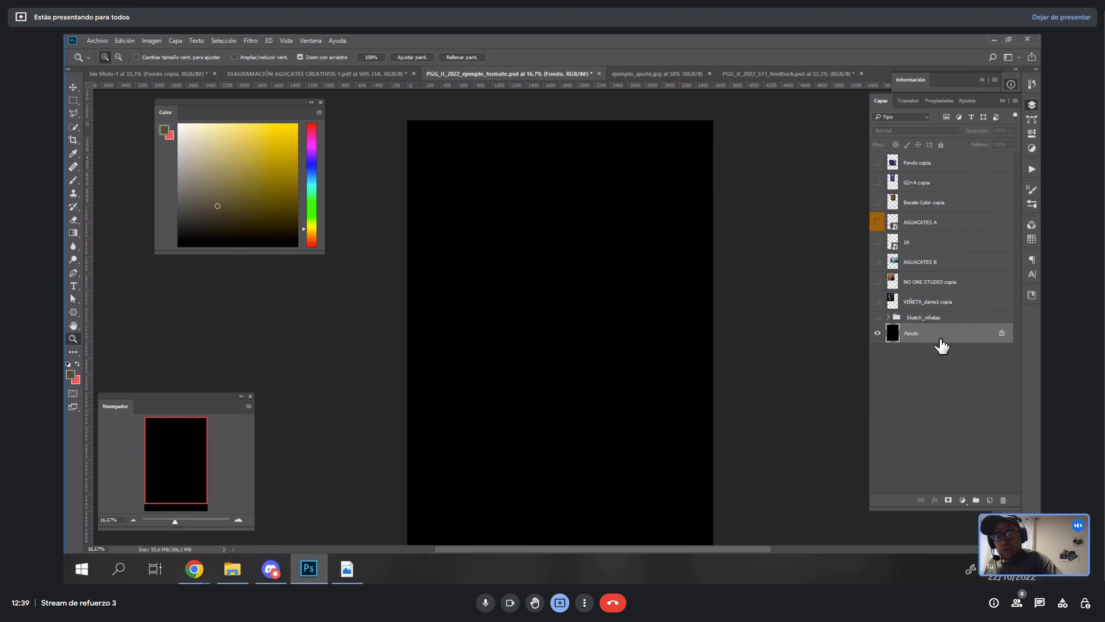
pyautogui.hotkey('ctrl', 'u')
pyautogui.moveTo(841, 252); pyautogui.dragTo(885, 250)
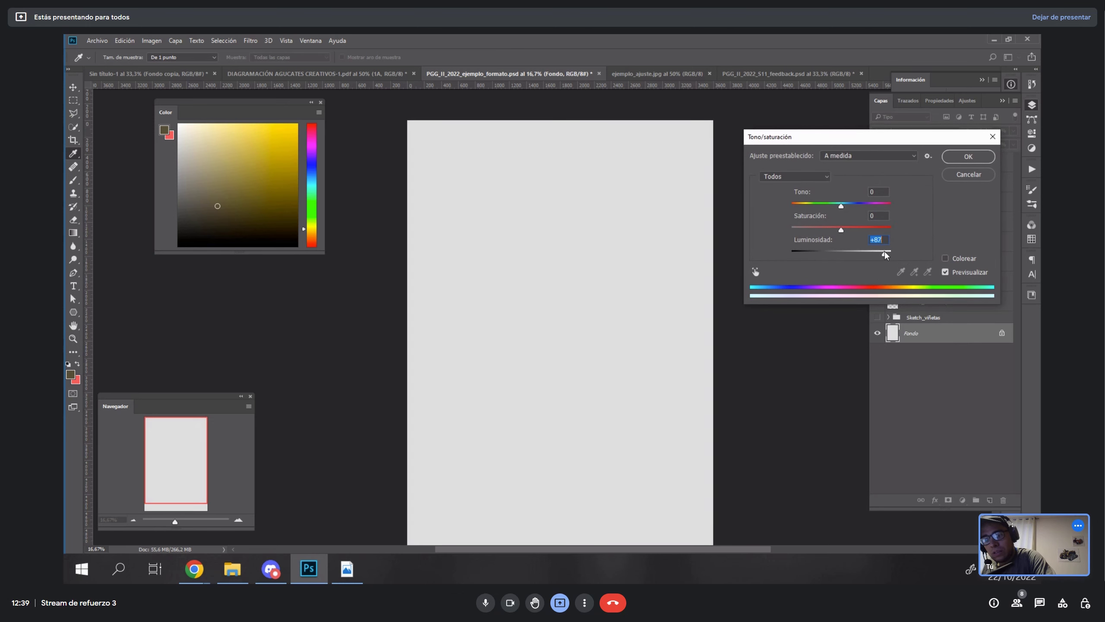
pyautogui.click(969, 156)
# - Add an empty layer directly above Fondo
pyautogui.press('z')
pyautogui.click(990, 500)
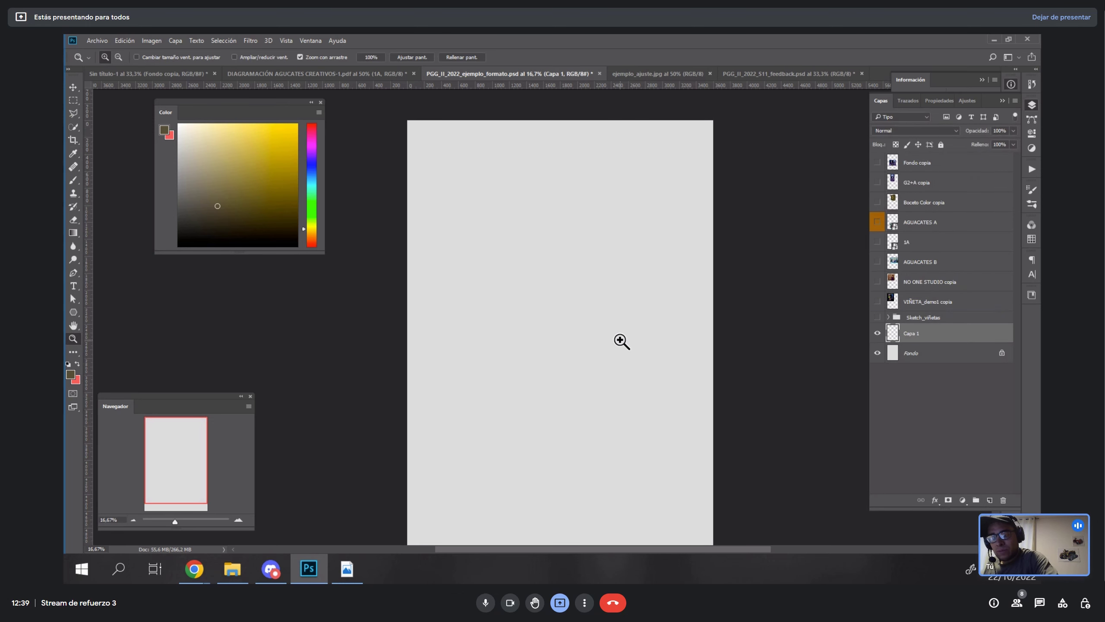
pyautogui.click(608, 328)
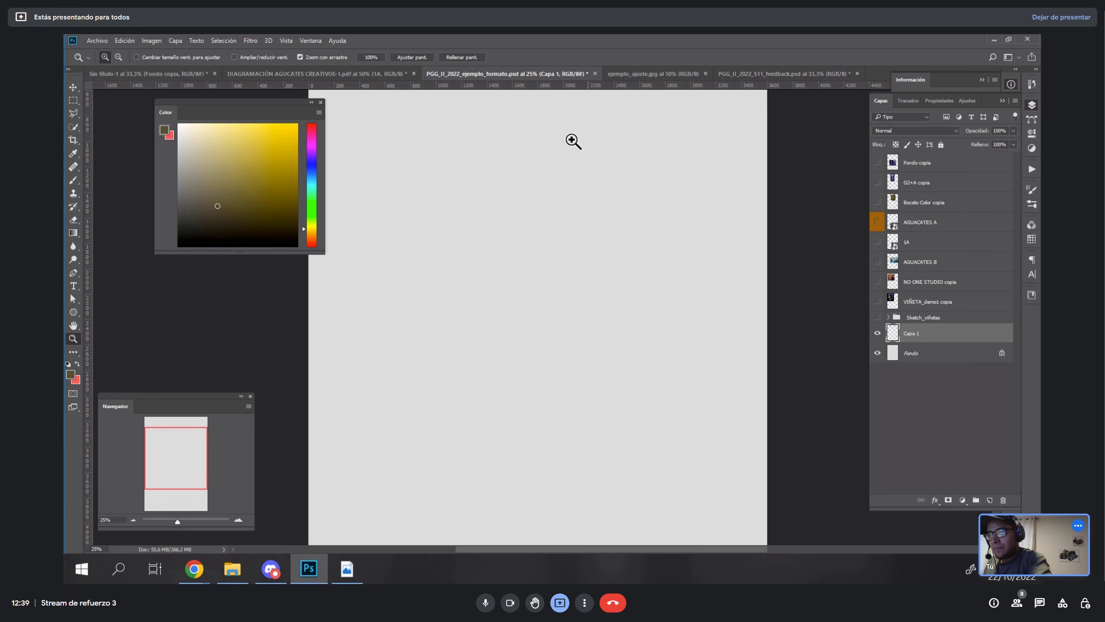
# - In the Sin título-1 document, hide the Fondo copia layer and make Capa 1 the active layer
pyautogui.click(188, 73)
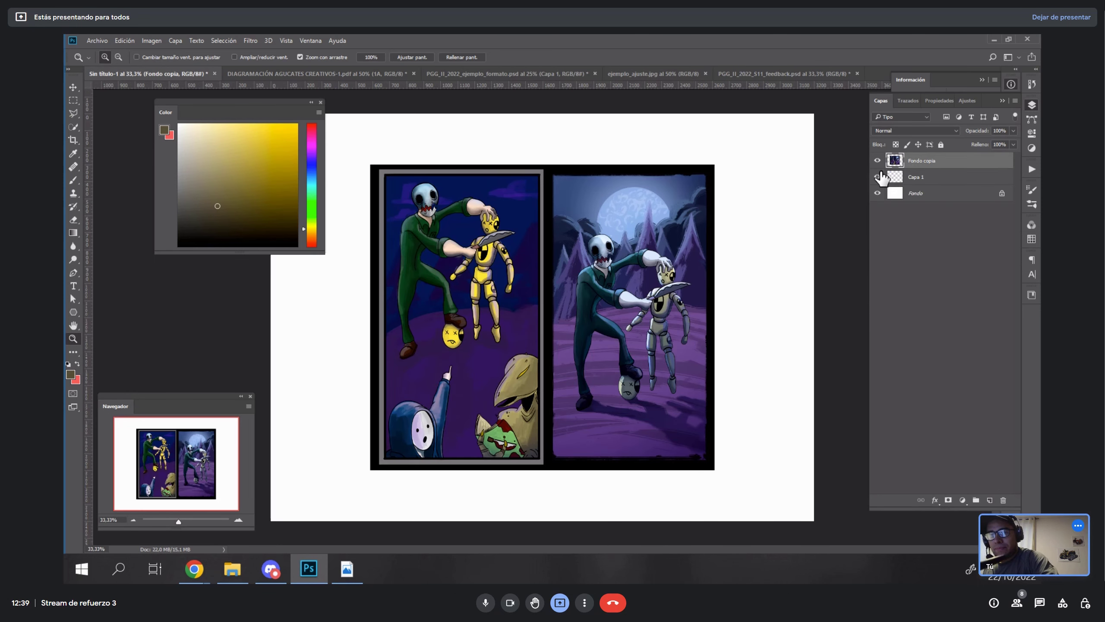
pyautogui.click(877, 160)
pyautogui.click(929, 179)
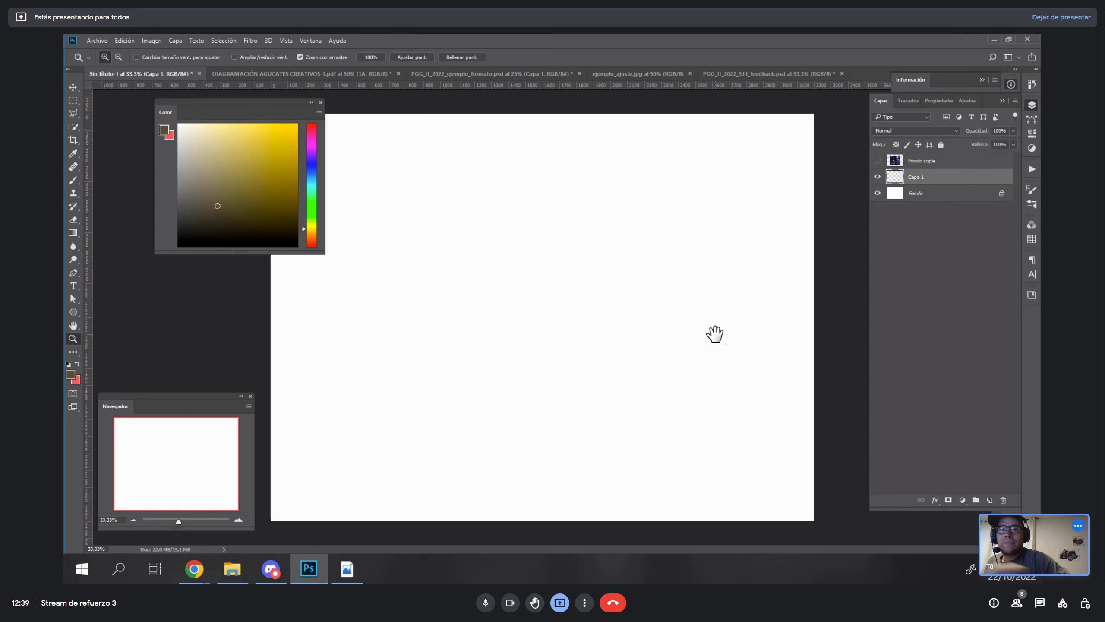
pyautogui.click(1017, 603)
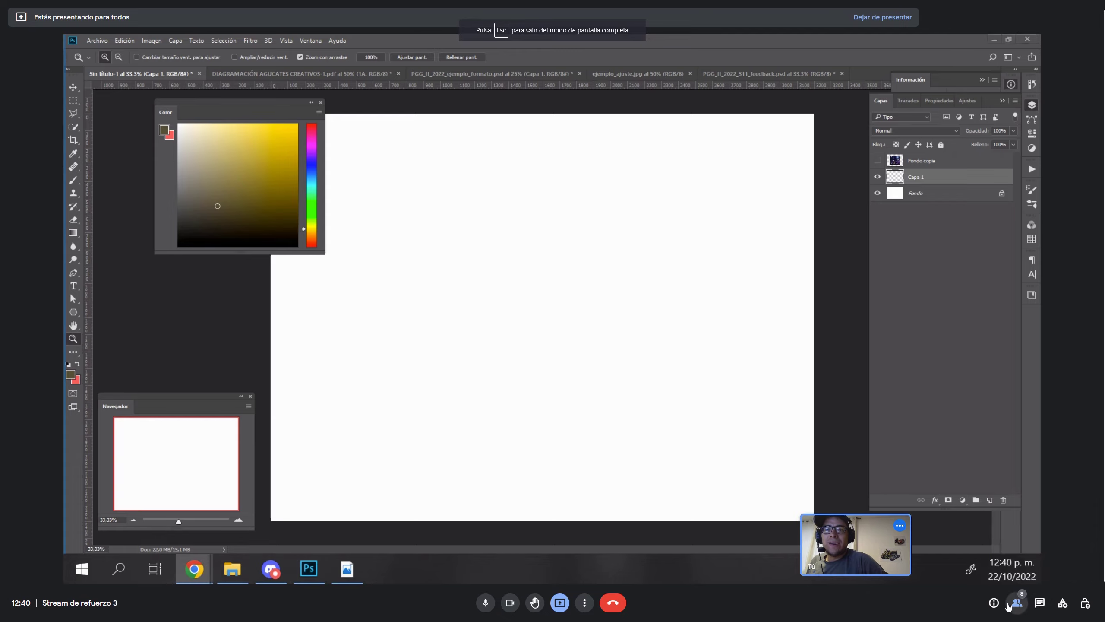
# - Check who is attending the meeting in the participant list, and close the list
pyautogui.click(1017, 603)
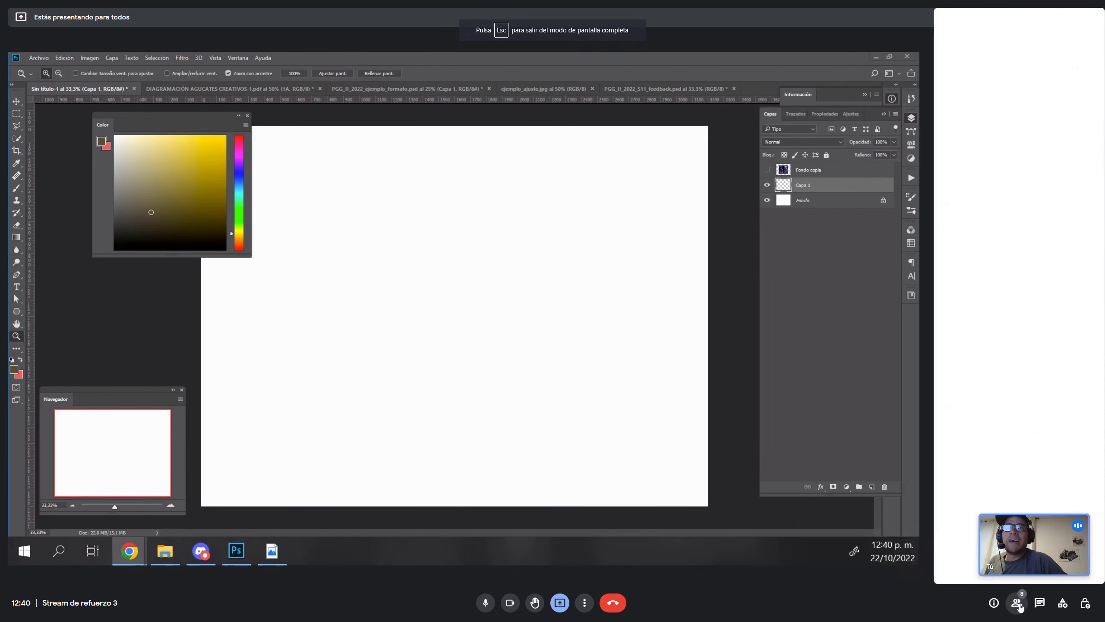
pyautogui.click(1017, 603)
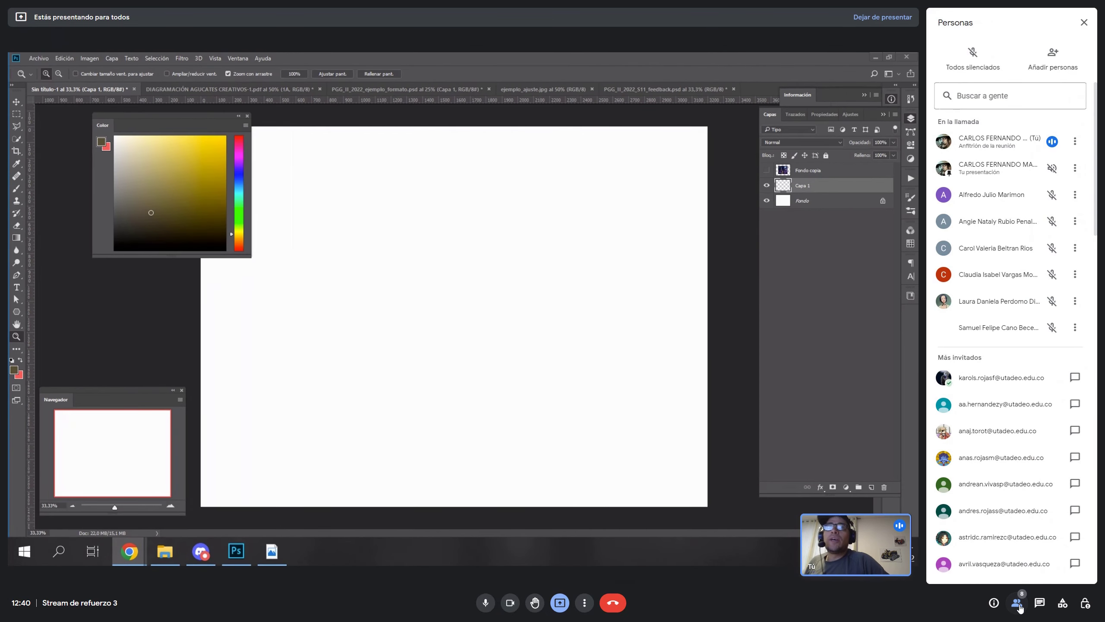
pyautogui.click(1017, 604)
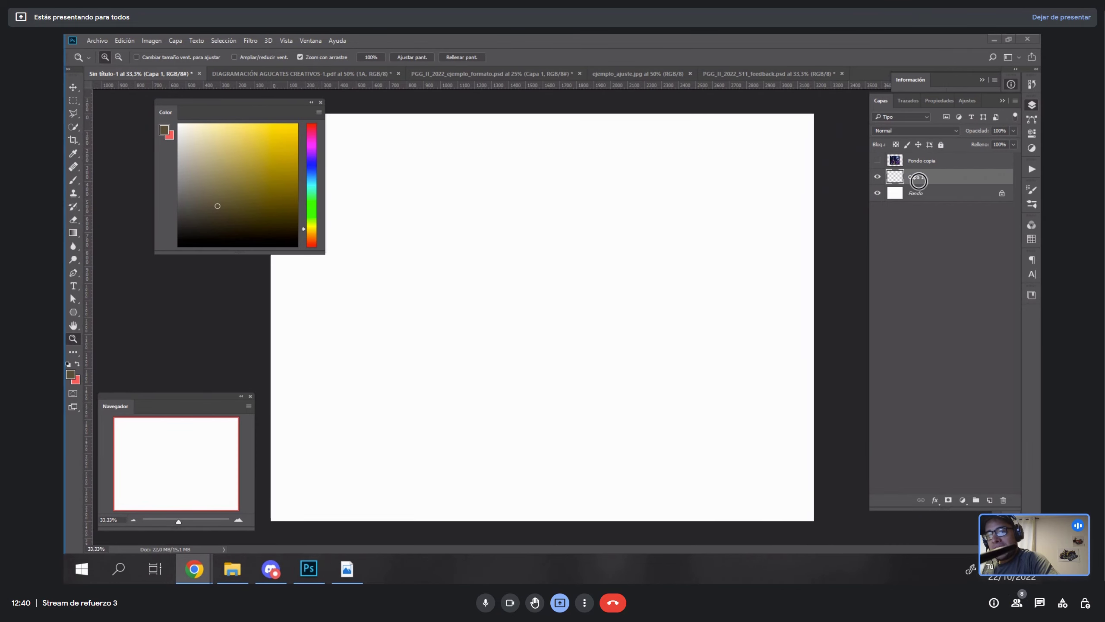
# - Activate the Brush tool, test several freehand strokes on Capa 1, and undo them
pyautogui.press('b')
pyautogui.moveTo(613, 222)
pyautogui.mouseDown()
pyautogui.moveTo(538, 329)
pyautogui.moveTo(642, 375)
pyautogui.moveTo(626, 189)
pyautogui.mouseUp()
pyautogui.hotkey('ctrl', 'z')
pyautogui.hotkey('ctrl', 'z')
pyautogui.moveTo(559, 191); pyautogui.dragTo(432, 279)
pyautogui.moveTo(447, 215)
pyautogui.mouseDown()
pyautogui.moveTo(488, 280)
pyautogui.moveTo(697, 267)
pyautogui.moveTo(738, 240)
pyautogui.mouseUp()
pyautogui.hotkey('ctrl', 'z')
pyautogui.moveTo(596, 227)
pyautogui.mouseDown()
pyautogui.moveTo(406, 249)
pyautogui.moveTo(495, 291)
pyautogui.moveTo(718, 263)
pyautogui.moveTo(711, 292)
pyautogui.mouseUp()
pyautogui.hotkey('ctrl', 'z')
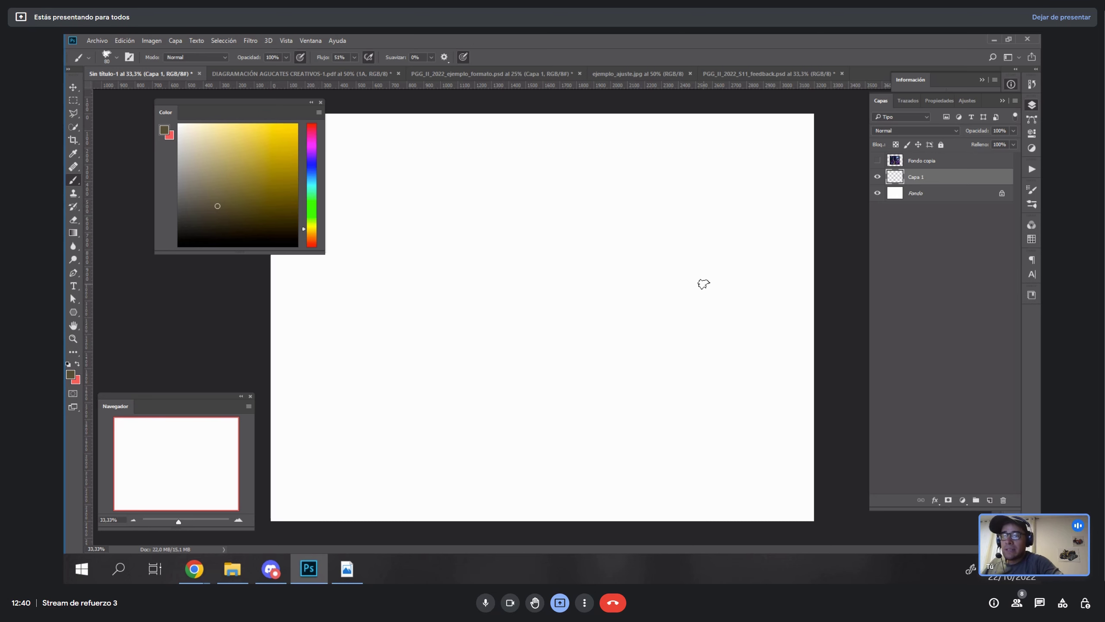
# - Switch the document to full-screen mode with the menu bar and reduce the brush size to 35 px
pyautogui.scroll(10, 630, 274)
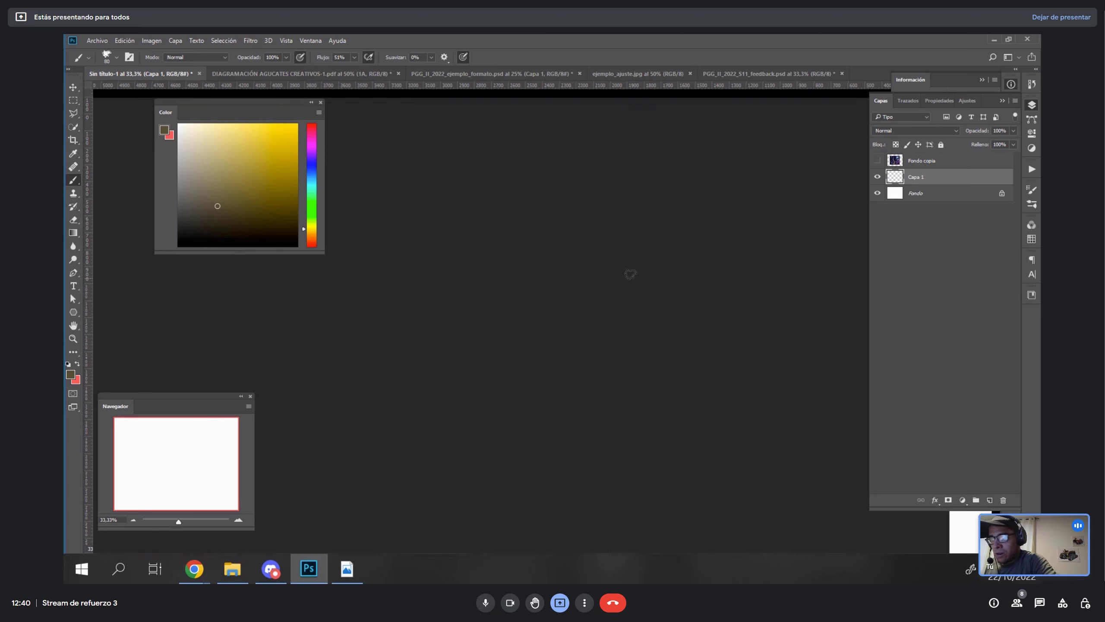
pyautogui.press('f')
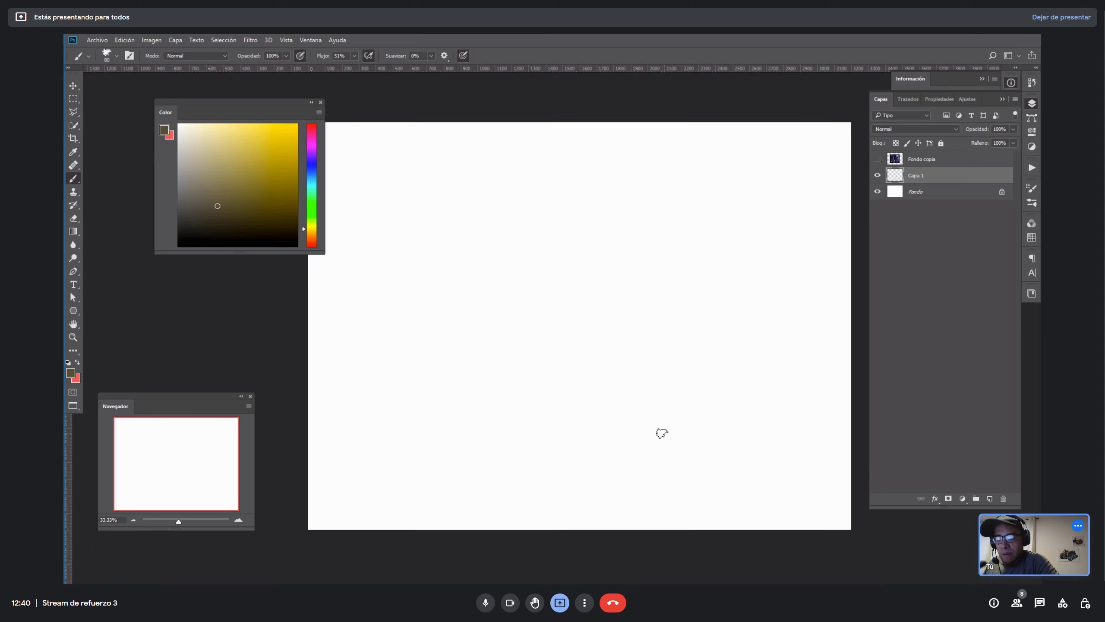
pyautogui.press('[')
pyautogui.press('[')
pyautogui.press('[')
pyautogui.press('[')
pyautogui.press('[')
pyautogui.press('[')
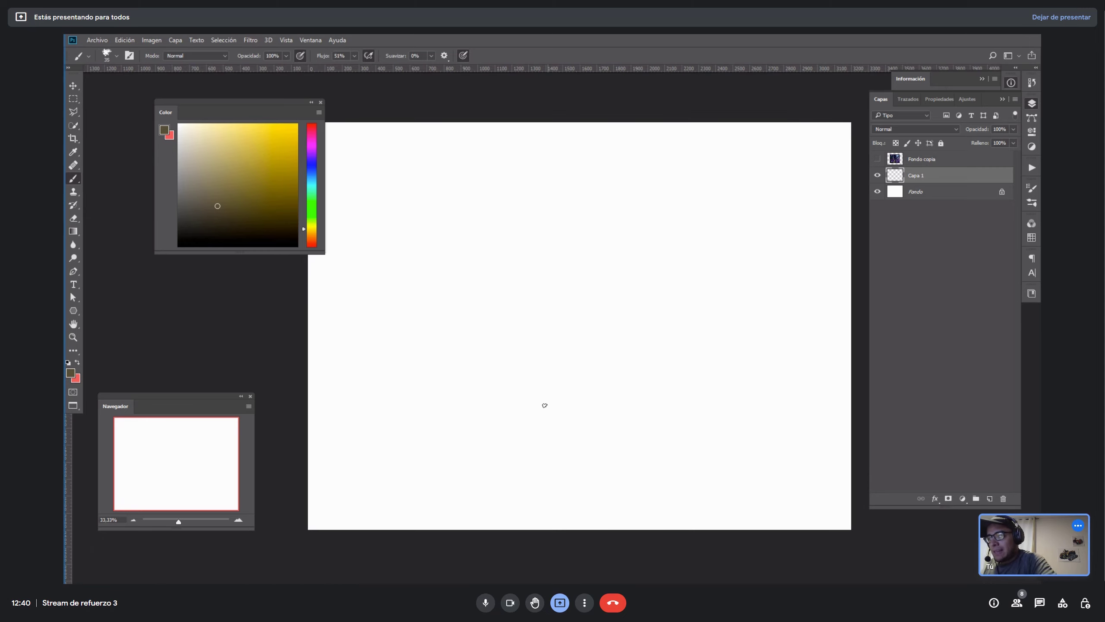
# - Move the Color panel clear of the canvas and choose the basic_brush preset from Pinceles_principales
pyautogui.moveTo(220, 109); pyautogui.dragTo(160, 108)
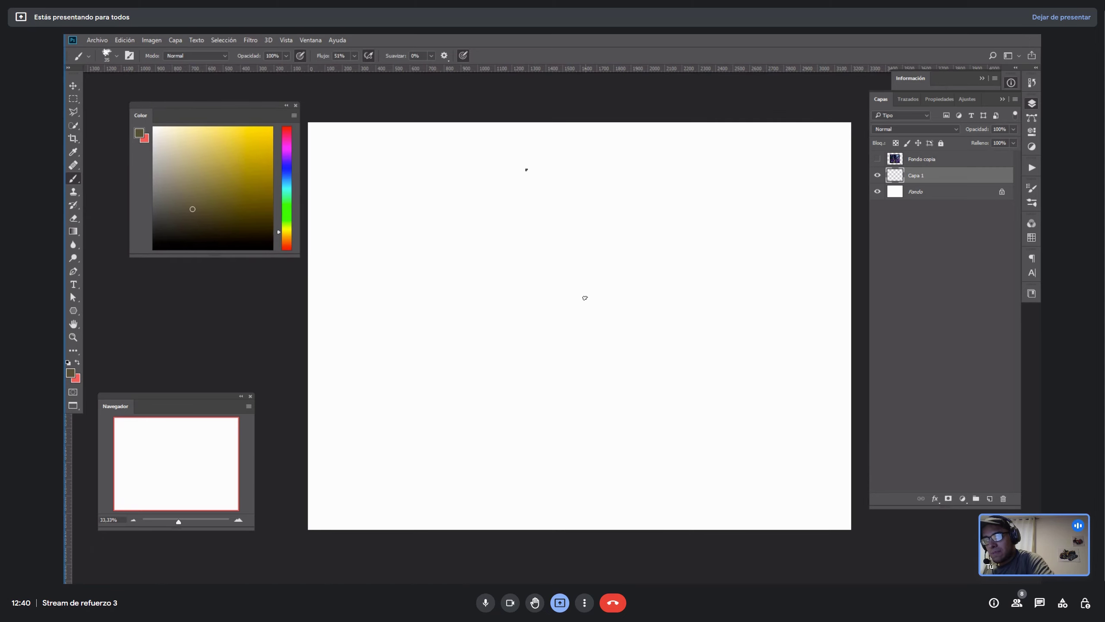
pyautogui.rightClick(585, 298)
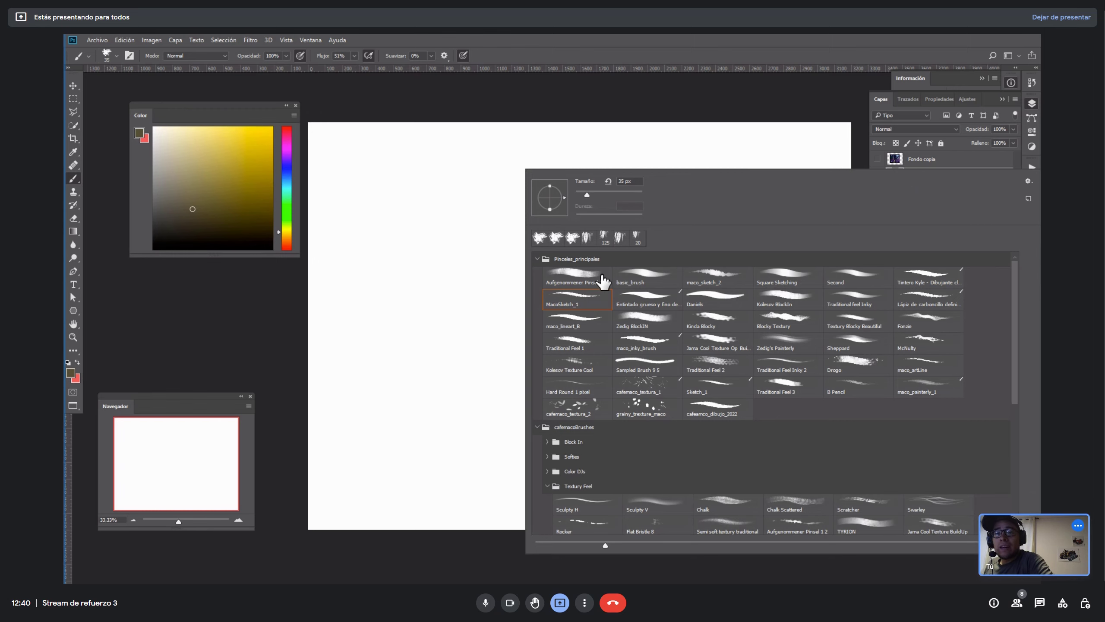
pyautogui.click(639, 282)
# - Try zigzag and sweeping freehand strokes with basic_brush on Capa 1, and undo them
pyautogui.moveTo(425, 213)
pyautogui.mouseDown()
pyautogui.moveTo(438, 256)
pyautogui.moveTo(474, 288)
pyautogui.moveTo(506, 384)
pyautogui.moveTo(614, 144)
pyautogui.moveTo(567, 225)
pyautogui.moveTo(555, 319)
pyautogui.moveTo(659, 214)
pyautogui.mouseUp()
pyautogui.hotkey('ctrl', 'z')
pyautogui.hotkey('ctrl', 'z')
pyautogui.moveTo(416, 275); pyautogui.dragTo(439, 338)
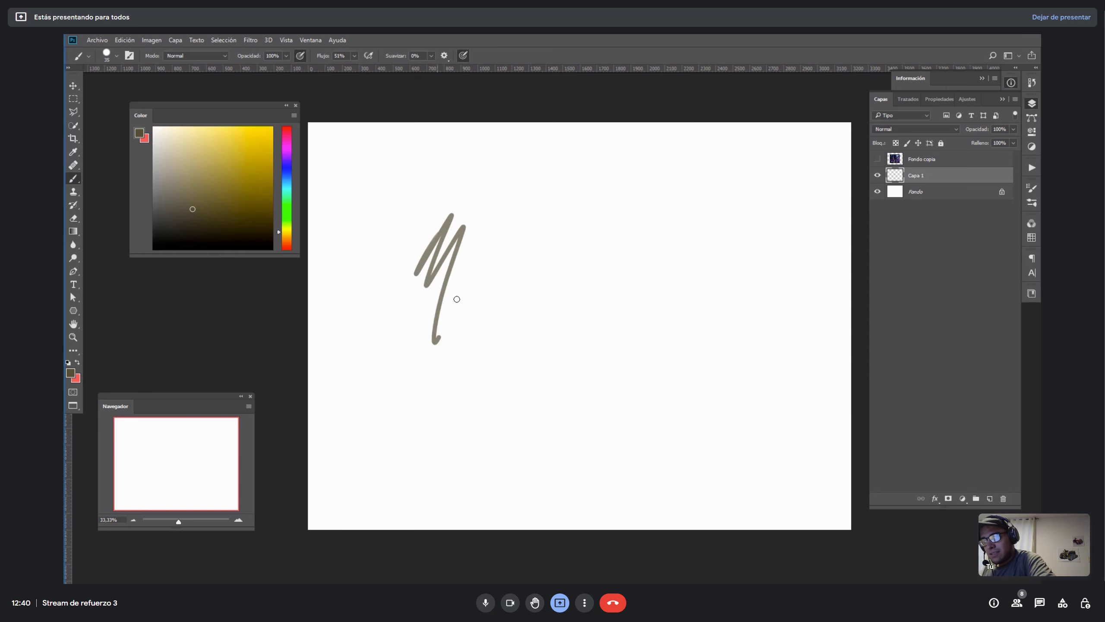
pyautogui.moveTo(456, 299); pyautogui.dragTo(566, 180)
pyautogui.hotkey('ctrl', 'z')
pyautogui.moveTo(472, 235)
pyautogui.mouseDown()
pyautogui.moveTo(521, 220)
pyautogui.moveTo(583, 267)
pyautogui.moveTo(716, 144)
pyautogui.mouseUp()
pyautogui.hotkey('ctrl', 'z')
# - Reduce the brush size to 15 px and draw a loose zigzag scribble around the centre of Capa 1
pyautogui.press('[')
pyautogui.press('[')
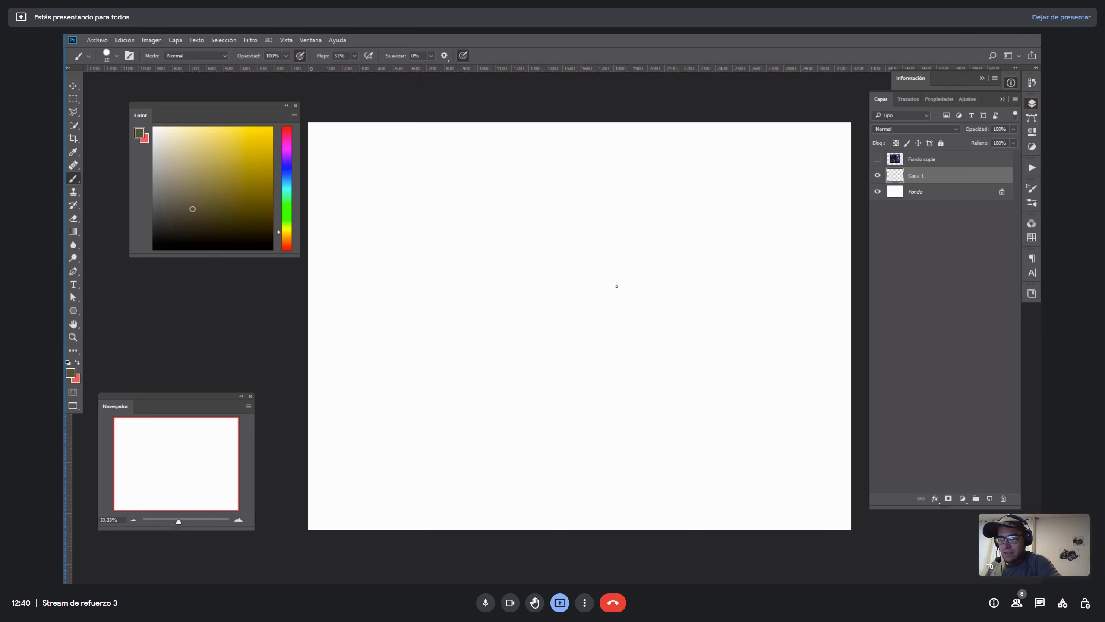
pyautogui.moveTo(386, 321)
pyautogui.mouseDown()
pyautogui.moveTo(546, 470)
pyautogui.moveTo(615, 321)
pyautogui.mouseUp()
pyautogui.hotkey('ctrl', 'z')
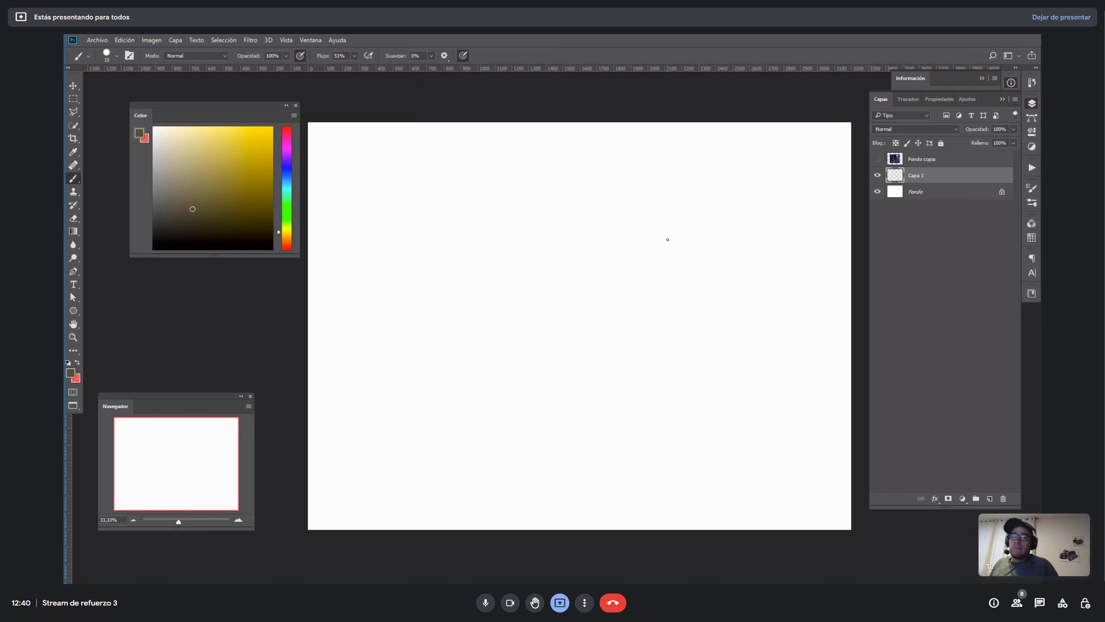
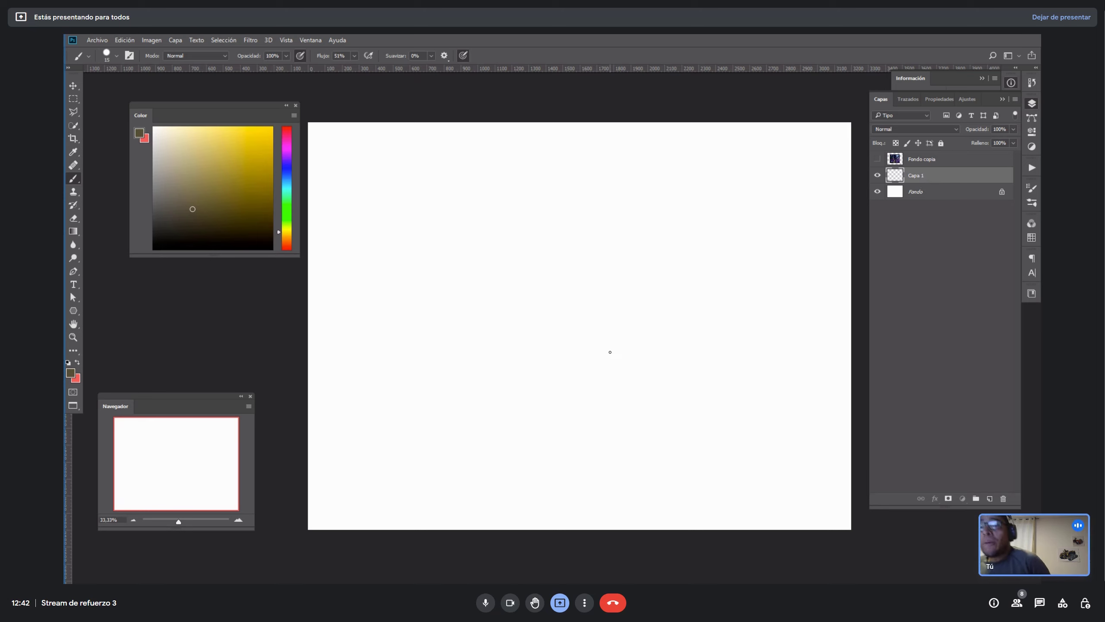
pyautogui.moveTo(611, 352)
pyautogui.mouseDown()
pyautogui.moveTo(549, 345)
pyautogui.moveTo(494, 287)
pyautogui.mouseUp()
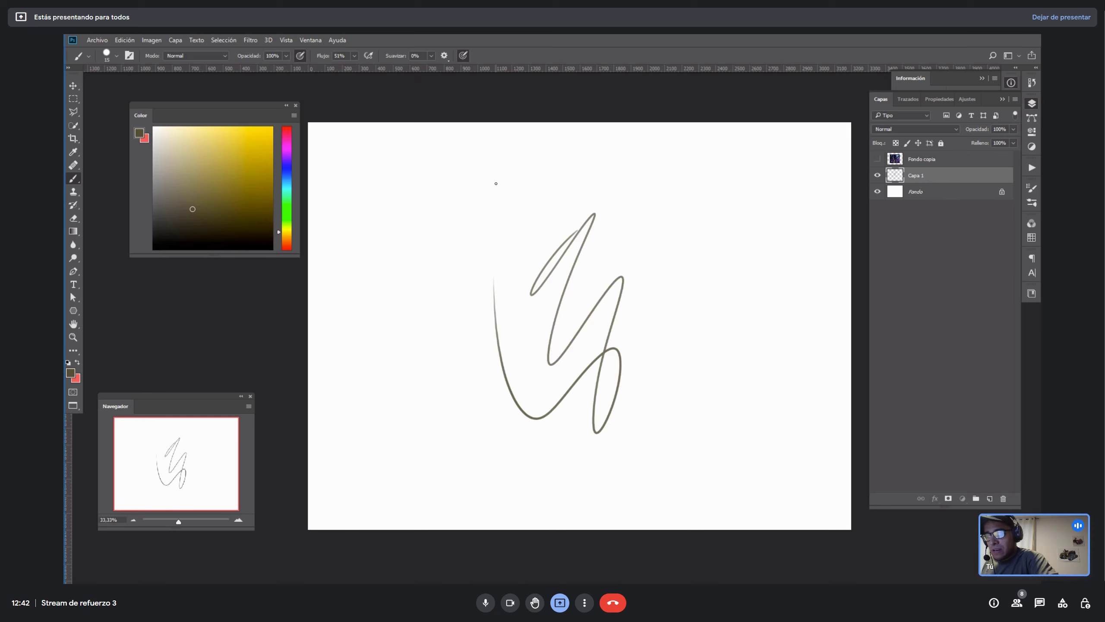
# - Undo the existing scribble and draw a small B-shaped mark near the middle of the canvas
pyautogui.hotkey('ctrl', 'z')
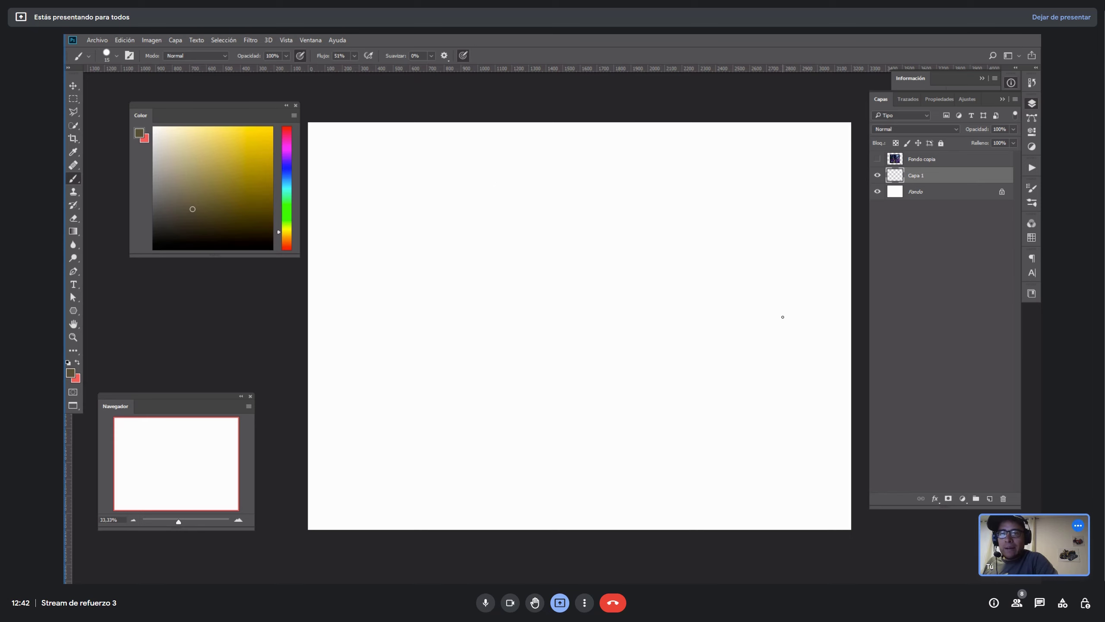
pyautogui.moveTo(607, 312)
pyautogui.mouseDown()
pyautogui.moveTo(609, 262)
pyautogui.moveTo(607, 322)
pyautogui.mouseUp()
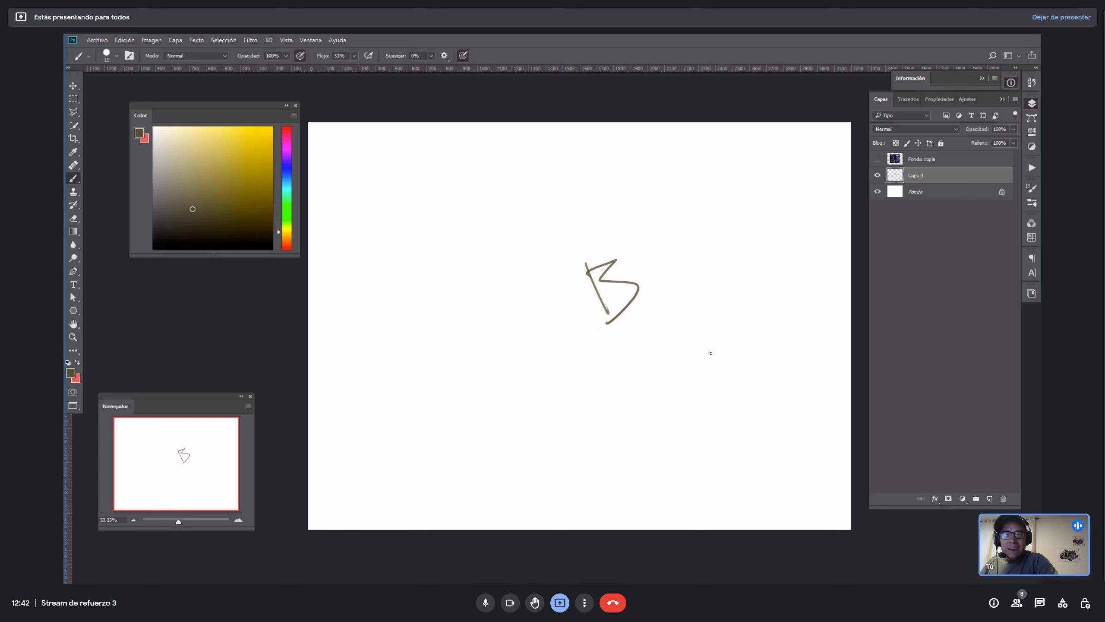
# - Enlarge the round brush to 700 px and paint broad overlapping strokes beside the B-shaped mark
pyautogui.press(']')
pyautogui.press(']')
pyautogui.press(']')
pyautogui.press(']')
pyautogui.press(']')
pyautogui.press(']')
pyautogui.press(']')
pyautogui.press(']')
pyautogui.press(']')
pyautogui.press(']')
pyautogui.press(']')
pyautogui.press(']')
pyautogui.press(']')
pyautogui.press(']')
pyautogui.press(']')
pyautogui.press(']')
pyautogui.press(']')
pyautogui.press(']')
pyautogui.press(']')
pyautogui.press(']')
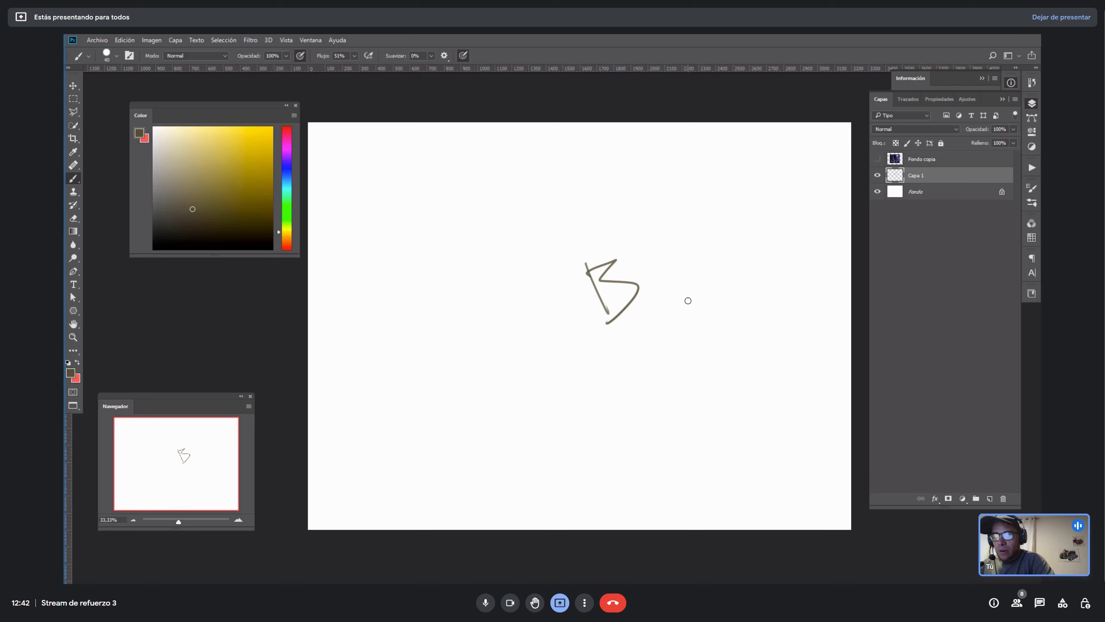
pyautogui.moveTo(688, 277)
pyautogui.mouseDown()
pyautogui.moveTo(728, 224)
pyautogui.moveTo(732, 242)
pyautogui.moveTo(686, 370)
pyautogui.moveTo(647, 308)
pyautogui.mouseUp()
# - Switch to a textured brush preset and draw a zigzag test stroke beside the B-shaped mark
pyautogui.rightClick(647, 319)
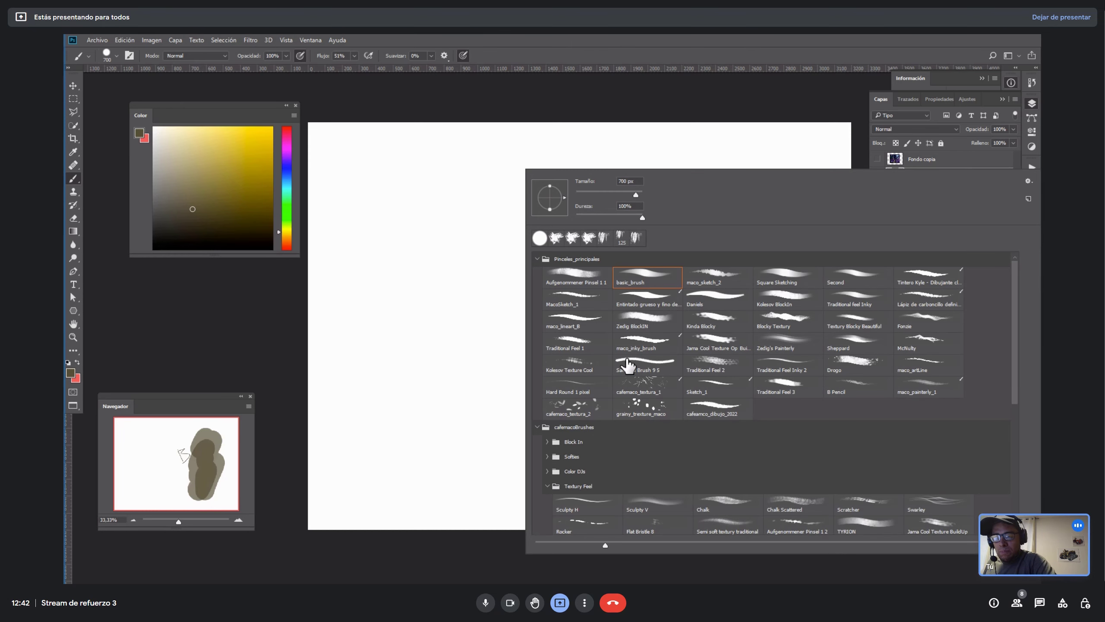
pyautogui.click(659, 329)
pyautogui.moveTo(441, 249); pyautogui.dragTo(497, 370)
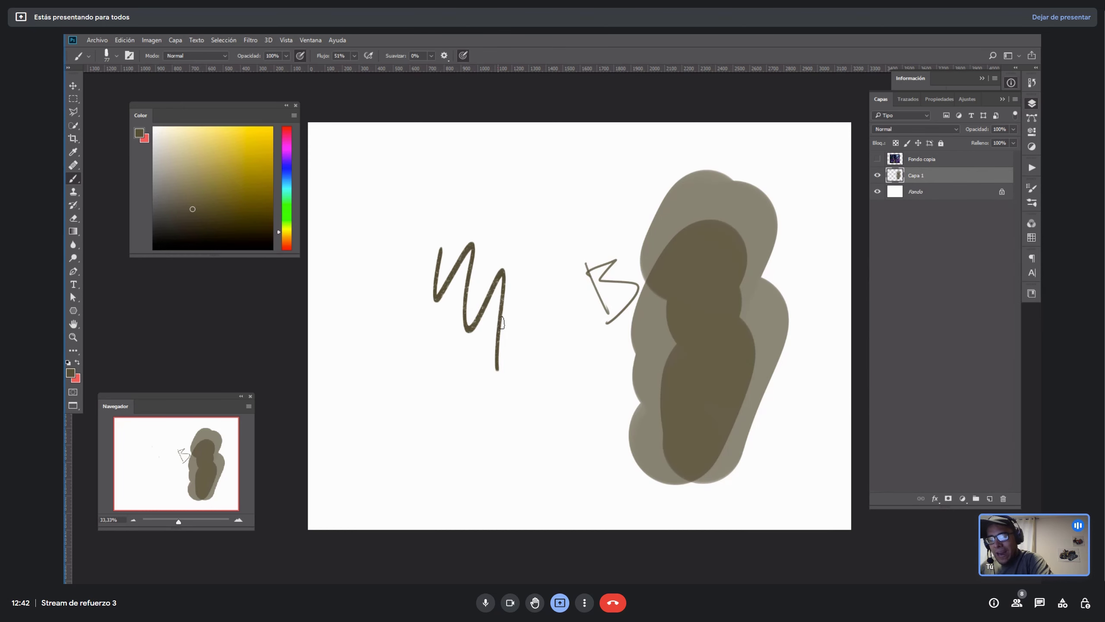
# - Enlarge the textured brush to 600 px and paint broad textured strokes across the middle of the canvas
pyautogui.press(']')
pyautogui.press(']')
pyautogui.press(']')
pyautogui.press(']')
pyautogui.press(']')
pyautogui.press(']')
pyautogui.press(']')
pyautogui.press(']')
pyautogui.press(']')
pyautogui.press(']')
pyautogui.press(']')
pyautogui.press(']')
pyautogui.moveTo(520, 315)
pyautogui.mouseDown()
pyautogui.moveTo(550, 267)
pyautogui.moveTo(612, 354)
pyautogui.moveTo(455, 410)
pyautogui.moveTo(499, 393)
pyautogui.mouseUp()
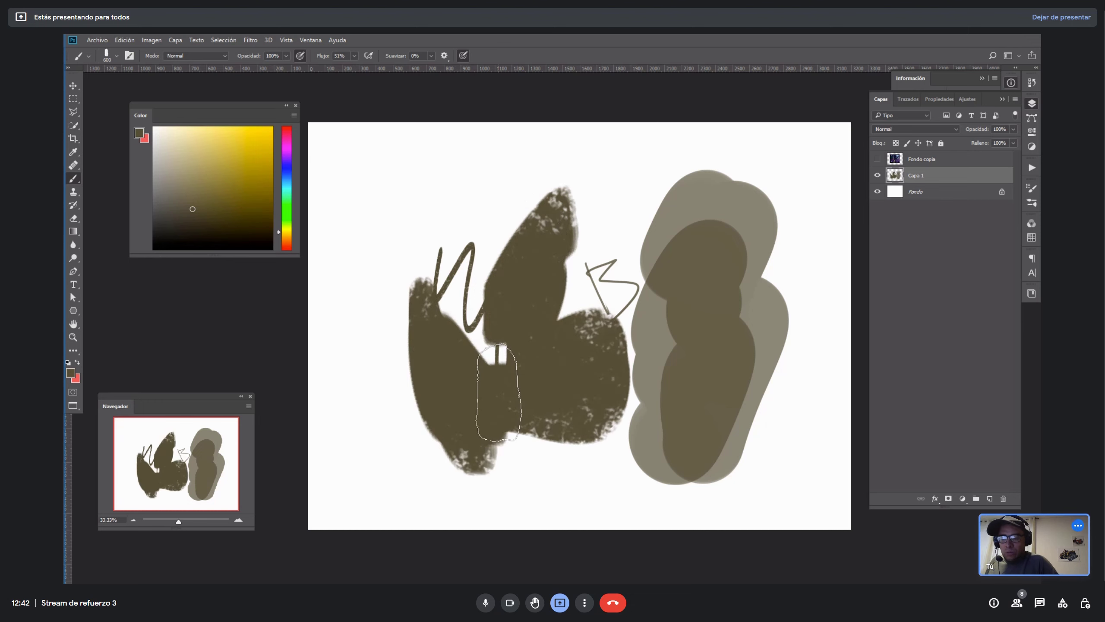
# - Shrink the textured brush to 20 px and draw thin freehand lines above the broad textured strokes
pyautogui.press('[')
pyautogui.press('[')
pyautogui.press('[')
pyautogui.press('[')
pyautogui.press('[')
pyautogui.press('[')
pyautogui.press('[')
pyautogui.press('[')
pyautogui.press('[')
pyautogui.press('[')
pyautogui.press('[')
pyautogui.press('[')
pyautogui.press('[')
pyautogui.press('[')
pyautogui.press('[')
pyautogui.press('[')
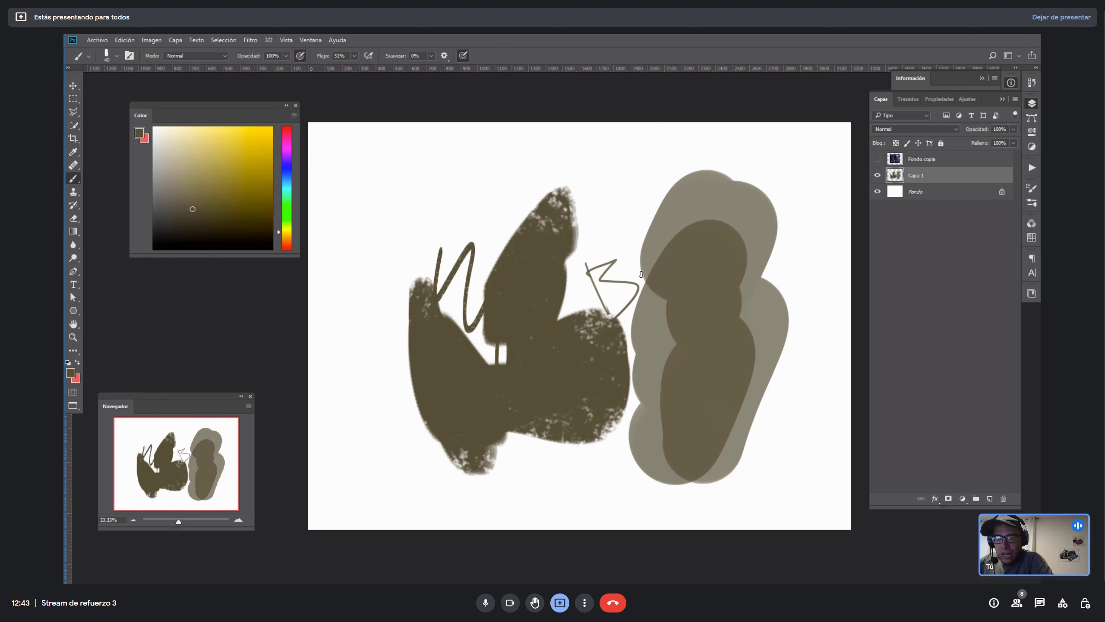
pyautogui.moveTo(608, 209)
pyautogui.mouseDown()
pyautogui.moveTo(563, 192)
pyautogui.moveTo(394, 322)
pyautogui.moveTo(566, 174)
pyautogui.mouseUp()
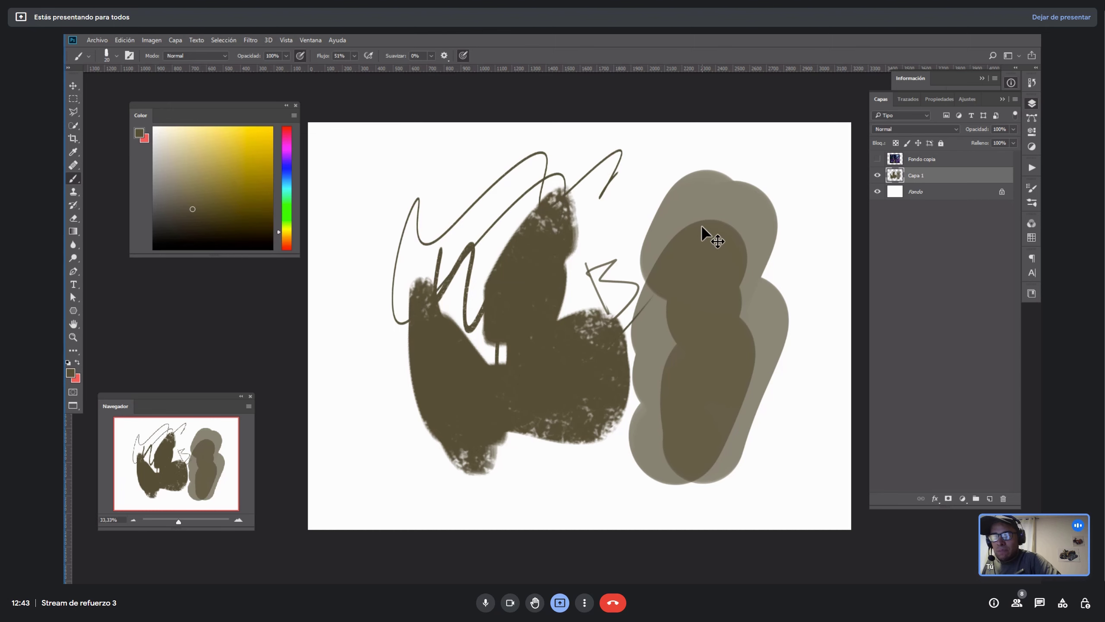
# - Switch back to a plain round brush and clear all test strokes from layer Capa 1
pyautogui.hotkey('ctrl', 'z')
pyautogui.rightClick(659, 267)
pyautogui.doubleClick(583, 242)
pyautogui.moveTo(492, 160)
pyautogui.mouseDown()
pyautogui.moveTo(461, 204)
pyautogui.moveTo(547, 346)
pyautogui.moveTo(570, 170)
pyautogui.mouseUp()
pyautogui.hotkey('ctrl', 'a')
pyautogui.press('Delete')
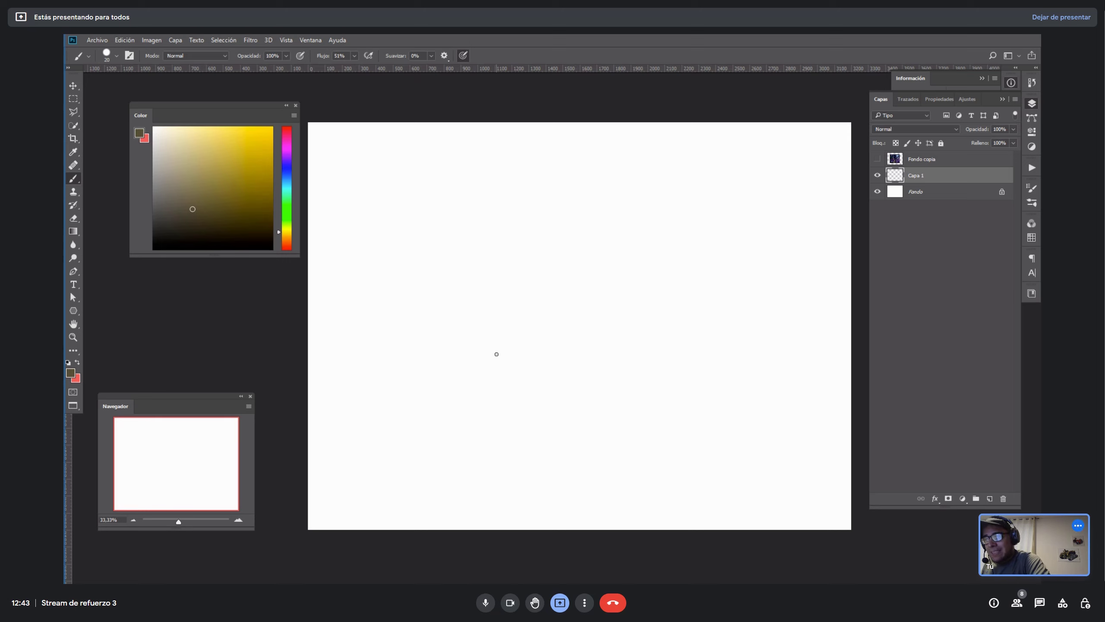
# - Test and undo a stepped line, reduce the brush to 10 px, and sketch a thin arch and a zigzag
pyautogui.moveTo(496, 354)
pyautogui.mouseDown()
pyautogui.moveTo(497, 294)
pyautogui.moveTo(510, 288)
pyautogui.moveTo(524, 320)
pyautogui.moveTo(536, 318)
pyautogui.moveTo(542, 270)
pyautogui.moveTo(555, 271)
pyautogui.moveTo(584, 318)
pyautogui.moveTo(613, 312)
pyautogui.moveTo(621, 359)
pyautogui.mouseUp()
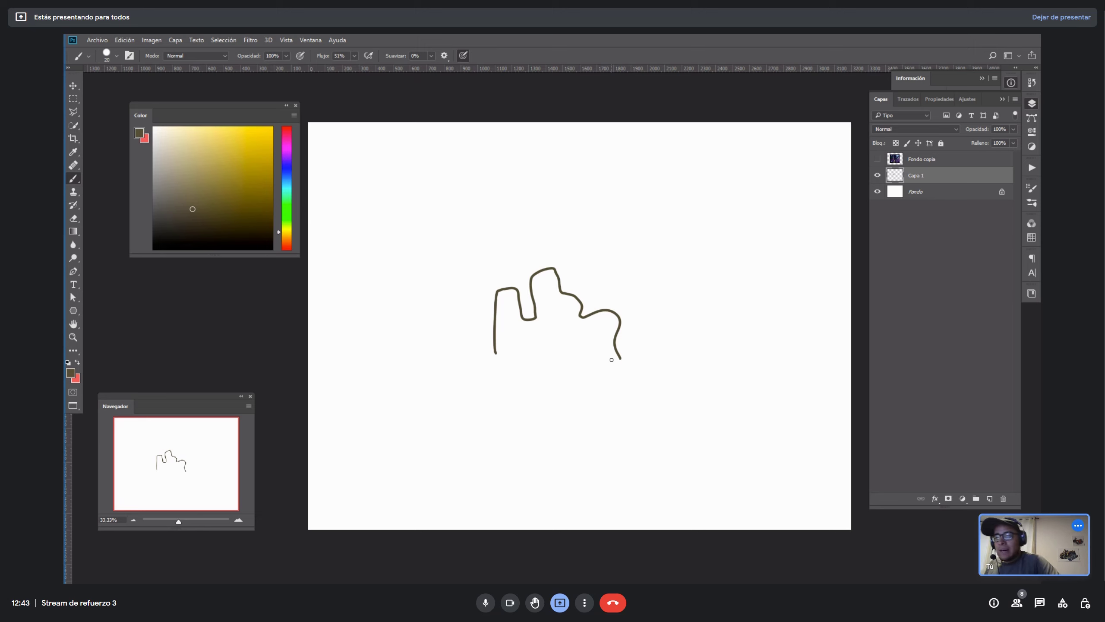
pyautogui.hotkey('ctrl', 'z')
pyautogui.press('[')
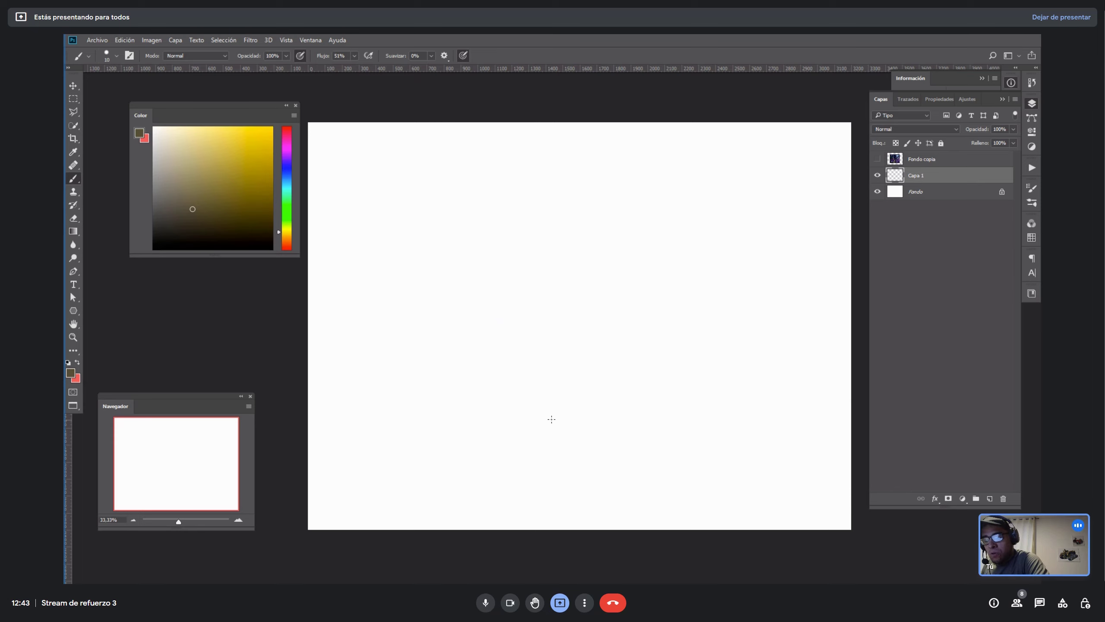
pyautogui.moveTo(551, 419)
pyautogui.mouseDown()
pyautogui.moveTo(526, 376)
pyautogui.moveTo(526, 335)
pyautogui.moveTo(530, 351)
pyautogui.moveTo(537, 317)
pyautogui.moveTo(572, 263)
pyautogui.moveTo(622, 275)
pyautogui.moveTo(637, 301)
pyautogui.moveTo(638, 368)
pyautogui.mouseUp()
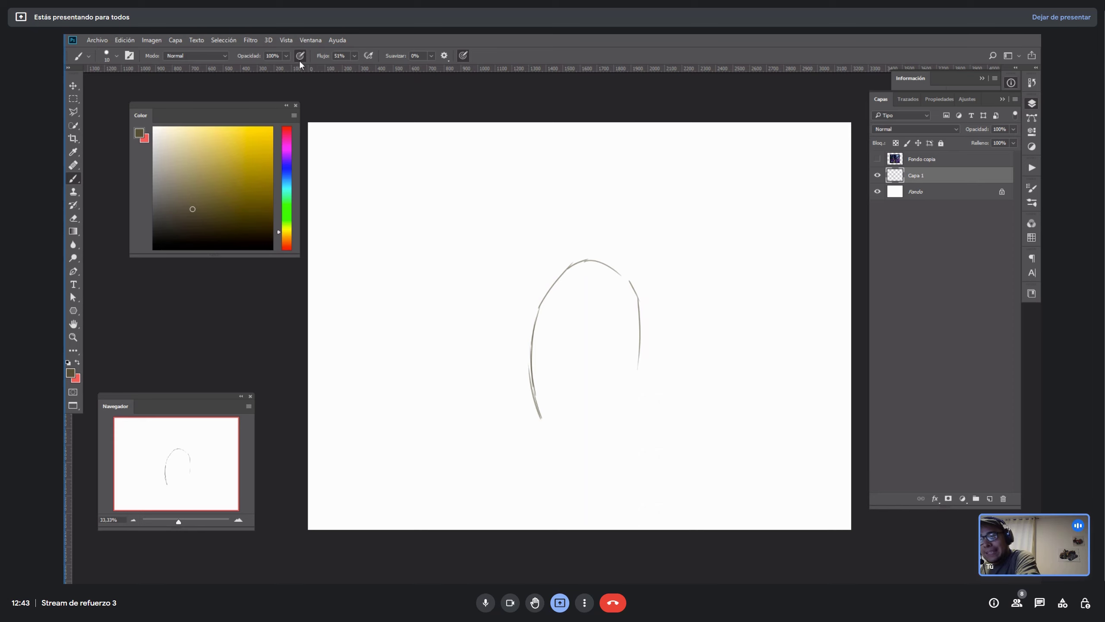
pyautogui.moveTo(476, 199)
pyautogui.mouseDown()
pyautogui.moveTo(467, 282)
pyautogui.moveTo(501, 300)
pyautogui.moveTo(544, 247)
pyautogui.mouseUp()
# - Enlarge the brush to 80 px and draw thick curved test strokes on both sides of the arch
pyautogui.press(']')
pyautogui.press(']')
pyautogui.press(']')
pyautogui.press(']')
pyautogui.press(']')
pyautogui.press(']')
pyautogui.press(']')
pyautogui.moveTo(607, 178)
pyautogui.mouseDown()
pyautogui.moveTo(716, 452)
pyautogui.moveTo(753, 182)
pyautogui.mouseUp()
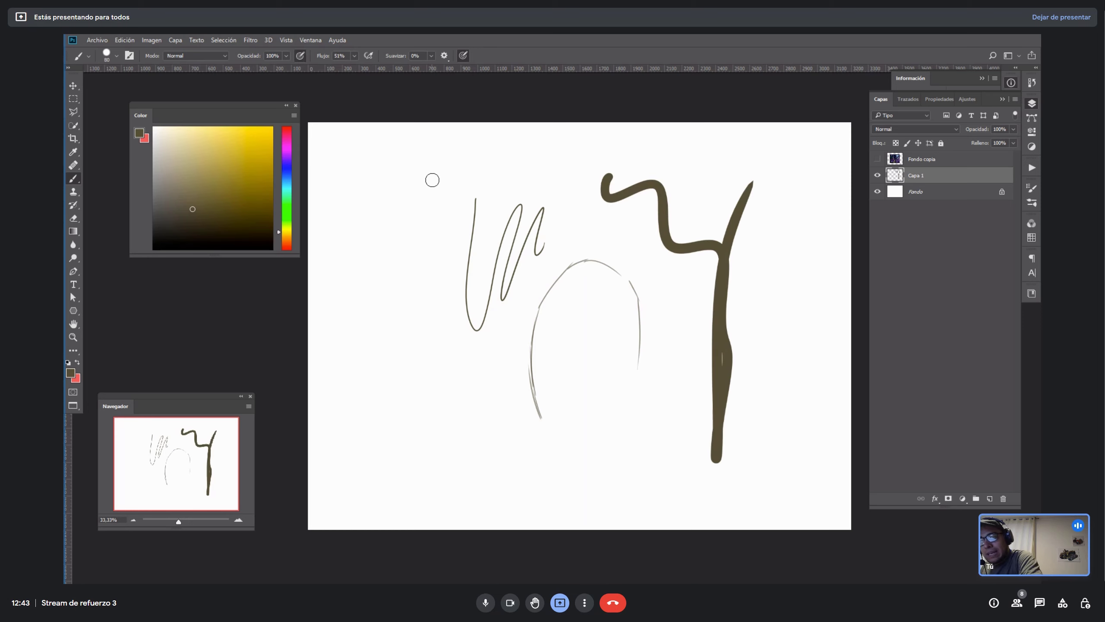
pyautogui.moveTo(434, 222)
pyautogui.mouseDown()
pyautogui.moveTo(440, 404)
pyautogui.moveTo(539, 146)
pyautogui.mouseUp()
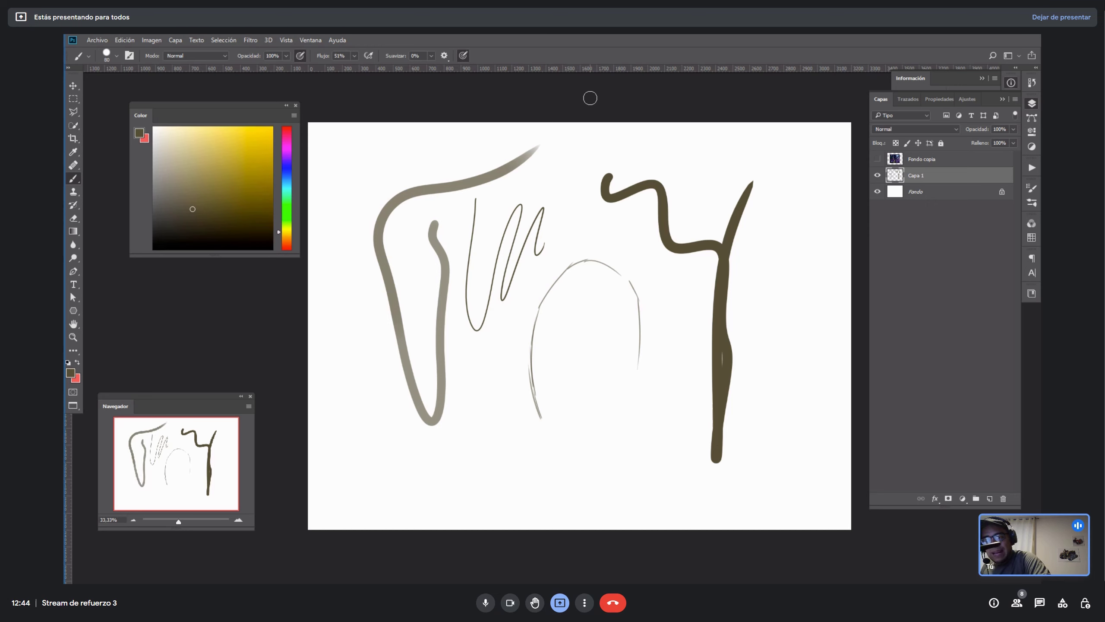
# - Reduce the brush to 25 px and clear all test strokes from layer Capa 1
pyautogui.press('[')
pyautogui.press('[')
pyautogui.press('[')
pyautogui.press('[')
pyautogui.press('[')
pyautogui.press('[')
pyautogui.press('[')
pyautogui.press('[')
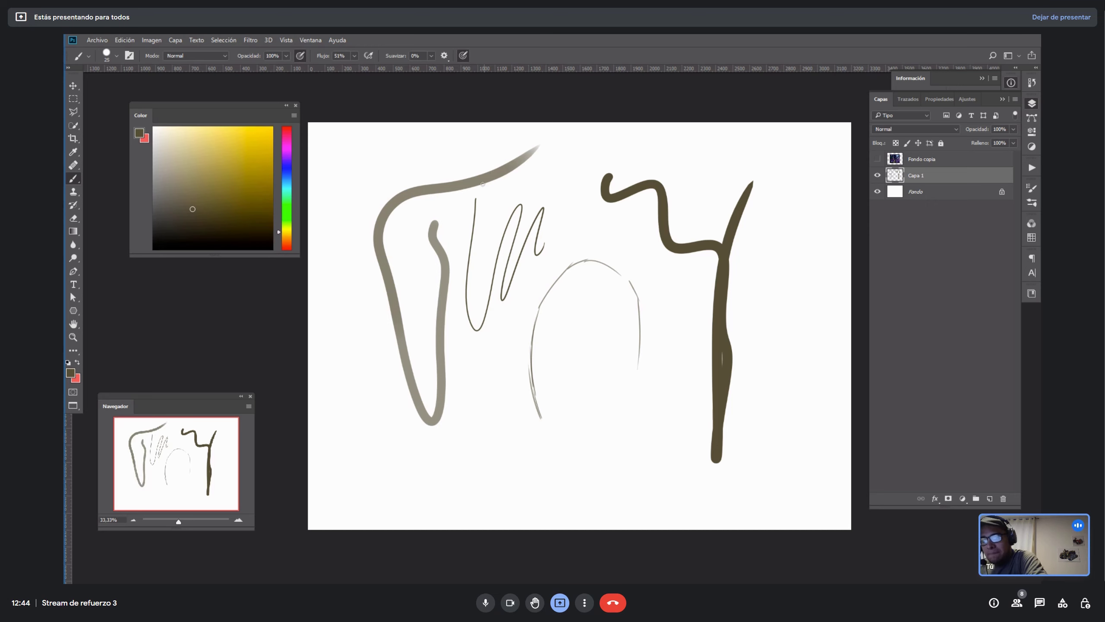
pyautogui.hotkey('ctrl', 'a')
pyautogui.hotkey('ctrl', 'x')
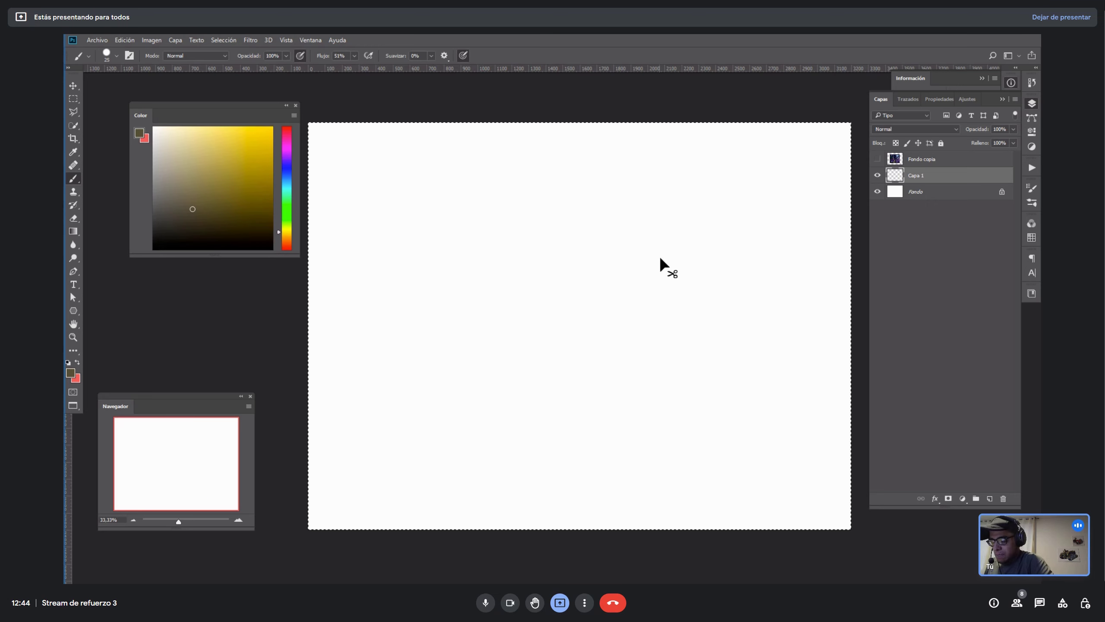
# - Set the foreground colour to light grey and the background colour to black
pyautogui.press('x')
pyautogui.moveTo(179, 160); pyautogui.dragTo(137, 166)
pyautogui.moveTo(420, 192)
pyautogui.mouseDown()
pyautogui.moveTo(585, 391)
pyautogui.moveTo(600, 444)
pyautogui.mouseUp()
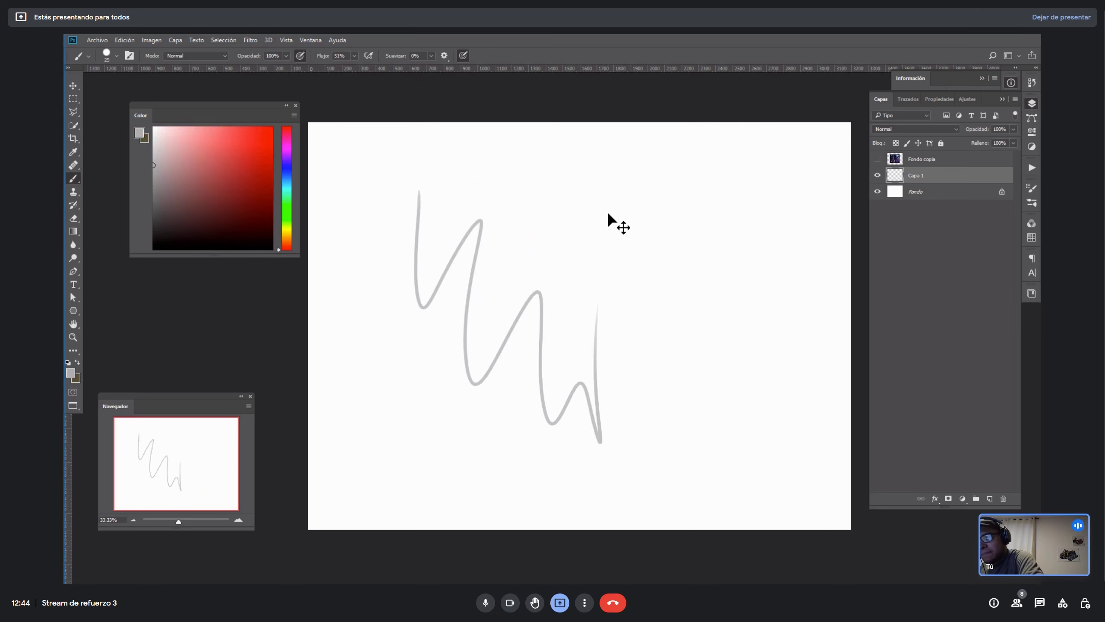
pyautogui.hotkey('ctrl', 'z')
pyautogui.press('x')
pyautogui.moveTo(192, 209); pyautogui.dragTo(125, 229)
pyautogui.press('x')
# - Reduce the brush to 15 px and draw a large rectangular frame with straight grey lines on Capa 1
pyautogui.moveTo(516, 220)
pyautogui.mouseDown()
pyautogui.moveTo(479, 355)
pyautogui.moveTo(625, 373)
pyautogui.mouseUp()
pyautogui.hotkey('ctrl', 'z')
pyautogui.press('[')
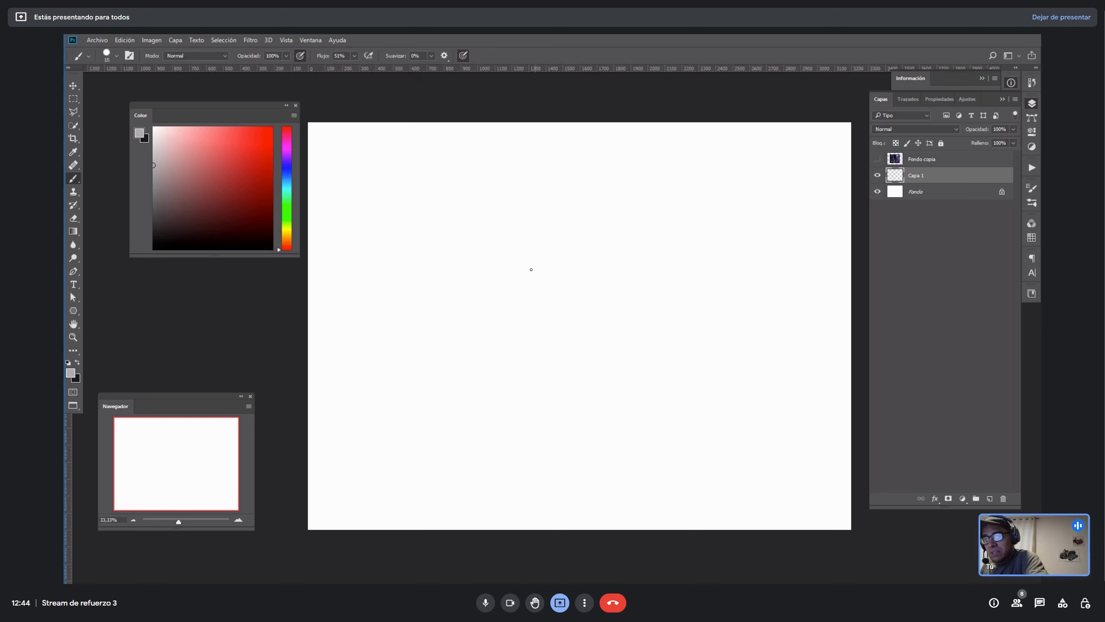
pyautogui.moveTo(462, 153); pyautogui.dragTo(491, 483)
pyautogui.moveTo(462, 152)
pyautogui.mouseDown()
pyautogui.moveTo(764, 149)
pyautogui.moveTo(751, 149)
pyautogui.moveTo(753, 496)
pyautogui.mouseUp()
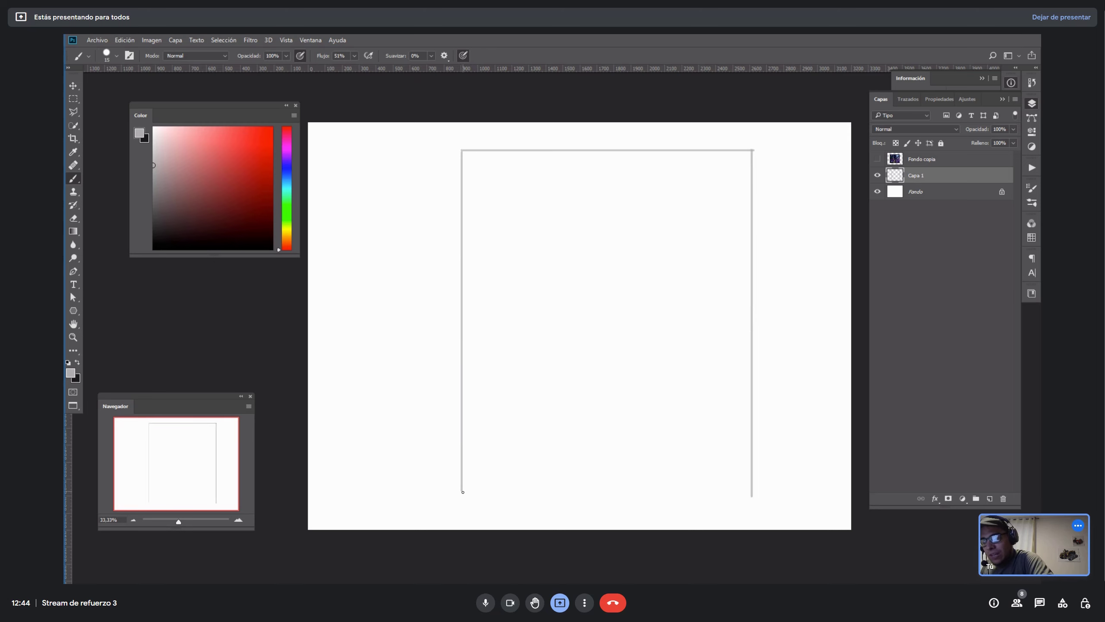
pyautogui.moveTo(462, 491); pyautogui.dragTo(762, 491)
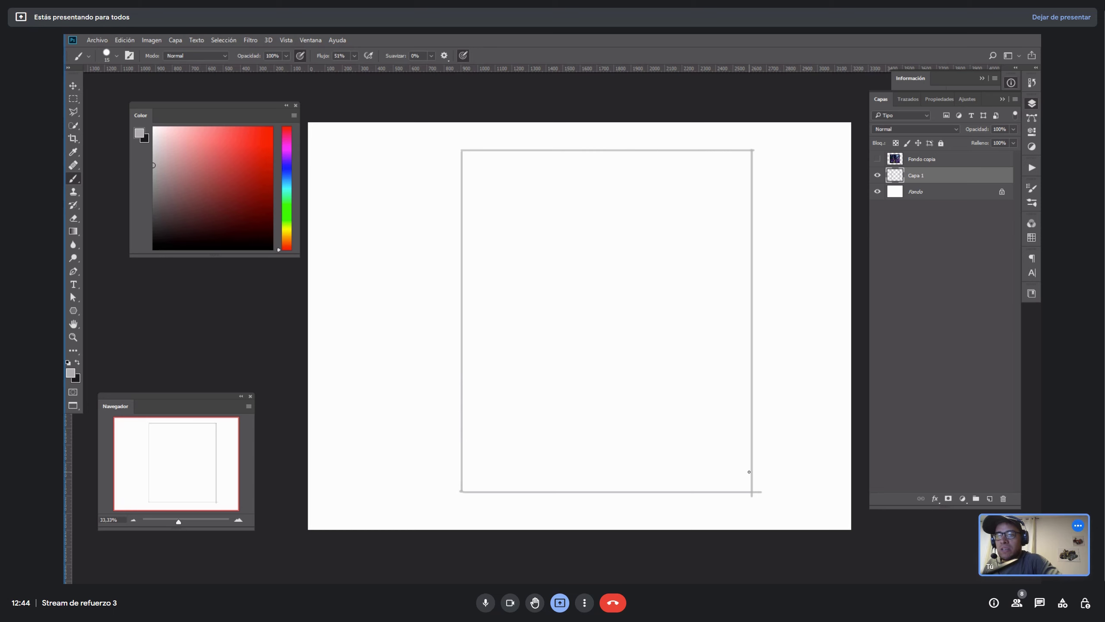
# - Transform the frame, narrowing it to about 83% of its width and stretching it slightly taller at both ends
pyautogui.hotkey('ctrl', 't')
pyautogui.moveTo(779, 331); pyautogui.dragTo(689, 332)
pyautogui.press('Return')
pyautogui.hotkey('ctrl', 't')
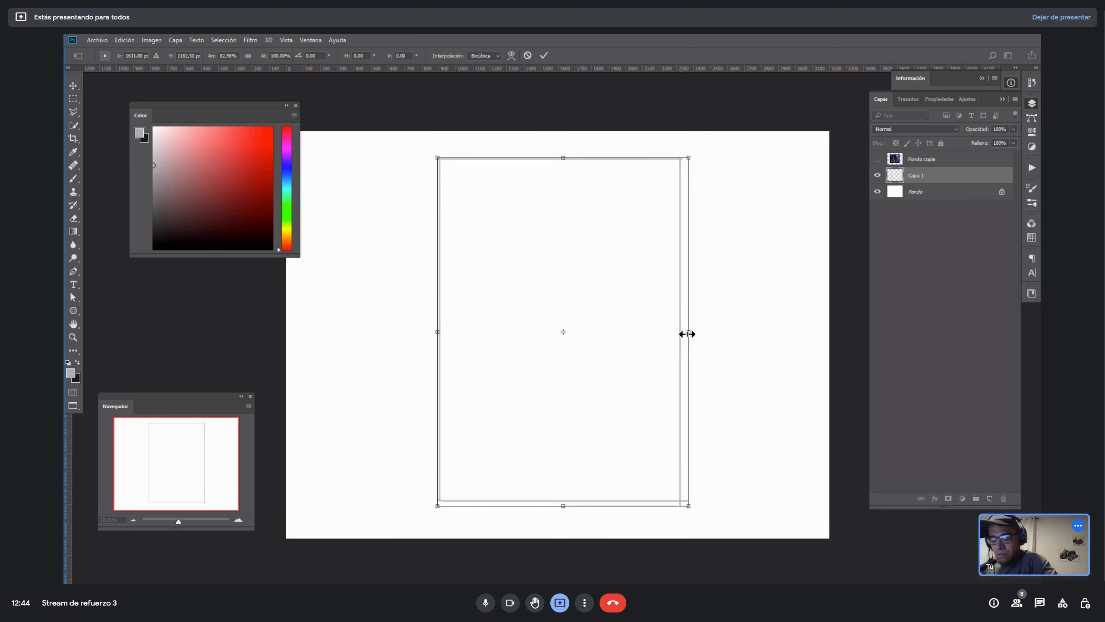
pyautogui.moveTo(689, 154); pyautogui.dragTo(690, 144)
pyautogui.moveTo(686, 505); pyautogui.dragTo(687, 518)
pyautogui.press('Return')
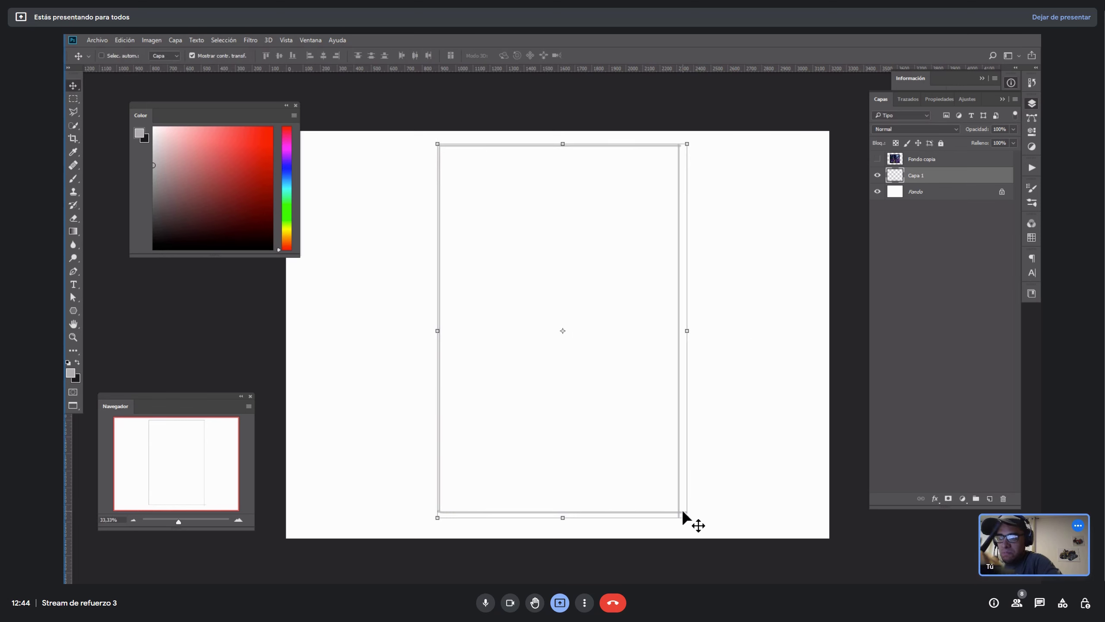
# - Sketch an angular head outline with the brush left of the centre of the frame
pyautogui.press('b')
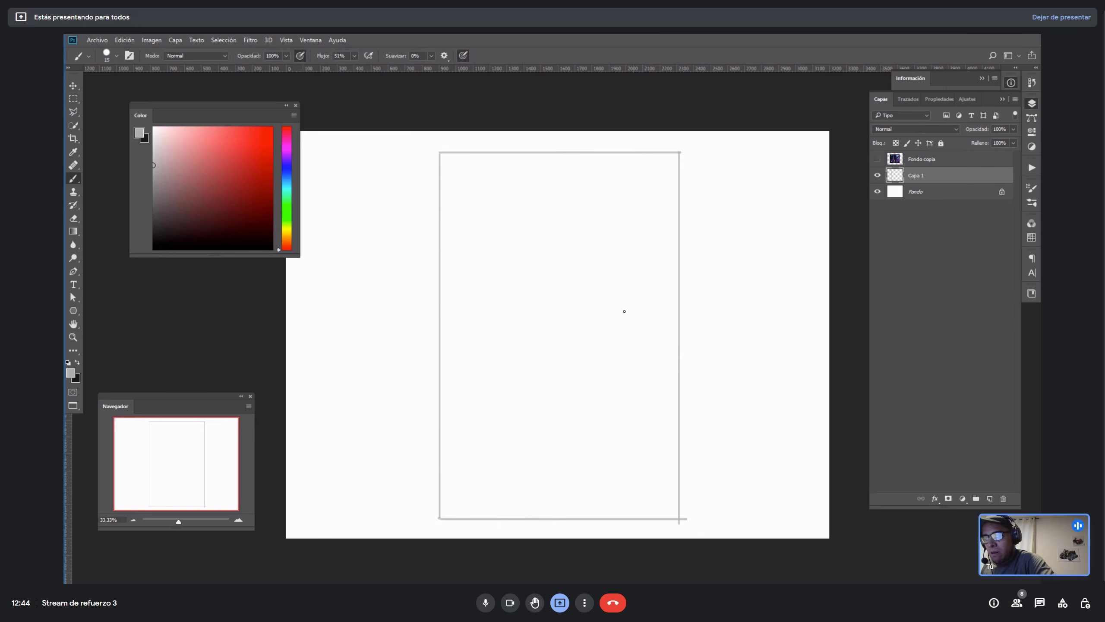
pyautogui.press('z')
pyautogui.moveTo(634, 306); pyautogui.dragTo(661, 323)
pyautogui.moveTo(693, 361); pyautogui.dragTo(685, 351)
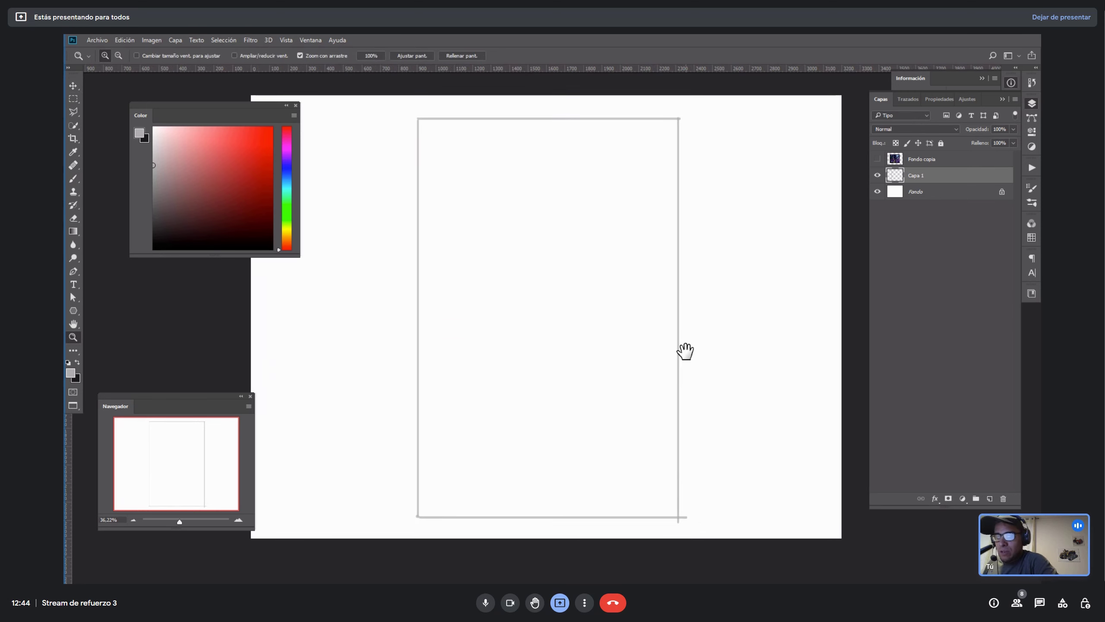
pyautogui.press('b')
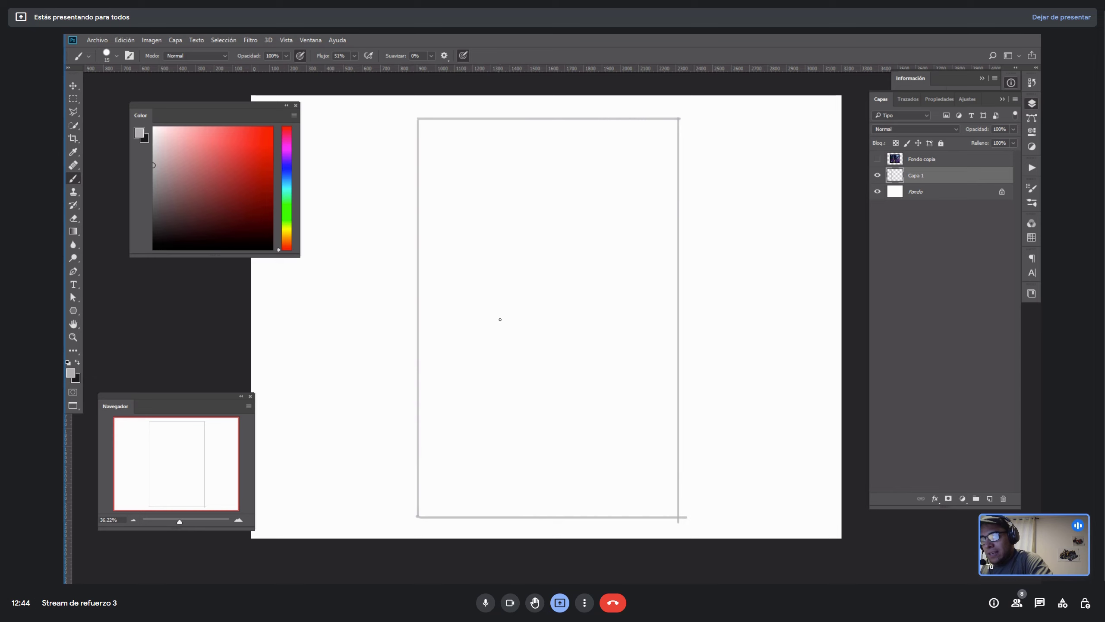
pyautogui.moveTo(475, 330); pyautogui.dragTo(477, 364)
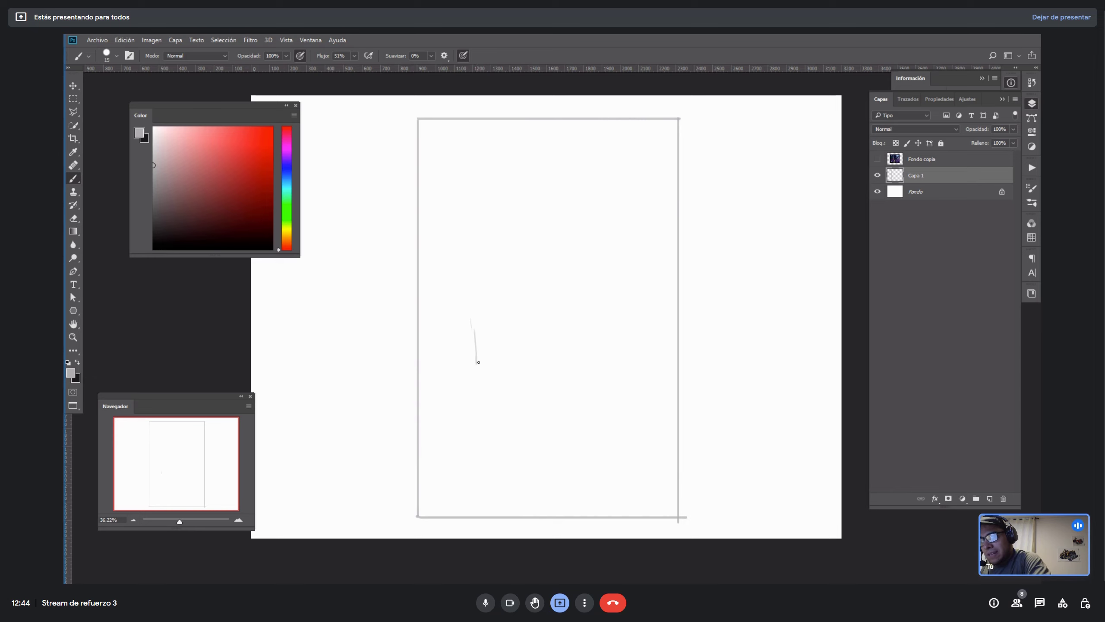
pyautogui.moveTo(471, 297)
pyautogui.mouseDown()
pyautogui.moveTo(475, 335)
pyautogui.moveTo(494, 274)
pyautogui.moveTo(516, 269)
pyautogui.moveTo(557, 316)
pyautogui.moveTo(560, 361)
pyautogui.moveTo(480, 375)
pyautogui.moveTo(522, 379)
pyautogui.moveTo(552, 341)
pyautogui.mouseUp()
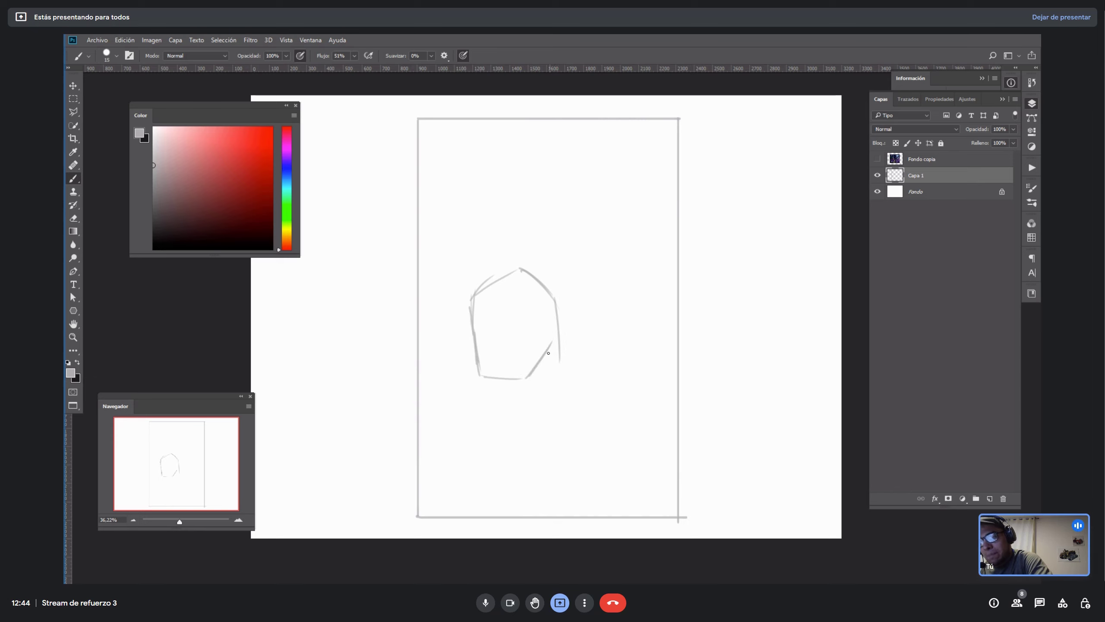
# - Sketch the jaw and upper neck lines below the head and add a vertical line inside its left edge
pyautogui.moveTo(481, 375)
pyautogui.mouseDown()
pyautogui.moveTo(528, 368)
pyautogui.moveTo(543, 378)
pyautogui.moveTo(549, 352)
pyautogui.moveTo(551, 363)
pyautogui.moveTo(526, 379)
pyautogui.mouseUp()
pyautogui.moveTo(519, 381)
pyautogui.mouseDown()
pyautogui.moveTo(525, 408)
pyautogui.moveTo(516, 389)
pyautogui.mouseUp()
pyautogui.moveTo(519, 391); pyautogui.dragTo(545, 380)
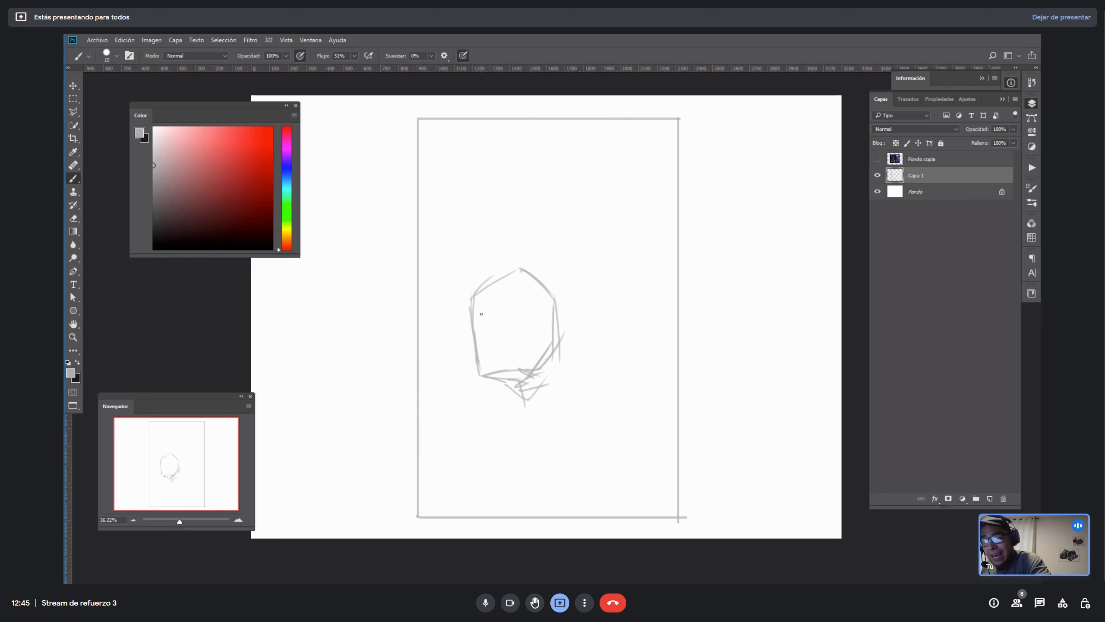
pyautogui.moveTo(481, 309); pyautogui.dragTo(476, 344)
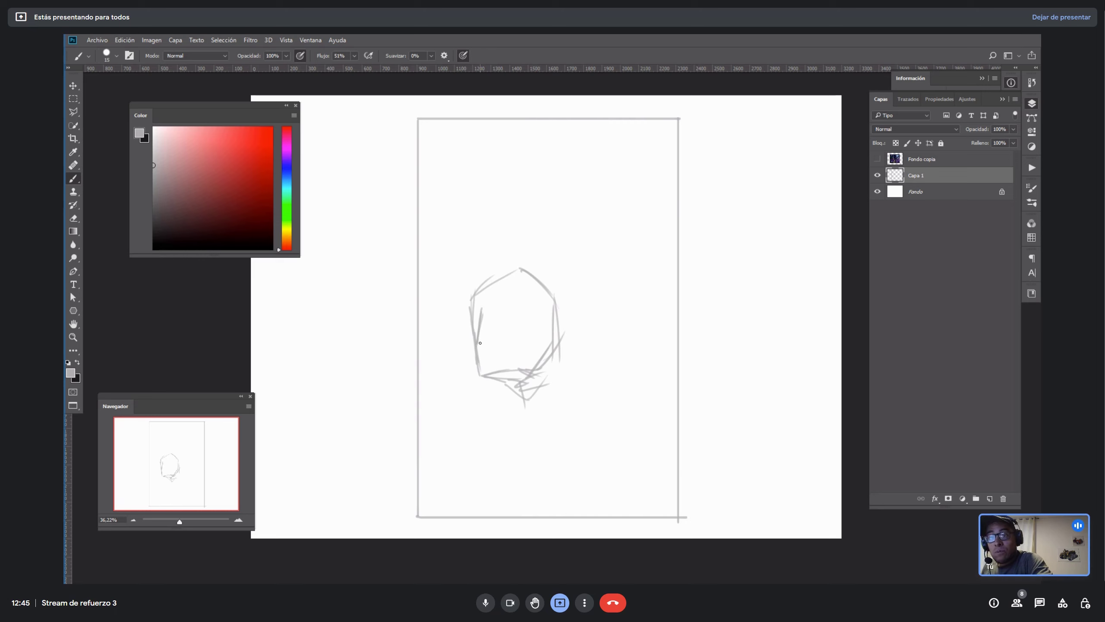
# - Doodle an arch-shaped face with two eyes, a mouth and a question mark near the frame's lower-right corner
pyautogui.moveTo(591, 490)
pyautogui.mouseDown()
pyautogui.moveTo(682, 394)
pyautogui.moveTo(686, 439)
pyautogui.mouseUp()
pyautogui.moveTo(613, 435)
pyautogui.mouseDown()
pyautogui.moveTo(672, 437)
pyautogui.moveTo(670, 422)
pyautogui.mouseUp()
pyautogui.moveTo(633, 475); pyautogui.dragTo(666, 469)
pyautogui.moveTo(637, 397); pyautogui.dragTo(642, 413)
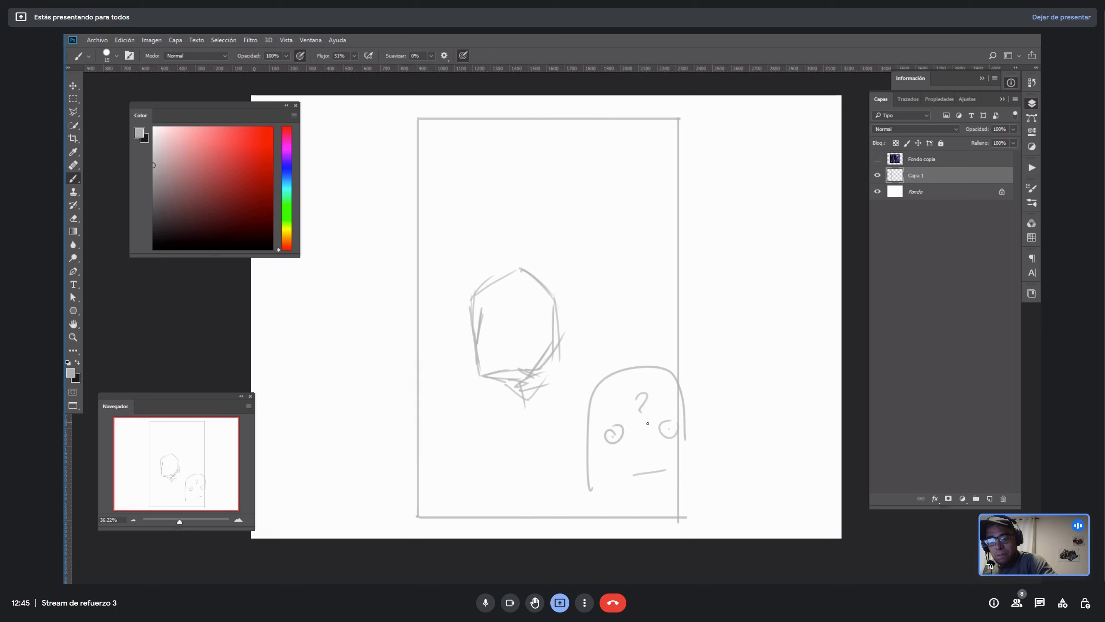
# - Undo all strokes of the arch-shaped face doodle
pyautogui.hotkey('ctrl', 'z')
pyautogui.hotkey('ctrl', 'z')
pyautogui.hotkey('ctrl', 'z')
pyautogui.hotkey('ctrl', 'z')
pyautogui.hotkey('ctrl', 'z')
pyautogui.hotkey('ctrl', 'z')
pyautogui.hotkey('ctrl', 'z')
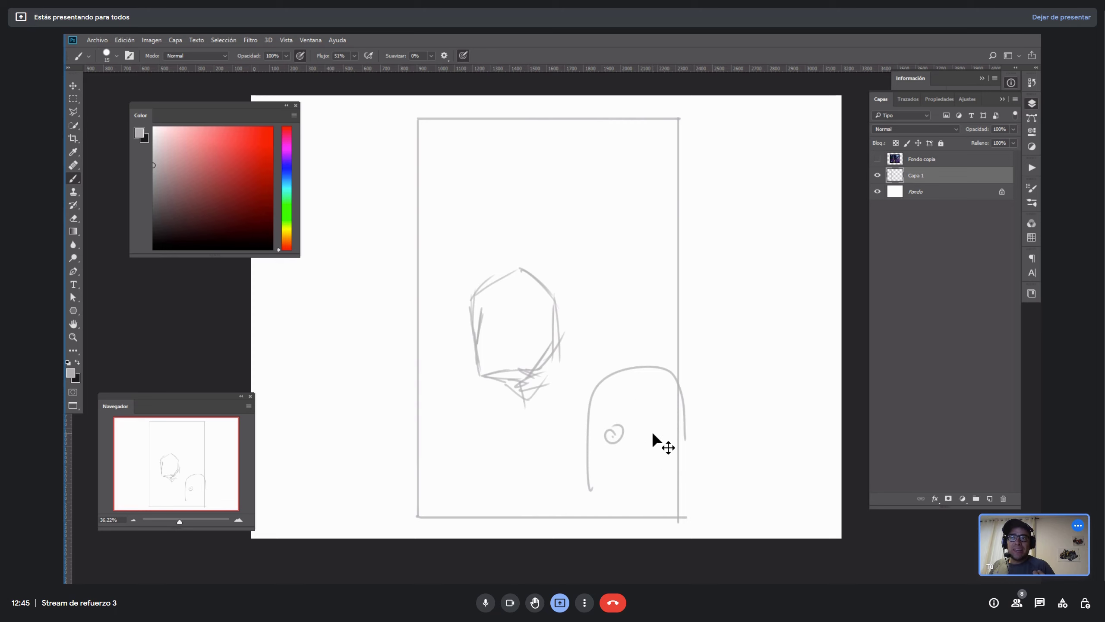
pyautogui.hotkey('ctrl', 'z')
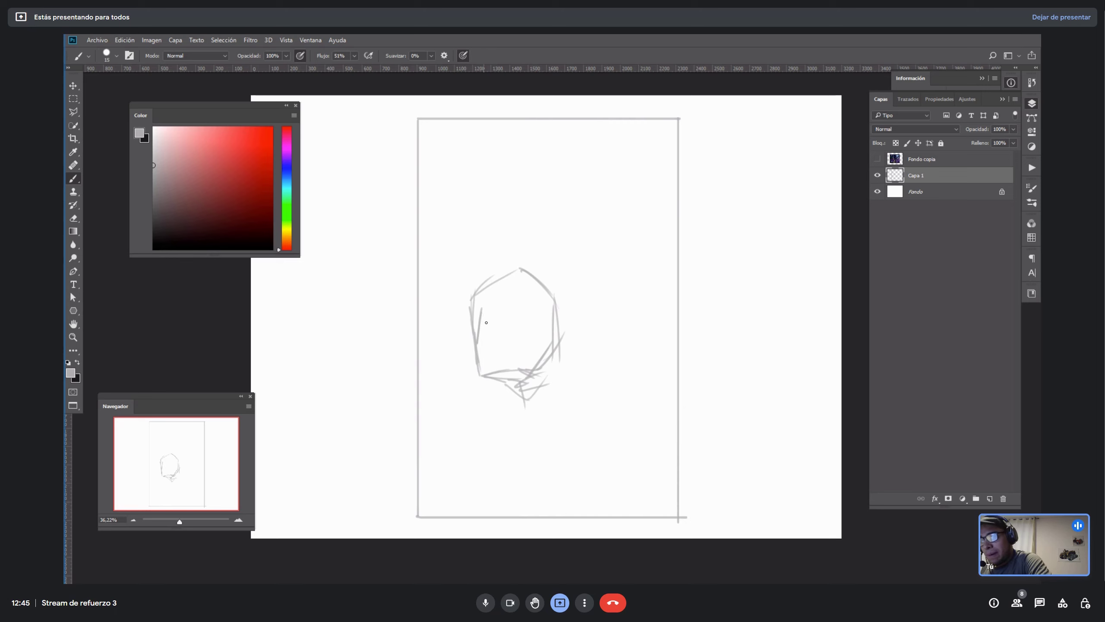
# - Sketch the neck, the collar line and the start of the shoulder beneath the head
pyautogui.moveTo(520, 396); pyautogui.dragTo(531, 420)
pyautogui.moveTo(559, 346); pyautogui.dragTo(571, 376)
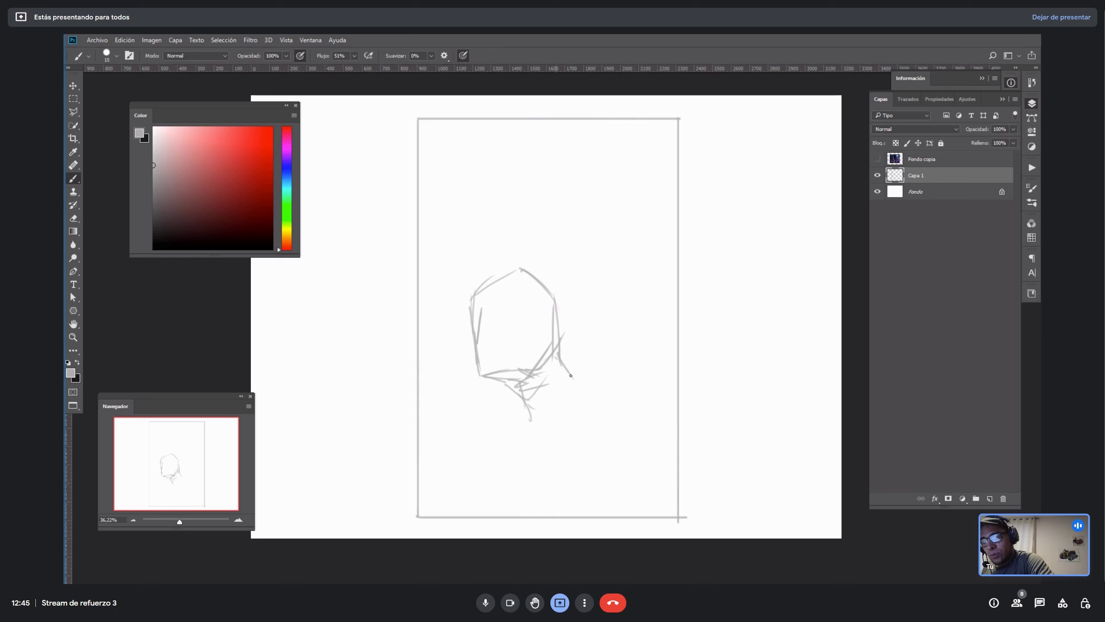
pyautogui.moveTo(564, 335)
pyautogui.mouseDown()
pyautogui.moveTo(516, 390)
pyautogui.moveTo(515, 447)
pyautogui.moveTo(568, 353)
pyautogui.moveTo(592, 387)
pyautogui.mouseUp()
pyautogui.moveTo(523, 422); pyautogui.dragTo(512, 469)
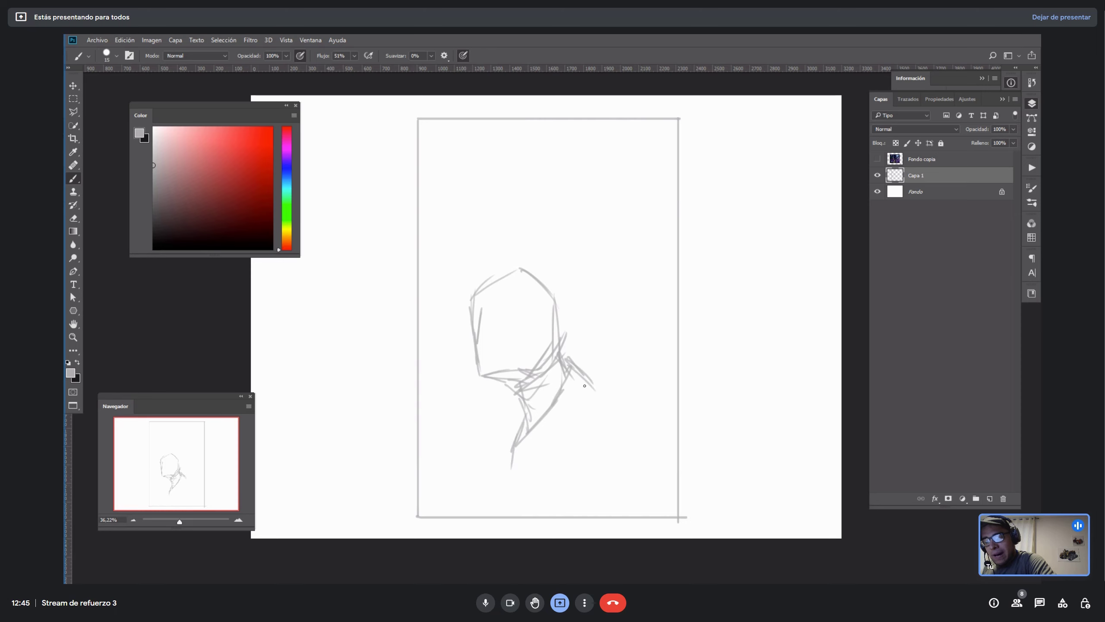
# - Extend the shoulder line down to the right and the chest line down toward the frame's lower edge
pyautogui.moveTo(592, 381); pyautogui.dragTo(609, 408)
pyautogui.moveTo(516, 443); pyautogui.dragTo(512, 479)
pyautogui.moveTo(600, 385); pyautogui.dragTo(624, 417)
pyautogui.moveTo(515, 462); pyautogui.dragTo(508, 486)
pyautogui.moveTo(615, 408); pyautogui.dragTo(637, 443)
pyautogui.moveTo(515, 480); pyautogui.dragTo(501, 511)
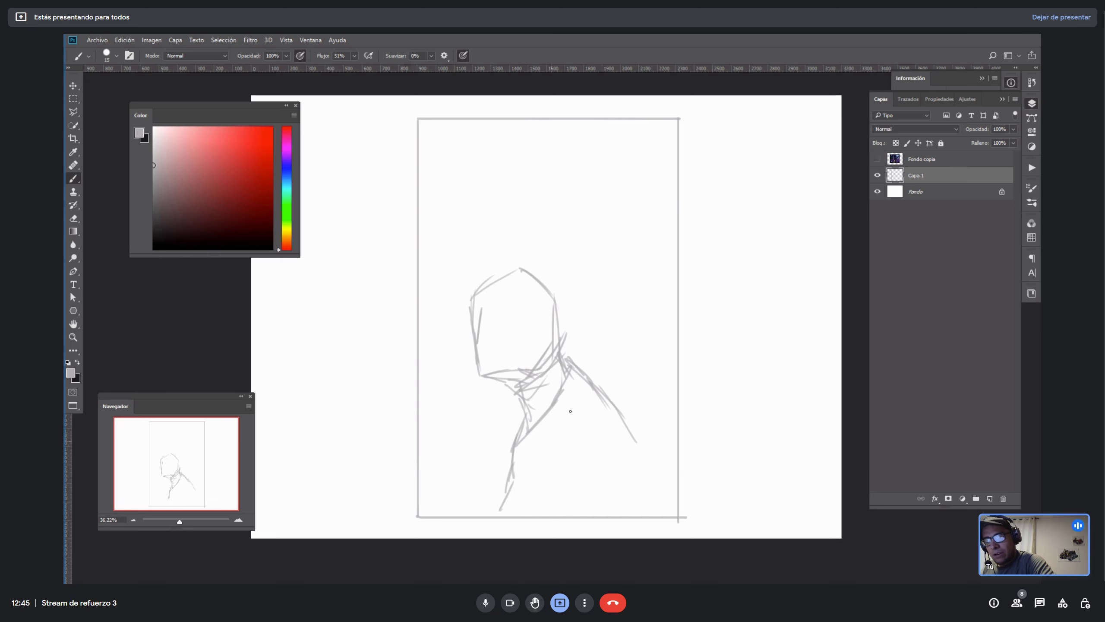
# - Add strokes along the large figure's shoulder and chest and sketch a curved arm line below the shoulder
pyautogui.moveTo(568, 349); pyautogui.dragTo(594, 365)
pyautogui.moveTo(546, 420); pyautogui.dragTo(507, 452)
pyautogui.moveTo(595, 365); pyautogui.dragTo(622, 410)
pyautogui.moveTo(620, 420); pyautogui.dragTo(557, 460)
# - Sketch a second, smaller head with neck and shoulders behind the first figure's shoulder
pyautogui.moveTo(606, 320)
pyautogui.mouseDown()
pyautogui.moveTo(604, 296)
pyautogui.moveTo(625, 260)
pyautogui.moveTo(648, 255)
pyautogui.moveTo(606, 317)
pyautogui.moveTo(631, 310)
pyautogui.mouseUp()
pyautogui.moveTo(649, 267)
pyautogui.mouseDown()
pyautogui.moveTo(633, 311)
pyautogui.moveTo(607, 312)
pyautogui.mouseUp()
pyautogui.moveTo(608, 308)
pyautogui.mouseDown()
pyautogui.moveTo(606, 268)
pyautogui.moveTo(644, 256)
pyautogui.mouseUp()
pyautogui.moveTo(604, 278); pyautogui.dragTo(639, 262)
pyautogui.moveTo(608, 315)
pyautogui.mouseDown()
pyautogui.moveTo(637, 312)
pyautogui.moveTo(624, 331)
pyautogui.mouseUp()
pyautogui.moveTo(607, 309)
pyautogui.mouseDown()
pyautogui.moveTo(597, 331)
pyautogui.moveTo(620, 338)
pyautogui.mouseUp()
pyautogui.moveTo(606, 310)
pyautogui.mouseDown()
pyautogui.moveTo(633, 321)
pyautogui.moveTo(628, 361)
pyautogui.mouseUp()
pyautogui.moveTo(581, 326); pyautogui.dragTo(569, 345)
# - Sketch a third head with neck and shoulders beside the second figure, close to the frame's right edge
pyautogui.moveTo(642, 329); pyautogui.dragTo(639, 389)
pyautogui.moveTo(638, 361); pyautogui.dragTo(667, 352)
pyautogui.moveTo(642, 354)
pyautogui.mouseDown()
pyautogui.moveTo(666, 360)
pyautogui.moveTo(637, 366)
pyautogui.moveTo(647, 342)
pyautogui.moveTo(634, 340)
pyautogui.moveTo(661, 326)
pyautogui.moveTo(629, 363)
pyautogui.mouseUp()
pyautogui.press('e')
pyautogui.press('b')
pyautogui.moveTo(634, 348)
pyautogui.mouseDown()
pyautogui.moveTo(638, 359)
pyautogui.moveTo(664, 324)
pyautogui.mouseUp()
pyautogui.moveTo(663, 333)
pyautogui.mouseDown()
pyautogui.moveTo(662, 366)
pyautogui.moveTo(638, 356)
pyautogui.moveTo(645, 385)
pyautogui.mouseUp()
pyautogui.moveTo(658, 370)
pyautogui.mouseDown()
pyautogui.moveTo(651, 389)
pyautogui.moveTo(663, 378)
pyautogui.moveTo(622, 400)
pyautogui.mouseUp()
pyautogui.moveTo(664, 377)
pyautogui.mouseDown()
pyautogui.moveTo(667, 393)
pyautogui.moveTo(616, 397)
pyautogui.moveTo(674, 393)
pyautogui.mouseUp()
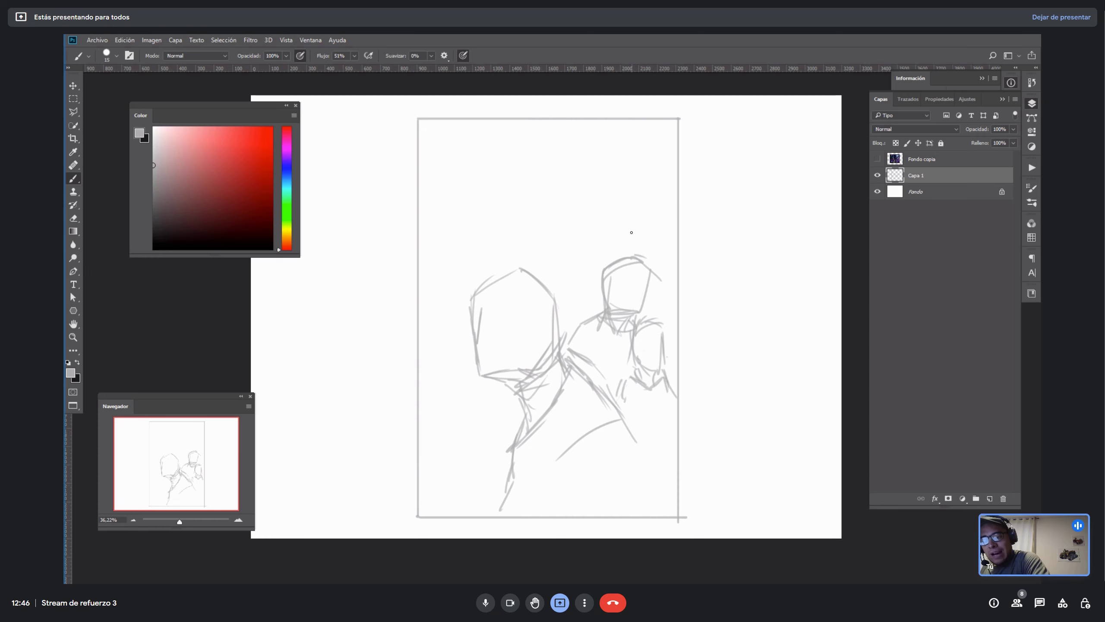
# - Sketch two more small heads with necks and shoulders, one above the second figure and one to its left
pyautogui.moveTo(623, 210)
pyautogui.mouseDown()
pyautogui.moveTo(633, 241)
pyautogui.moveTo(652, 200)
pyautogui.moveTo(651, 237)
pyautogui.moveTo(633, 256)
pyautogui.mouseUp()
pyautogui.moveTo(638, 252); pyautogui.dragTo(650, 263)
pyautogui.moveTo(571, 260); pyautogui.dragTo(576, 287)
pyautogui.moveTo(570, 256)
pyautogui.mouseDown()
pyautogui.moveTo(593, 250)
pyautogui.moveTo(592, 291)
pyautogui.mouseUp()
pyautogui.moveTo(573, 283)
pyautogui.mouseDown()
pyautogui.moveTo(594, 290)
pyautogui.moveTo(563, 302)
pyautogui.moveTo(587, 300)
pyautogui.moveTo(592, 314)
pyautogui.mouseUp()
pyautogui.moveTo(564, 301); pyautogui.dragTo(561, 314)
pyautogui.moveTo(600, 294)
pyautogui.mouseDown()
pyautogui.moveTo(595, 311)
pyautogui.moveTo(557, 314)
pyautogui.mouseUp()
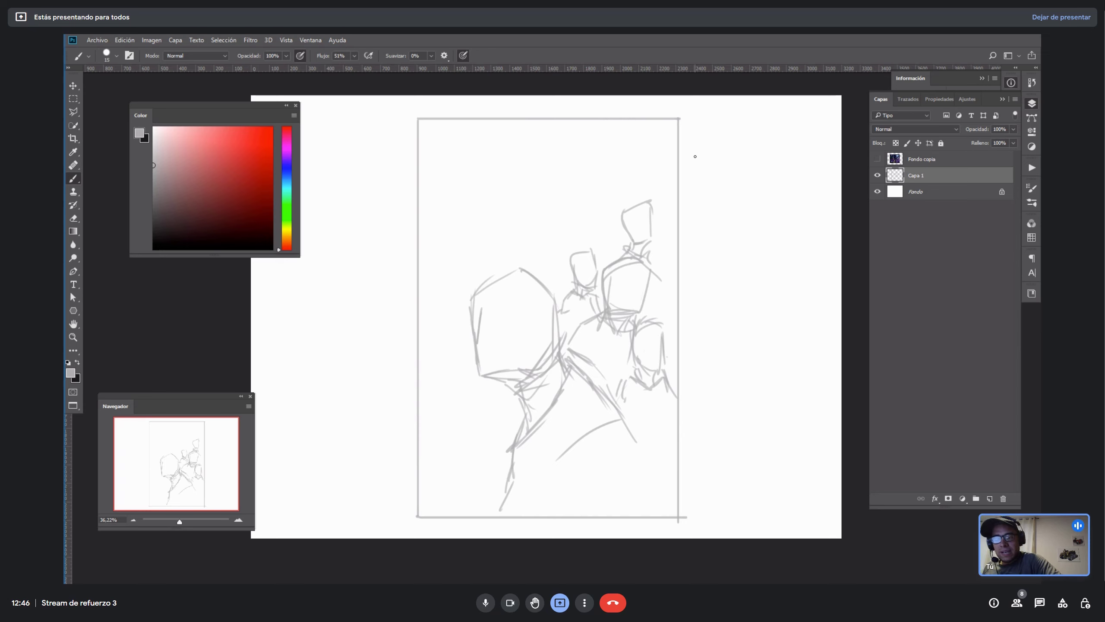
# - Add a short mark inside the first head and outline the crown and left side of a large head in the frame's upper half
pyautogui.moveTo(486, 342); pyautogui.dragTo(478, 345)
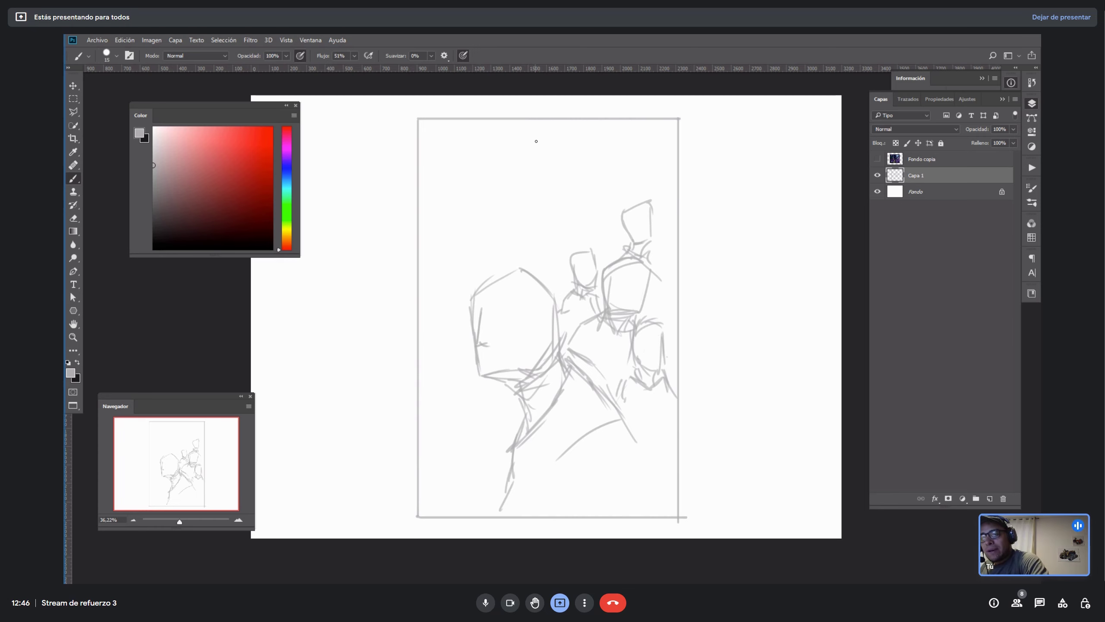
pyautogui.moveTo(506, 240)
pyautogui.mouseDown()
pyautogui.moveTo(497, 184)
pyautogui.moveTo(547, 136)
pyautogui.moveTo(592, 130)
pyautogui.moveTo(630, 172)
pyautogui.moveTo(497, 207)
pyautogui.mouseUp()
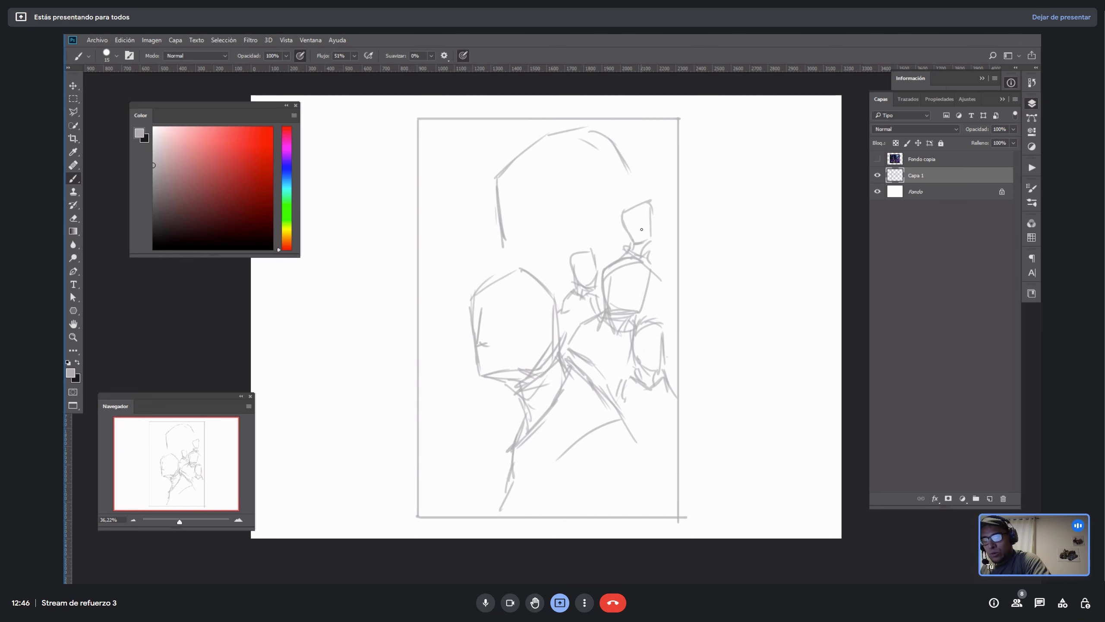
# - Lasso the whole group of figures below the large head, scale it down toward the frame's lower left and deselect
pyautogui.press('l')
pyautogui.click(640, 188)
pyautogui.click(568, 229)
pyautogui.click(443, 291)
pyautogui.click(439, 412)
pyautogui.click(462, 493)
pyautogui.click(496, 512)
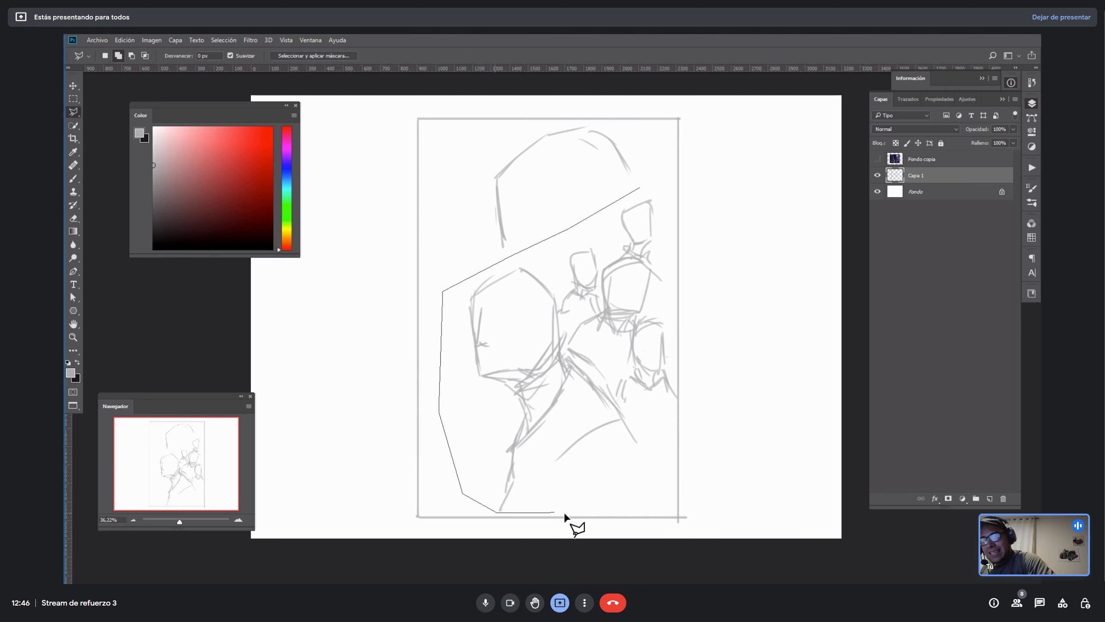
pyautogui.click(574, 510)
pyautogui.click(631, 498)
pyautogui.click(658, 478)
pyautogui.click(674, 394)
pyautogui.click(674, 270)
pyautogui.click(663, 195)
pyautogui.doubleClick(648, 182)
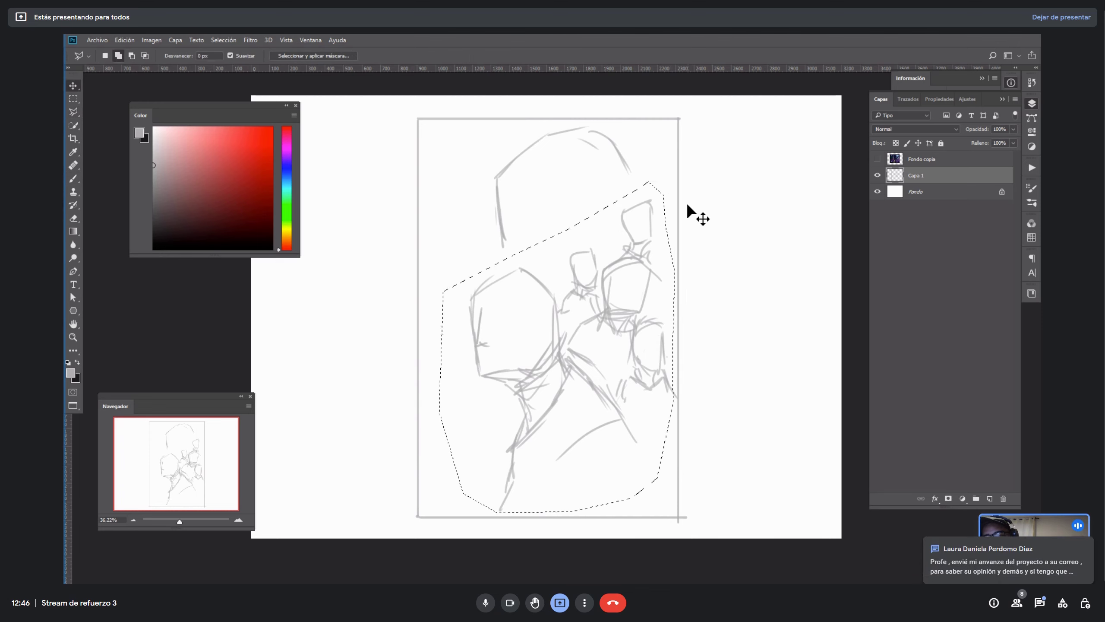
pyautogui.hotkey('ctrl', 't')
pyautogui.moveTo(674, 180); pyautogui.dragTo(638, 234)
pyautogui.press('Return')
pyautogui.hotkey('ctrl', 'd')
pyautogui.press('v')
pyautogui.moveTo(601, 356)
pyautogui.mouseDown()
pyautogui.moveTo(610, 365)
pyautogui.moveTo(602, 354)
pyautogui.mouseUp()
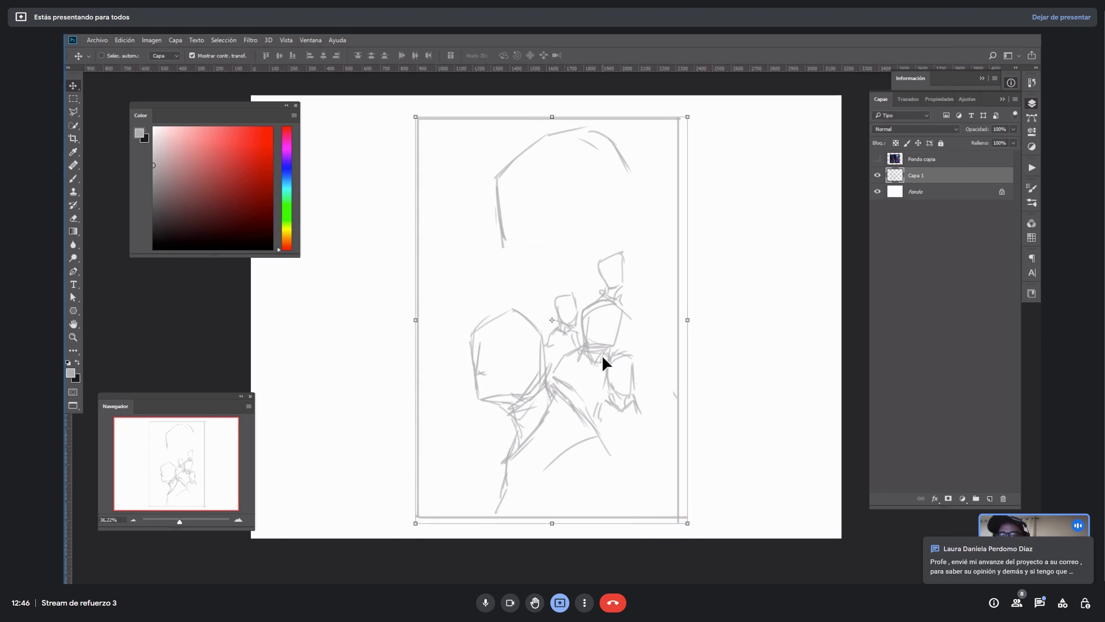
# - Continue the large head's left side and sketch the broken line of its jaw and chin
pyautogui.press('b')
pyautogui.moveTo(501, 194)
pyautogui.mouseDown()
pyautogui.moveTo(509, 264)
pyautogui.moveTo(544, 283)
pyautogui.moveTo(590, 278)
pyautogui.moveTo(623, 257)
pyautogui.mouseUp()
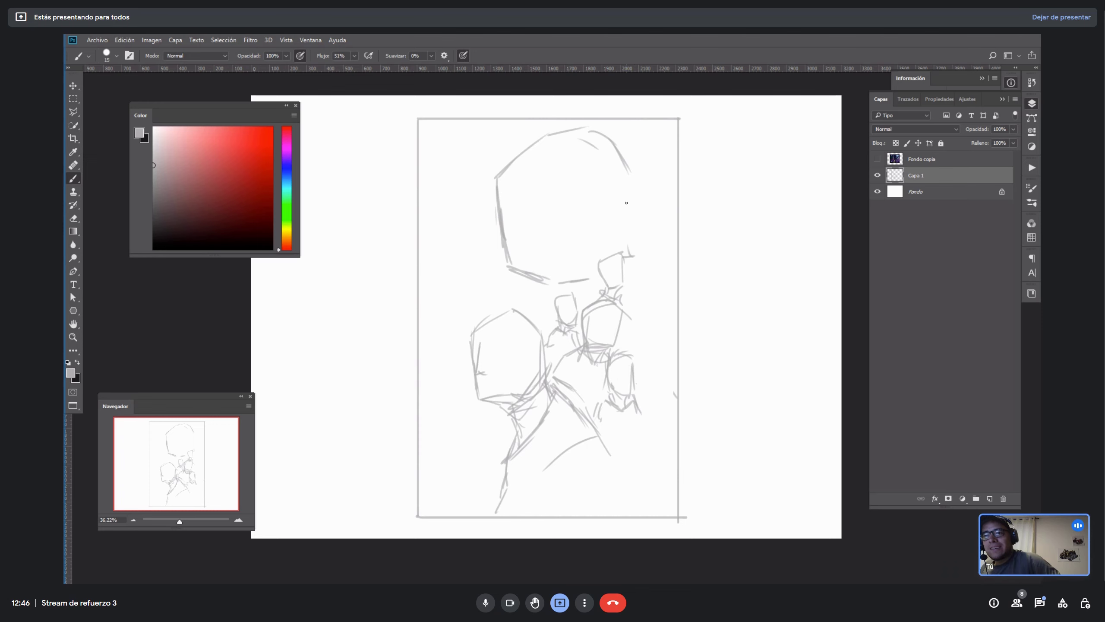
# - Read the latest messages in the call chat and close the chat
pyautogui.click(1040, 603)
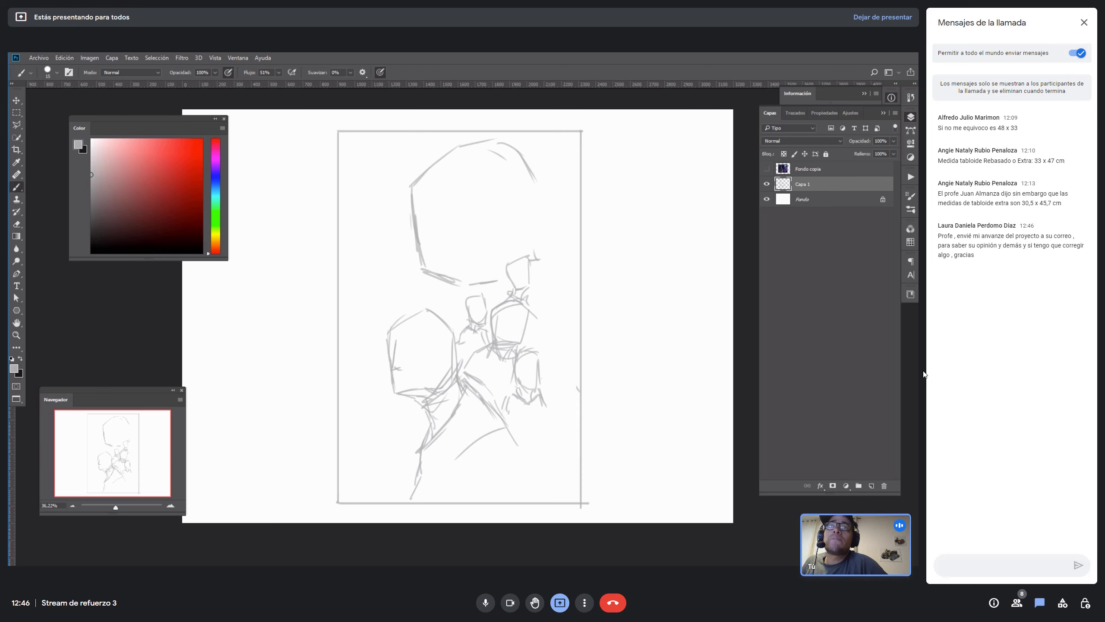
pyautogui.click(1041, 605)
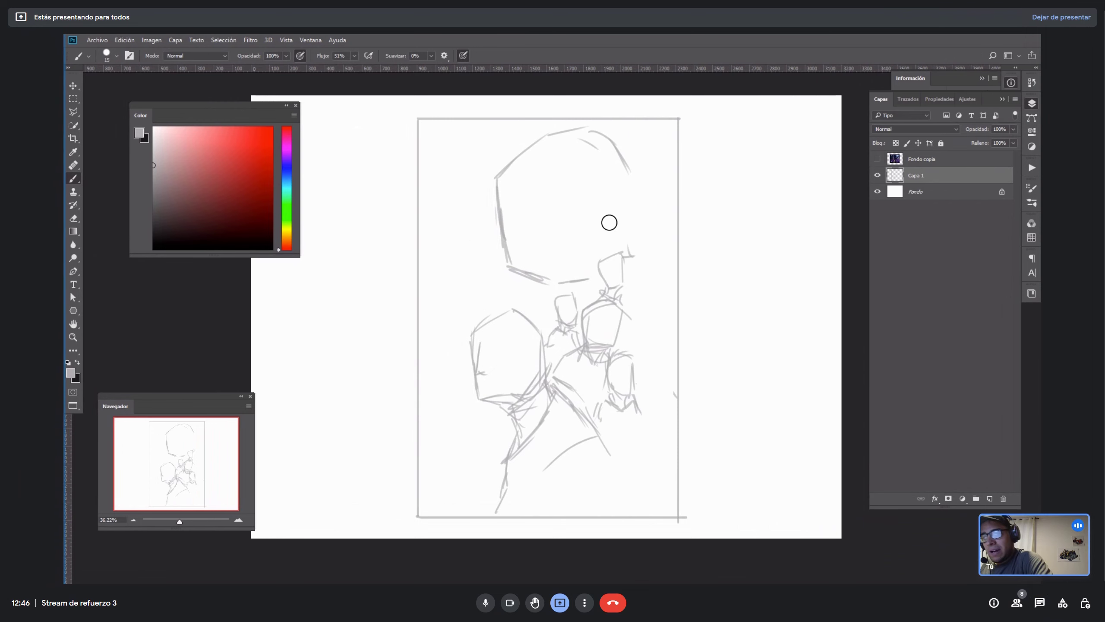
# - Draw the large head's right side, reinforce its chin line and cycle the screen mode back to the standard view
pyautogui.moveTo(623, 170); pyautogui.dragTo(630, 256)
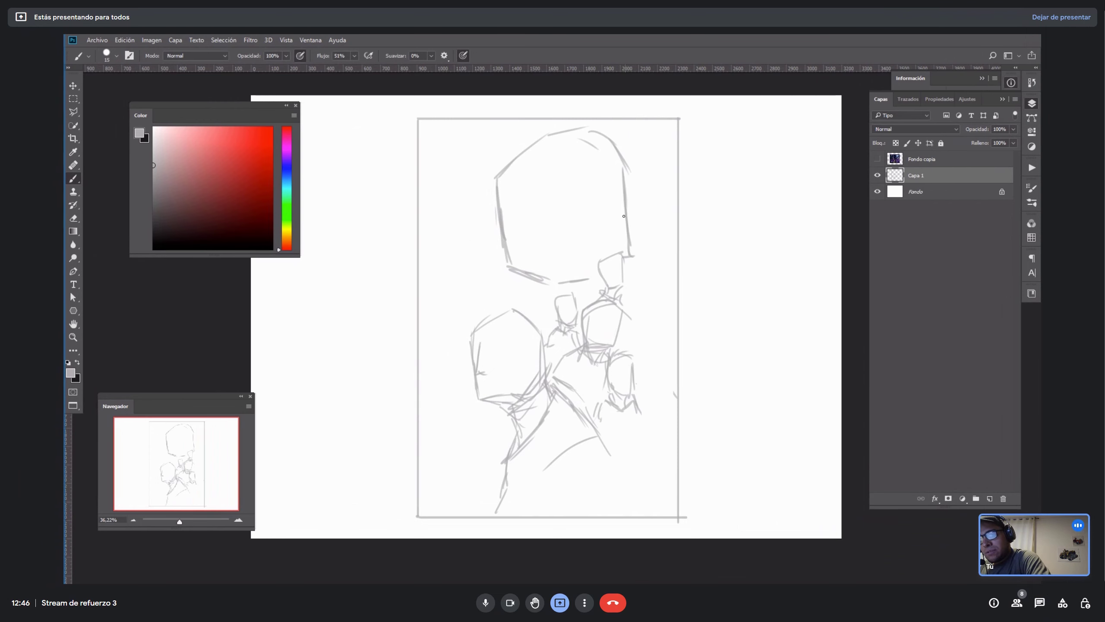
pyautogui.press('f')
pyautogui.press('f')
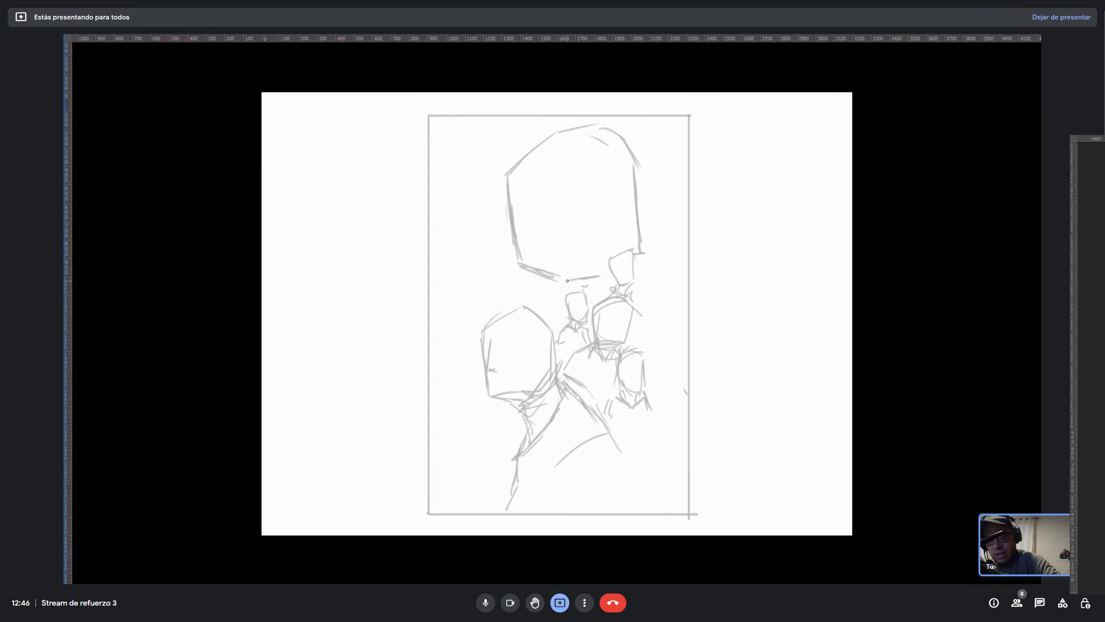
pyautogui.moveTo(579, 277); pyautogui.dragTo(606, 276)
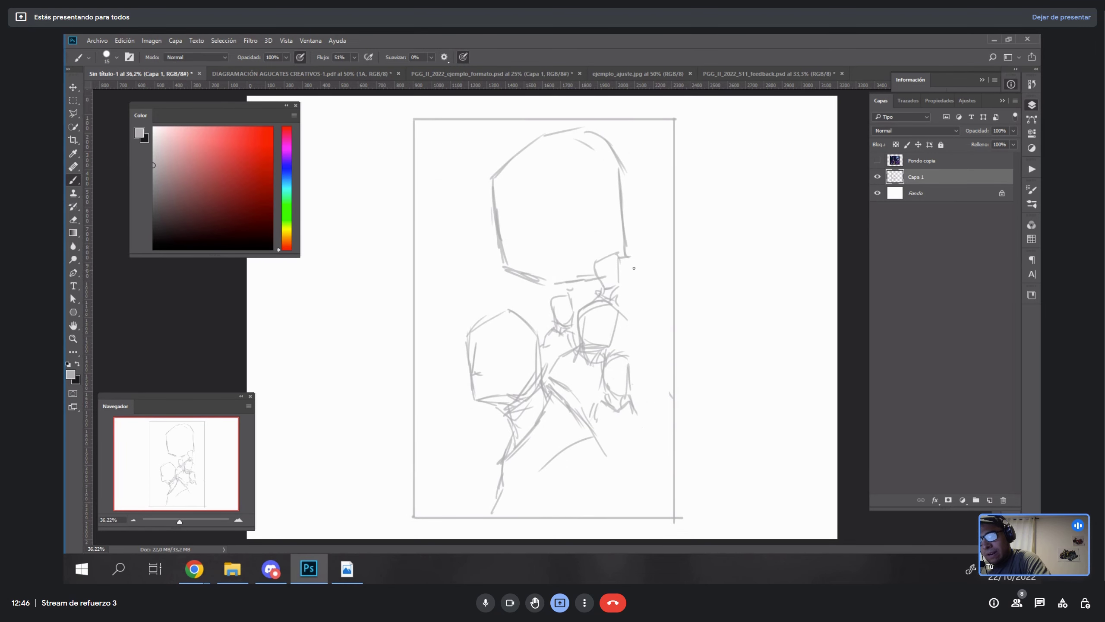
# - Draw the large face's vertical centre line, a narrow oval at its left side and a curved inner jaw line
pyautogui.moveTo(580, 134); pyautogui.dragTo(593, 246)
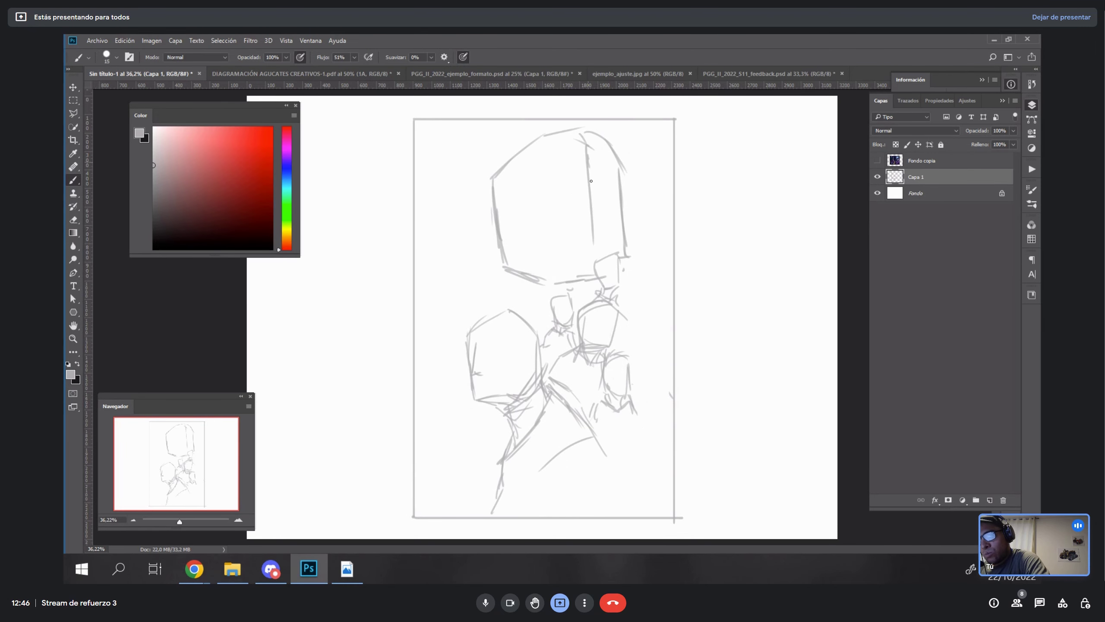
pyautogui.moveTo(590, 159); pyautogui.dragTo(597, 262)
pyautogui.moveTo(498, 186); pyautogui.dragTo(499, 211)
pyautogui.moveTo(496, 162)
pyautogui.mouseDown()
pyautogui.moveTo(504, 232)
pyautogui.moveTo(496, 178)
pyautogui.moveTo(524, 272)
pyautogui.moveTo(556, 284)
pyautogui.mouseUp()
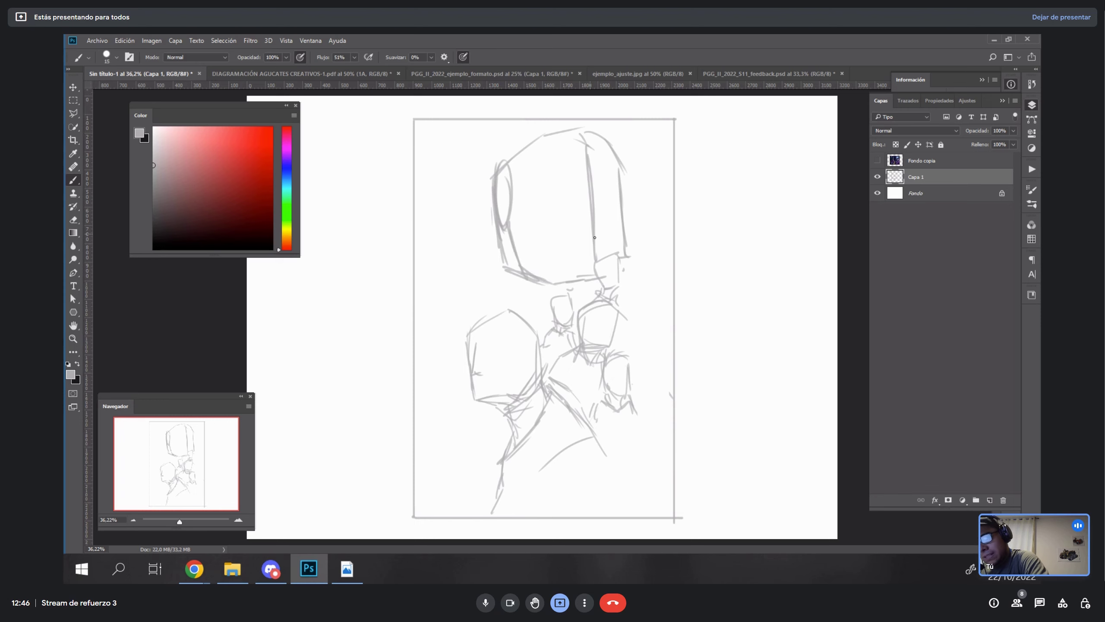
pyautogui.moveTo(626, 262); pyautogui.dragTo(618, 276)
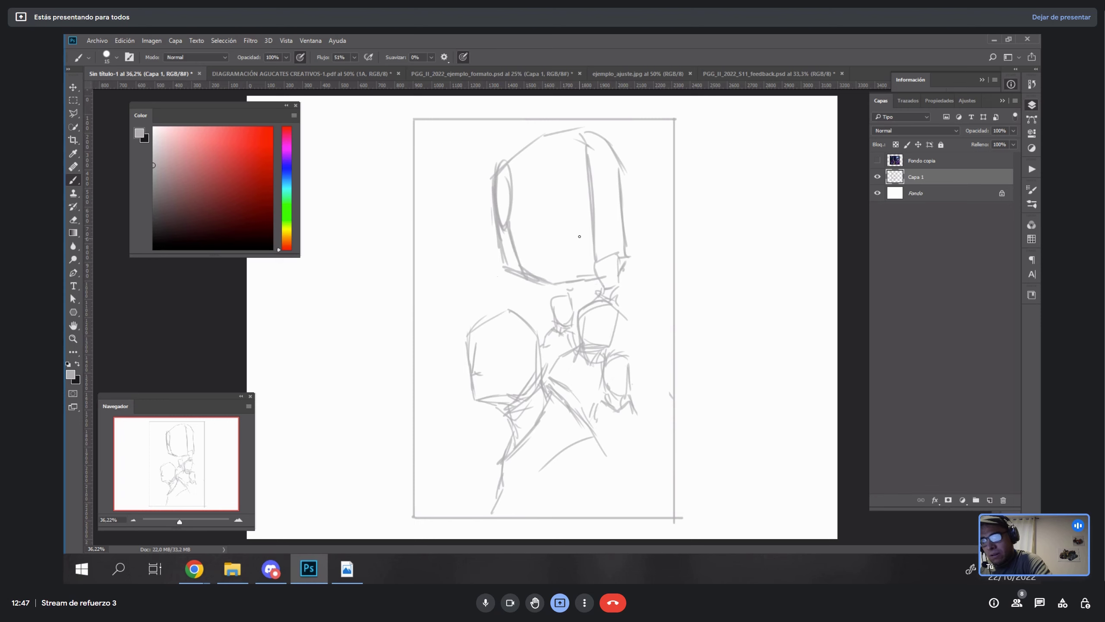
# - Sketch the large figure's neck and both sloping shoulder lines behind the smaller heads
pyautogui.moveTo(504, 233)
pyautogui.mouseDown()
pyautogui.moveTo(497, 304)
pyautogui.moveTo(547, 314)
pyautogui.mouseUp()
pyautogui.moveTo(592, 282); pyautogui.dragTo(595, 300)
pyautogui.moveTo(496, 287); pyautogui.dragTo(444, 328)
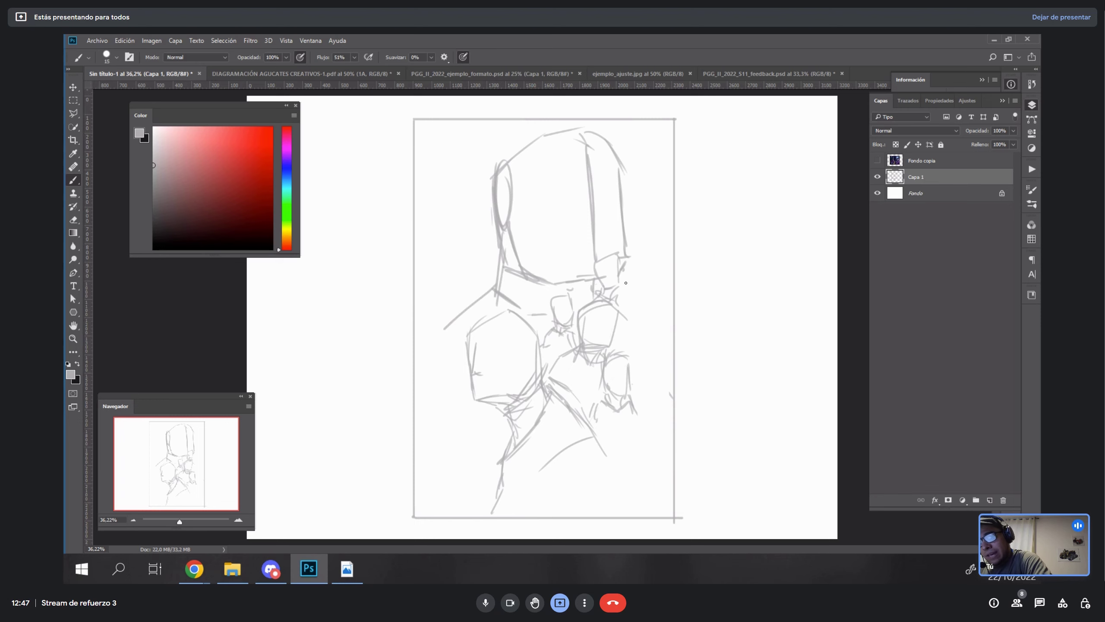
pyautogui.moveTo(620, 310); pyautogui.dragTo(647, 328)
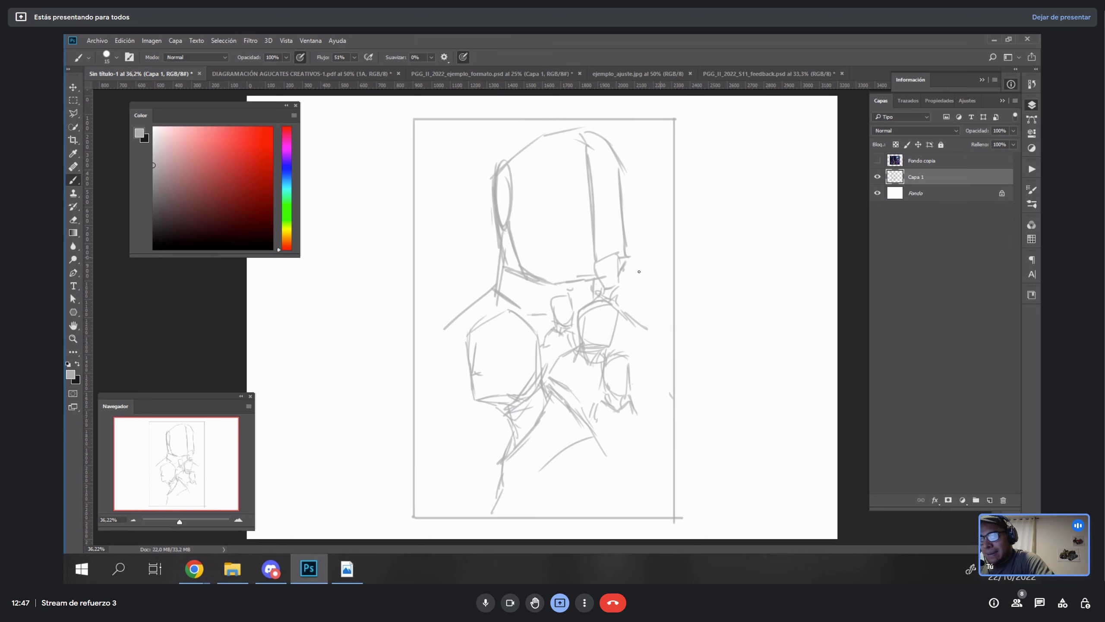
# - Lasso the small head overlapping the large jaw, move it down to the right and deselect
pyautogui.press('l')
pyautogui.moveTo(625, 283)
pyautogui.mouseDown()
pyautogui.moveTo(592, 261)
pyautogui.moveTo(595, 308)
pyautogui.moveTo(649, 292)
pyautogui.moveTo(659, 318)
pyautogui.mouseUp()
pyautogui.hotkey('ctrl', 't')
pyautogui.press('v')
pyautogui.hotkey('ctrl', 'd')
pyautogui.press('b')
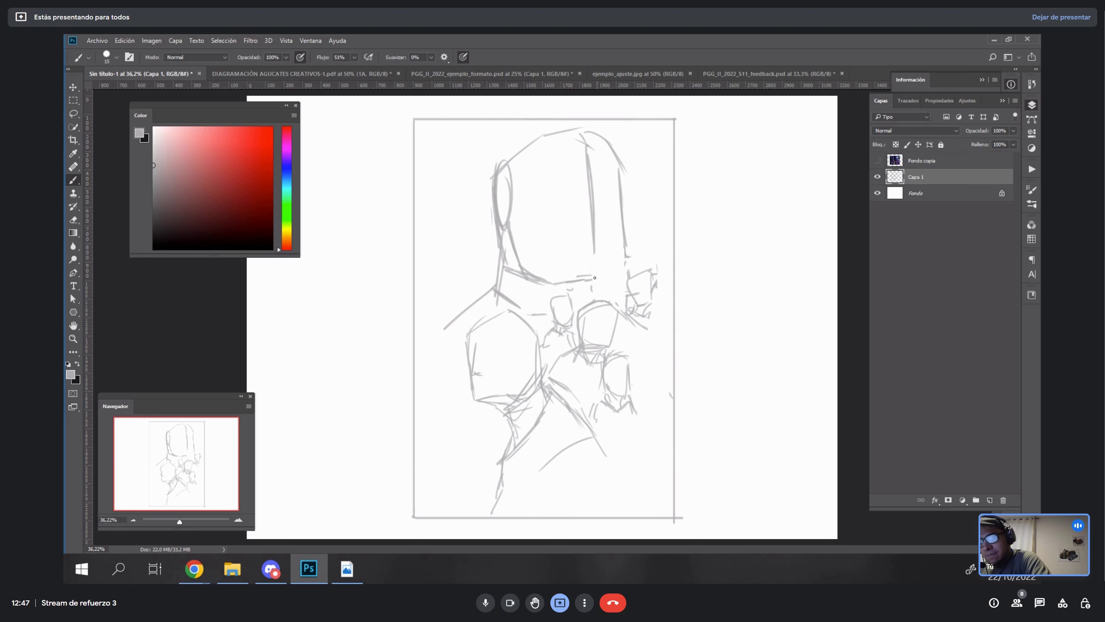
# - Redraw the large head's right jaw curve and add shoulder strokes beneath the moved small head
pyautogui.moveTo(625, 262)
pyautogui.mouseDown()
pyautogui.moveTo(588, 280)
pyautogui.moveTo(623, 240)
pyautogui.mouseUp()
pyautogui.moveTo(633, 305)
pyautogui.mouseDown()
pyautogui.moveTo(622, 322)
pyautogui.moveTo(650, 334)
pyautogui.moveTo(622, 331)
pyautogui.moveTo(659, 331)
pyautogui.moveTo(651, 316)
pyautogui.moveTo(642, 359)
pyautogui.moveTo(662, 322)
pyautogui.mouseUp()
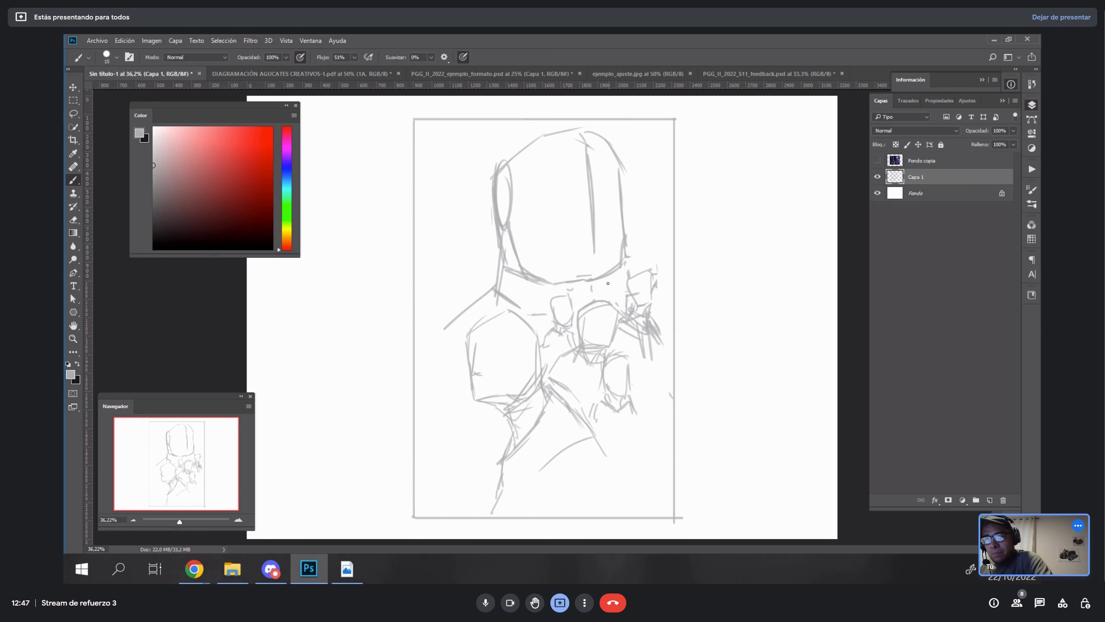
# - Define both sides of the large figure's neck and extend its left shoulder line to the frame's edge
pyautogui.moveTo(601, 276); pyautogui.dragTo(597, 301)
pyautogui.moveTo(490, 291); pyautogui.dragTo(504, 312)
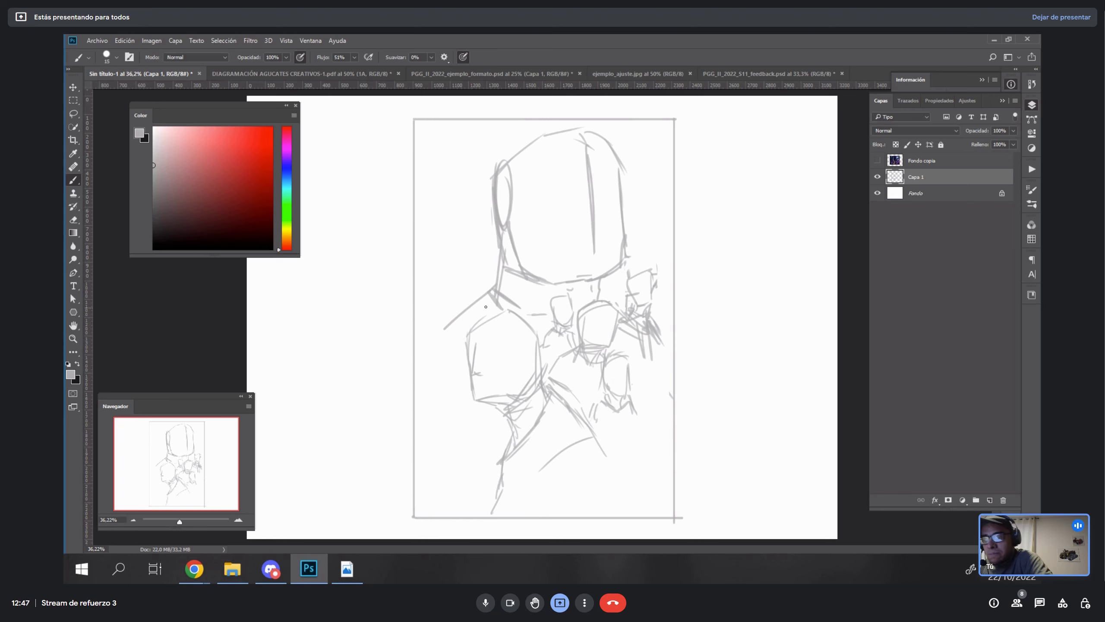
pyautogui.moveTo(482, 297); pyautogui.dragTo(408, 347)
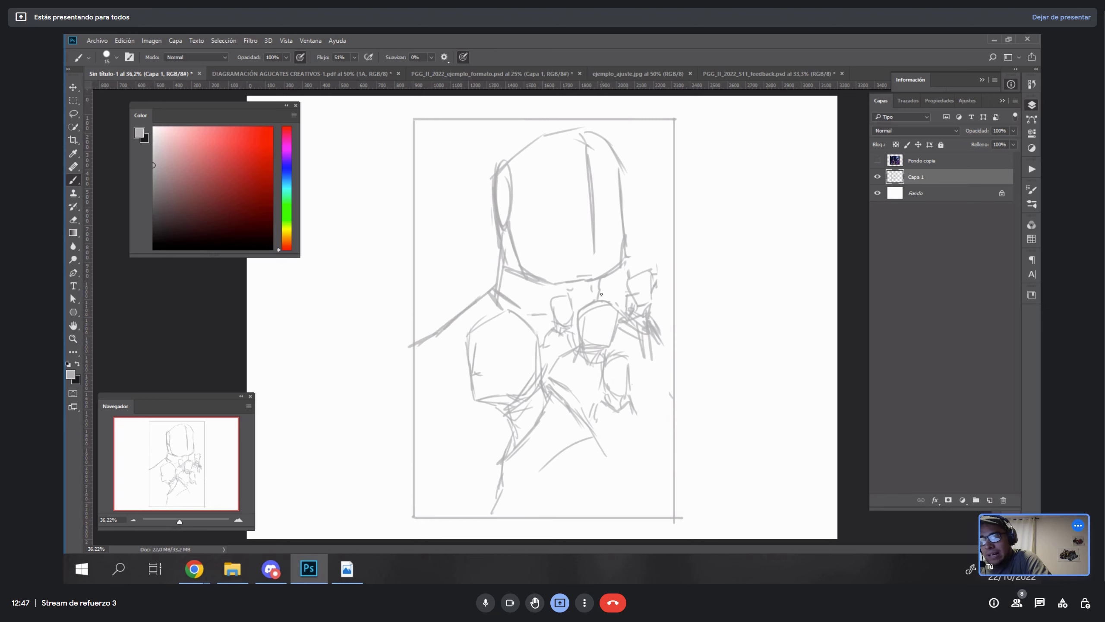
pyautogui.moveTo(597, 283); pyautogui.dragTo(601, 299)
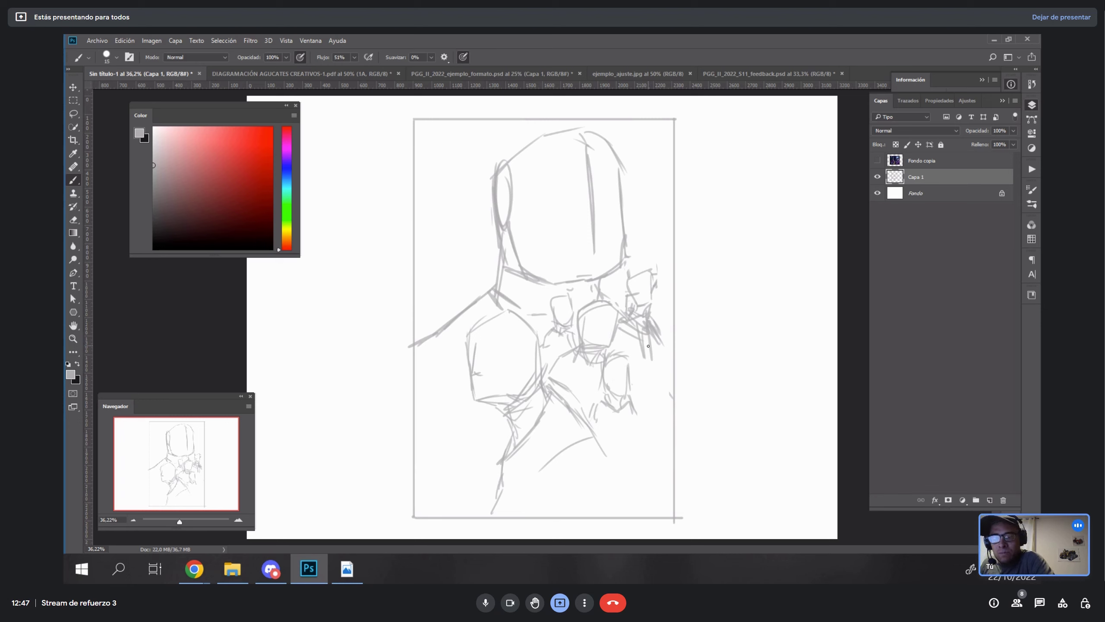
# - Sketch the large face's nose, brow line, left eye and left cheek plane
pyautogui.moveTo(591, 167); pyautogui.dragTo(603, 216)
pyautogui.moveTo(605, 215)
pyautogui.mouseDown()
pyautogui.moveTo(583, 223)
pyautogui.moveTo(604, 226)
pyautogui.moveTo(578, 228)
pyautogui.moveTo(597, 239)
pyautogui.mouseUp()
pyautogui.moveTo(606, 224); pyautogui.dragTo(601, 239)
pyautogui.moveTo(519, 191); pyautogui.dragTo(548, 167)
pyautogui.moveTo(521, 190)
pyautogui.mouseDown()
pyautogui.moveTo(547, 172)
pyautogui.moveTo(625, 166)
pyautogui.moveTo(552, 185)
pyautogui.moveTo(564, 191)
pyautogui.moveTo(538, 203)
pyautogui.moveTo(566, 200)
pyautogui.moveTo(529, 232)
pyautogui.moveTo(559, 272)
pyautogui.mouseUp()
pyautogui.moveTo(531, 231); pyautogui.dragTo(561, 276)
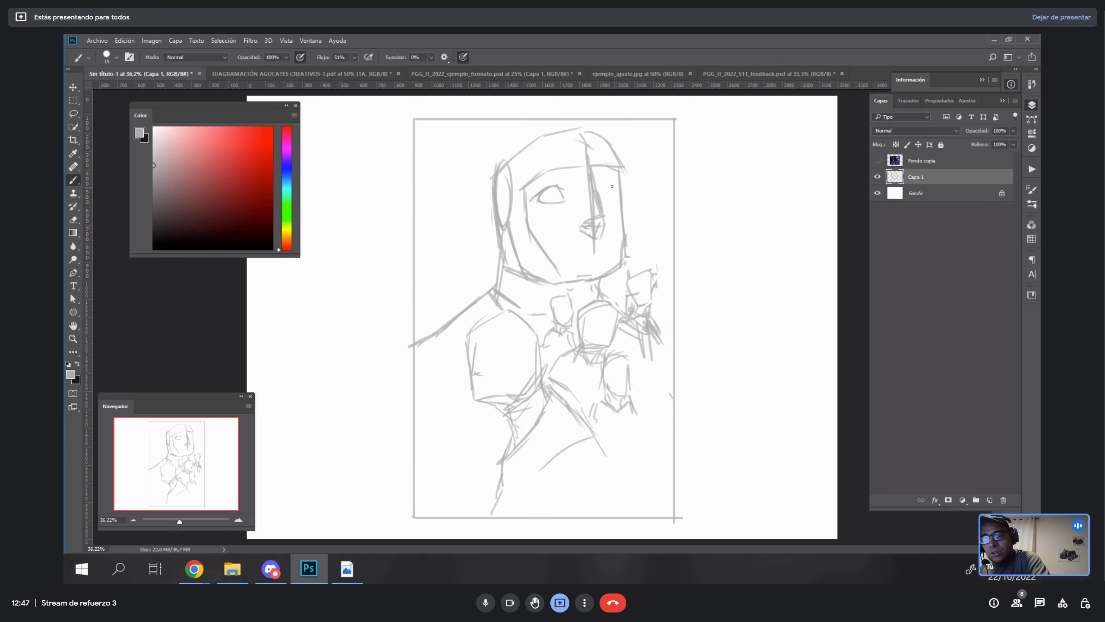
# - Sketch the large face's right eye, right cheek, the folds beside the nose, the mouth line and strokes under the chin
pyautogui.moveTo(610, 180)
pyautogui.mouseDown()
pyautogui.moveTo(604, 191)
pyautogui.moveTo(623, 182)
pyautogui.moveTo(619, 194)
pyautogui.moveTo(570, 196)
pyautogui.moveTo(617, 171)
pyautogui.mouseUp()
pyautogui.moveTo(614, 182)
pyautogui.mouseDown()
pyautogui.moveTo(625, 169)
pyautogui.moveTo(629, 237)
pyautogui.moveTo(614, 274)
pyautogui.mouseUp()
pyautogui.moveTo(607, 223); pyautogui.dragTo(608, 257)
pyautogui.moveTo(585, 229); pyautogui.dragTo(571, 258)
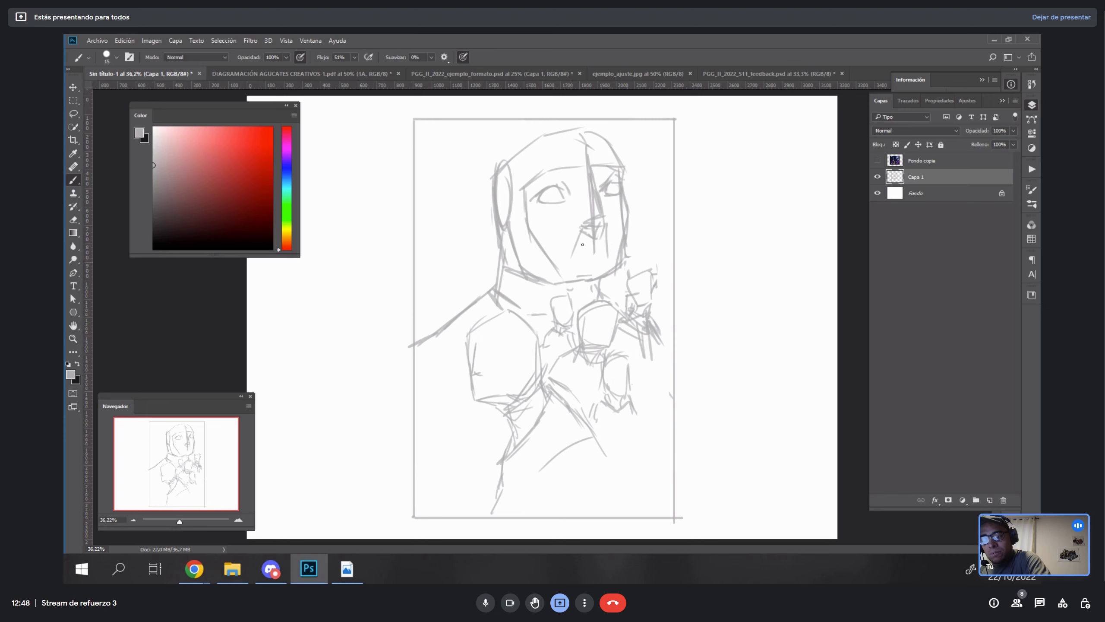
pyautogui.moveTo(606, 219); pyautogui.dragTo(614, 251)
pyautogui.moveTo(569, 267)
pyautogui.mouseDown()
pyautogui.moveTo(607, 257)
pyautogui.moveTo(618, 269)
pyautogui.mouseUp()
pyautogui.moveTo(557, 284)
pyautogui.mouseDown()
pyautogui.moveTo(606, 279)
pyautogui.moveTo(602, 300)
pyautogui.mouseUp()
# - Extend the shoulder and arm lines of the small figures near the frame's right edge
pyautogui.moveTo(658, 334); pyautogui.dragTo(664, 358)
pyautogui.moveTo(654, 273)
pyautogui.mouseDown()
pyautogui.moveTo(645, 310)
pyautogui.moveTo(661, 353)
pyautogui.mouseUp()
pyautogui.moveTo(659, 358)
pyautogui.mouseDown()
pyautogui.moveTo(667, 376)
pyautogui.moveTo(638, 425)
pyautogui.mouseUp()
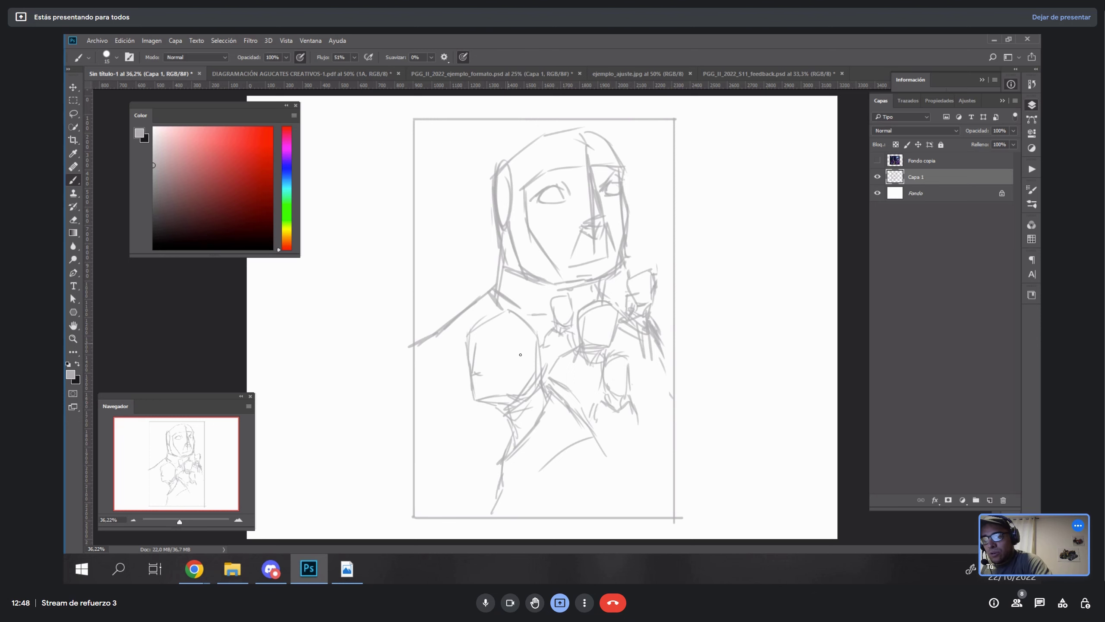
# - Draw the side plane lines on the lower-left head, from its crown down to the jaw
pyautogui.moveTo(527, 340); pyautogui.dragTo(507, 383)
pyautogui.moveTo(524, 346); pyautogui.dragTo(503, 390)
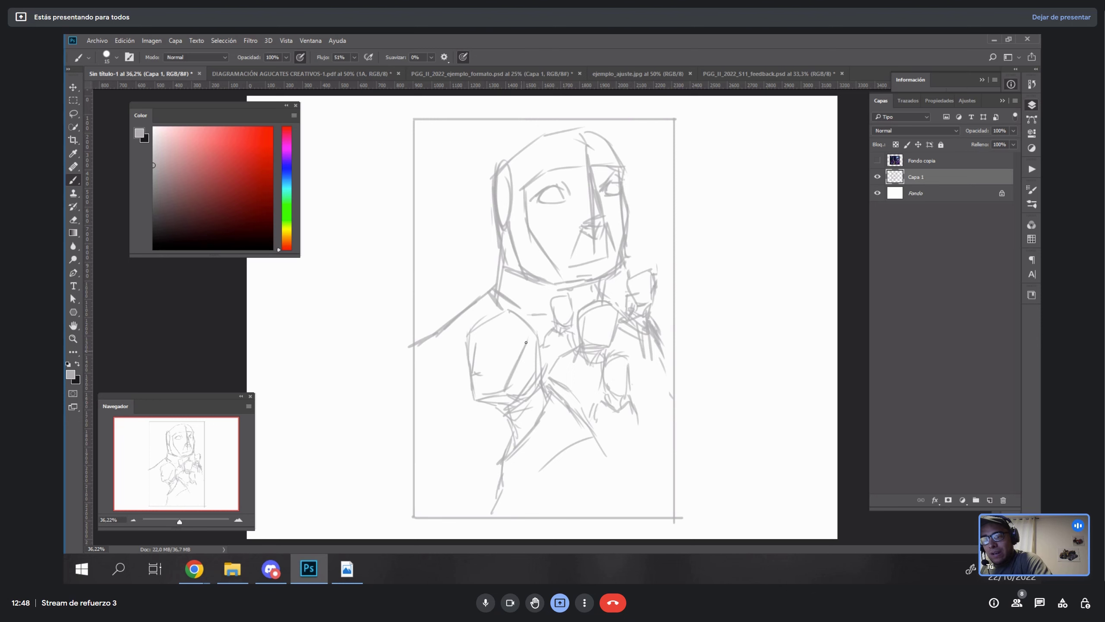
pyautogui.moveTo(513, 322); pyautogui.dragTo(521, 339)
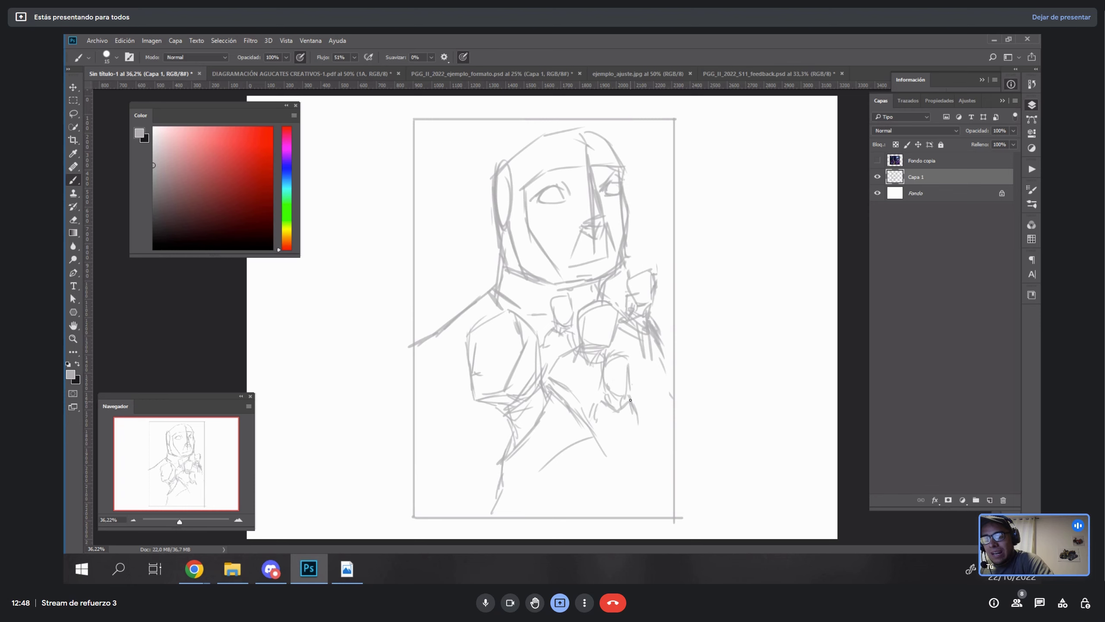
pyautogui.moveTo(529, 355)
pyautogui.mouseDown()
pyautogui.moveTo(540, 348)
pyautogui.moveTo(536, 371)
pyautogui.mouseUp()
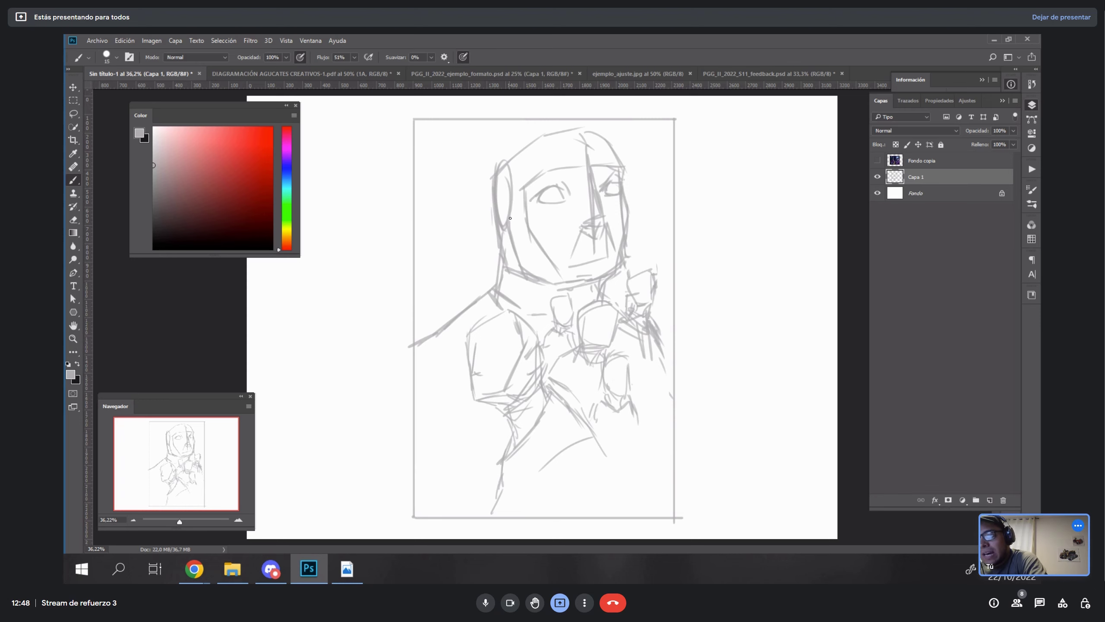
# - Erase the large face's mouth line and add bag lines under its left eye
pyautogui.press('e')
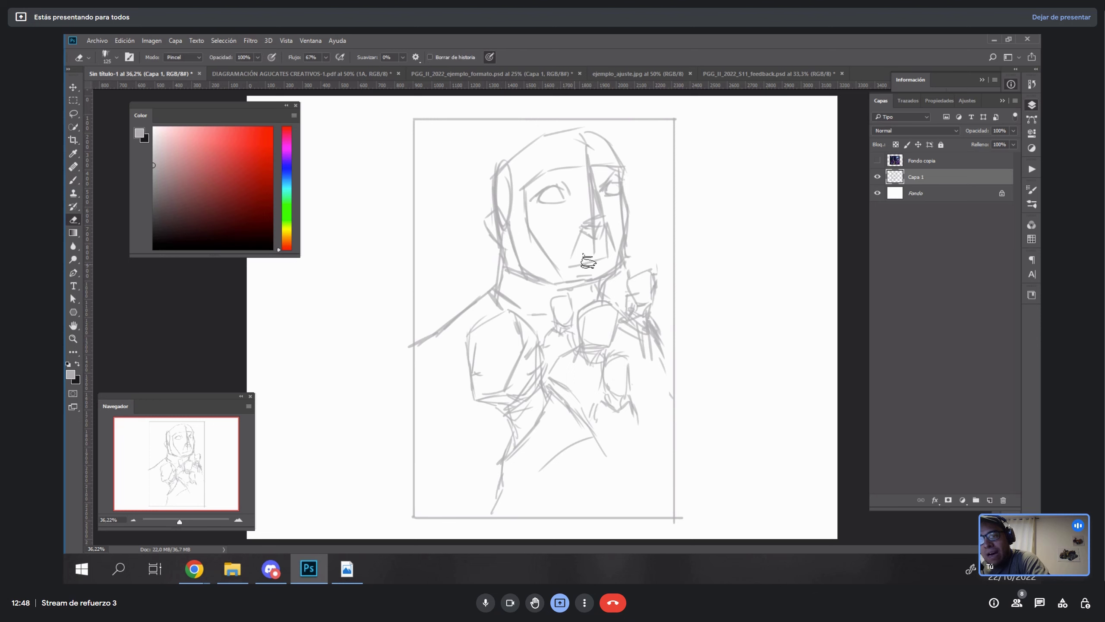
pyautogui.moveTo(588, 261)
pyautogui.mouseDown()
pyautogui.moveTo(599, 256)
pyautogui.moveTo(584, 230)
pyautogui.moveTo(536, 215)
pyautogui.moveTo(569, 205)
pyautogui.mouseUp()
pyautogui.press('b')
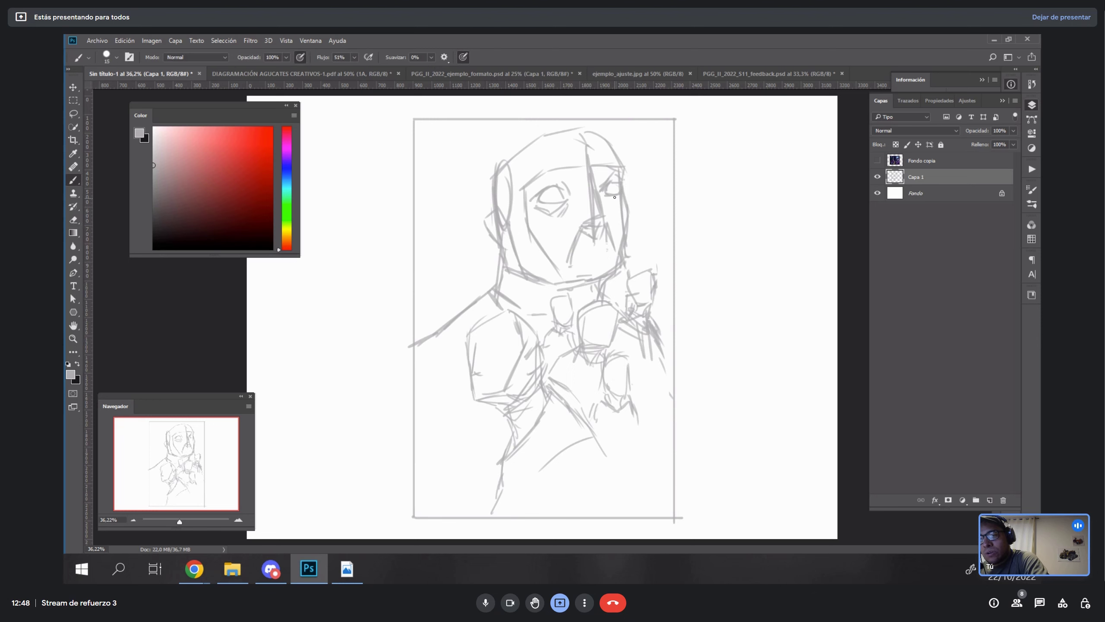
# - Lasso the large face's right eye, shift it slightly and deselect
pyautogui.press('l')
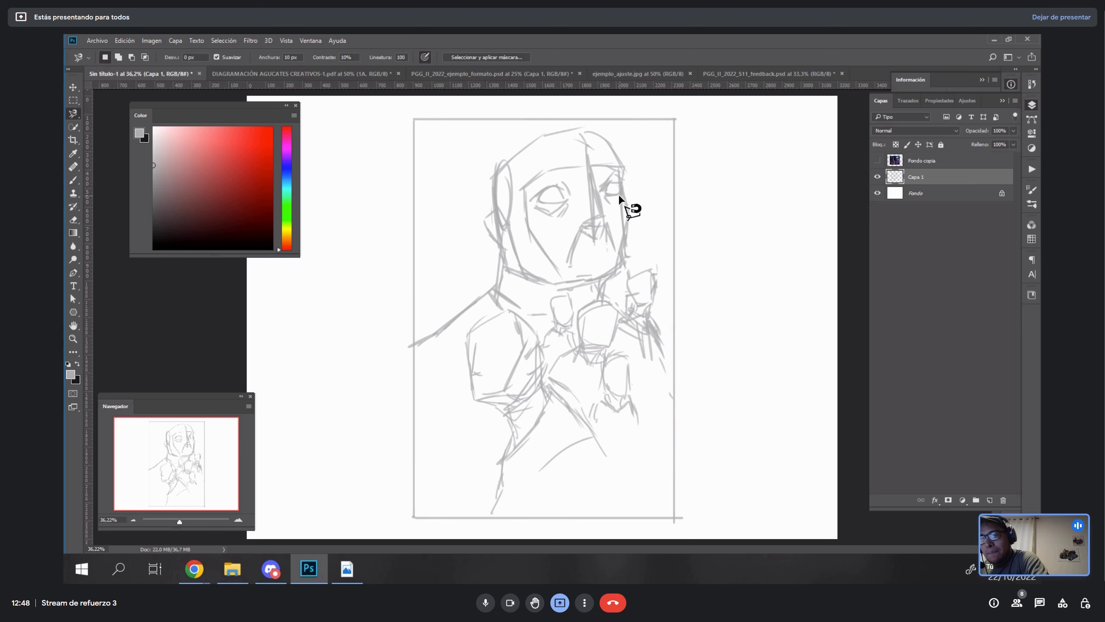
pyautogui.moveTo(598, 176); pyautogui.dragTo(601, 188)
pyautogui.press('v')
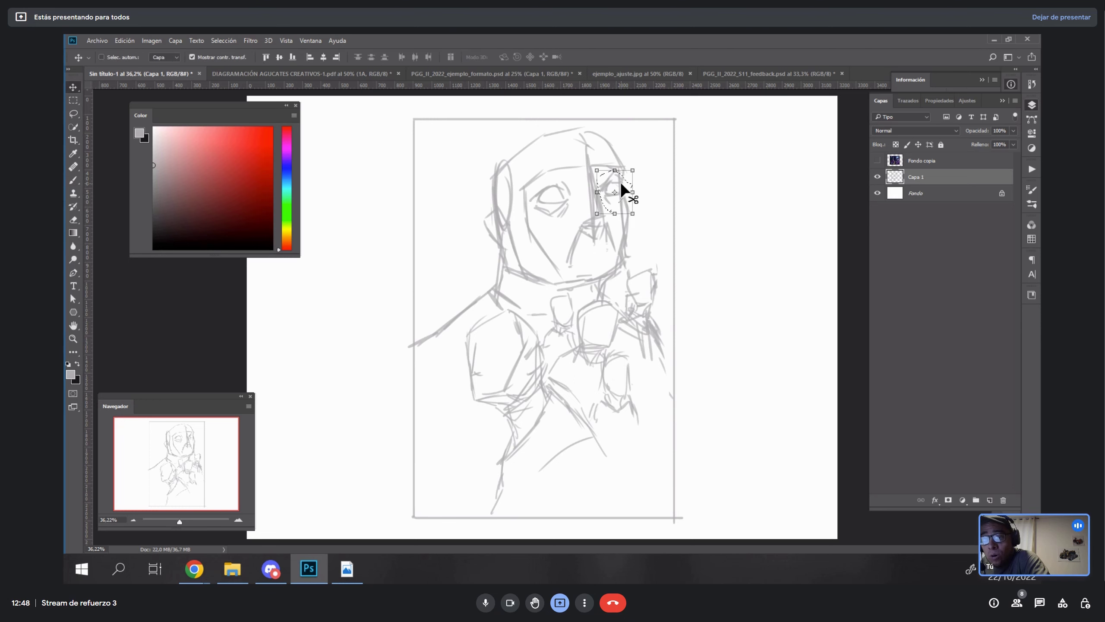
pyautogui.hotkey('ctrl', 'd')
# - Add the right brow edge, two curved lines across the forehead and inner strokes in the large head's left ear
pyautogui.press('b')
pyautogui.moveTo(631, 170); pyautogui.dragTo(622, 187)
pyautogui.moveTo(539, 180); pyautogui.dragTo(618, 161)
pyautogui.moveTo(539, 160); pyautogui.dragTo(621, 144)
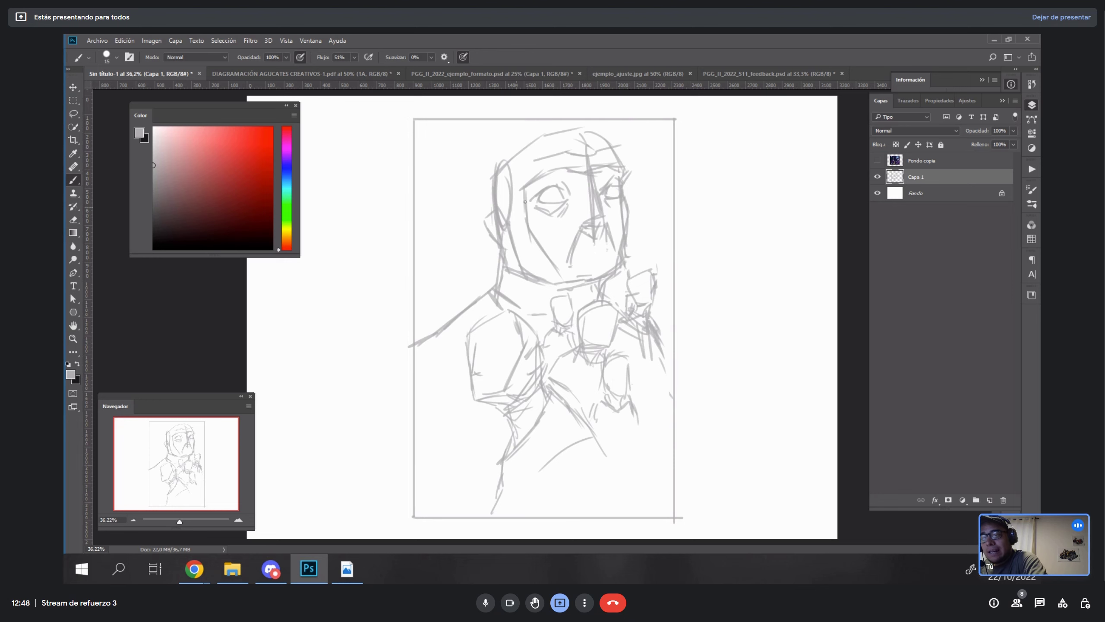
pyautogui.moveTo(508, 222)
pyautogui.mouseDown()
pyautogui.moveTo(482, 213)
pyautogui.moveTo(501, 249)
pyautogui.moveTo(488, 220)
pyautogui.moveTo(489, 231)
pyautogui.mouseUp()
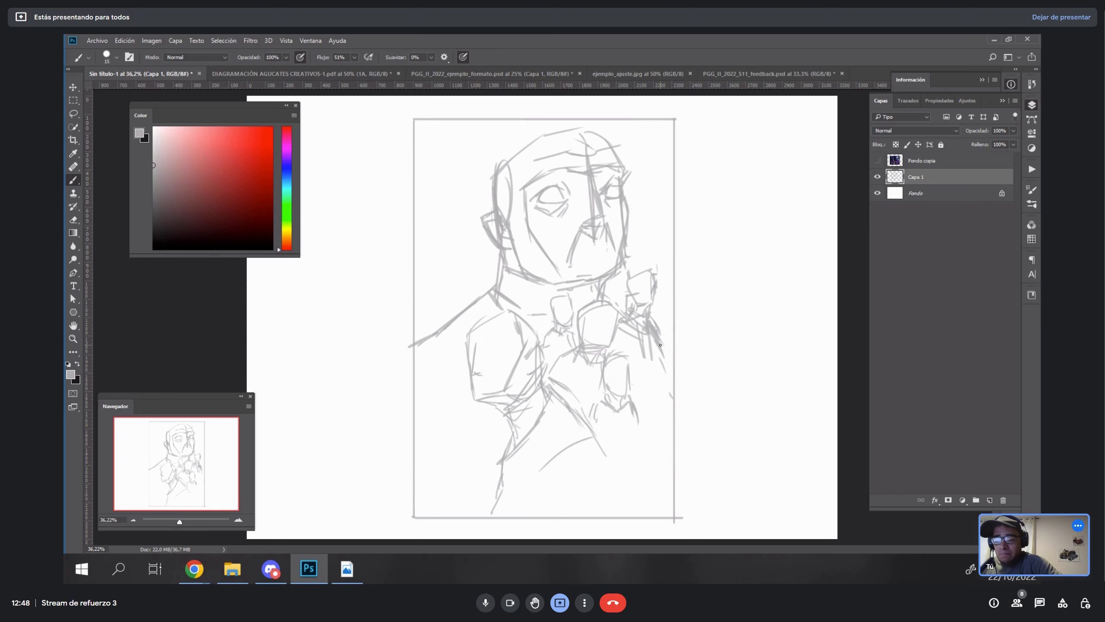
# - Rename the drawing layer as sketch and add a new layer above it named linea
pyautogui.moveTo(533, 267); pyautogui.dragTo(548, 316)
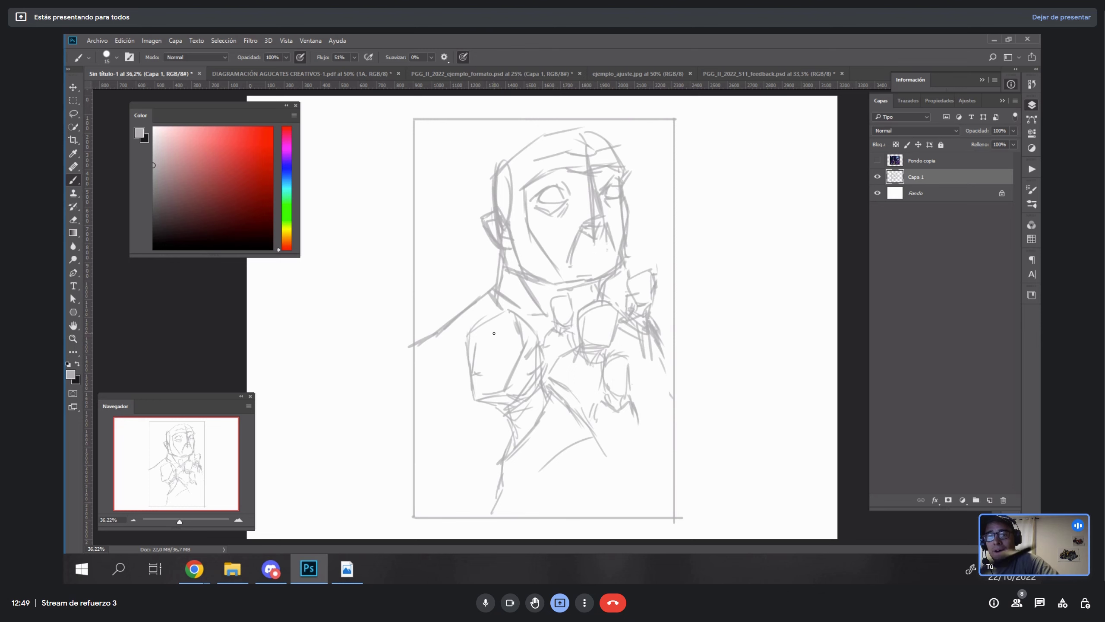
pyautogui.doubleClick(917, 177)
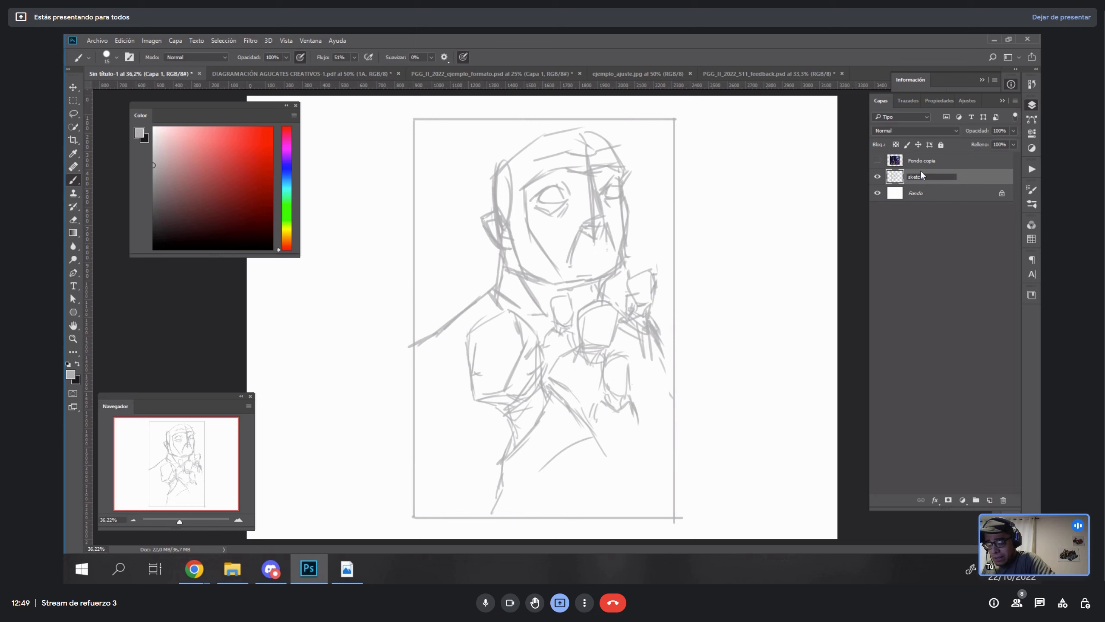
pyautogui.write('sketch')
pyautogui.press('Return')
pyautogui.click(990, 500)
pyautogui.doubleClick(916, 177)
pyautogui.write('linea')
pyautogui.press('Return')
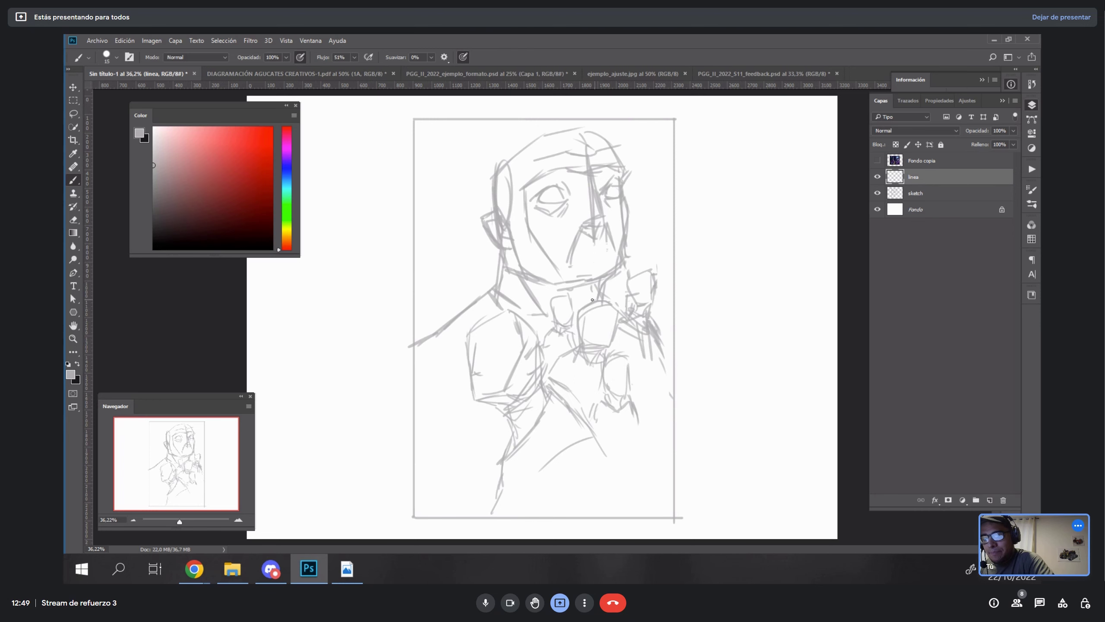
# - Choose the maco_lineart_B brush, set the foreground colour to black and enlarge the brush slightly
pyautogui.rightClick(592, 300)
pyautogui.click(577, 321)
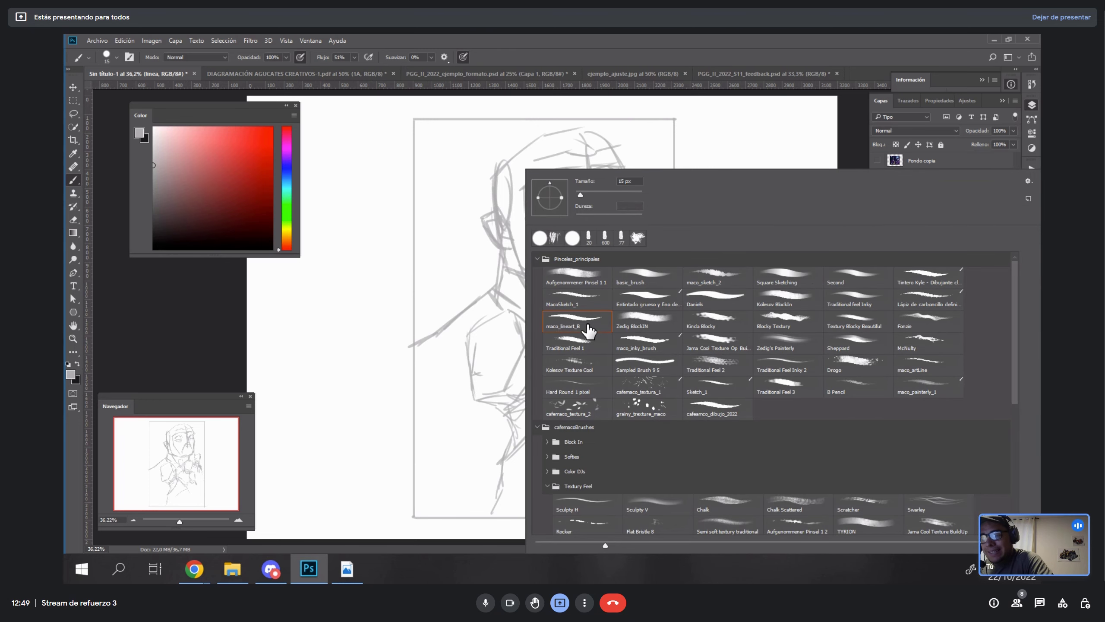
pyautogui.click(476, 199)
pyautogui.moveTo(155, 210); pyautogui.dragTo(122, 262)
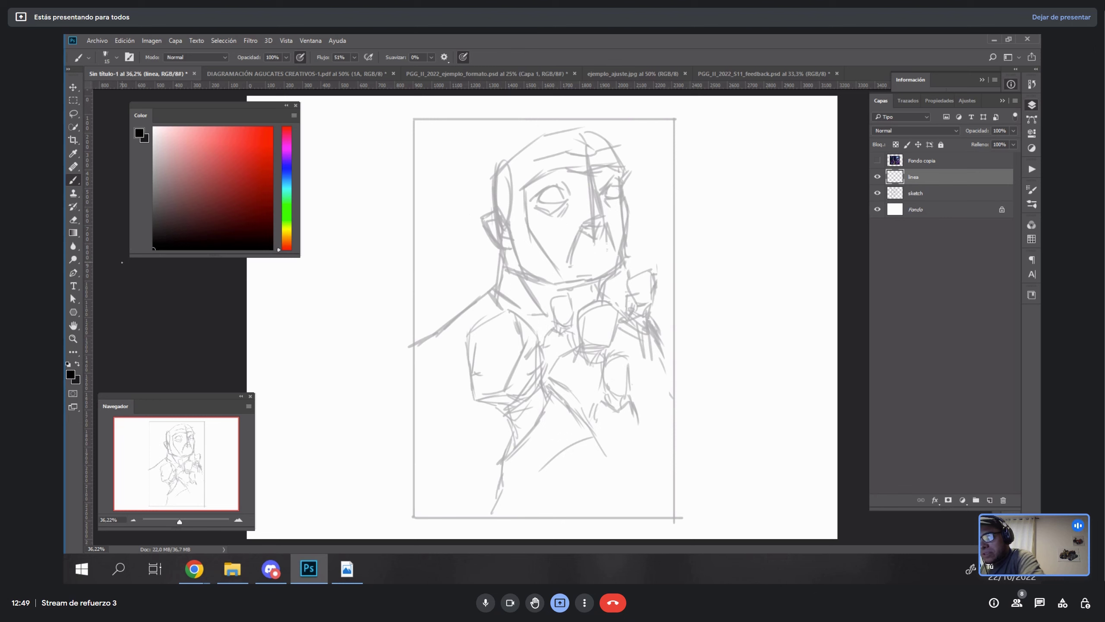
pyautogui.hotkey('ctrl', 'z')
pyautogui.moveTo(168, 188); pyautogui.dragTo(146, 152)
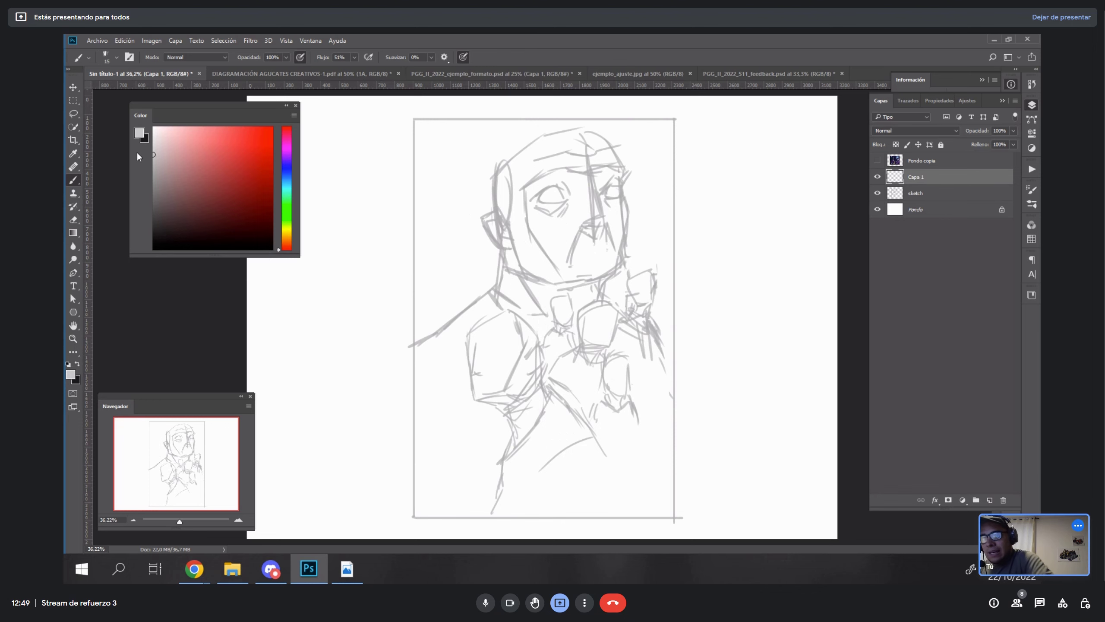
pyautogui.hotkey('ctrl', 'shift', 'z')
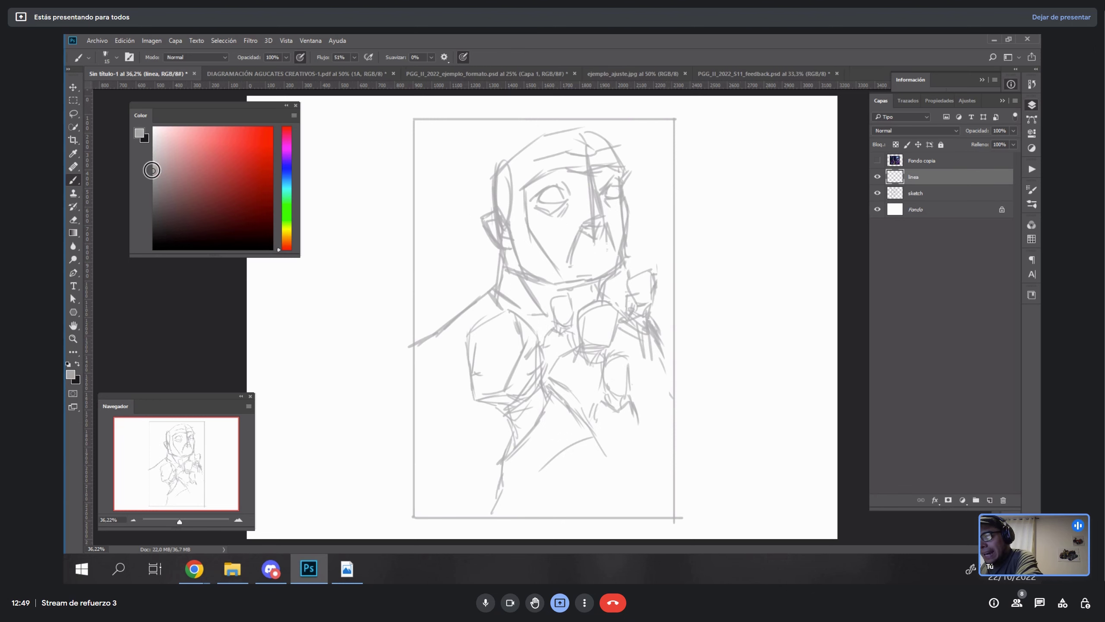
pyautogui.press('x')
pyautogui.press(']')
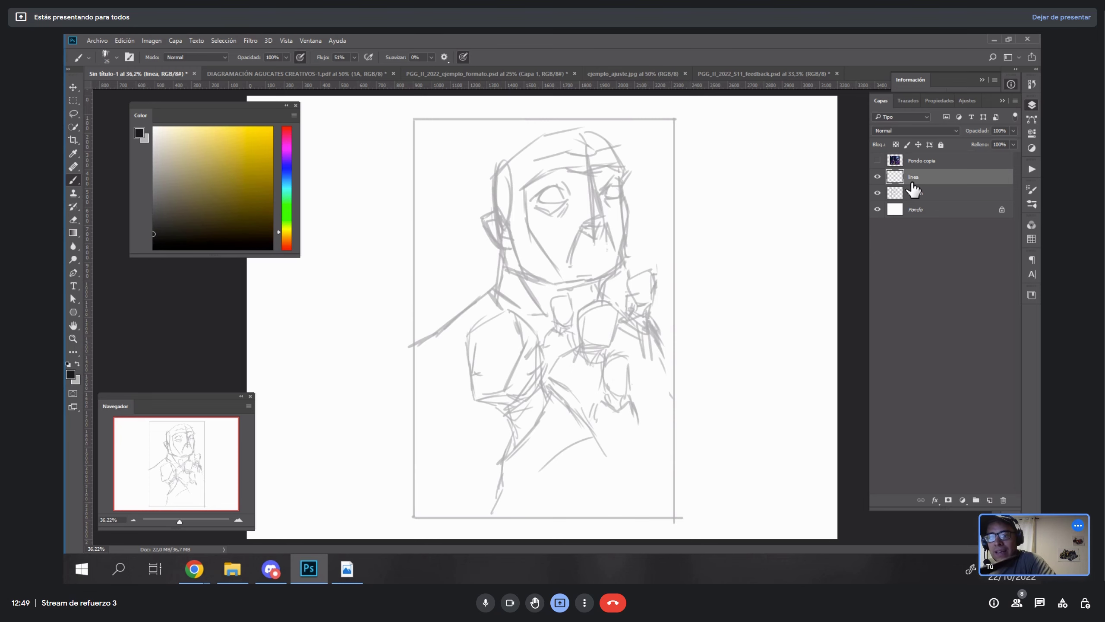
# - Draw a short light grey eye line on the lower-left head on the sketch layer
pyautogui.hotkey('ctrl', '+')
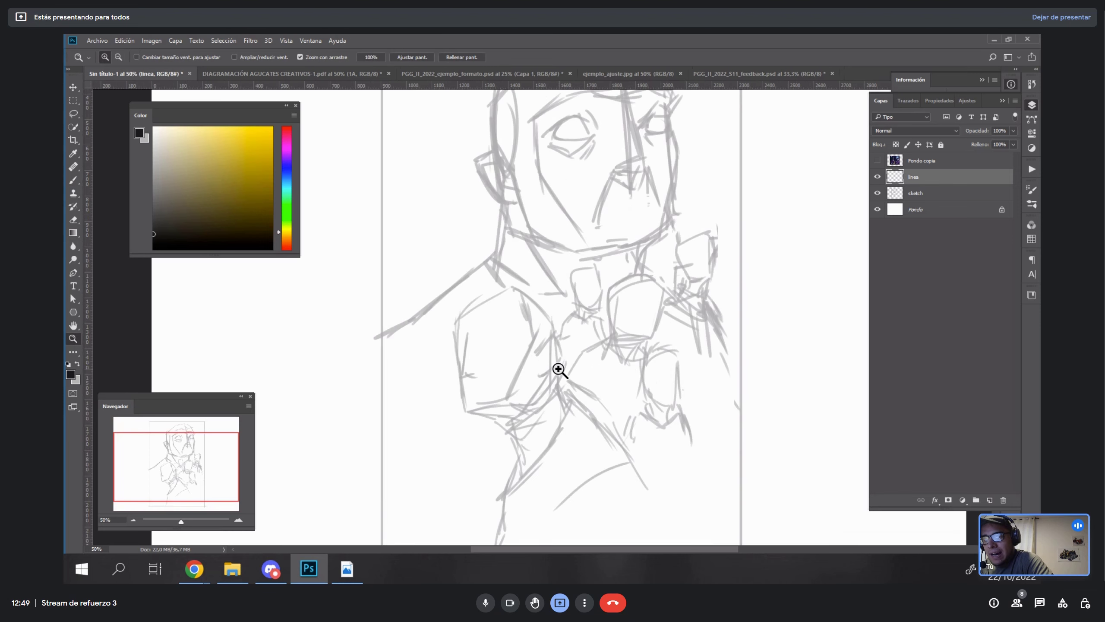
pyautogui.press('r')
pyautogui.moveTo(557, 365)
pyautogui.mouseDown()
pyautogui.moveTo(661, 279)
pyautogui.moveTo(957, 207)
pyautogui.mouseUp()
pyautogui.click(916, 193)
pyautogui.press('b')
pyautogui.press('x')
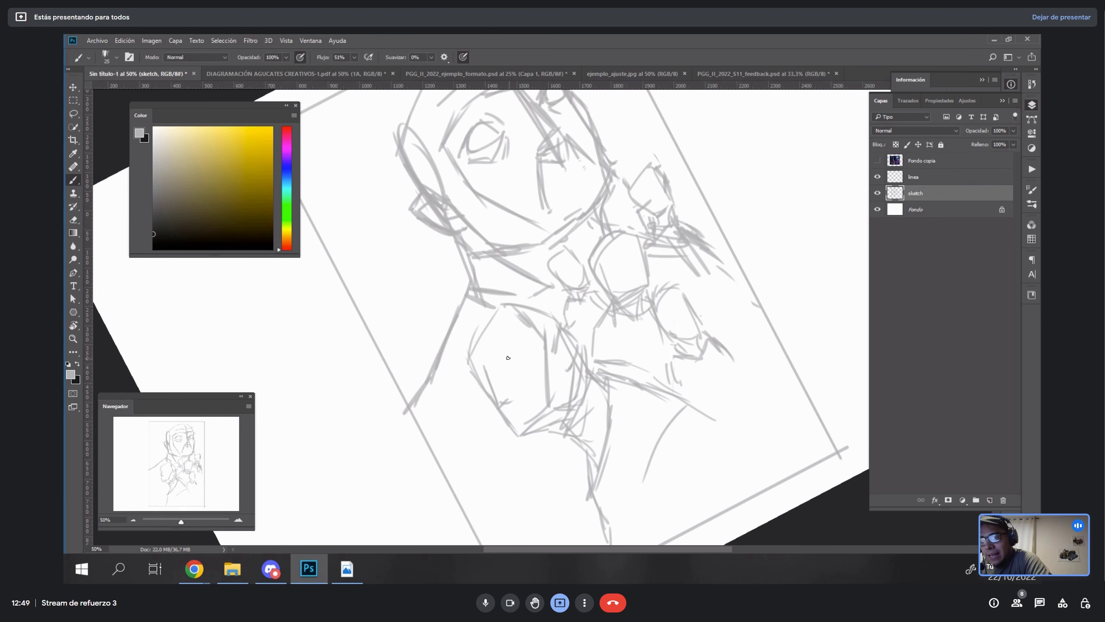
pyautogui.moveTo(503, 361)
pyautogui.mouseDown()
pyautogui.moveTo(524, 345)
pyautogui.moveTo(513, 360)
pyautogui.mouseUp()
pyautogui.press('Escape')
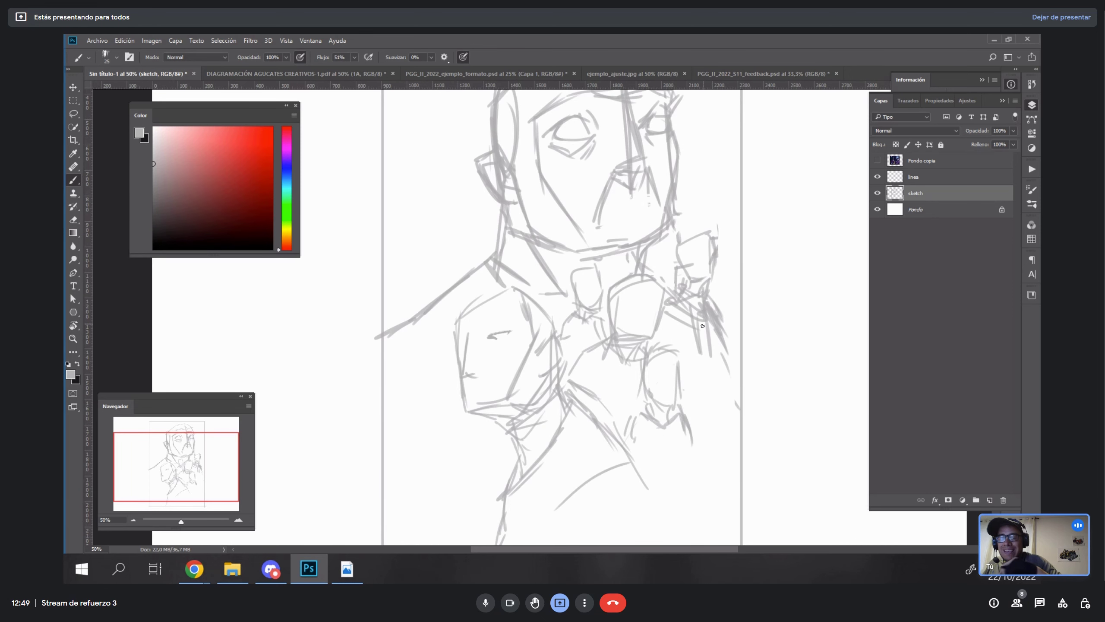
# - Set the linea layer's opacity to 40% and switch the foreground colour to black
pyautogui.click(914, 179)
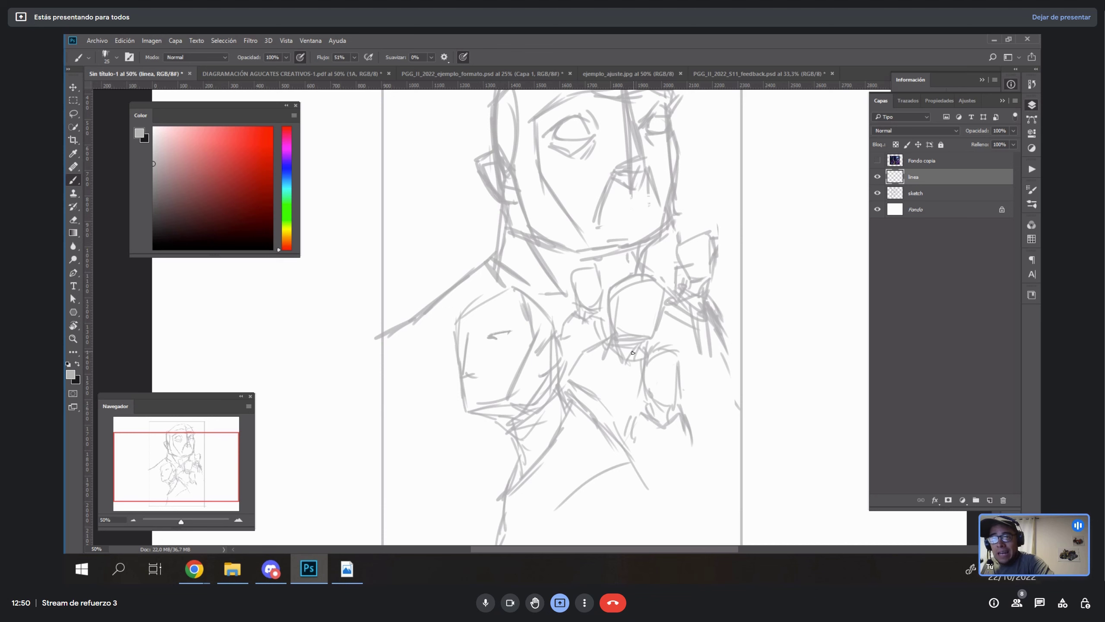
pyautogui.moveTo(599, 351); pyautogui.dragTo(627, 308)
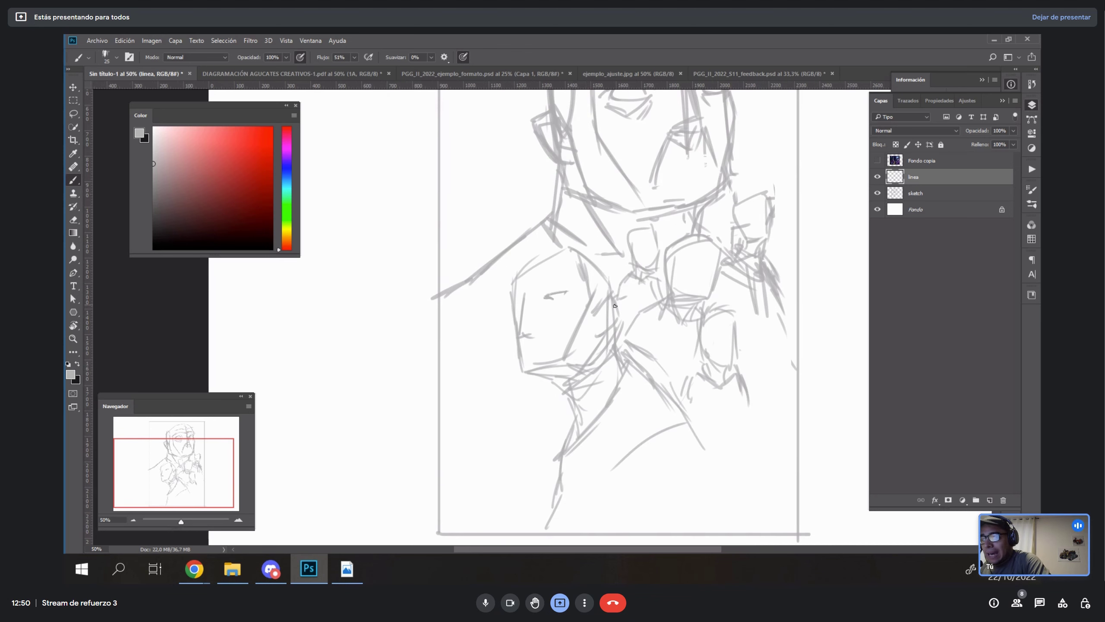
pyautogui.press('x')
pyautogui.click(1013, 131)
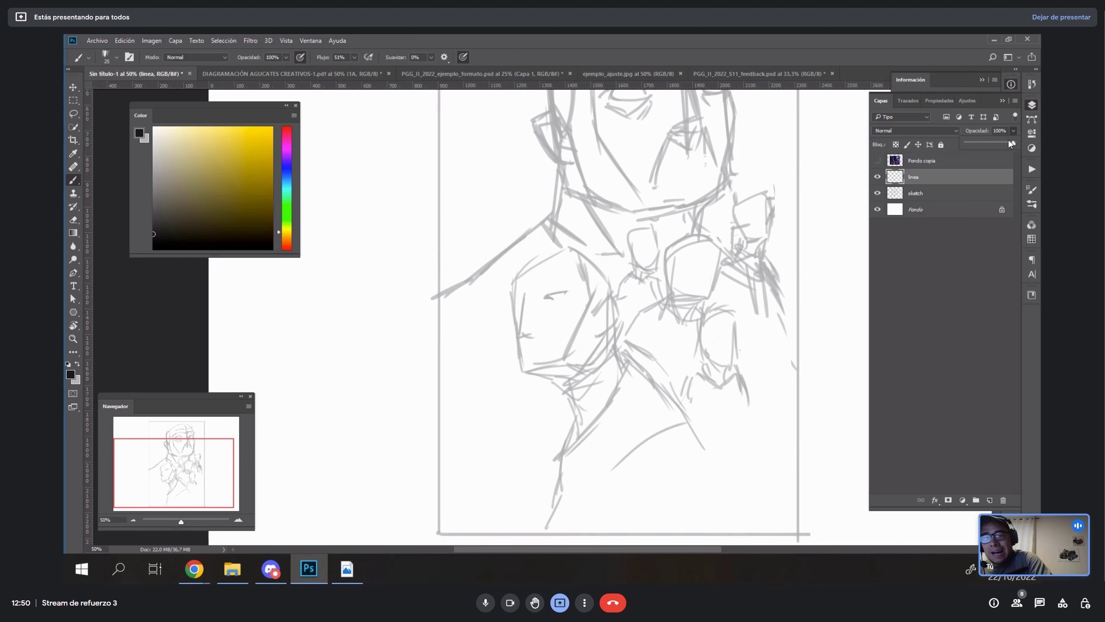
pyautogui.moveTo(1014, 142); pyautogui.dragTo(988, 142)
# - Line the lower-left head's ear, eye, brow and nose, and trace its forehead contour and front hairline
pyautogui.moveTo(595, 314)
pyautogui.mouseDown()
pyautogui.moveTo(611, 297)
pyautogui.moveTo(617, 318)
pyautogui.moveTo(597, 335)
pyautogui.moveTo(611, 308)
pyautogui.moveTo(607, 320)
pyautogui.moveTo(547, 297)
pyautogui.moveTo(569, 293)
pyautogui.moveTo(520, 324)
pyautogui.moveTo(516, 338)
pyautogui.moveTo(531, 340)
pyautogui.mouseUp()
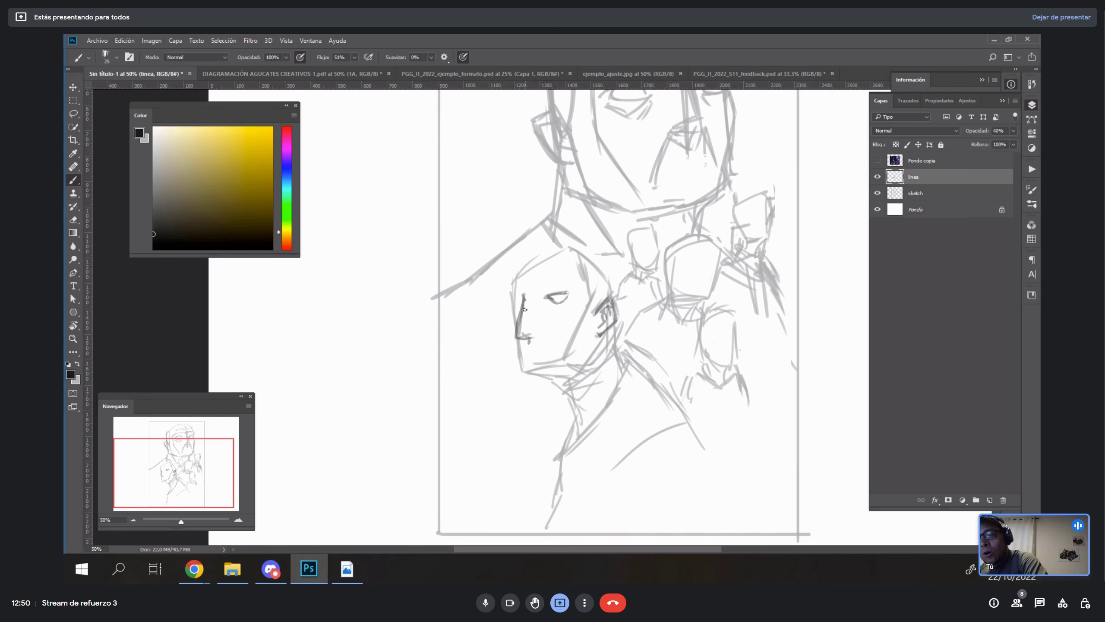
pyautogui.moveTo(523, 295)
pyautogui.mouseDown()
pyautogui.moveTo(512, 294)
pyautogui.moveTo(572, 284)
pyautogui.mouseUp()
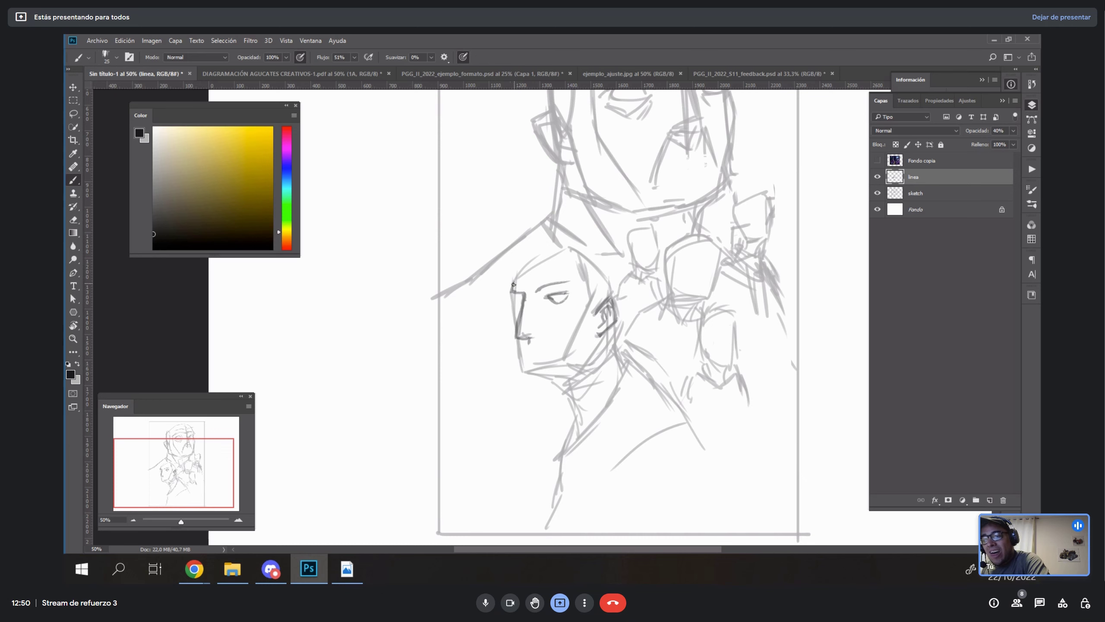
pyautogui.moveTo(512, 285); pyautogui.dragTo(549, 255)
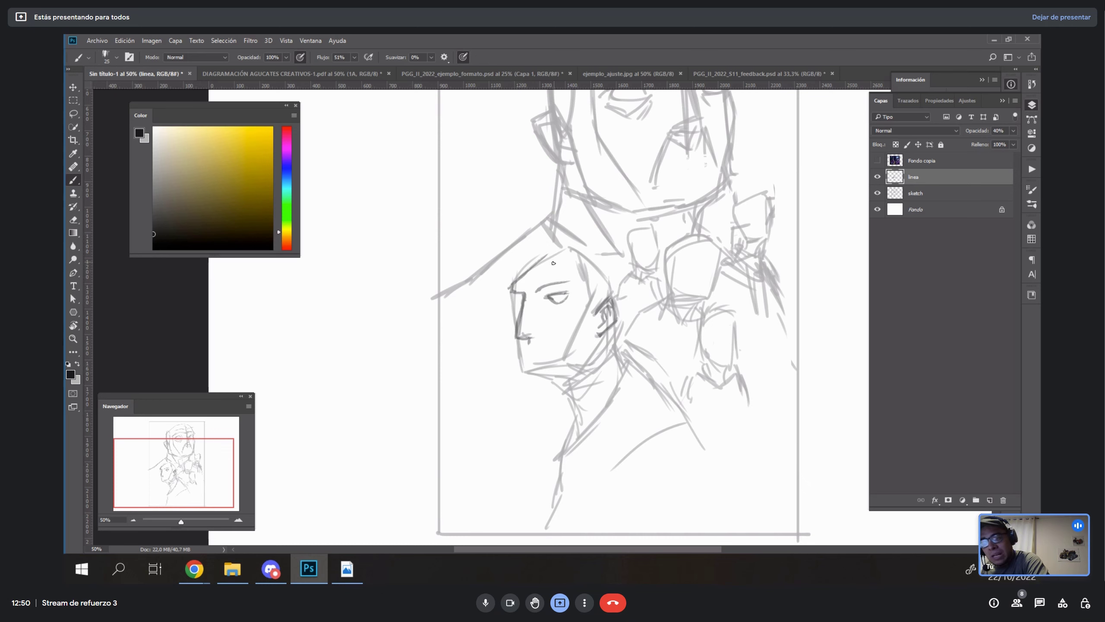
pyautogui.moveTo(532, 267); pyautogui.dragTo(582, 248)
pyautogui.moveTo(591, 300); pyautogui.dragTo(584, 336)
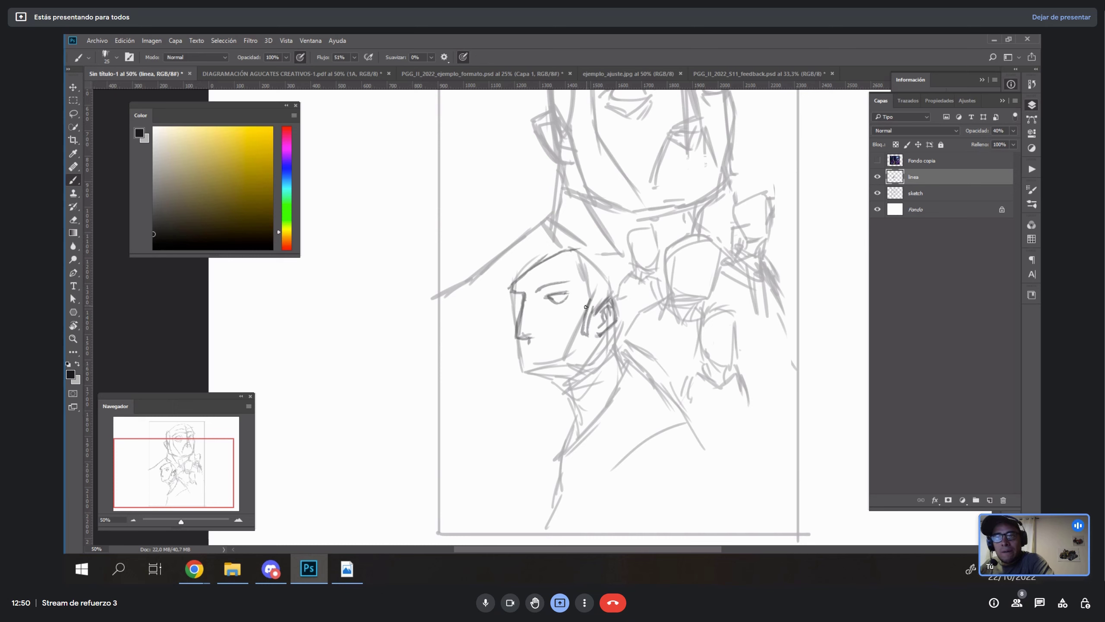
pyautogui.moveTo(590, 302); pyautogui.dragTo(584, 259)
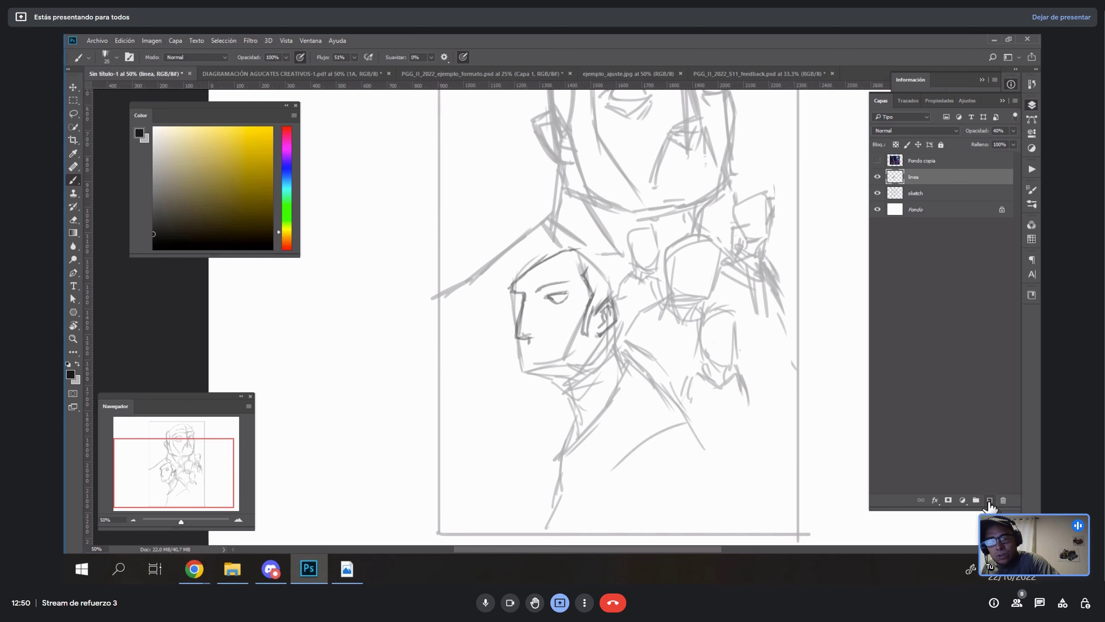
pyautogui.click(989, 501)
pyautogui.moveTo(618, 310); pyautogui.dragTo(601, 257)
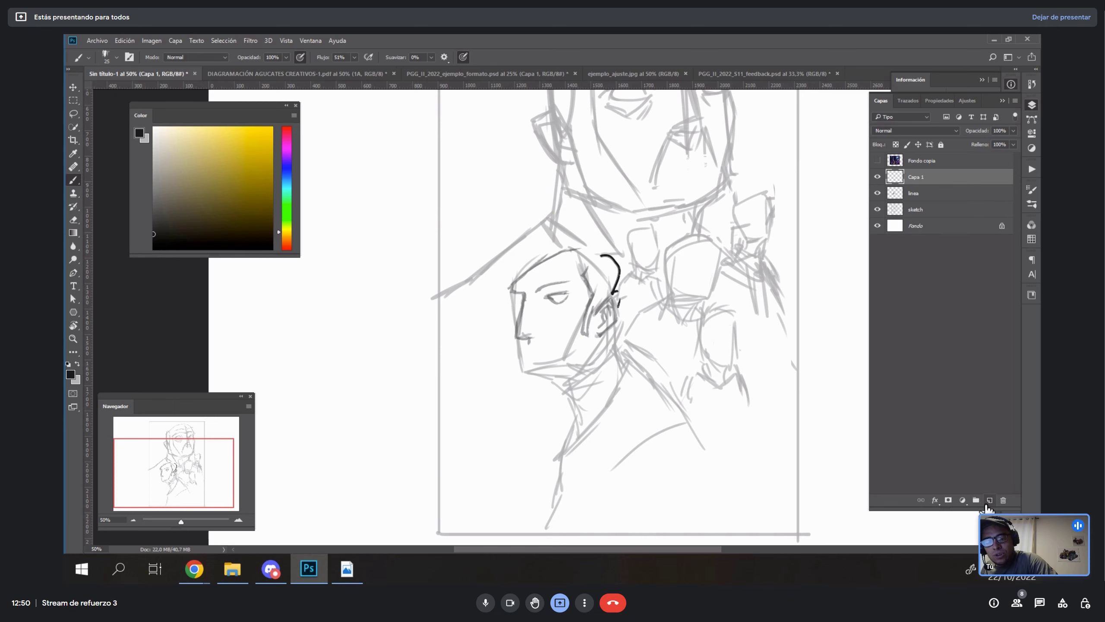
pyautogui.hotkey('ctrl', 'z')
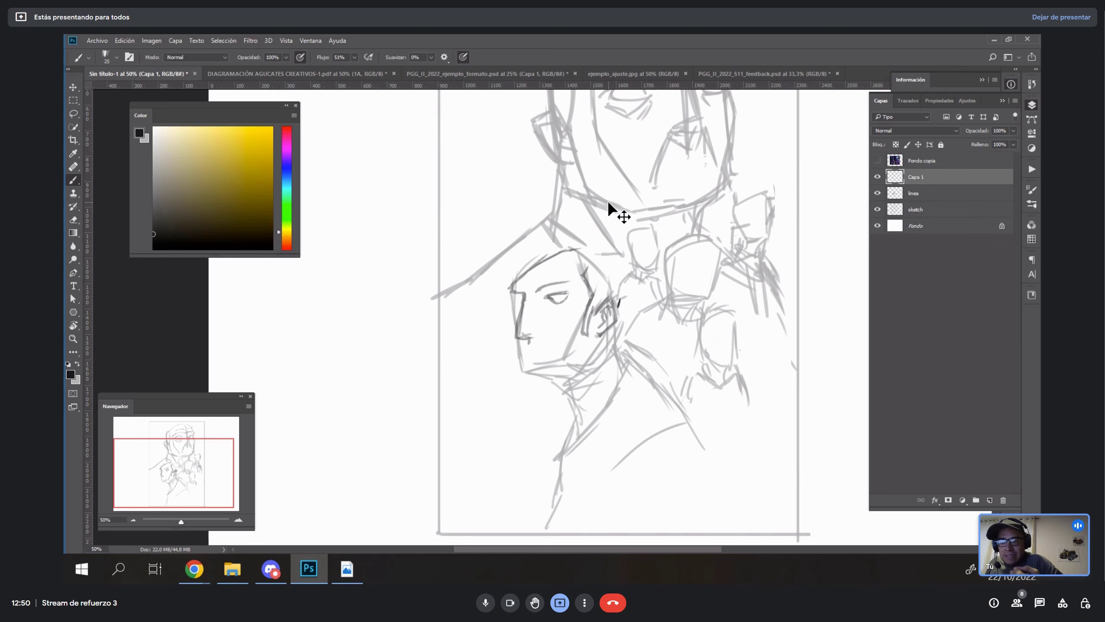
pyautogui.hotkey('ctrl', 'z')
pyautogui.hotkey('ctrl', 'z')
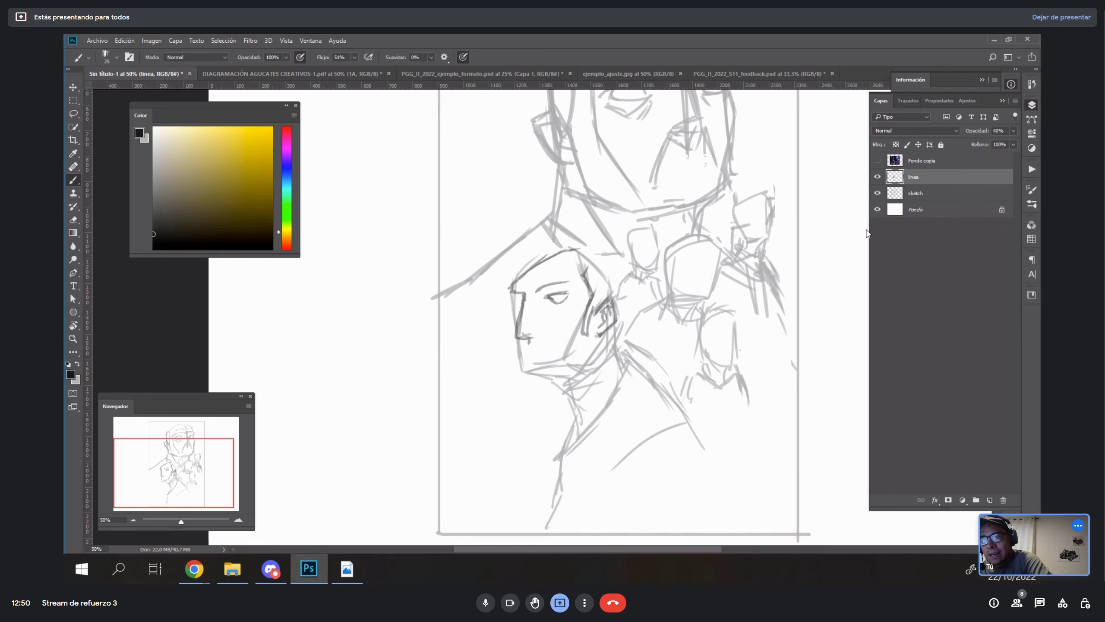
# - Draw the lower-left head's swept-back hair and line its mouth, jaw and neck
pyautogui.moveTo(582, 258)
pyautogui.mouseDown()
pyautogui.moveTo(536, 262)
pyautogui.moveTo(531, 248)
pyautogui.moveTo(576, 226)
pyautogui.moveTo(566, 237)
pyautogui.moveTo(598, 235)
pyautogui.moveTo(598, 255)
pyautogui.moveTo(594, 235)
pyautogui.moveTo(612, 259)
pyautogui.moveTo(607, 250)
pyautogui.moveTo(619, 252)
pyautogui.moveTo(603, 272)
pyautogui.moveTo(619, 302)
pyautogui.moveTo(614, 282)
pyautogui.moveTo(586, 286)
pyautogui.moveTo(620, 277)
pyautogui.moveTo(620, 268)
pyautogui.moveTo(581, 283)
pyautogui.moveTo(586, 271)
pyautogui.moveTo(616, 263)
pyautogui.mouseUp()
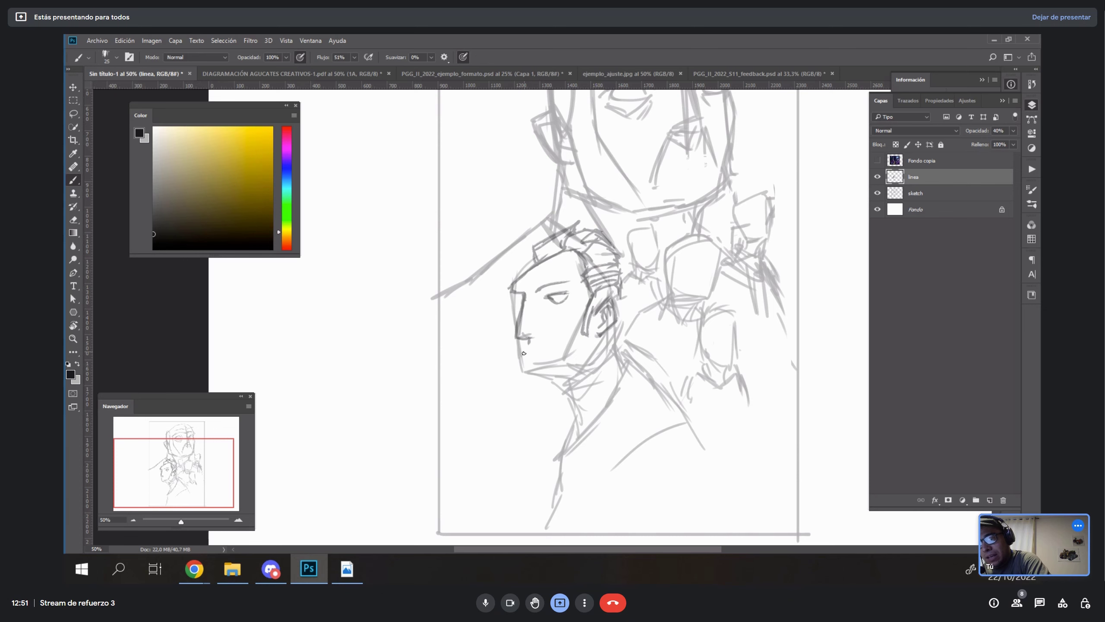
pyautogui.moveTo(523, 350); pyautogui.dragTo(543, 356)
pyautogui.moveTo(514, 294)
pyautogui.mouseDown()
pyautogui.moveTo(520, 371)
pyautogui.moveTo(565, 374)
pyautogui.moveTo(545, 375)
pyautogui.moveTo(575, 343)
pyautogui.mouseUp()
pyautogui.moveTo(536, 376); pyautogui.dragTo(569, 400)
pyautogui.moveTo(577, 344)
pyautogui.mouseDown()
pyautogui.moveTo(566, 401)
pyautogui.moveTo(556, 390)
pyautogui.moveTo(583, 414)
pyautogui.mouseUp()
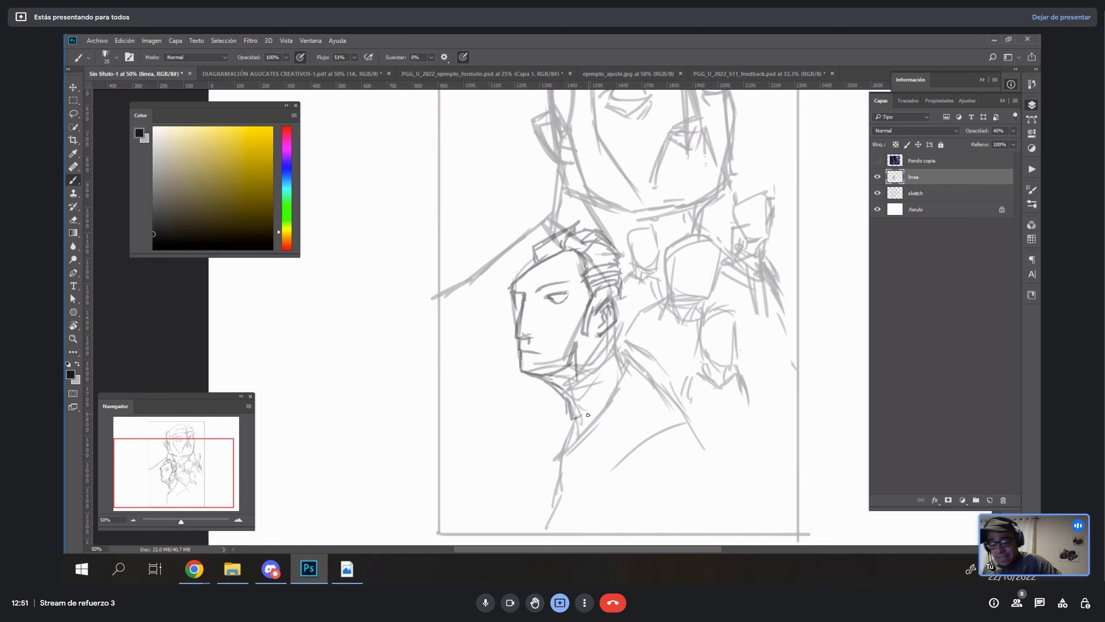
# - Set the linea layer's opacity to 41%
pyautogui.click(1013, 131)
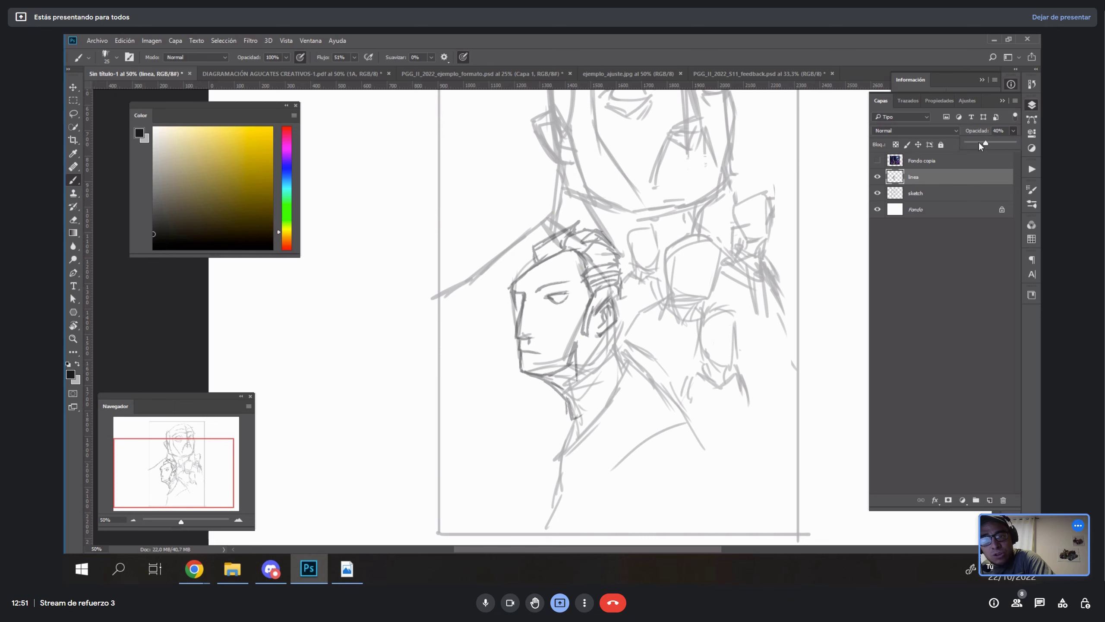
pyautogui.moveTo(1000, 140); pyautogui.dragTo(985, 143)
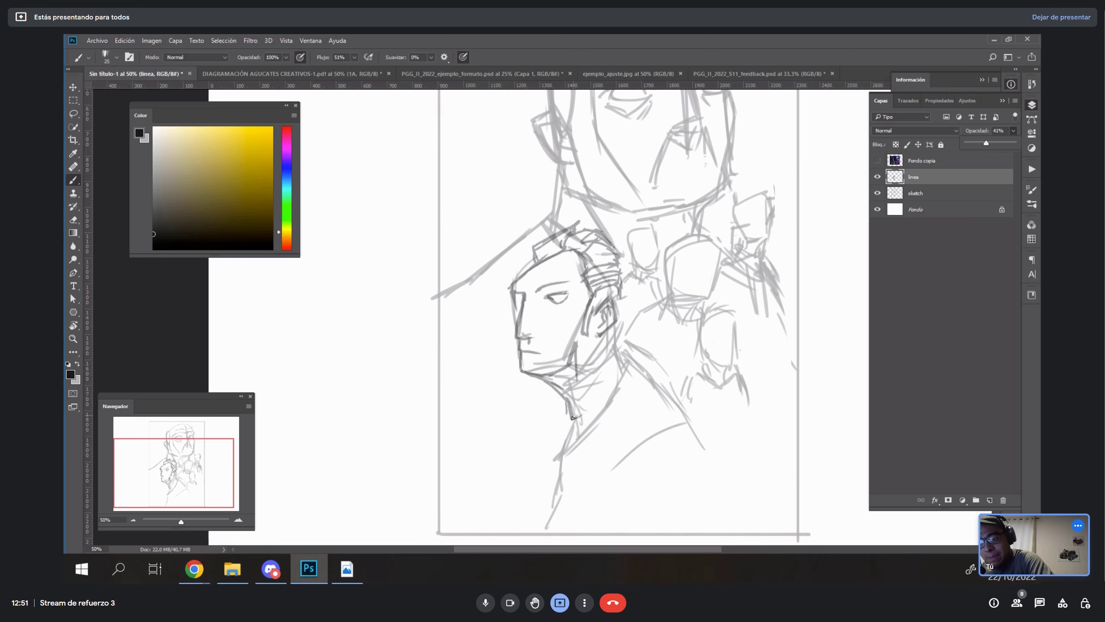
pyautogui.click(574, 447)
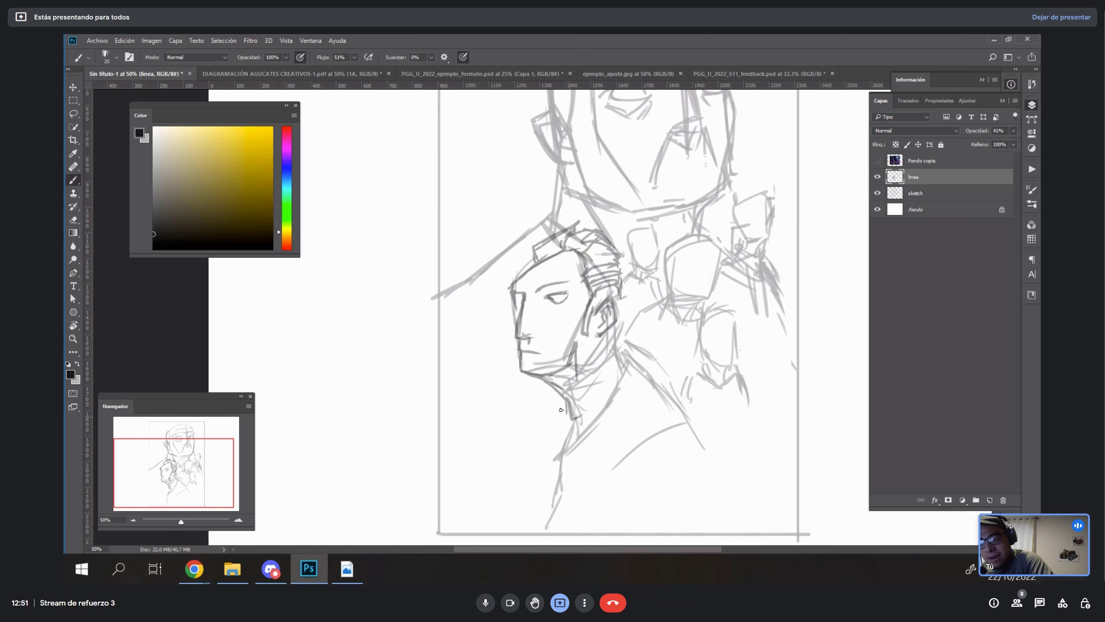
# - Draw the lower-left figure's open pointed collar and the upper chest and shoulder lines of the garment
pyautogui.moveTo(561, 410)
pyautogui.mouseDown()
pyautogui.moveTo(558, 394)
pyautogui.moveTo(580, 397)
pyautogui.moveTo(577, 416)
pyautogui.moveTo(568, 413)
pyautogui.moveTo(579, 424)
pyautogui.moveTo(588, 399)
pyautogui.moveTo(605, 399)
pyautogui.moveTo(590, 388)
pyautogui.moveTo(643, 364)
pyautogui.mouseUp()
pyautogui.moveTo(614, 402)
pyautogui.mouseDown()
pyautogui.moveTo(608, 416)
pyautogui.moveTo(636, 357)
pyautogui.moveTo(634, 374)
pyautogui.mouseUp()
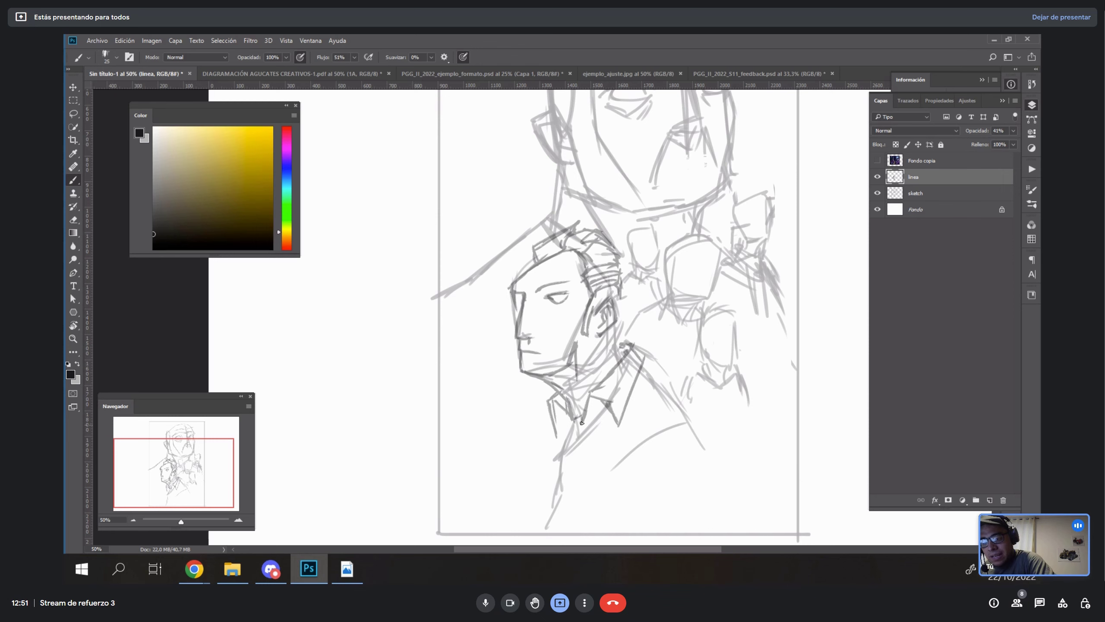
pyautogui.moveTo(582, 423); pyautogui.dragTo(556, 479)
pyautogui.moveTo(645, 367)
pyautogui.mouseDown()
pyautogui.moveTo(673, 406)
pyautogui.moveTo(649, 414)
pyautogui.moveTo(631, 447)
pyautogui.mouseUp()
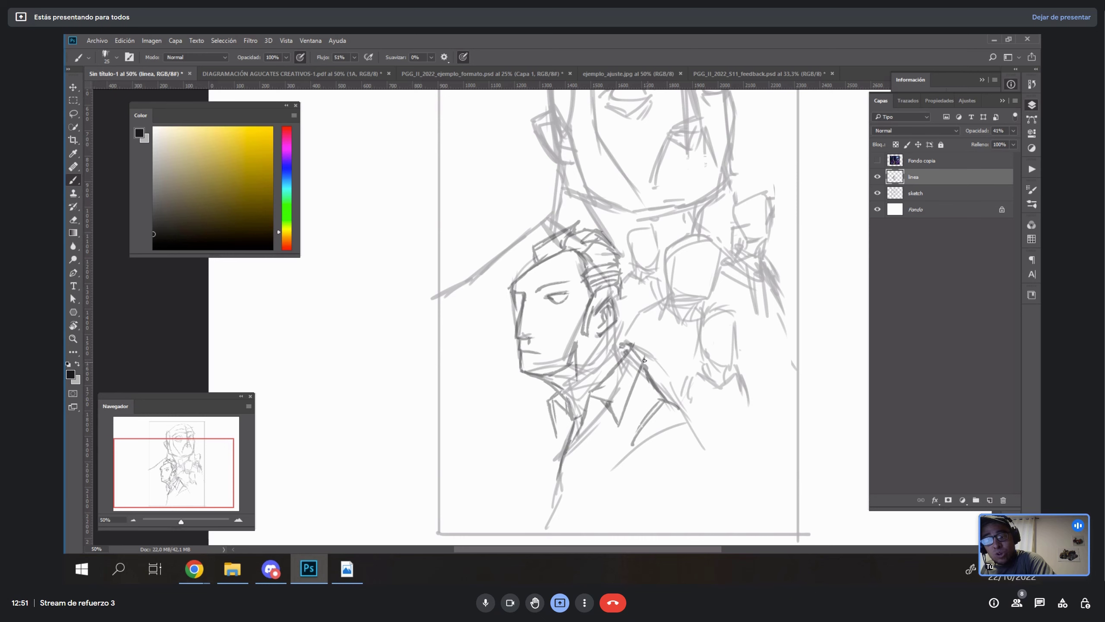
pyautogui.moveTo(645, 360)
pyautogui.mouseDown()
pyautogui.moveTo(679, 406)
pyautogui.moveTo(627, 453)
pyautogui.mouseUp()
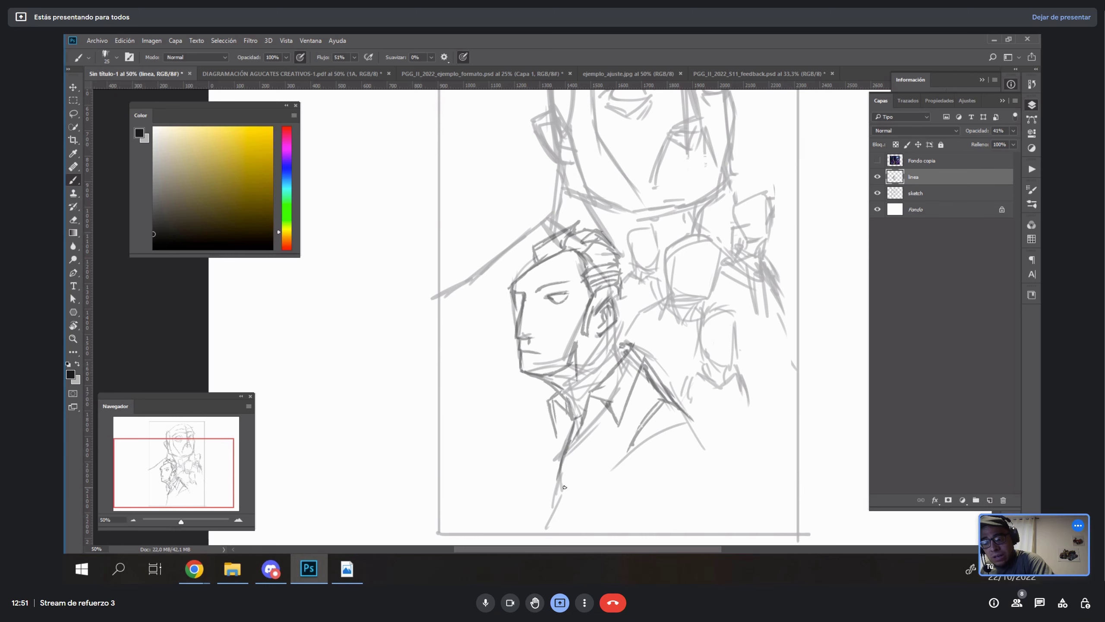
# - Draw the lower-left figure's torso edge, lower garment folds and sleeve down towards the frame's bottom line
pyautogui.moveTo(548, 459)
pyautogui.mouseDown()
pyautogui.moveTo(561, 491)
pyautogui.moveTo(599, 483)
pyautogui.mouseUp()
pyautogui.moveTo(551, 426)
pyautogui.mouseDown()
pyautogui.moveTo(549, 502)
pyautogui.moveTo(561, 513)
pyautogui.moveTo(612, 488)
pyautogui.moveTo(569, 521)
pyautogui.moveTo(545, 505)
pyautogui.moveTo(549, 535)
pyautogui.mouseUp()
pyautogui.moveTo(633, 446); pyautogui.dragTo(640, 495)
pyautogui.moveTo(694, 418); pyautogui.dragTo(705, 446)
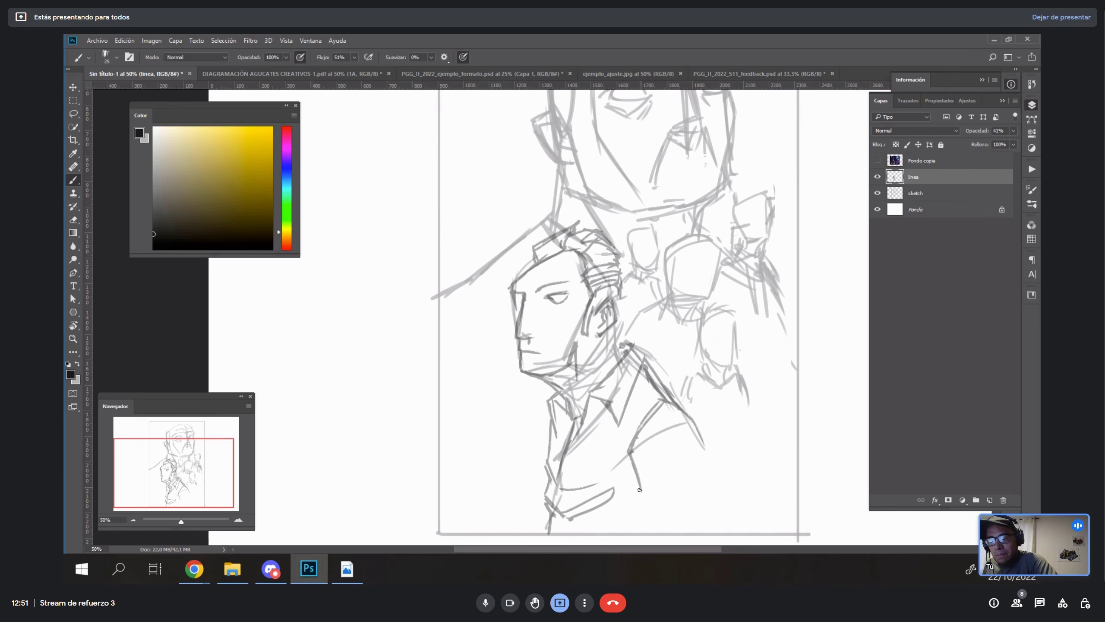
pyautogui.moveTo(639, 489)
pyautogui.mouseDown()
pyautogui.moveTo(656, 422)
pyautogui.moveTo(672, 415)
pyautogui.moveTo(644, 506)
pyautogui.moveTo(651, 457)
pyautogui.moveTo(636, 499)
pyautogui.moveTo(639, 523)
pyautogui.mouseUp()
pyautogui.moveTo(699, 434); pyautogui.dragTo(711, 494)
pyautogui.moveTo(640, 505); pyautogui.dragTo(642, 522)
pyautogui.moveTo(708, 480); pyautogui.dragTo(712, 519)
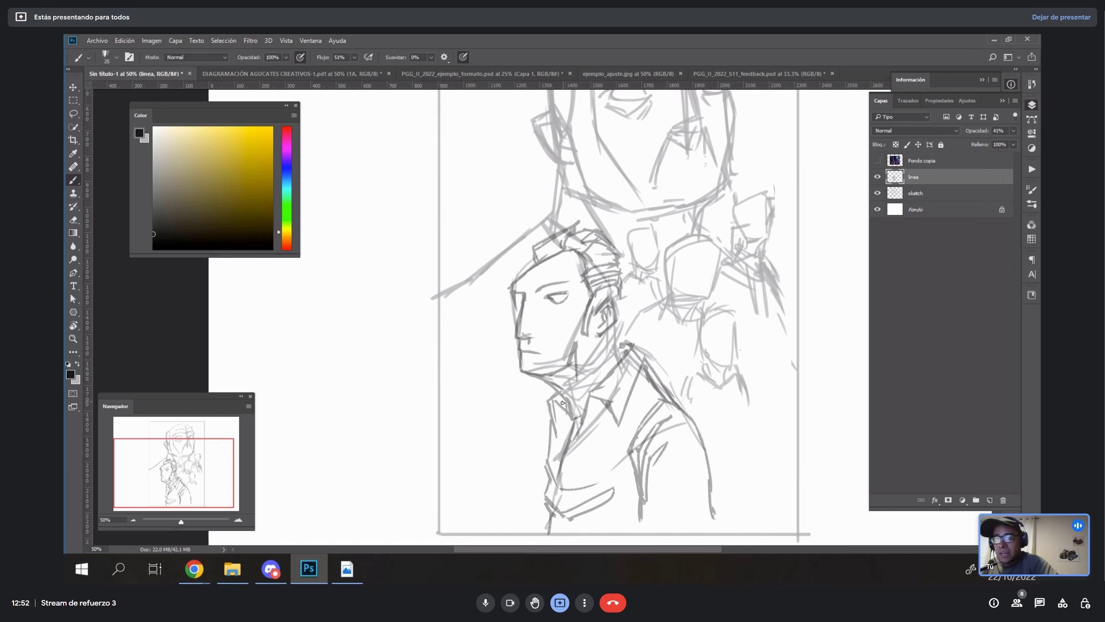
# - Reinforce the lower-left figure's lines behind the ear, along the back shoulder and down the chest edge
pyautogui.moveTo(611, 329)
pyautogui.mouseDown()
pyautogui.moveTo(612, 362)
pyautogui.moveTo(623, 358)
pyautogui.moveTo(611, 352)
pyautogui.moveTo(620, 296)
pyautogui.mouseUp()
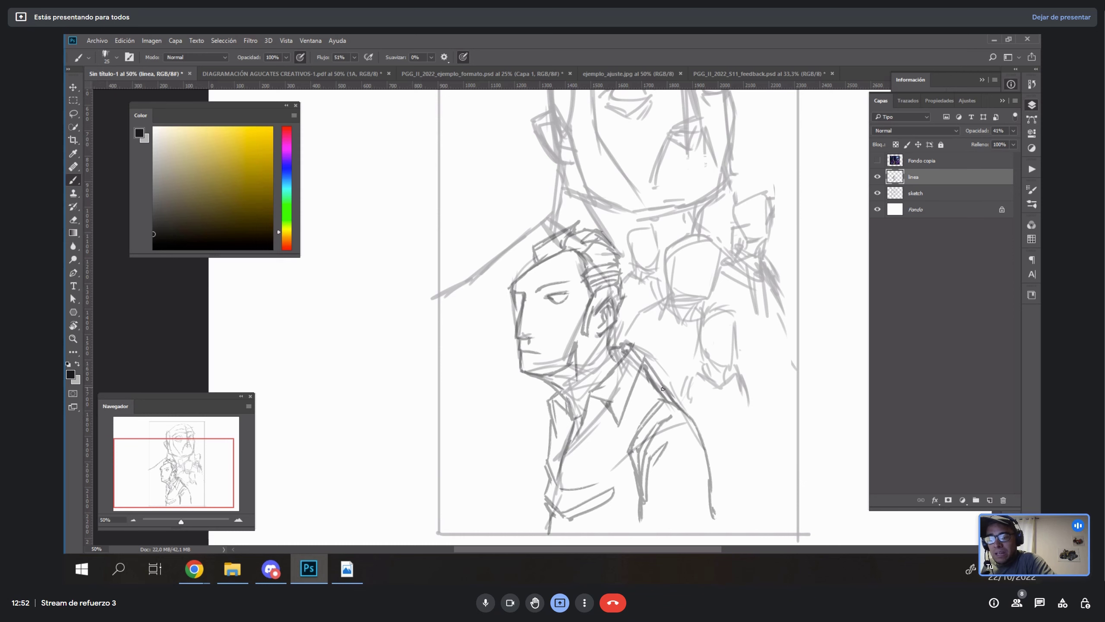
pyautogui.moveTo(665, 398); pyautogui.dragTo(657, 379)
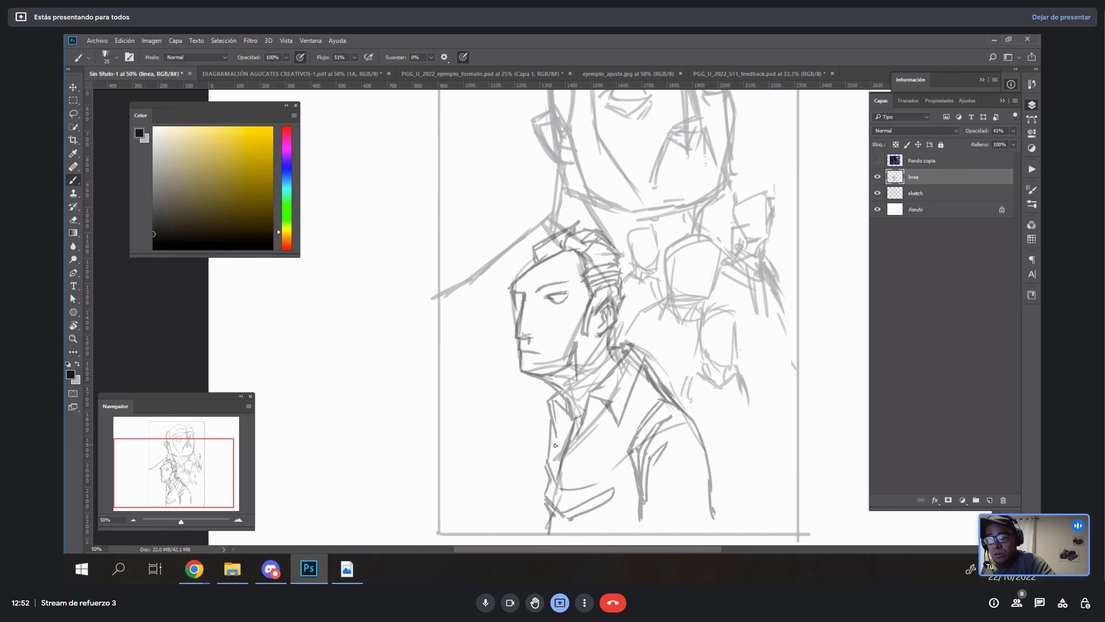
pyautogui.moveTo(550, 455); pyautogui.dragTo(548, 431)
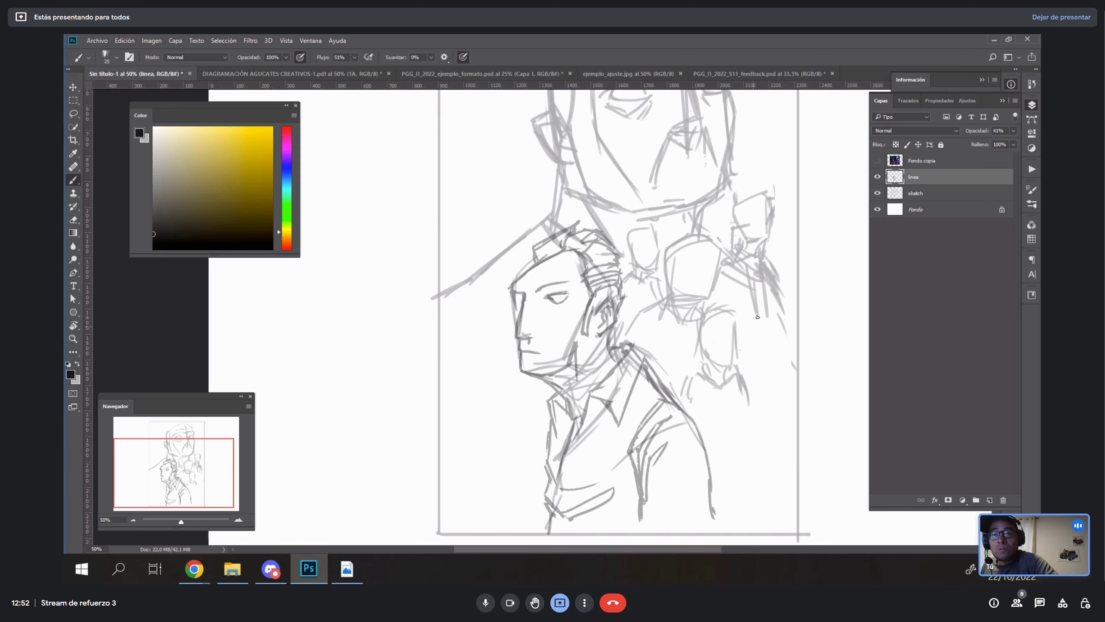
# - Restore the linea layer to 100% opacity and toggle its visibility to compare its lines with the sketch
pyautogui.moveTo(760, 333); pyautogui.dragTo(720, 374)
pyautogui.press('v')
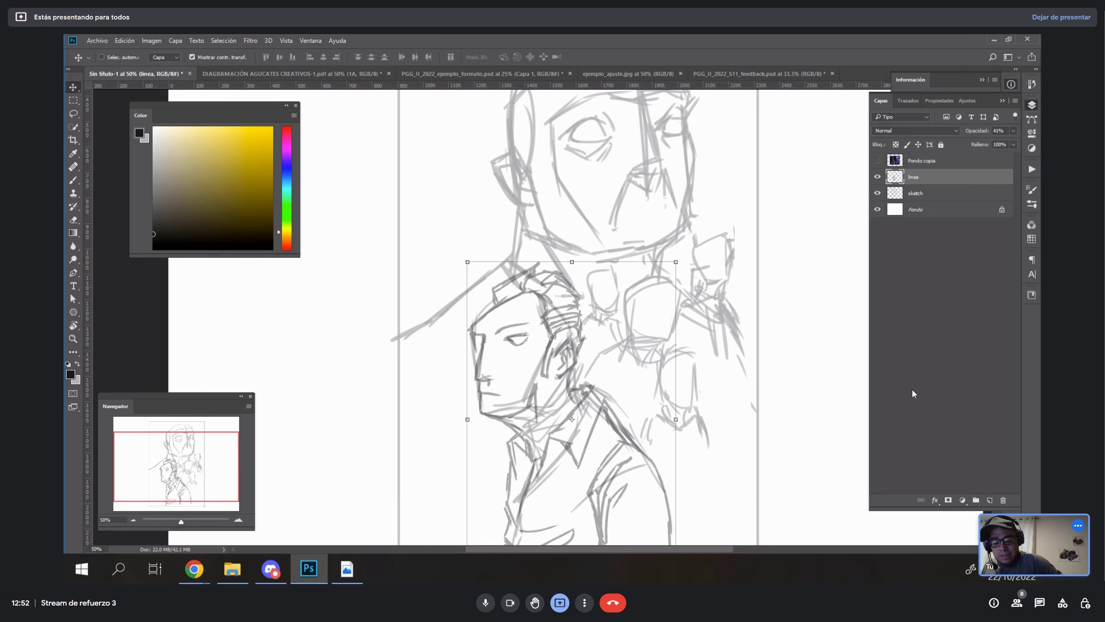
pyautogui.press('0')
pyautogui.click(877, 176)
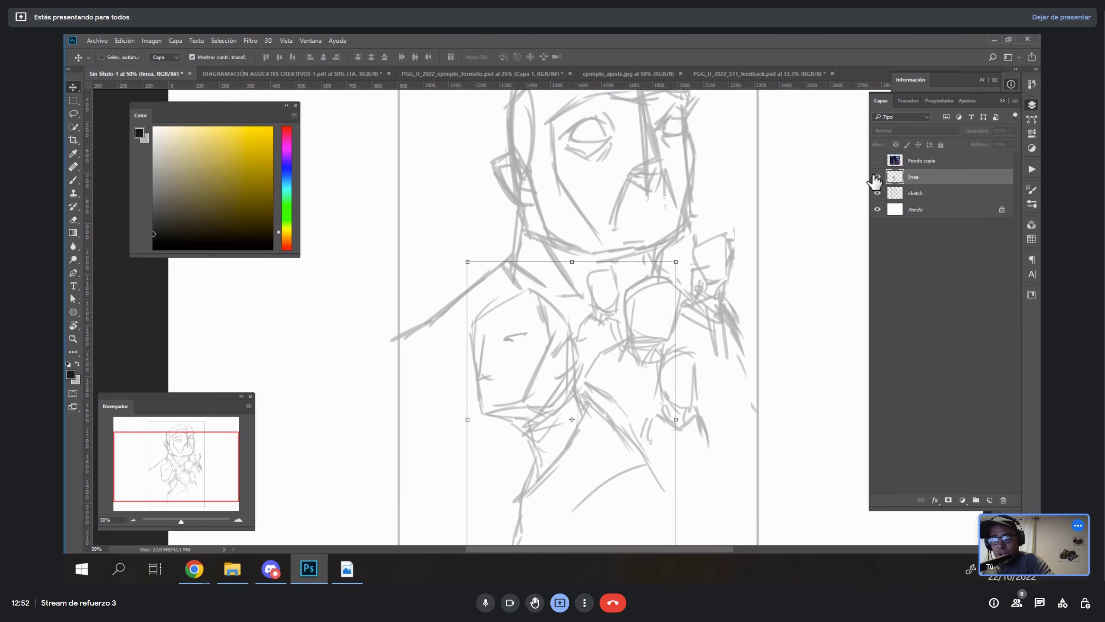
pyautogui.click(876, 177)
pyautogui.click(877, 176)
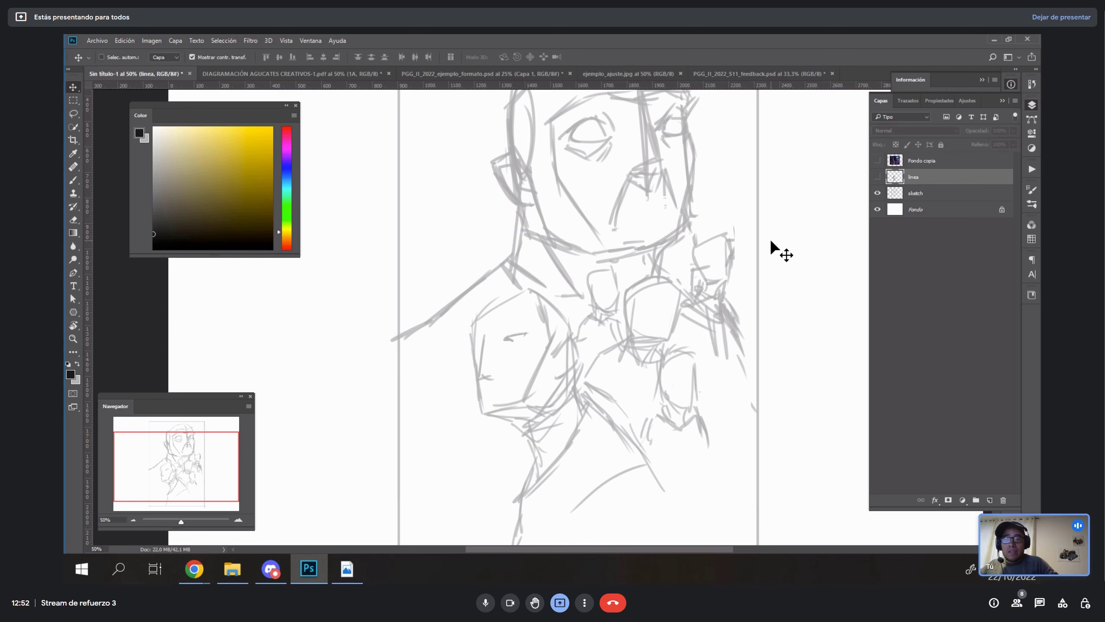
pyautogui.click(878, 176)
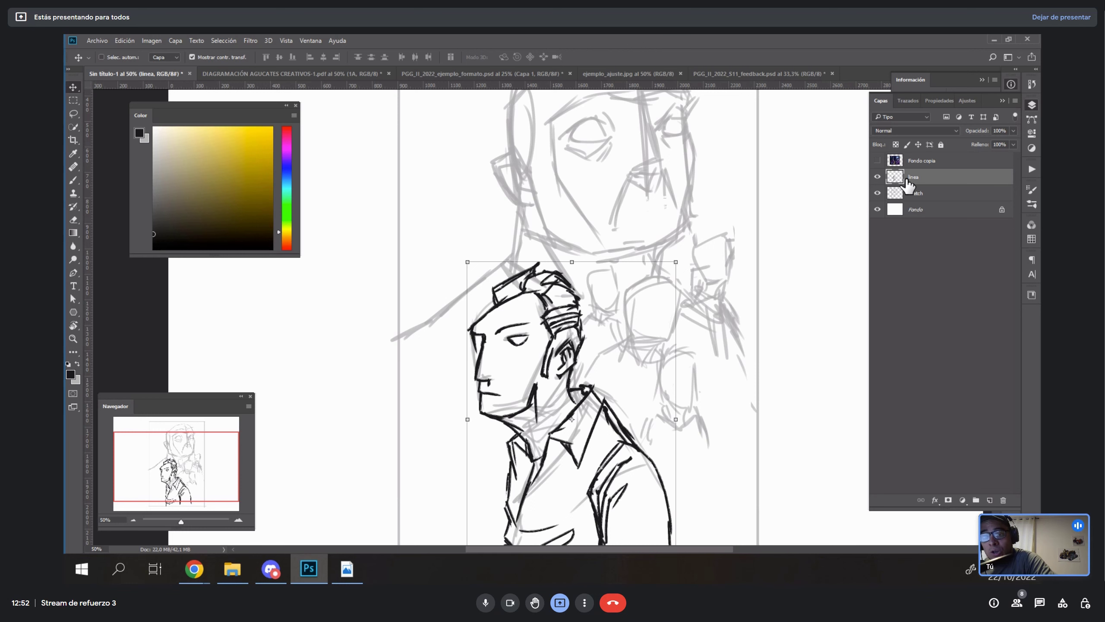
# - Brush in the lower-left figure's iris, the crease below the eye and a wrinkle line across the forehead
pyautogui.moveTo(546, 335); pyautogui.dragTo(581, 323)
pyautogui.press('b')
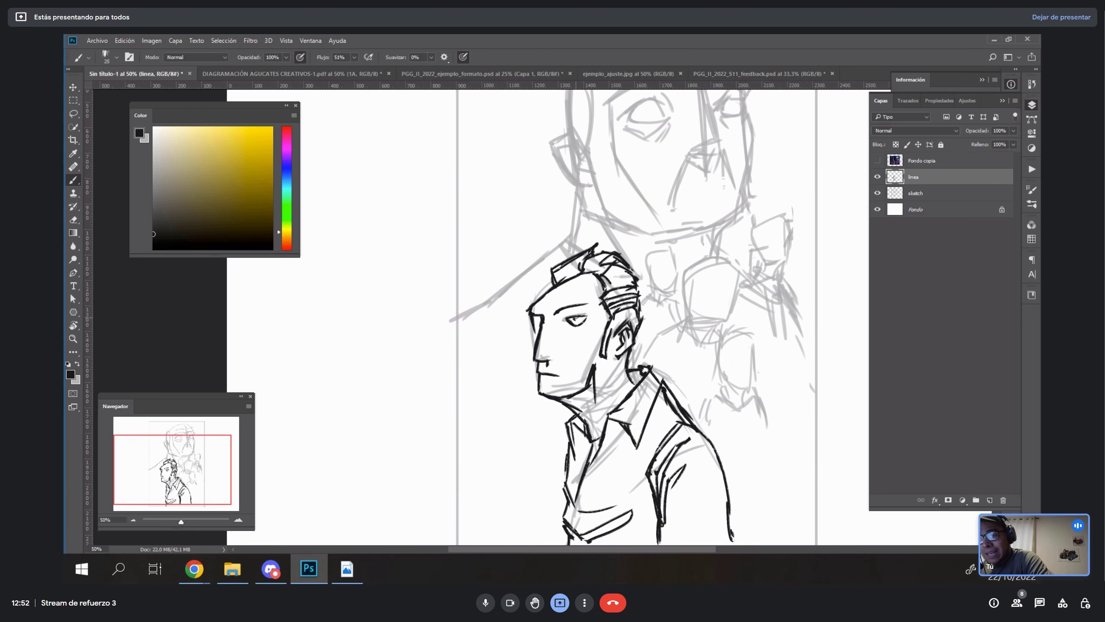
pyautogui.moveTo(565, 321); pyautogui.dragTo(590, 331)
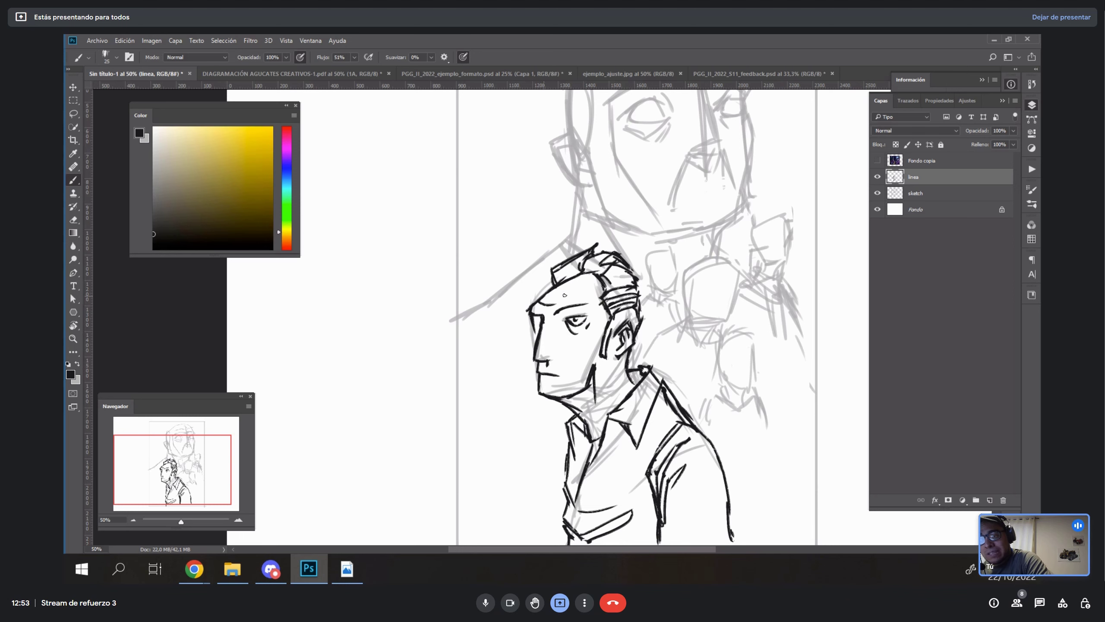
pyautogui.moveTo(716, 420); pyautogui.dragTo(688, 379)
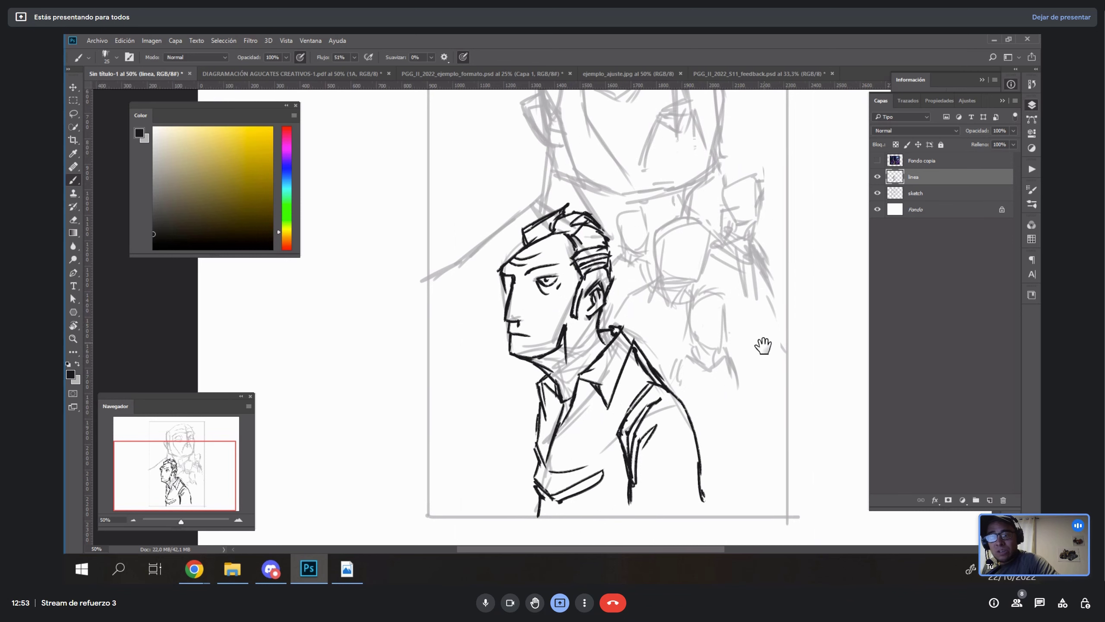
# - Create a new layer named sombra above linea and activate the Polygonal Lasso tool
pyautogui.moveTo(762, 347)
pyautogui.mouseDown()
pyautogui.moveTo(758, 433)
pyautogui.moveTo(735, 363)
pyautogui.moveTo(724, 361)
pyautogui.mouseUp()
pyautogui.click(990, 501)
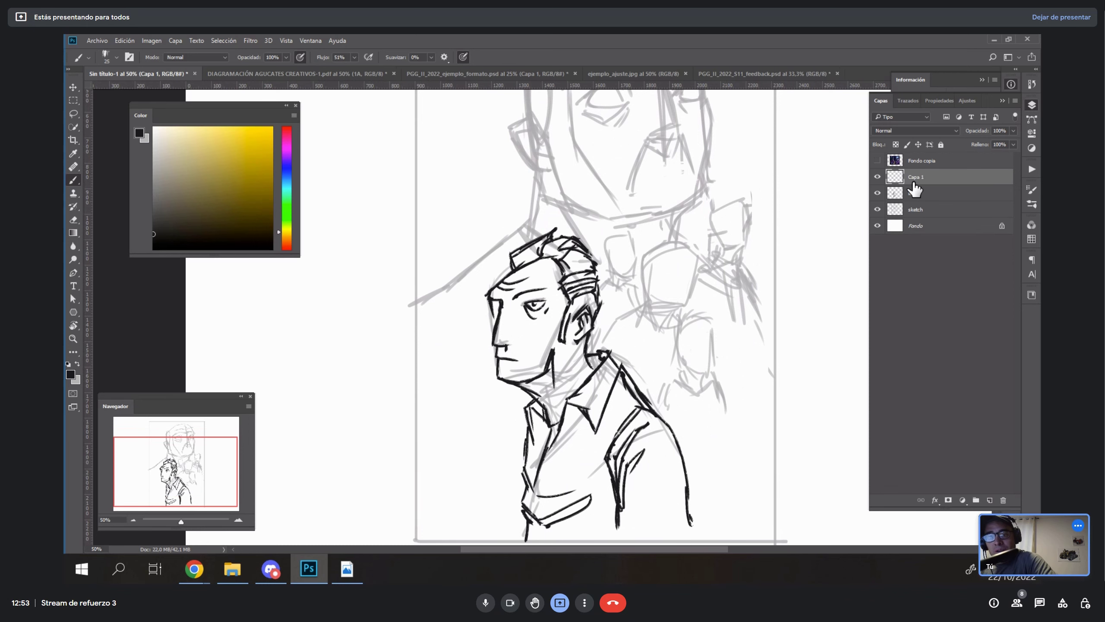
pyautogui.doubleClick(917, 177)
pyautogui.write('sombra')
pyautogui.press('Return')
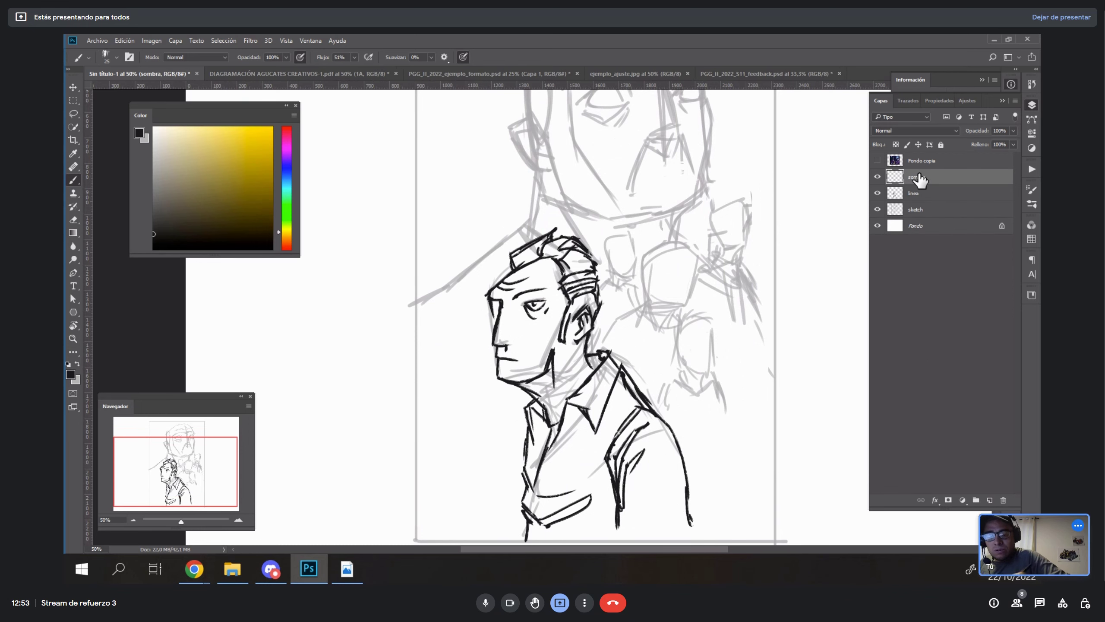
pyautogui.press('l')
pyautogui.scroll(-2, 658, 277)
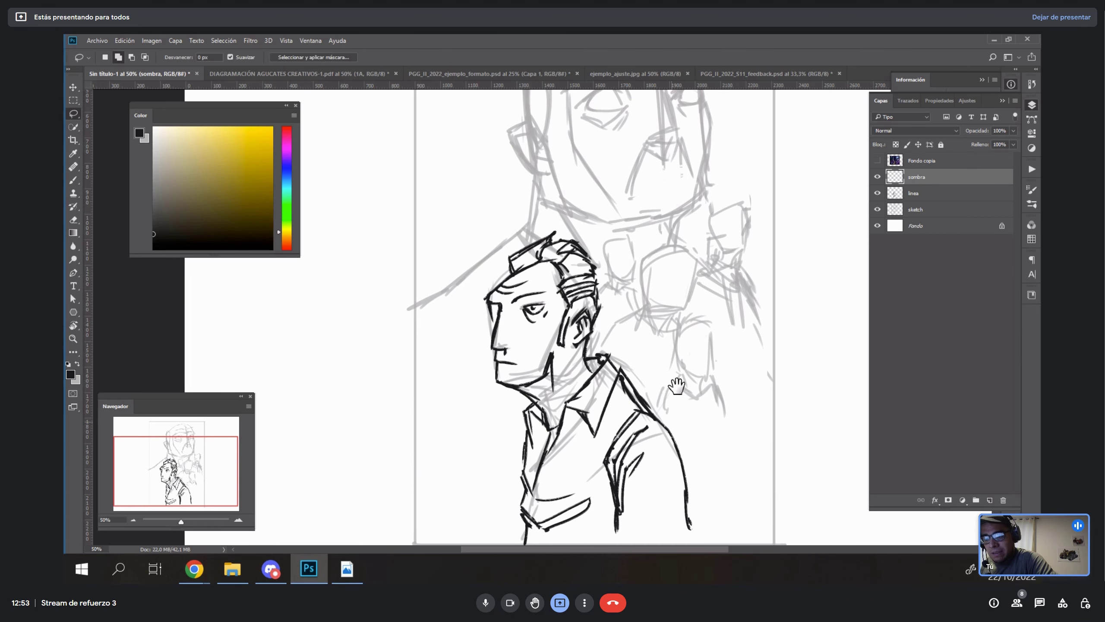
pyautogui.hotkey('shift', 'l')
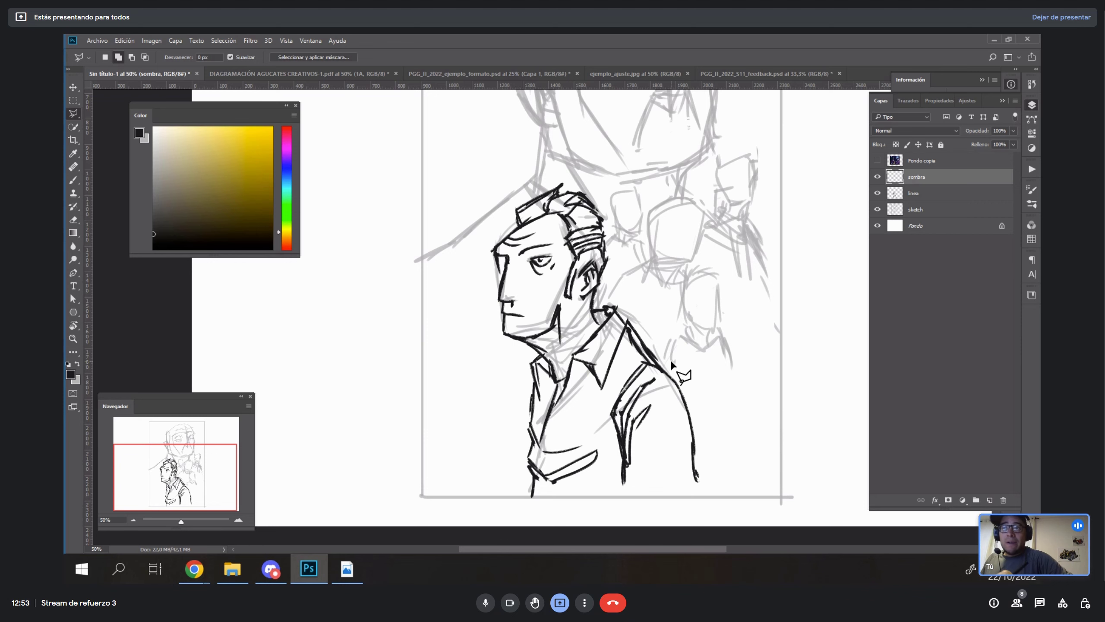
# - On the linea layer, clean up the figure's back collar and shoulder line, and brush in the front torso edge with the arm line
pyautogui.click(927, 193)
pyautogui.press('e')
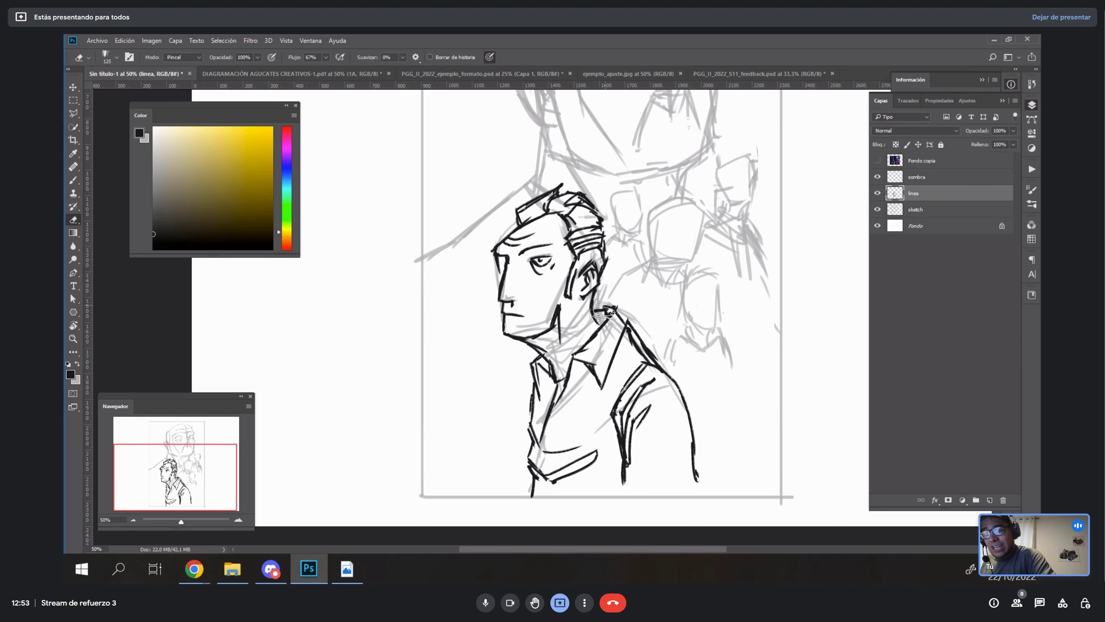
pyautogui.press('b')
pyautogui.moveTo(606, 311)
pyautogui.mouseDown()
pyautogui.moveTo(617, 314)
pyautogui.moveTo(597, 311)
pyautogui.moveTo(666, 362)
pyautogui.moveTo(628, 329)
pyautogui.moveTo(647, 357)
pyautogui.mouseUp()
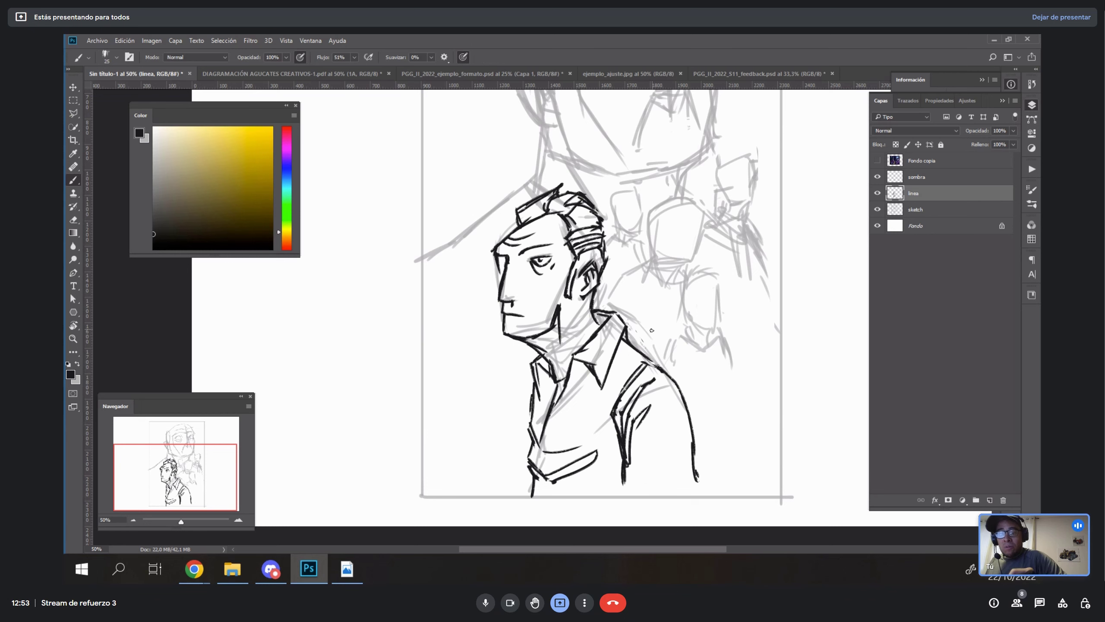
pyautogui.moveTo(535, 376)
pyautogui.mouseDown()
pyautogui.moveTo(514, 476)
pyautogui.moveTo(522, 461)
pyautogui.moveTo(529, 484)
pyautogui.moveTo(515, 494)
pyautogui.mouseUp()
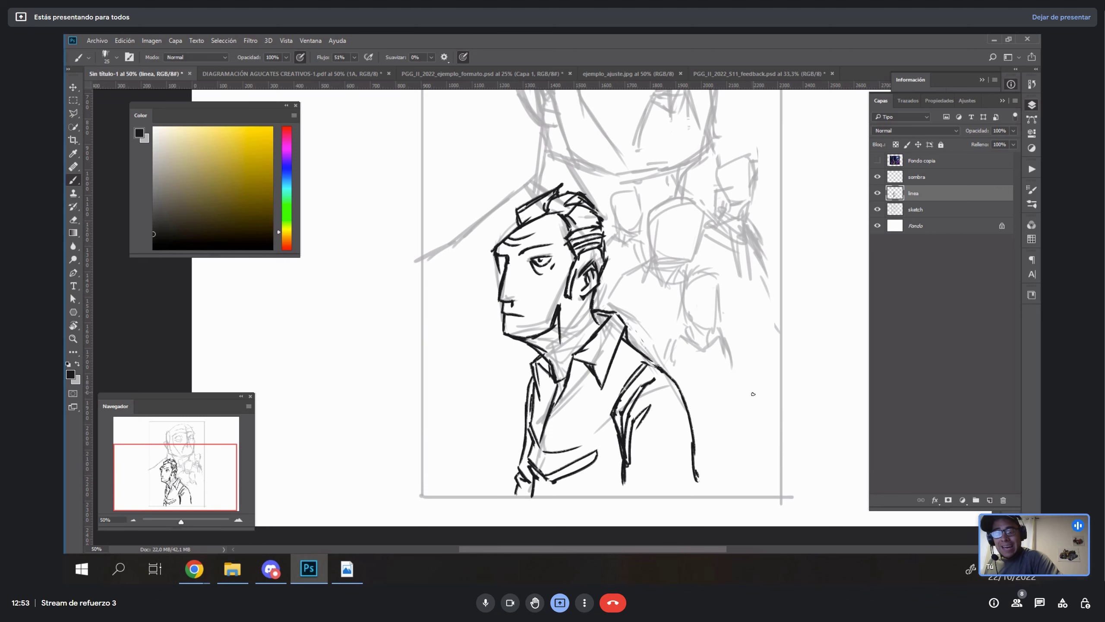
# - Demonstrate the Polygonal Lasso by outlining an irregular many-sided selection across the frame's right edge, and deselect it
pyautogui.press('l')
pyautogui.click(805, 341)
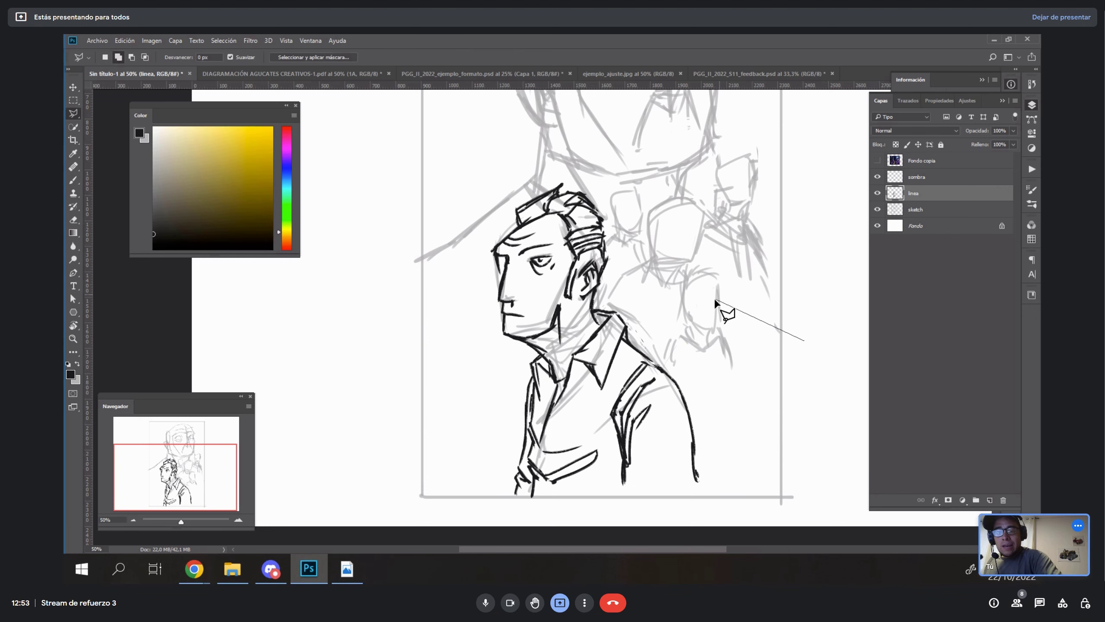
pyautogui.click(715, 300)
pyautogui.click(715, 208)
pyautogui.click(790, 163)
pyautogui.click(812, 207)
pyautogui.click(773, 267)
pyautogui.click(823, 271)
pyautogui.click(843, 306)
pyautogui.click(822, 338)
pyautogui.click(843, 398)
pyautogui.click(778, 443)
pyautogui.click(723, 453)
pyautogui.click(675, 396)
pyautogui.click(695, 344)
pyautogui.click(779, 386)
pyautogui.click(802, 357)
pyautogui.click(773, 344)
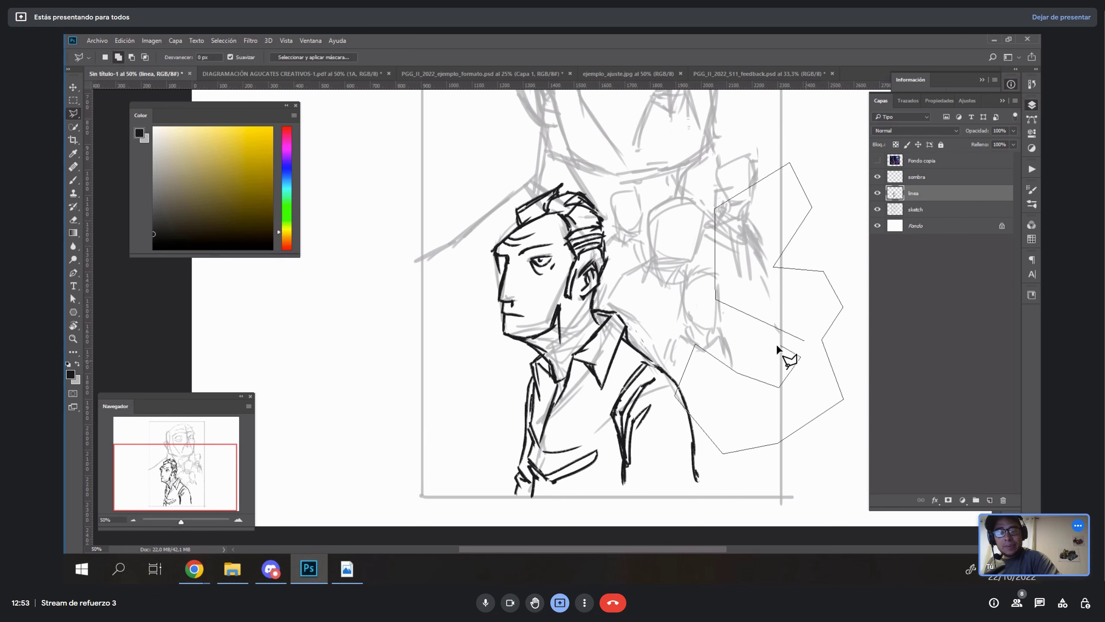
pyautogui.click(804, 342)
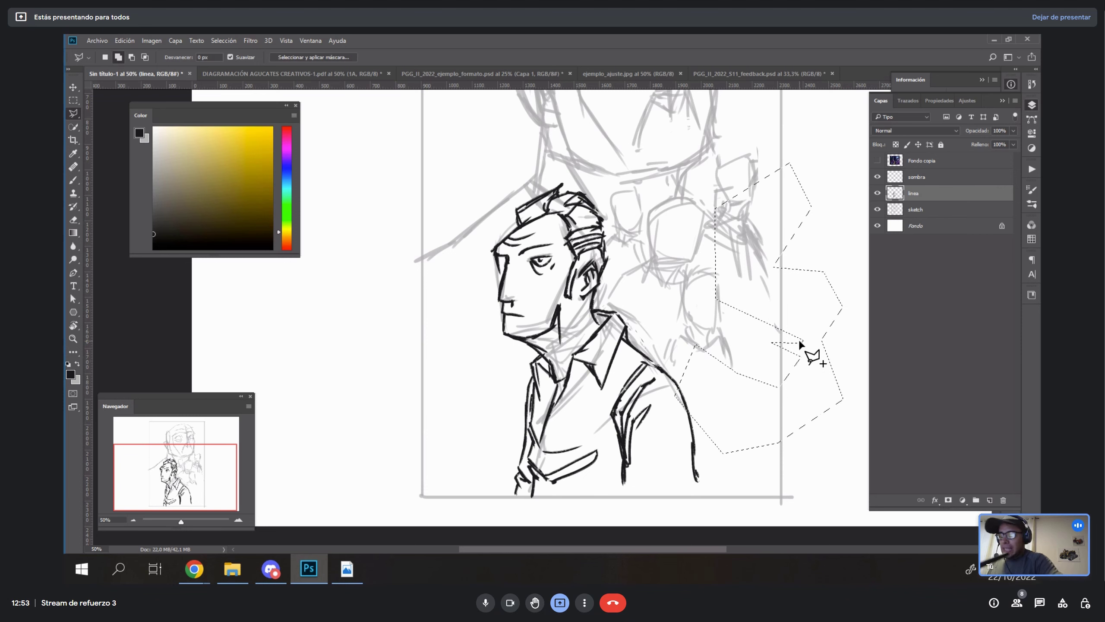
pyautogui.hotkey('ctrl', 'd')
# - Outline a simple four-sided Polygonal Lasso selection across the frame's right edge and deselect it
pyautogui.click(813, 238)
pyautogui.click(729, 274)
pyautogui.click(732, 348)
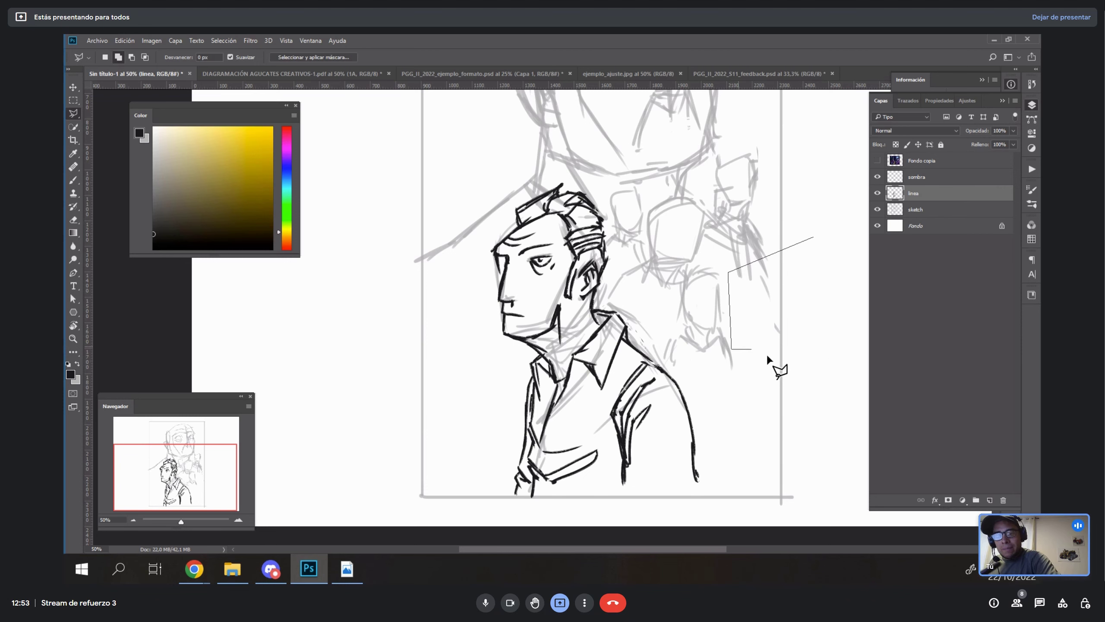
pyautogui.doubleClick(813, 367)
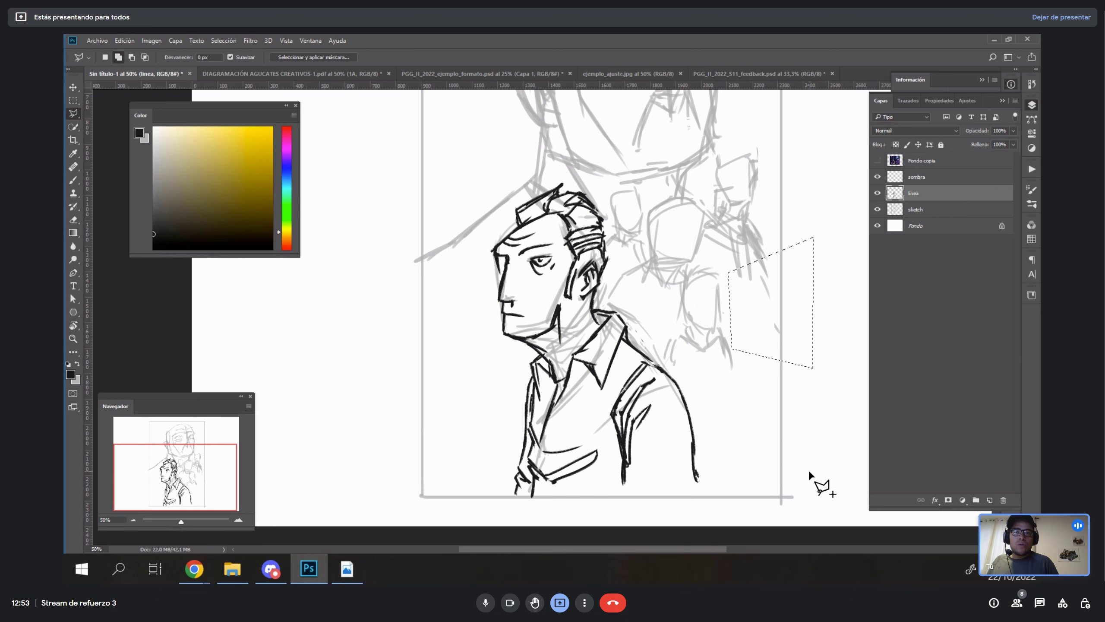
pyautogui.hotkey('ctrl', 'd')
# - Demonstrate the freehand Lasso with a curved selection over the small figures' sketch, and deselect it
pyautogui.hotkey('shift', 'l')
pyautogui.hotkey('shift', 'l')
pyautogui.moveTo(821, 271)
pyautogui.mouseDown()
pyautogui.moveTo(736, 172)
pyautogui.moveTo(759, 250)
pyautogui.moveTo(730, 429)
pyautogui.moveTo(836, 328)
pyautogui.moveTo(818, 231)
pyautogui.mouseUp()
pyautogui.moveTo(804, 190)
pyautogui.mouseDown()
pyautogui.moveTo(716, 205)
pyautogui.moveTo(822, 315)
pyautogui.moveTo(766, 189)
pyautogui.mouseUp()
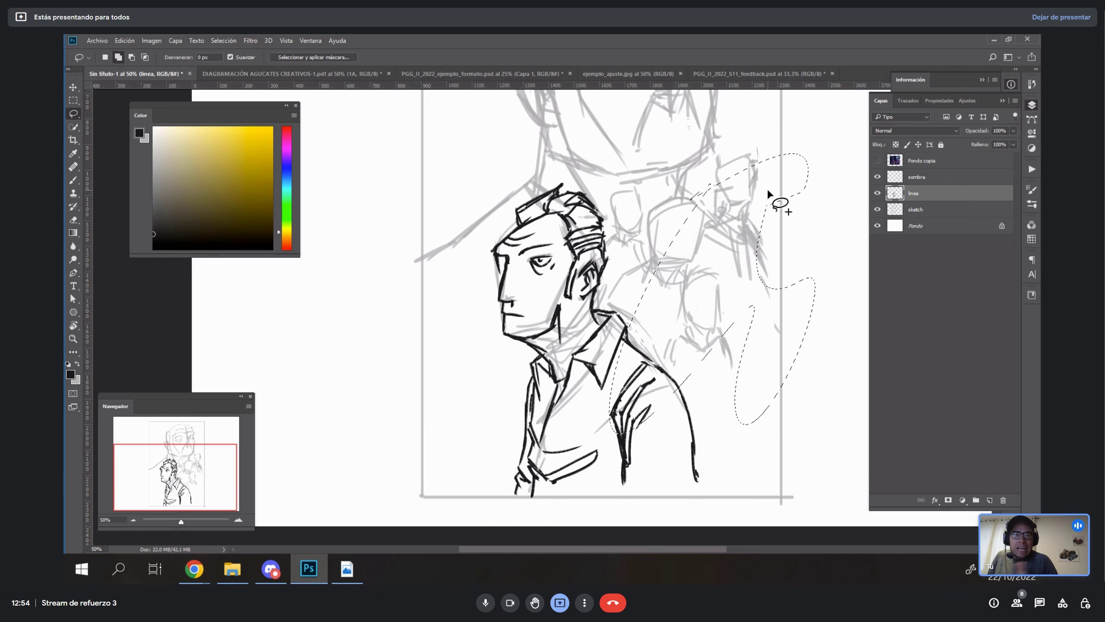
pyautogui.hotkey('ctrl', 'd')
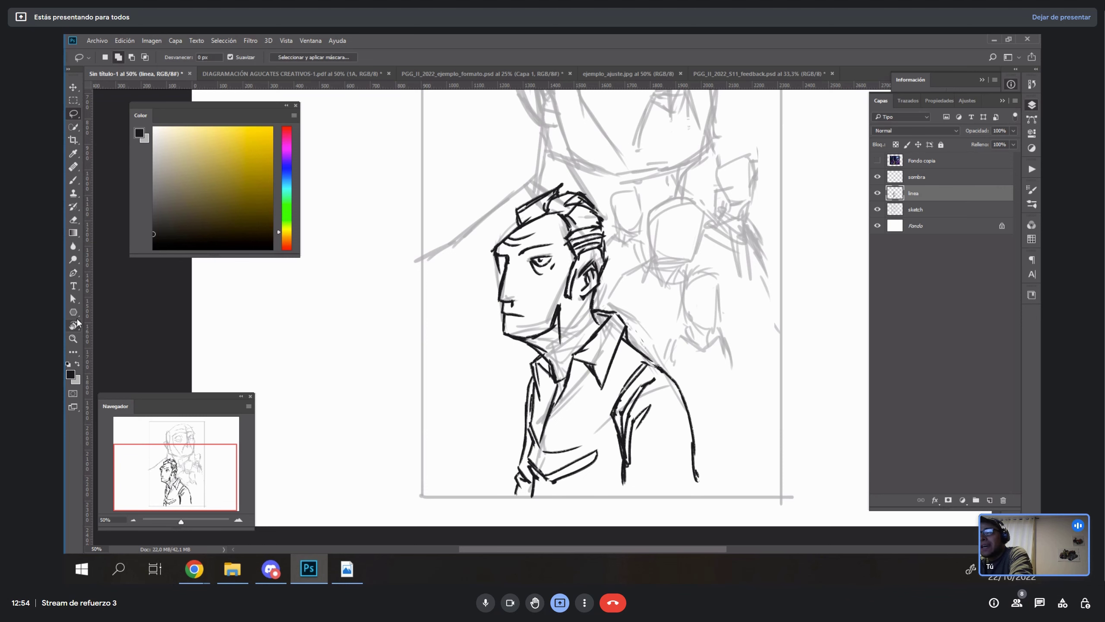
# - Show the available lasso tool variants and activate the Polygonal Lasso
pyautogui.click(75, 114)
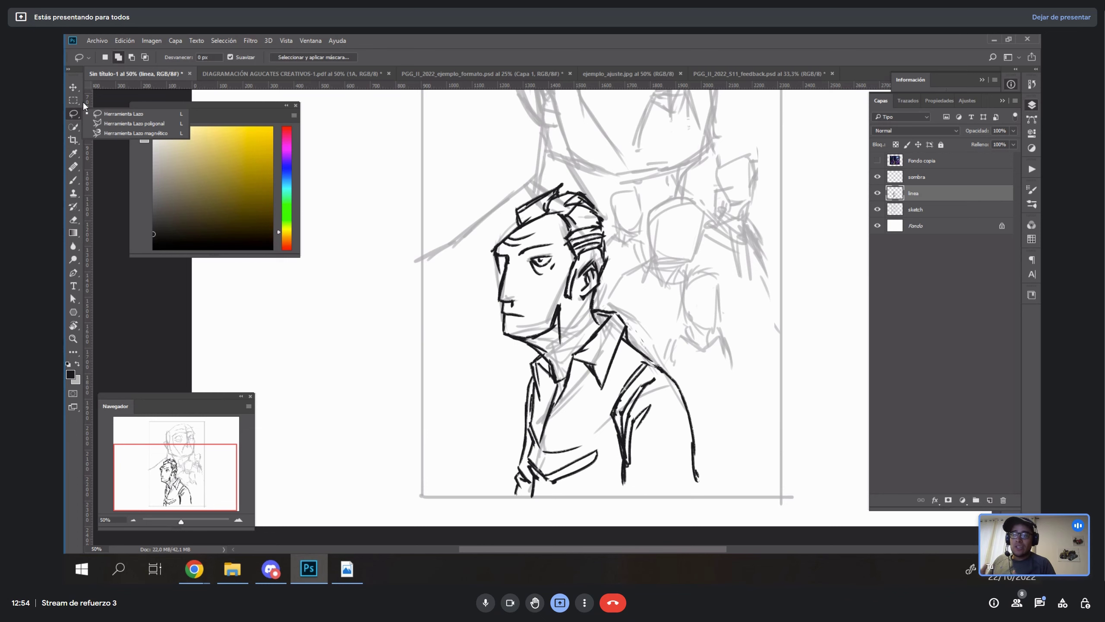
pyautogui.click(766, 274)
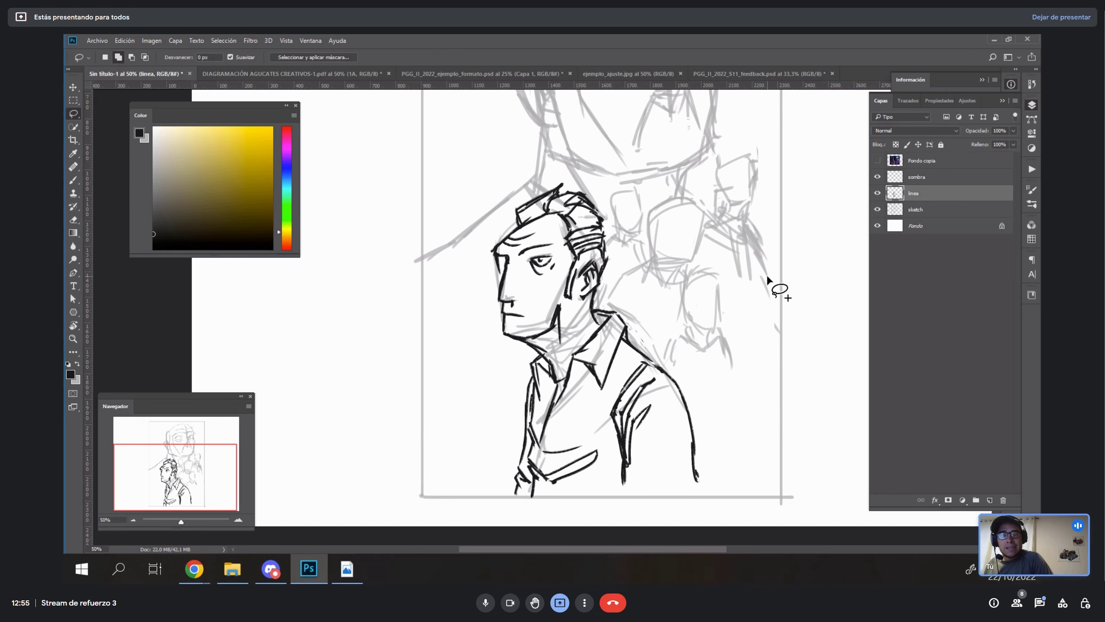
pyautogui.hotkey('shift', 'l')
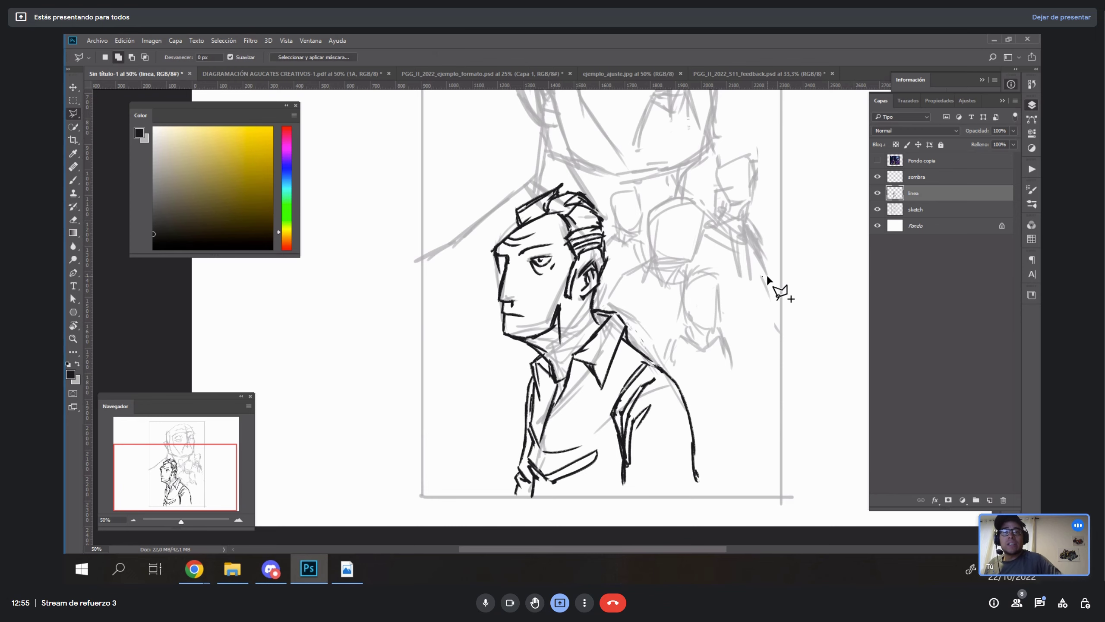
# - Check the Google Meet call's chat messages, close the chat and return to Photoshop
pyautogui.click(1039, 602)
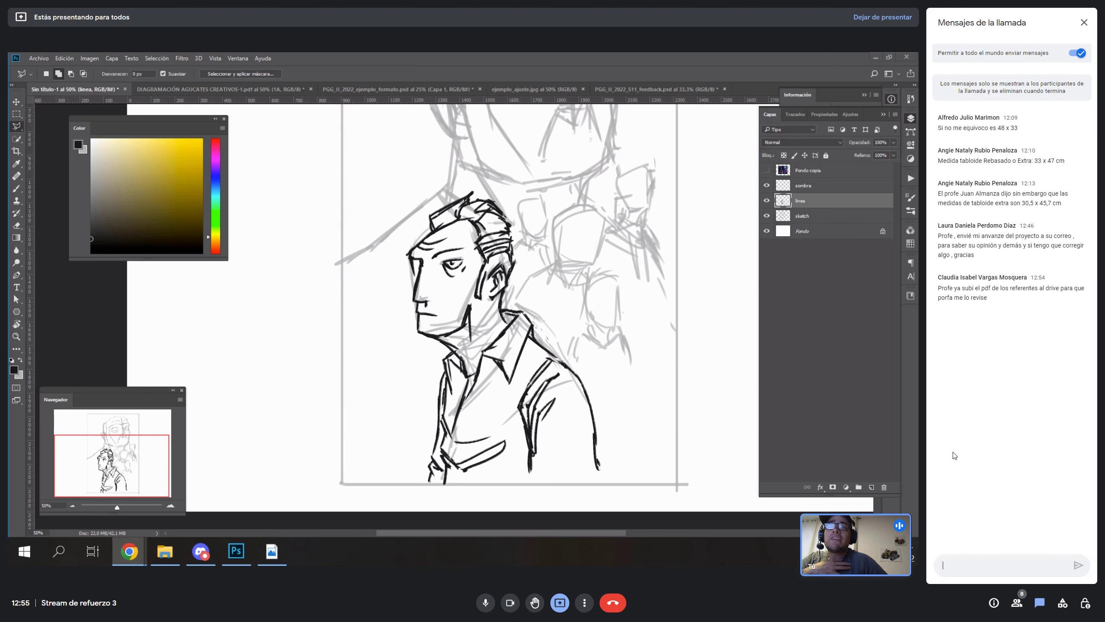
pyautogui.click(1040, 603)
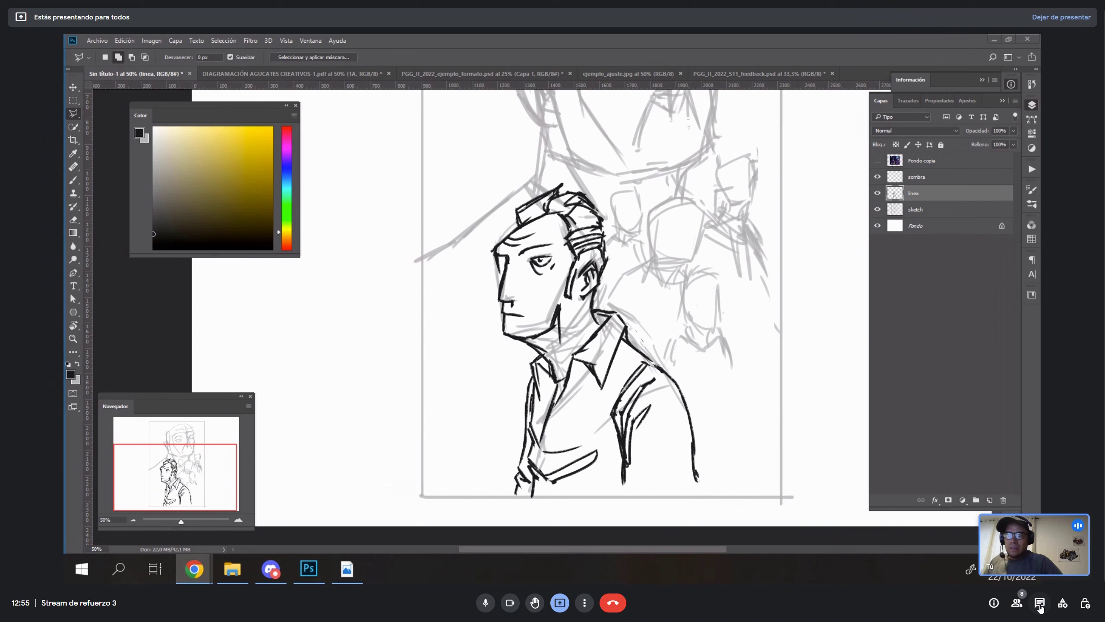
pyautogui.click(925, 197)
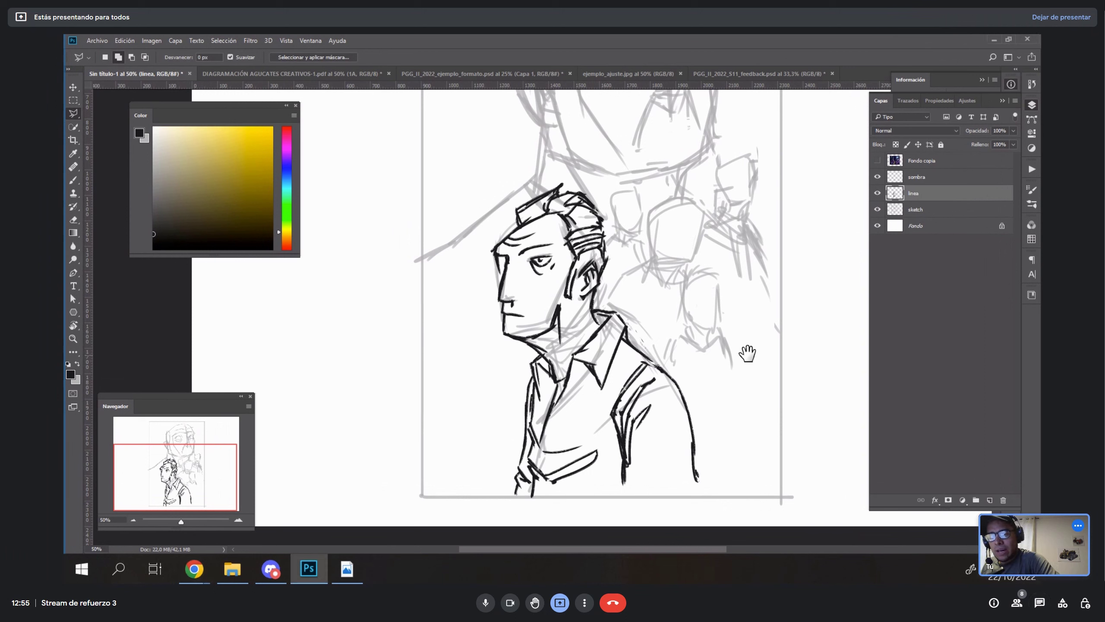
# - On the sombra layer, start a polygonal selection from the torso's base around the frame's lower-left corner, along the diagonal line to the hair and brow
pyautogui.click(918, 179)
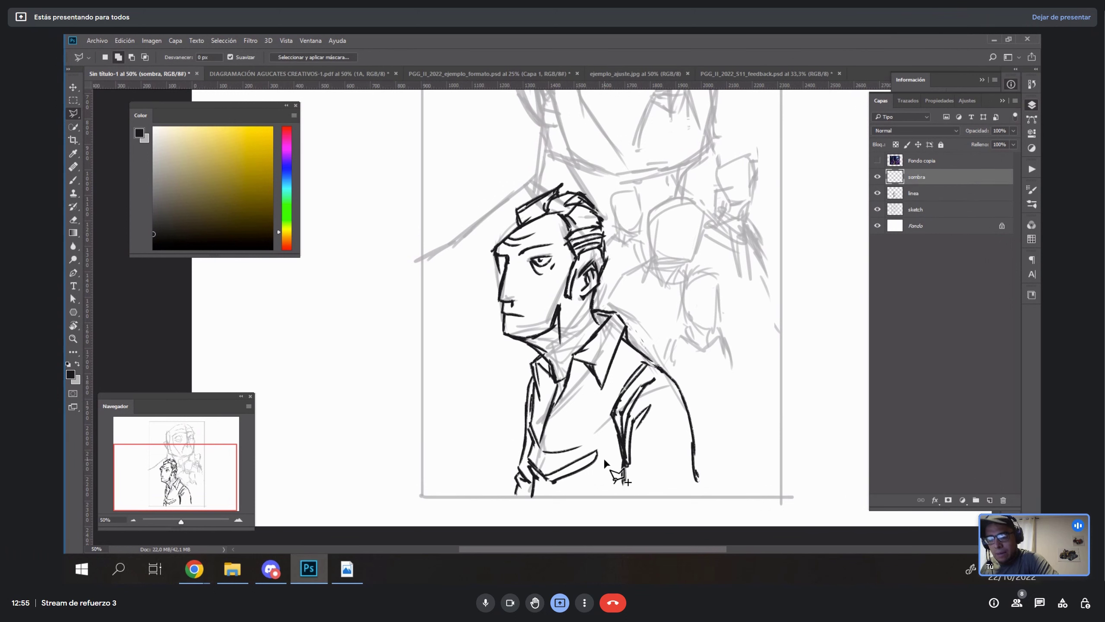
pyautogui.click(518, 497)
pyautogui.click(422, 496)
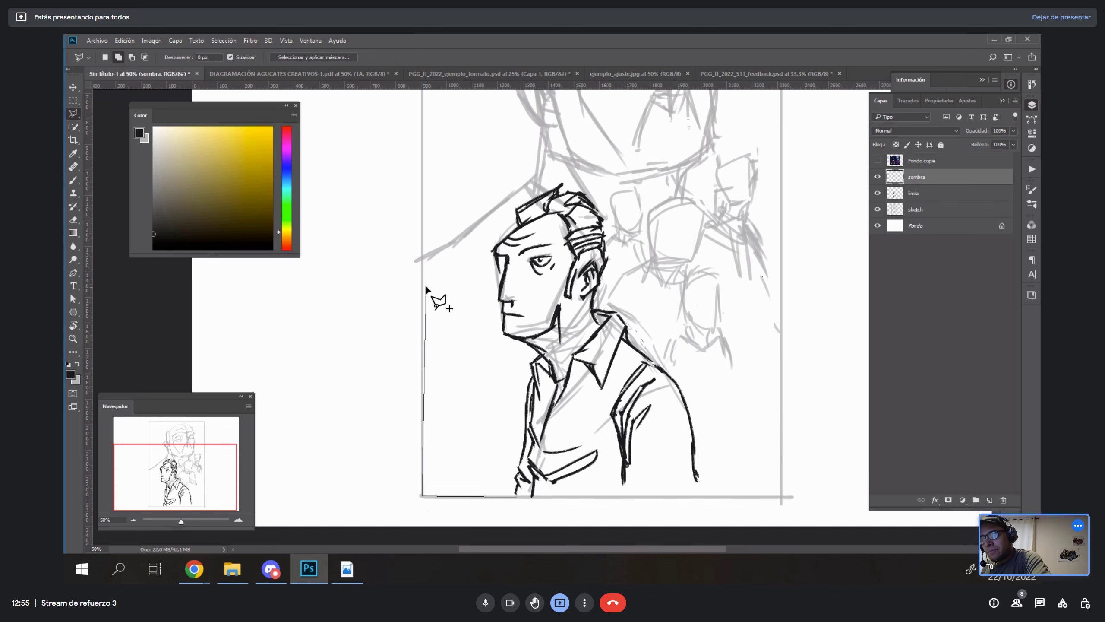
pyautogui.click(422, 261)
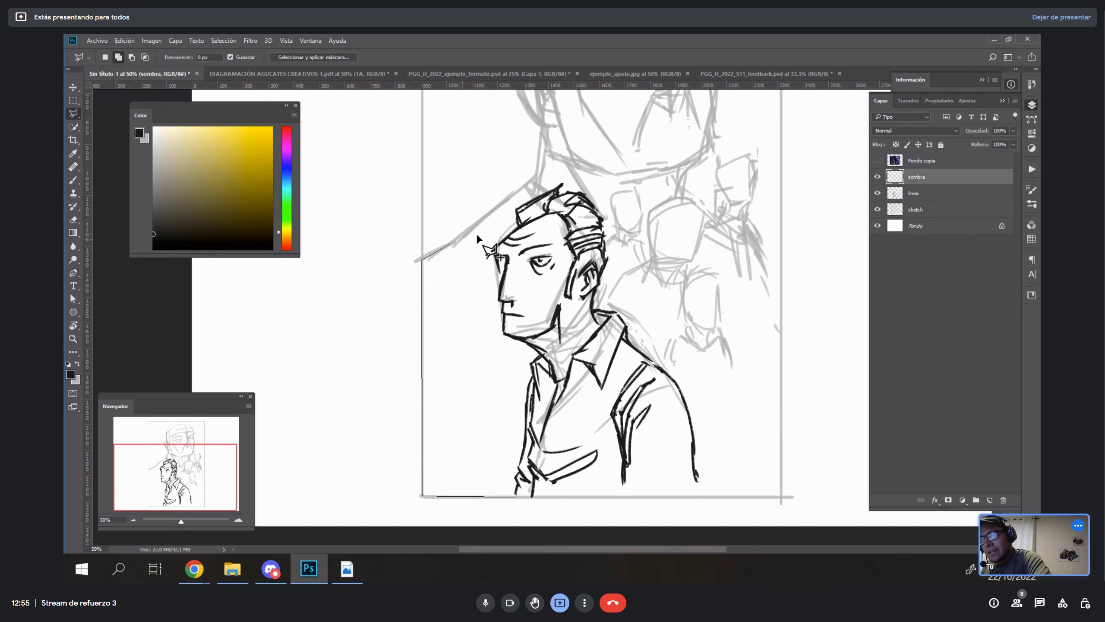
pyautogui.click(528, 185)
pyautogui.click(535, 201)
pyautogui.click(507, 257)
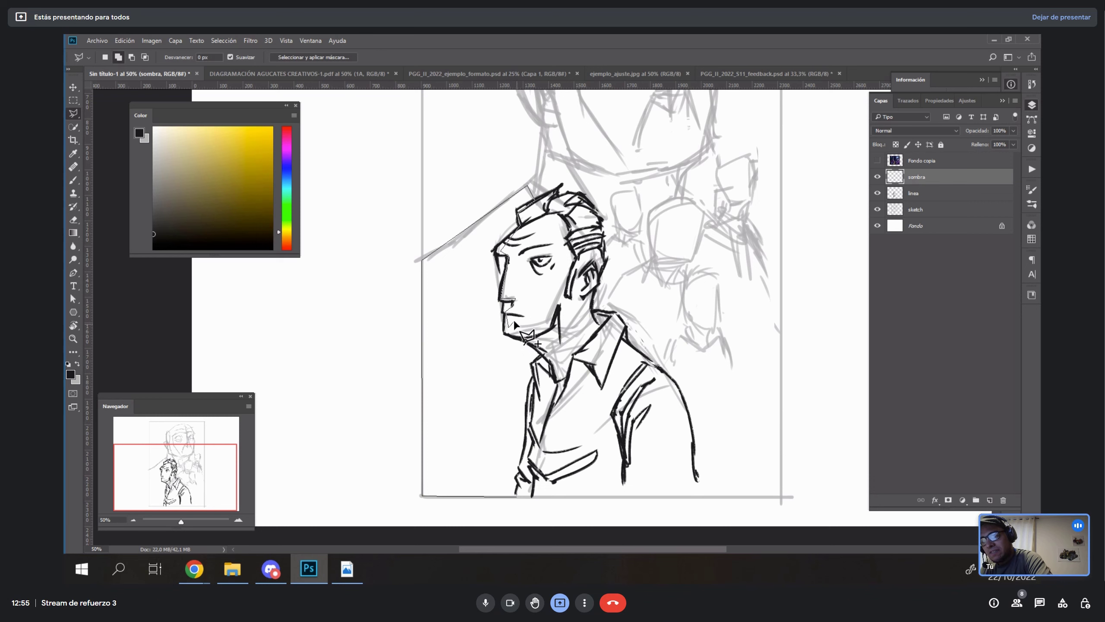
# - Continue the polygonal selection below the mouth, along the chin and jaw, down the neck and up to the back collar
pyautogui.click(519, 321)
pyautogui.click(511, 325)
pyautogui.click(521, 330)
pyautogui.click(530, 340)
pyautogui.click(562, 302)
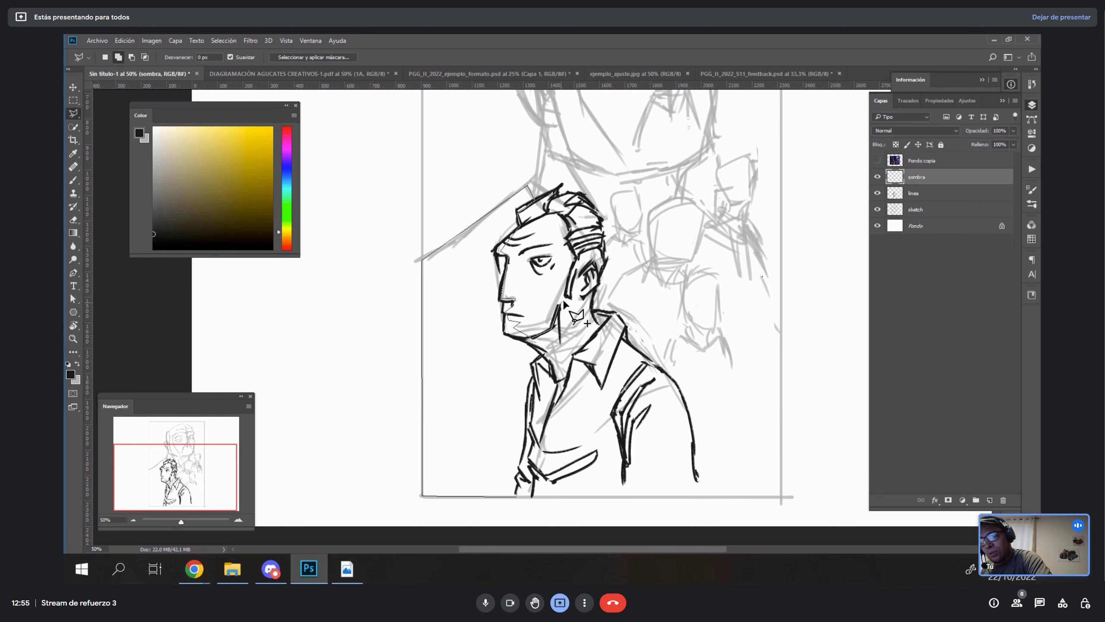
pyautogui.click(560, 373)
pyautogui.click(603, 325)
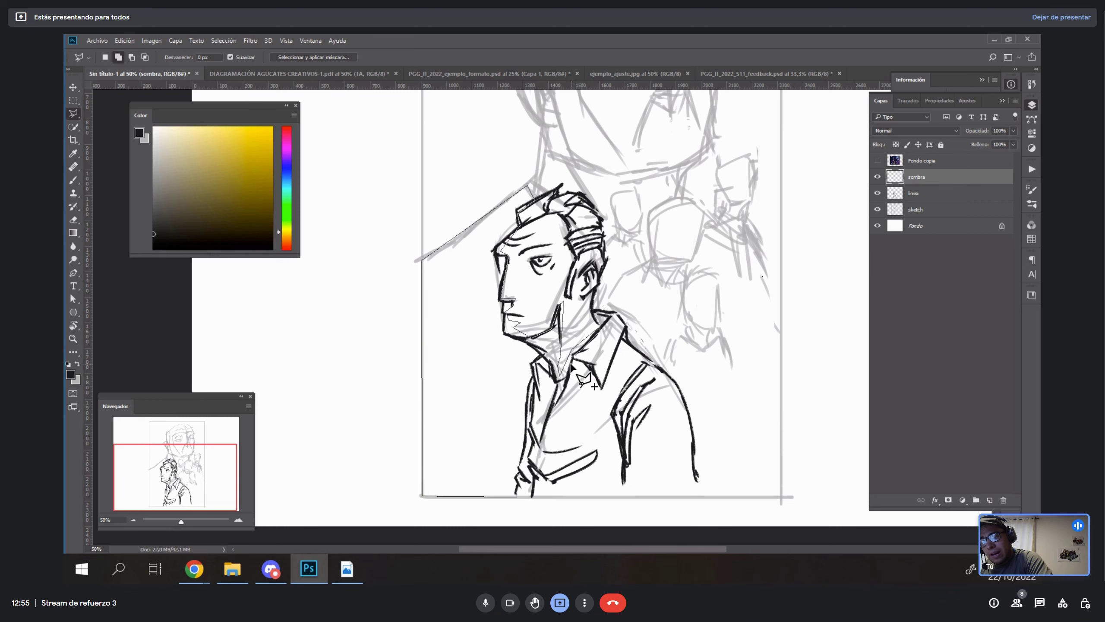
# - Complete the polygonal selection around the collar, down the shirt front and chest folds, and along the frame's lower edge to its starting point
pyautogui.click(602, 397)
pyautogui.click(580, 378)
pyautogui.click(544, 442)
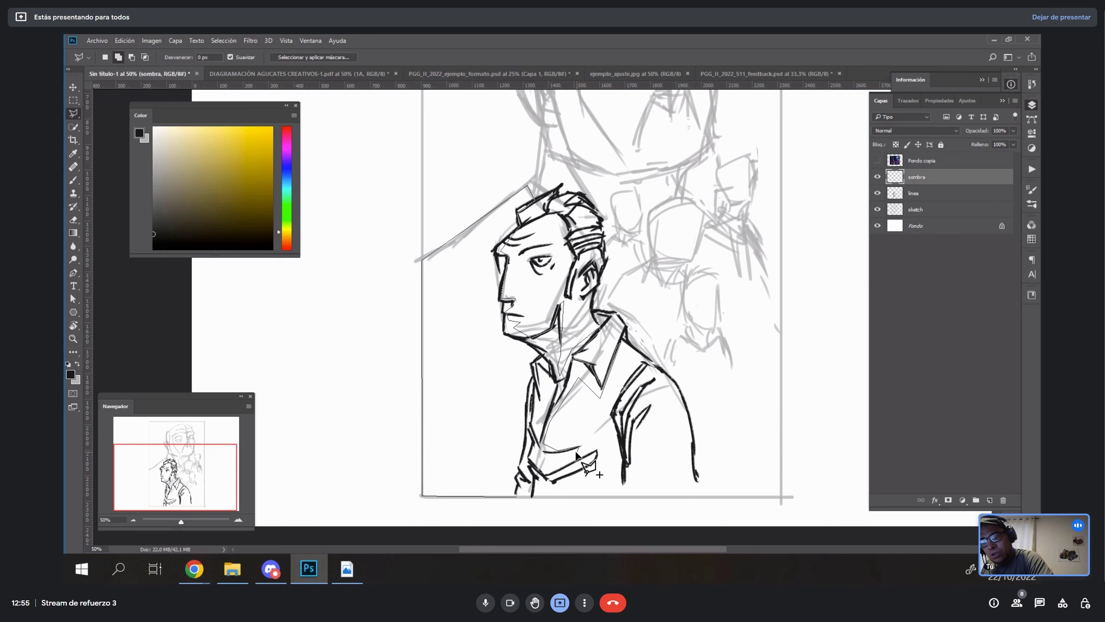
pyautogui.click(545, 472)
pyautogui.click(555, 483)
pyautogui.click(605, 470)
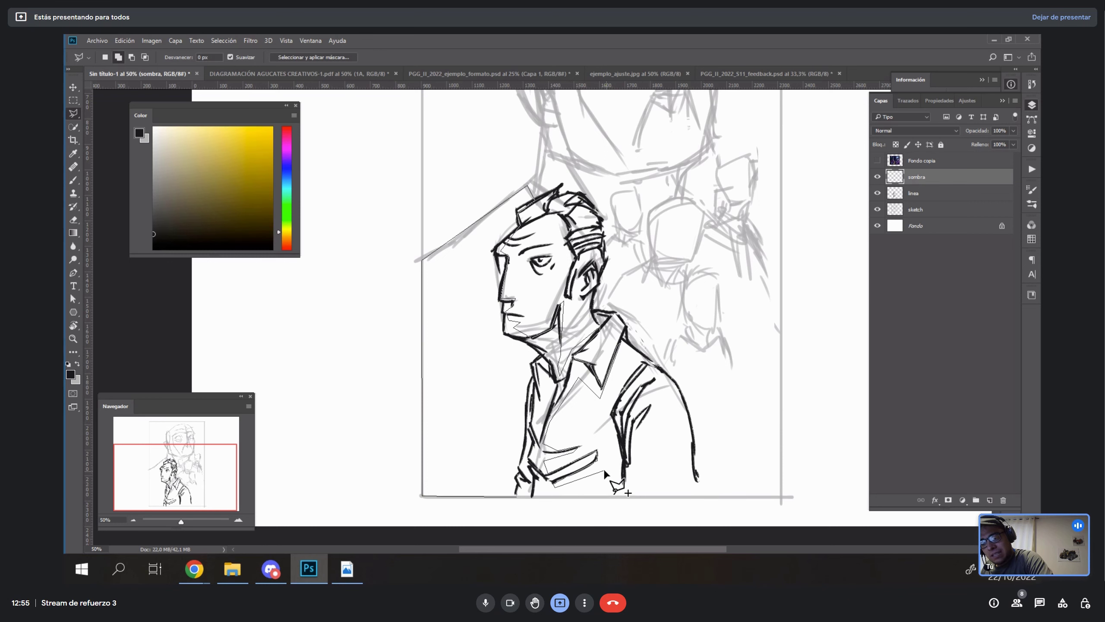
pyautogui.click(614, 498)
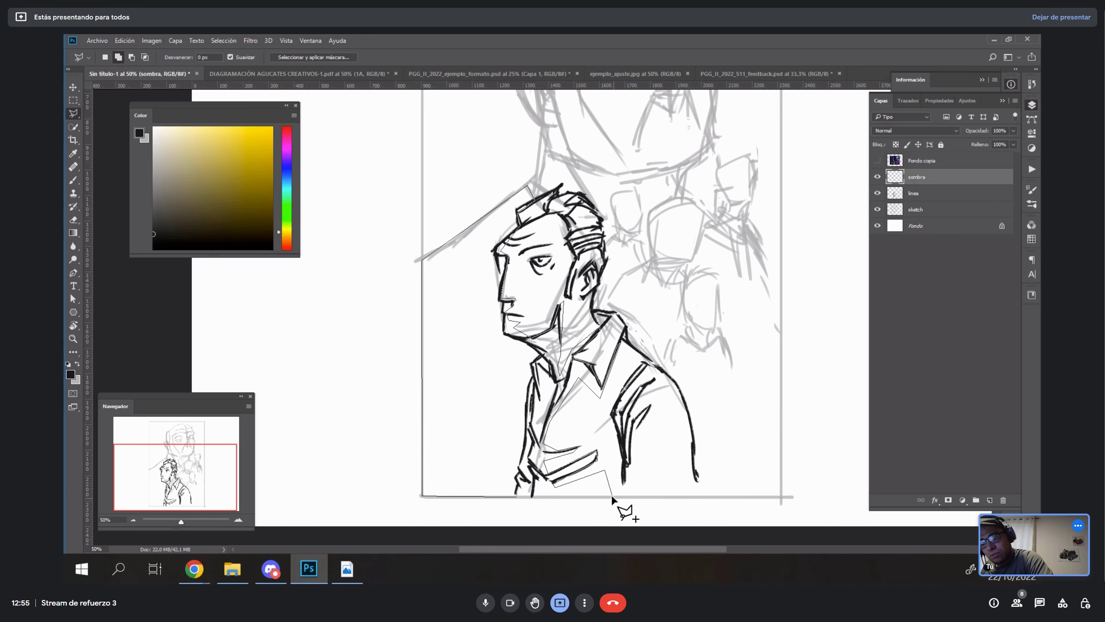
pyautogui.click(518, 497)
# - Fill the selected shadow shape with black on the sombra layer and deselect it
pyautogui.moveTo(696, 331); pyautogui.dragTo(660, 362)
pyautogui.press('g')
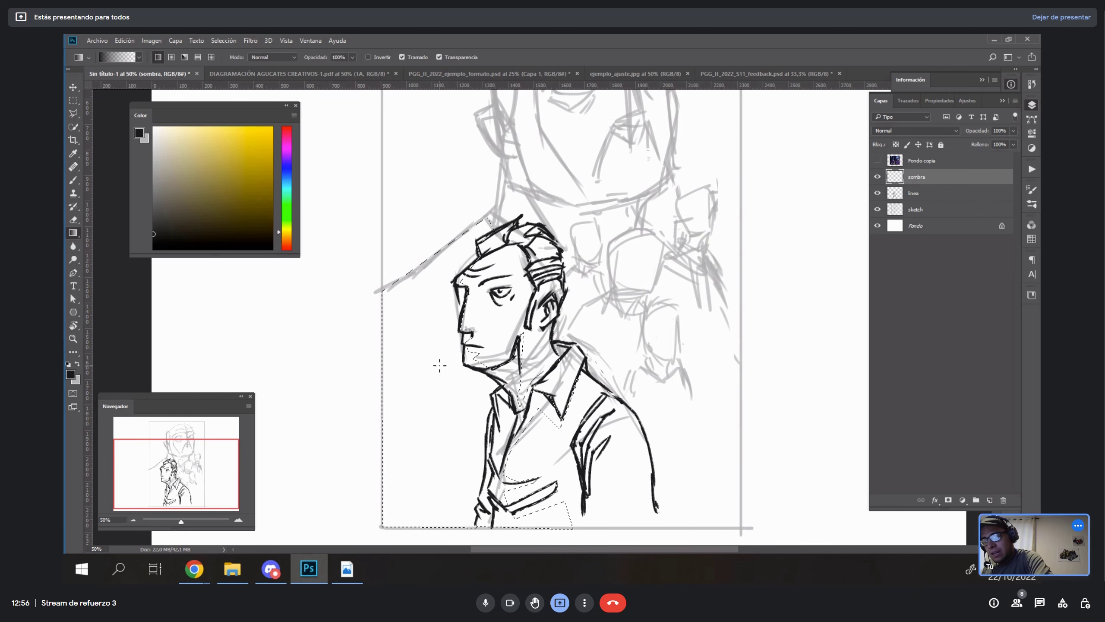
pyautogui.click(449, 424)
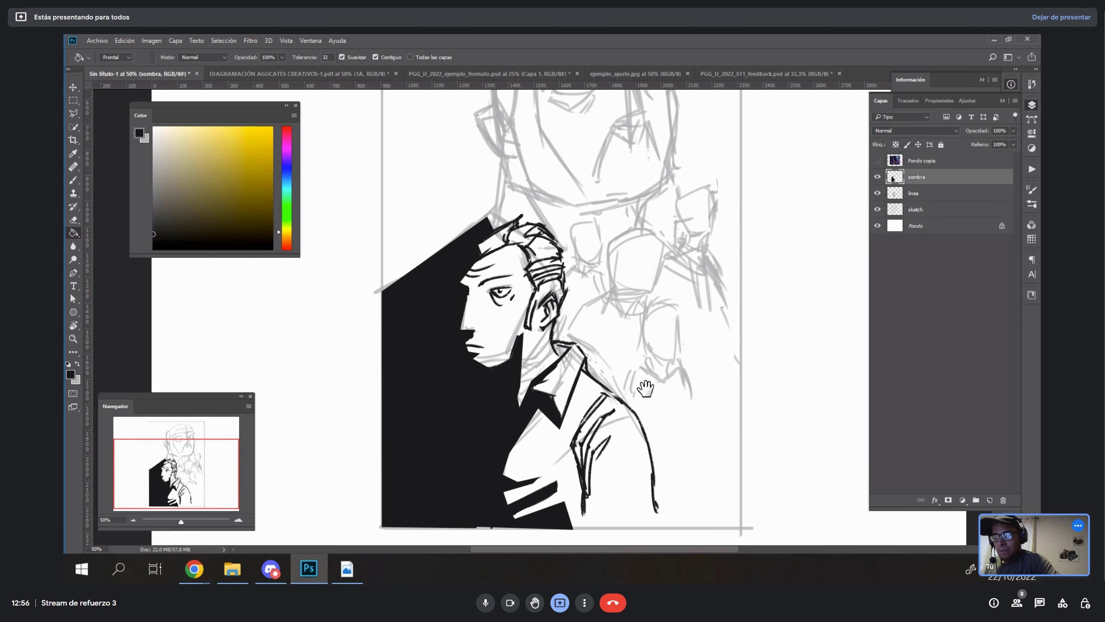
pyautogui.hotkey('ctrl', 'd')
pyautogui.moveTo(623, 304); pyautogui.dragTo(655, 319)
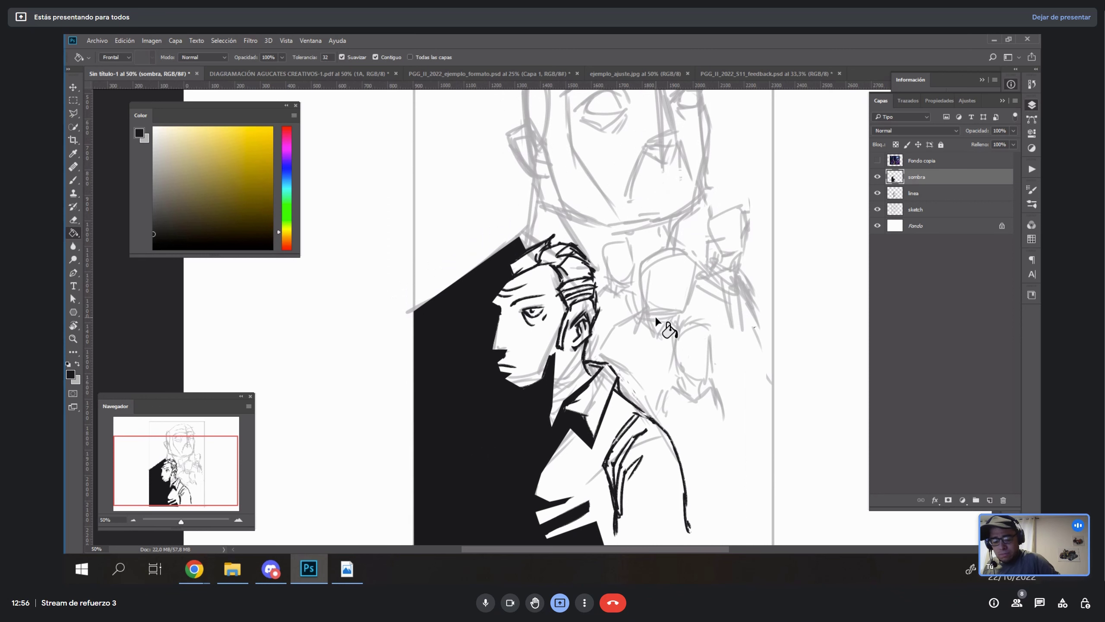
# - Preview the sombra layer at 80% opacity and restore it to 100%
pyautogui.press('v')
pyautogui.press('8')
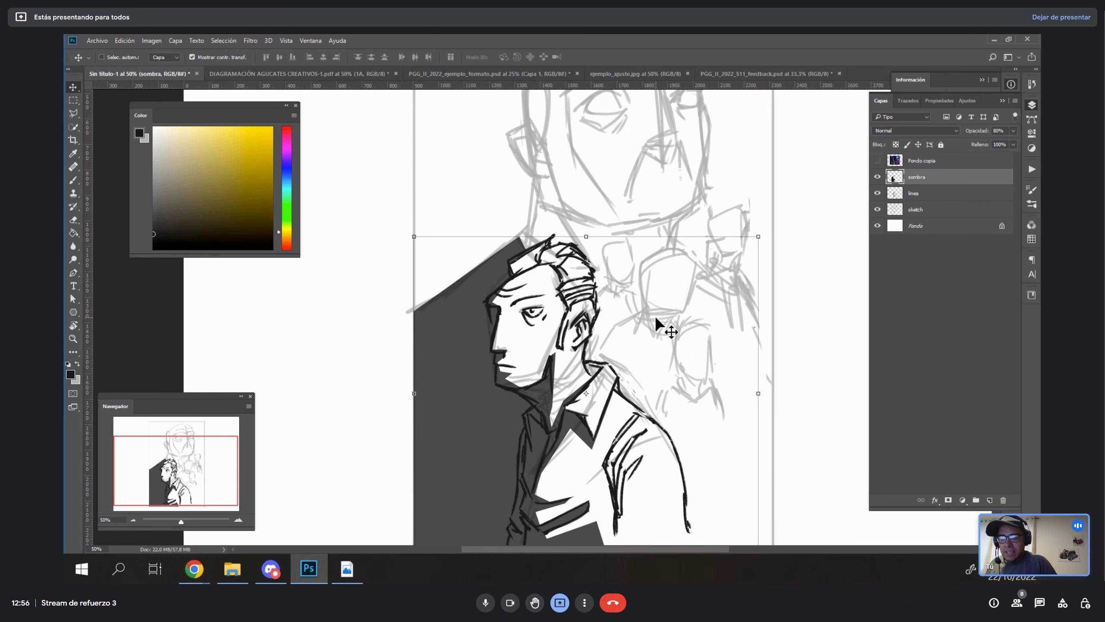
pyautogui.press('0')
# - Add a new layer above sombra named sombra_2 and activate the Polygonal Lasso
pyautogui.moveTo(666, 324)
pyautogui.mouseDown()
pyautogui.moveTo(723, 474)
pyautogui.moveTo(668, 442)
pyautogui.moveTo(708, 454)
pyautogui.mouseUp()
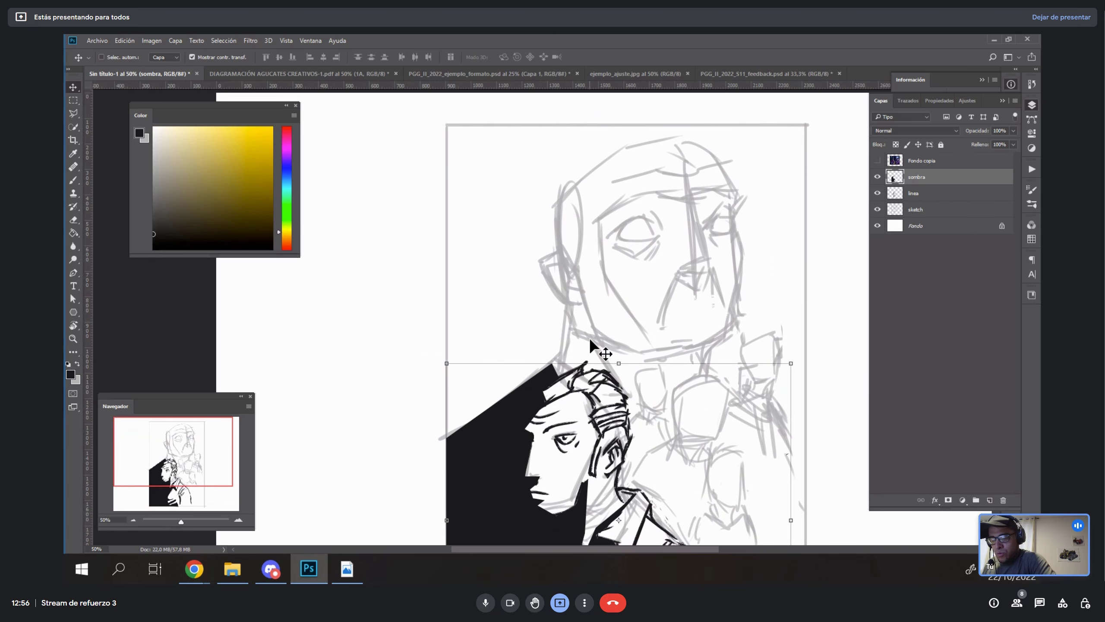
pyautogui.press('l')
pyautogui.click(990, 500)
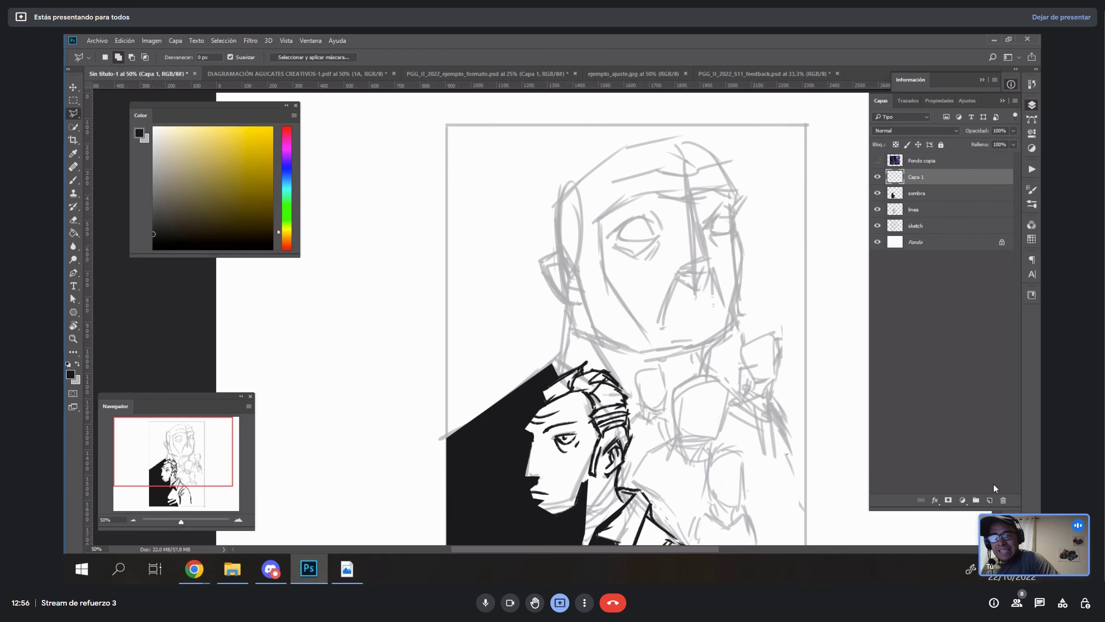
pyautogui.doubleClick(917, 177)
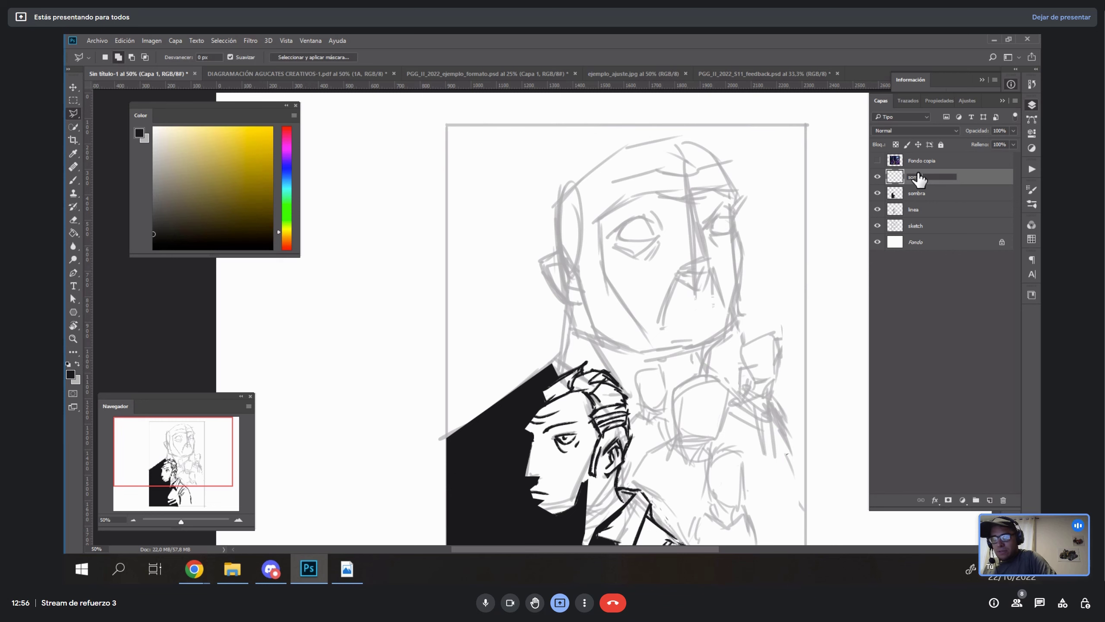
pyautogui.write('sombra_')
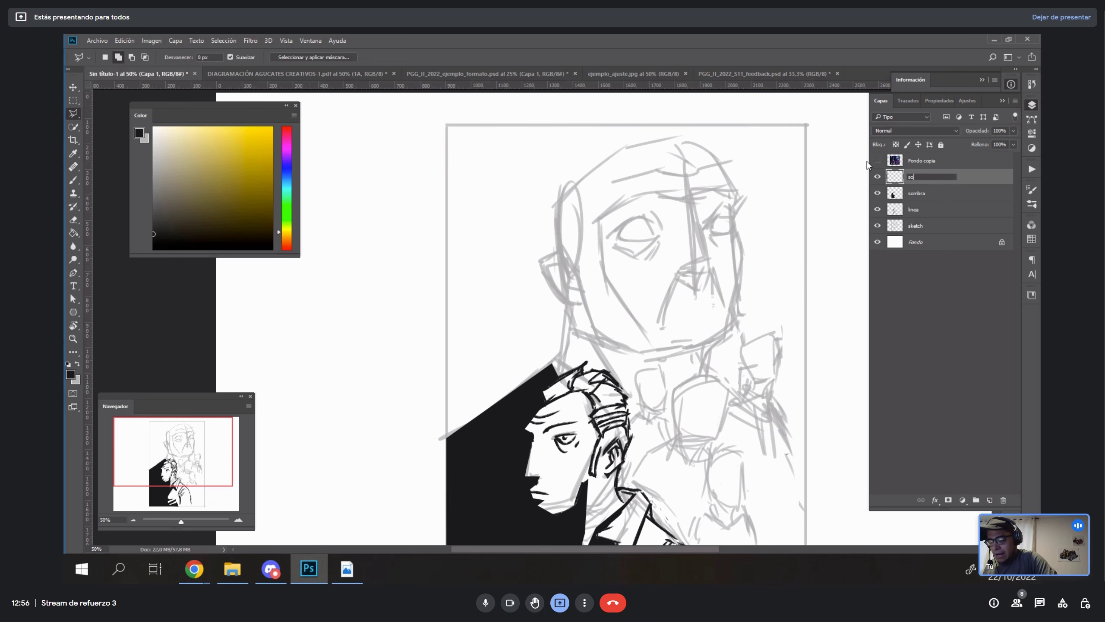
pyautogui.write('2')
pyautogui.press('Return')
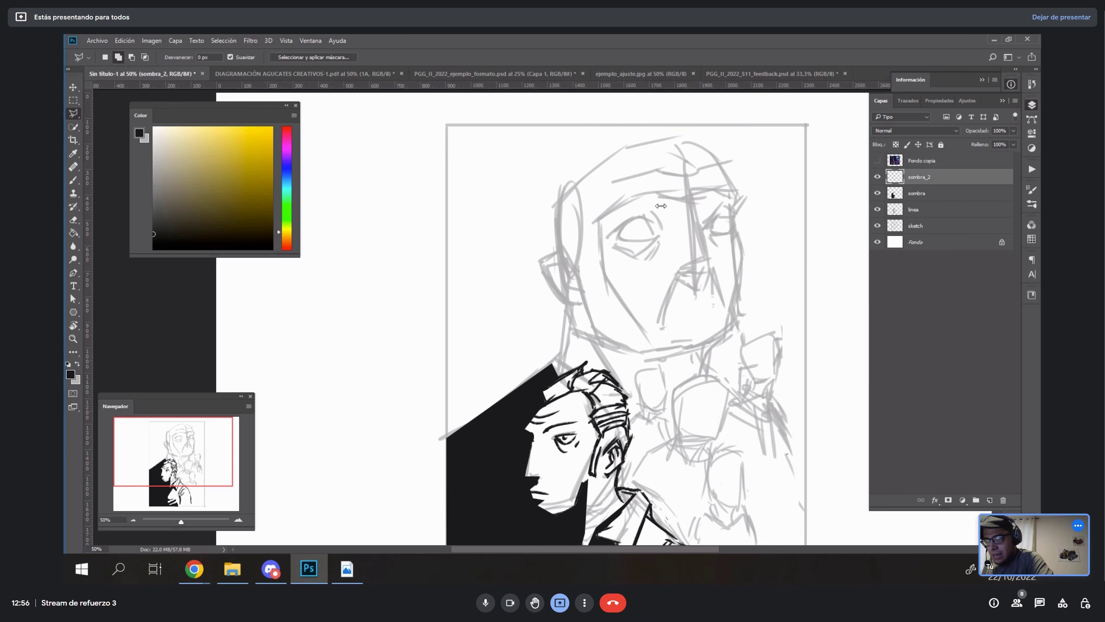
# - On sombra_2, start a polygonal selection at the frame's upper-right corner, down its right edge and up around the small background figures' heads
pyautogui.click(682, 137)
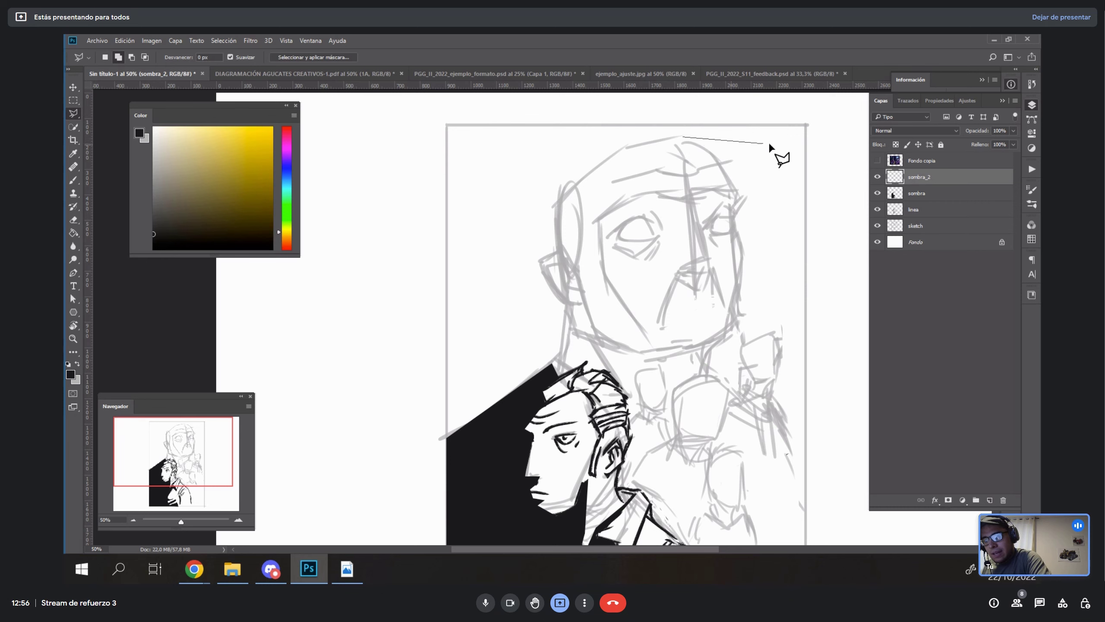
pyautogui.click(806, 124)
pyautogui.click(806, 474)
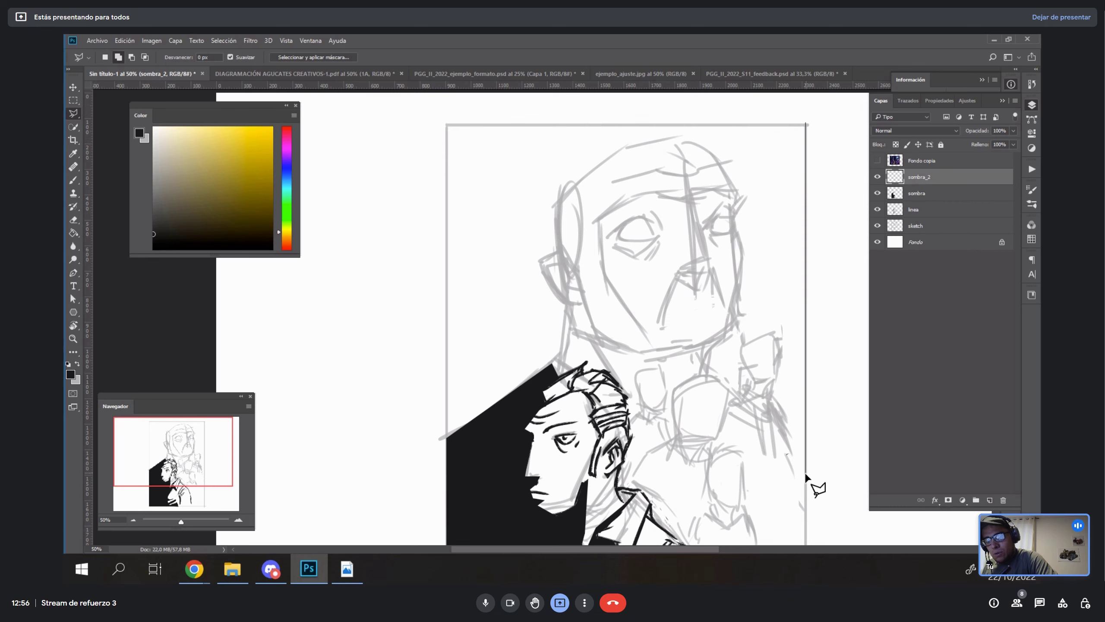
pyautogui.click(788, 456)
pyautogui.click(772, 398)
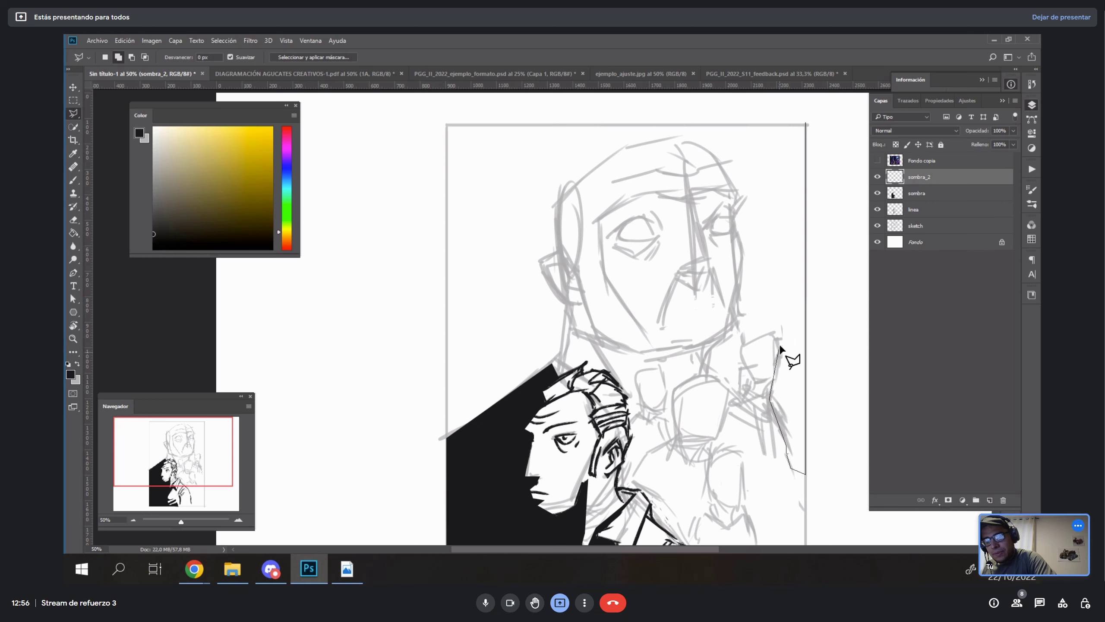
pyautogui.click(778, 341)
pyautogui.click(773, 335)
pyautogui.click(743, 343)
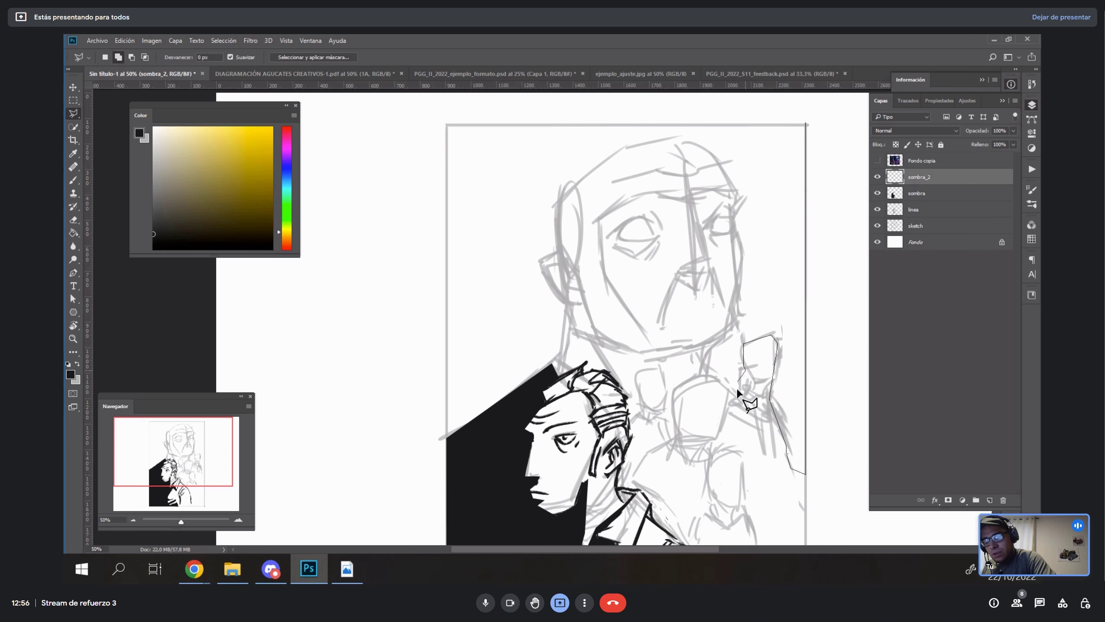
pyautogui.click(703, 373)
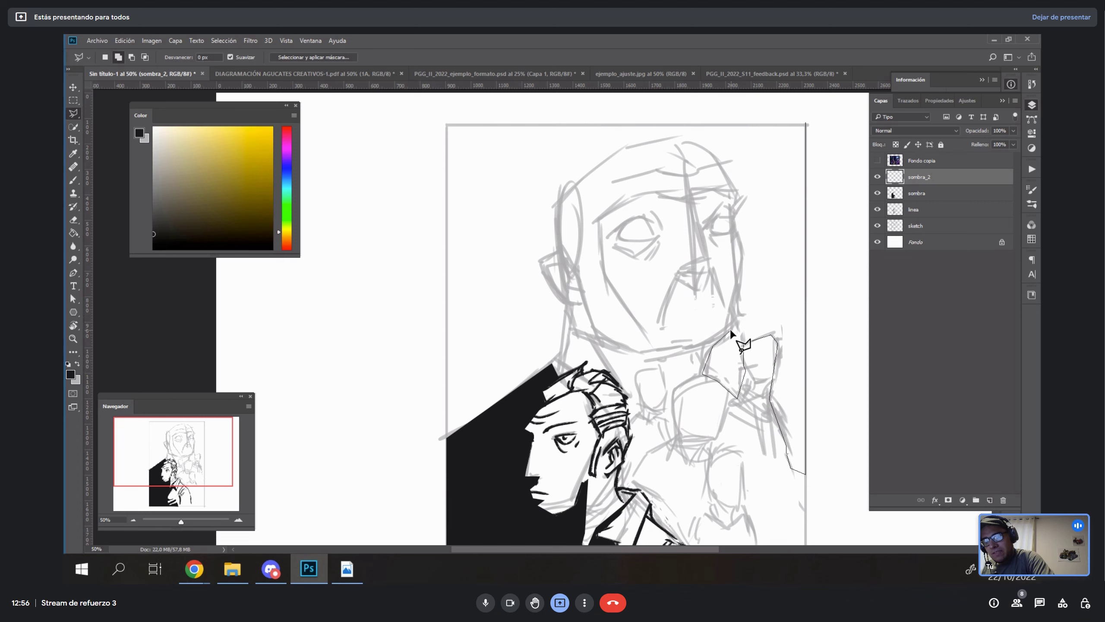
# - Continue the polygonal selection up the large face's right contour to the crown of the head
pyautogui.click(735, 321)
pyautogui.click(743, 256)
pyautogui.click(740, 202)
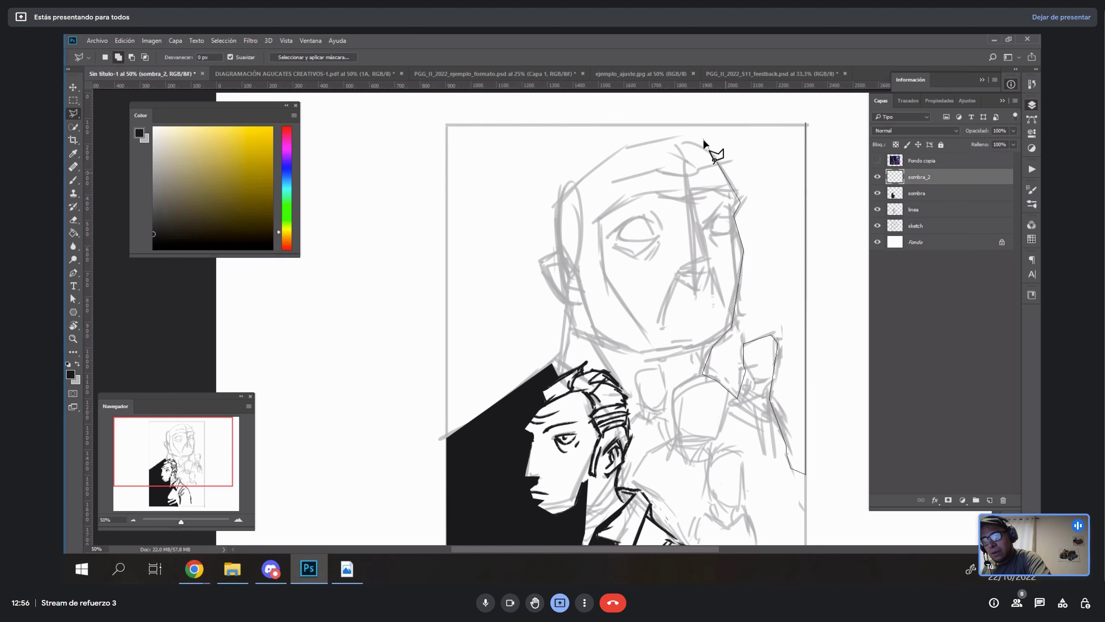
pyautogui.click(707, 147)
pyautogui.click(677, 142)
# - Continue the polygonal selection down the large face's forehead and nose, in under the nose and down to the chin
pyautogui.click(692, 205)
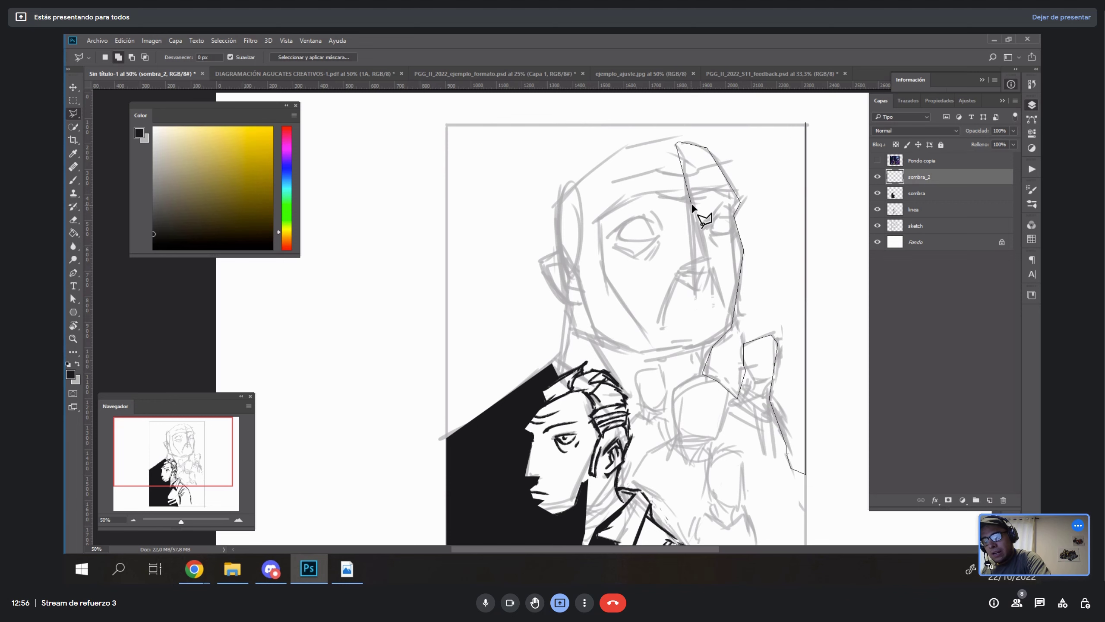
pyautogui.click(684, 213)
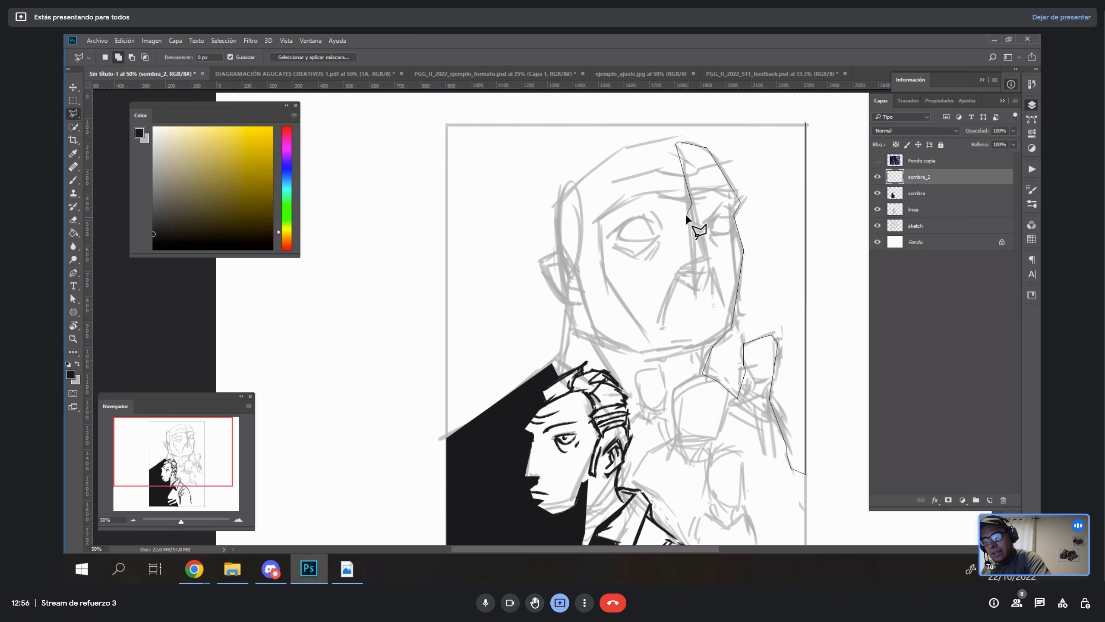
pyautogui.click(714, 274)
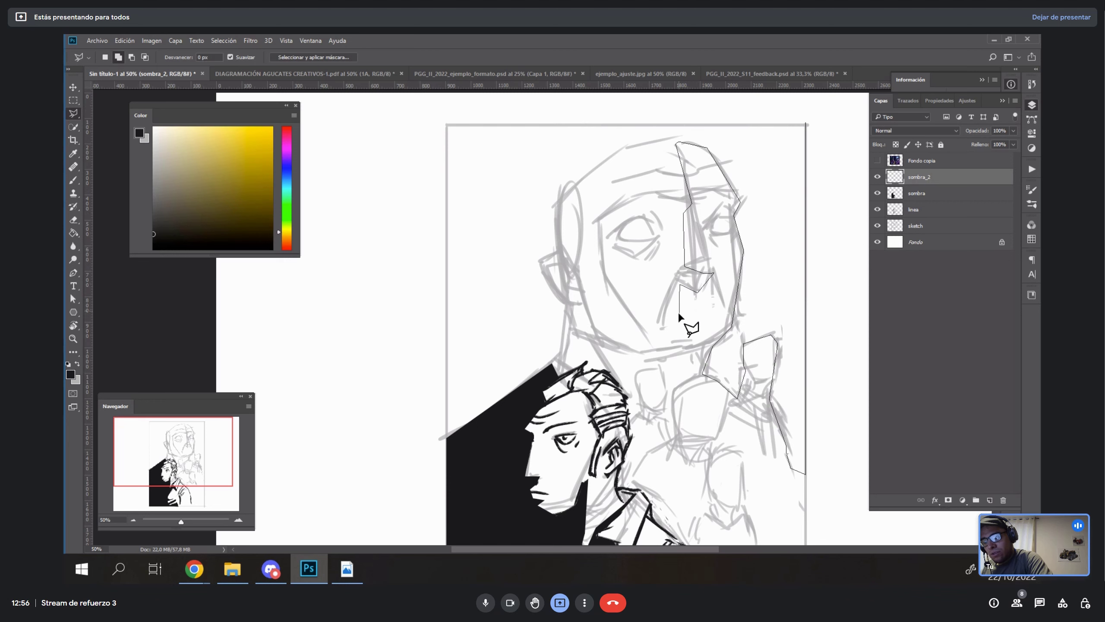
pyautogui.click(698, 292)
pyautogui.press('BackSpace')
pyautogui.click(693, 314)
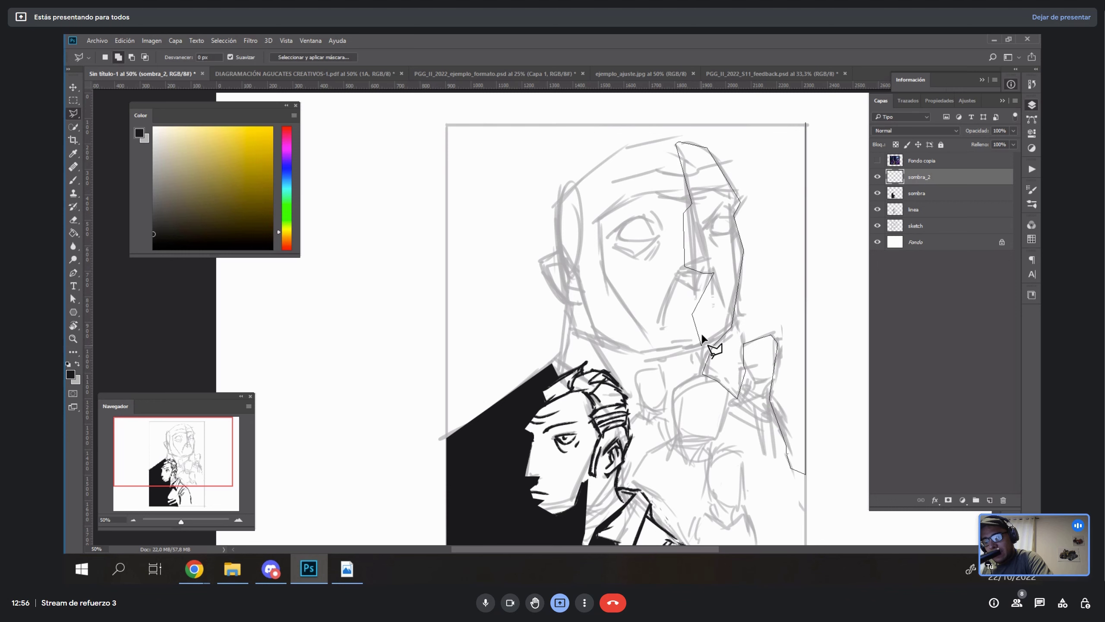
pyautogui.click(701, 346)
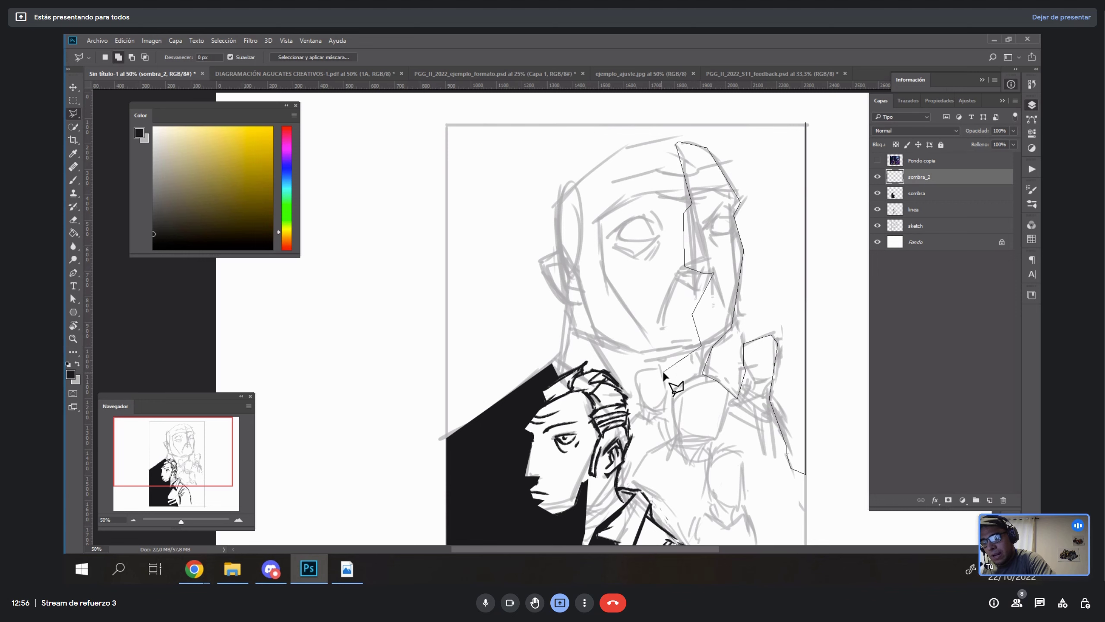
# - Close the polygonal selection around the nearest small head, across the man's hair, along the diagonal and around the frame's left and top edges
pyautogui.click(637, 373)
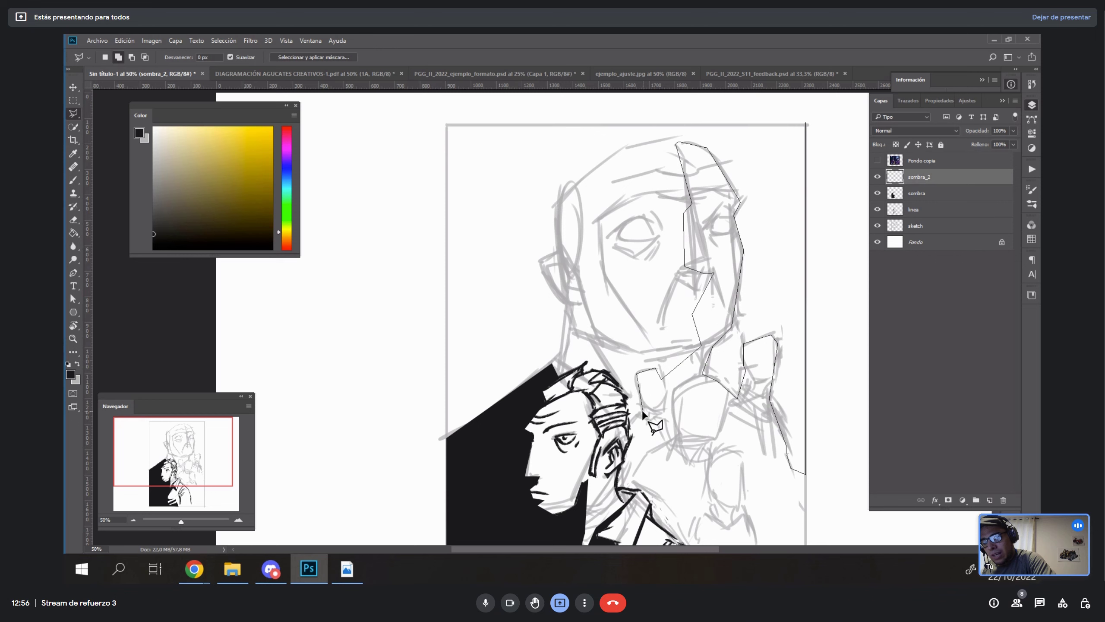
pyautogui.click(641, 416)
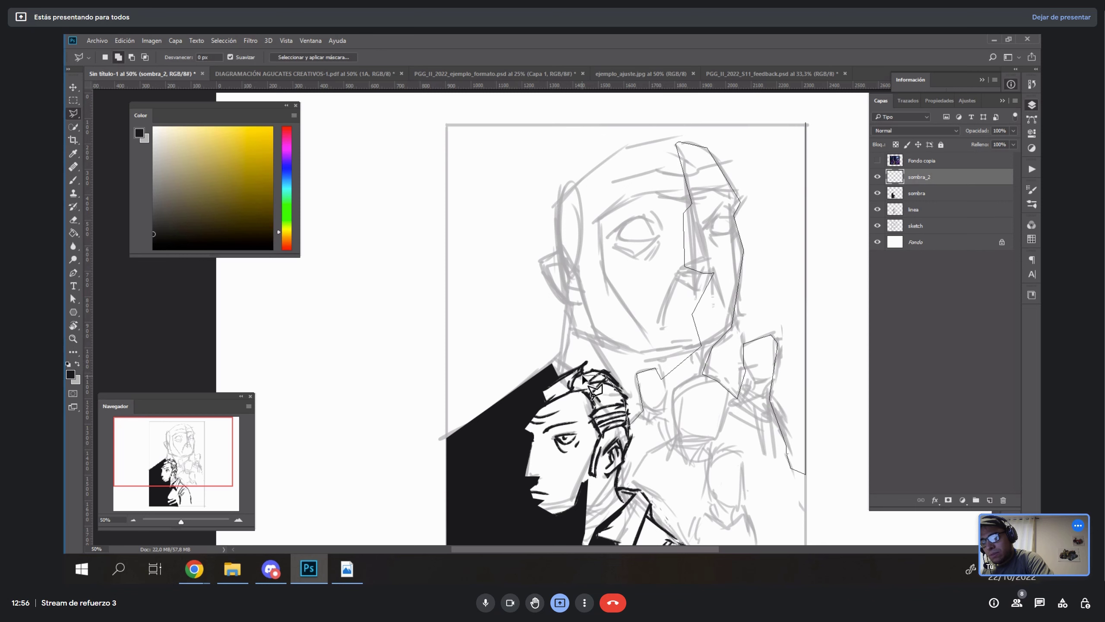
pyautogui.click(557, 383)
pyautogui.click(449, 450)
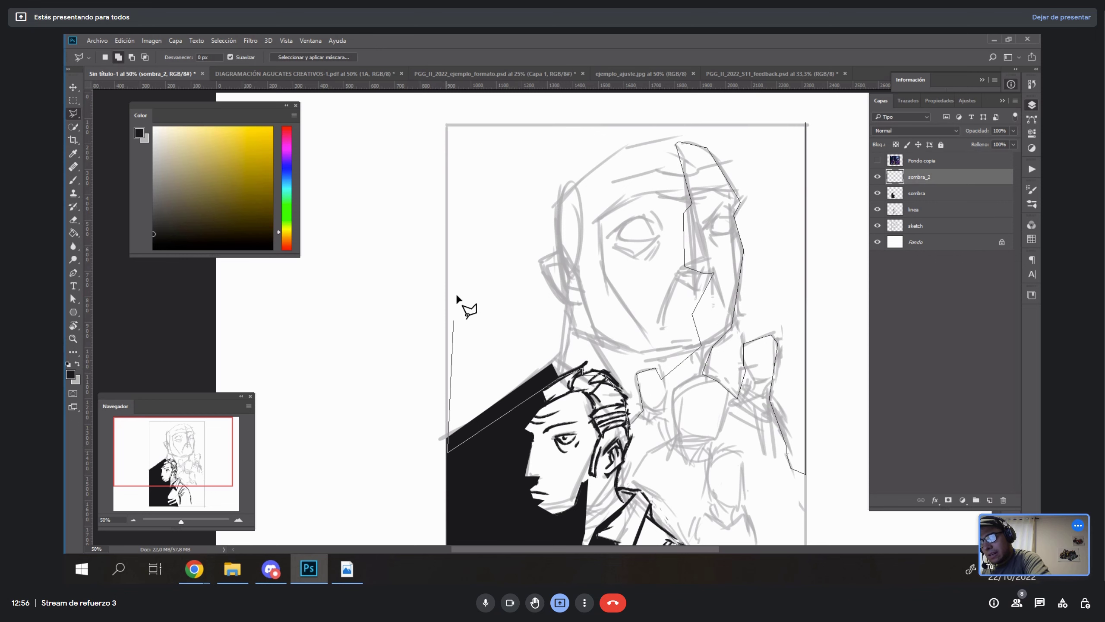
pyautogui.click(450, 125)
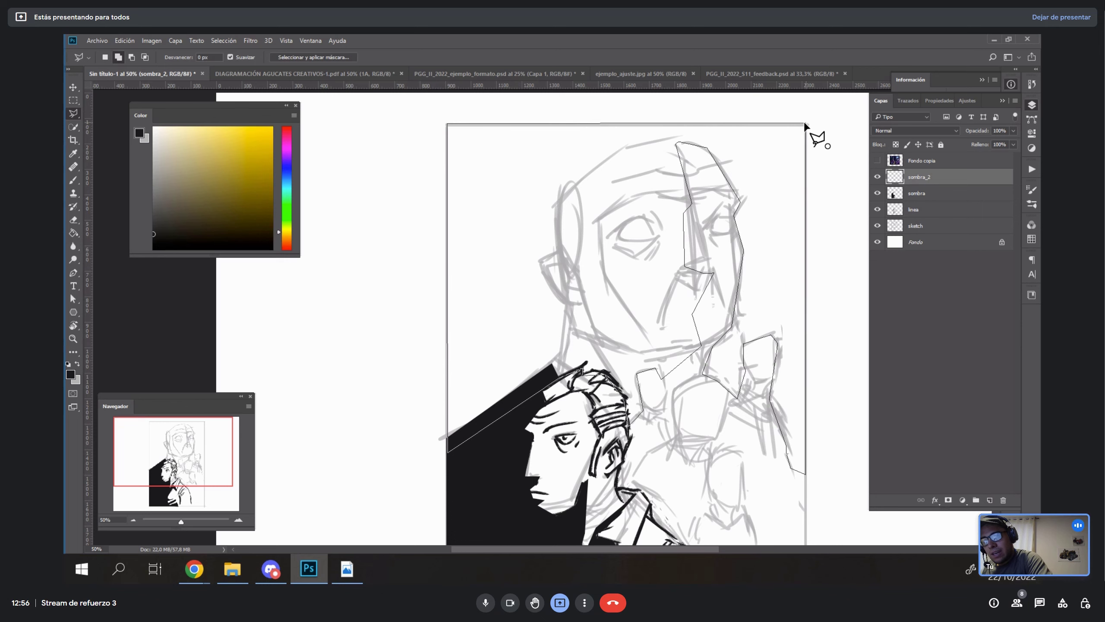
pyautogui.doubleClick(807, 127)
# - Fill the selected background shape with orange on sombra_2 and deselect it
pyautogui.press('g')
pyautogui.moveTo(279, 233); pyautogui.dragTo(279, 241)
pyautogui.moveTo(196, 151)
pyautogui.mouseDown()
pyautogui.moveTo(239, 154)
pyautogui.moveTo(233, 164)
pyautogui.mouseUp()
pyautogui.click(505, 224)
pyautogui.hotkey('ctrl', 'd')
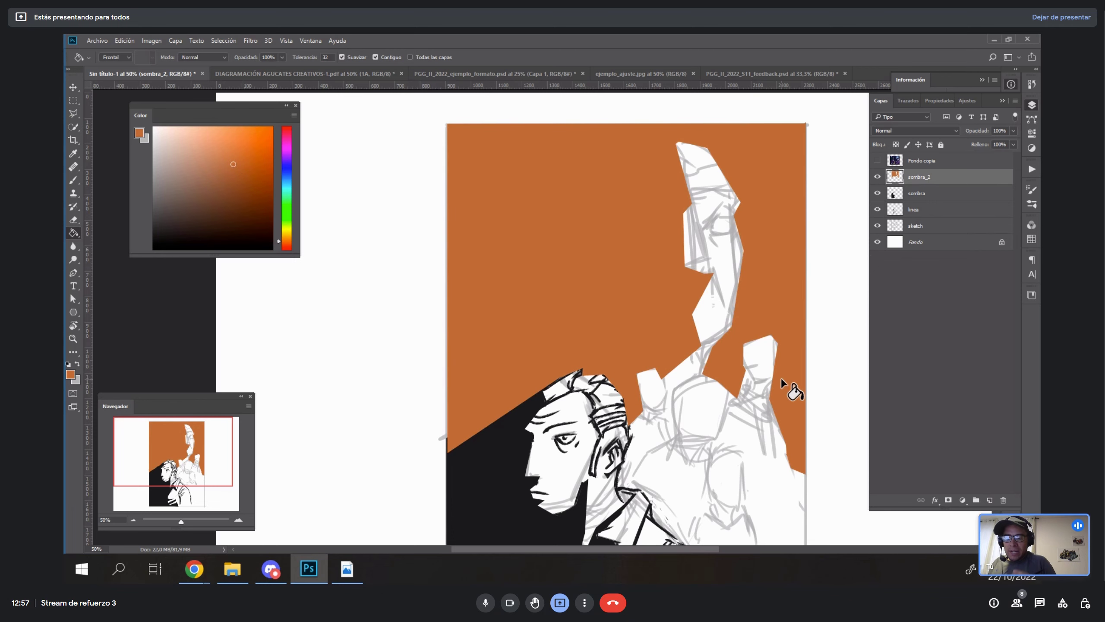
# - Try to move the sombra_2 and sombra layers together below the linea layer
pyautogui.keyDown('shift'); pyautogui.click(931, 192); pyautogui.keyUp('shift')
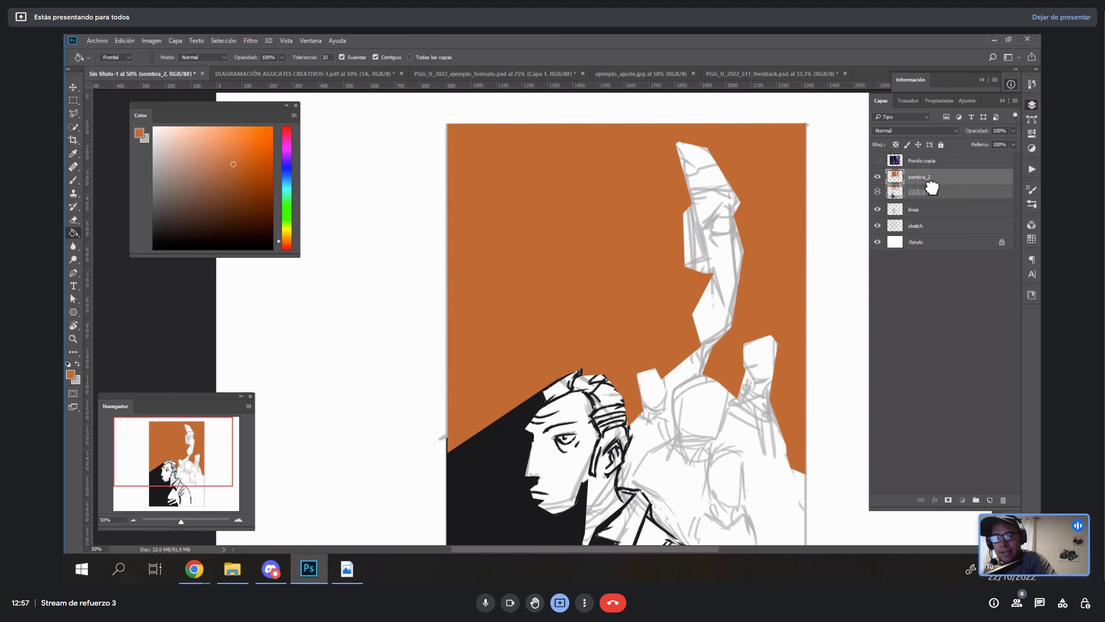
pyautogui.moveTo(930, 205); pyautogui.dragTo(940, 227)
pyautogui.hotkey('ctrl', 'z')
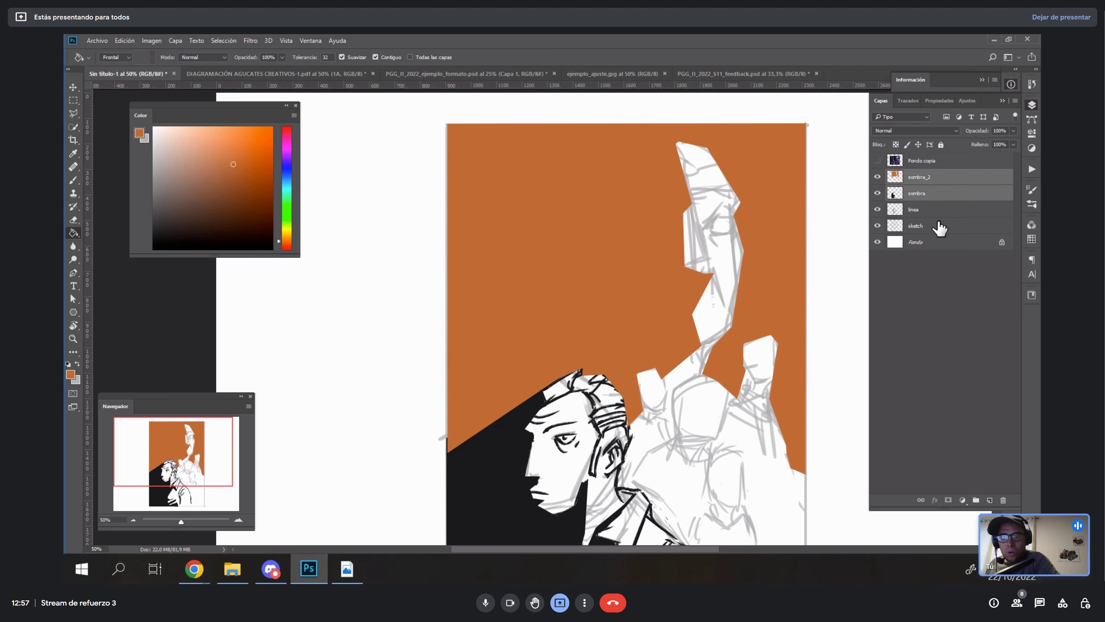
# - Set the sombra_2 layer's blending mode to Multiplicar and examine its overlap with the black shadow and lines around the man's head
pyautogui.click(928, 183)
pyautogui.click(921, 130)
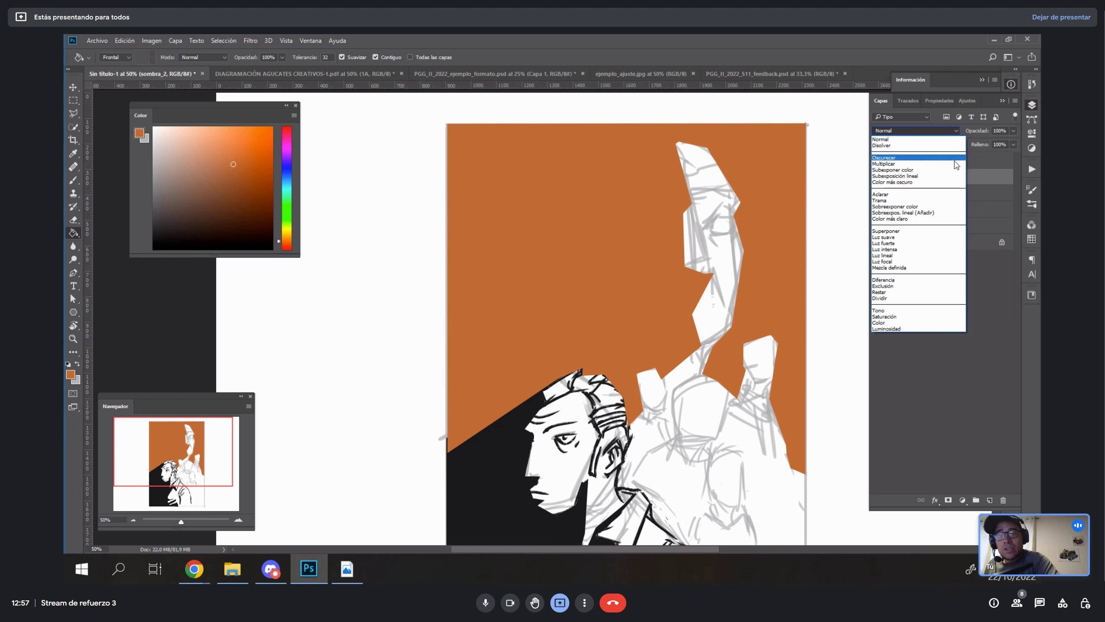
pyautogui.click(982, 166)
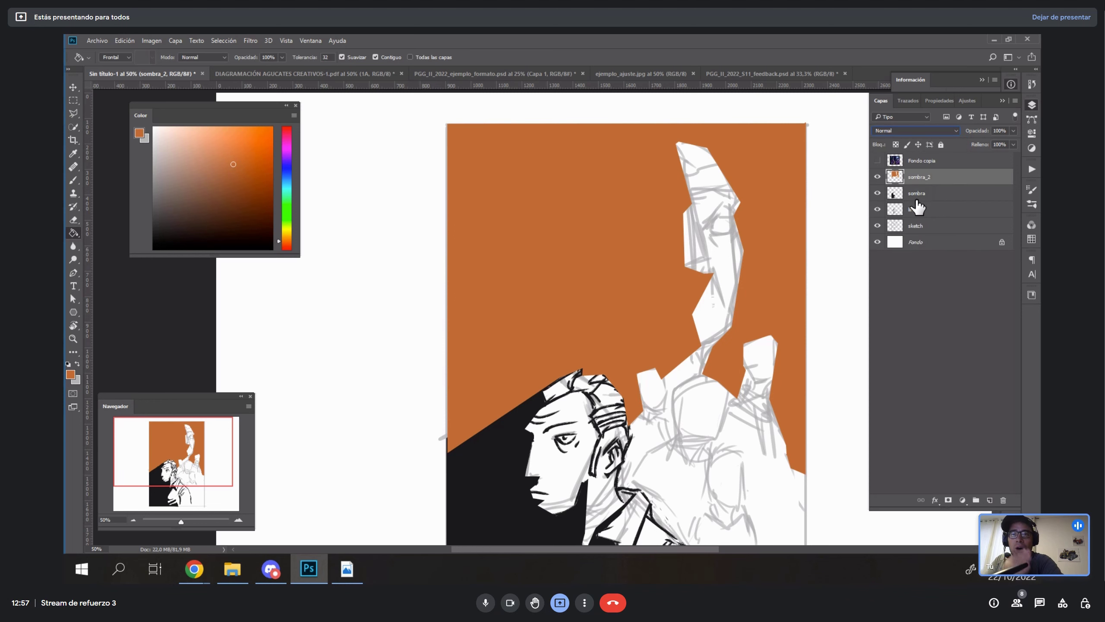
pyautogui.click(930, 133)
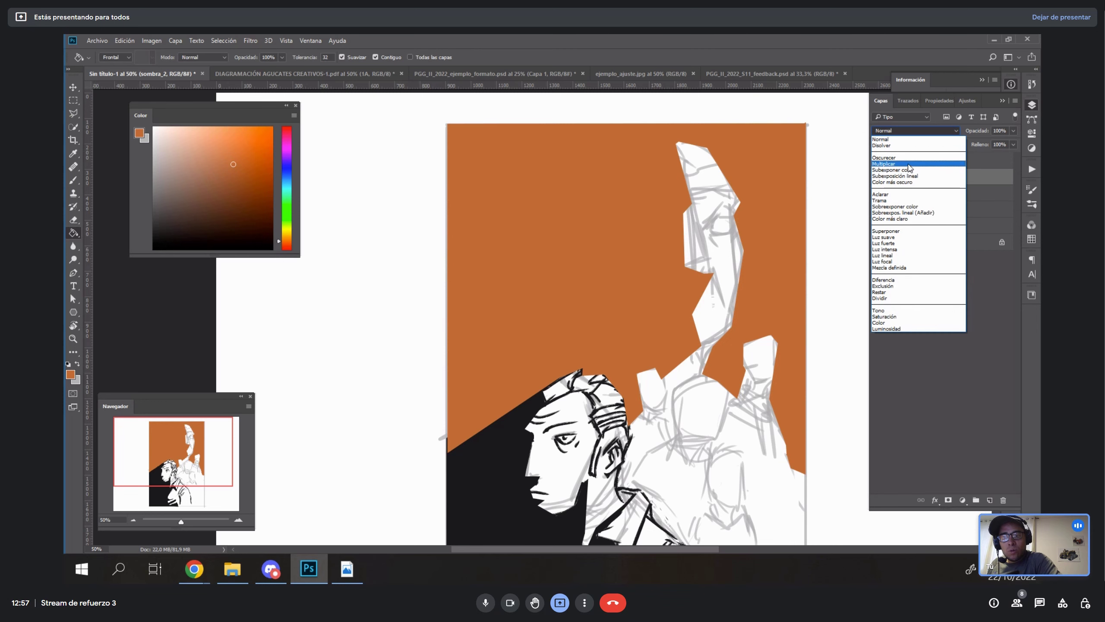
pyautogui.click(910, 164)
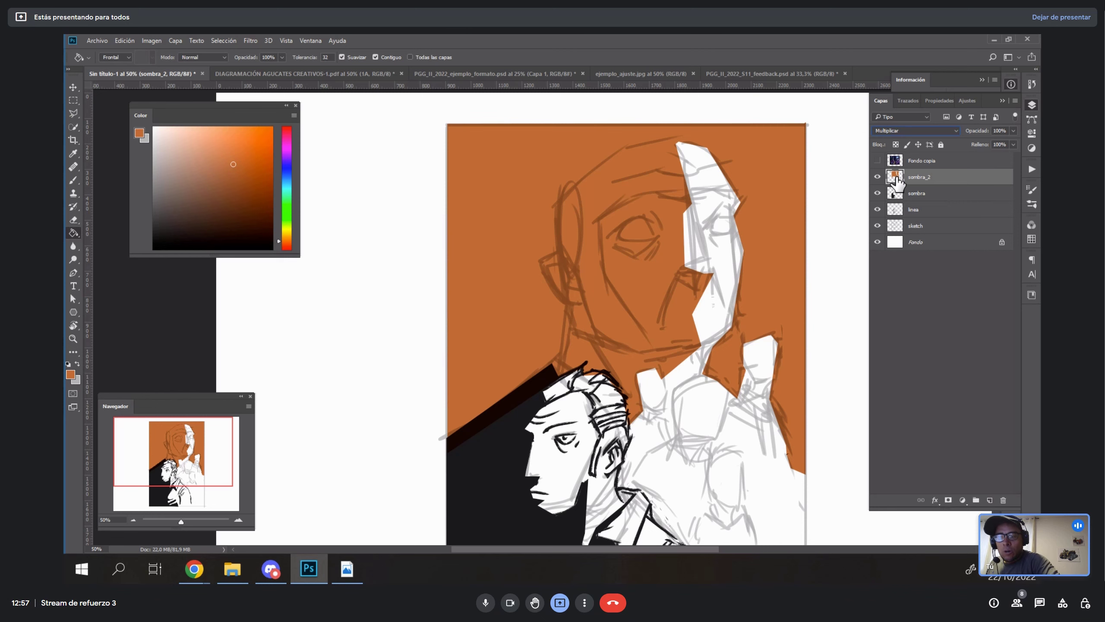
pyautogui.press('z')
pyautogui.click(618, 377)
pyautogui.click(695, 272)
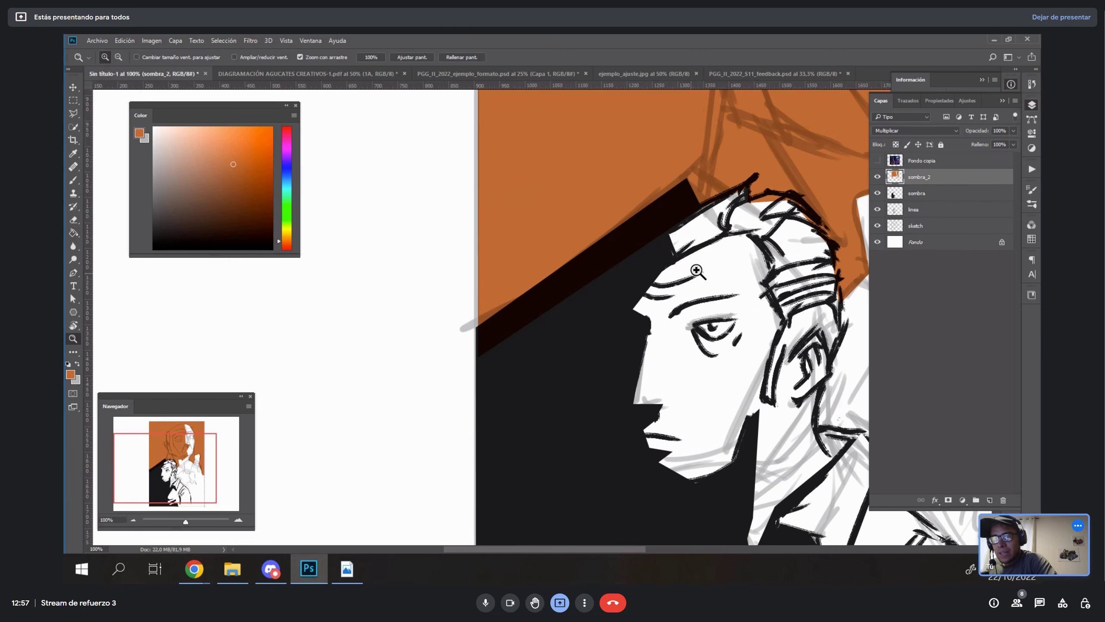
# - Move the sombra_2 layer below the sombra layer so the black shadow sits over the orange shape
pyautogui.moveTo(935, 178); pyautogui.dragTo(931, 197)
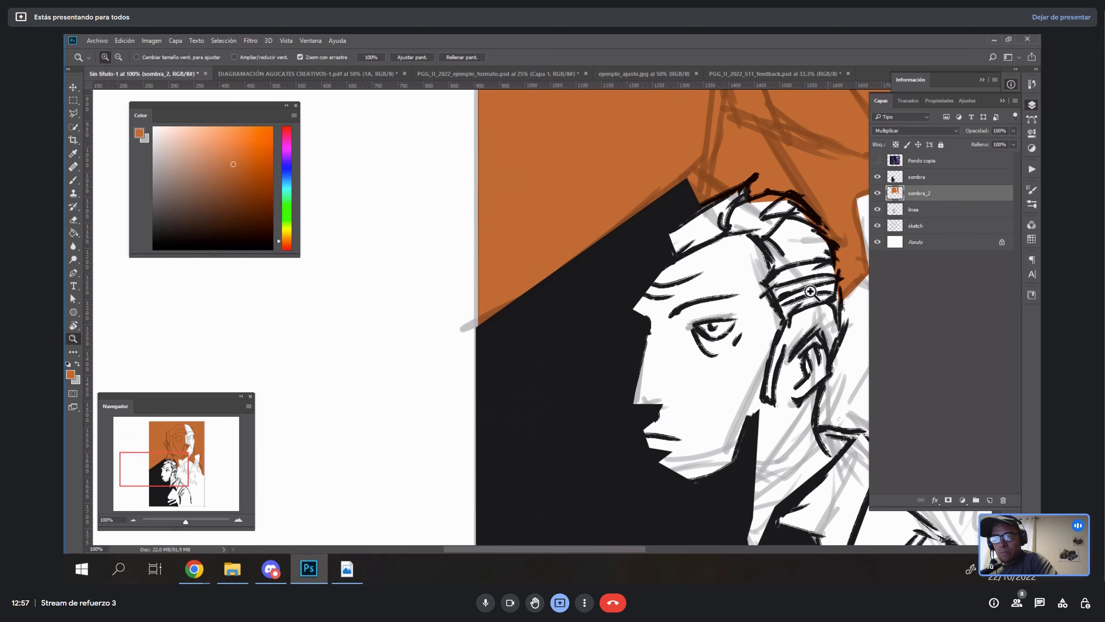
pyautogui.keyDown('alt'); pyautogui.click(755, 349); pyautogui.keyUp('alt')
pyautogui.keyDown('alt'); pyautogui.click(756, 367); pyautogui.keyUp('alt')
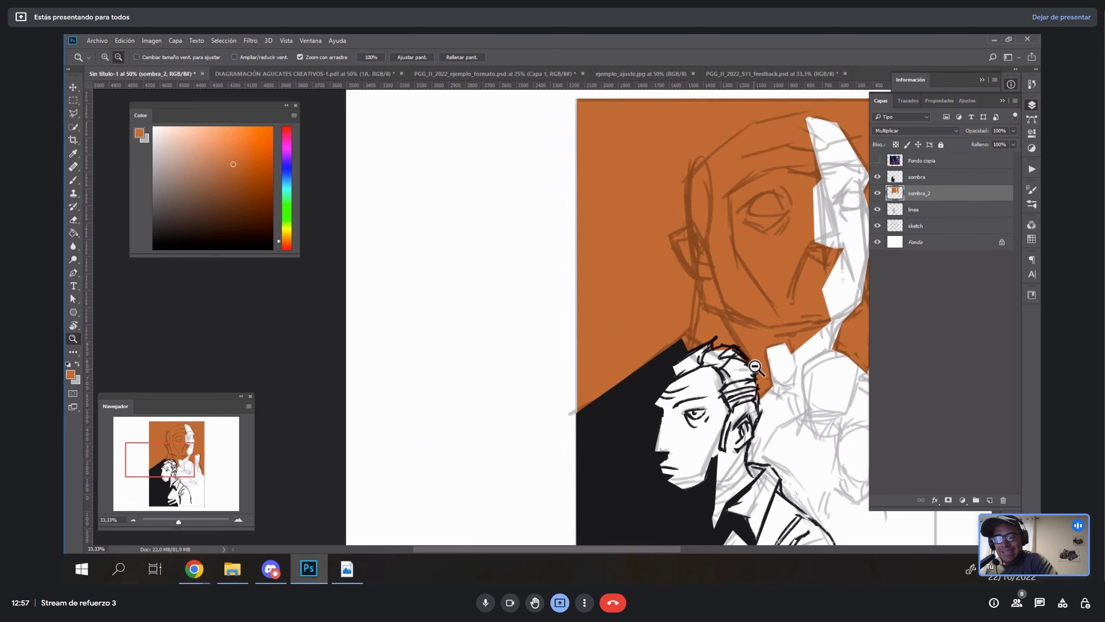
pyautogui.hotkey('ctrl', '-')
pyautogui.hotkey('ctrl', '+')
pyautogui.hotkey('ctrl', '-')
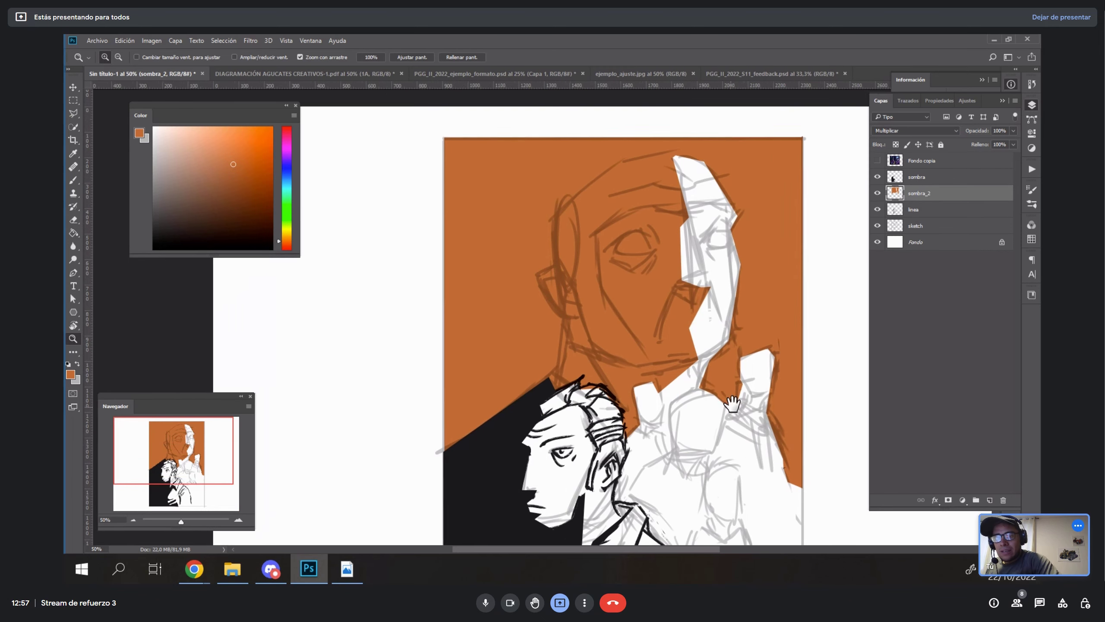
# - On the sombra layer, begin a polygonal selection from the large head's crown down its forehead and around its eye
pyautogui.click(936, 177)
pyautogui.press('l')
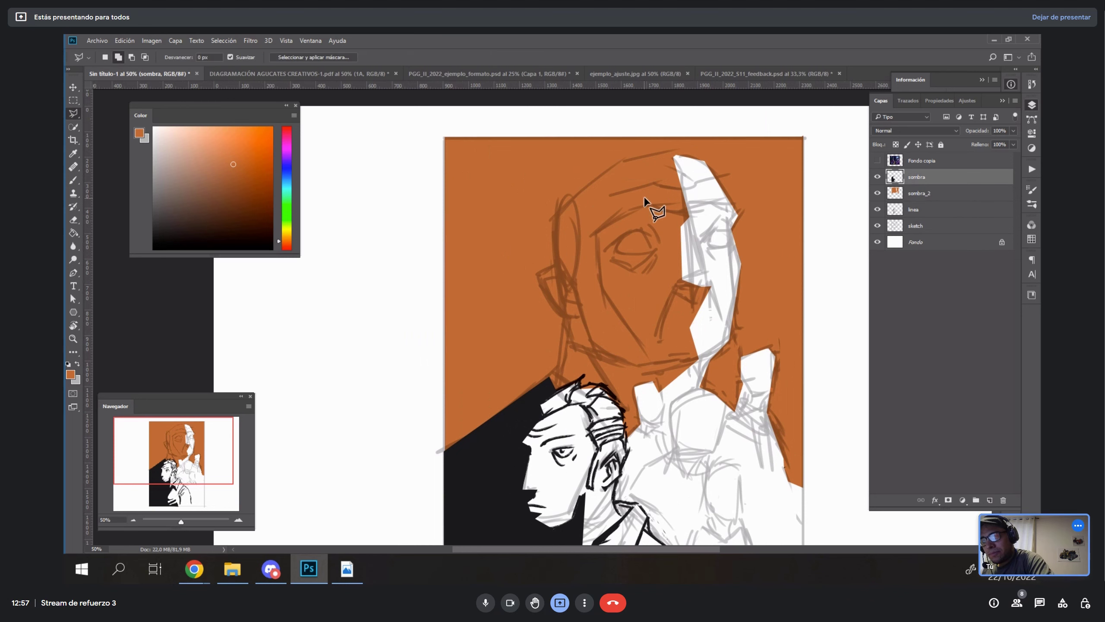
pyautogui.click(630, 220)
pyautogui.press('BackSpace')
pyautogui.click(636, 230)
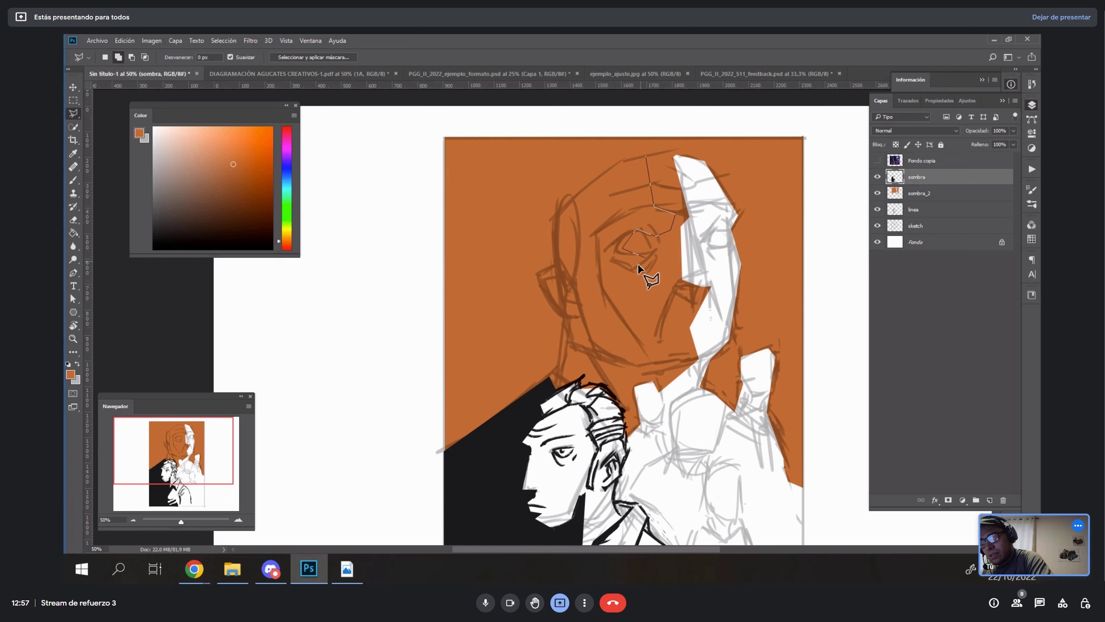
pyautogui.click(624, 276)
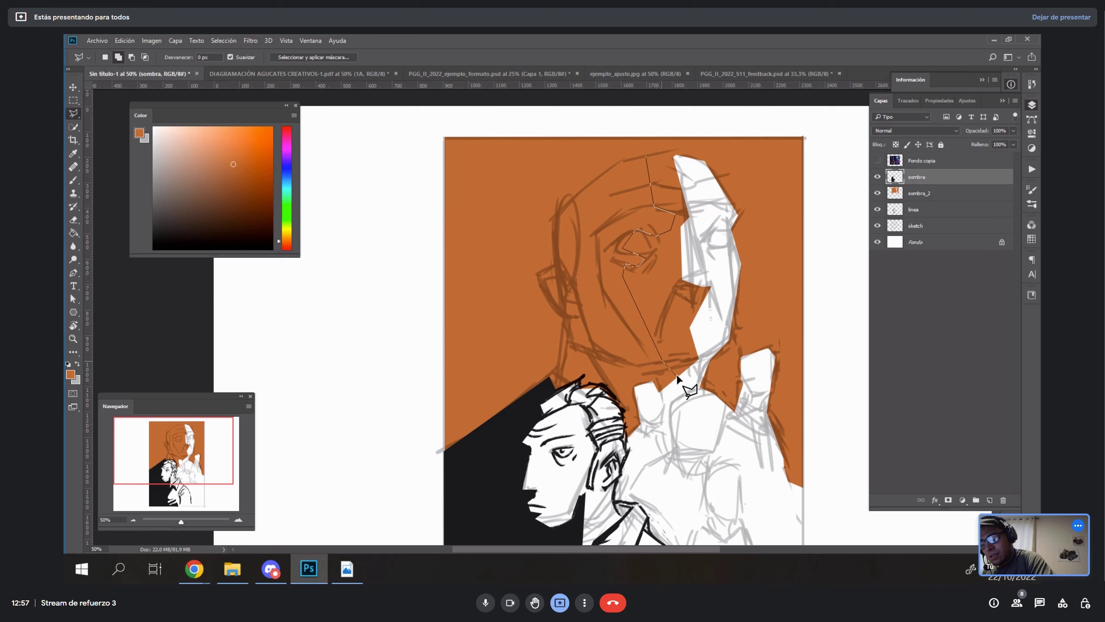
# - Continue the polygonal selection down the large face's cheek to the jaw, around the small head and across the man's hair
pyautogui.click(686, 360)
pyautogui.click(659, 390)
pyautogui.click(651, 383)
pyautogui.click(635, 387)
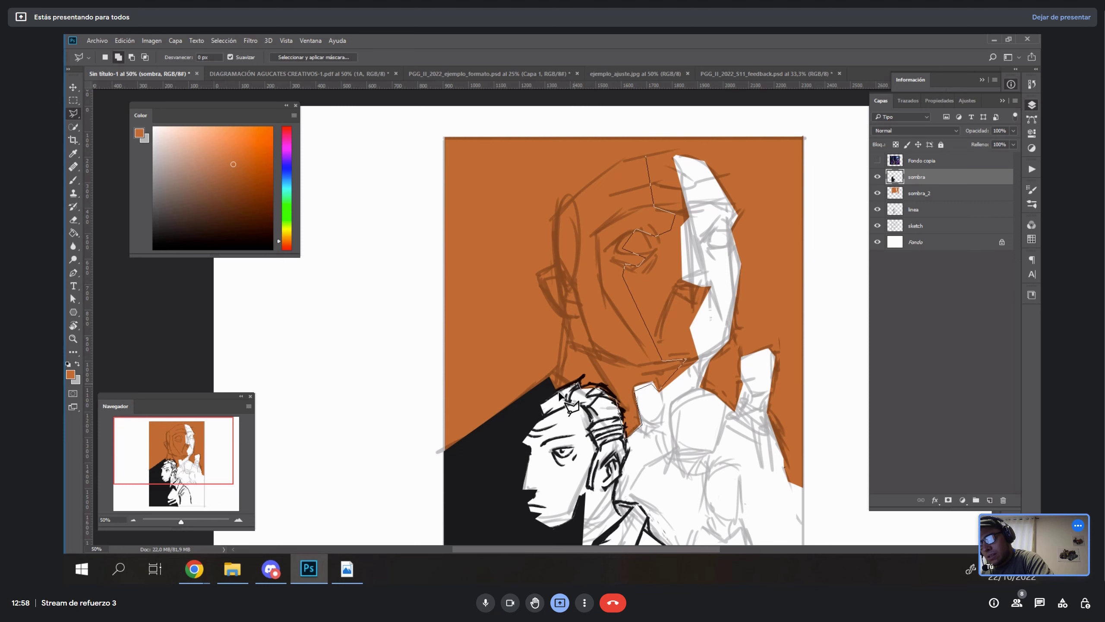
pyautogui.click(550, 380)
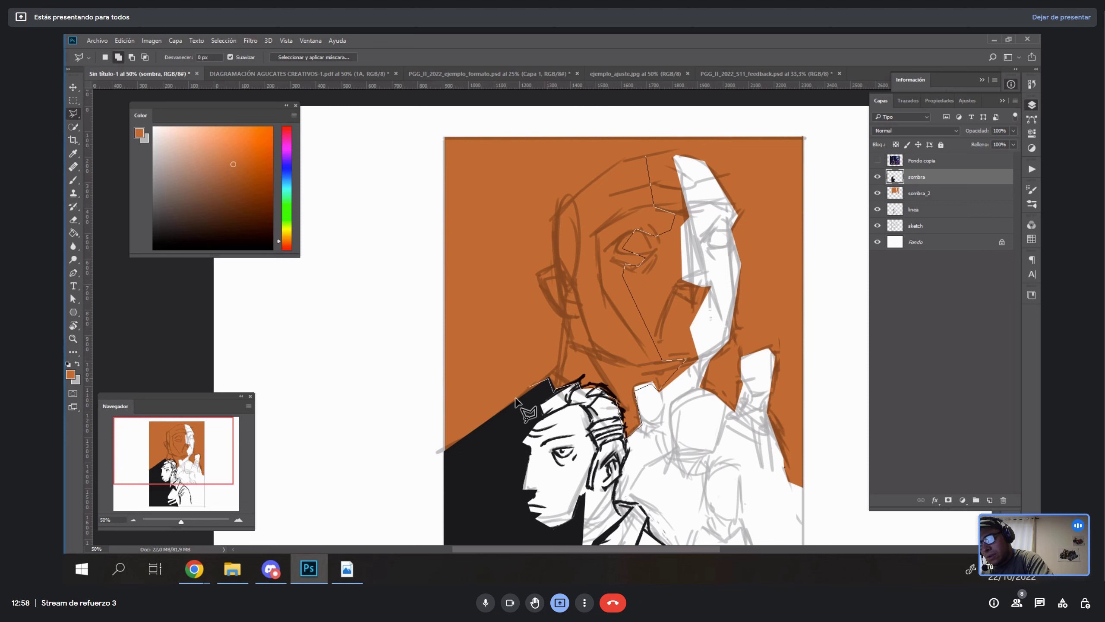
# - Close the polygonal selection along the black diagonal, the frame's left and top edges and the crown of the large head
pyautogui.click(445, 441)
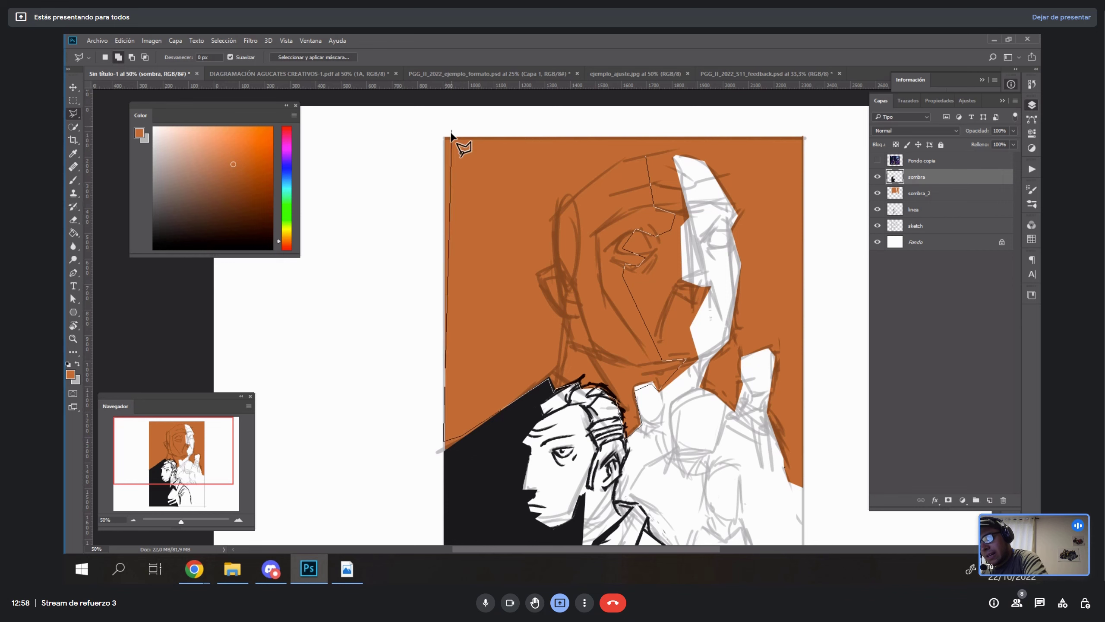
pyautogui.click(444, 138)
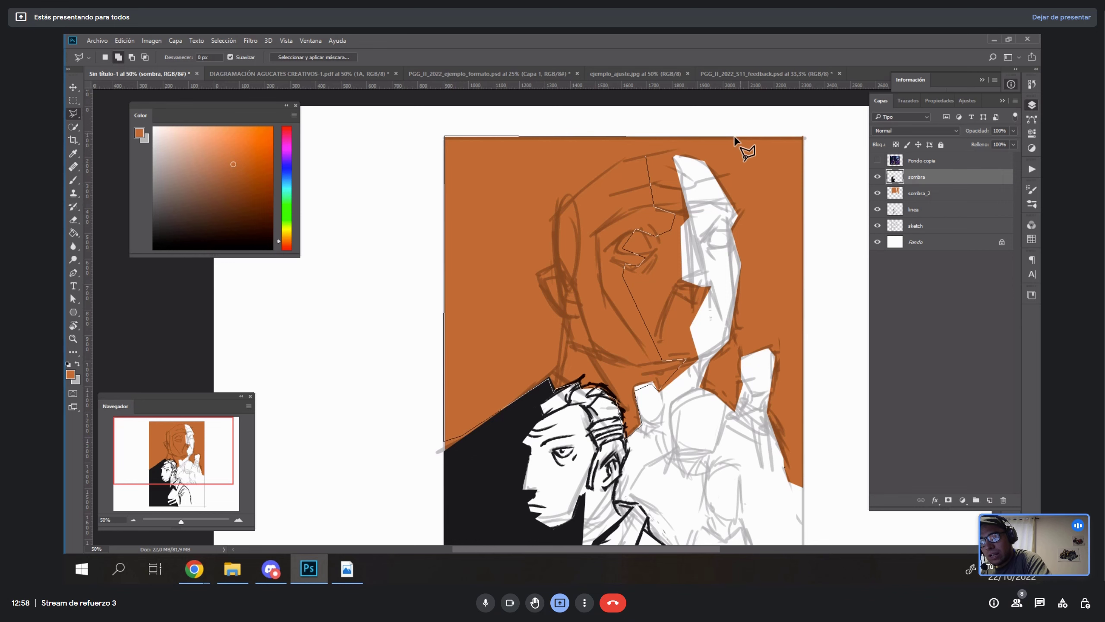
pyautogui.click(804, 138)
pyautogui.click(805, 150)
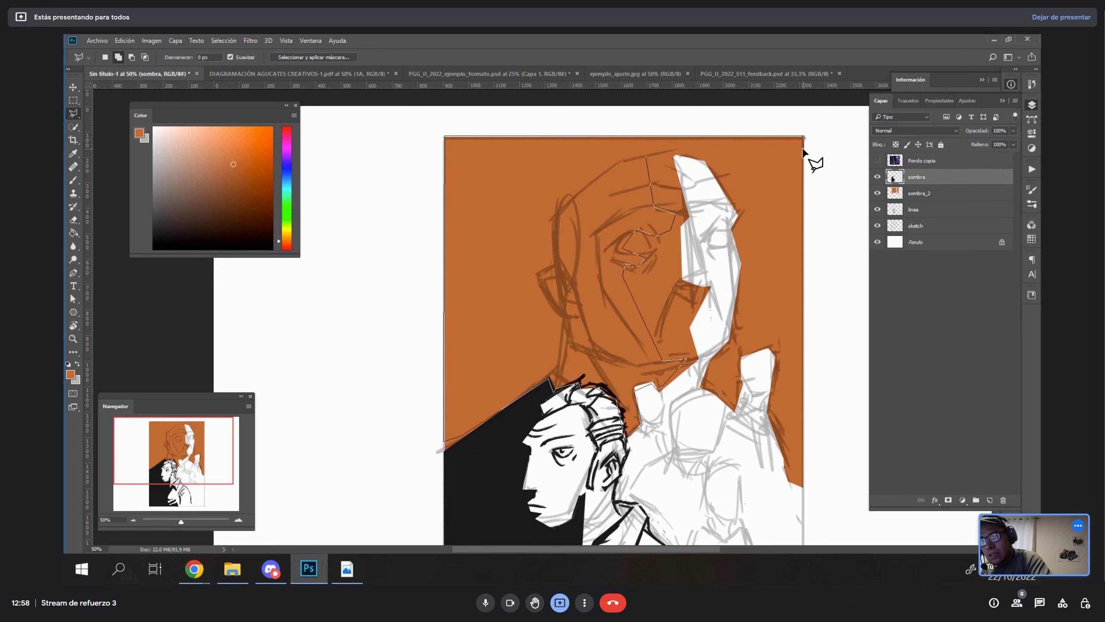
pyautogui.click(719, 182)
pyautogui.click(704, 161)
pyautogui.click(676, 156)
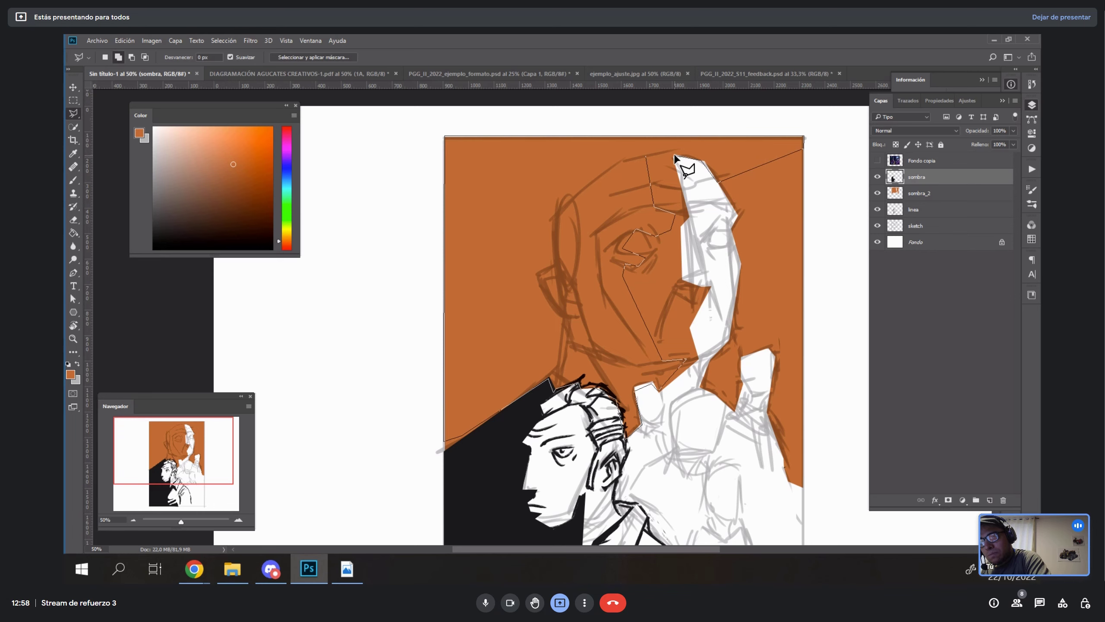
pyautogui.click(647, 157)
# - Sample the existing shadow's black, fill the selected background and face shape with it on sombra, and deselect it
pyautogui.press('g')
pyautogui.hotkey('shift', 'g')
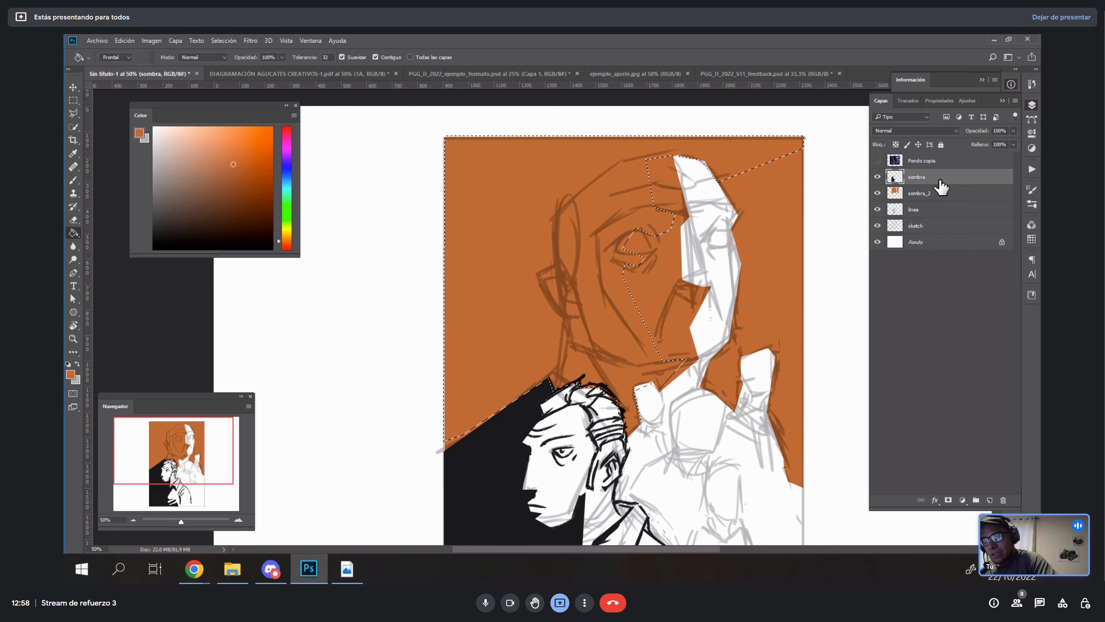
pyautogui.keyDown('alt'); pyautogui.click(523, 440); pyautogui.keyUp('alt')
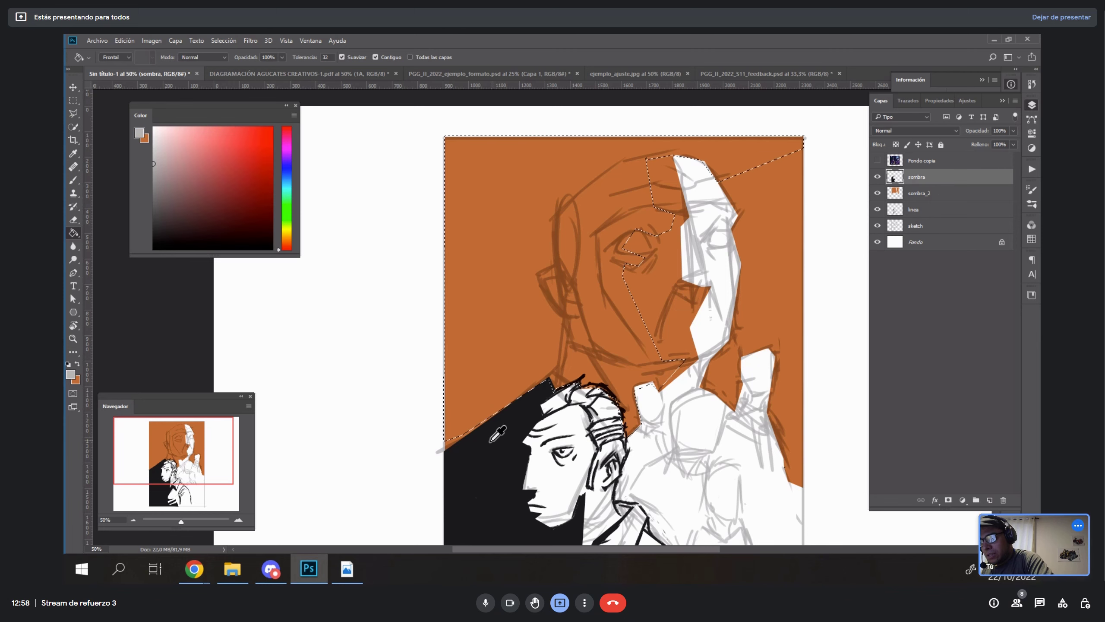
pyautogui.click(492, 299)
pyautogui.hotkey('ctrl', 'z')
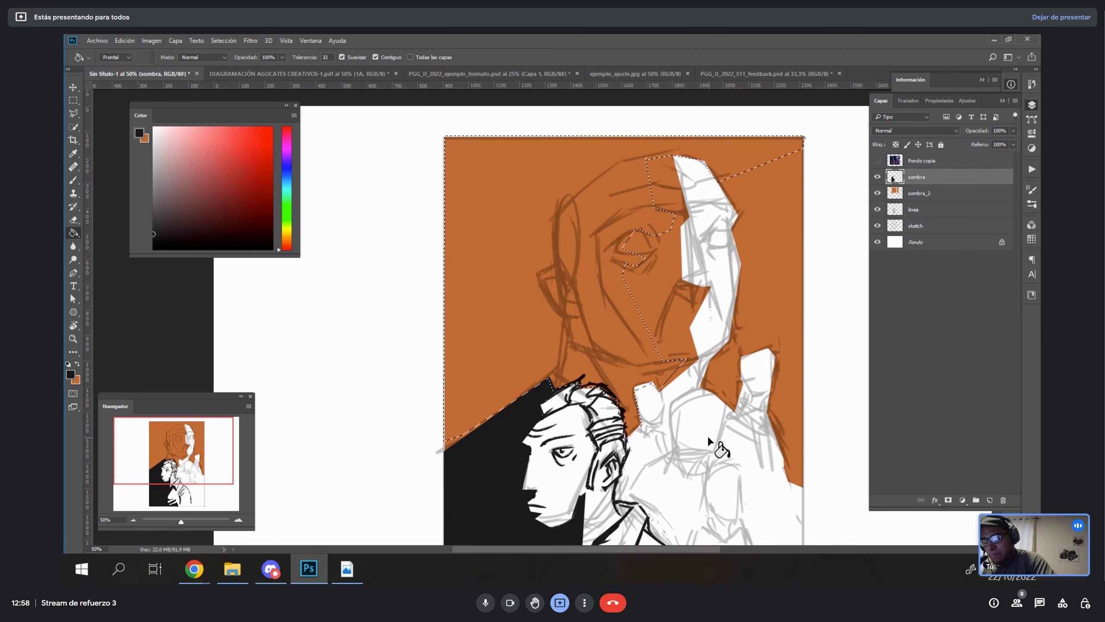
pyautogui.hotkey('shift', 'g')
pyautogui.hotkey('shift', 'g')
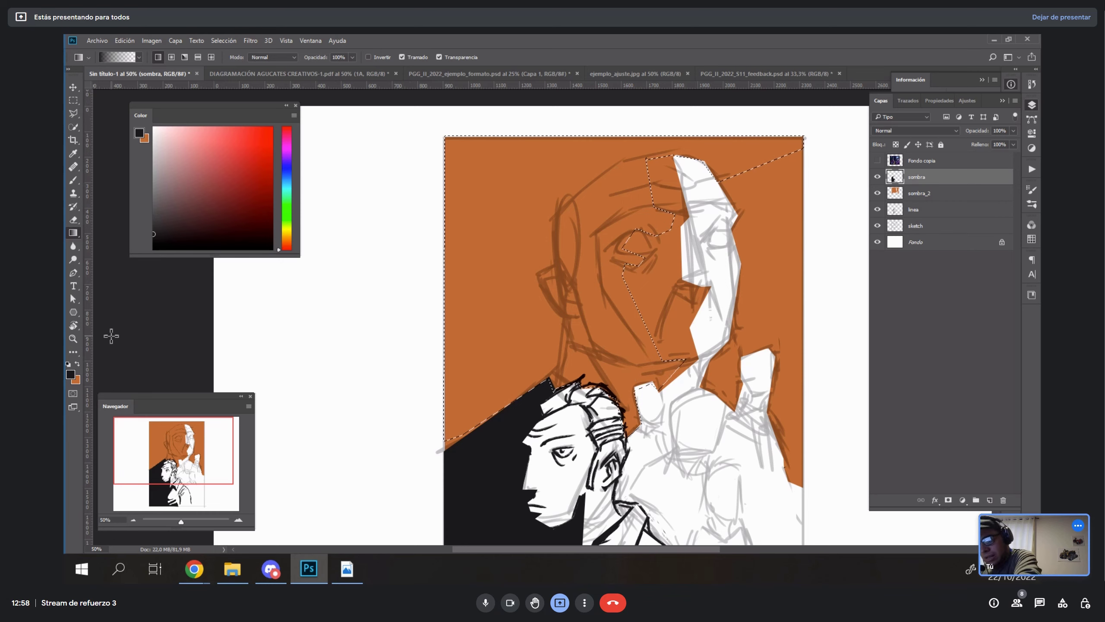
pyautogui.hotkey('alt', 'BackSpace')
pyautogui.hotkey('ctrl', 'd')
pyautogui.hotkey('ctrl', 'f')
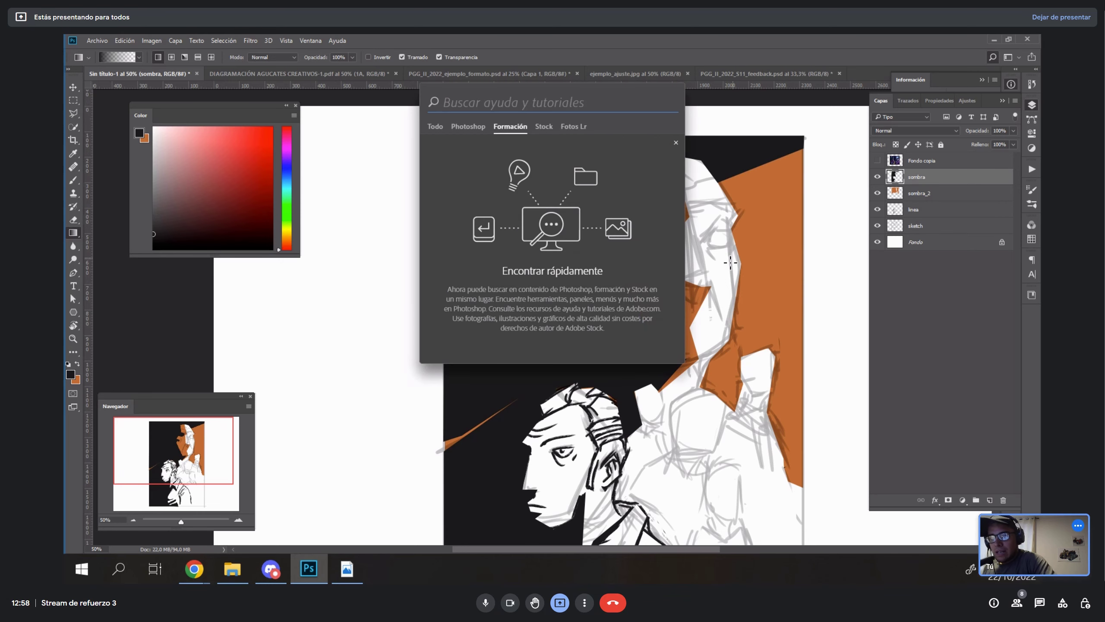
pyautogui.press('Escape')
# - Make the linea layer active and get the Brush ready over the large head
pyautogui.press('z')
pyautogui.hotkey('ctrl', '-')
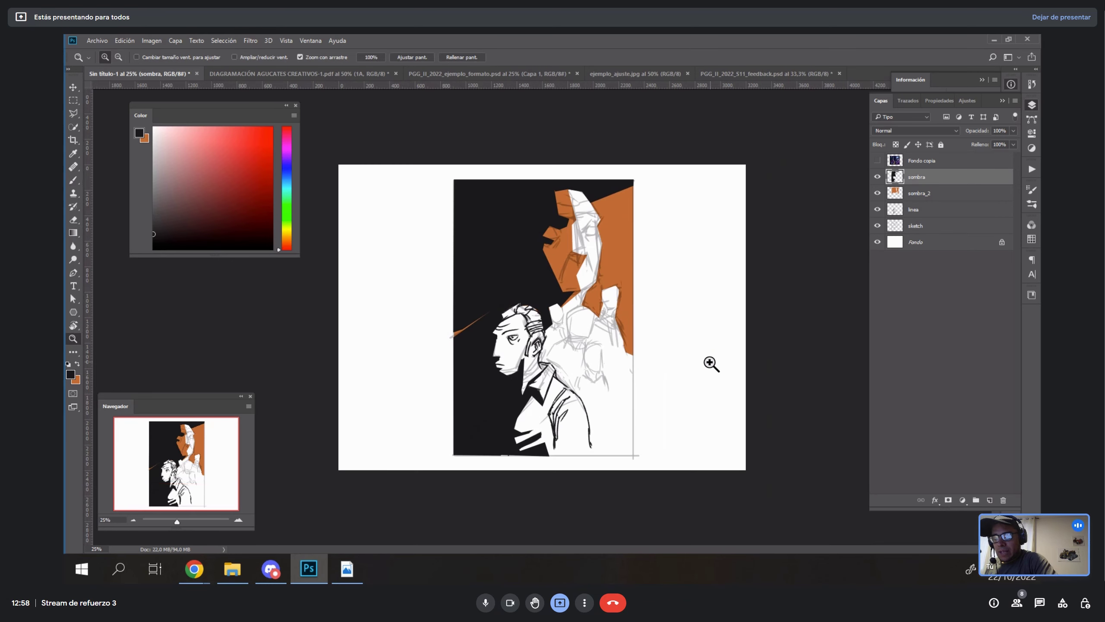
pyautogui.click(586, 298)
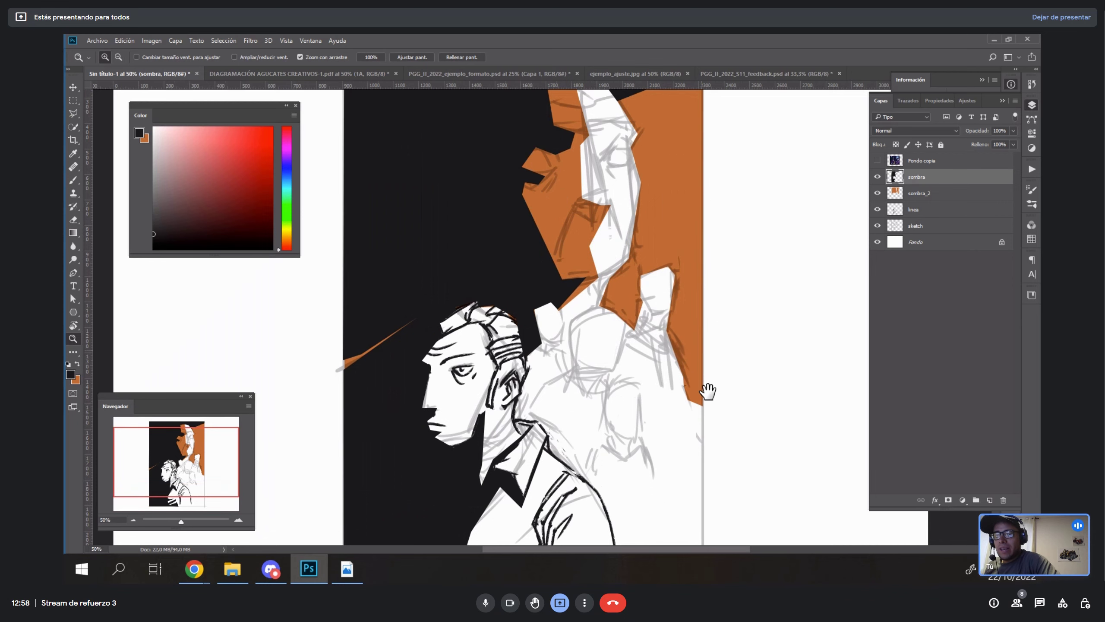
pyautogui.scroll(3, 708, 391)
pyautogui.click(927, 213)
pyautogui.press('b')
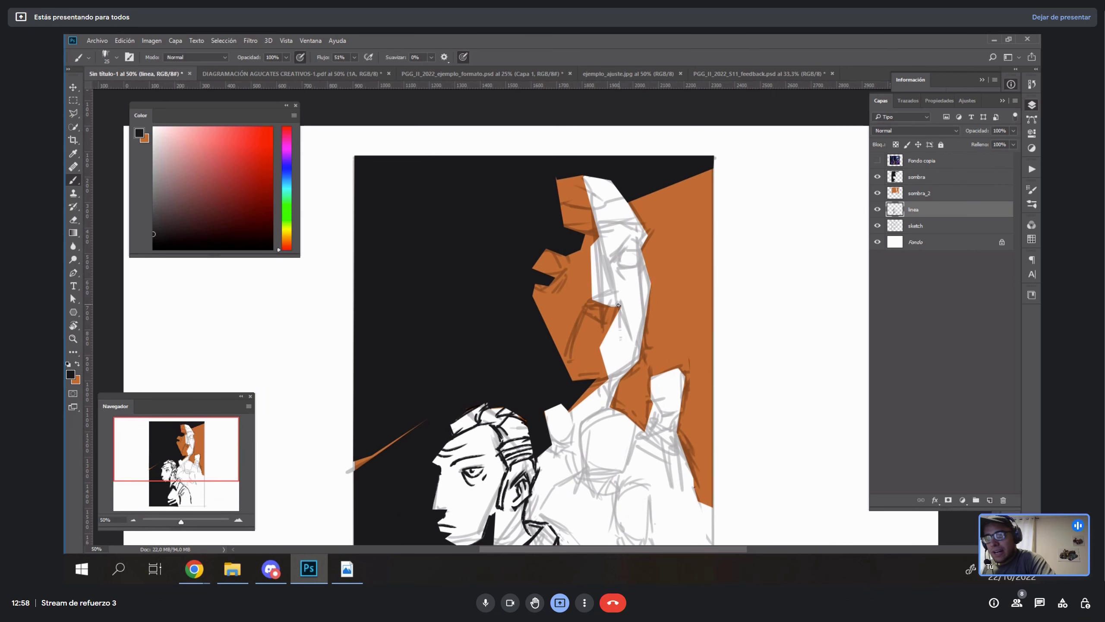
# - Examine the orange and black shapes around the large head up close and across the whole poster
pyautogui.press('r')
pyautogui.moveTo(615, 267)
pyautogui.mouseDown()
pyautogui.moveTo(538, 178)
pyautogui.moveTo(501, 257)
pyautogui.moveTo(615, 269)
pyautogui.moveTo(566, 305)
pyautogui.moveTo(678, 309)
pyautogui.moveTo(685, 358)
pyautogui.mouseUp()
pyautogui.press('b')
pyautogui.press('r')
pyautogui.press('Escape')
pyautogui.press('z')
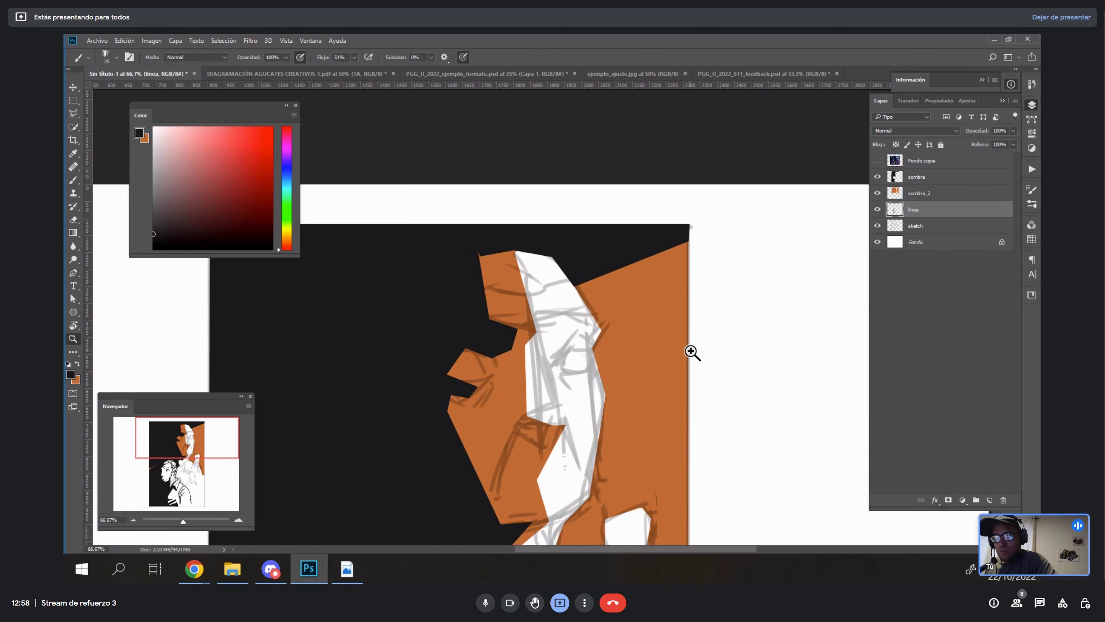
pyautogui.keyDown('alt'); pyautogui.click(693, 377); pyautogui.keyUp('alt')
pyautogui.keyDown('alt'); pyautogui.click(692, 374); pyautogui.keyUp('alt')
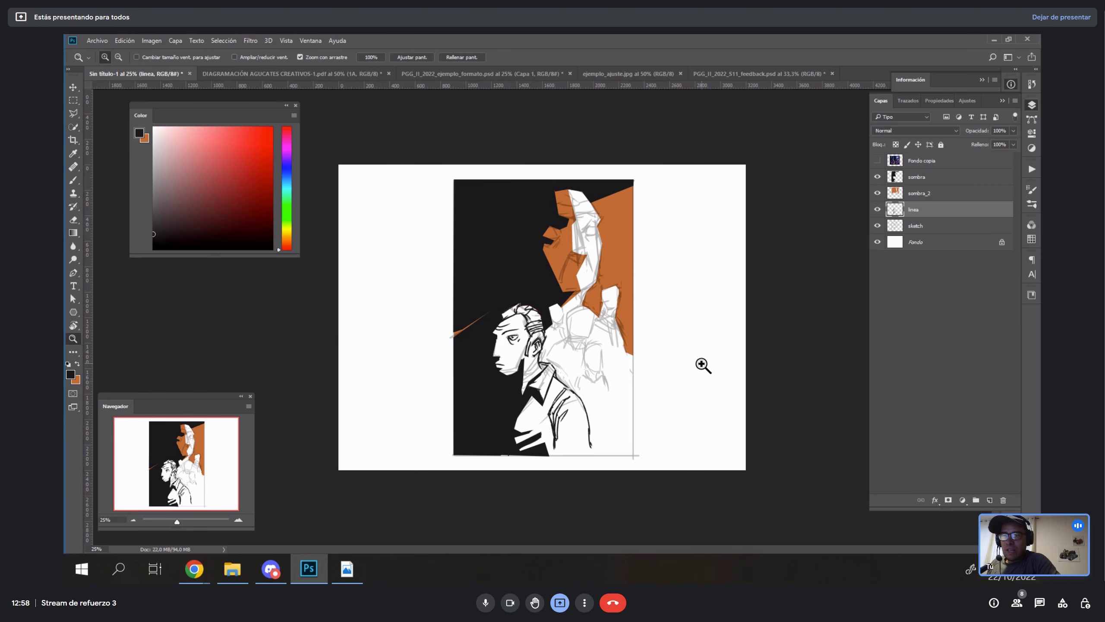
# - Rotate the whole image 90° to the right and undo the rotation
pyautogui.click(156, 42)
pyautogui.moveTo(282, 135)
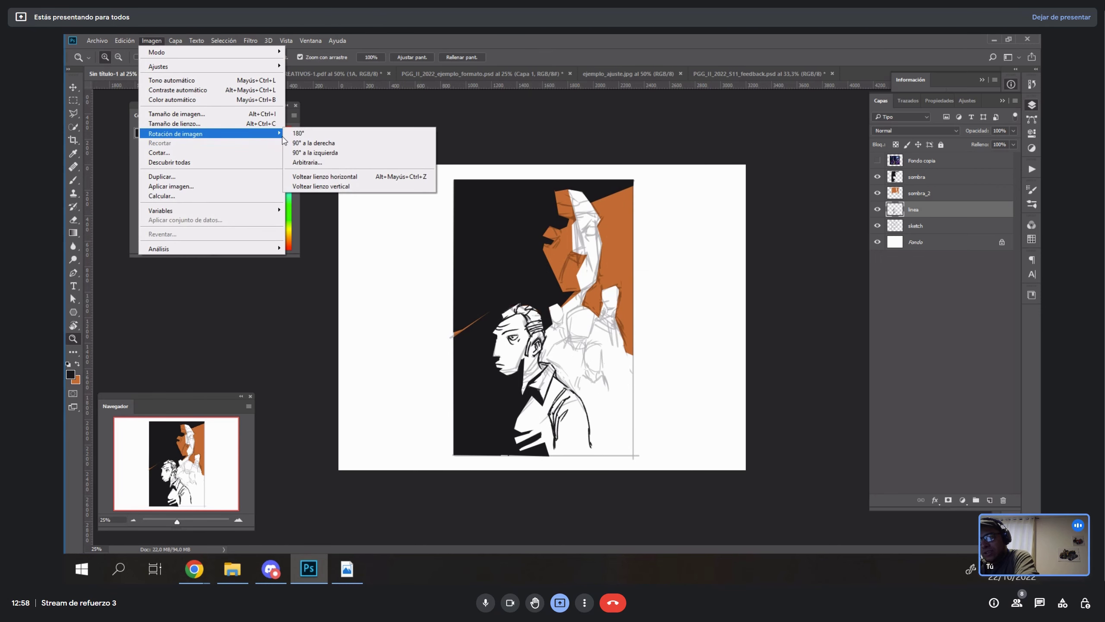
pyautogui.click(352, 144)
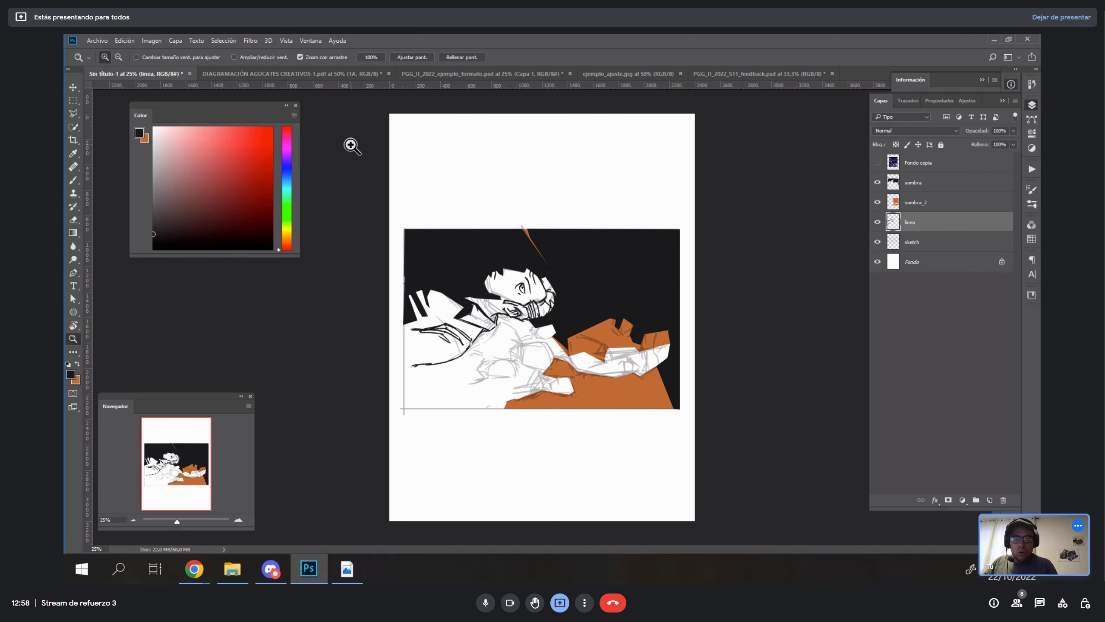
pyautogui.hotkey('ctrl', 'z')
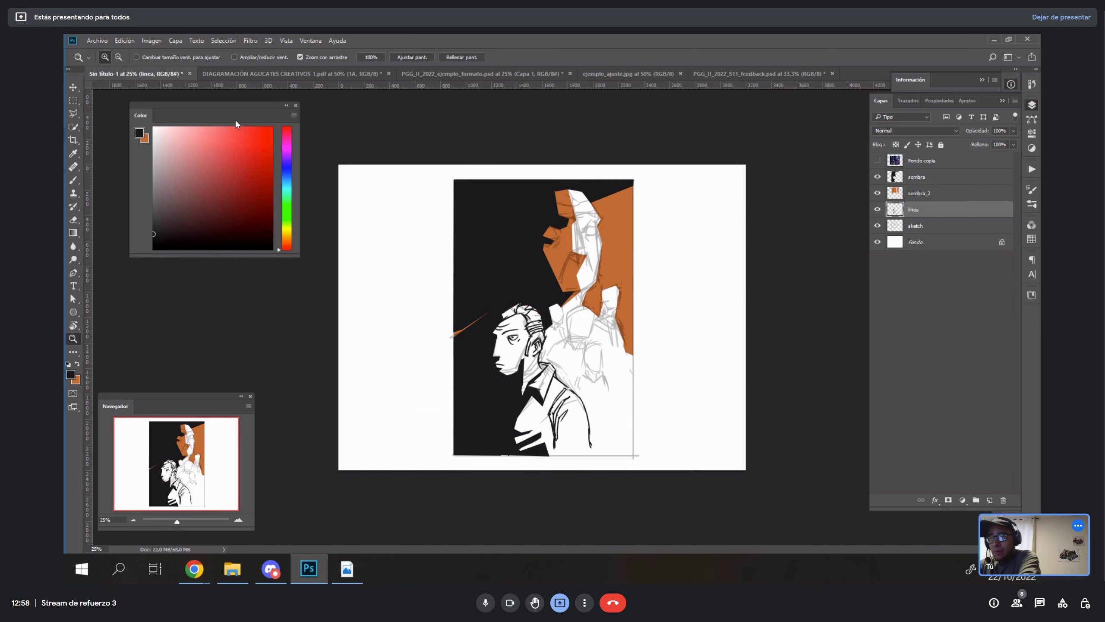
# - Rotate the canvas by an arbitrary angle of 25° to the right and undo the rotation
pyautogui.click(149, 42)
pyautogui.moveTo(209, 134)
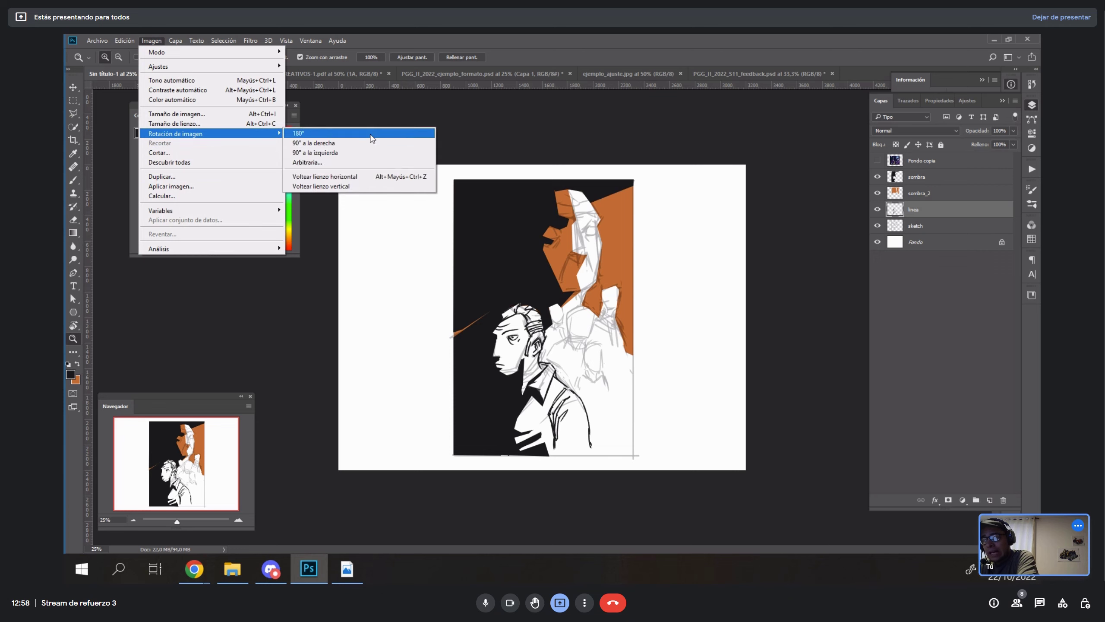
pyautogui.click(378, 164)
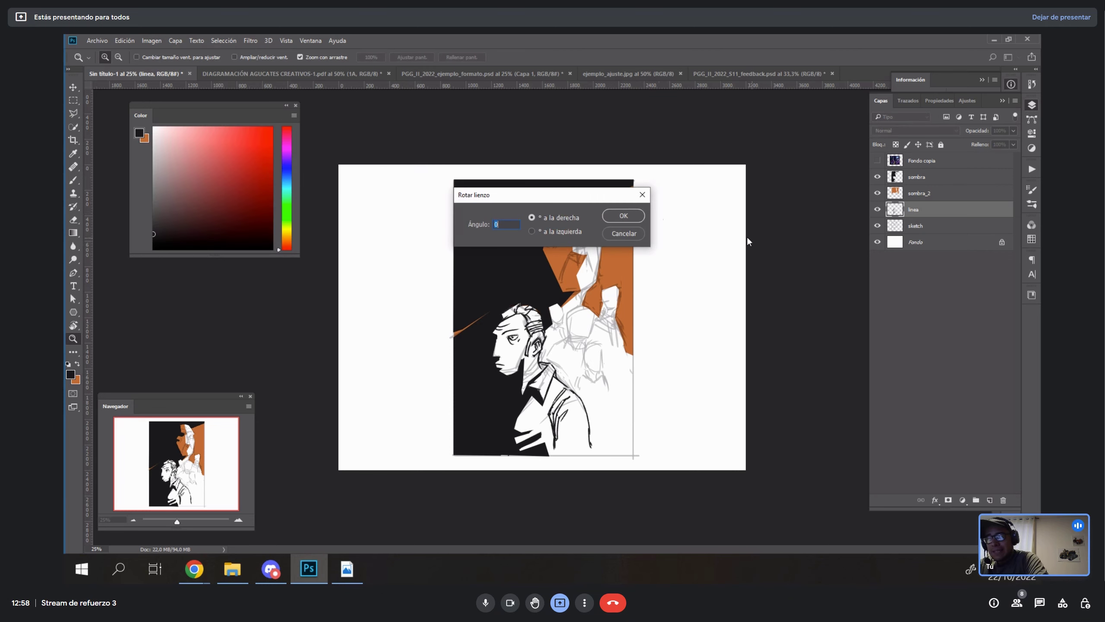
pyautogui.write('25')
pyautogui.press('Return')
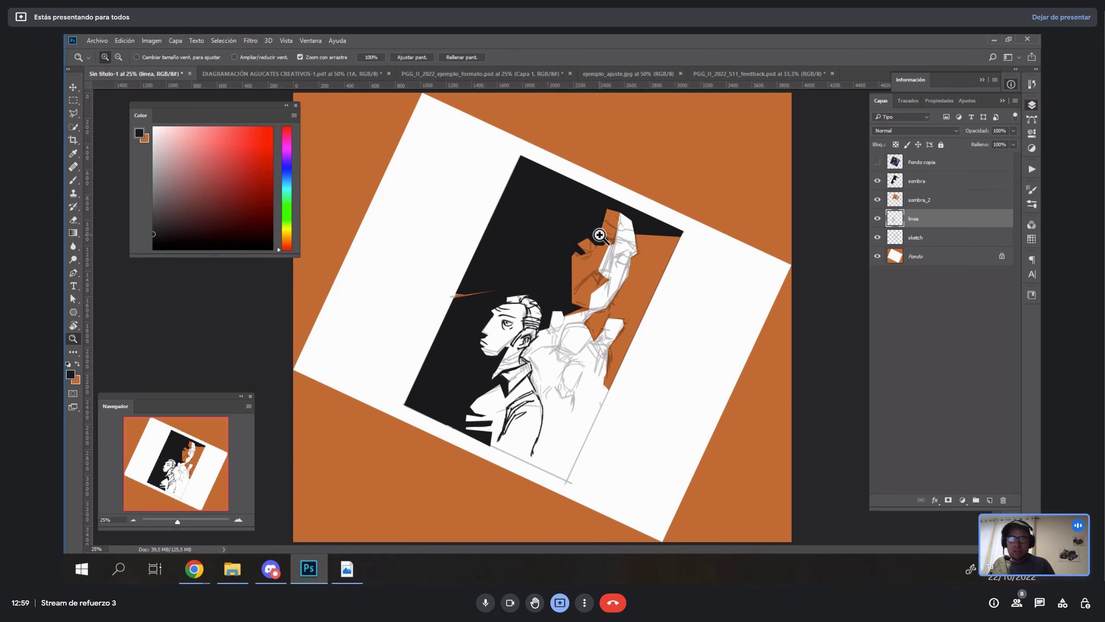
pyautogui.hotkey('ctrl', 'z')
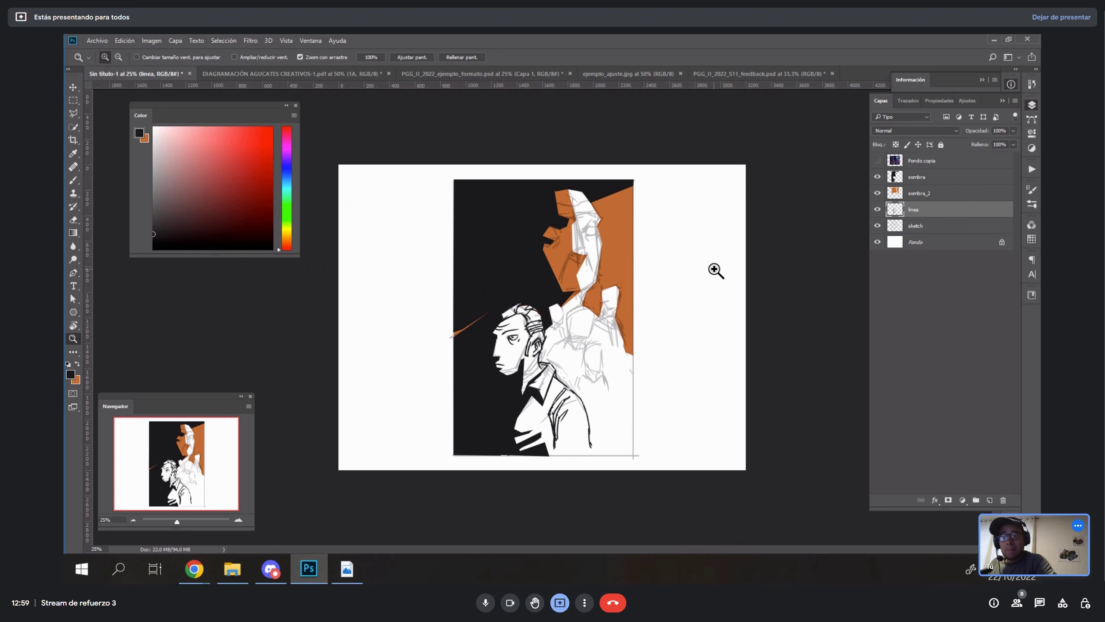
# - Crop the canvas inward from its upper-right corner, cutting through the large head
pyautogui.press('c')
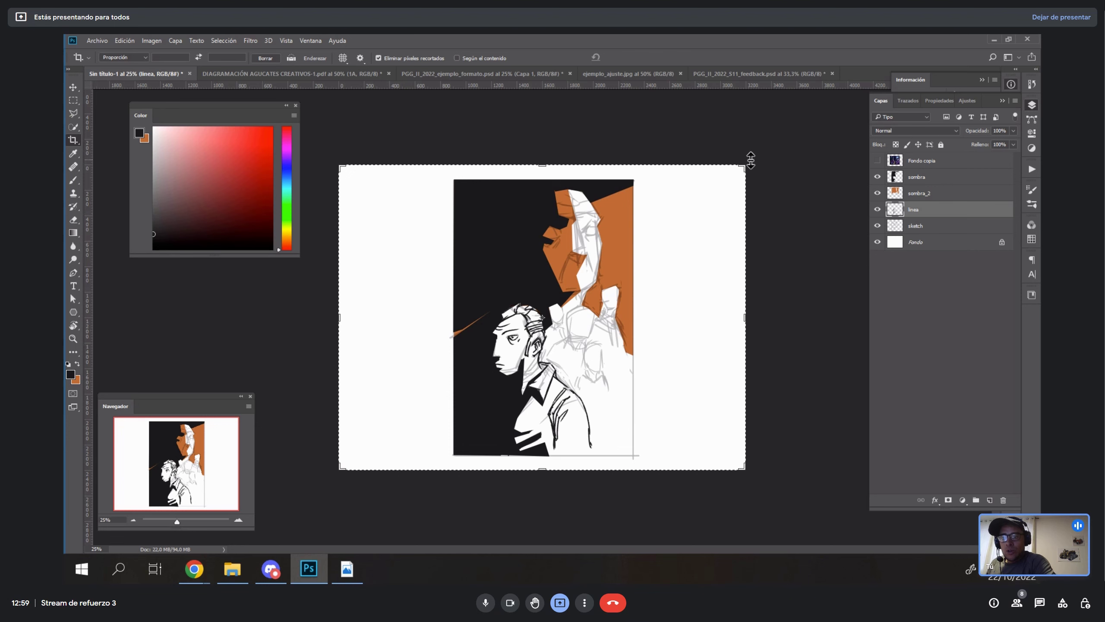
pyautogui.moveTo(743, 165); pyautogui.dragTo(680, 226)
pyautogui.press('Return')
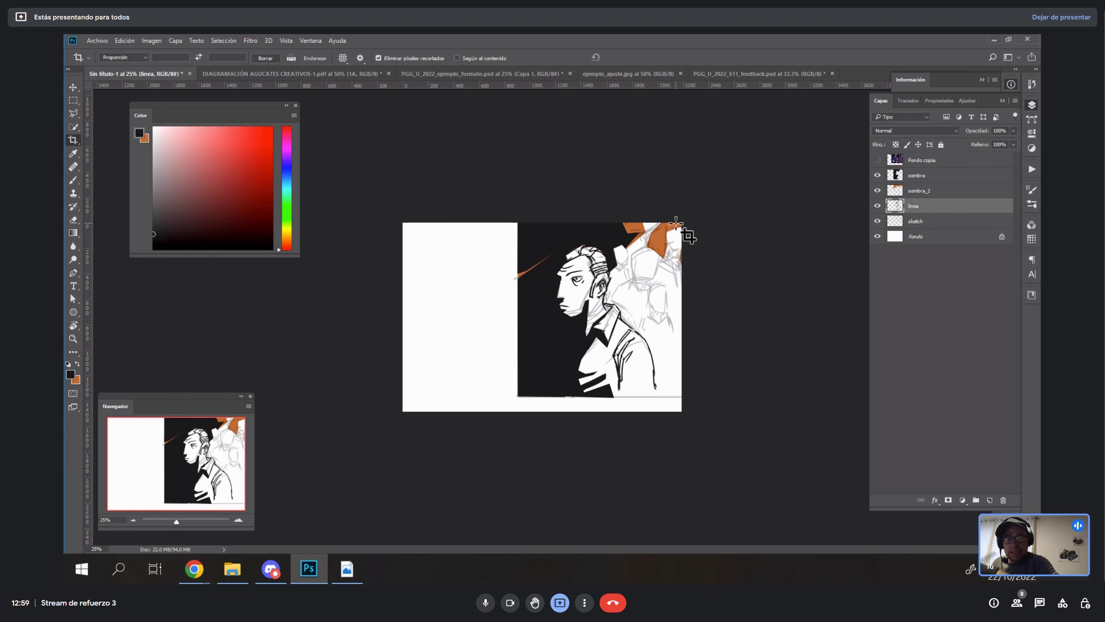
# - Shift the sombra layer slightly down and left on the cropped canvas, and undo both the move and the crop
pyautogui.click(925, 175)
pyautogui.press('v')
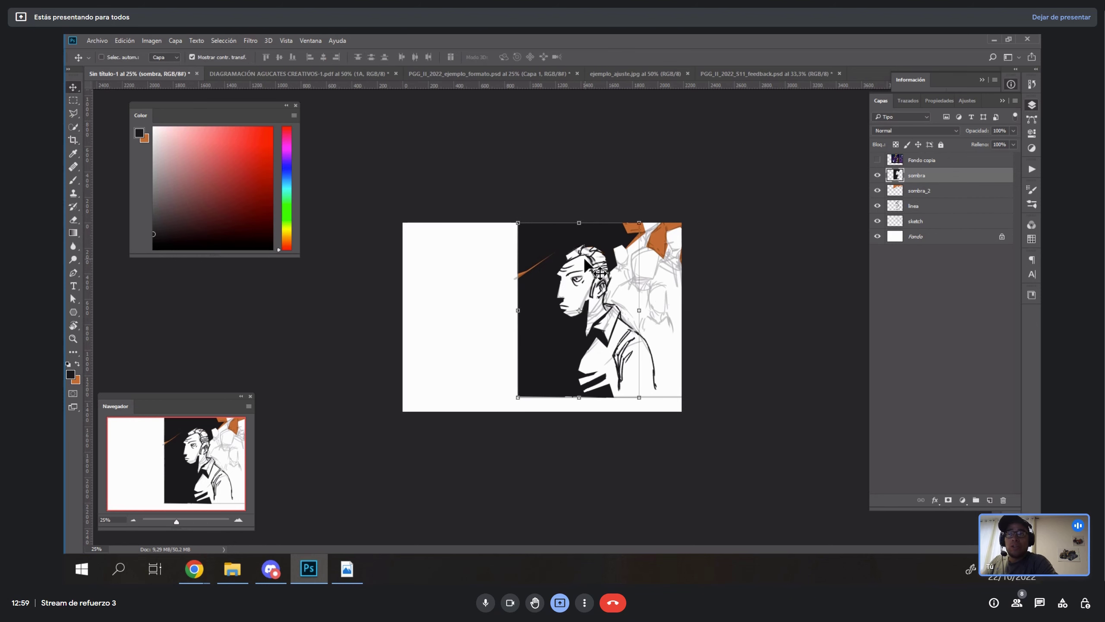
pyautogui.moveTo(585, 258); pyautogui.dragTo(581, 265)
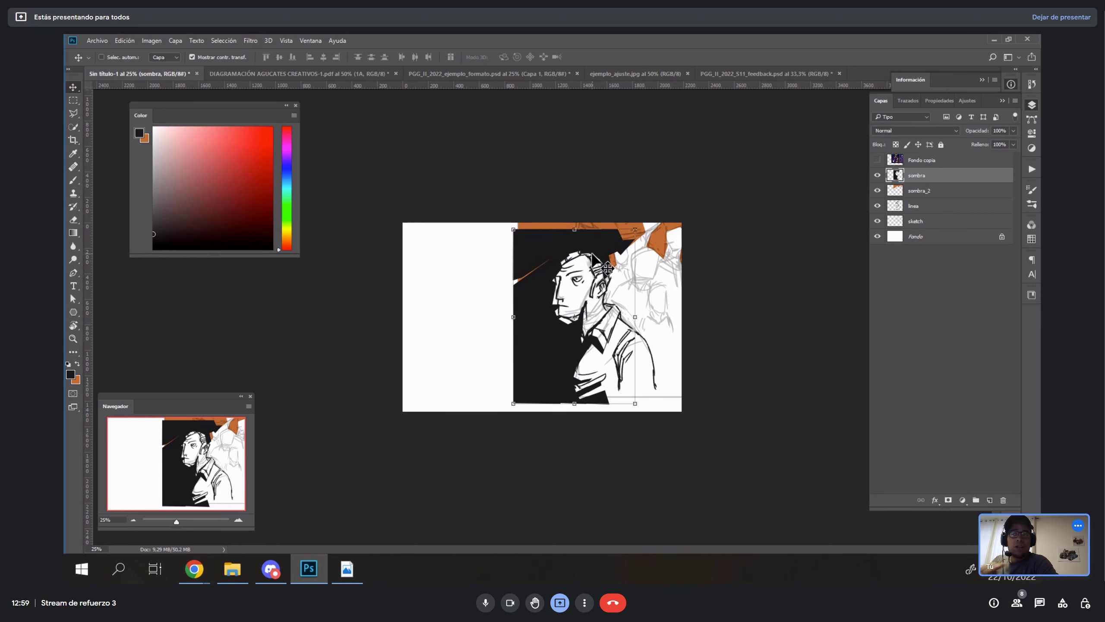
pyautogui.hotkey('ctrl', 'z')
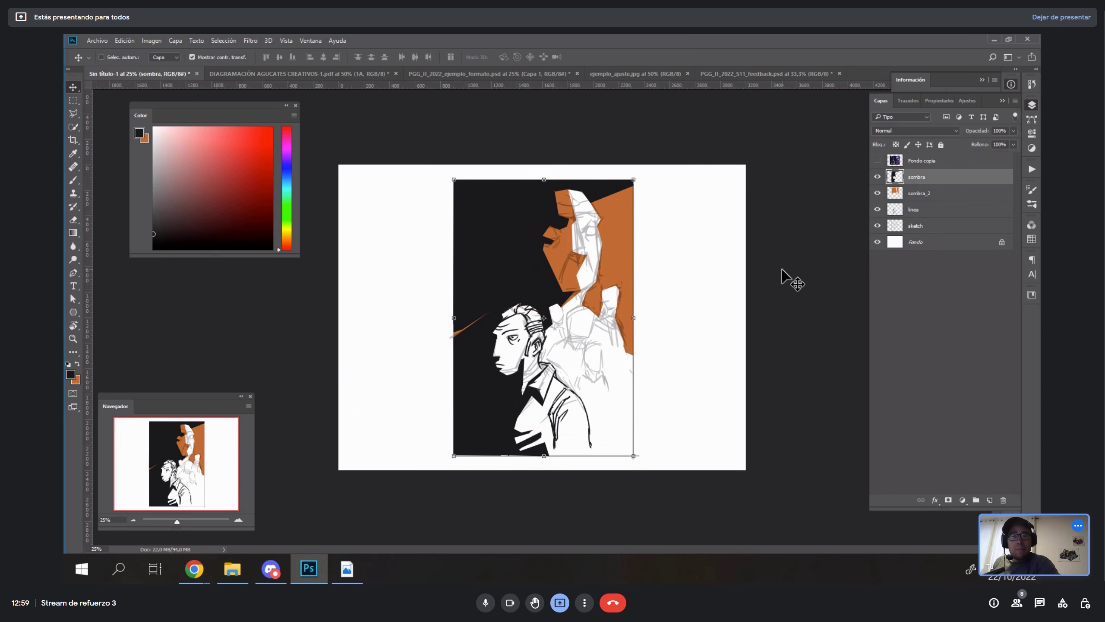
# - Try to crop the canvas with a slightly rotated crop frame that tilts the artwork
pyautogui.press('c')
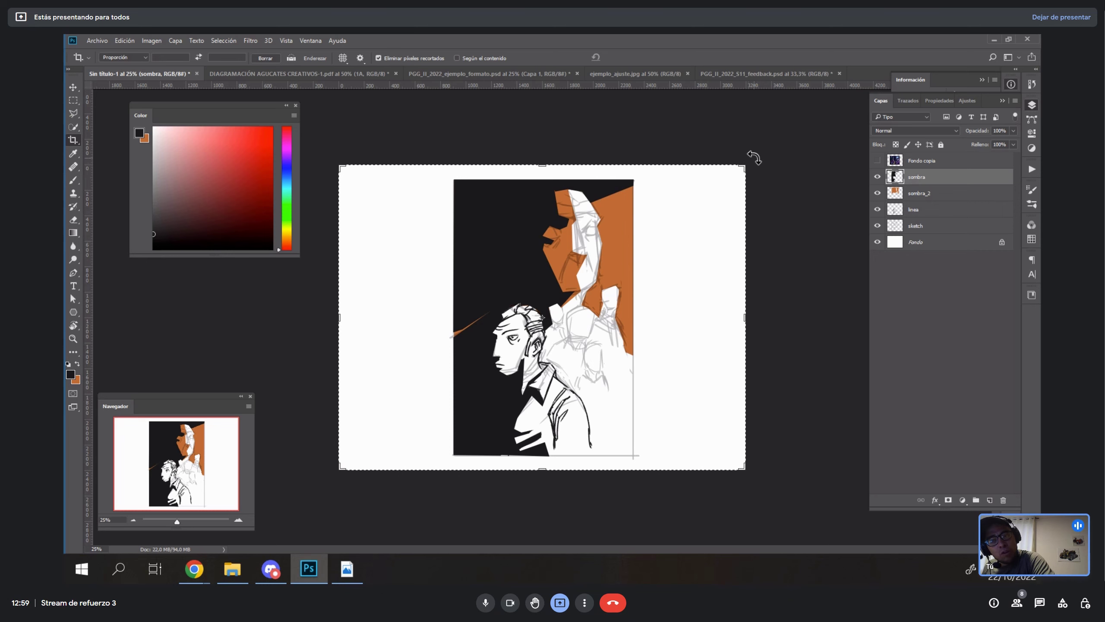
pyautogui.moveTo(757, 157); pyautogui.dragTo(760, 185)
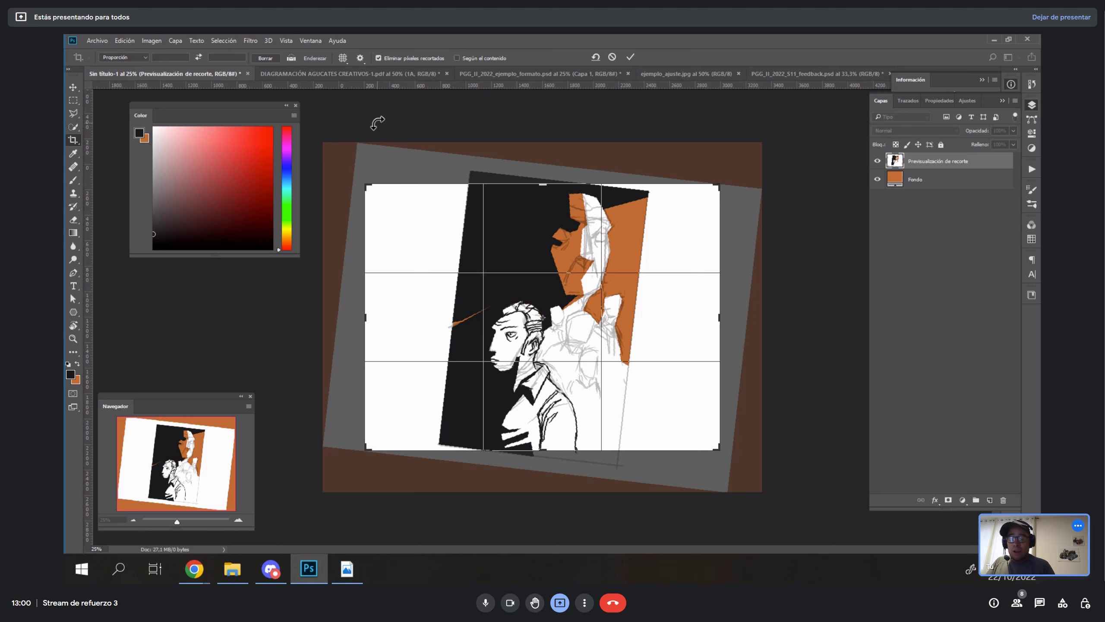
pyautogui.press('Return')
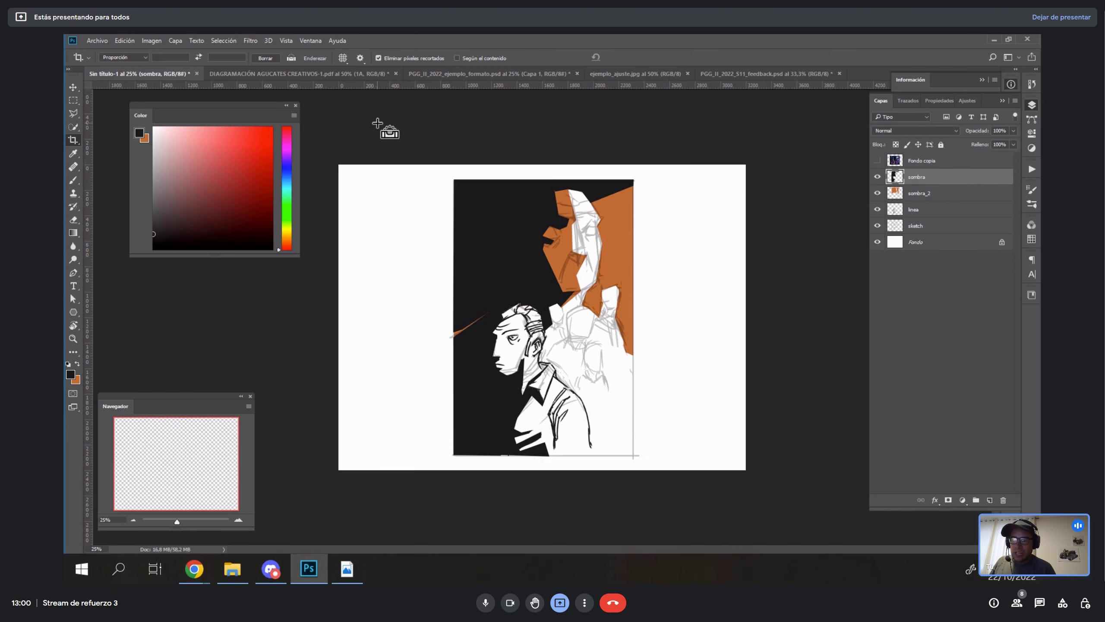
# - Ink the forehead wrinkles of the large head on the linea layer with a black brush
pyautogui.press('z')
pyautogui.moveTo(610, 278); pyautogui.dragTo(731, 318)
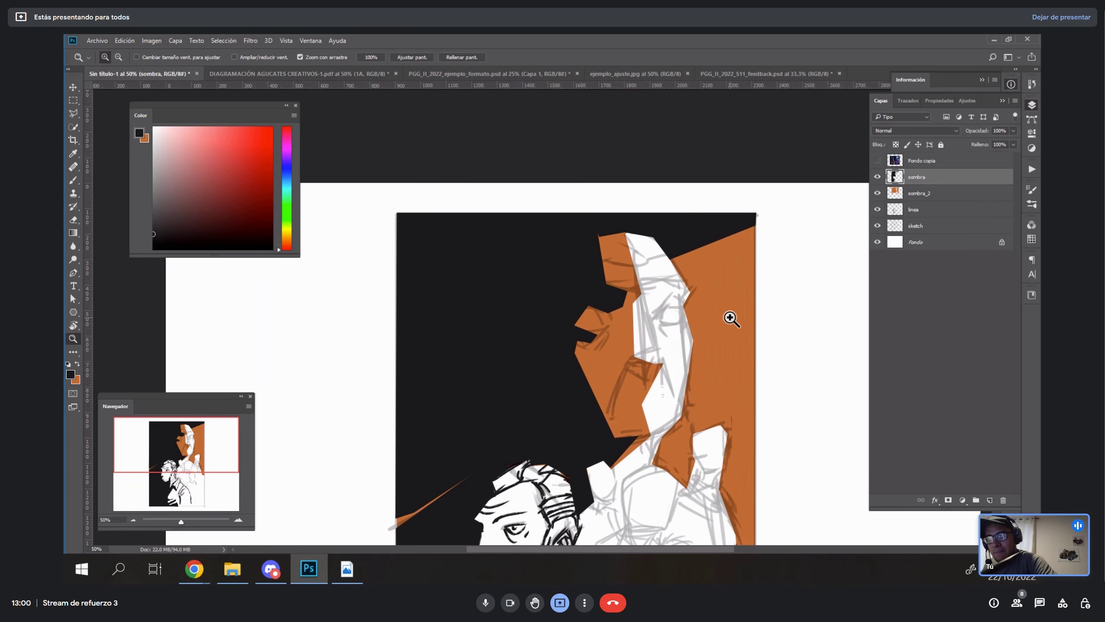
pyautogui.click(931, 210)
pyautogui.press('b')
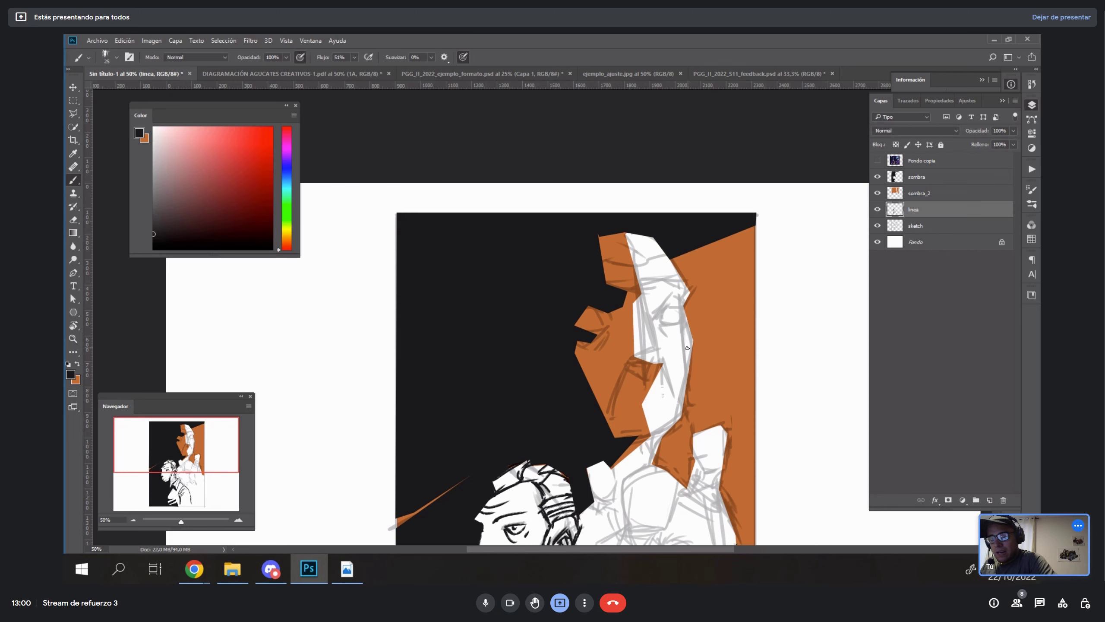
pyautogui.press('r')
pyautogui.moveTo(654, 296)
pyautogui.mouseDown()
pyautogui.moveTo(567, 266)
pyautogui.moveTo(564, 281)
pyautogui.moveTo(577, 267)
pyautogui.mouseUp()
pyautogui.hotkey('ctrl', '+')
pyautogui.press('b')
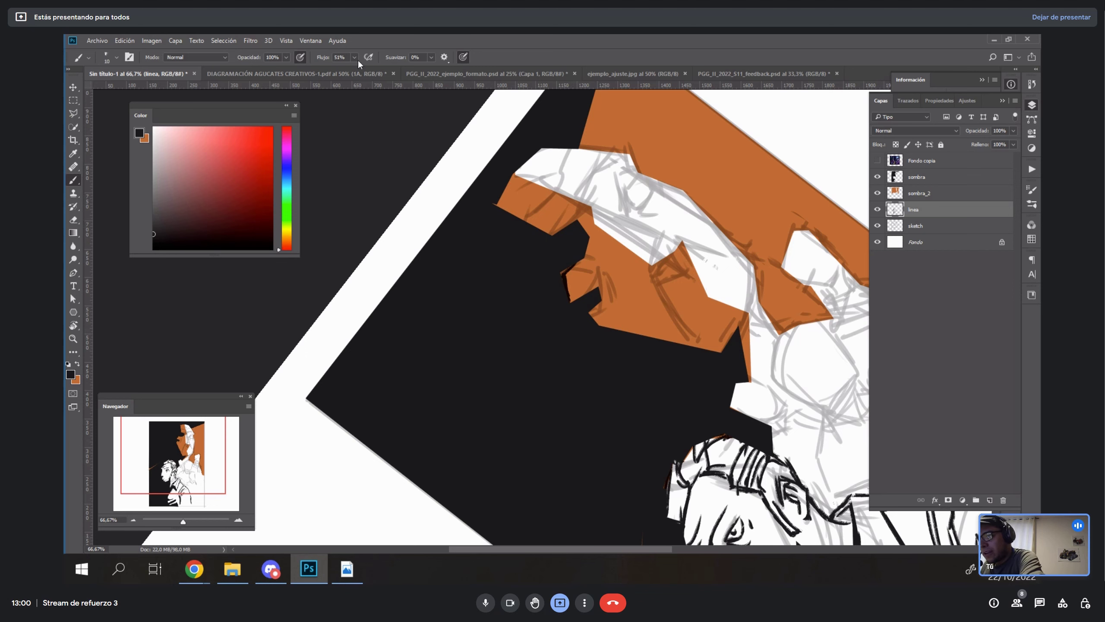
pyautogui.press('r')
pyautogui.moveTo(758, 186); pyautogui.dragTo(753, 235)
pyautogui.press('b')
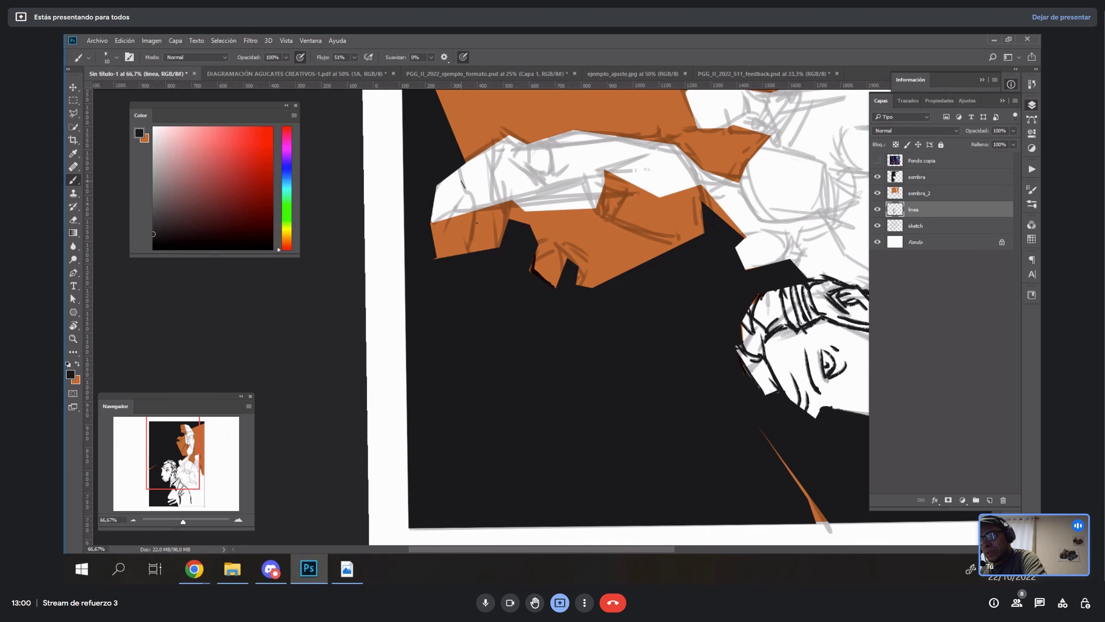
pyautogui.hotkey('ctrl', 'z')
pyautogui.press(']')
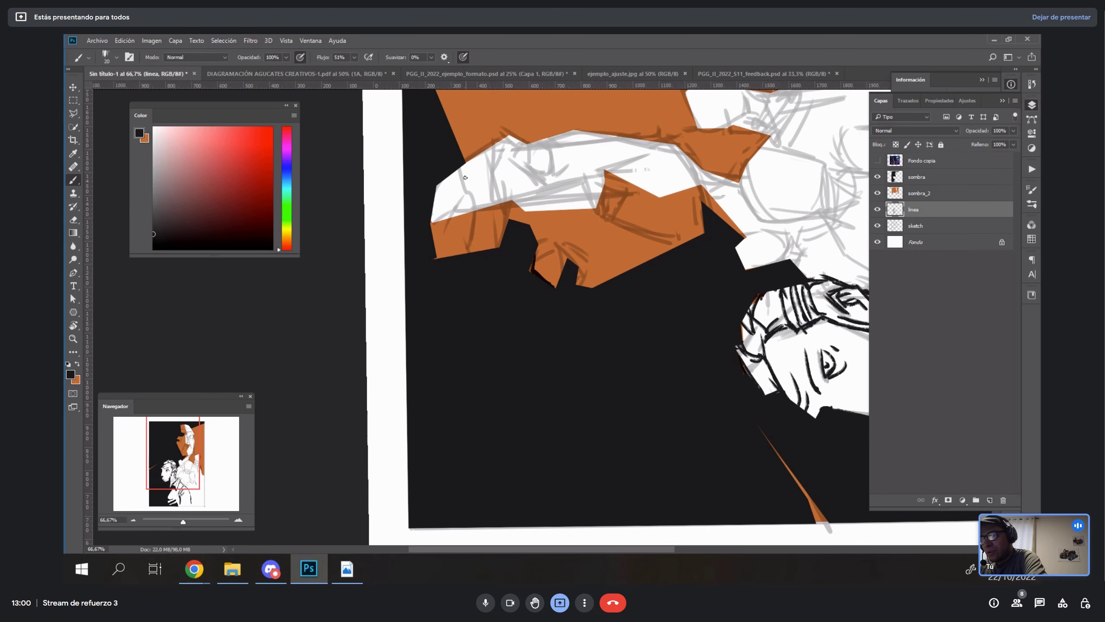
pyautogui.moveTo(465, 177)
pyautogui.mouseDown()
pyautogui.moveTo(476, 211)
pyautogui.moveTo(470, 252)
pyautogui.moveTo(466, 213)
pyautogui.moveTo(444, 255)
pyautogui.mouseUp()
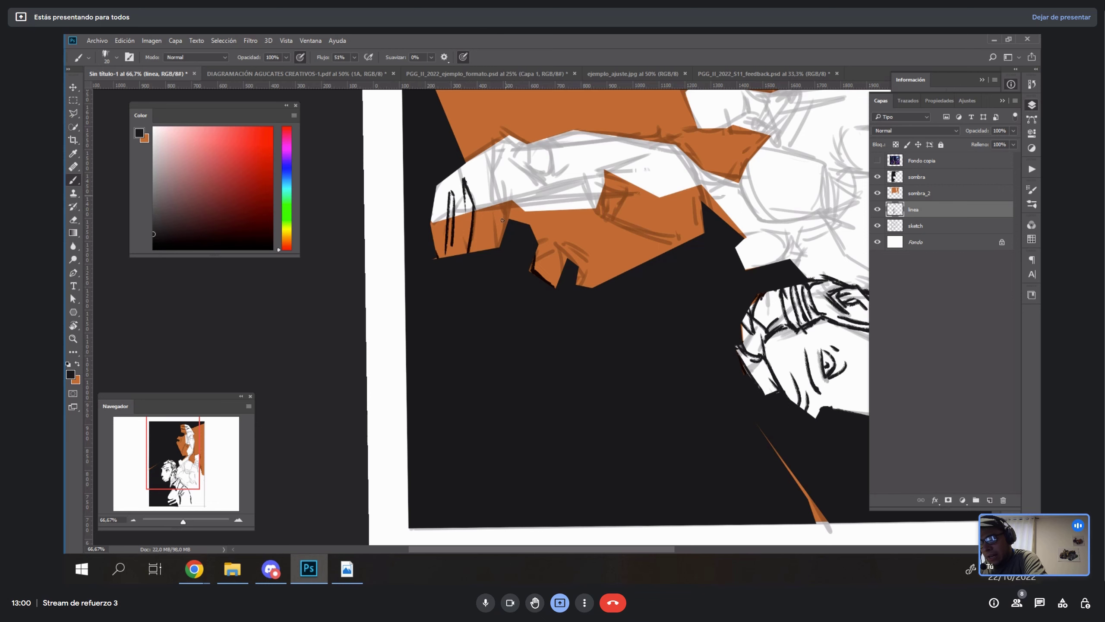
# - Ink the large face's brow, lit eye and nose line, and rough up the edges of the shadowed eye socket
pyautogui.moveTo(502, 240); pyautogui.dragTo(508, 207)
pyautogui.moveTo(507, 142); pyautogui.dragTo(506, 174)
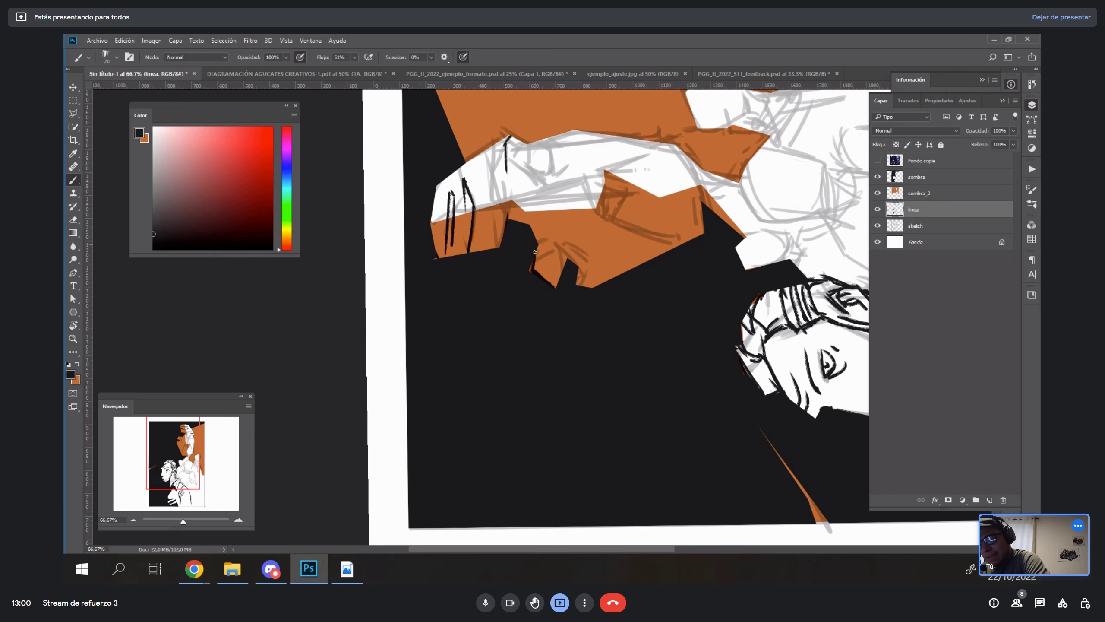
pyautogui.moveTo(538, 252); pyautogui.dragTo(560, 255)
pyautogui.moveTo(549, 250)
pyautogui.mouseDown()
pyautogui.moveTo(533, 263)
pyautogui.moveTo(548, 250)
pyautogui.moveTo(565, 274)
pyautogui.moveTo(577, 264)
pyautogui.moveTo(703, 321)
pyautogui.moveTo(585, 254)
pyautogui.moveTo(538, 315)
pyautogui.moveTo(558, 221)
pyautogui.moveTo(589, 240)
pyautogui.moveTo(581, 227)
pyautogui.moveTo(558, 281)
pyautogui.moveTo(554, 262)
pyautogui.moveTo(576, 274)
pyautogui.moveTo(558, 283)
pyautogui.moveTo(579, 279)
pyautogui.moveTo(528, 296)
pyautogui.moveTo(525, 266)
pyautogui.moveTo(540, 252)
pyautogui.moveTo(541, 261)
pyautogui.mouseUp()
pyautogui.press('r')
pyautogui.press('r')
pyautogui.press('e')
pyautogui.moveTo(603, 344)
pyautogui.mouseDown()
pyautogui.moveTo(577, 378)
pyautogui.moveTo(590, 363)
pyautogui.moveTo(579, 300)
pyautogui.moveTo(551, 291)
pyautogui.moveTo(531, 306)
pyautogui.moveTo(565, 270)
pyautogui.moveTo(538, 330)
pyautogui.moveTo(519, 266)
pyautogui.moveTo(528, 254)
pyautogui.moveTo(541, 253)
pyautogui.moveTo(545, 273)
pyautogui.moveTo(543, 310)
pyautogui.moveTo(535, 278)
pyautogui.moveTo(548, 350)
pyautogui.moveTo(536, 367)
pyautogui.moveTo(558, 338)
pyautogui.mouseUp()
pyautogui.press('b')
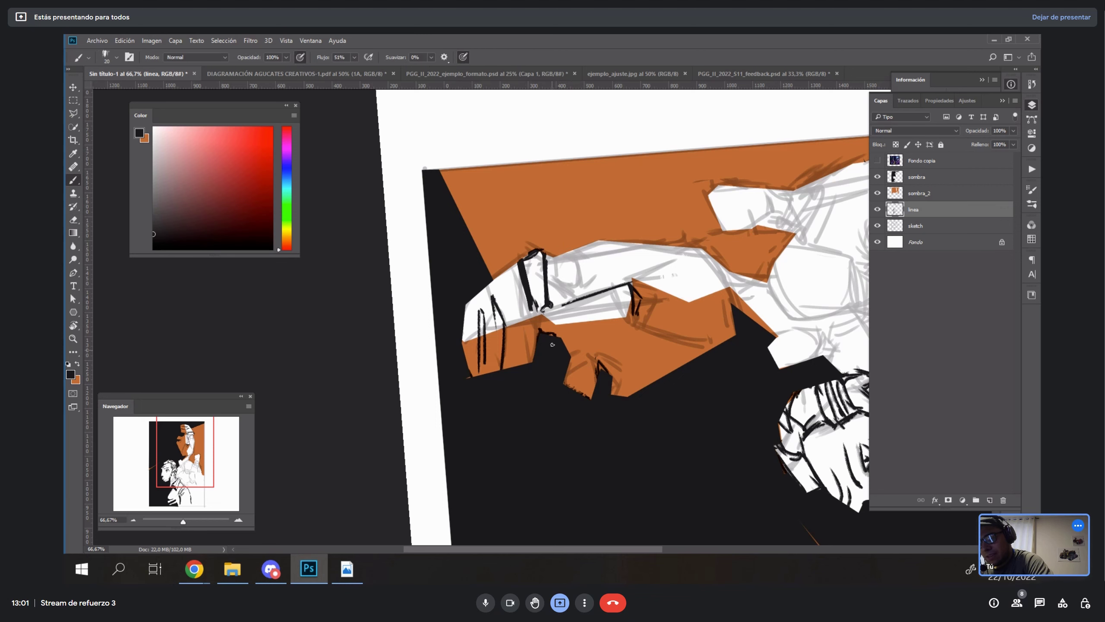
pyautogui.moveTo(550, 268)
pyautogui.mouseDown()
pyautogui.moveTo(562, 287)
pyautogui.moveTo(551, 296)
pyautogui.moveTo(560, 278)
pyautogui.moveTo(557, 296)
pyautogui.moveTo(574, 281)
pyautogui.mouseUp()
# - Sketch a curved double-headed arrow on the white canvas beside the poster and undo its strokes
pyautogui.press('r')
pyautogui.moveTo(673, 342)
pyautogui.mouseDown()
pyautogui.moveTo(765, 328)
pyautogui.moveTo(701, 366)
pyautogui.moveTo(361, 193)
pyautogui.moveTo(679, 209)
pyautogui.moveTo(331, 418)
pyautogui.moveTo(357, 183)
pyautogui.moveTo(735, 283)
pyautogui.moveTo(762, 430)
pyautogui.moveTo(798, 391)
pyautogui.moveTo(715, 255)
pyautogui.mouseUp()
pyautogui.press('Escape')
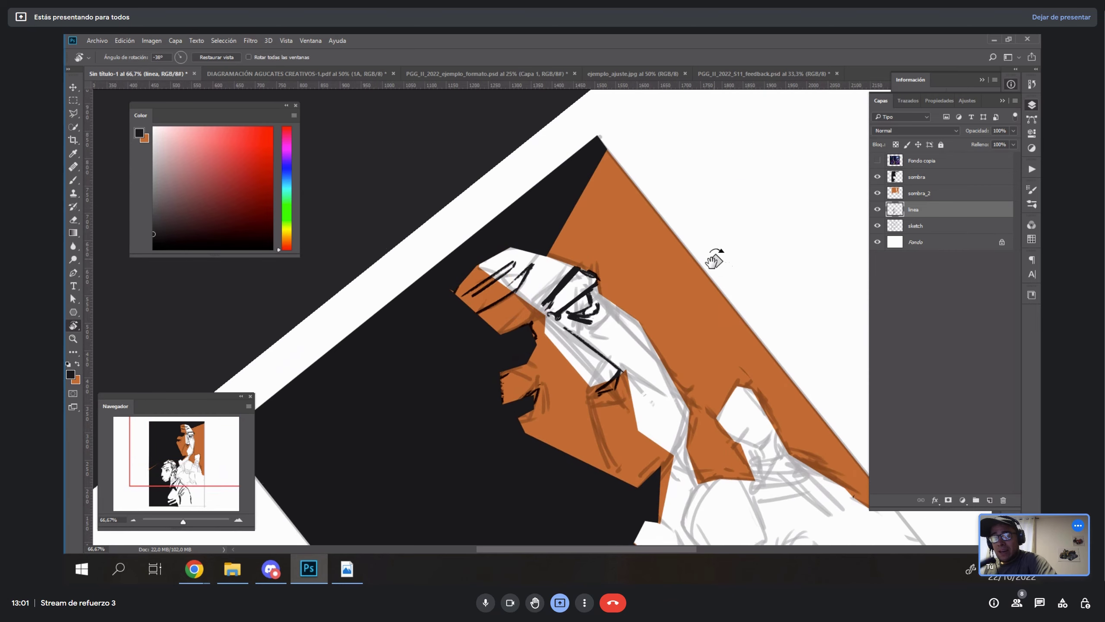
pyautogui.press('b')
pyautogui.moveTo(643, 370); pyautogui.dragTo(598, 339)
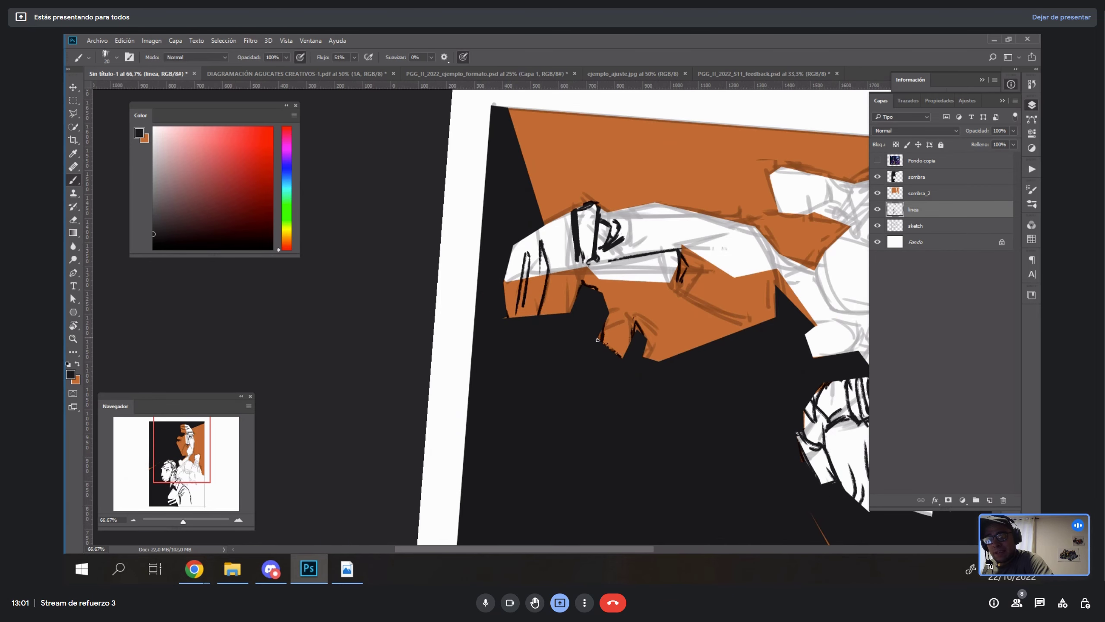
pyautogui.press('Escape')
pyautogui.moveTo(744, 370); pyautogui.dragTo(710, 268)
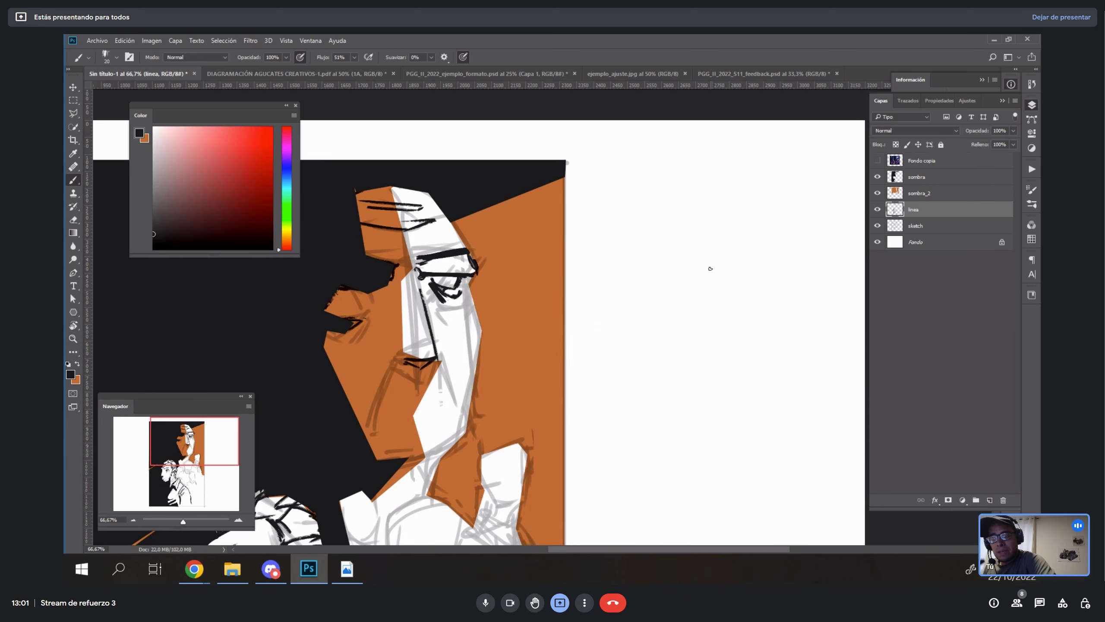
pyautogui.moveTo(618, 413)
pyautogui.mouseDown()
pyautogui.moveTo(736, 251)
pyautogui.moveTo(781, 244)
pyautogui.moveTo(633, 420)
pyautogui.mouseUp()
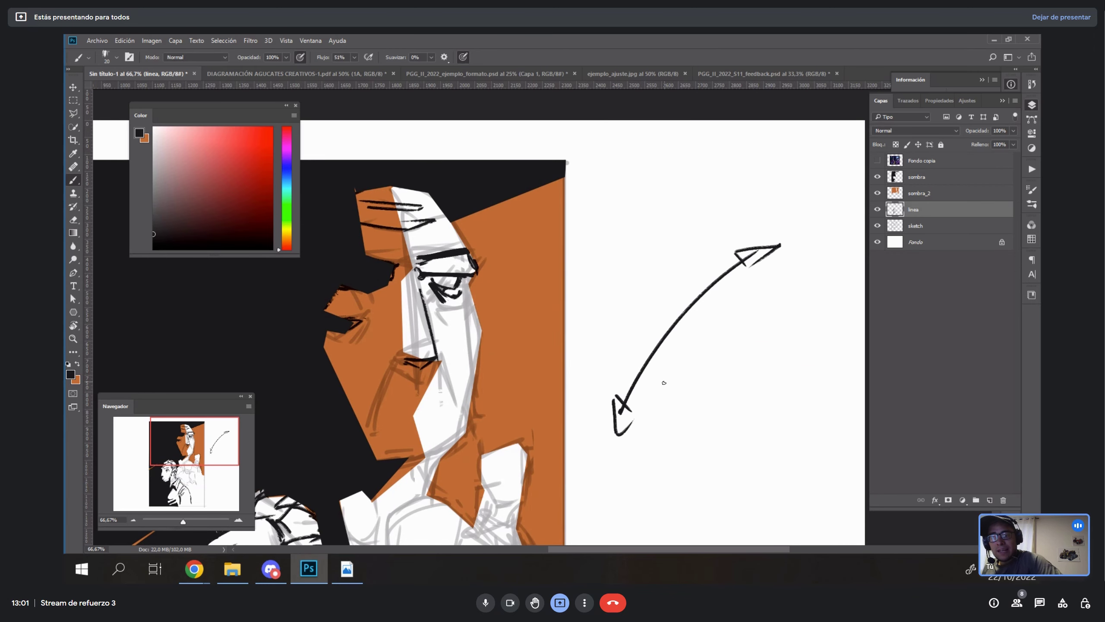
pyautogui.hotkey('ctrl', 'z')
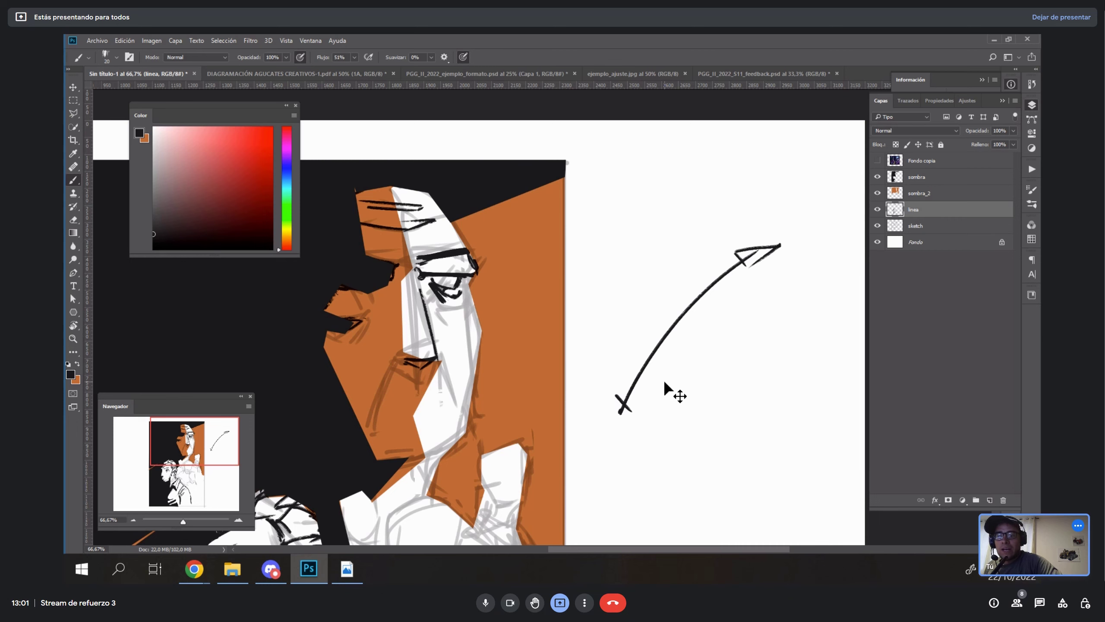
pyautogui.hotkey('ctrl', 'z')
pyautogui.hotkey('ctrl', 'z')
pyautogui.hotkey('ctrl', 'z')
# - Ink the large face's shadowed eye, the mouth line, the mark under the nose and the lower lip
pyautogui.press('r')
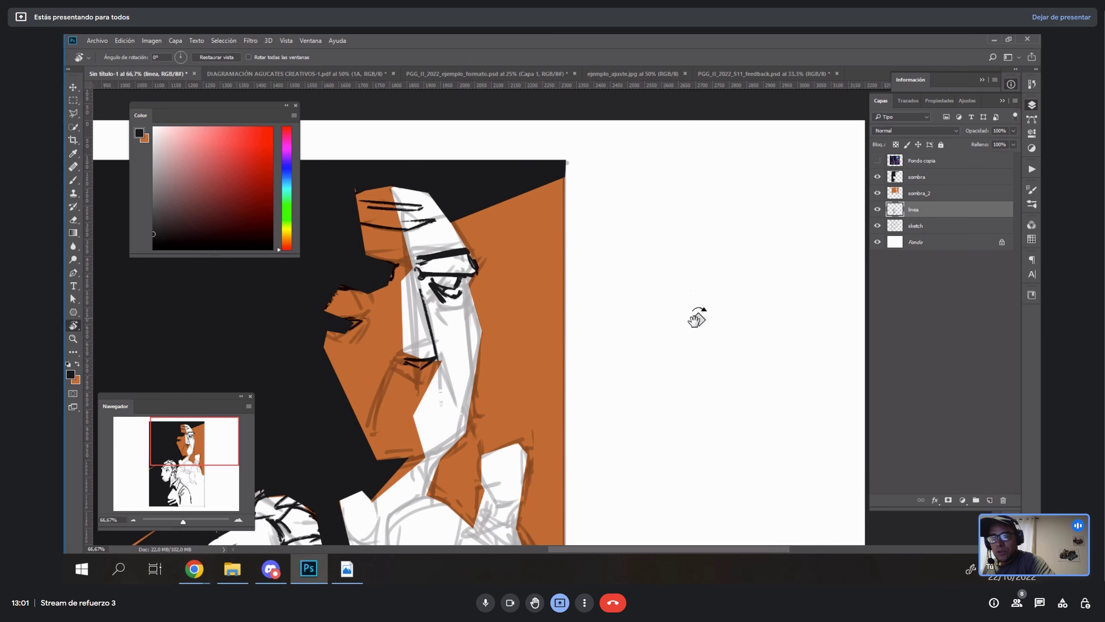
pyautogui.moveTo(696, 316); pyautogui.dragTo(659, 213)
pyautogui.moveTo(574, 365)
pyautogui.mouseDown()
pyautogui.moveTo(716, 317)
pyautogui.moveTo(531, 309)
pyautogui.moveTo(622, 289)
pyautogui.moveTo(612, 309)
pyautogui.mouseUp()
pyautogui.press('b')
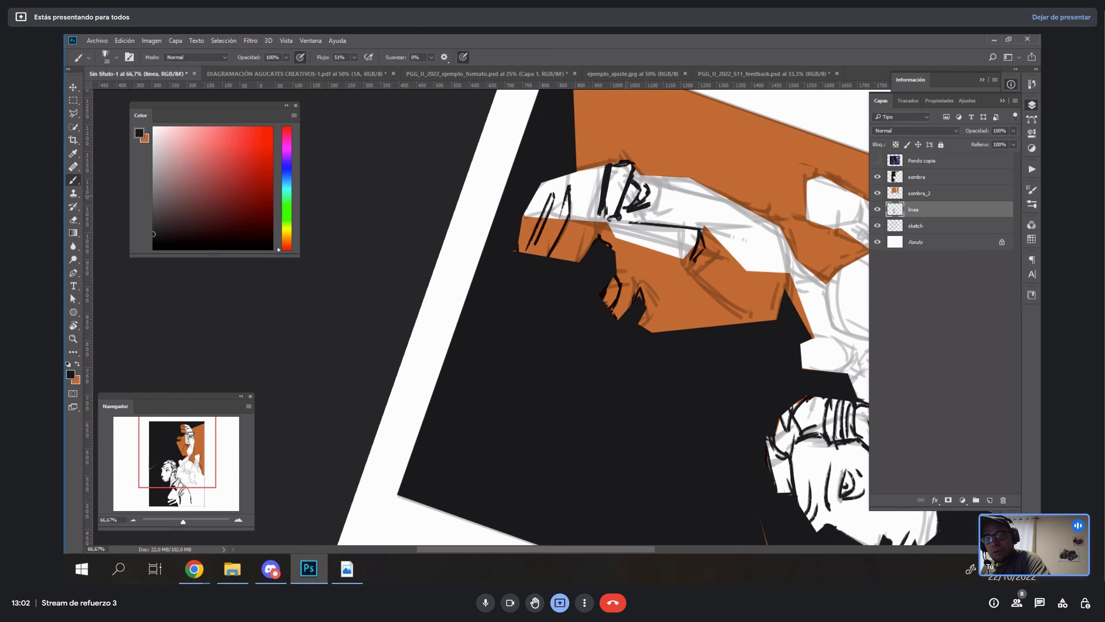
pyautogui.moveTo(609, 293); pyautogui.dragTo(626, 288)
pyautogui.moveTo(742, 247); pyautogui.dragTo(726, 302)
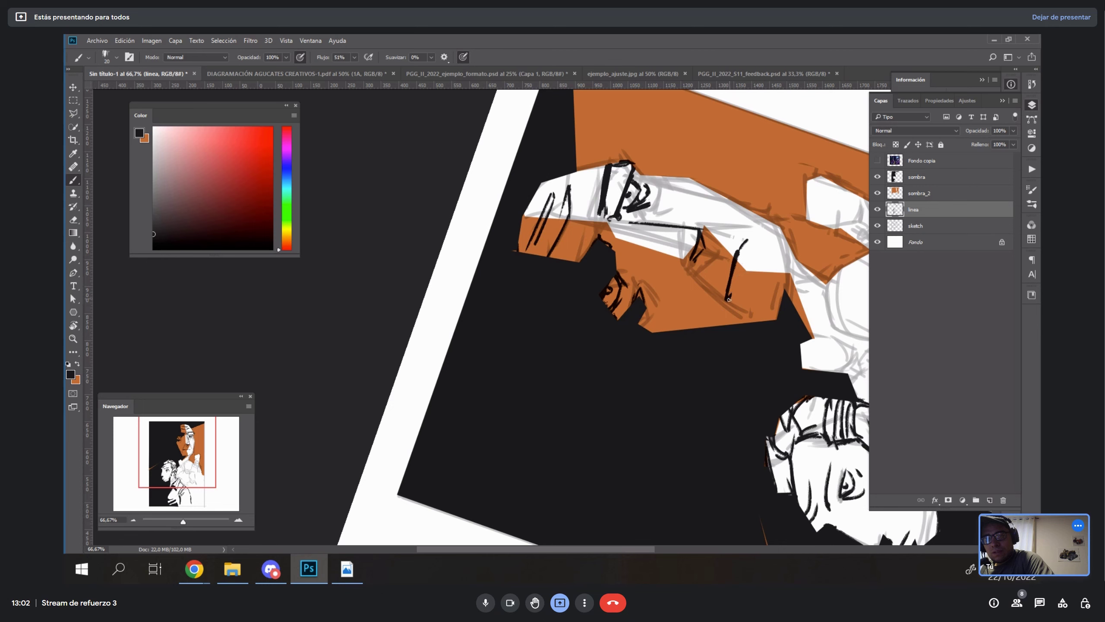
pyautogui.moveTo(711, 248); pyautogui.dragTo(721, 252)
pyautogui.moveTo(761, 254)
pyautogui.mouseDown()
pyautogui.moveTo(742, 286)
pyautogui.moveTo(749, 267)
pyautogui.mouseUp()
# - Darken the sombra layer to pure black with Hue/Saturation, setting the lightness to -100
pyautogui.click(928, 179)
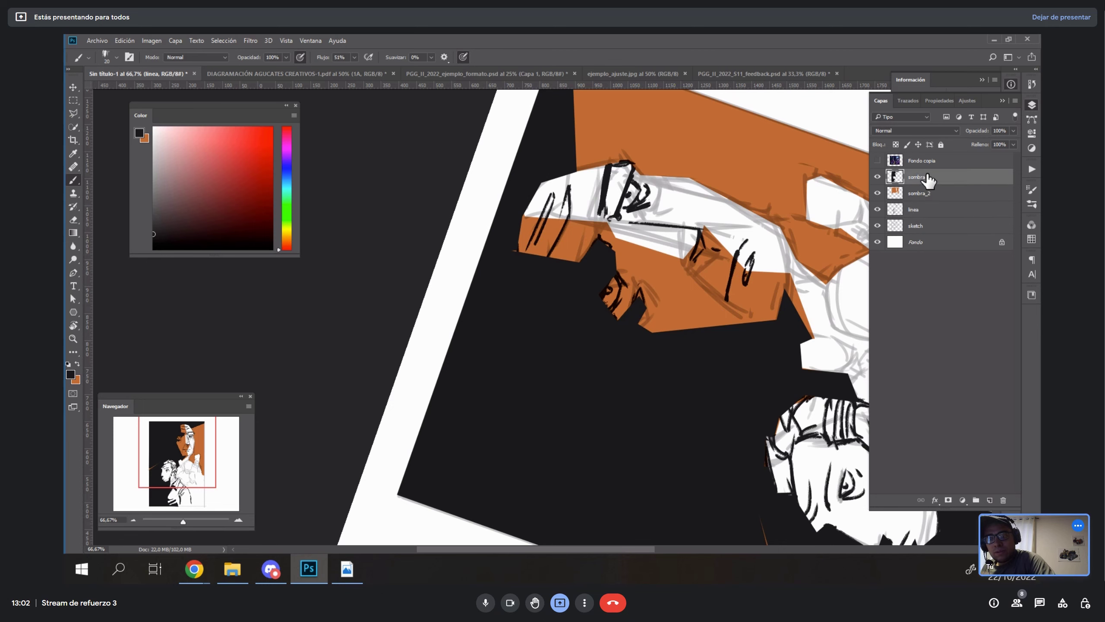
pyautogui.press('Escape')
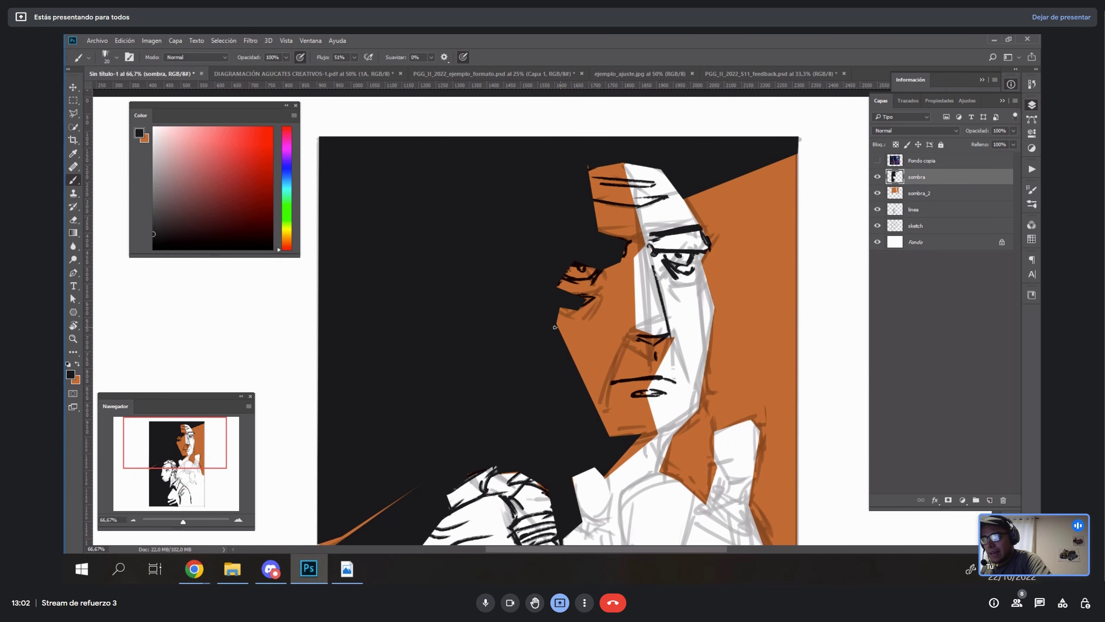
pyautogui.press('i')
pyautogui.click(510, 311)
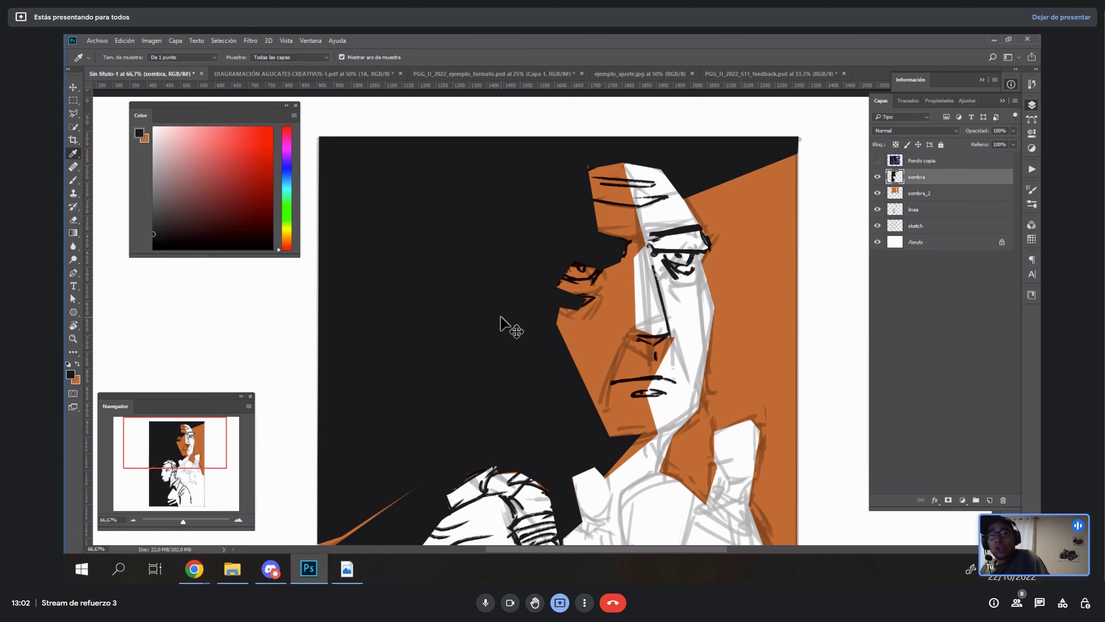
pyautogui.hotkey('ctrl', 'u')
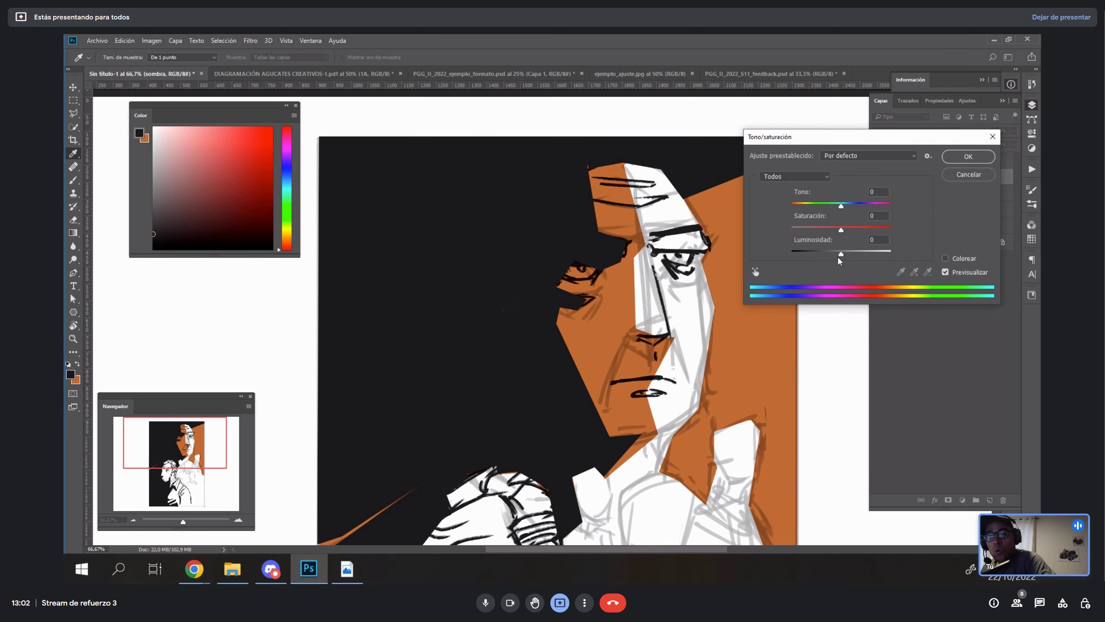
pyautogui.moveTo(839, 254); pyautogui.dragTo(789, 256)
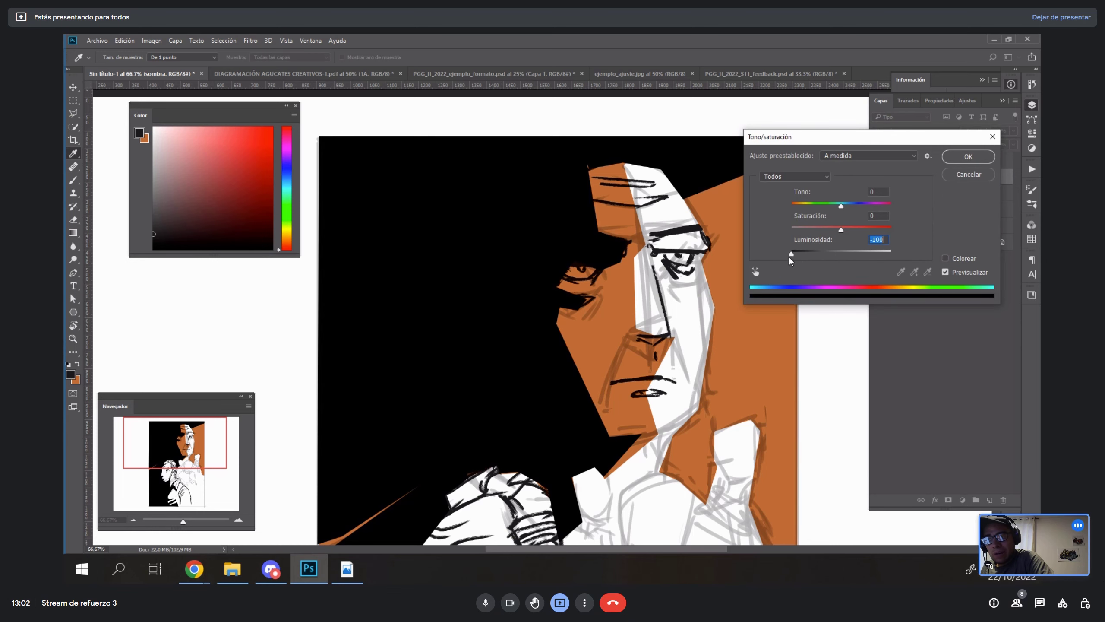
pyautogui.click(960, 161)
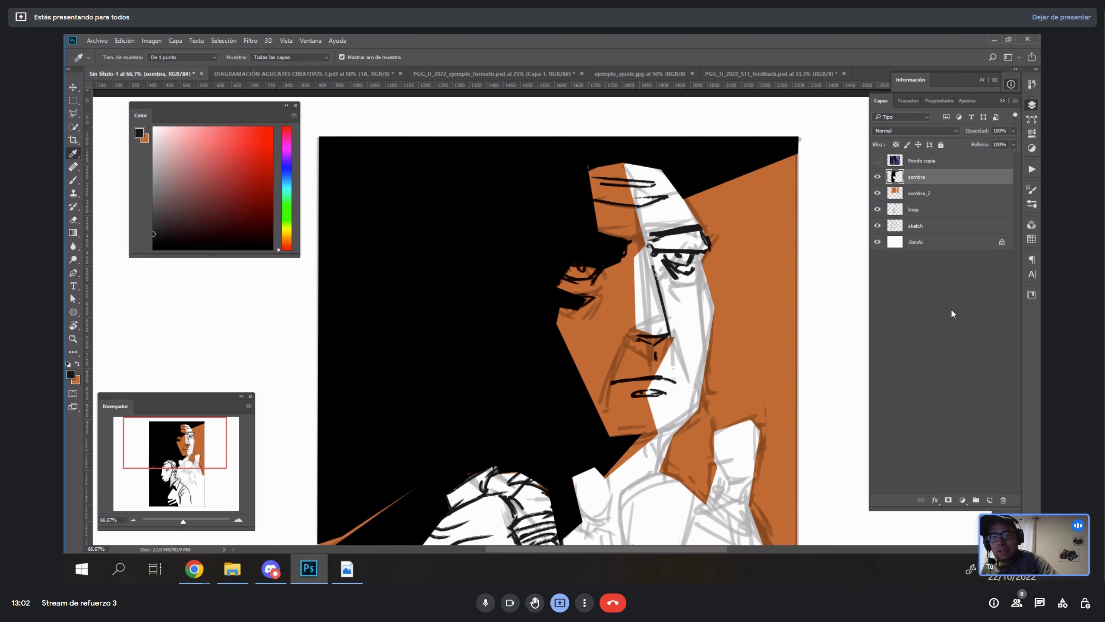
# - Sample the pure black and thicken the large face's jaw edge, nose shadow, eye lines and forehead wrinkles on the sombra layer
pyautogui.press('b')
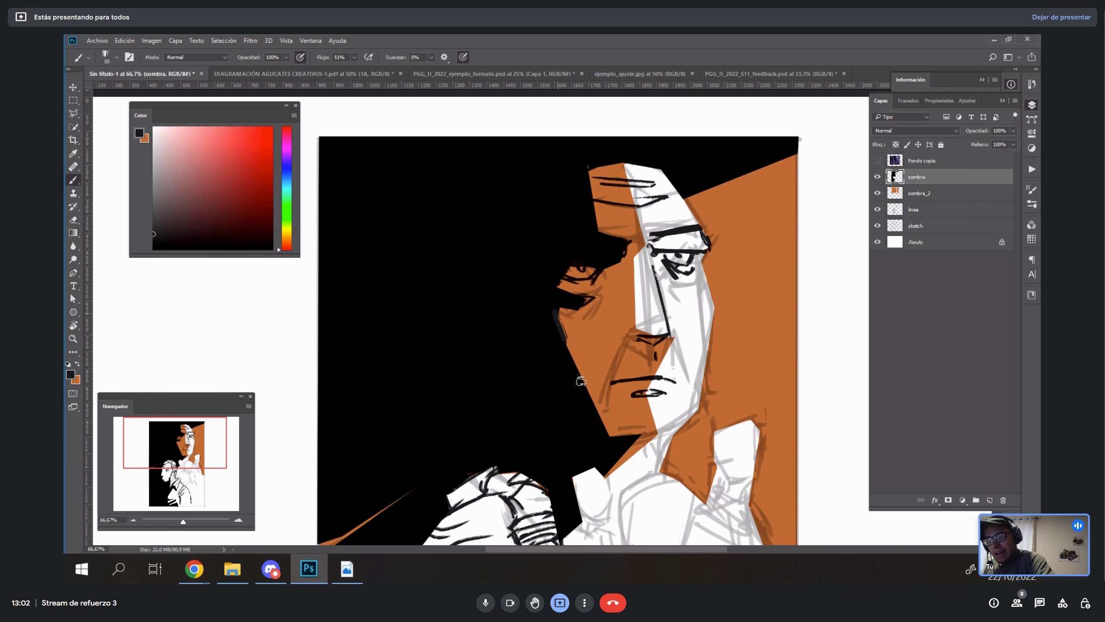
pyautogui.keyDown('alt'); pyautogui.click(570, 370); pyautogui.keyUp('alt')
pyautogui.moveTo(559, 323); pyautogui.dragTo(613, 440)
pyautogui.moveTo(653, 355)
pyautogui.mouseDown()
pyautogui.moveTo(646, 344)
pyautogui.moveTo(665, 336)
pyautogui.mouseUp()
pyautogui.moveTo(657, 252)
pyautogui.mouseDown()
pyautogui.moveTo(673, 281)
pyautogui.moveTo(655, 261)
pyautogui.moveTo(609, 275)
pyautogui.moveTo(625, 248)
pyautogui.moveTo(674, 283)
pyautogui.moveTo(535, 313)
pyautogui.moveTo(421, 275)
pyautogui.moveTo(421, 216)
pyautogui.moveTo(407, 278)
pyautogui.moveTo(402, 209)
pyautogui.moveTo(405, 272)
pyautogui.moveTo(423, 215)
pyautogui.moveTo(406, 257)
pyautogui.moveTo(411, 208)
pyautogui.moveTo(430, 224)
pyautogui.mouseUp()
pyautogui.press('r')
pyautogui.press('e')
pyautogui.press('[')
pyautogui.press('[')
pyautogui.press('[')
pyautogui.press('[')
pyautogui.press('[')
pyautogui.press('[')
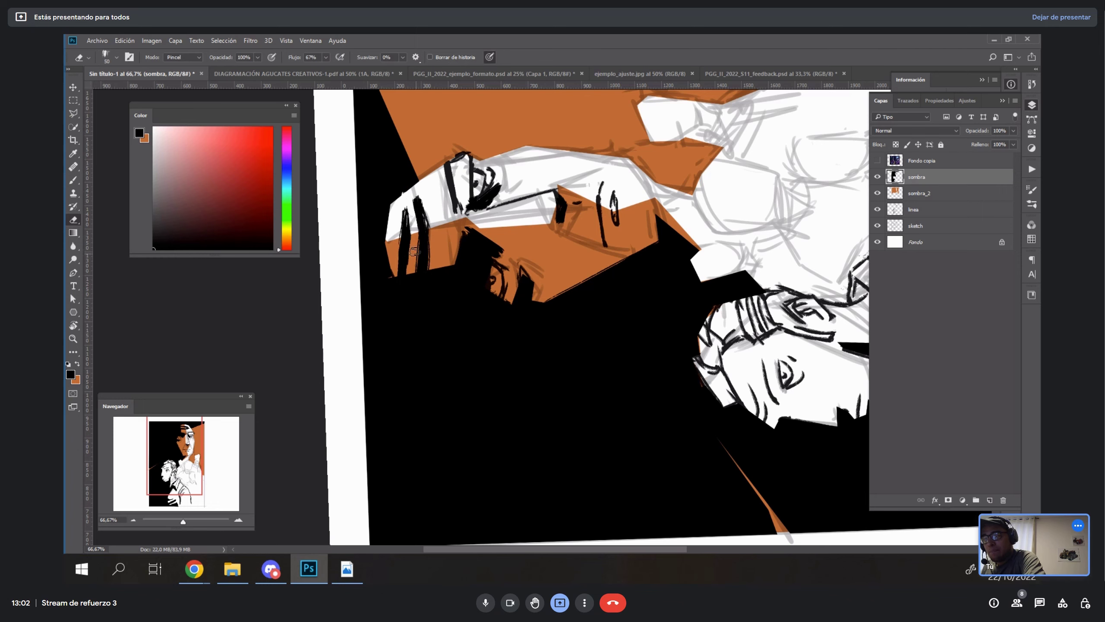
pyautogui.press('b')
pyautogui.press('Escape')
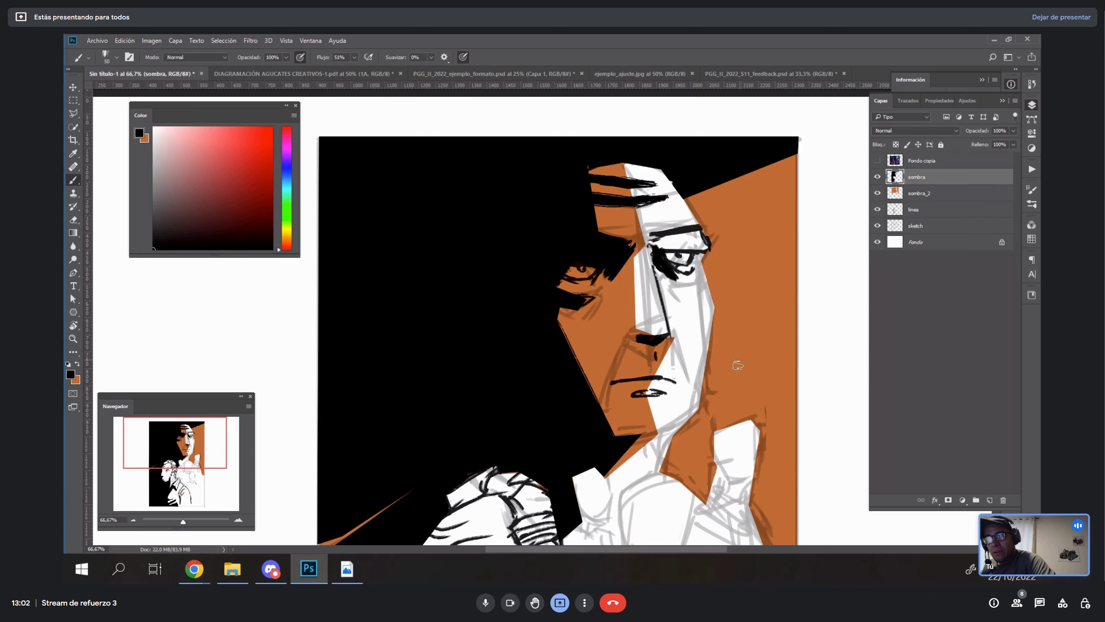
# - Paint black creases running from both sides of the large face's nose down toward the mouth
pyautogui.moveTo(636, 335); pyautogui.dragTo(610, 383)
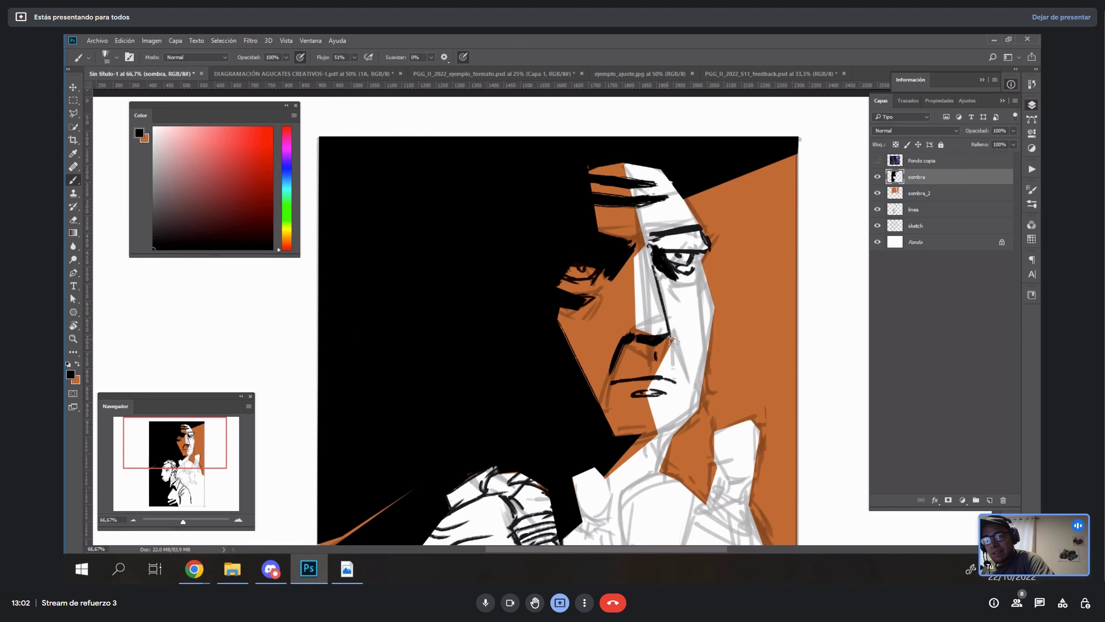
pyautogui.moveTo(734, 327); pyautogui.dragTo(840, 94)
pyautogui.moveTo(729, 375); pyautogui.dragTo(665, 443)
# - Hide the sombra, sombra_2 and linea layers, leaving the sketch over the white background
pyautogui.press('z')
pyautogui.keyDown('alt'); pyautogui.click(683, 278); pyautogui.keyUp('alt')
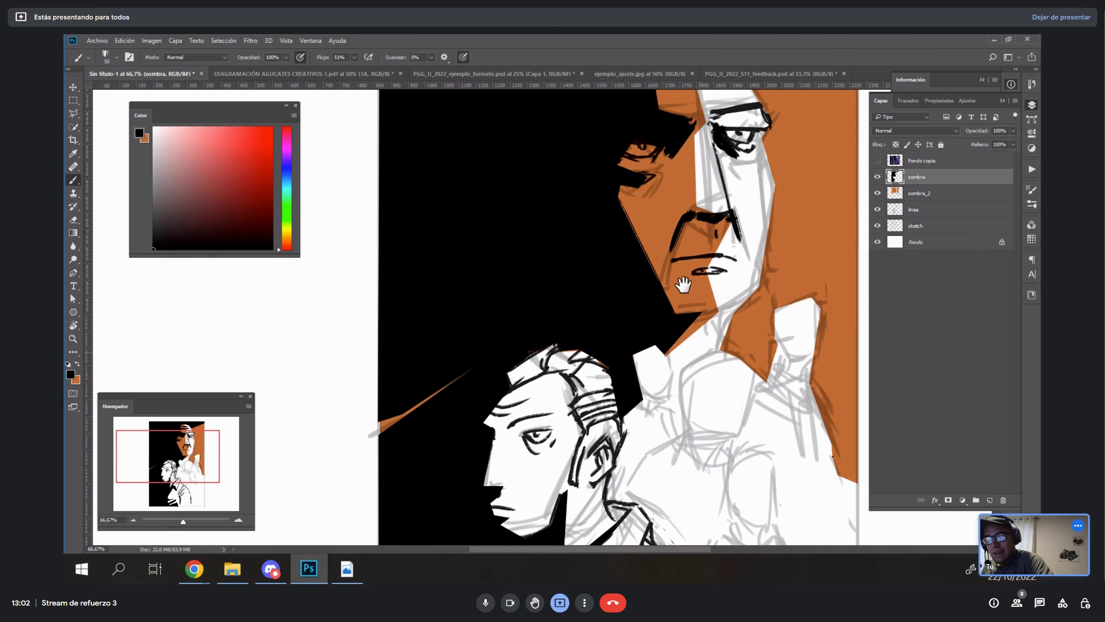
pyautogui.keyDown('alt'); pyautogui.click(713, 373); pyautogui.keyUp('alt')
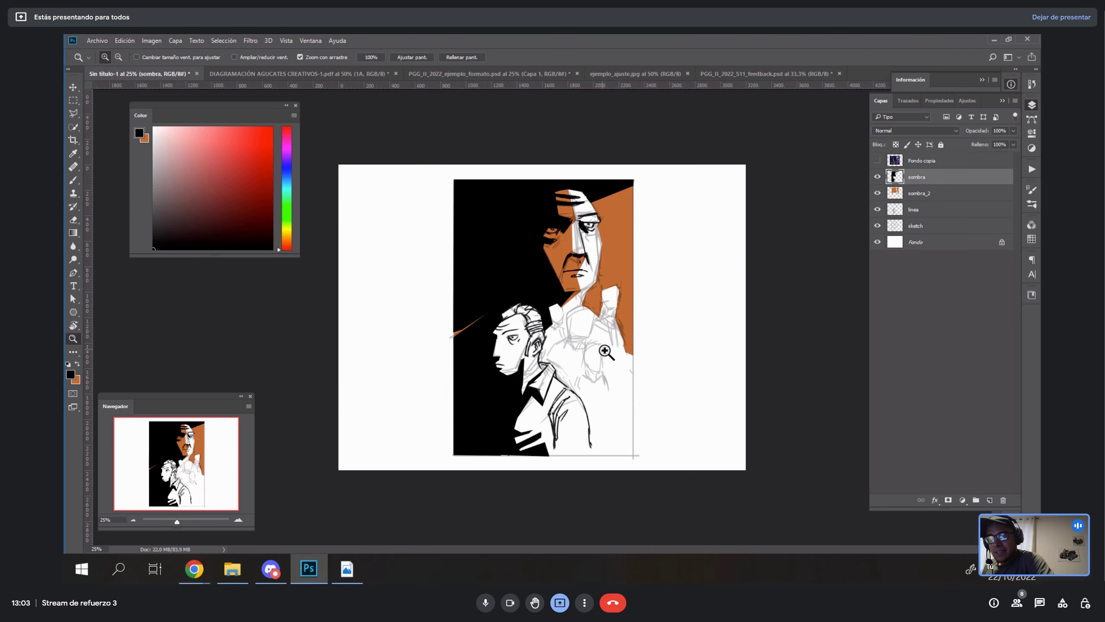
pyautogui.click(643, 340)
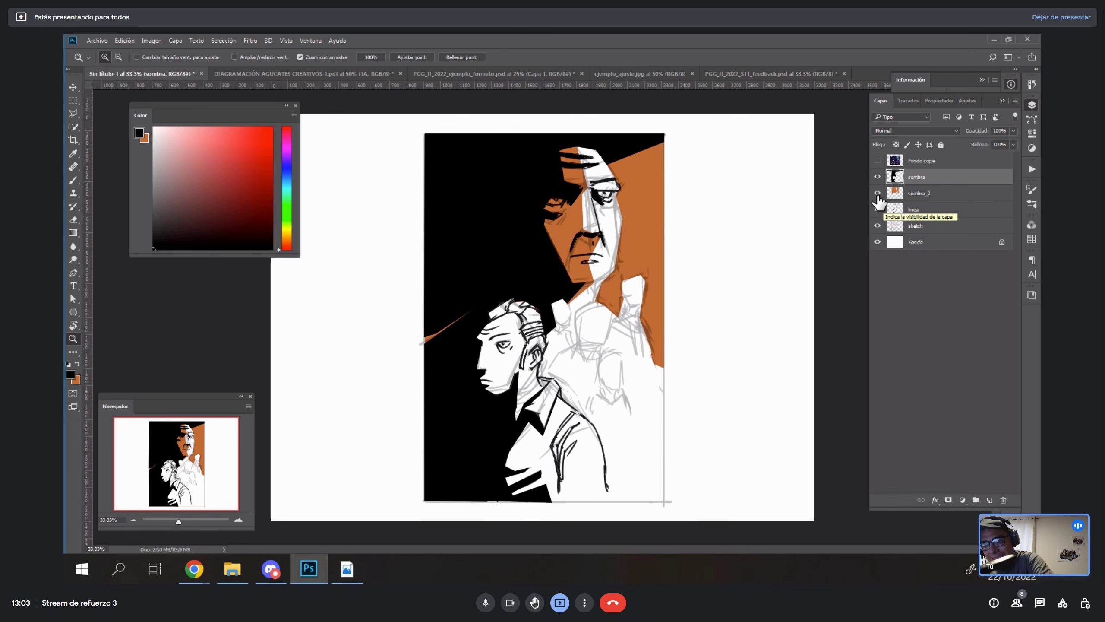
pyautogui.moveTo(877, 177); pyautogui.dragTo(876, 218)
pyautogui.click(877, 210)
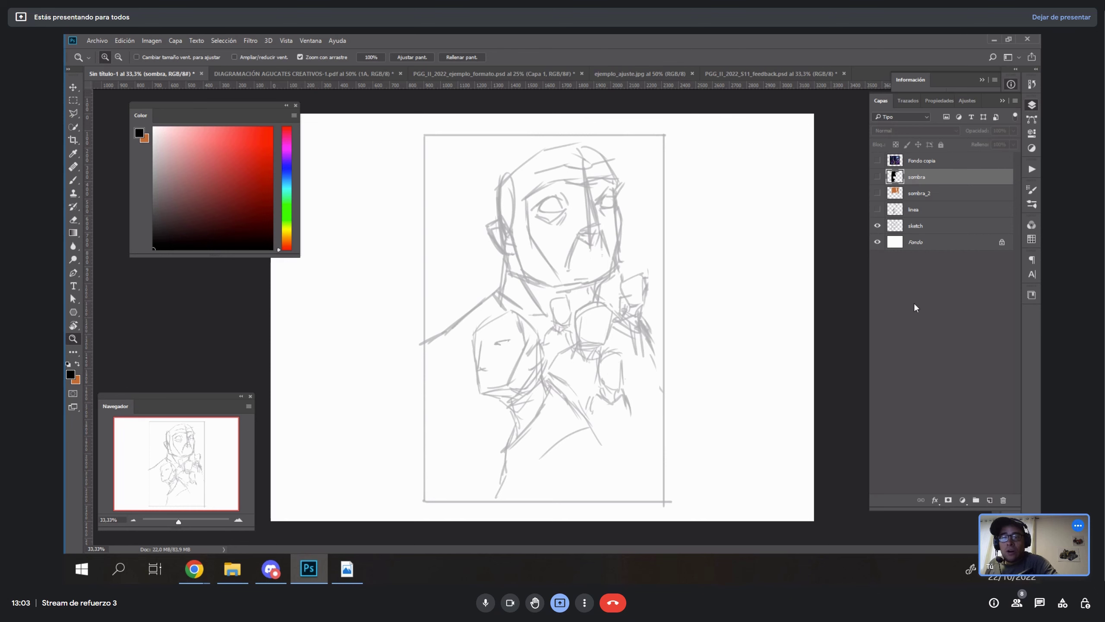
# - Add a new layer above sombra and choose a light red as the brush color
pyautogui.hotkey('ctrl', 'shift', 'alt', 'n')
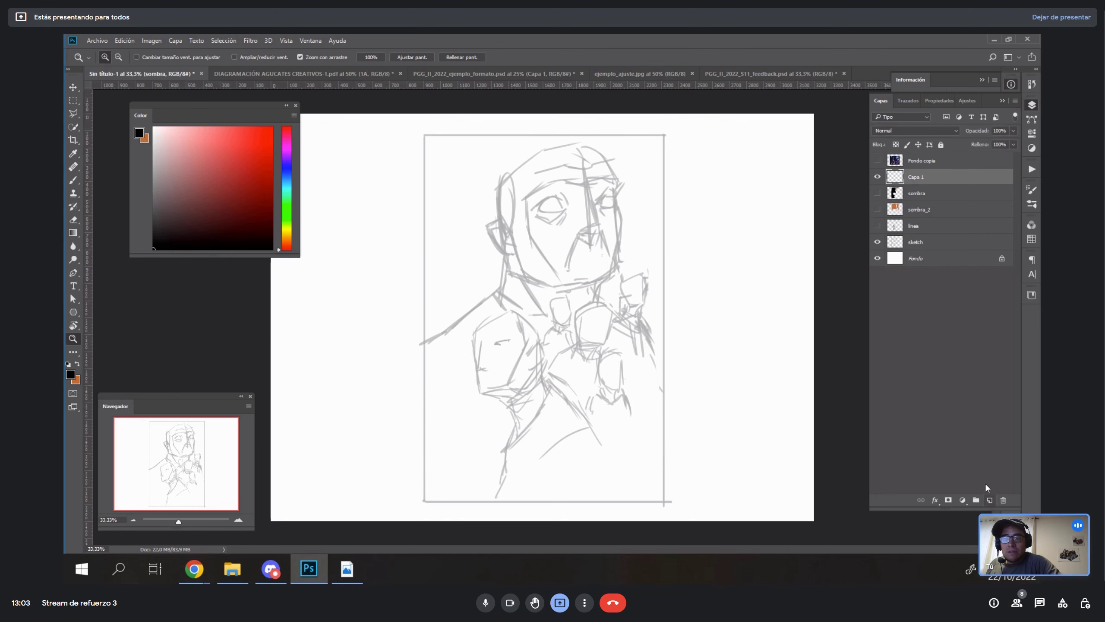
pyautogui.press('b')
pyautogui.moveTo(267, 138); pyautogui.dragTo(225, 131)
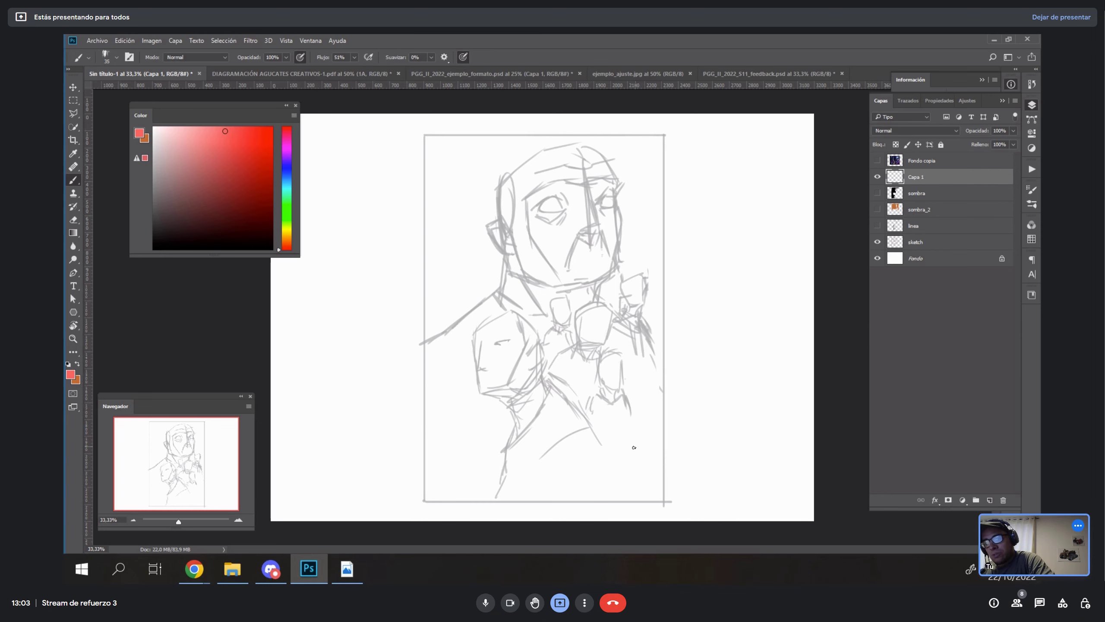
# - Draw two long crossing red diagonals over the sketch, plus outward arrows from the front figure, the crowd and the large face
pyautogui.moveTo(426, 197)
pyautogui.mouseDown()
pyautogui.moveTo(565, 509)
pyautogui.moveTo(689, 149)
pyautogui.mouseUp()
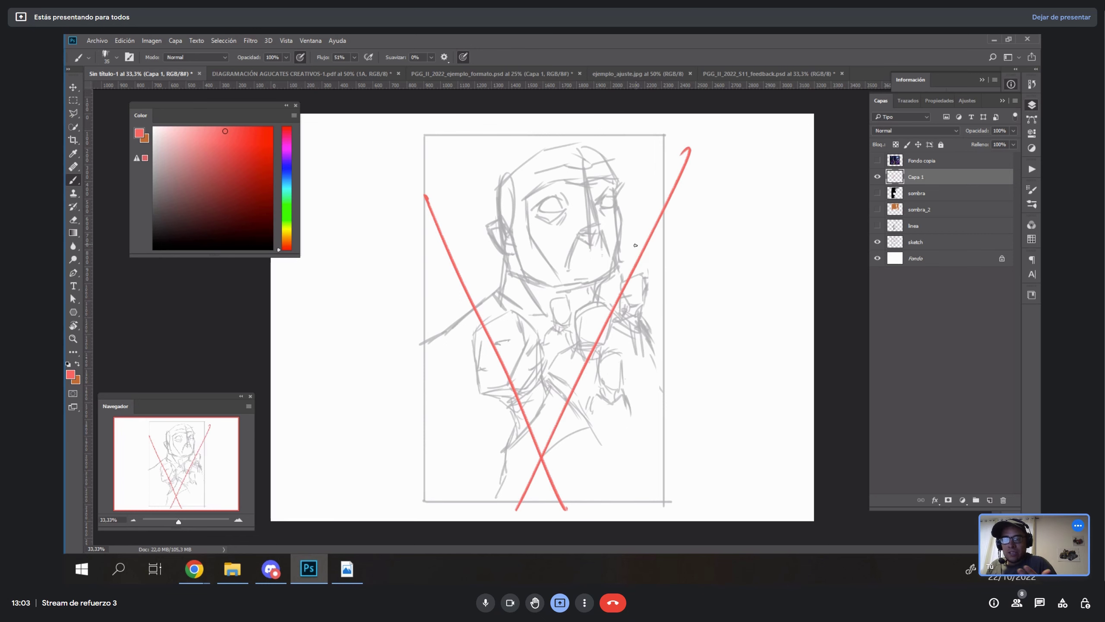
pyautogui.moveTo(589, 184); pyautogui.dragTo(594, 179)
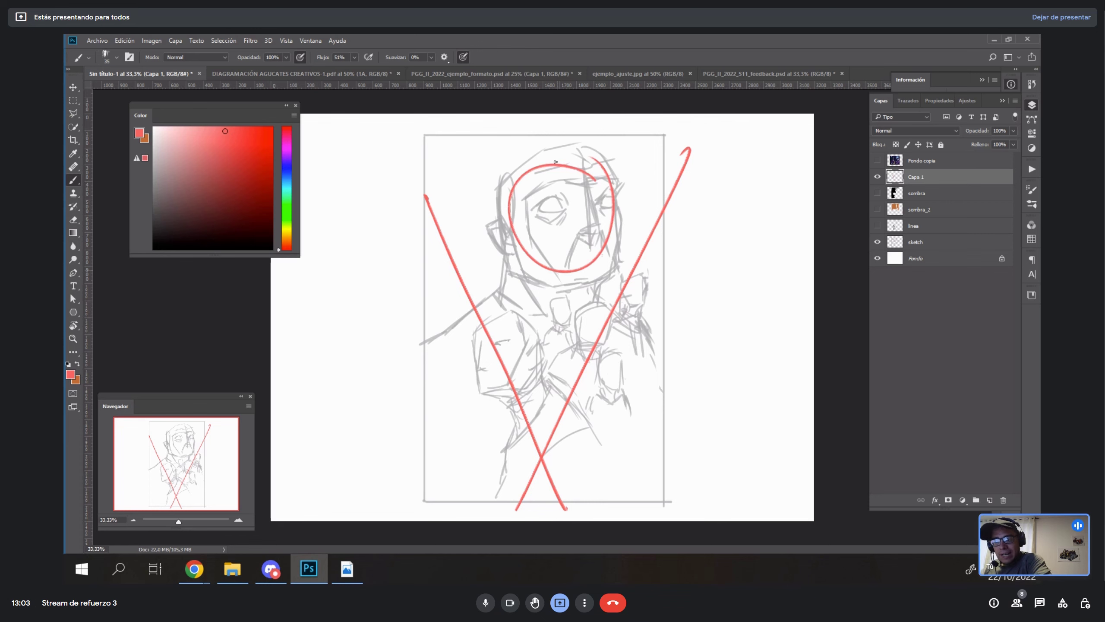
pyautogui.hotkey('ctrl', 'z')
pyautogui.moveTo(467, 359)
pyautogui.mouseDown()
pyautogui.moveTo(351, 366)
pyautogui.moveTo(359, 378)
pyautogui.moveTo(335, 366)
pyautogui.mouseUp()
pyautogui.moveTo(666, 329); pyautogui.dragTo(732, 333)
pyautogui.moveTo(633, 202); pyautogui.dragTo(742, 179)
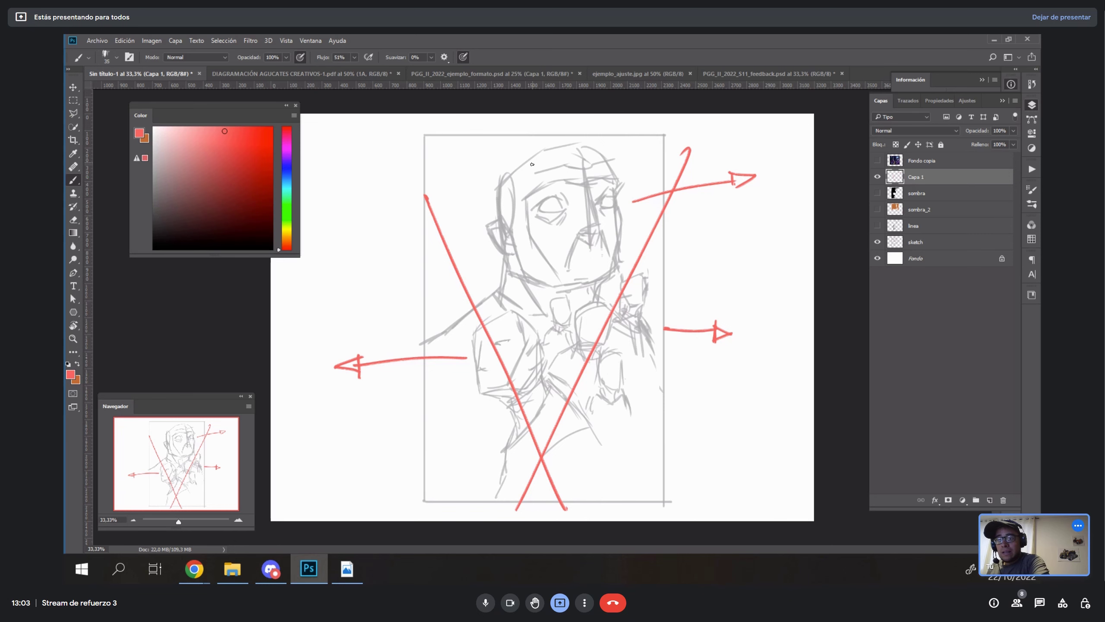
# - Label the large face A, the front figure B and the crowd C in red
pyautogui.moveTo(533, 168); pyautogui.dragTo(542, 158)
pyautogui.moveTo(457, 393)
pyautogui.mouseDown()
pyautogui.moveTo(459, 417)
pyautogui.moveTo(475, 411)
pyautogui.moveTo(461, 423)
pyautogui.mouseUp()
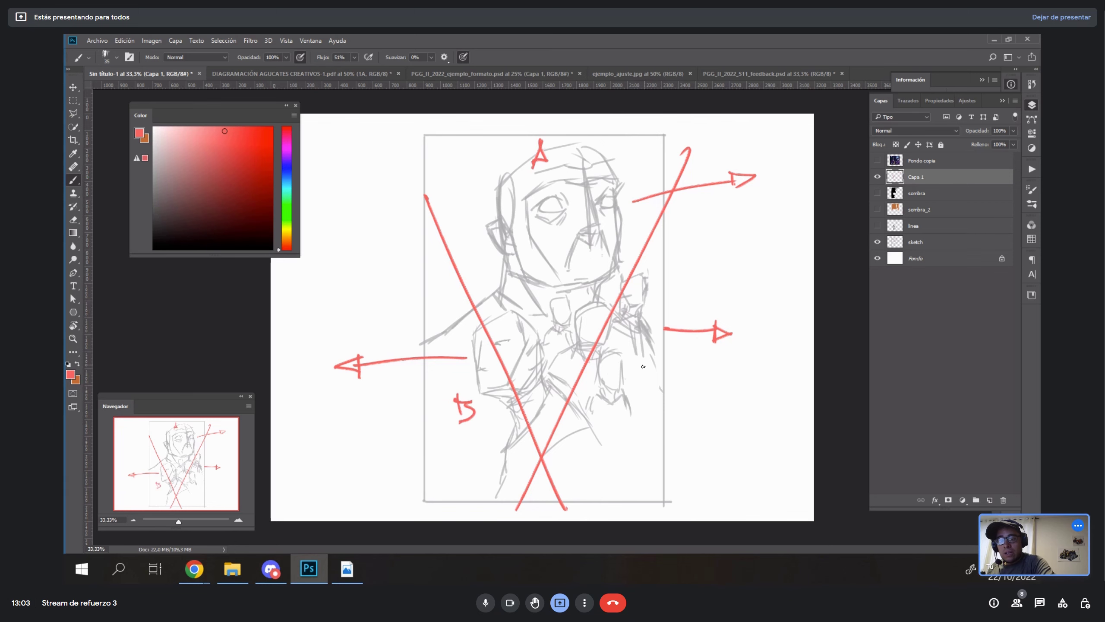
pyautogui.moveTo(650, 361); pyautogui.dragTo(651, 375)
# - Hide the red annotation layer Capa 1 and show the sombra, sombra_2 and linea layers, comparing the annotations with the black shadows
pyautogui.click(878, 177)
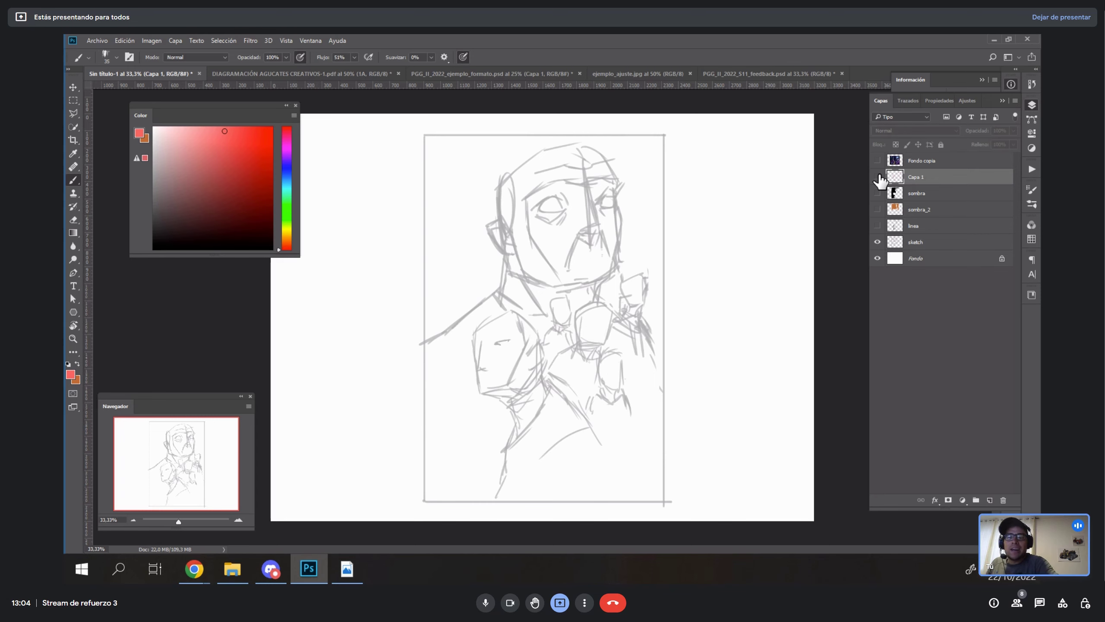
pyautogui.click(878, 193)
pyautogui.click(878, 209)
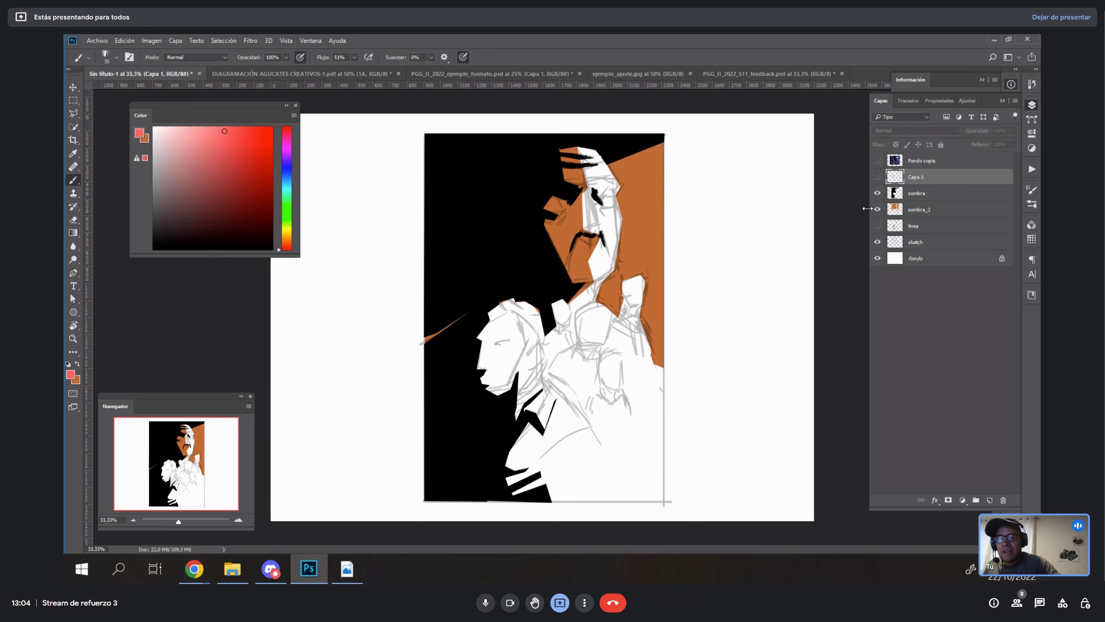
pyautogui.click(877, 209)
pyautogui.click(877, 176)
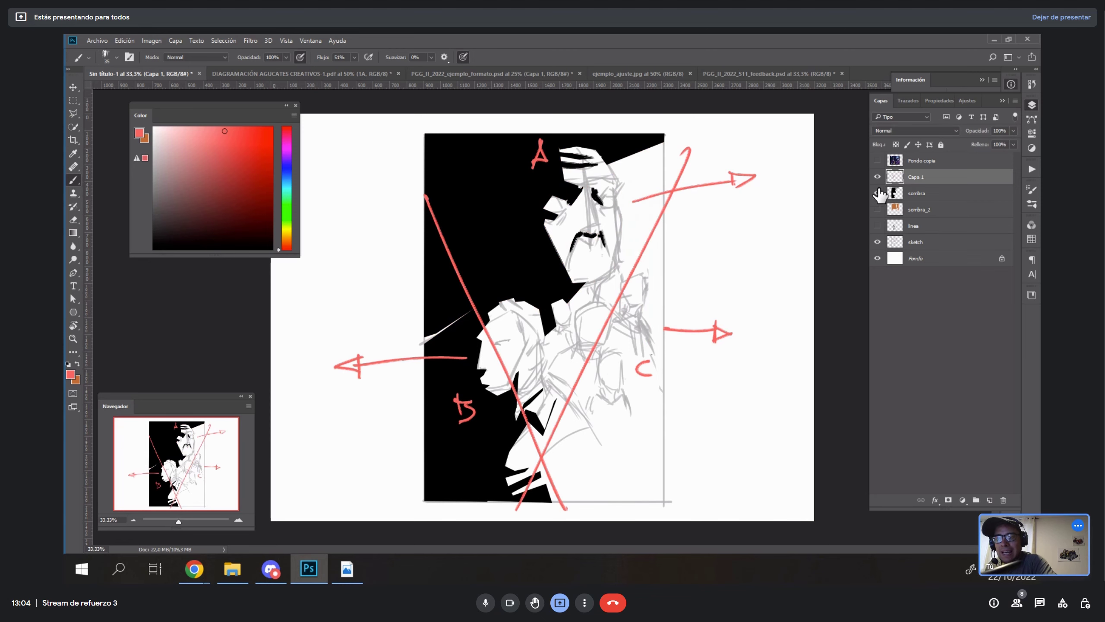
pyautogui.click(877, 176)
pyautogui.click(878, 225)
pyautogui.click(877, 209)
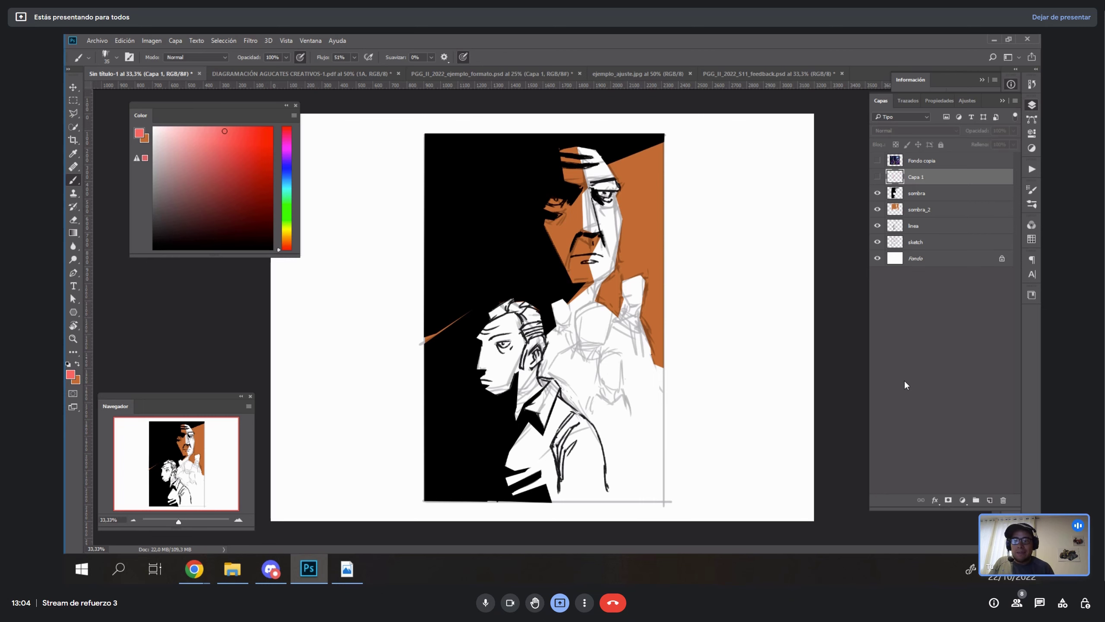
# - Select the layers from sombra through sketch and move the poster artwork to the canvas's left side
pyautogui.click(917, 193)
pyautogui.keyDown('shift'); pyautogui.click(915, 241); pyautogui.keyUp('shift')
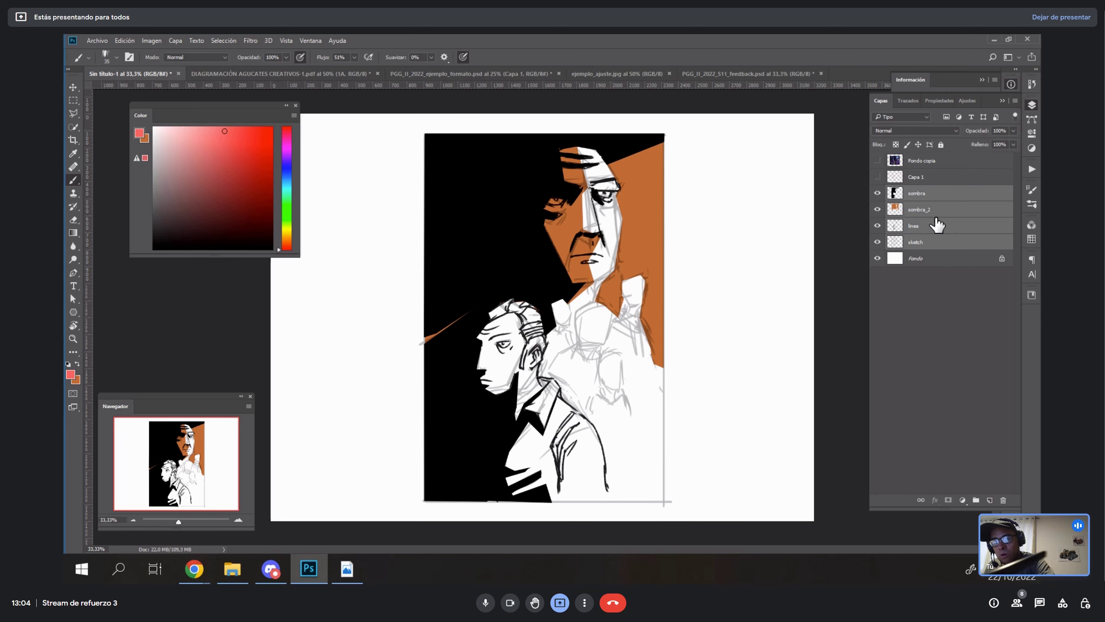
pyautogui.press('v')
pyautogui.moveTo(622, 322); pyautogui.dragTo(523, 320)
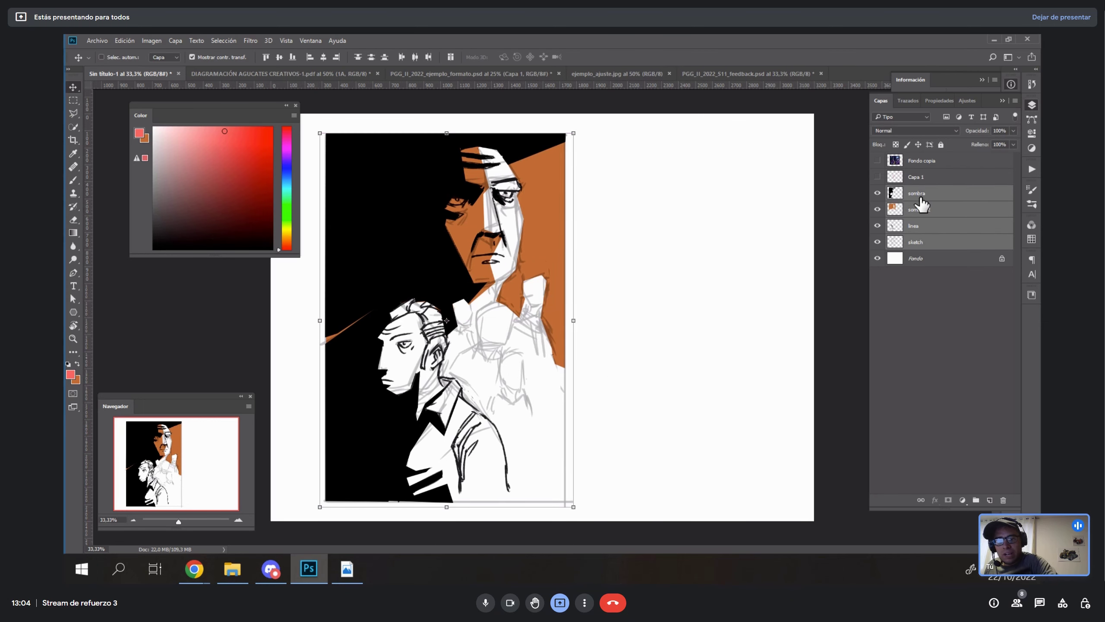
# - Add a new layer above sombra and sample the poster's black as the brush color
pyautogui.click(989, 500)
pyautogui.keyDown('ctrl'); pyautogui.click(737, 299); pyautogui.keyUp('ctrl')
pyautogui.press('b')
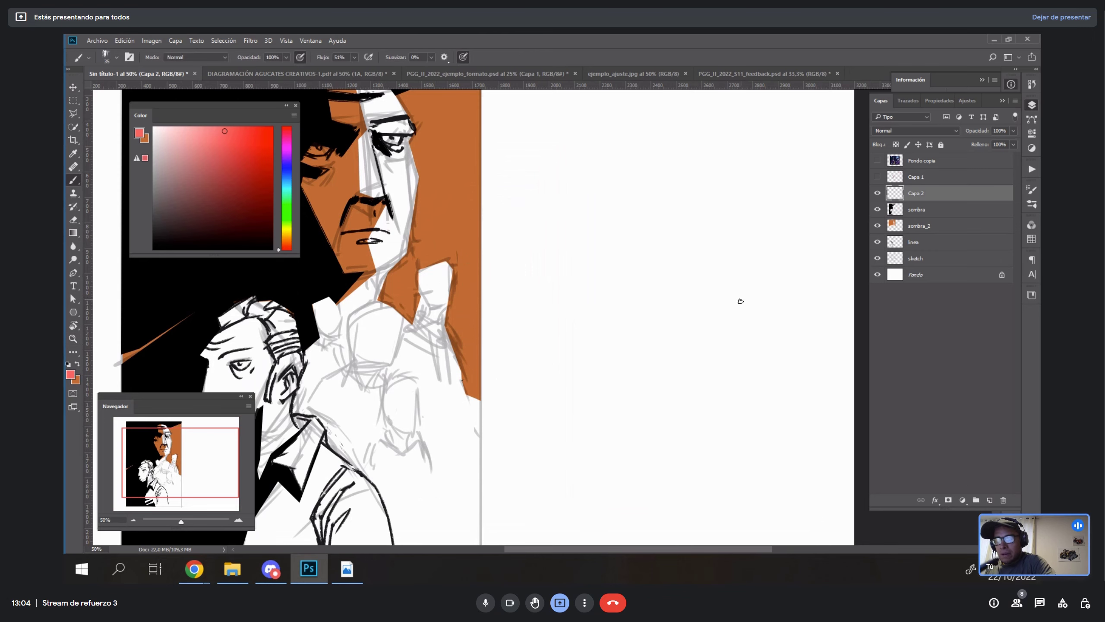
pyautogui.moveTo(737, 299); pyautogui.dragTo(717, 373)
pyautogui.moveTo(159, 245); pyautogui.dragTo(123, 239)
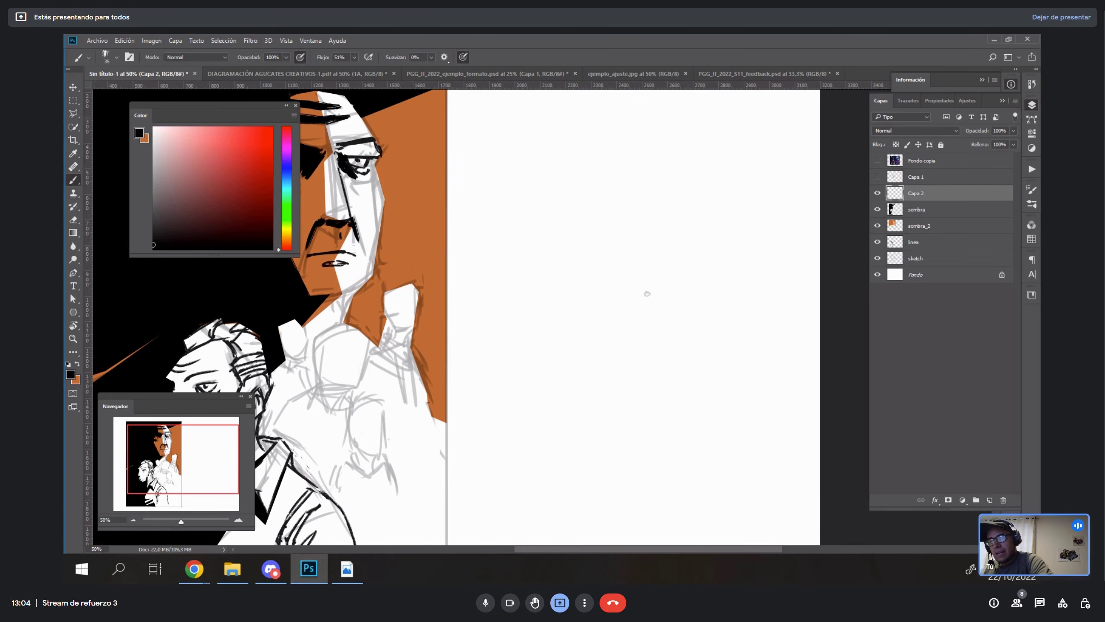
# - Draw an upright rectangular frame with straight black brush lines in the empty area beside the poster
pyautogui.click(511, 143)
pyautogui.keyDown('shift'); pyautogui.click(510, 428); pyautogui.keyUp('shift')
pyautogui.click(510, 142)
pyautogui.keyDown('shift'); pyautogui.click(699, 143); pyautogui.keyUp('shift')
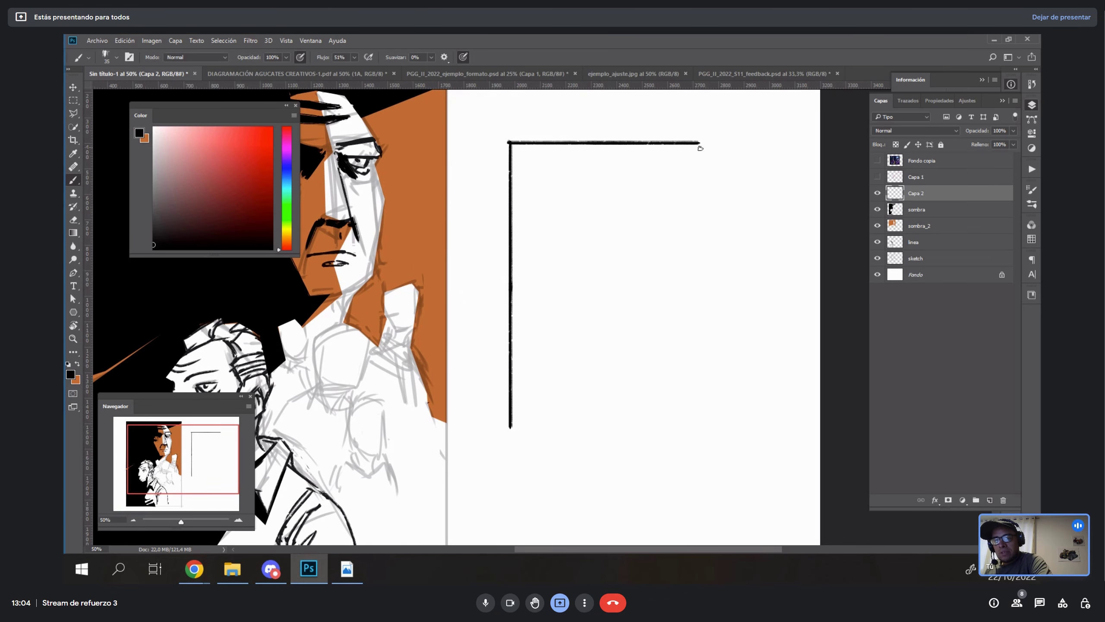
pyautogui.keyDown('shift'); pyautogui.click(700, 359); pyautogui.keyUp('shift')
pyautogui.keyDown('shift'); pyautogui.click(700, 451); pyautogui.keyUp('shift')
pyautogui.click(509, 430)
pyautogui.keyDown('shift'); pyautogui.click(734, 428); pyautogui.keyUp('shift')
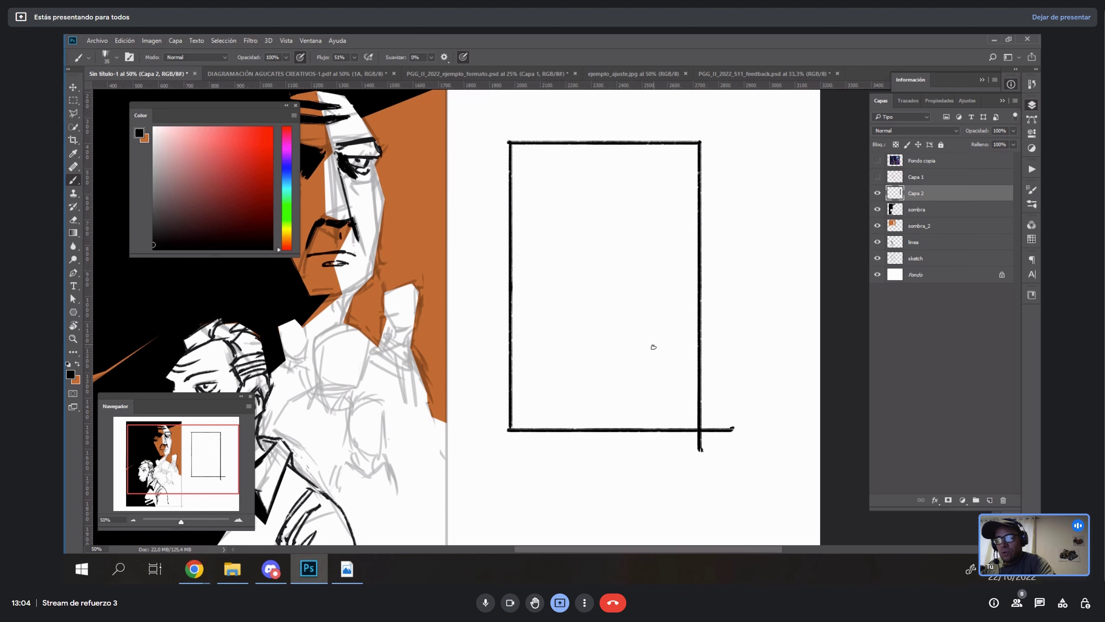
# - On a new layer, sketch two simple standing figures, a horizon line and a mountain inside the frame
pyautogui.click(991, 499)
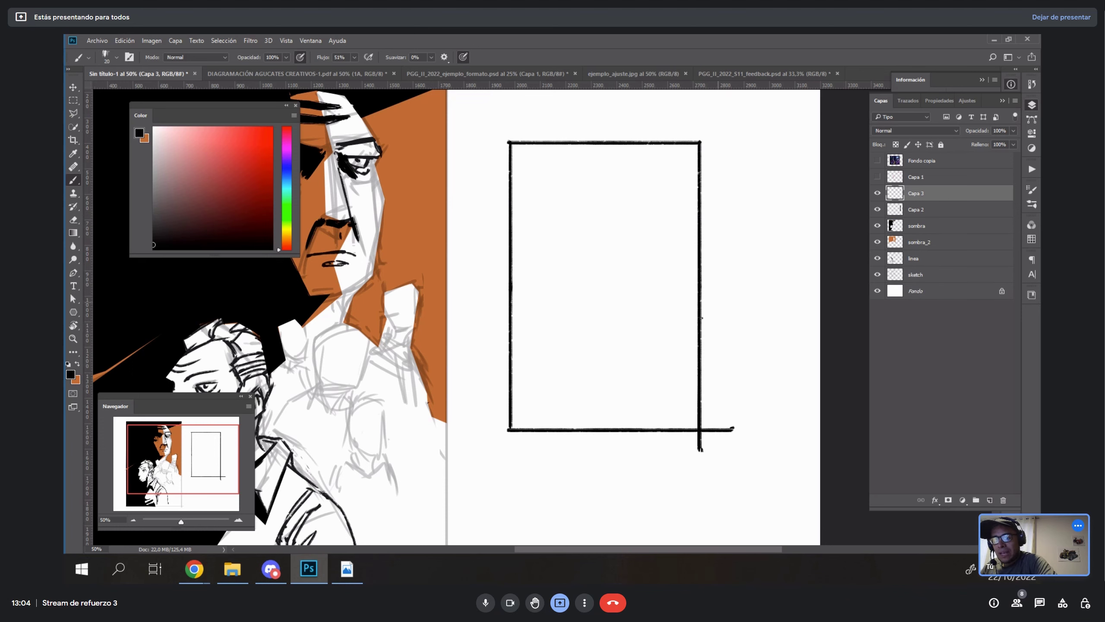
pyautogui.scroll(1, 734, 353)
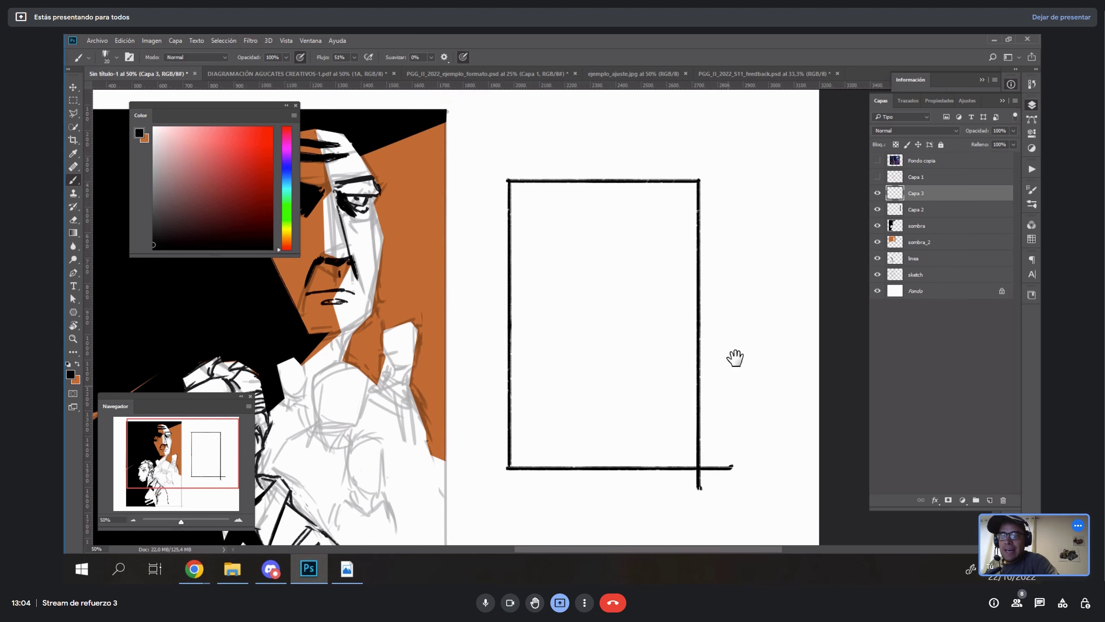
pyautogui.scroll(1, 747, 366)
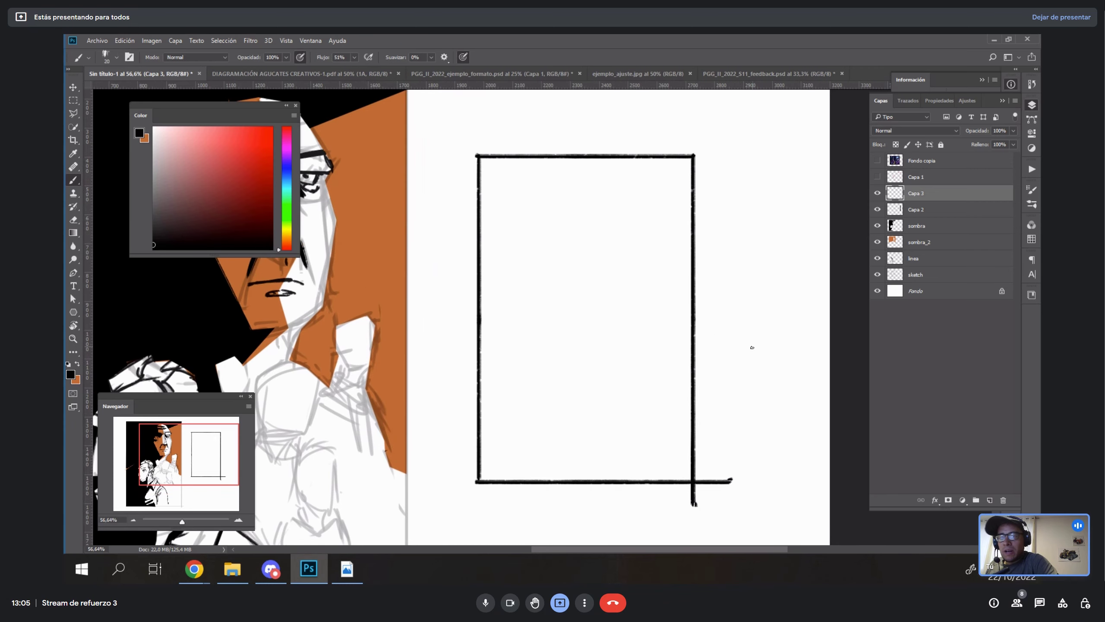
pyautogui.moveTo(495, 479)
pyautogui.mouseDown()
pyautogui.moveTo(538, 374)
pyautogui.moveTo(553, 474)
pyautogui.mouseUp()
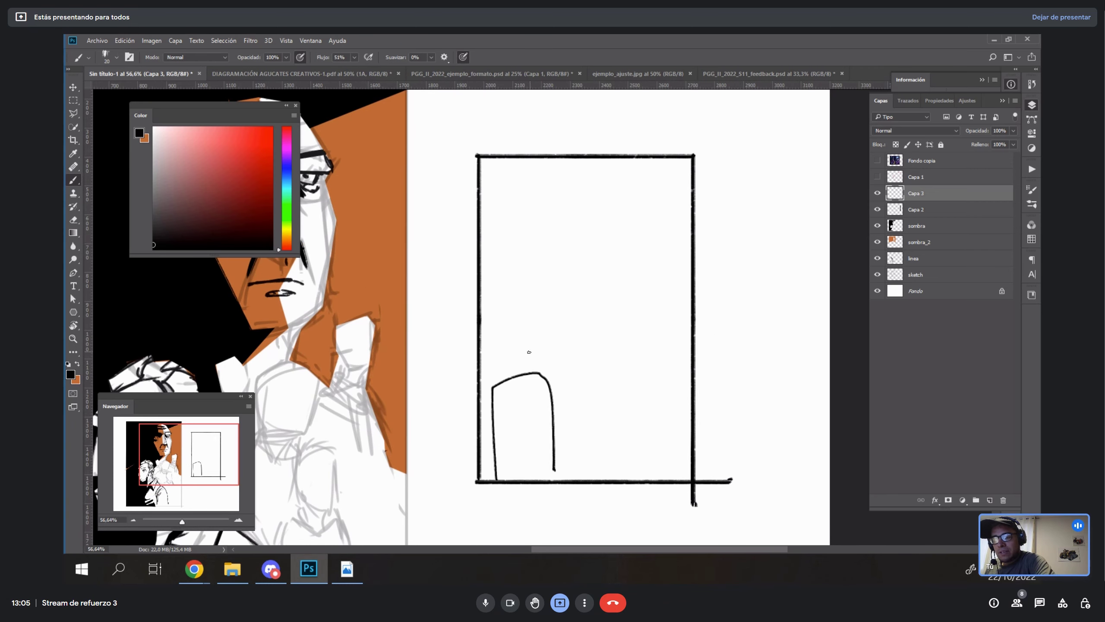
pyautogui.moveTo(528, 351)
pyautogui.mouseDown()
pyautogui.moveTo(516, 382)
pyautogui.moveTo(536, 377)
pyautogui.moveTo(559, 483)
pyautogui.mouseUp()
pyautogui.moveTo(637, 364)
pyautogui.mouseDown()
pyautogui.moveTo(638, 417)
pyautogui.moveTo(648, 351)
pyautogui.moveTo(669, 398)
pyautogui.moveTo(640, 431)
pyautogui.moveTo(655, 344)
pyautogui.mouseUp()
pyautogui.moveTo(479, 293); pyautogui.dragTo(716, 301)
pyautogui.moveTo(538, 287)
pyautogui.mouseDown()
pyautogui.moveTo(576, 258)
pyautogui.moveTo(706, 230)
pyautogui.mouseUp()
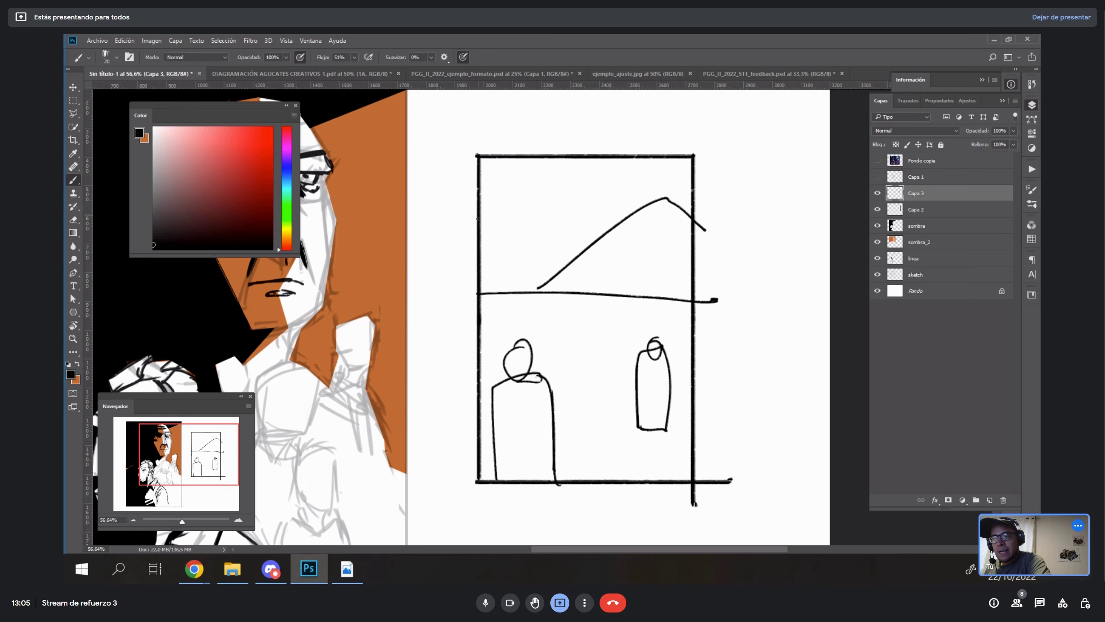
# - Add a corner sun arc and a question mark to the scene, and a blocky figure with outstretched arms outside the frame
pyautogui.moveTo(480, 227); pyautogui.dragTo(563, 149)
pyautogui.moveTo(589, 275)
pyautogui.mouseDown()
pyautogui.moveTo(612, 291)
pyautogui.moveTo(596, 323)
pyautogui.mouseUp()
pyautogui.click(598, 339)
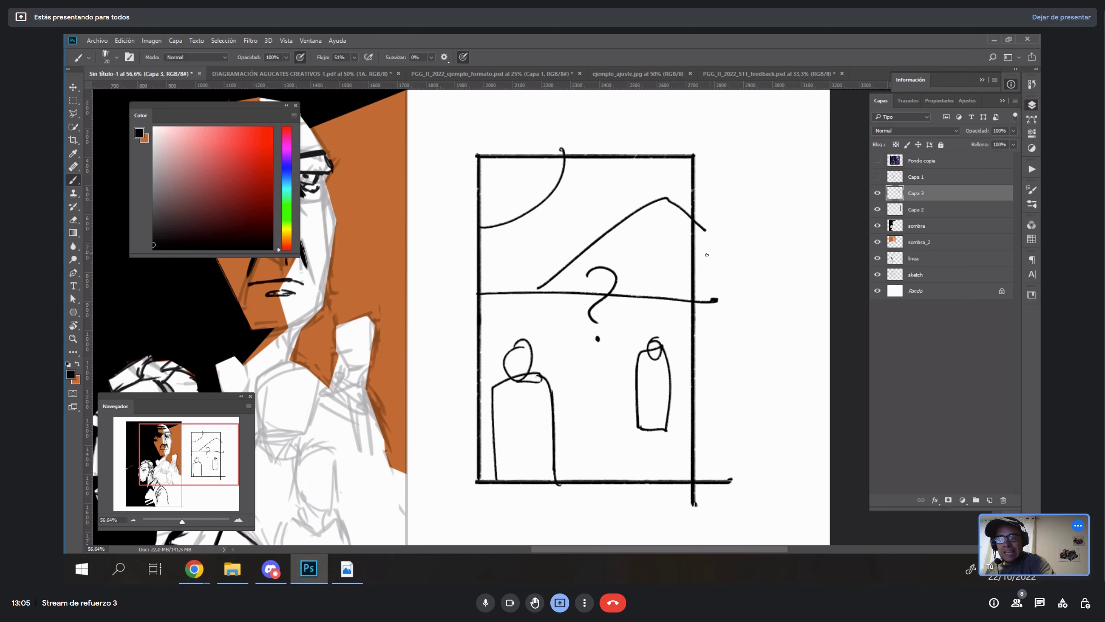
pyautogui.moveTo(727, 427)
pyautogui.mouseDown()
pyautogui.moveTo(728, 377)
pyautogui.moveTo(765, 370)
pyautogui.moveTo(774, 421)
pyautogui.mouseUp()
pyautogui.moveTo(741, 372)
pyautogui.mouseDown()
pyautogui.moveTo(797, 382)
pyautogui.moveTo(805, 403)
pyautogui.mouseUp()
pyautogui.moveTo(725, 385); pyautogui.dragTo(705, 397)
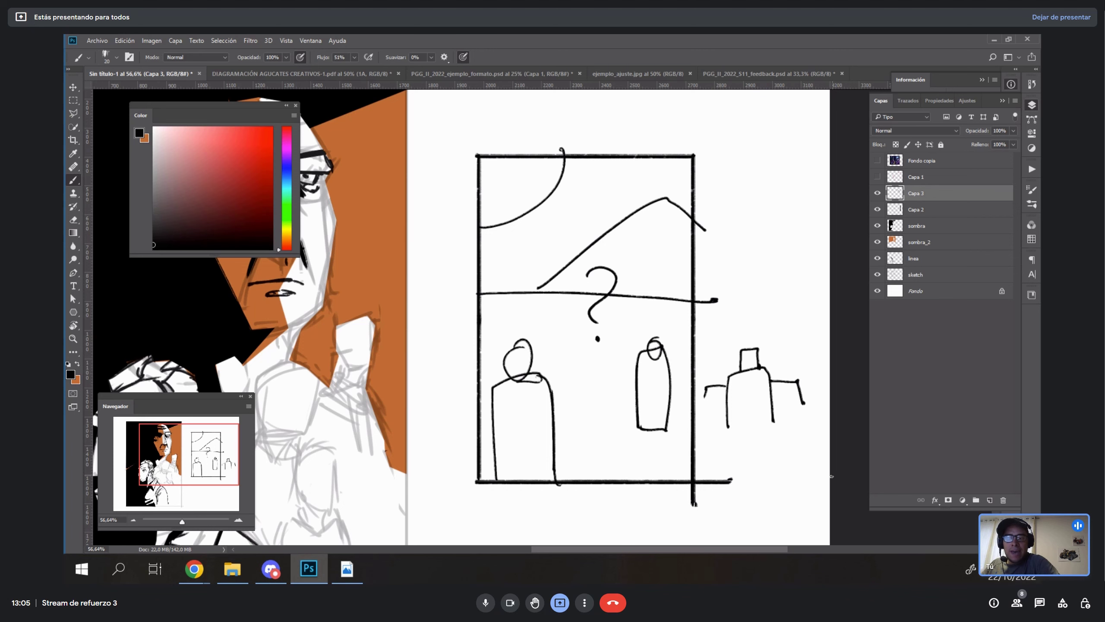
# - Hide Capa 3 and, on a new layer, sketch a large face profile with nose and jaw along the frame's right edge
pyautogui.click(991, 501)
pyautogui.click(878, 210)
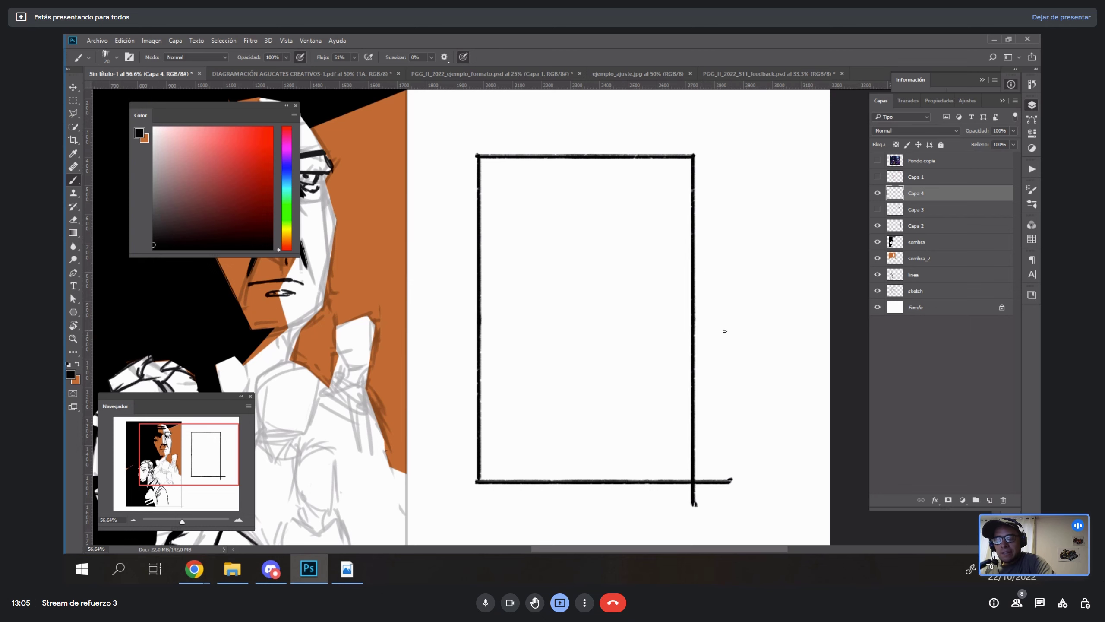
pyautogui.moveTo(699, 190)
pyautogui.mouseDown()
pyautogui.moveTo(647, 233)
pyautogui.moveTo(623, 386)
pyautogui.mouseUp()
pyautogui.moveTo(629, 255); pyautogui.dragTo(620, 374)
pyautogui.moveTo(627, 315)
pyautogui.mouseDown()
pyautogui.moveTo(631, 392)
pyautogui.moveTo(707, 384)
pyautogui.mouseUp()
pyautogui.moveTo(637, 280)
pyautogui.mouseDown()
pyautogui.moveTo(661, 294)
pyautogui.moveTo(617, 330)
pyautogui.mouseUp()
# - Sketch an opposing profile with nose and brow along the frame's left edge, and add neck lines to both faces
pyautogui.moveTo(479, 221)
pyautogui.mouseDown()
pyautogui.moveTo(541, 372)
pyautogui.moveTo(492, 396)
pyautogui.mouseUp()
pyautogui.moveTo(538, 286); pyautogui.dragTo(555, 327)
pyautogui.moveTo(517, 275)
pyautogui.mouseDown()
pyautogui.moveTo(513, 306)
pyautogui.moveTo(523, 266)
pyautogui.mouseUp()
pyautogui.moveTo(529, 383)
pyautogui.mouseDown()
pyautogui.moveTo(507, 397)
pyautogui.moveTo(501, 453)
pyautogui.mouseUp()
pyautogui.moveTo(476, 416); pyautogui.dragTo(520, 470)
pyautogui.moveTo(652, 393)
pyautogui.mouseDown()
pyautogui.moveTo(684, 415)
pyautogui.moveTo(670, 400)
pyautogui.mouseUp()
pyautogui.moveTo(680, 416); pyautogui.dragTo(677, 474)
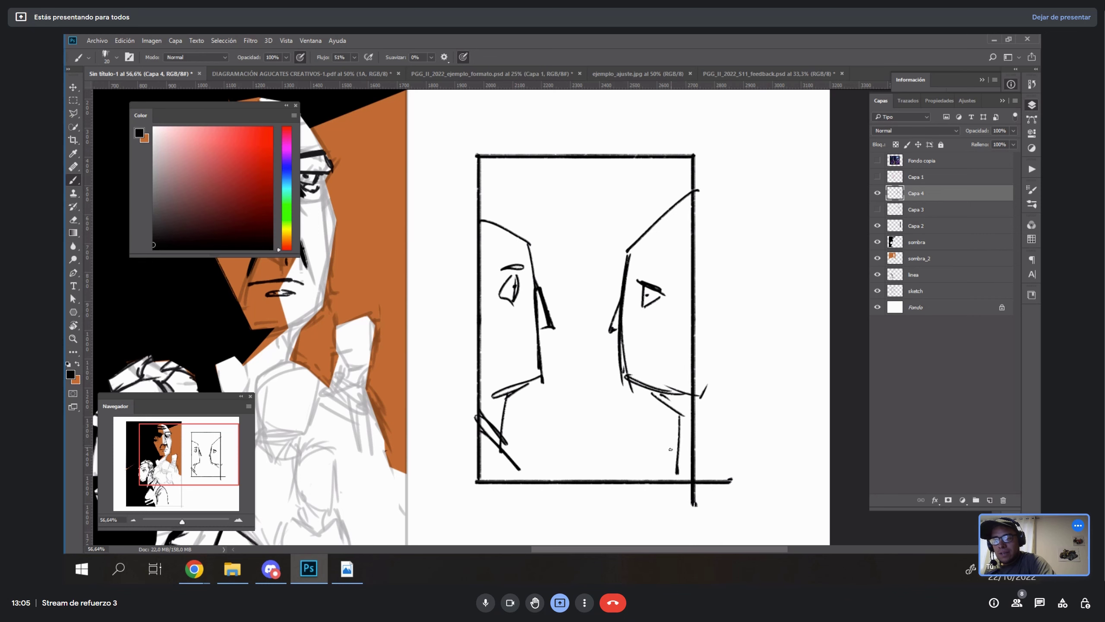
# - Draw two arrows pointing toward each other between the two facing profiles
pyautogui.moveTo(648, 411)
pyautogui.mouseDown()
pyautogui.moveTo(582, 413)
pyautogui.moveTo(601, 419)
pyautogui.mouseUp()
pyautogui.moveTo(515, 418); pyautogui.dragTo(572, 419)
pyautogui.moveTo(573, 418); pyautogui.dragTo(560, 424)
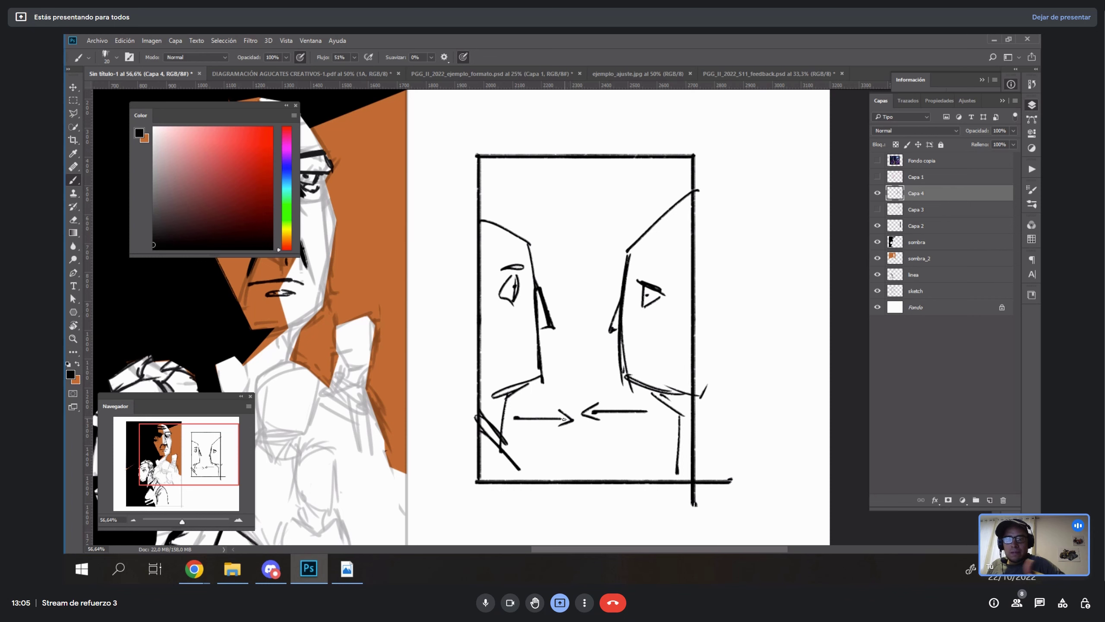
# - Hide Capa 4 and, on a new layer, sketch a large figure's shoulders and upper arm in the frame's left half
pyautogui.click(988, 500)
pyautogui.click(878, 193)
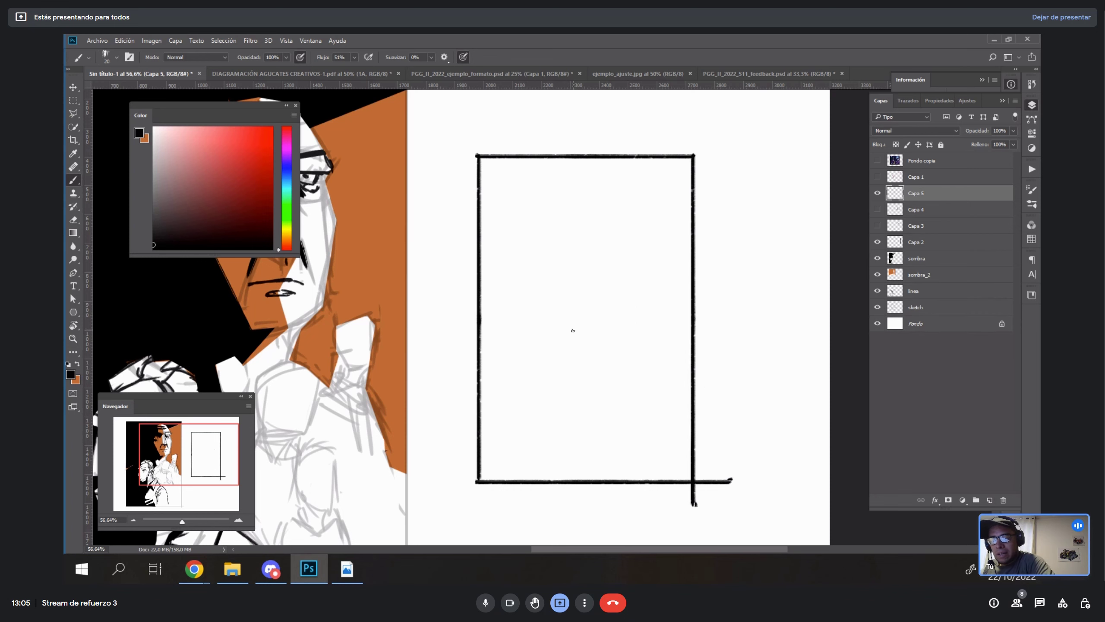
pyautogui.moveTo(490, 326)
pyautogui.mouseDown()
pyautogui.moveTo(472, 348)
pyautogui.moveTo(524, 322)
pyautogui.moveTo(584, 347)
pyautogui.moveTo(610, 405)
pyautogui.mouseUp()
pyautogui.moveTo(596, 349)
pyautogui.mouseDown()
pyautogui.moveTo(578, 430)
pyautogui.moveTo(615, 433)
pyautogui.mouseUp()
# - Sketch the large figure's blocky head above the shoulders and extend its arm lines toward the frame's bottom edge
pyautogui.moveTo(504, 331)
pyautogui.mouseDown()
pyautogui.moveTo(544, 322)
pyautogui.moveTo(512, 323)
pyautogui.moveTo(503, 287)
pyautogui.mouseUp()
pyautogui.moveTo(503, 288); pyautogui.dragTo(556, 271)
pyautogui.moveTo(555, 271); pyautogui.dragTo(555, 333)
pyautogui.moveTo(513, 275); pyautogui.dragTo(553, 267)
pyautogui.moveTo(516, 267); pyautogui.dragTo(507, 320)
pyautogui.moveTo(566, 300); pyautogui.dragTo(557, 320)
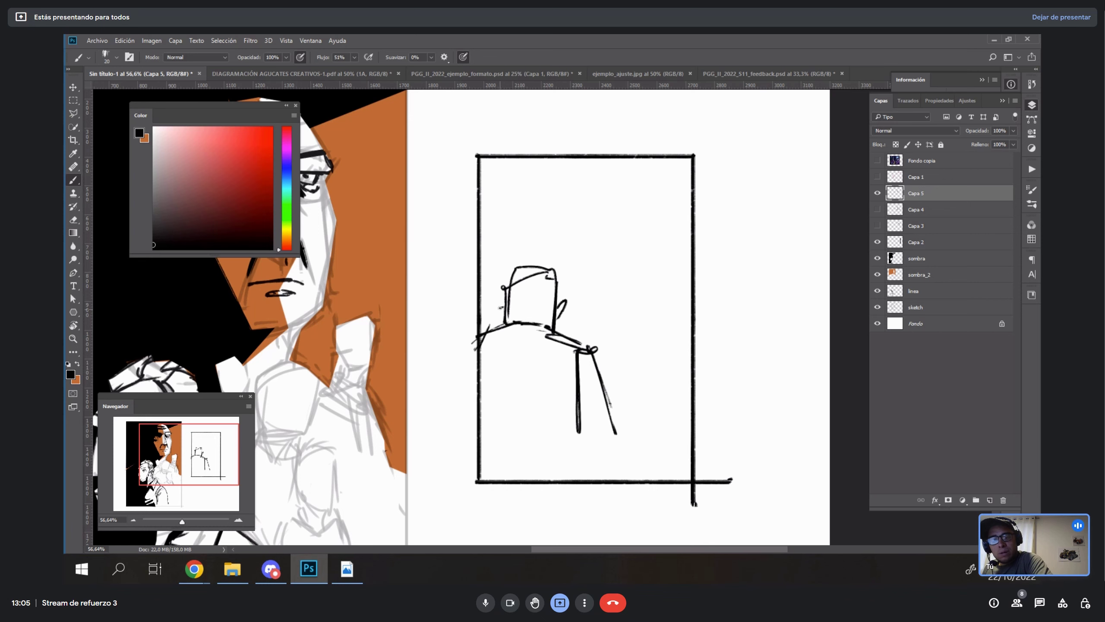
pyautogui.moveTo(578, 417); pyautogui.dragTo(589, 470)
pyautogui.moveTo(615, 435); pyautogui.dragTo(620, 457)
pyautogui.moveTo(584, 455); pyautogui.dragTo(589, 481)
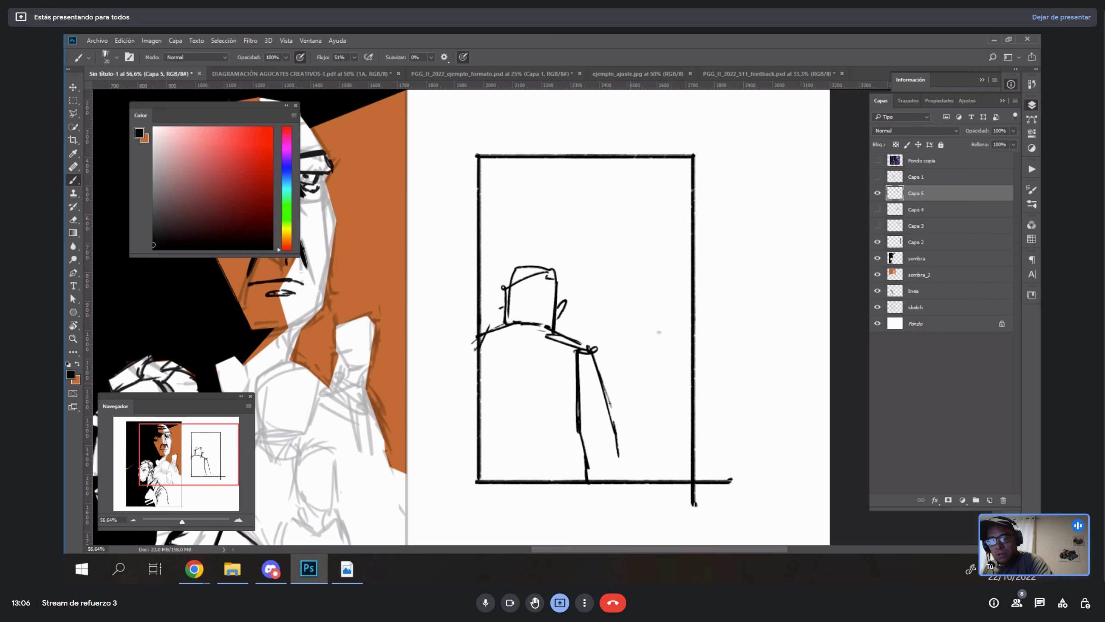
# - Draw a small standing figure on the frame's right side and a solid black slanted shape joining its feet to the large figure's arm
pyautogui.moveTo(653, 306)
pyautogui.mouseDown()
pyautogui.moveTo(666, 310)
pyautogui.moveTo(647, 343)
pyautogui.mouseUp()
pyautogui.moveTo(658, 307); pyautogui.dragTo(662, 351)
pyautogui.moveTo(650, 327); pyautogui.dragTo(656, 384)
pyautogui.moveTo(659, 348)
pyautogui.mouseDown()
pyautogui.moveTo(660, 386)
pyautogui.moveTo(662, 377)
pyautogui.mouseUp()
pyautogui.moveTo(659, 385)
pyautogui.mouseDown()
pyautogui.moveTo(621, 403)
pyautogui.moveTo(757, 301)
pyautogui.moveTo(675, 321)
pyautogui.moveTo(646, 351)
pyautogui.mouseUp()
pyautogui.press('r')
pyautogui.moveTo(676, 312)
pyautogui.mouseDown()
pyautogui.moveTo(654, 358)
pyautogui.moveTo(661, 352)
pyautogui.moveTo(649, 352)
pyautogui.mouseUp()
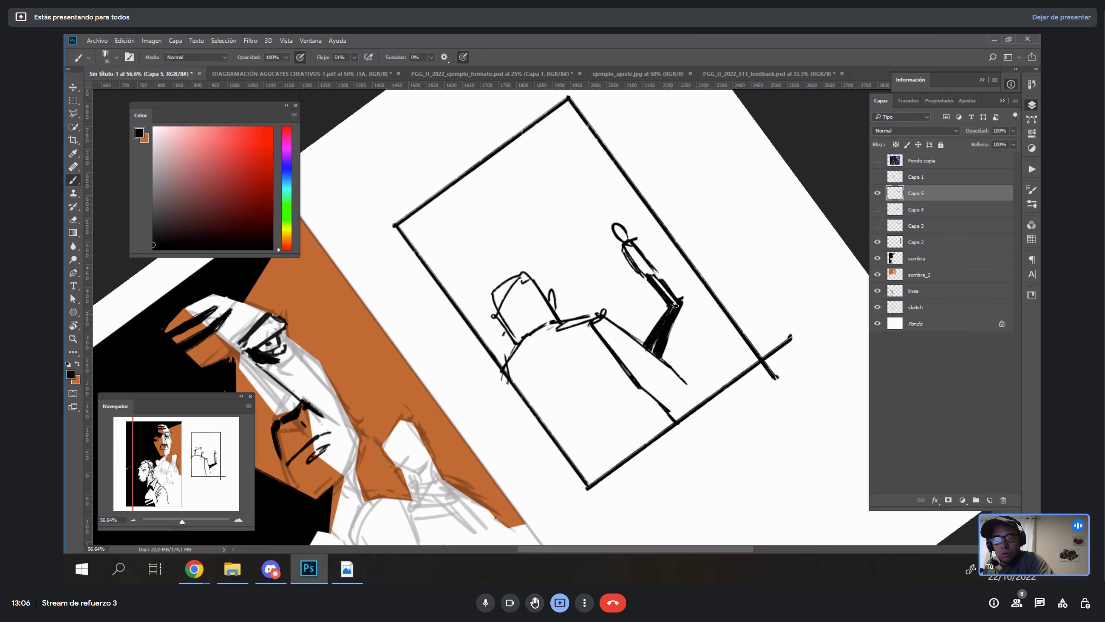
pyautogui.press('r')
pyautogui.press('Escape')
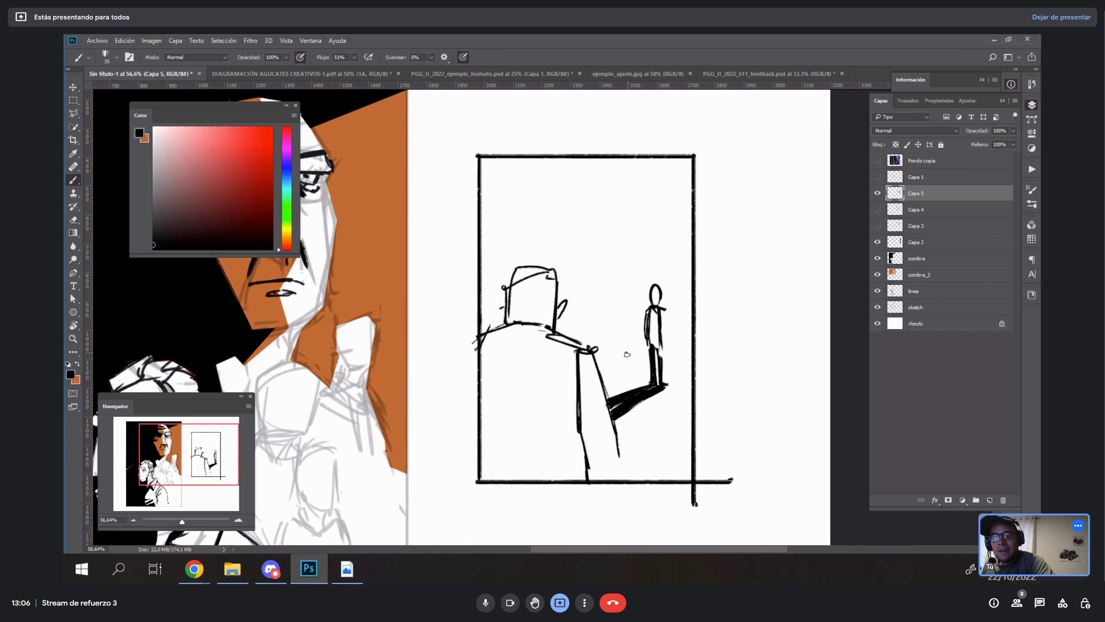
# - Reduce the brush size and draw a thin horizontal line behind the small figure, from the large figure's arm to the frame's right edge
pyautogui.press('[')
pyautogui.press('[')
pyautogui.press('[')
pyautogui.press('[')
pyautogui.press('[')
pyautogui.moveTo(601, 371)
pyautogui.mouseDown()
pyautogui.moveTo(702, 368)
pyautogui.moveTo(673, 357)
pyautogui.moveTo(652, 370)
pyautogui.moveTo(692, 371)
pyautogui.mouseUp()
pyautogui.hotkey('ctrl', 'z')
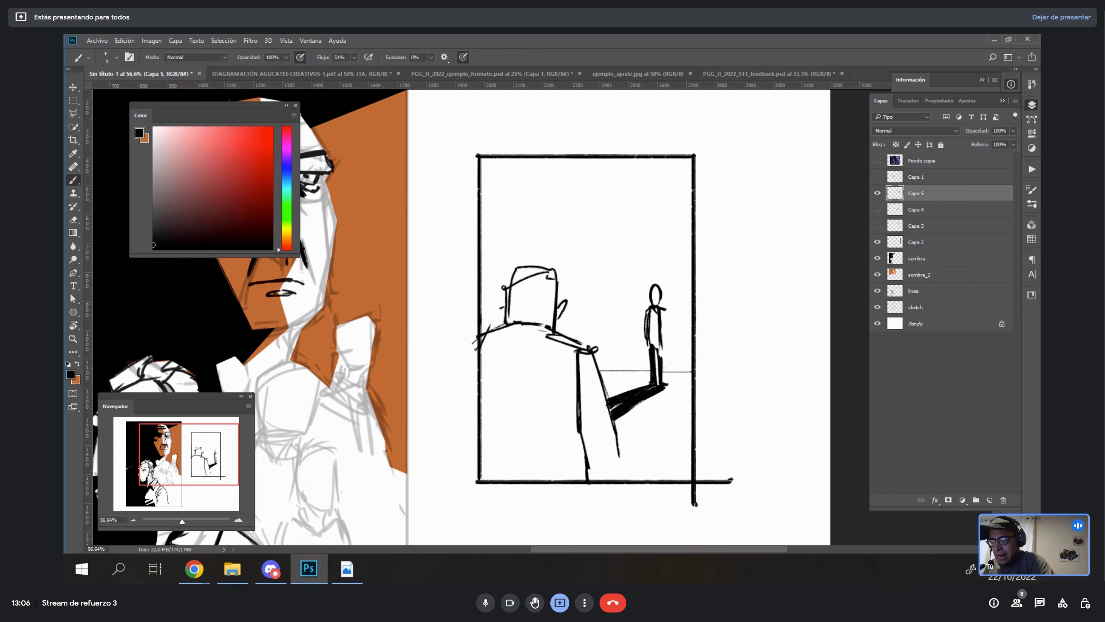
# - Enlarge the brush and shade the large figure's head and left shoulder in black
pyautogui.press(']')
pyautogui.press(']')
pyautogui.press(']')
pyautogui.press(']')
pyautogui.press(']')
pyautogui.moveTo(518, 285)
pyautogui.mouseDown()
pyautogui.moveTo(535, 329)
pyautogui.moveTo(521, 293)
pyautogui.moveTo(521, 323)
pyautogui.moveTo(503, 331)
pyautogui.moveTo(512, 338)
pyautogui.moveTo(483, 342)
pyautogui.moveTo(524, 355)
pyautogui.moveTo(486, 365)
pyautogui.moveTo(493, 402)
pyautogui.moveTo(513, 392)
pyautogui.mouseUp()
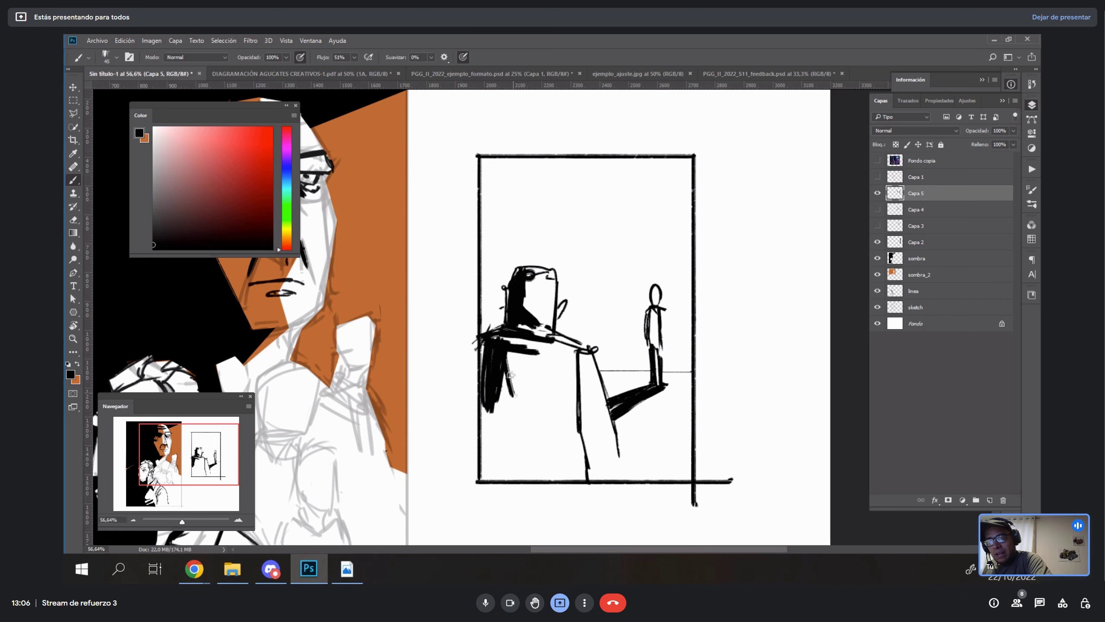
# - Fill the large figure's back and upper arm with broad black brush strokes
pyautogui.press('r')
pyautogui.press('b')
pyautogui.moveTo(624, 441)
pyautogui.mouseDown()
pyautogui.moveTo(627, 341)
pyautogui.moveTo(607, 321)
pyautogui.mouseUp()
pyautogui.moveTo(584, 361)
pyautogui.mouseDown()
pyautogui.moveTo(617, 324)
pyautogui.moveTo(592, 392)
pyautogui.moveTo(653, 318)
pyautogui.moveTo(640, 374)
pyautogui.moveTo(668, 309)
pyautogui.moveTo(645, 296)
pyautogui.moveTo(685, 307)
pyautogui.mouseUp()
pyautogui.moveTo(658, 386)
pyautogui.mouseDown()
pyautogui.moveTo(673, 314)
pyautogui.moveTo(692, 301)
pyautogui.moveTo(701, 392)
pyautogui.moveTo(689, 333)
pyautogui.moveTo(720, 321)
pyautogui.mouseUp()
pyautogui.moveTo(591, 358)
pyautogui.mouseDown()
pyautogui.moveTo(593, 461)
pyautogui.moveTo(597, 431)
pyautogui.mouseUp()
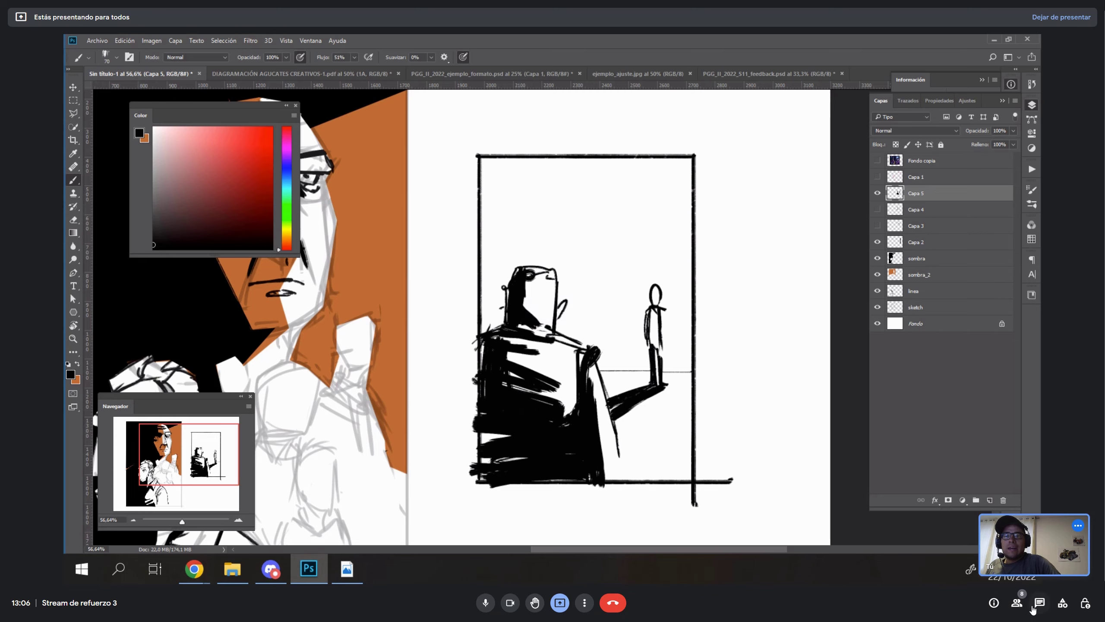
# - Send the artist reference "Marcos Mateu Maestre" in the call chat and close the chat, keeping the call in full screen
pyautogui.click(1017, 603)
pyautogui.click(1040, 603)
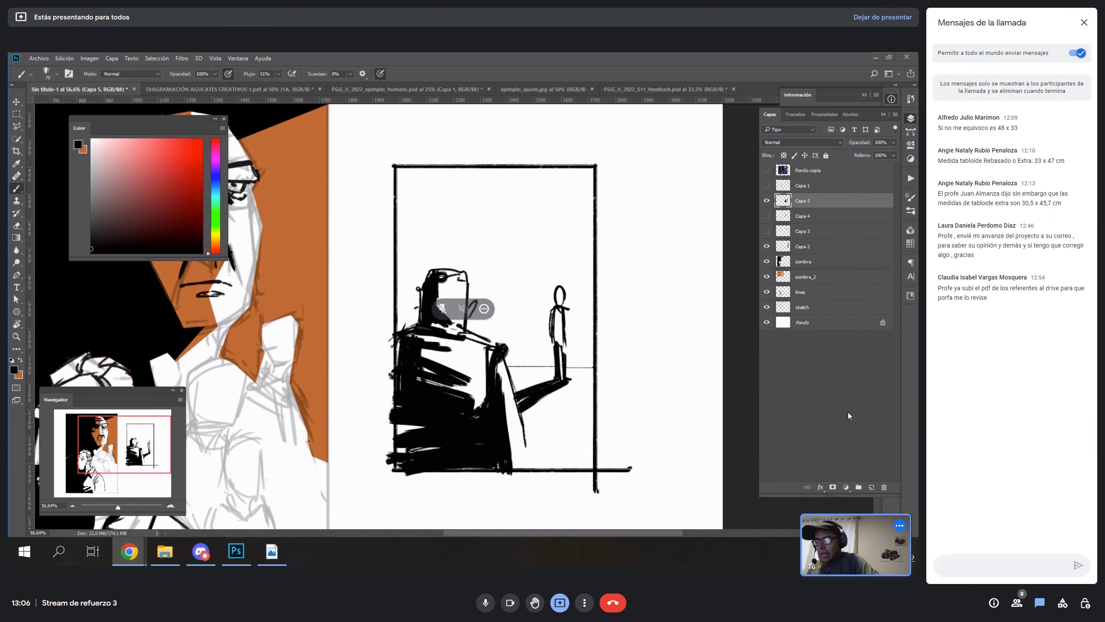
pyautogui.write('Marco')
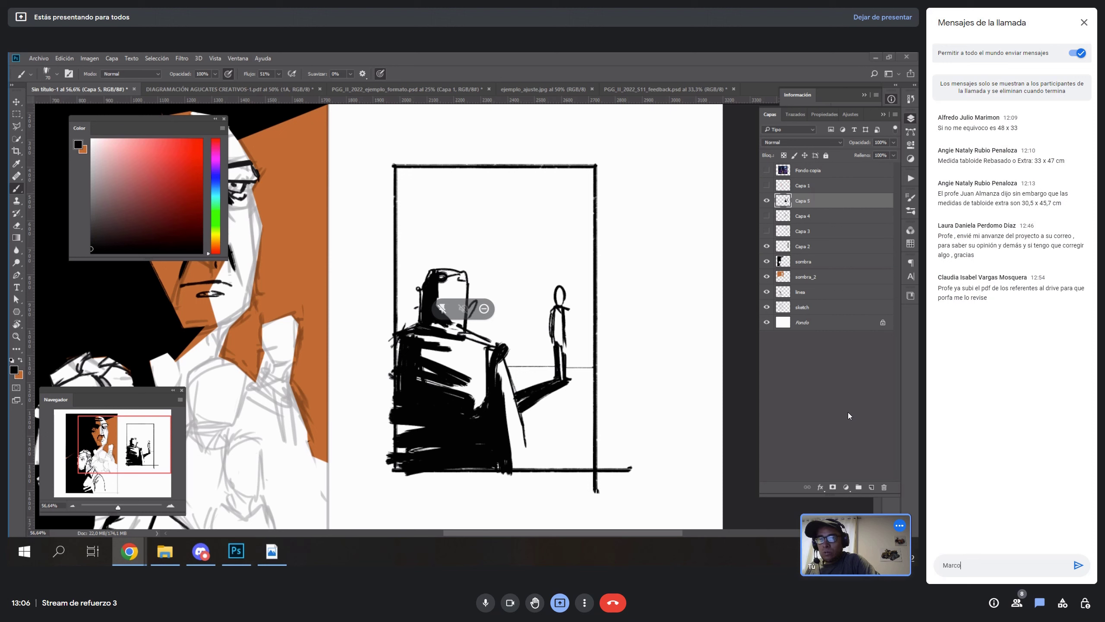
pyautogui.write('s Mateu ')
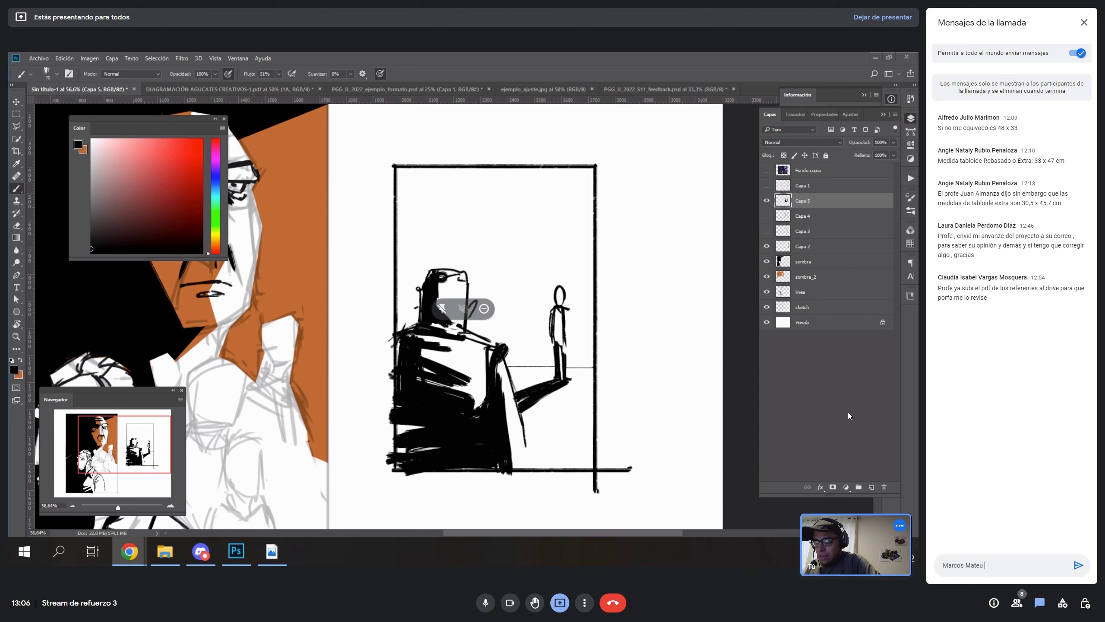
pyautogui.write('Maestre')
pyautogui.press('Return')
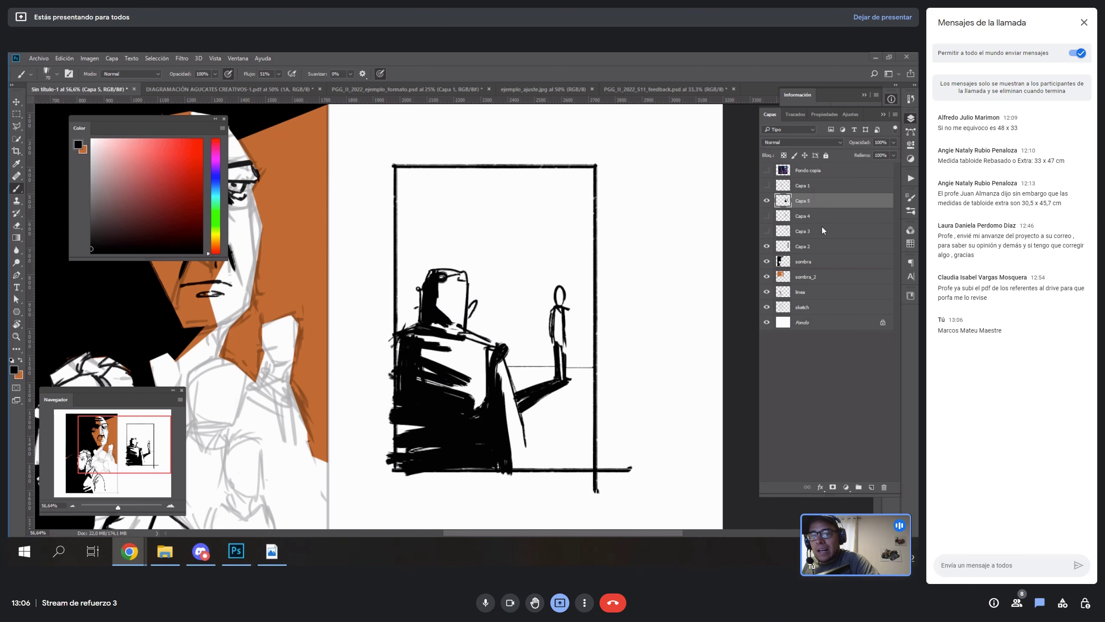
pyautogui.press('F11')
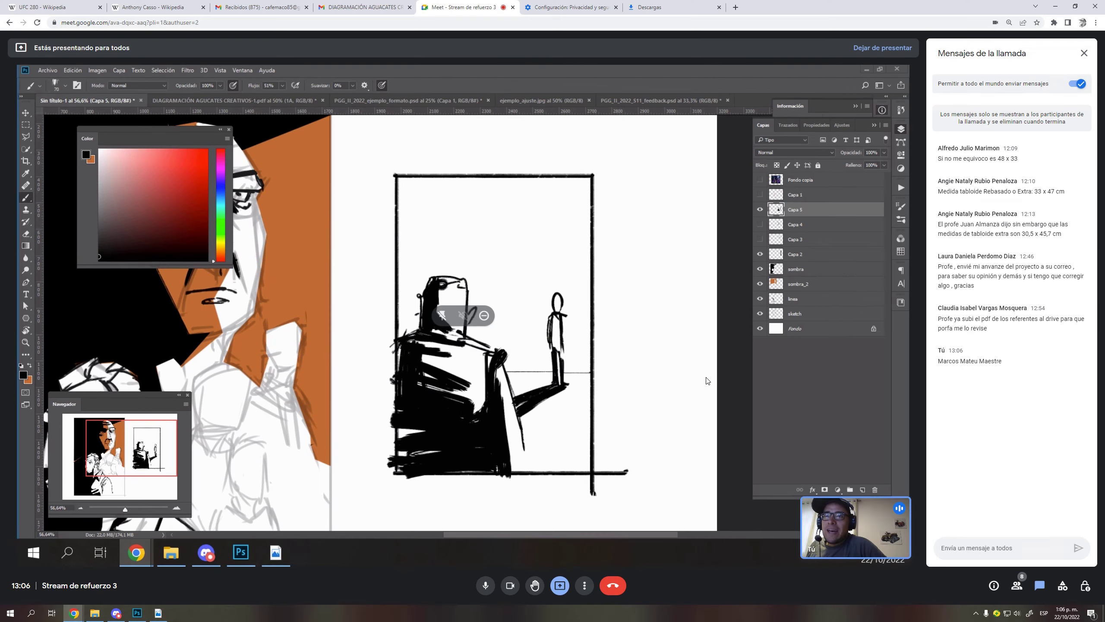
pyautogui.press('F11')
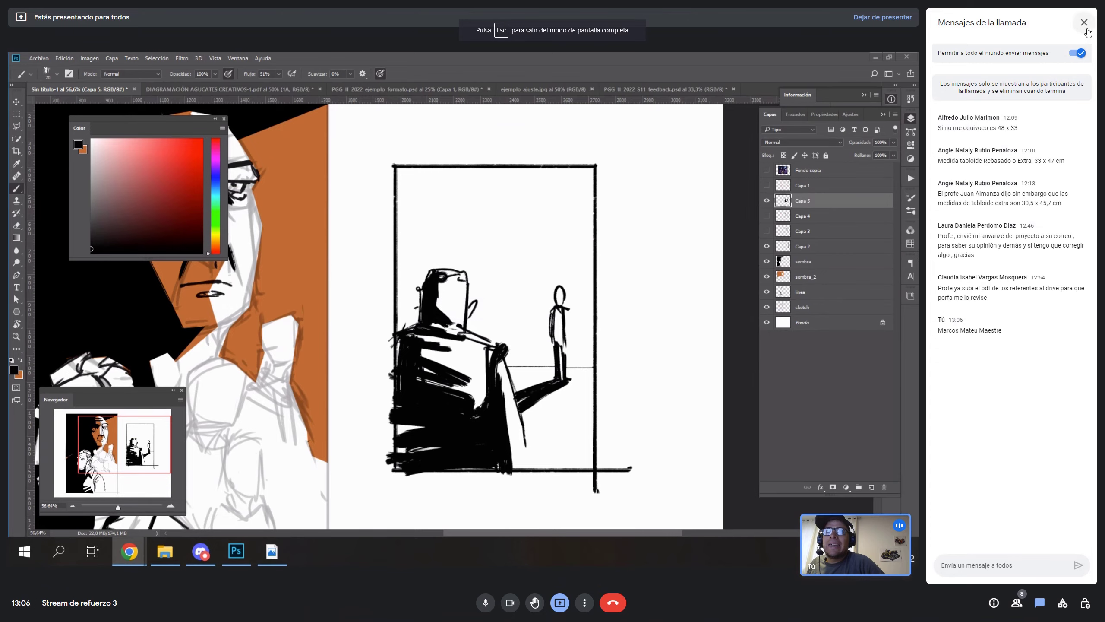
pyautogui.click(1086, 25)
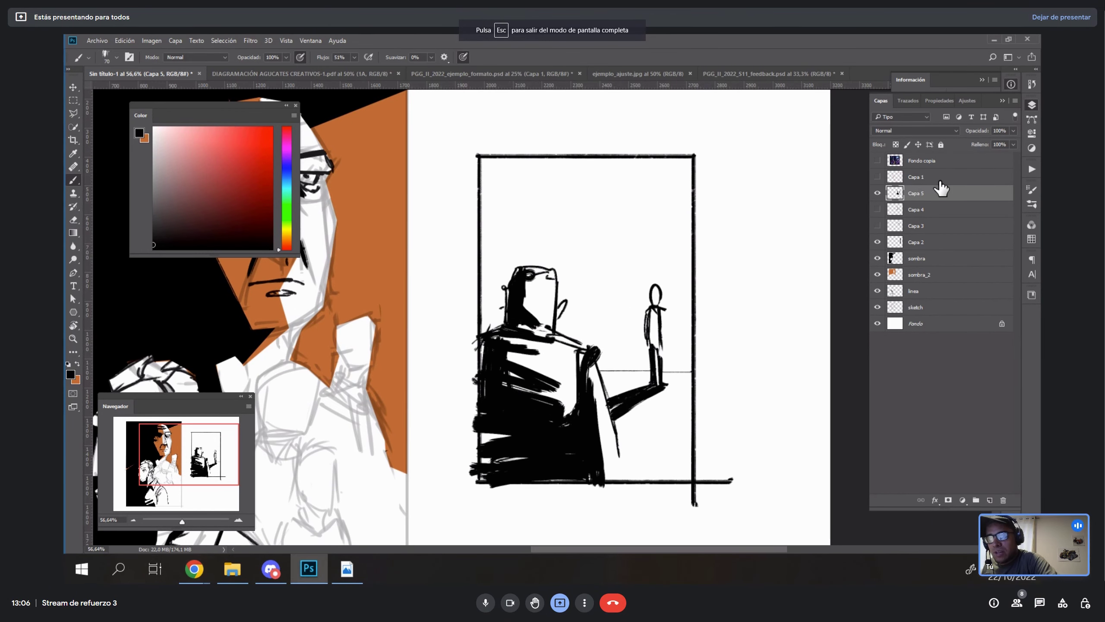
# - Erase the black strokes spilling past the frame's lower left edge and the round blob at the large figure's shoulder, and return to the Brush
pyautogui.press('e')
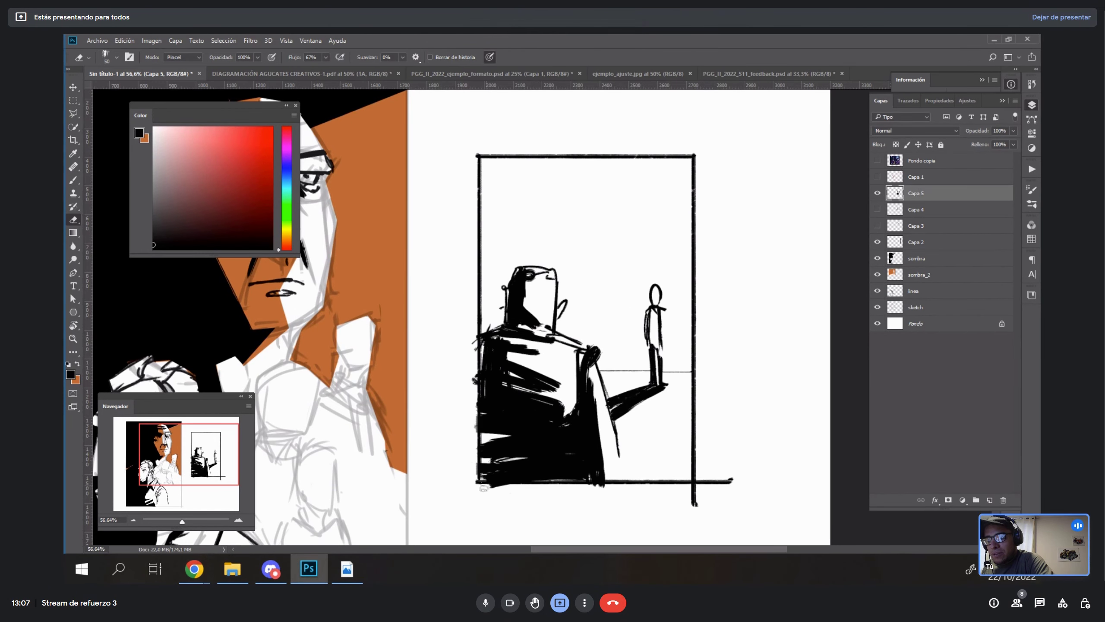
pyautogui.press('b')
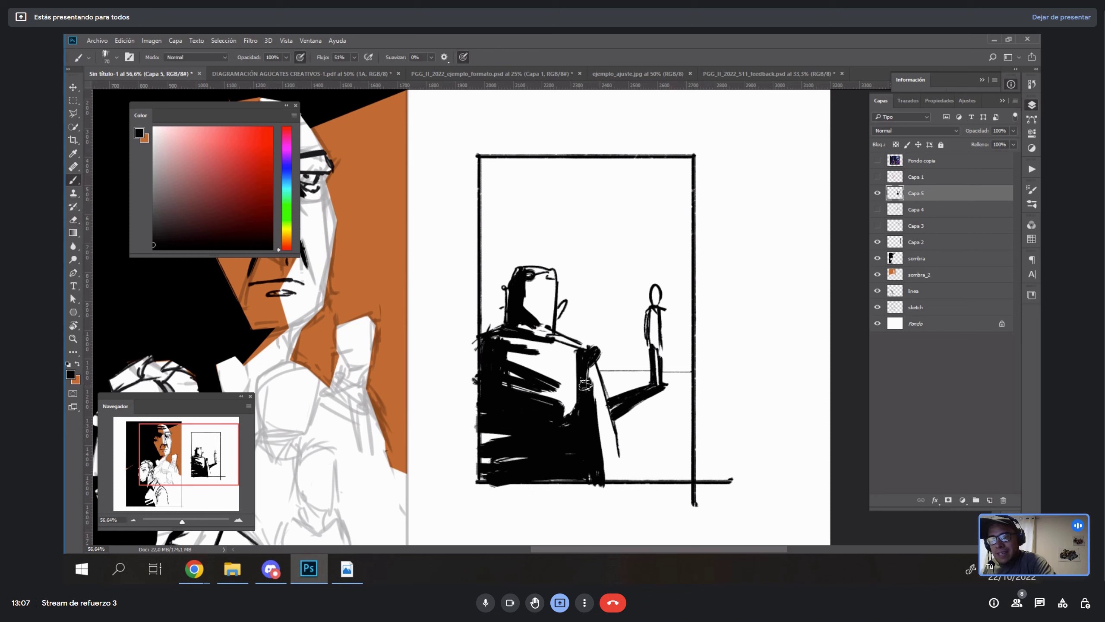
pyautogui.press('e')
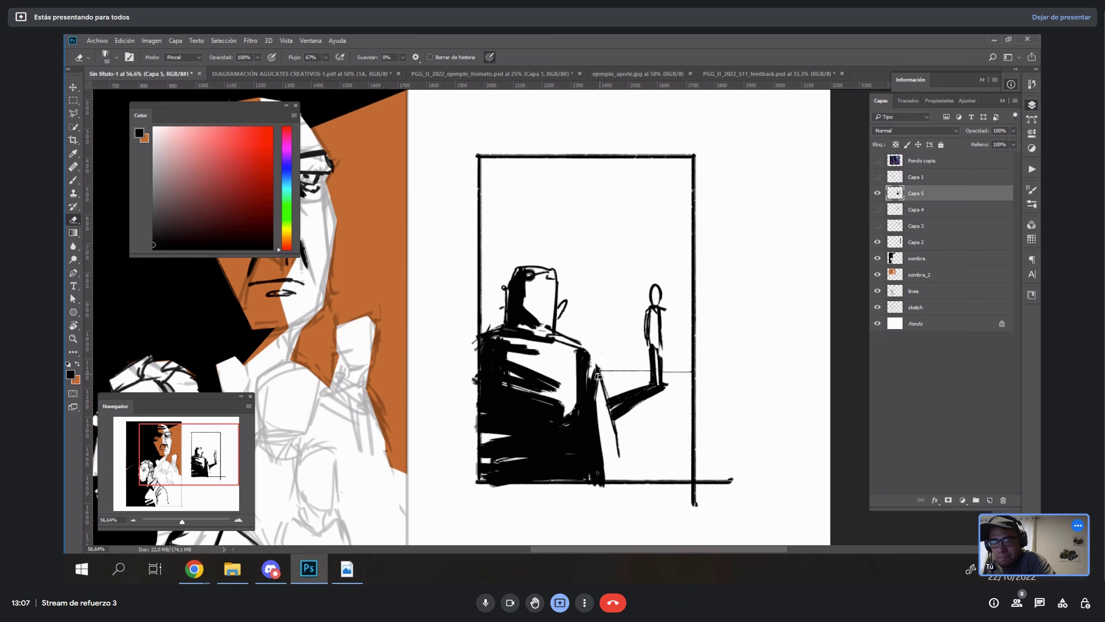
pyautogui.press('b')
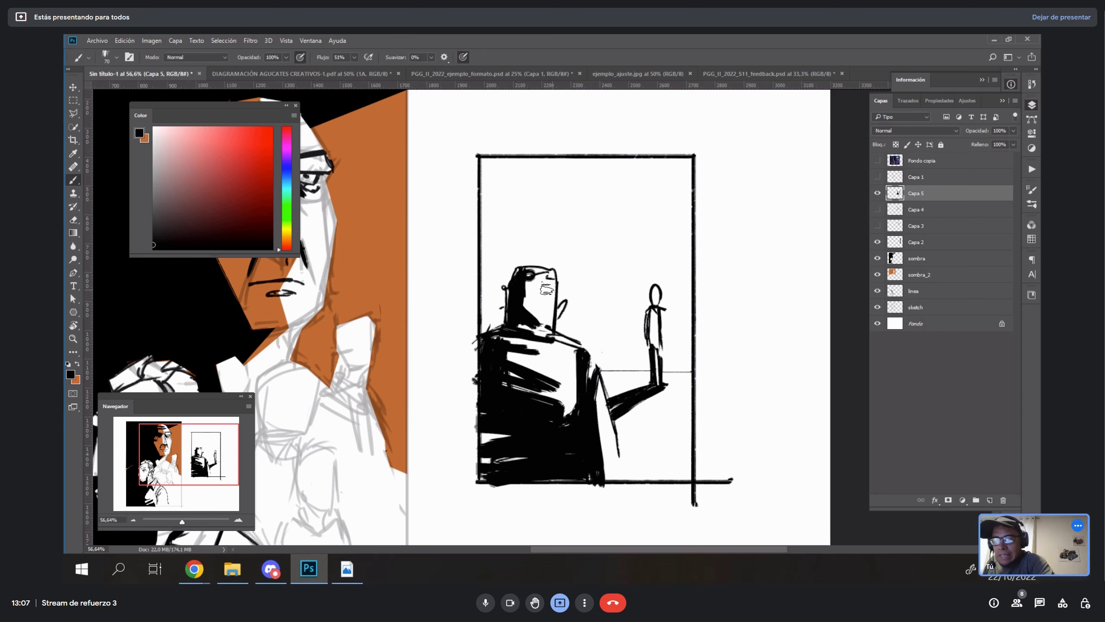